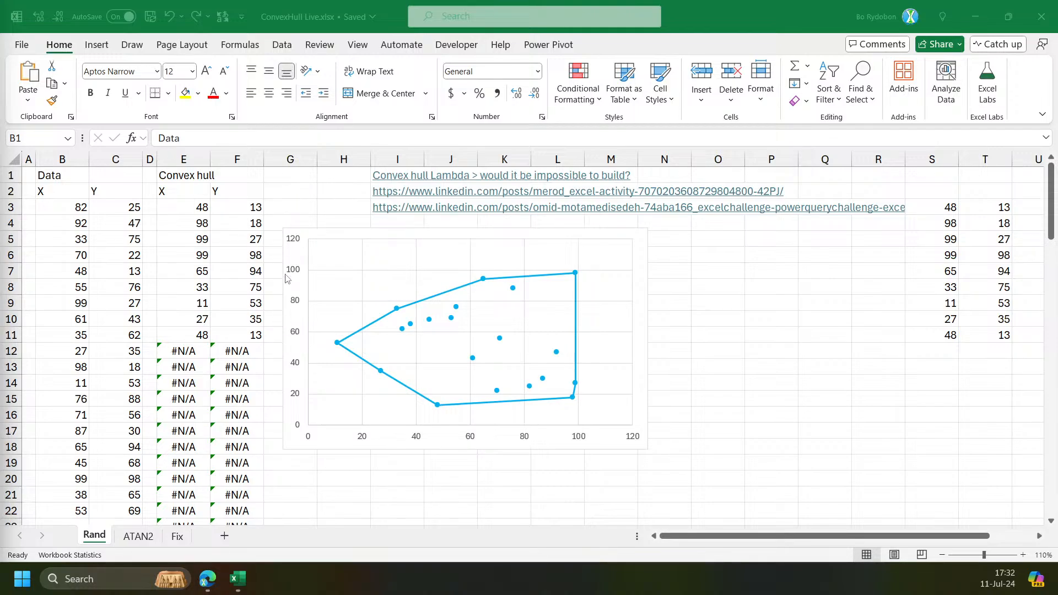
# Open the browser to view the 'Convex hull Lambda > would it be impossible to build?' forum post, then return to the workbook.
pyautogui.moveTo(237, 578)
pyautogui.click(207, 579)
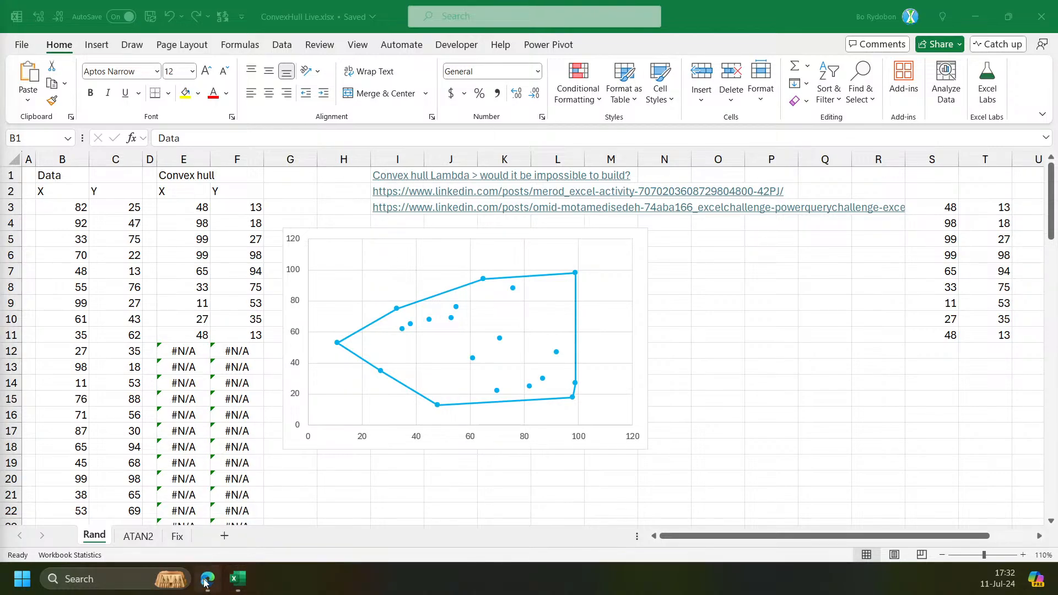
pyautogui.scroll(5, 222, 260)
pyautogui.moveTo(1049, 191); pyautogui.dragTo(1049, 97)
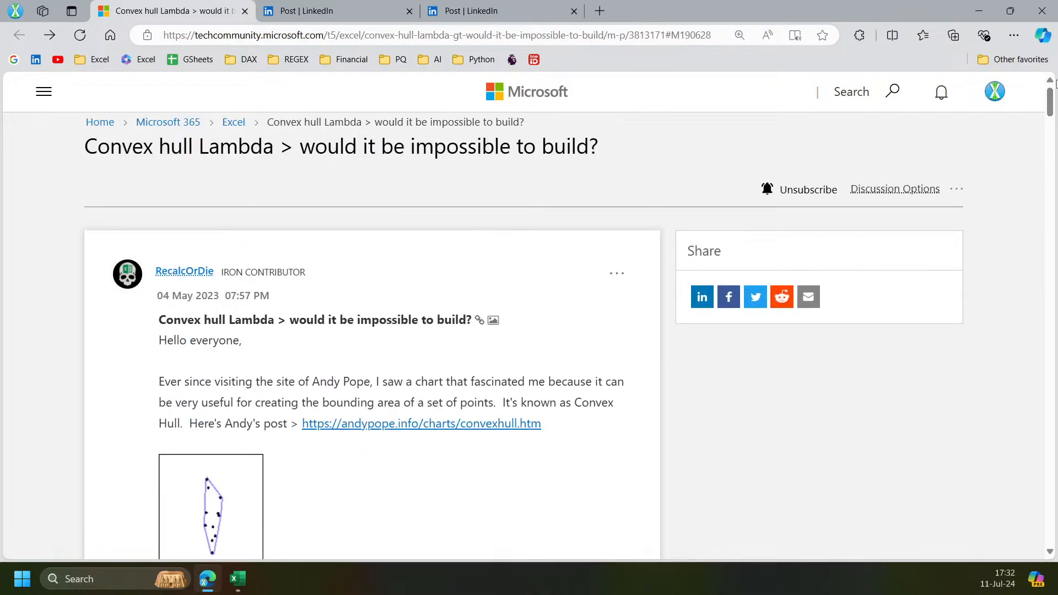
pyautogui.scroll(-5, 247, 205)
pyautogui.scroll(3, 167, 205)
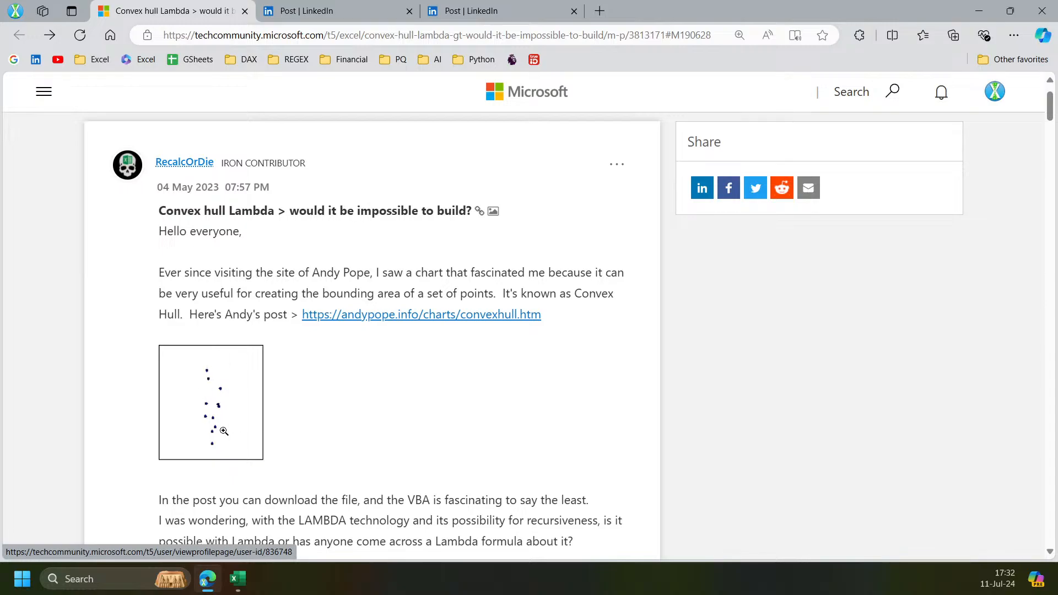
pyautogui.click(336, 10)
pyautogui.hotkey('alt', 'Tab')
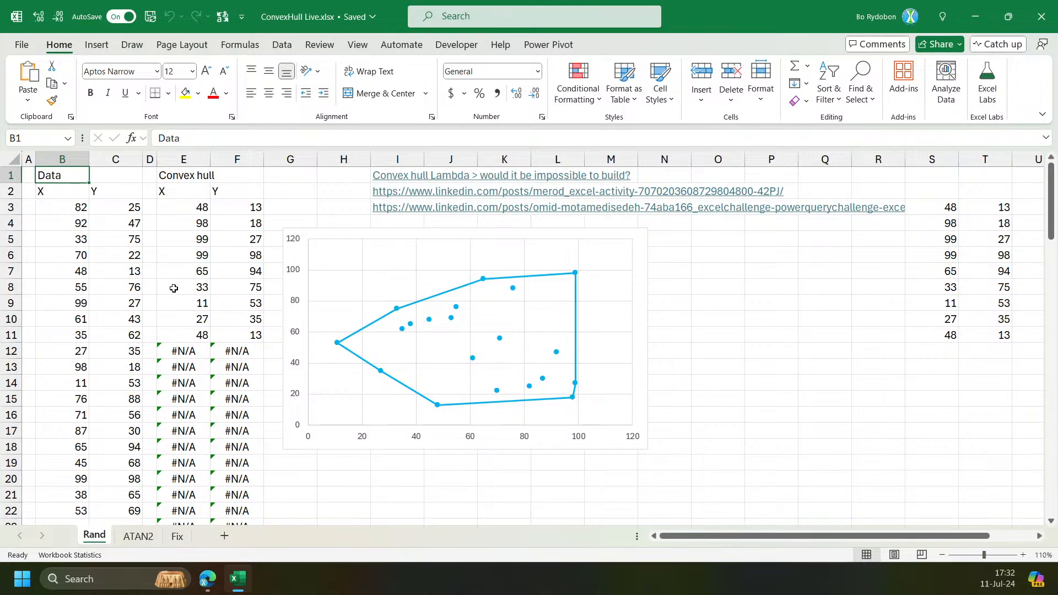
# Recalculate the workbook several times to generate new random points and redraw the convex hull chart.
pyautogui.click(177, 208)
pyautogui.press('F9')
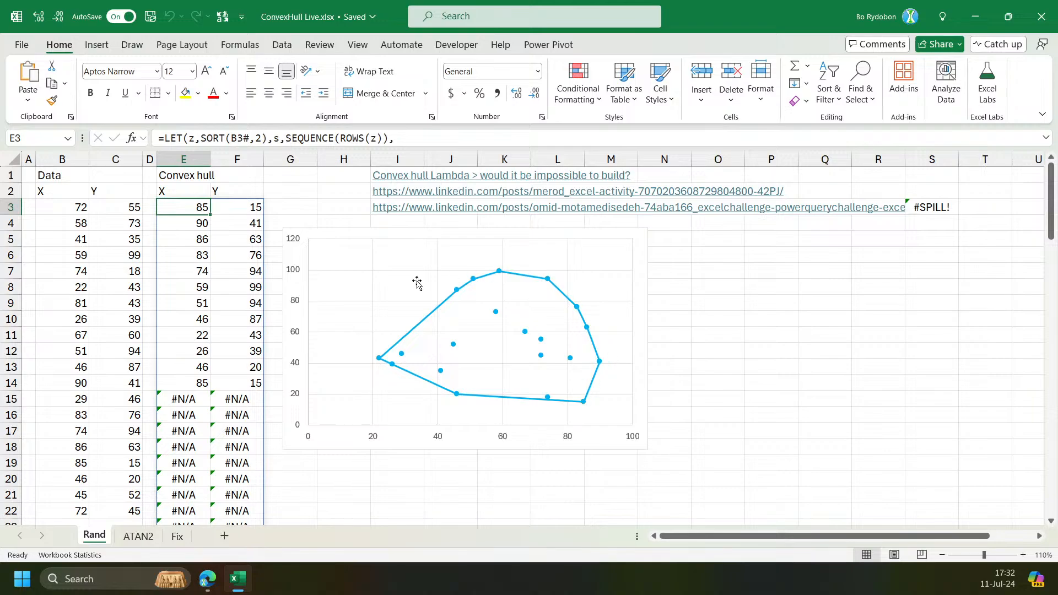
pyautogui.press('F9')
pyautogui.press('F9')
pyautogui.press('F9')
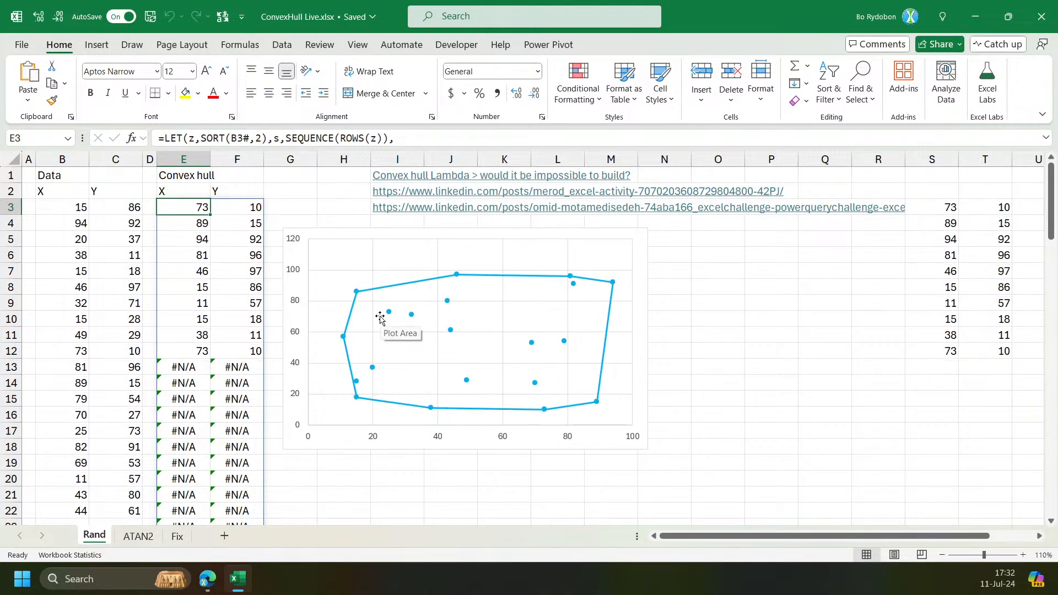
pyautogui.press('F9')
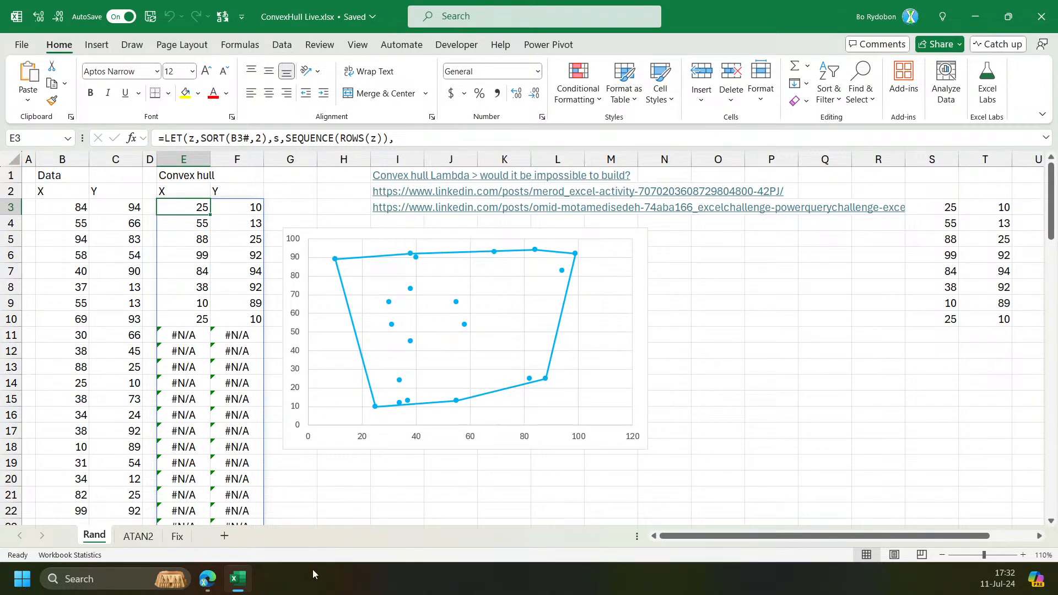
# Read through the forum thread's proposed formulas, highlighting the ATAN2 function in the ExcelWizard reply.
pyautogui.click(232, 585)
pyautogui.click(171, 10)
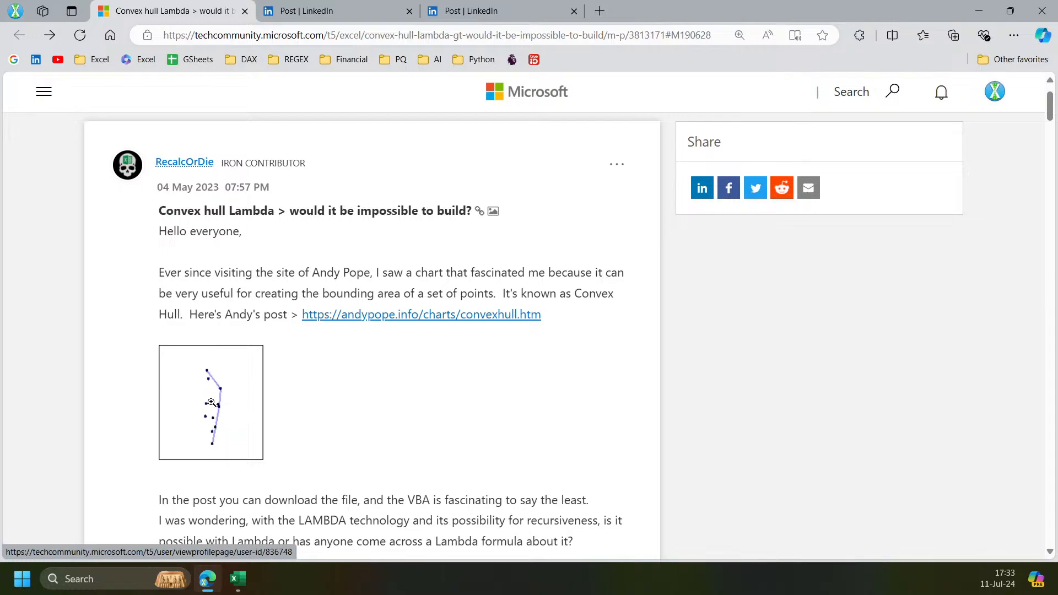
pyautogui.scroll(-3, 111, 333)
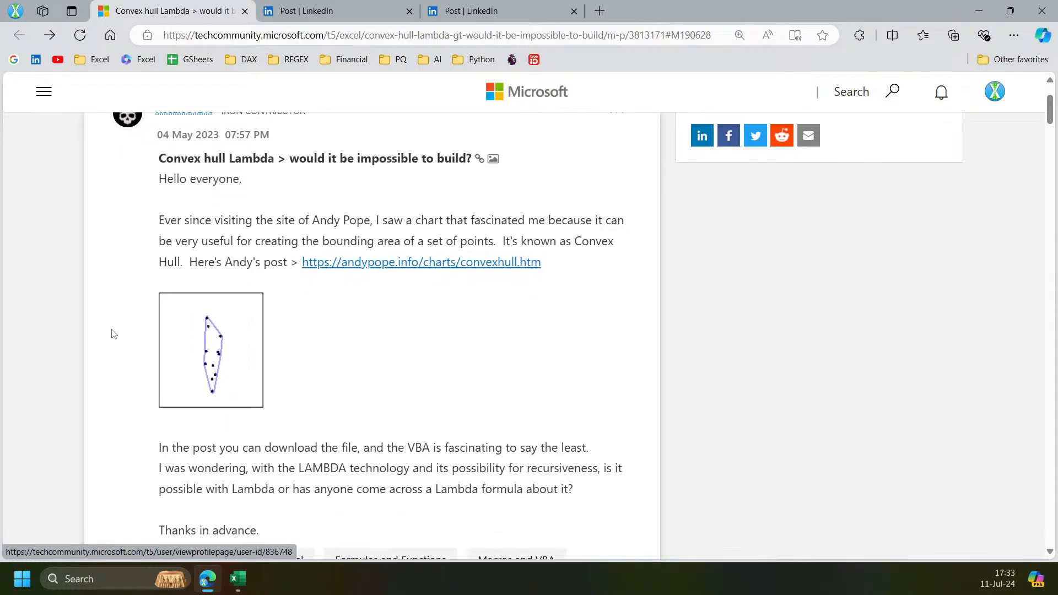
pyautogui.scroll(-20, 108, 280)
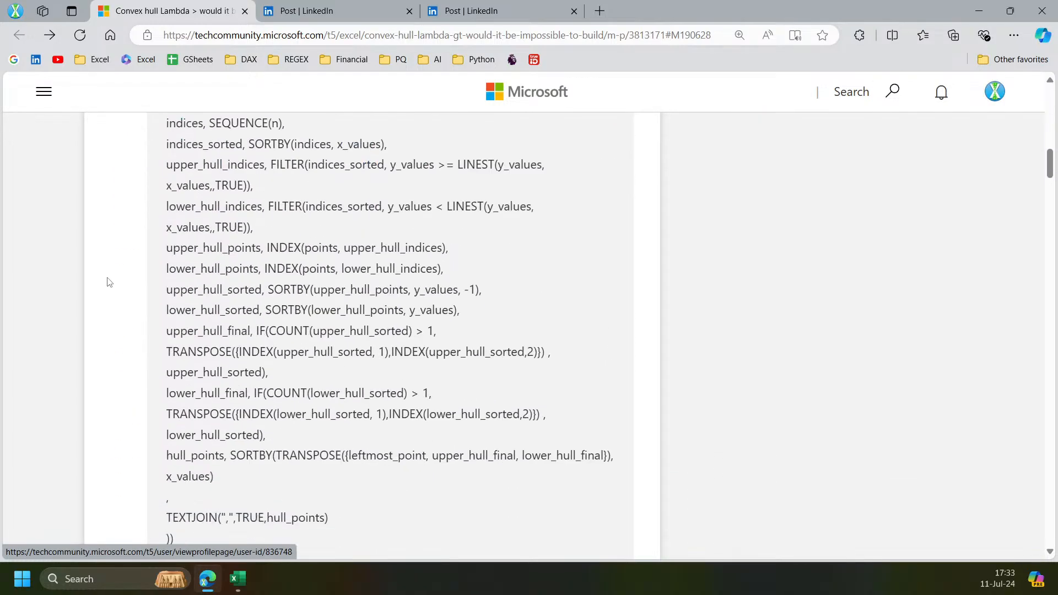
pyautogui.scroll(-15, 112, 292)
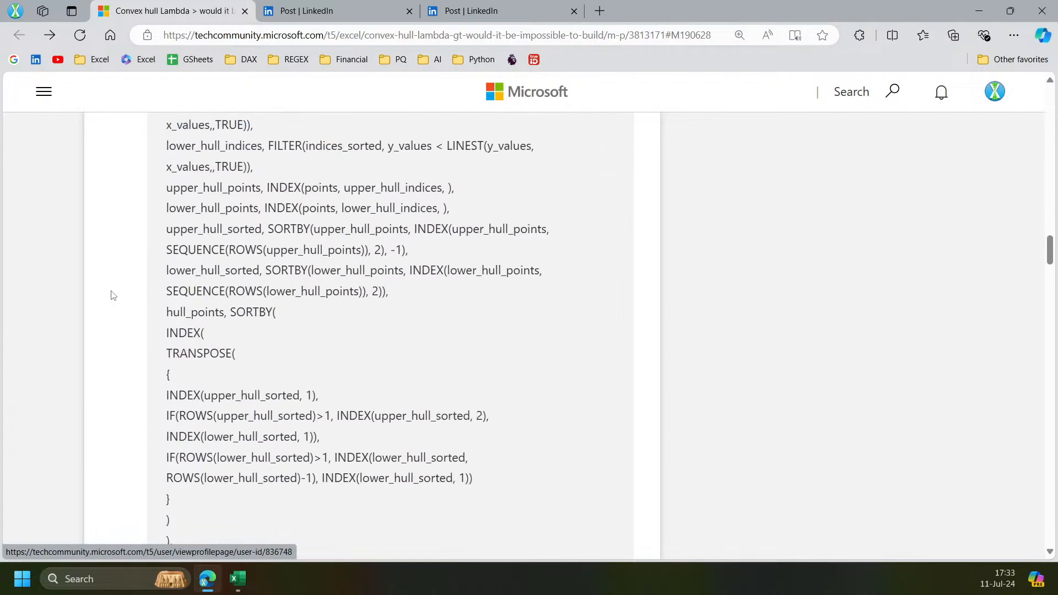
pyautogui.scroll(-10, 112, 296)
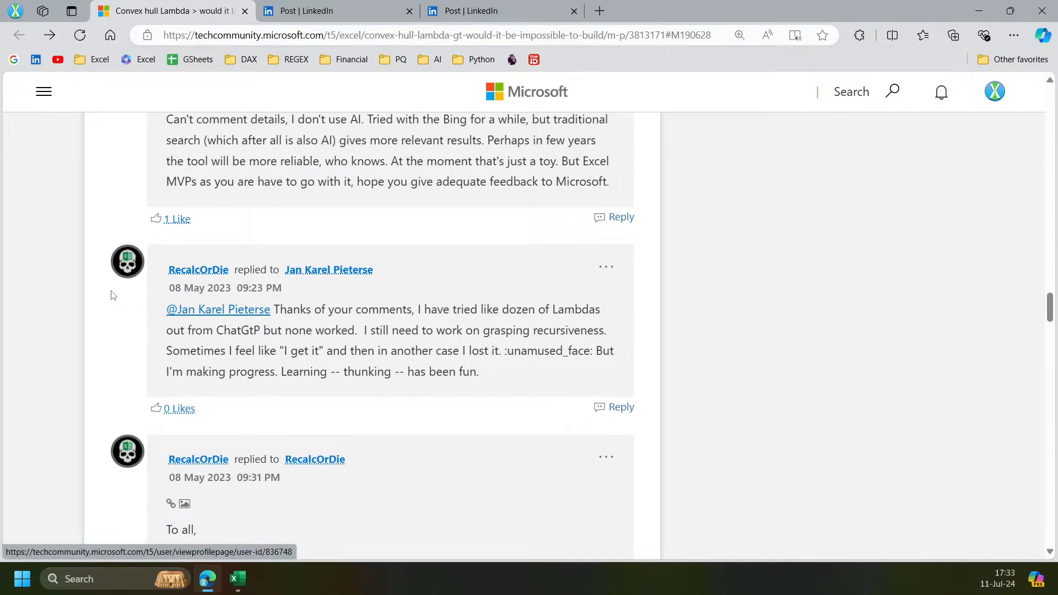
pyautogui.scroll(-15, 111, 293)
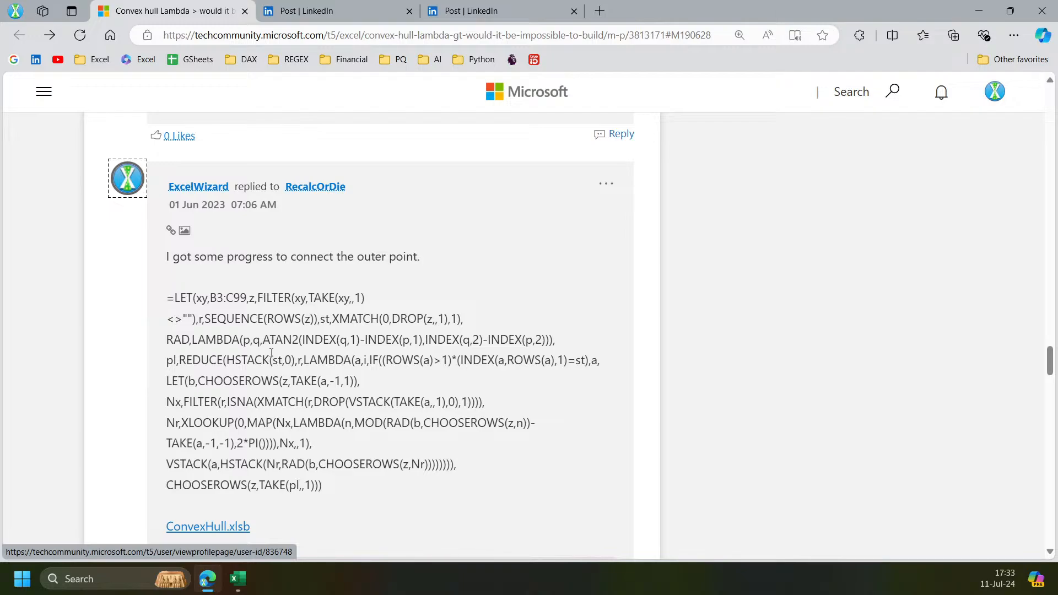
pyautogui.scroll(-1, 271, 352)
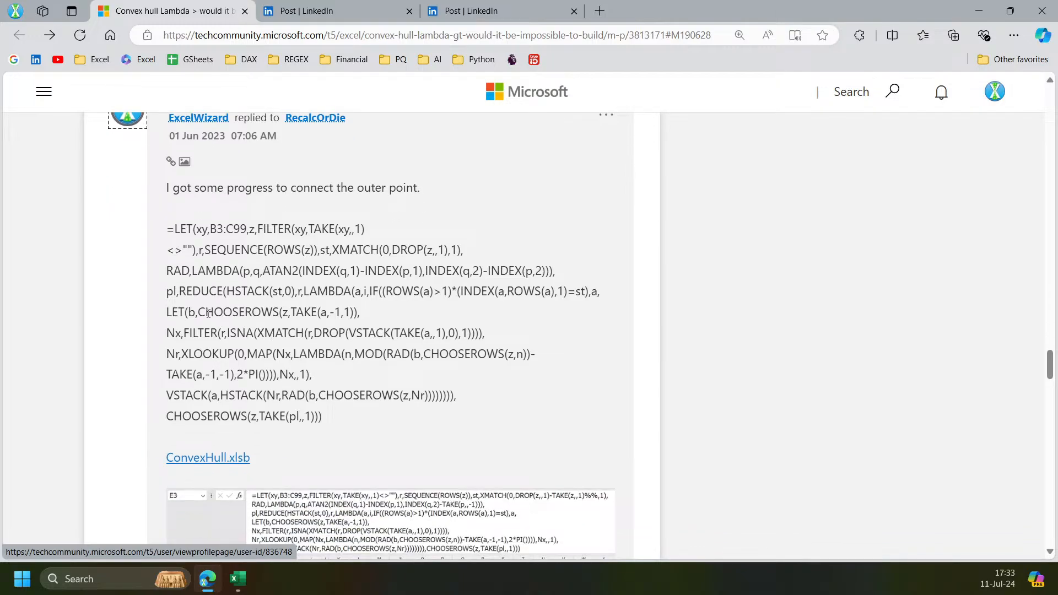
pyautogui.moveTo(261, 270); pyautogui.dragTo(303, 270)
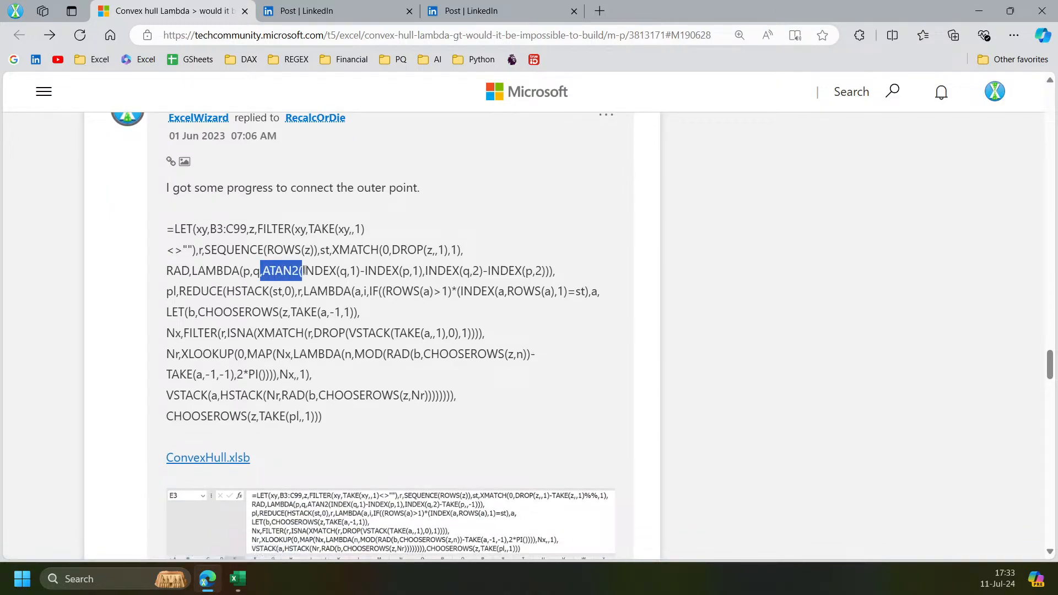
pyautogui.click(278, 331)
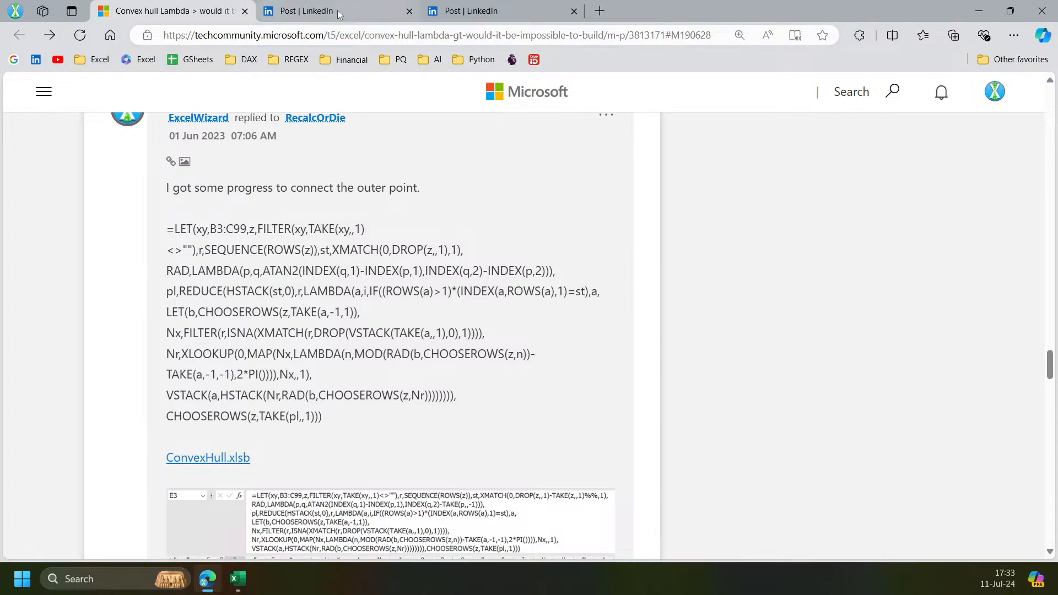
# Switch to the first LinkedIn post about the Convex Hull Lambda and scroll through its text, video and comments.
pyautogui.hotkey('ctrl', 'Tab')
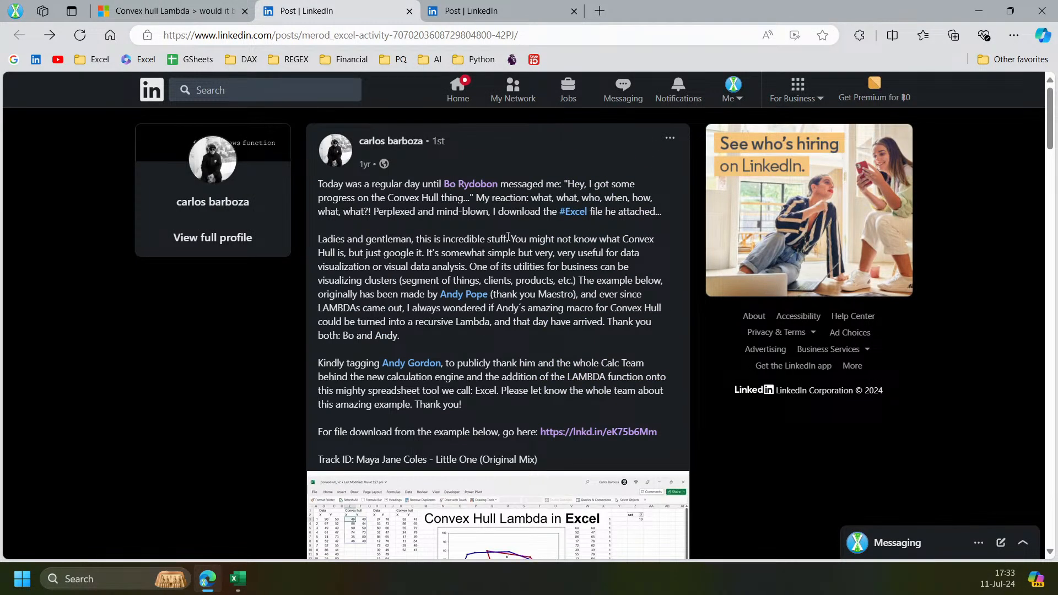
pyautogui.scroll(-2, 358, 212)
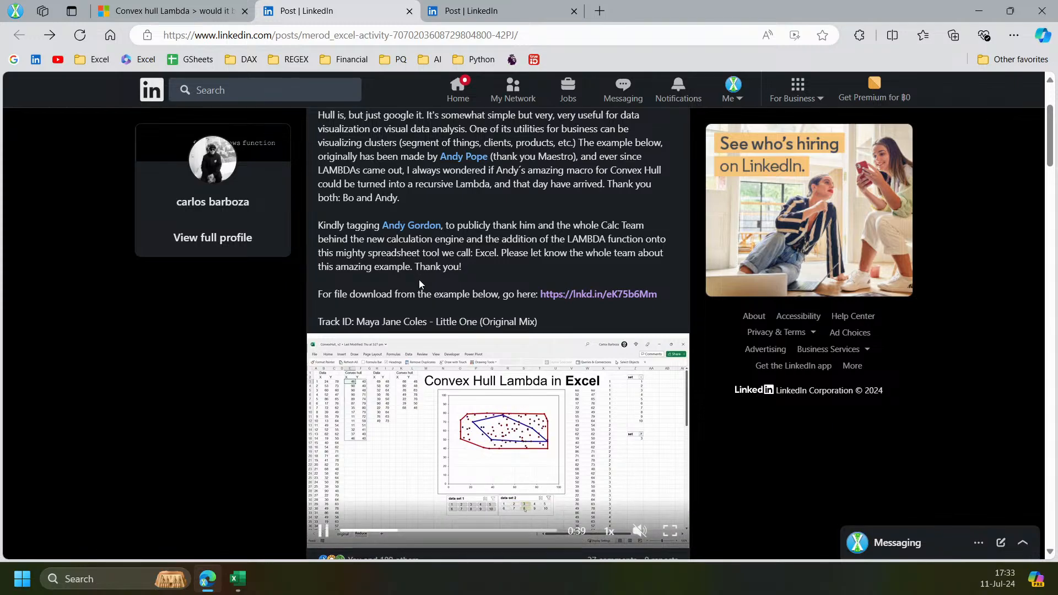
pyautogui.scroll(2, 418, 279)
pyautogui.scroll(-2, 499, 444)
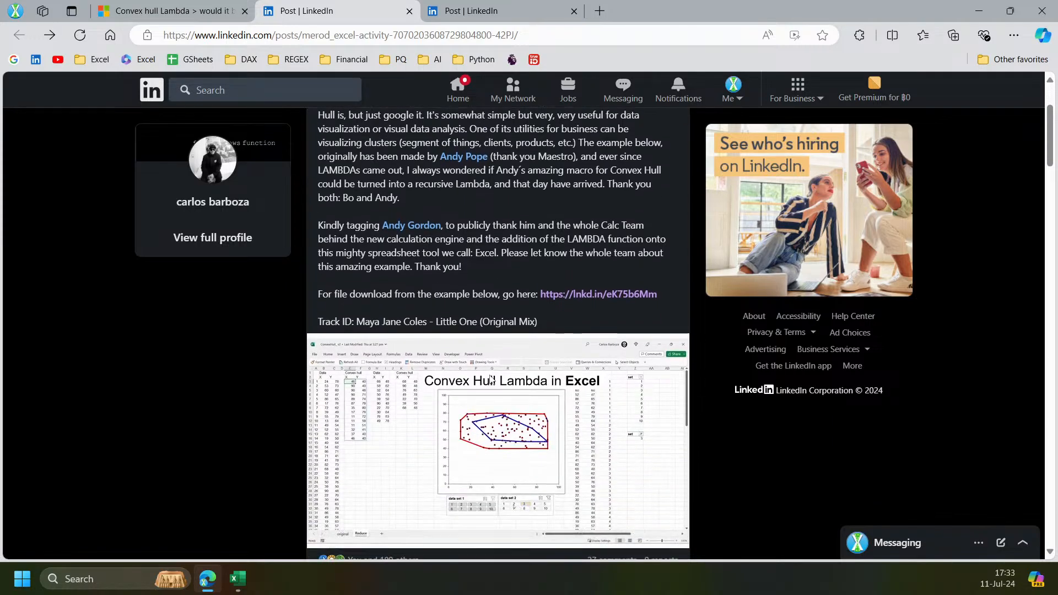
pyautogui.scroll(-2, 498, 444)
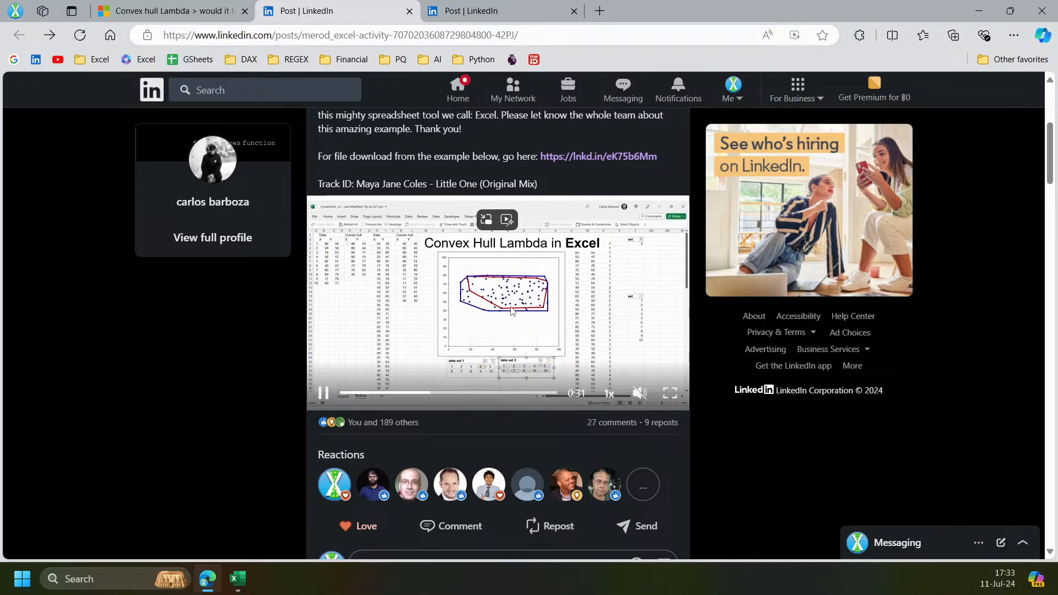
pyautogui.scroll(2, 502, 318)
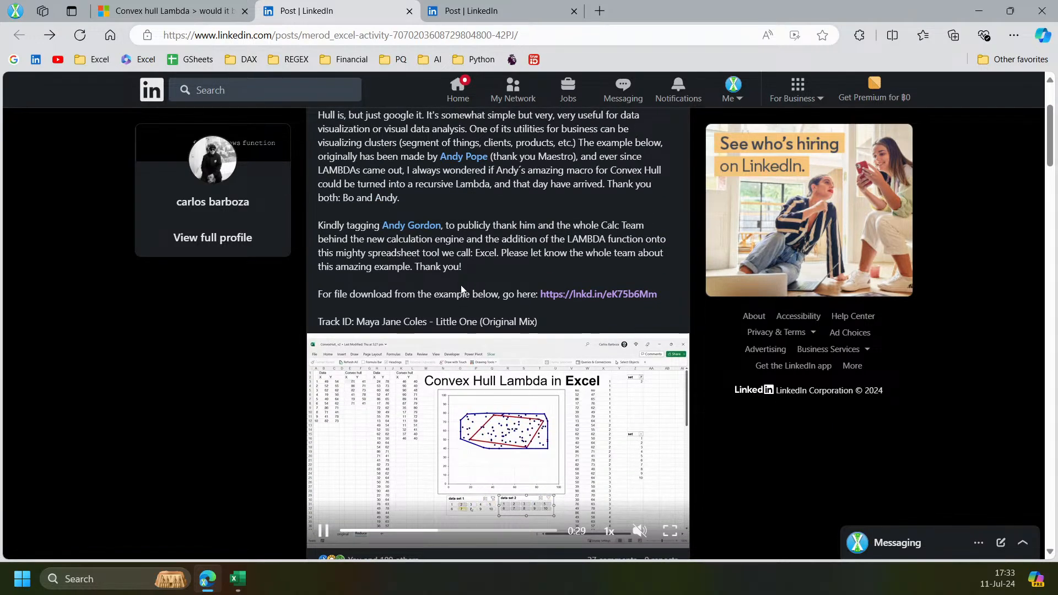
pyautogui.scroll(-6, 462, 289)
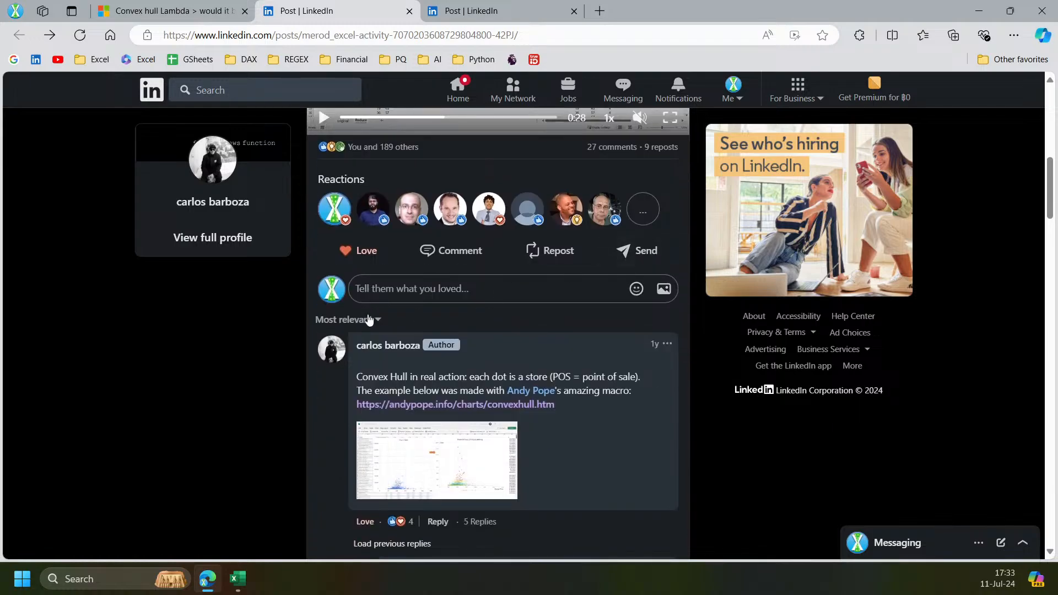
pyautogui.scroll(-3, 317, 353)
pyautogui.scroll(2, 312, 369)
pyautogui.scroll(-1, 306, 380)
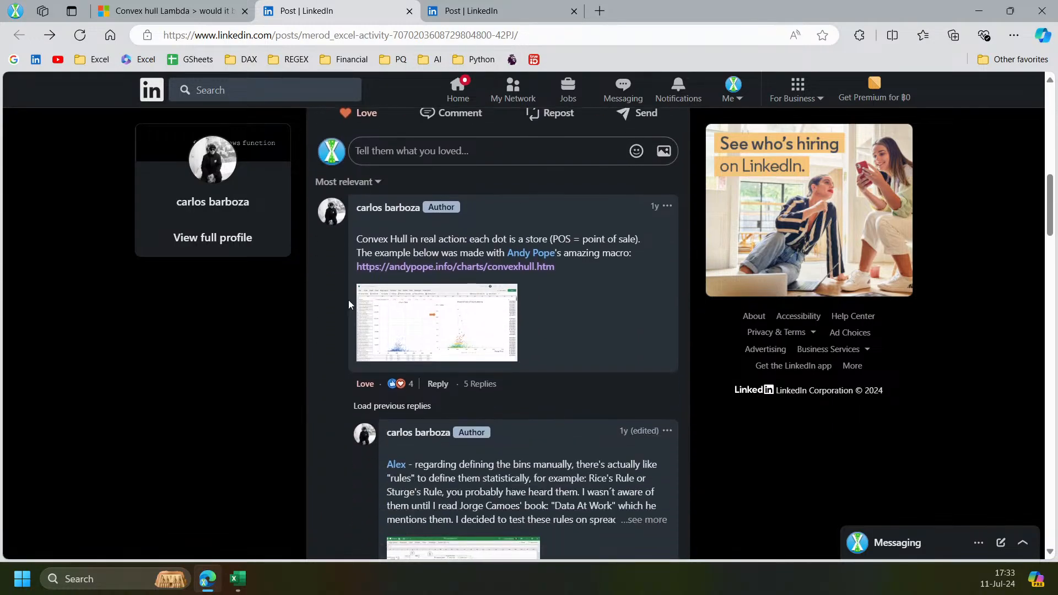
# Open the second LinkedIn post on the Convex Hulls challenge and scroll down to the formula comments.
pyautogui.click(510, 8)
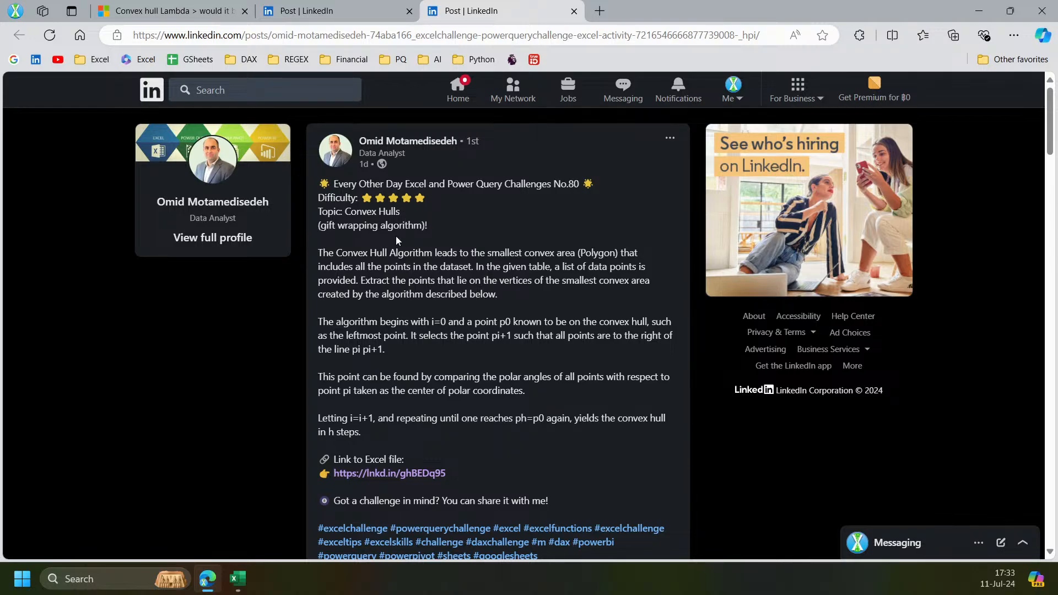
pyautogui.scroll(-3, 448, 332)
pyautogui.scroll(-3, 448, 332)
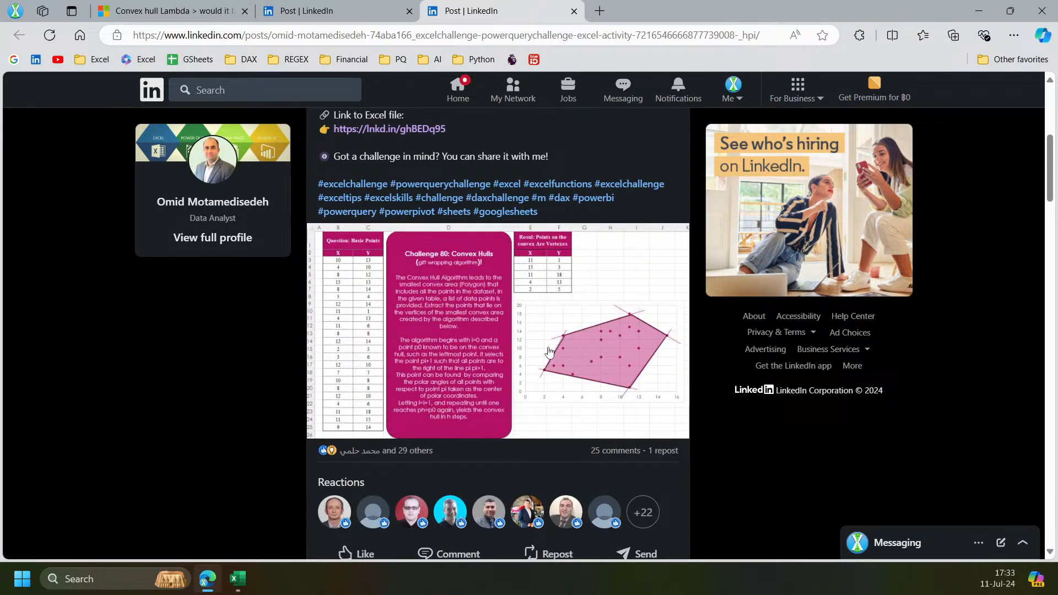
pyautogui.scroll(-3, 555, 349)
pyautogui.scroll(-6, 557, 350)
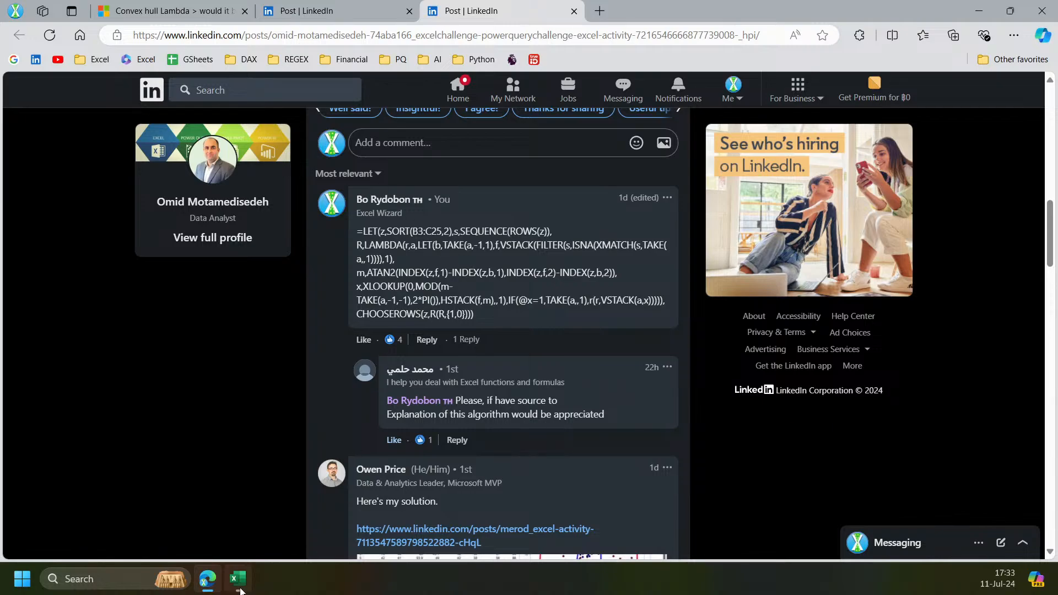
# Return to the workbook and recalculate the random points once more.
pyautogui.click(237, 578)
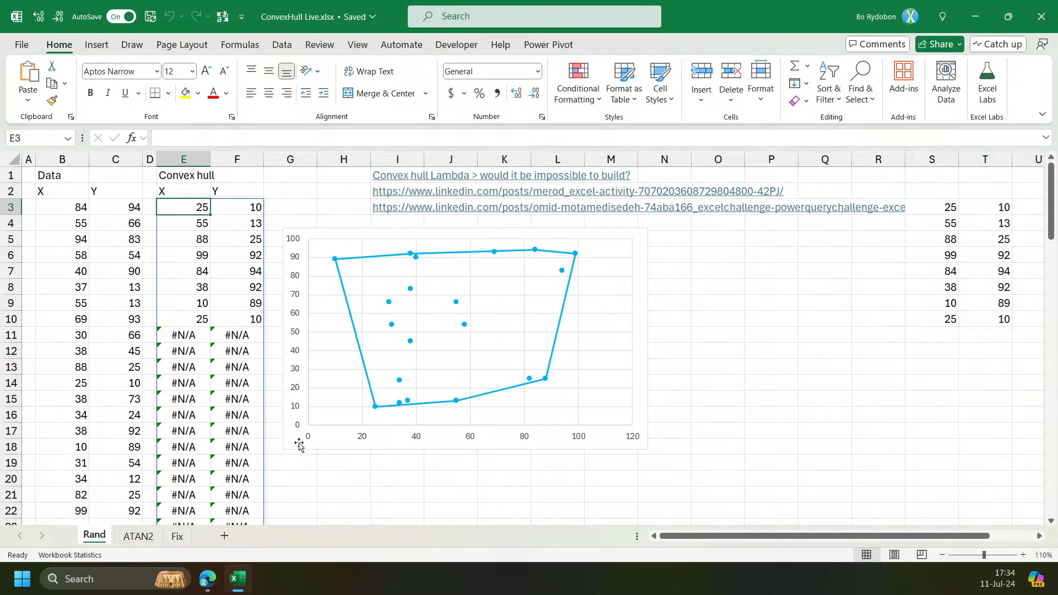
pyautogui.press('F9')
# Open the Fix sheet and select the diagram's arrows to examine how the hull is traced point by point.
pyautogui.click(176, 536)
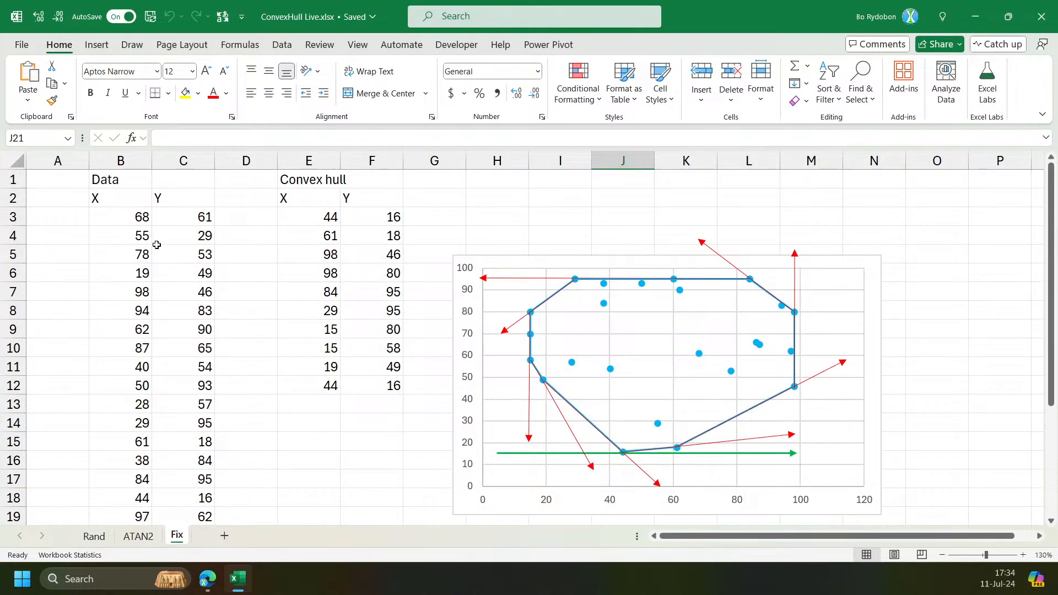
pyautogui.click(134, 222)
pyautogui.scroll(-1, 464, 322)
pyautogui.scroll(1, 477, 353)
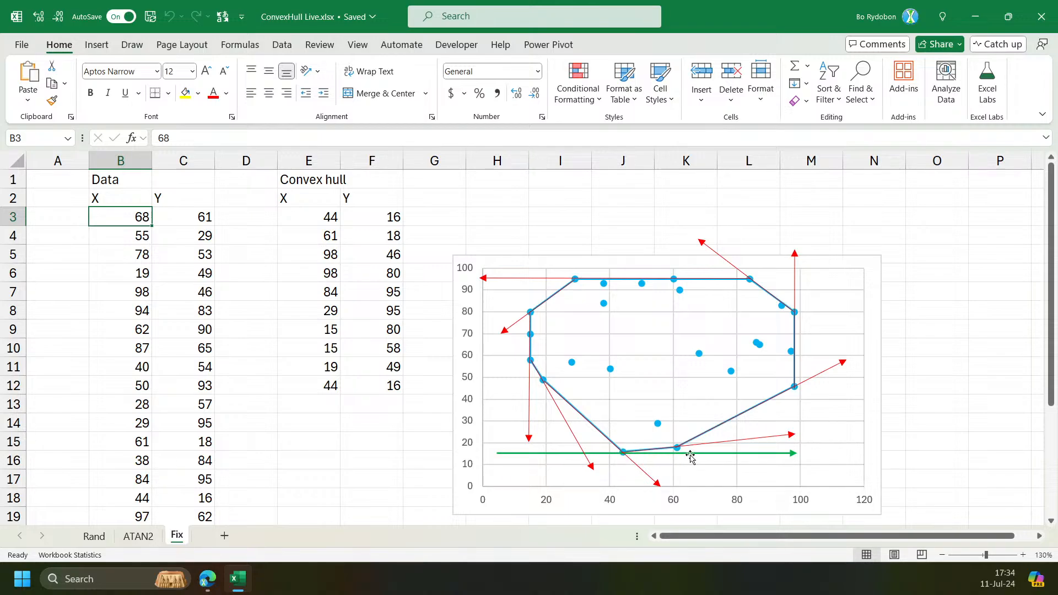
pyautogui.click(777, 456)
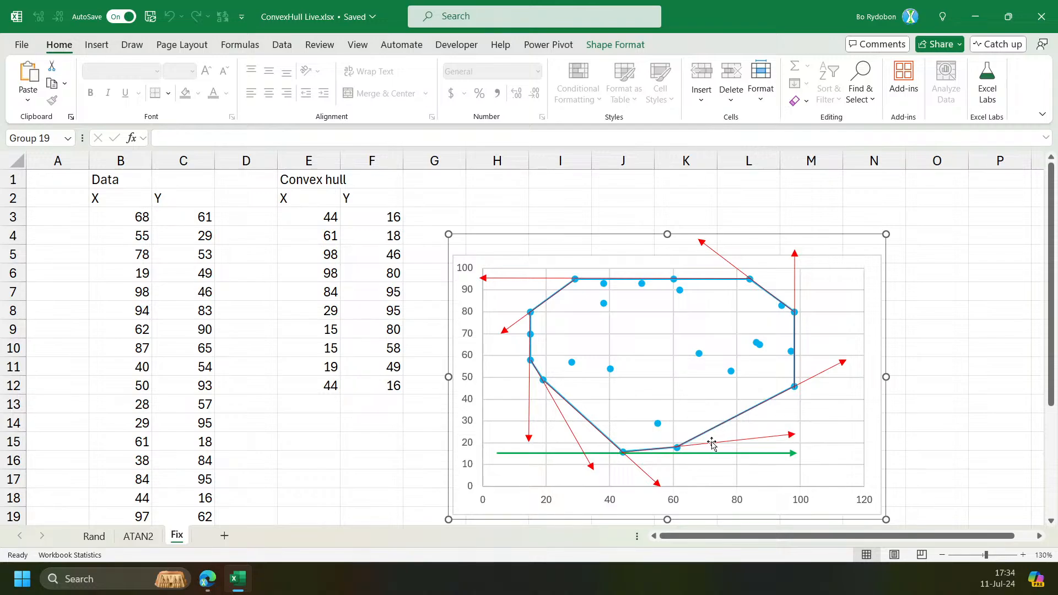
pyautogui.click(624, 453)
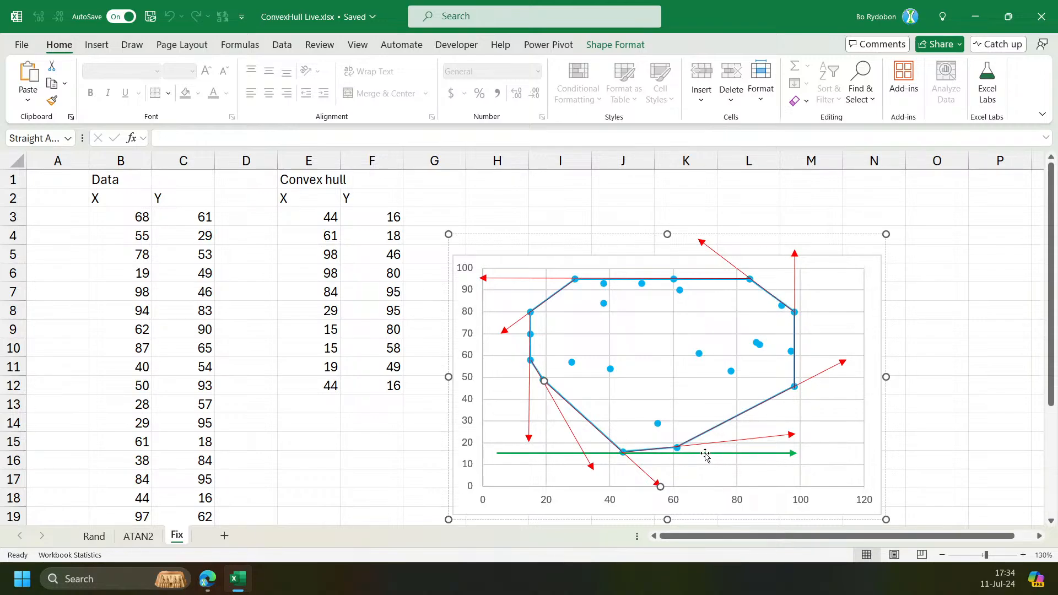
# Open the ATAN2 sheet and examine the angle chart and unit circle picture.
pyautogui.click(137, 535)
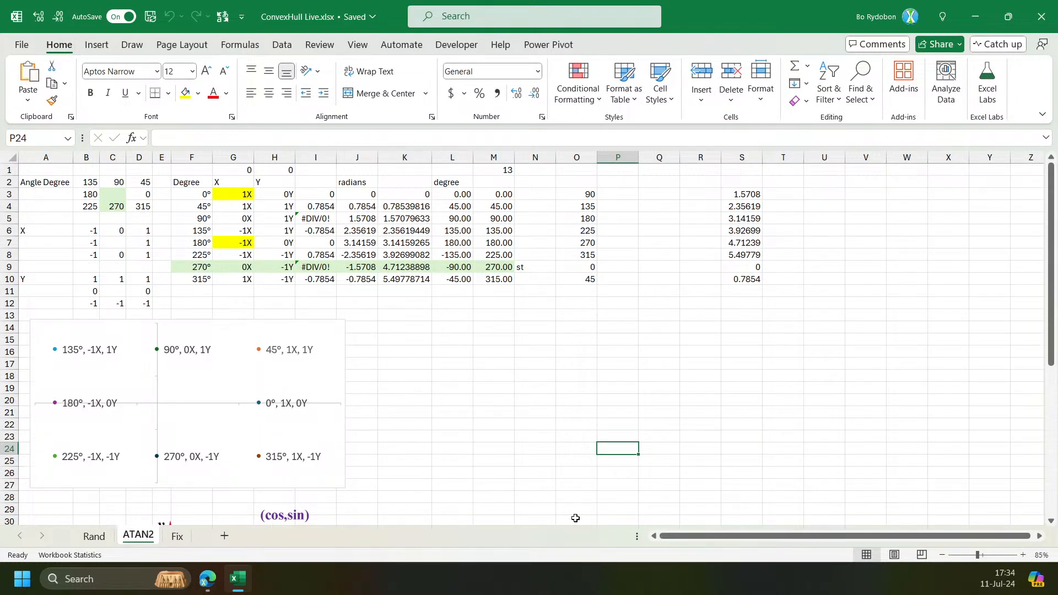
pyautogui.scroll(-4, 279, 382)
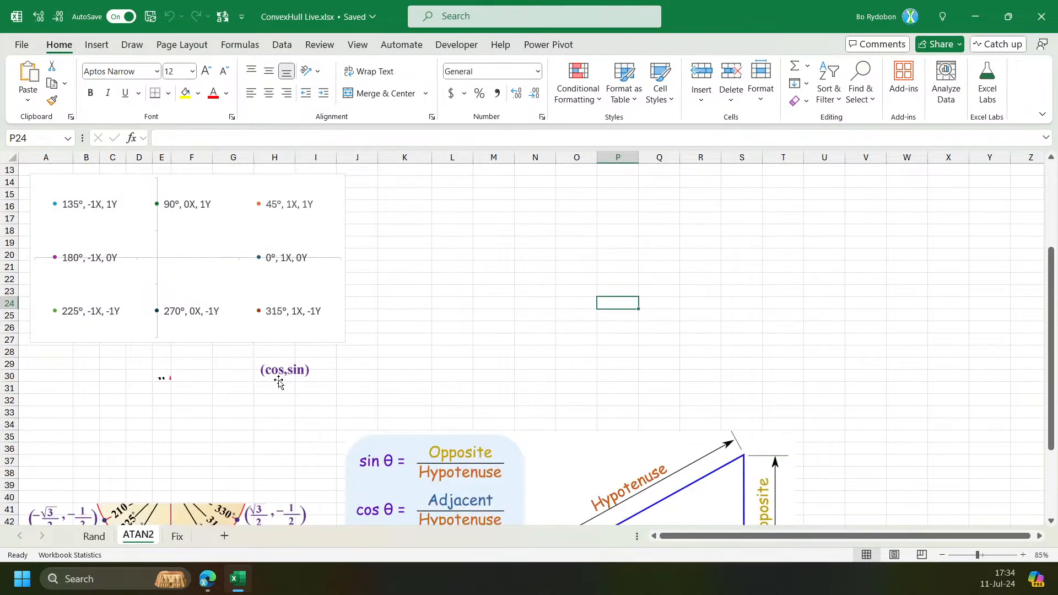
pyautogui.scroll(-4, 279, 382)
pyautogui.click(237, 379)
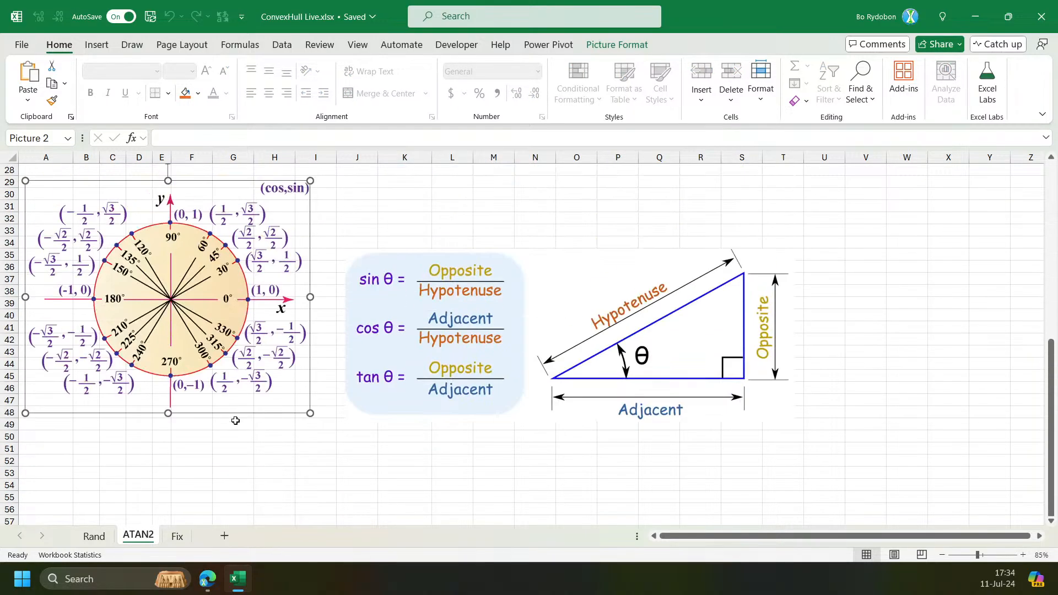
pyautogui.scroll(2, 234, 424)
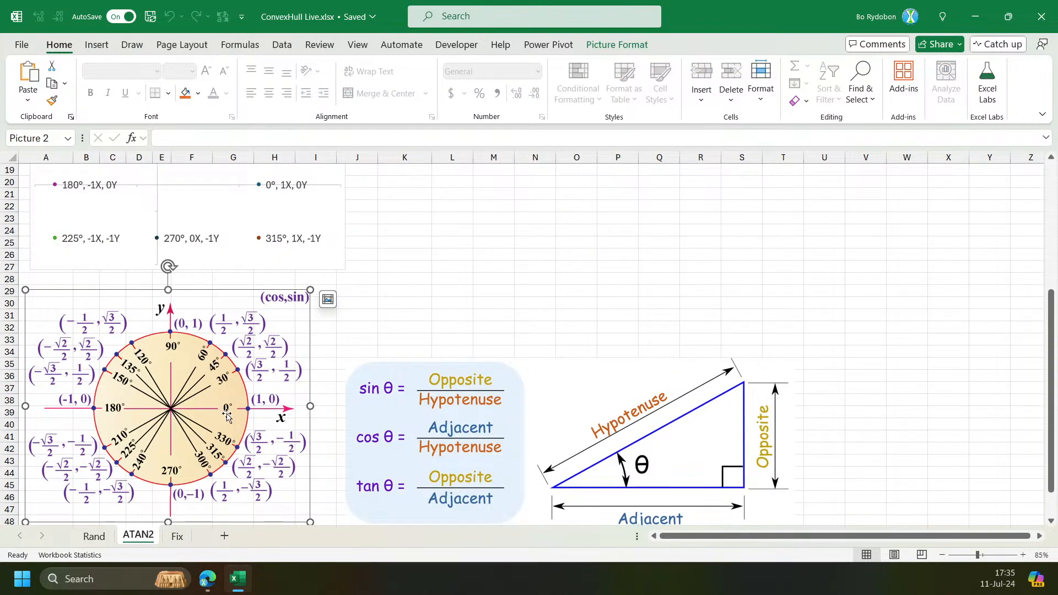
# Examine the Y coordinate column formula and the labelled point layout on the ATAN2 sheet.
pyautogui.scroll(1, 237, 412)
pyautogui.scroll(-1, 242, 411)
pyautogui.scroll(1, 262, 410)
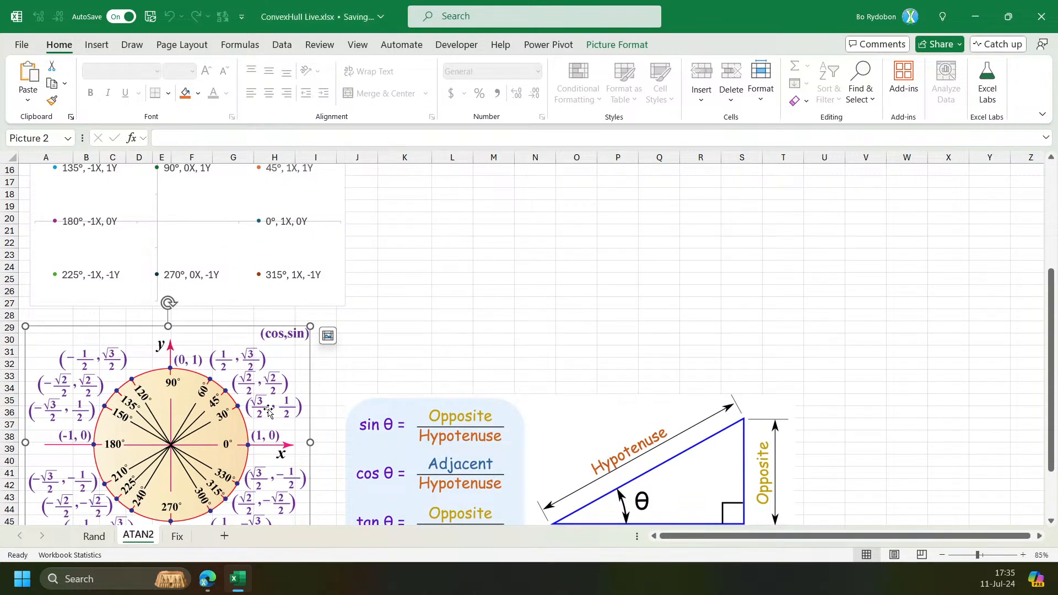
pyautogui.scroll(-1, 269, 403)
pyautogui.scroll(-1, 268, 404)
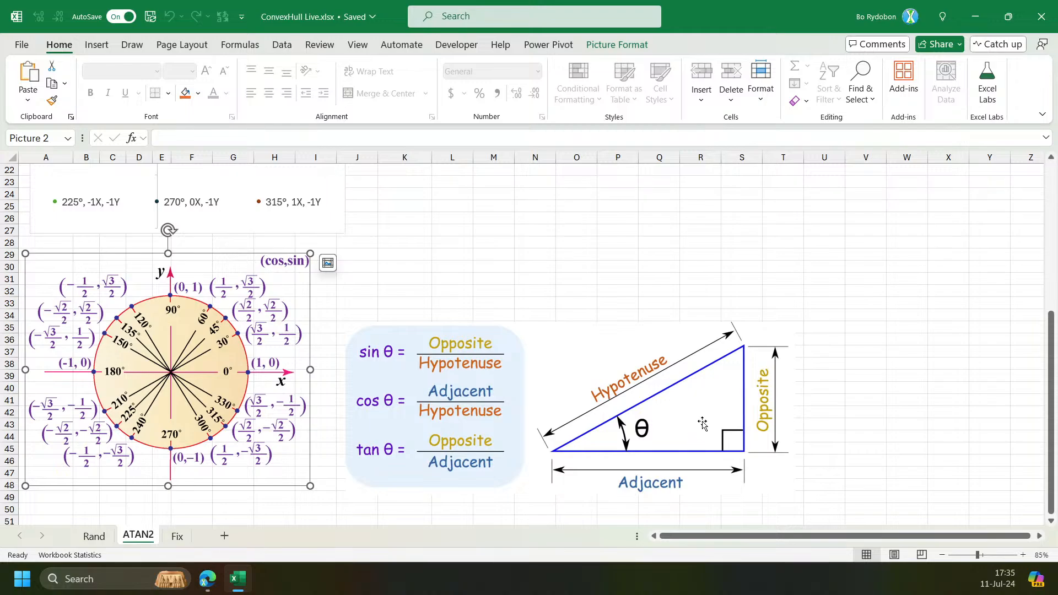
pyautogui.scroll(7, 418, 352)
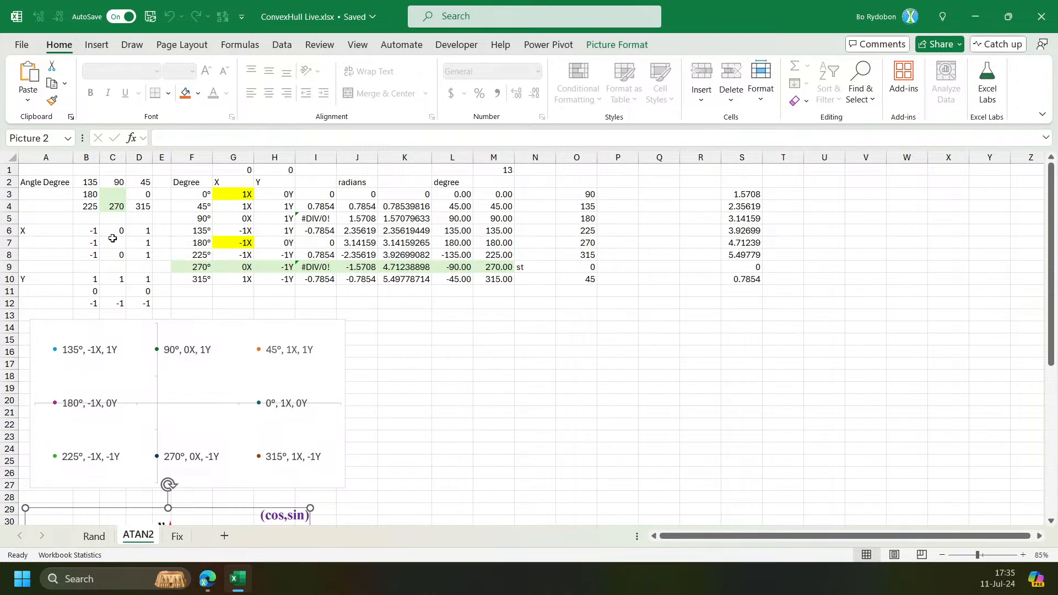
pyautogui.click(118, 230)
pyautogui.moveTo(242, 196); pyautogui.dragTo(270, 268)
pyautogui.scroll(-1, 263, 358)
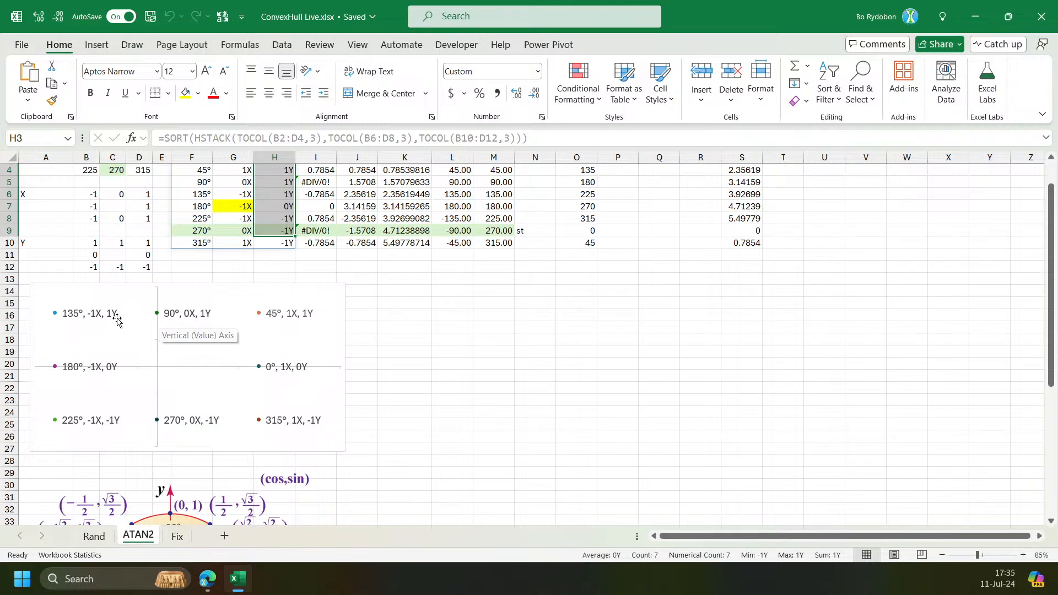
pyautogui.scroll(-5, 159, 325)
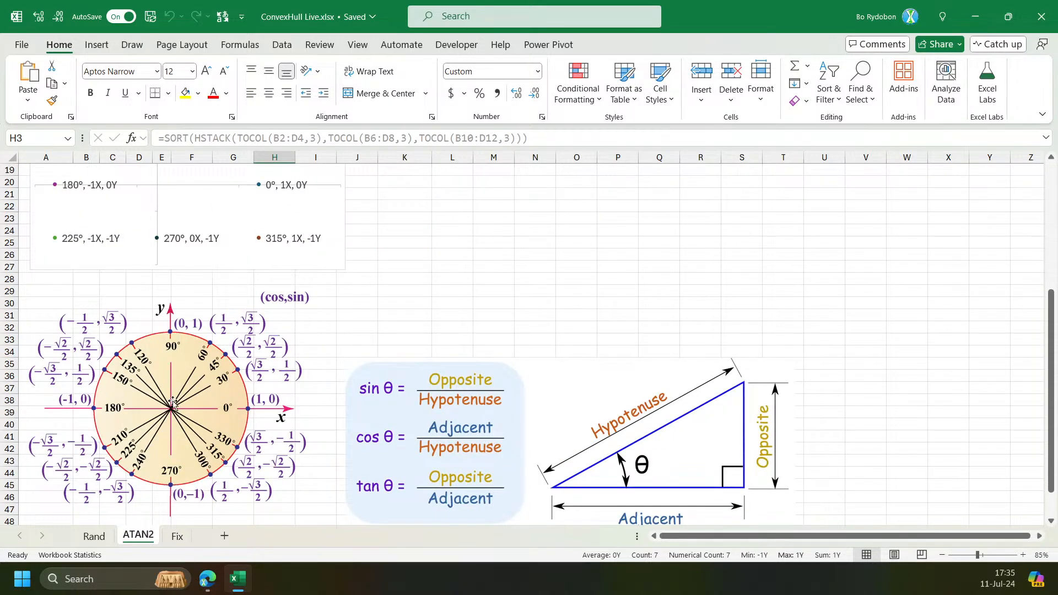
pyautogui.scroll(-2, 451, 336)
pyautogui.scroll(5, 467, 345)
pyautogui.scroll(-3, 466, 345)
pyautogui.scroll(3, 466, 346)
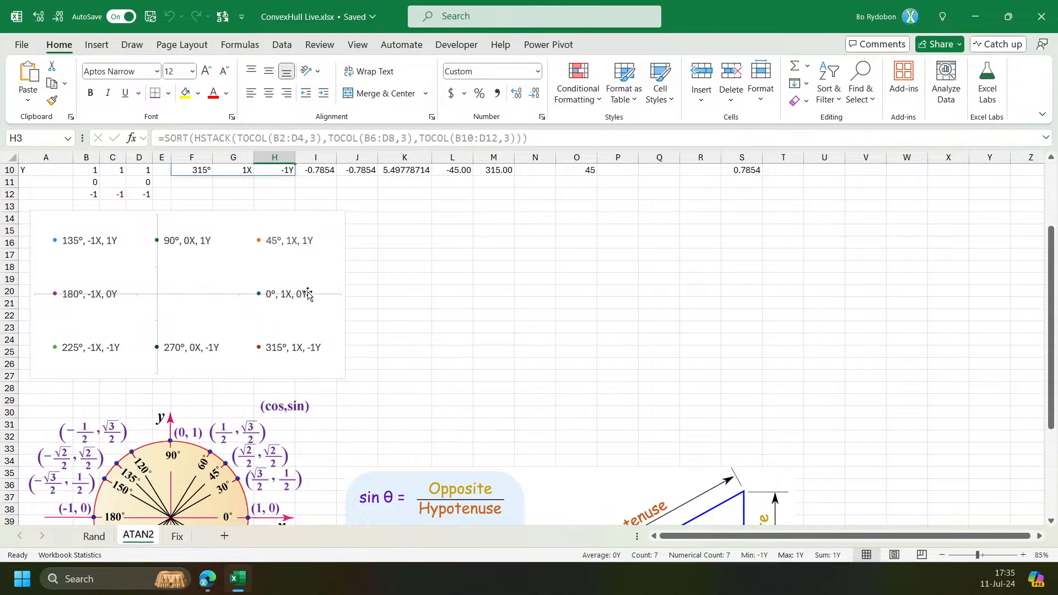
pyautogui.scroll(-3, 472, 331)
pyautogui.scroll(6, 490, 382)
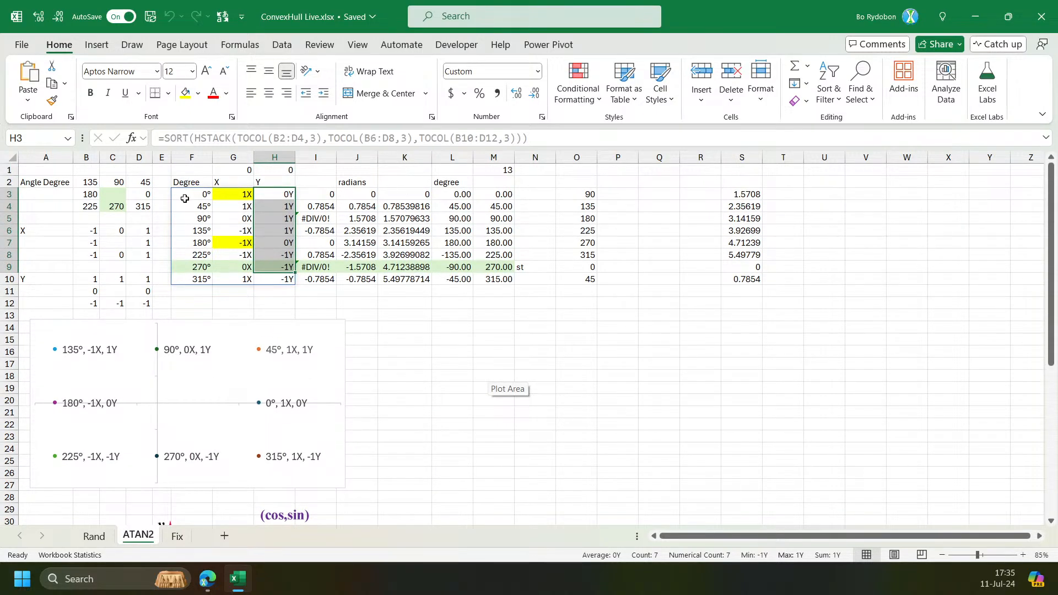
# Inspect the ATAN, ATAN2 and MOD formulas in the radians columns next to the X and Y table.
pyautogui.click(188, 198)
pyautogui.click(330, 194)
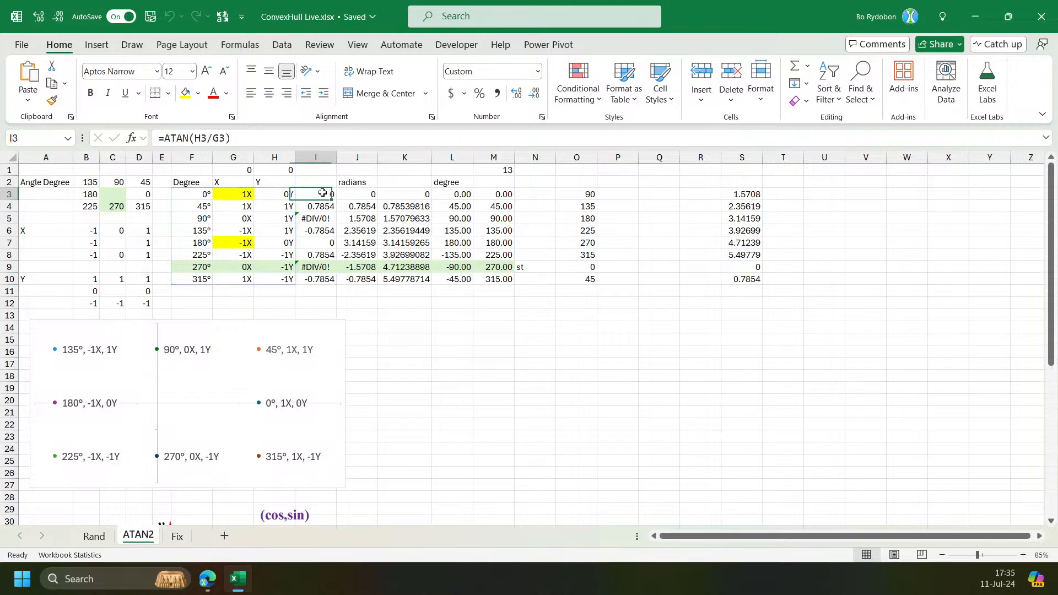
pyautogui.press('F2')
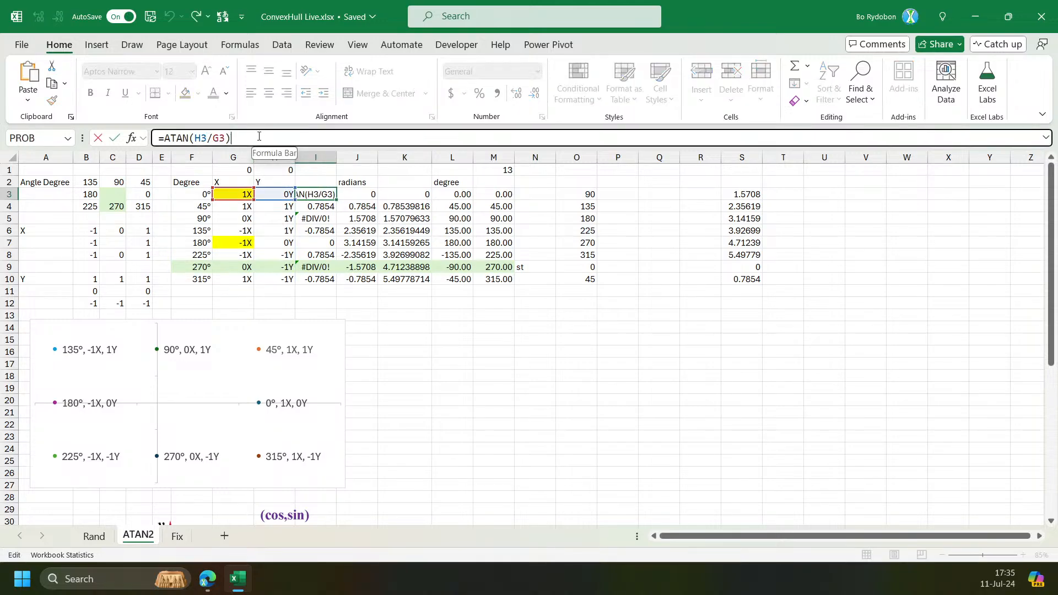
pyautogui.click(368, 193)
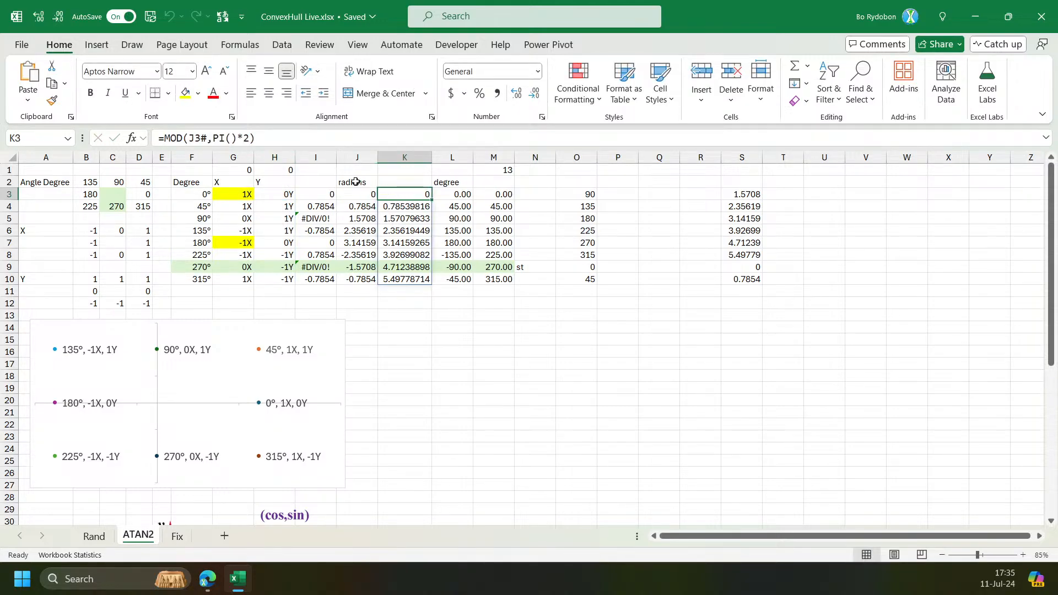
pyautogui.moveTo(330, 148); pyautogui.dragTo(331, 205)
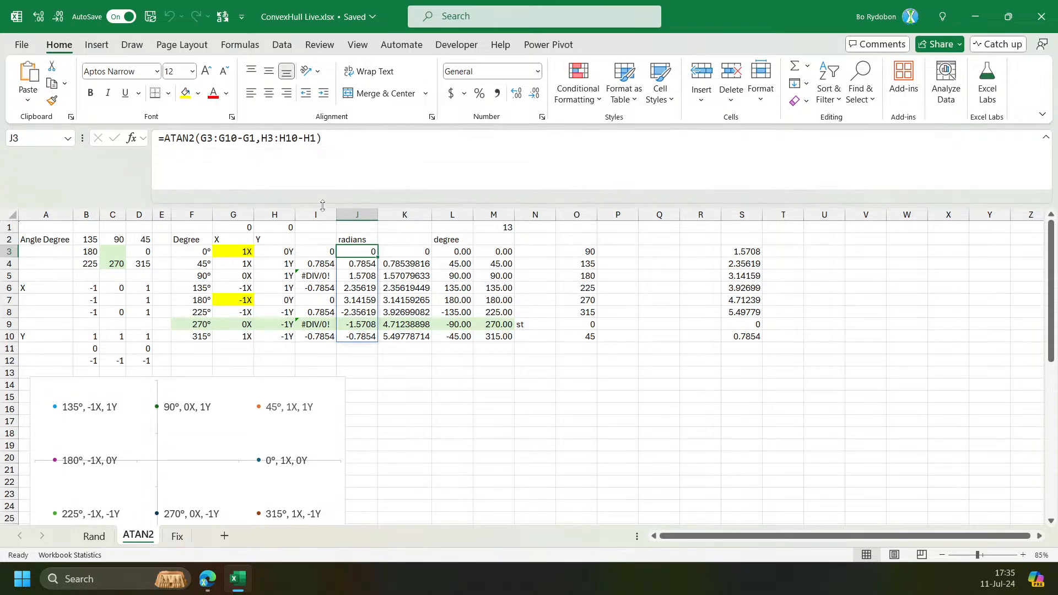
# Enter =at in cell K15 to browse the ATAN function suggestions.
pyautogui.click(410, 394)
pyautogui.write('=at')
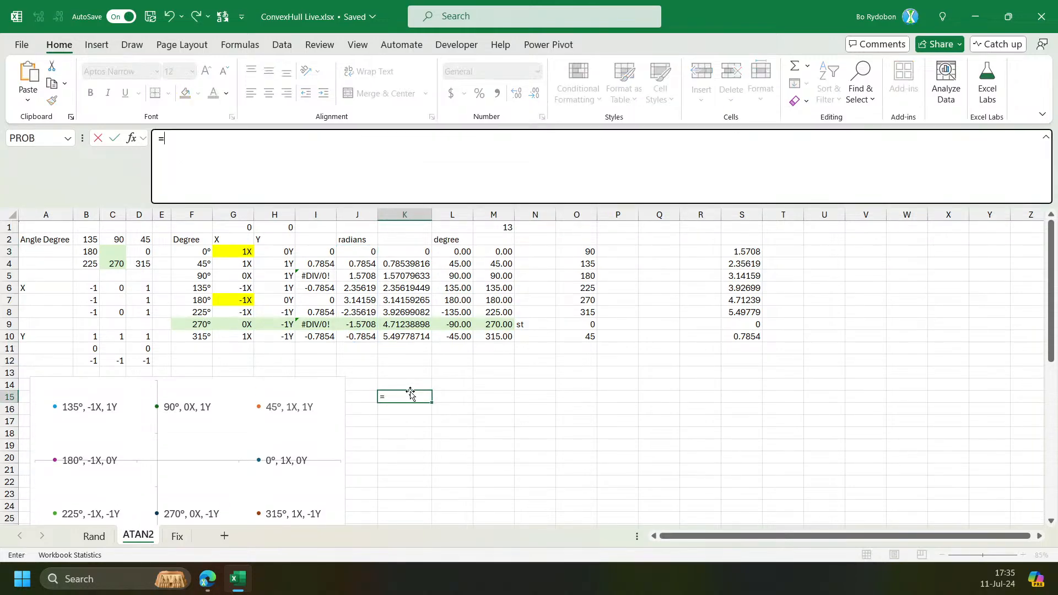
pyautogui.press('Down')
pyautogui.press('Up')
pyautogui.press('Down')
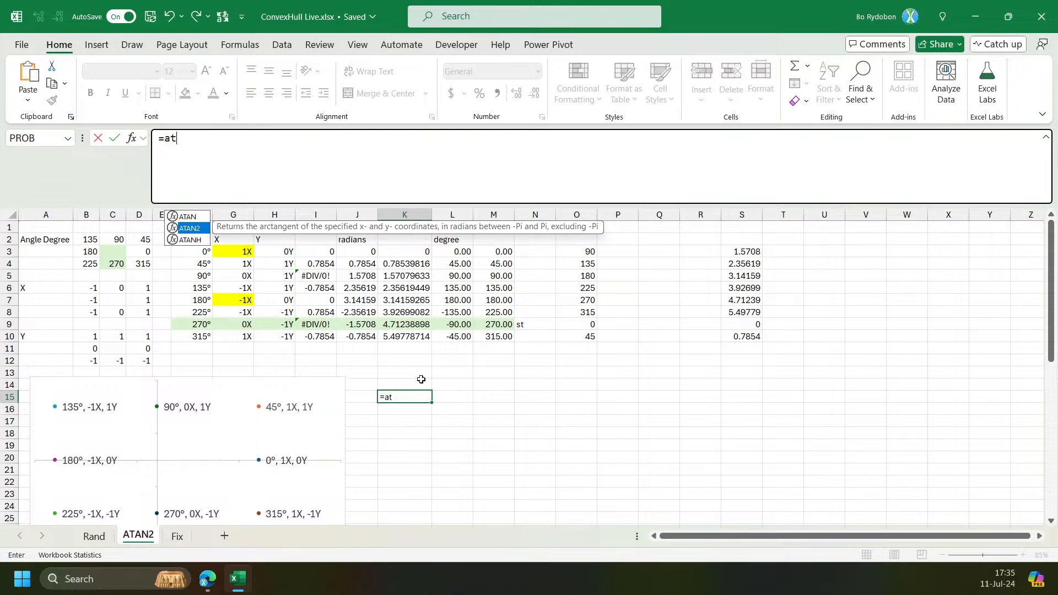
pyautogui.press('Escape')
pyautogui.click(320, 275)
pyautogui.click(408, 405)
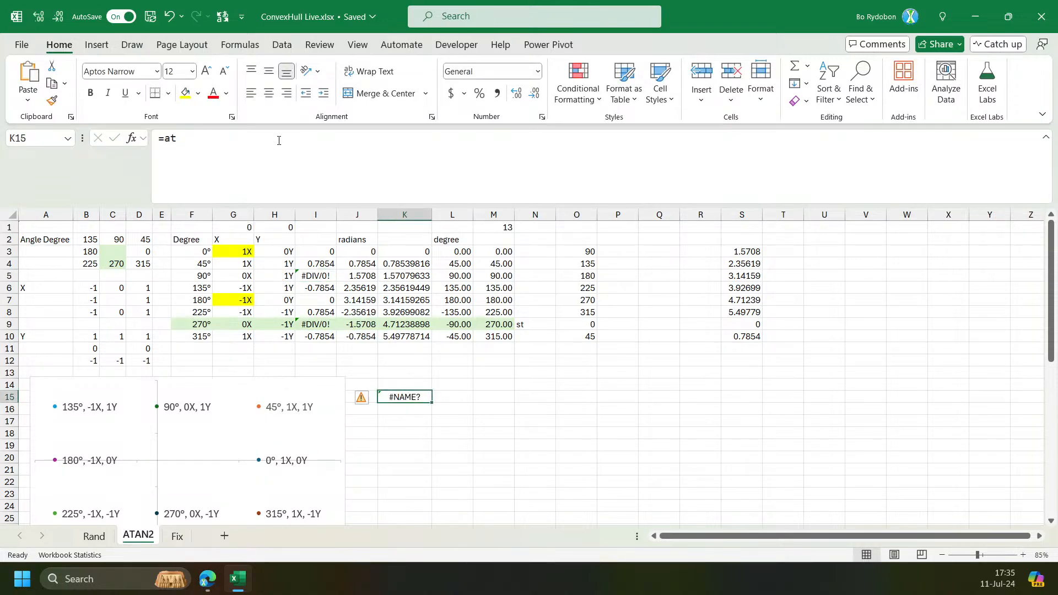
pyautogui.click(279, 139)
pyautogui.write('a')
pyautogui.press('Tab')
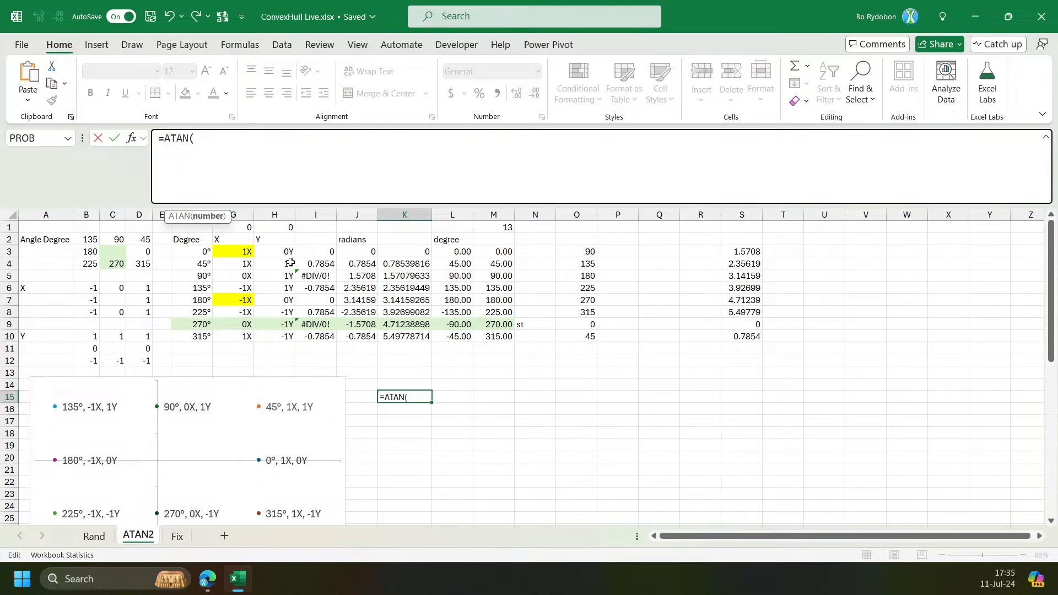
pyautogui.press('Escape')
# Compare the ATAN formula in I3 with the ATAN2 formula in J3 and its x and y arguments.
pyautogui.click(326, 250)
pyautogui.click(289, 175)
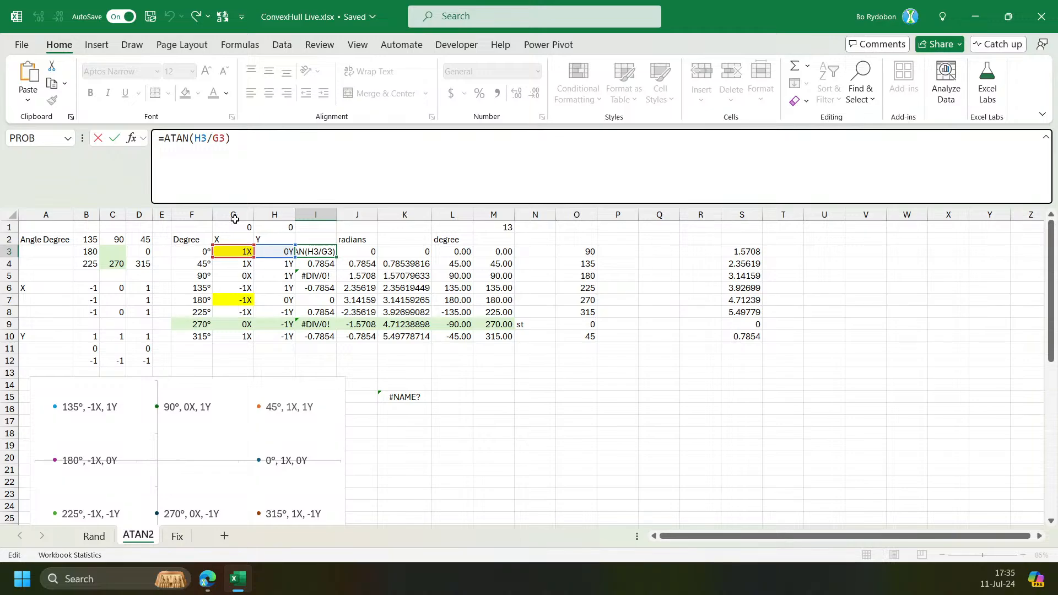
pyautogui.press('Escape')
pyautogui.click(324, 277)
pyautogui.click(372, 250)
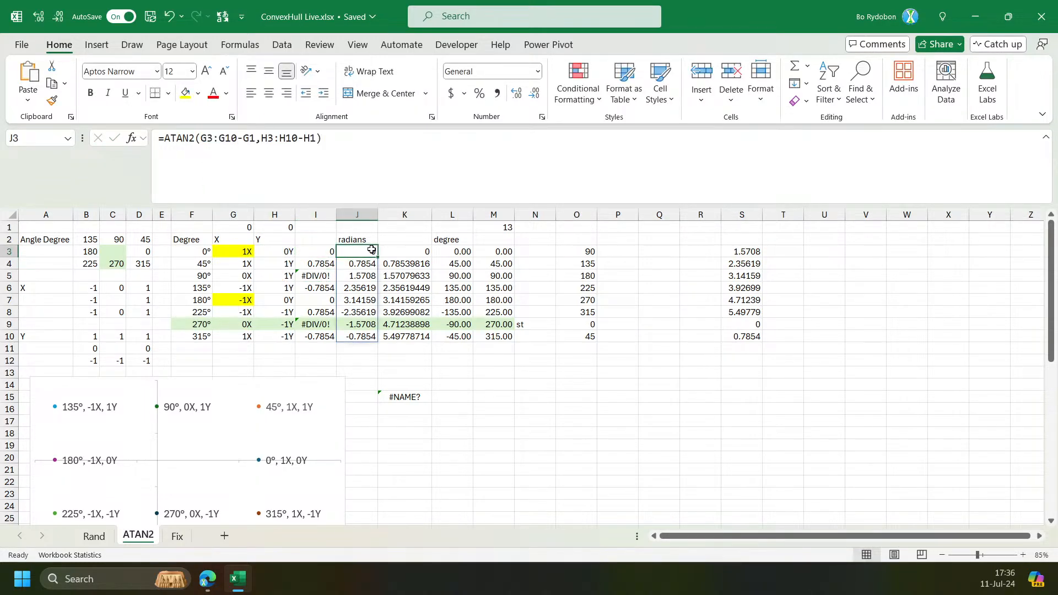
pyautogui.moveTo(256, 141); pyautogui.dragTo(201, 141)
pyautogui.click(207, 141)
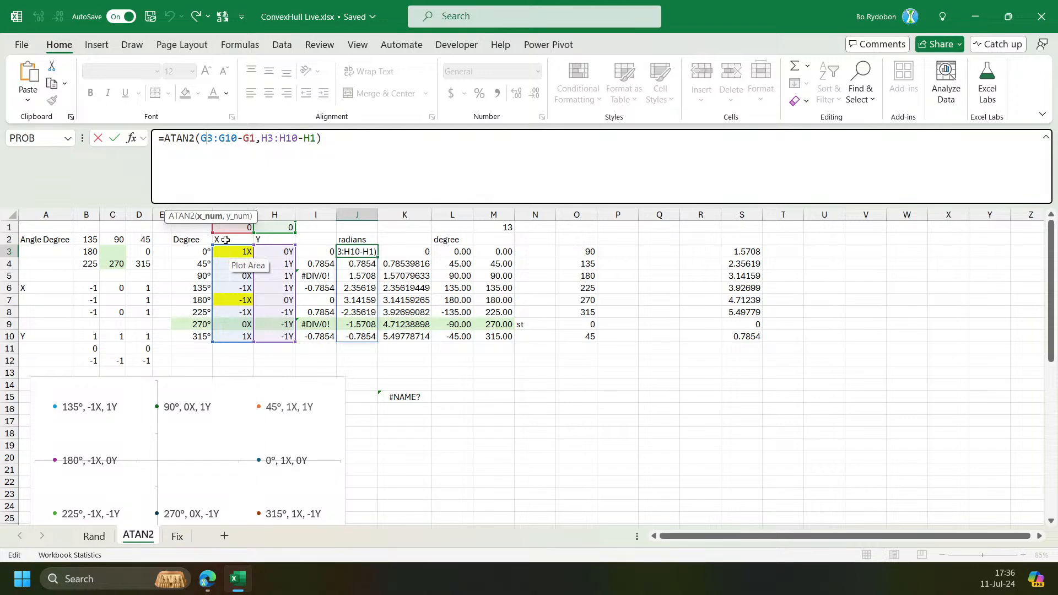
pyautogui.hotkey('ctrl', 'Return')
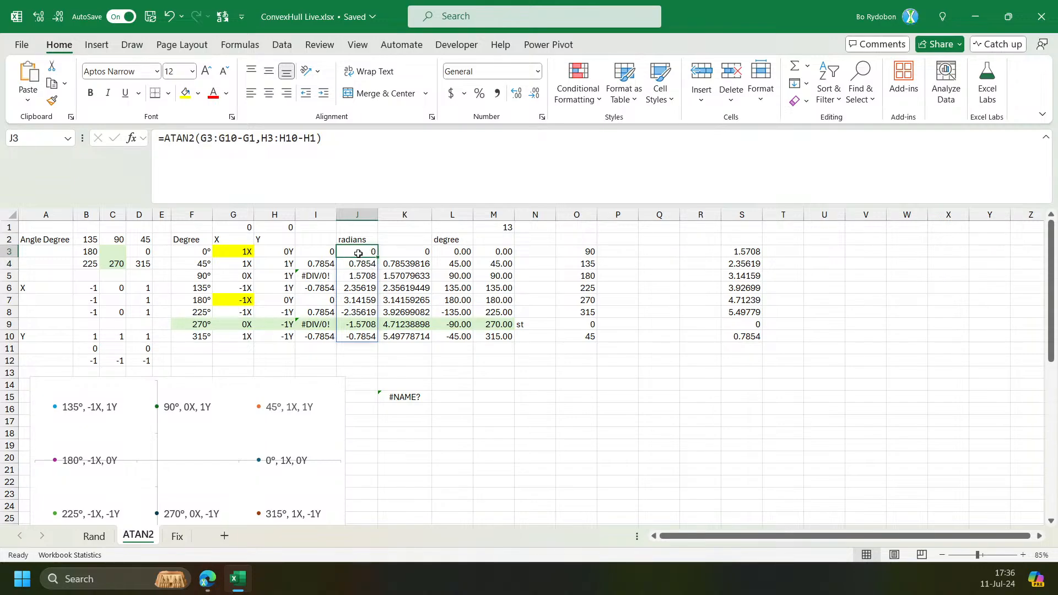
pyautogui.click(241, 587)
pyautogui.click(240, 588)
pyautogui.click(459, 410)
pyautogui.click(348, 227)
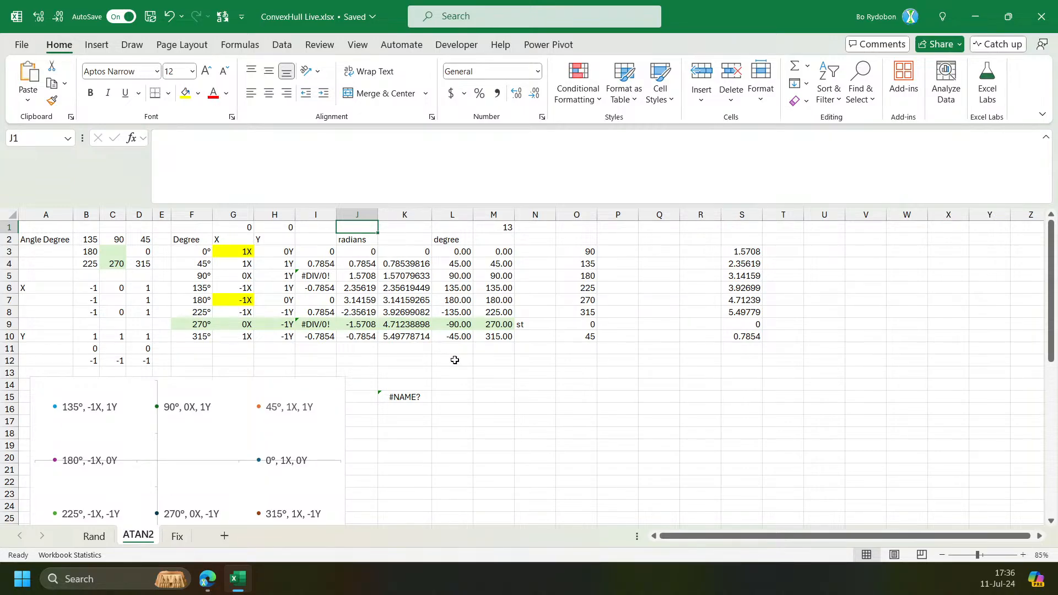
# Enter =PI() in cell L13.
pyautogui.click(490, 377)
pyautogui.press('Left')
pyautogui.write('=')
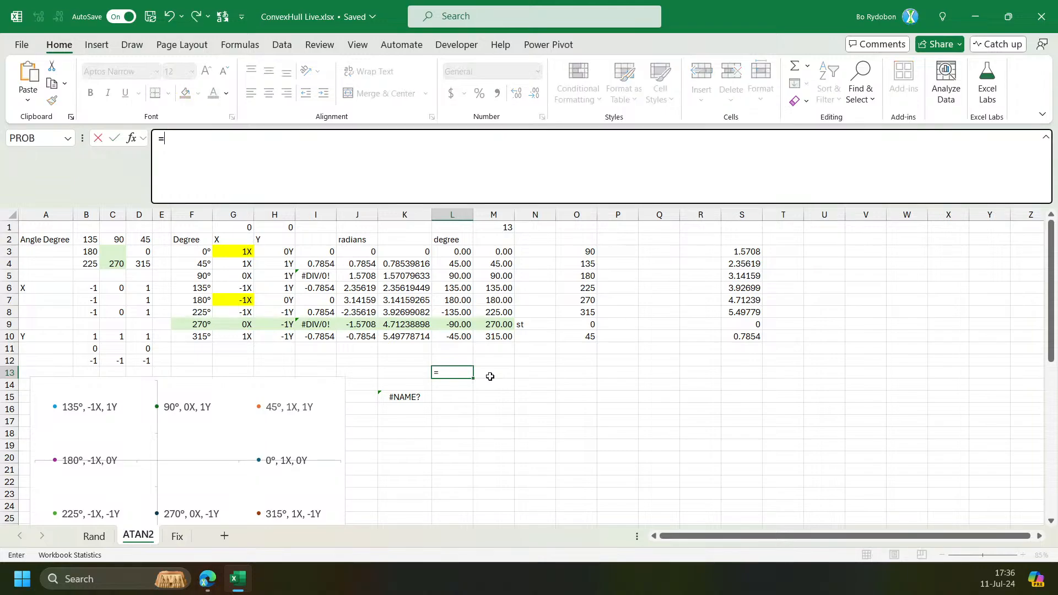
pyautogui.write('pi()\\')
pyautogui.press('Return')
pyautogui.press('Escape')
pyautogui.press('Return')
pyautogui.press('BackSpace')
pyautogui.press('Return')
pyautogui.press('Up')
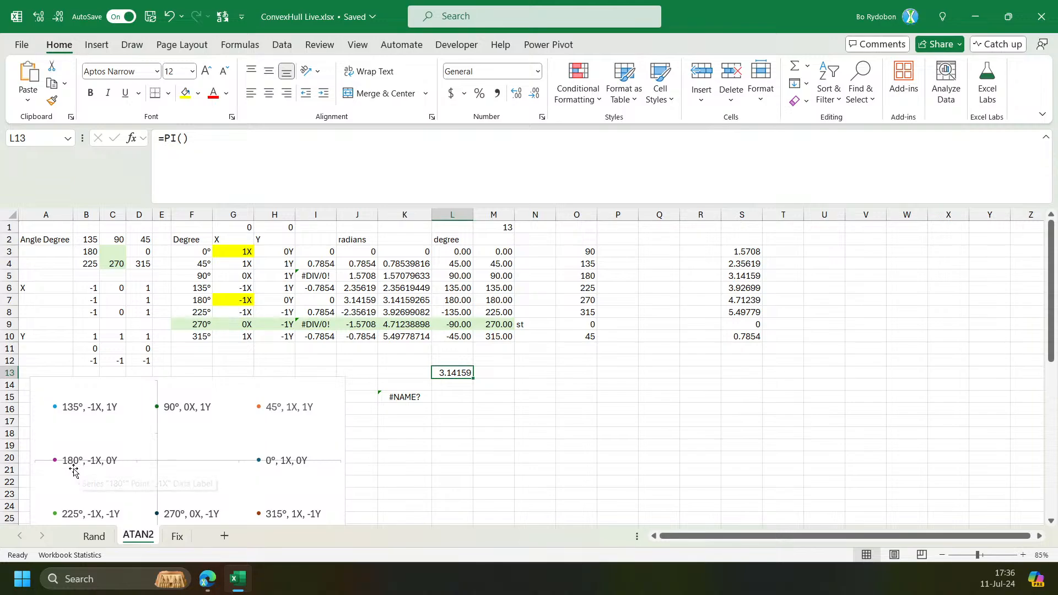
# Convert L13 to degrees with =DEGREES(L13) in cell M13.
pyautogui.click(488, 368)
pyautogui.write('=d')
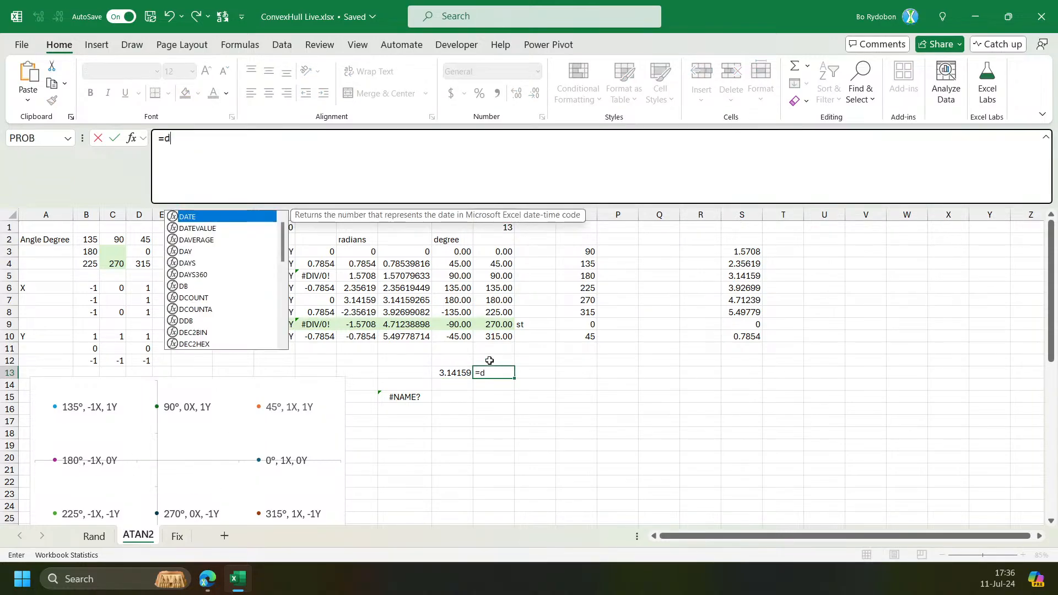
pyautogui.write('er')
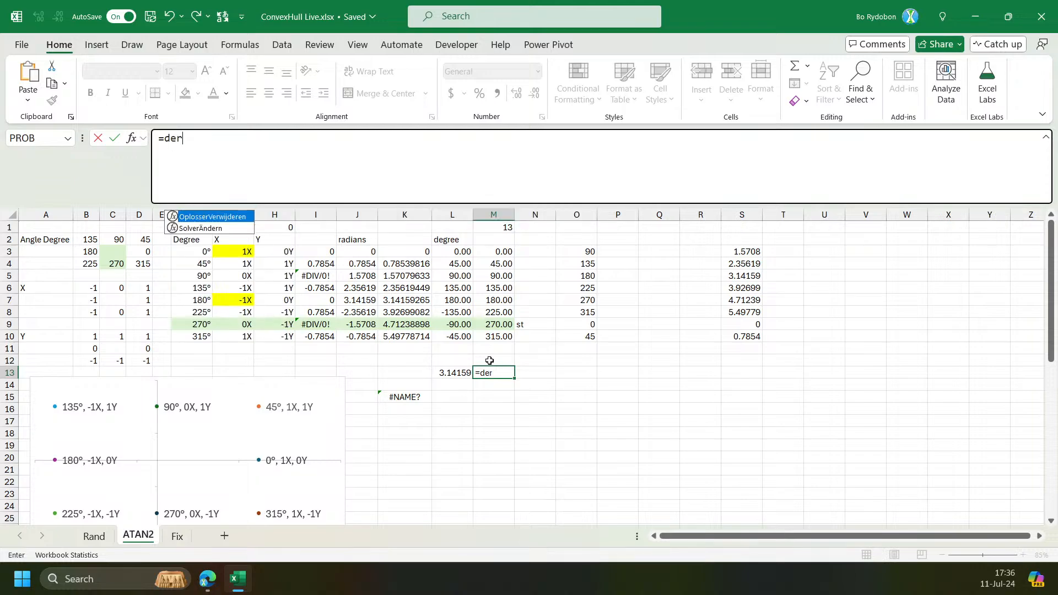
pyautogui.press('BackSpace')
pyautogui.write('g')
pyautogui.press('Tab')
pyautogui.press('Left')
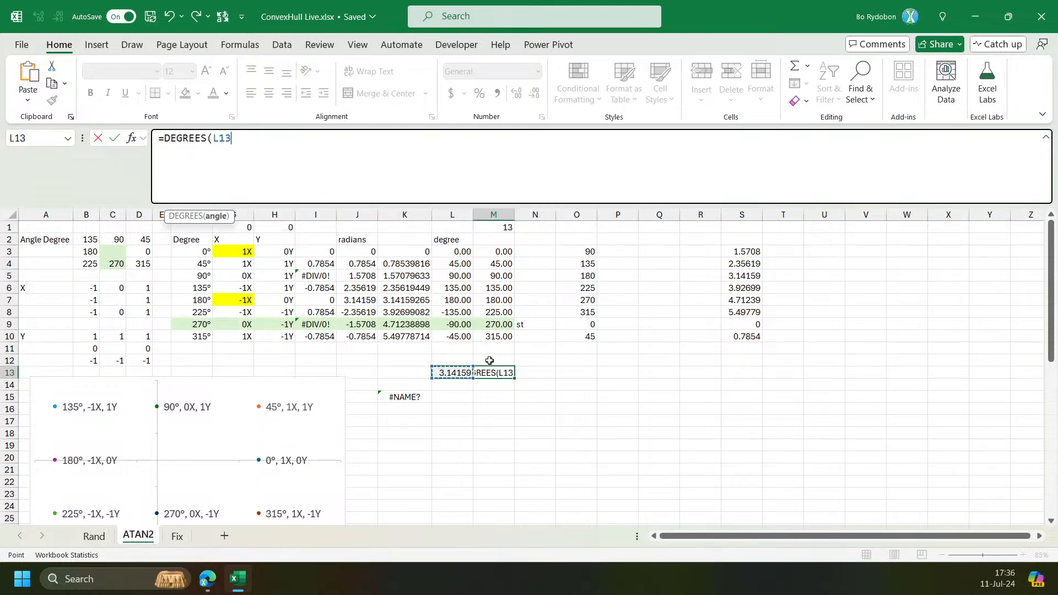
pyautogui.press('Return')
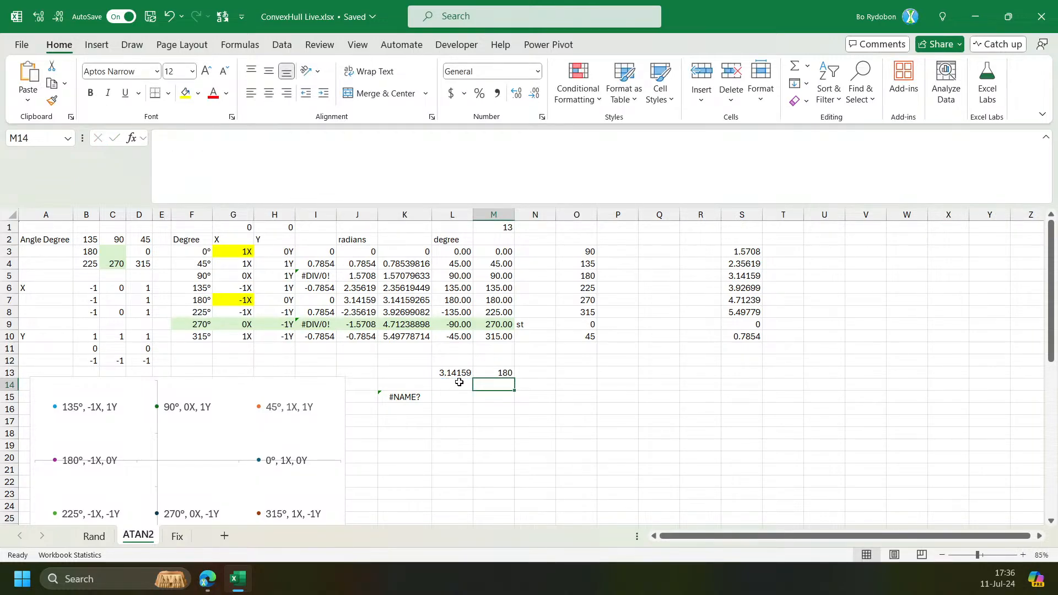
# Enter =2*PI() in cell L14.
pyautogui.click(459, 382)
pyautogui.write('2')
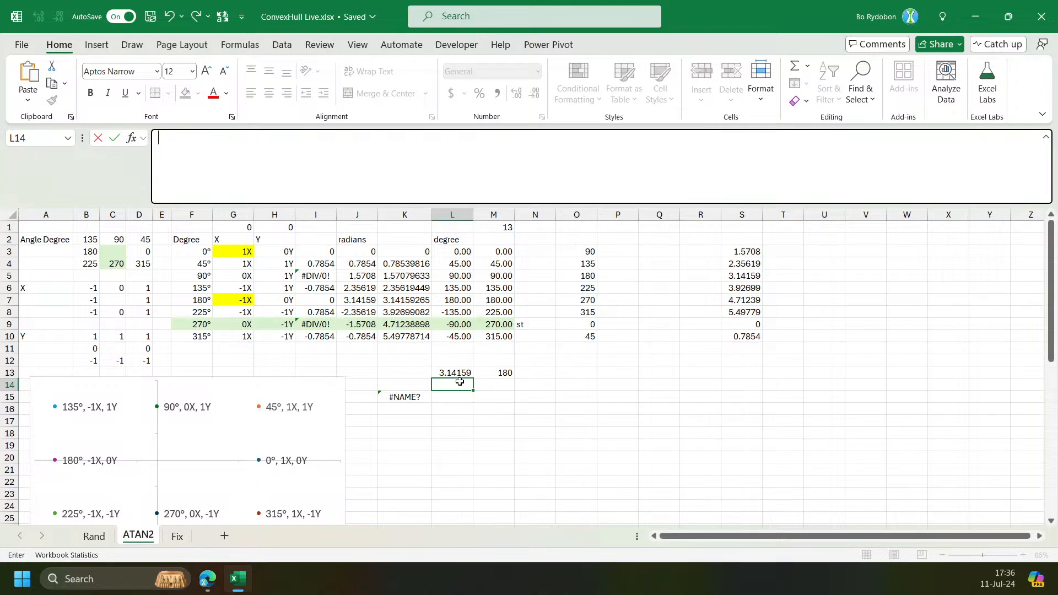
pyautogui.press('Home')
pyautogui.write('=')
pyautogui.write('*pi(')
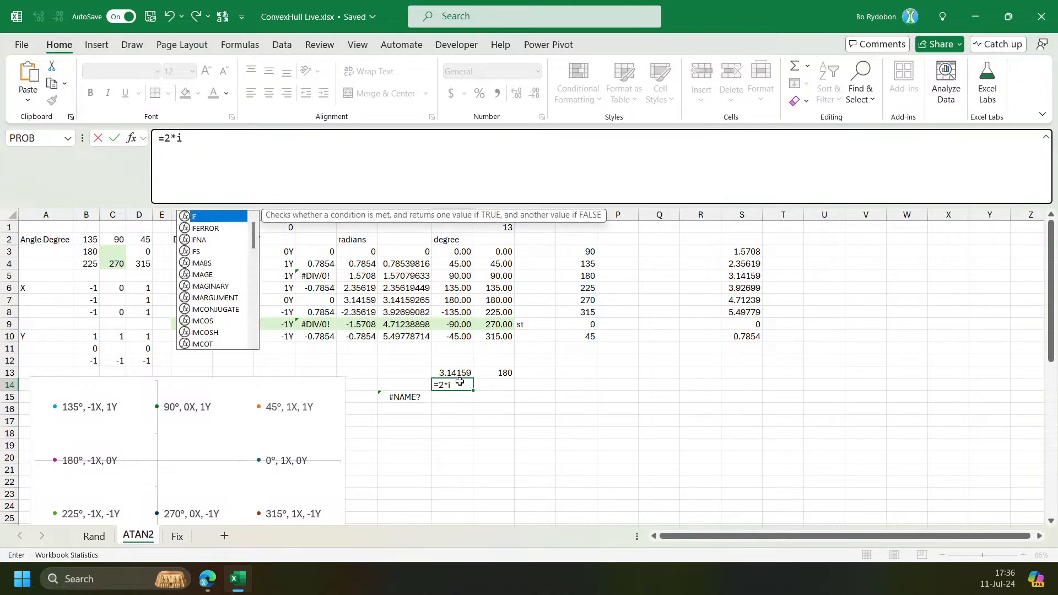
pyautogui.write(')')
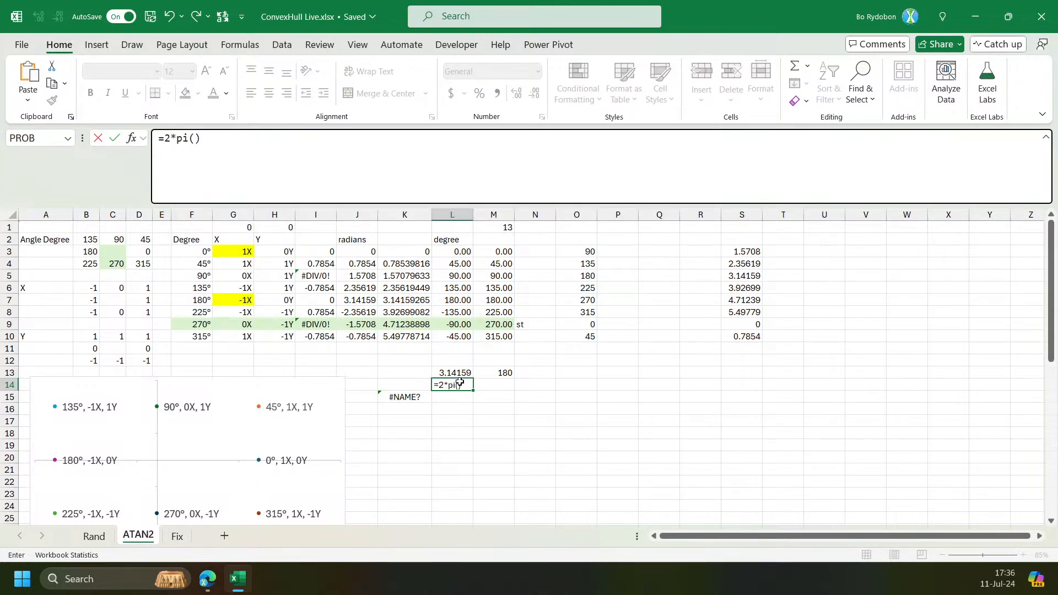
pyautogui.press('Return')
# Fill the DEGREES formula from M13 down to M14.
pyautogui.click(460, 382)
pyautogui.click(504, 373)
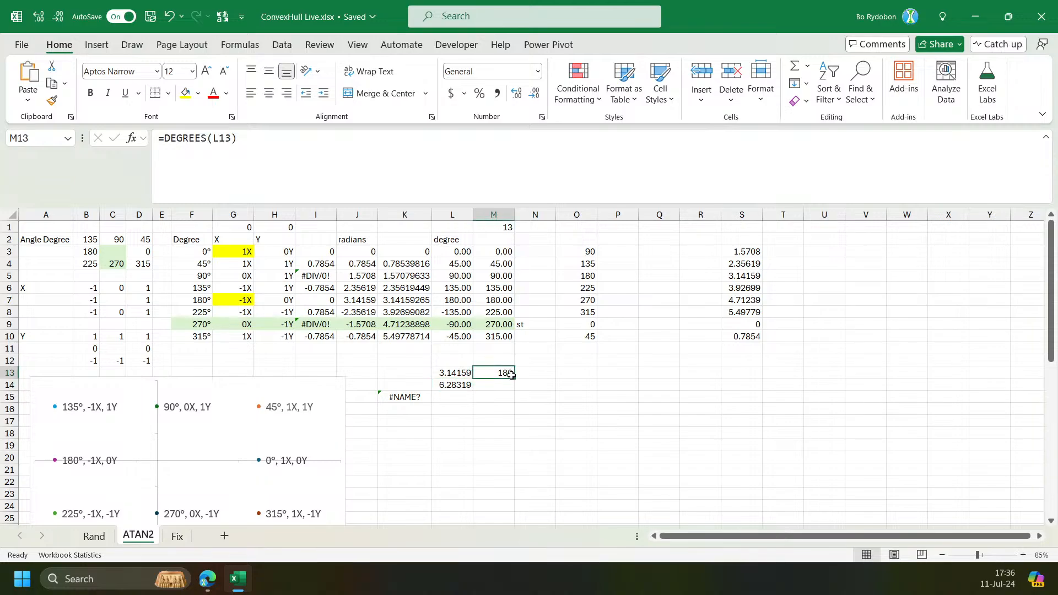
pyautogui.moveTo(515, 381); pyautogui.dragTo(512, 390)
pyautogui.click(497, 387)
# Examine the negative ATAN2 radians and the degree conversion formula in column L.
pyautogui.click(393, 255)
pyautogui.click(348, 250)
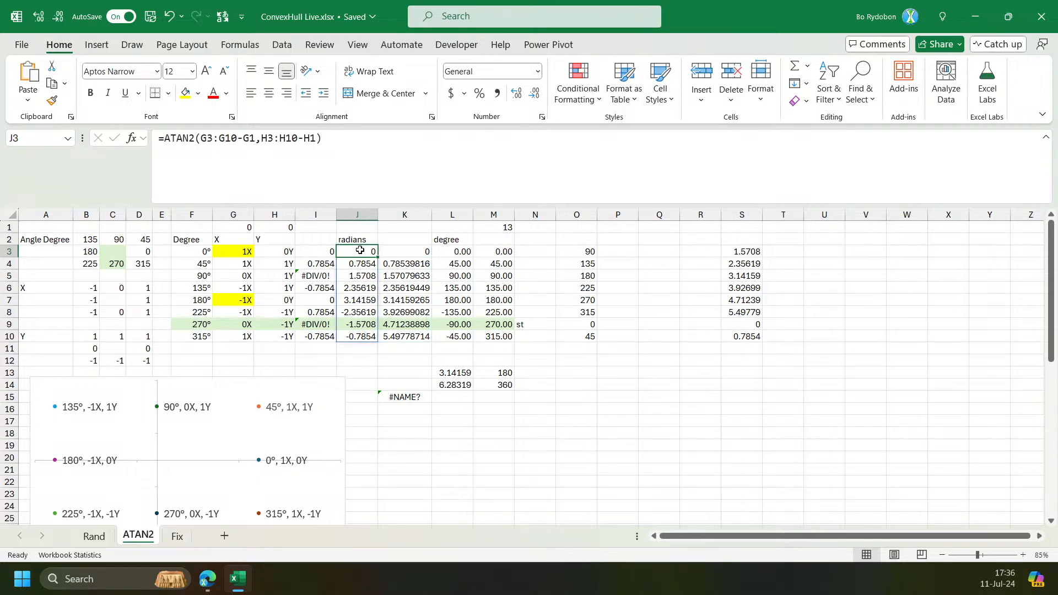
pyautogui.moveTo(359, 249); pyautogui.dragTo(355, 333)
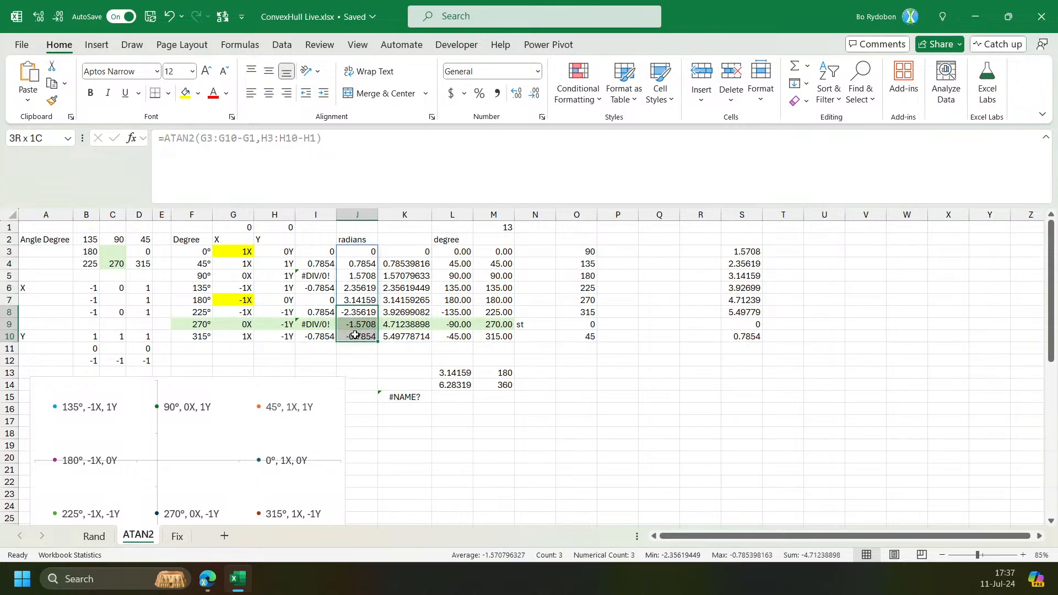
pyautogui.click(459, 312)
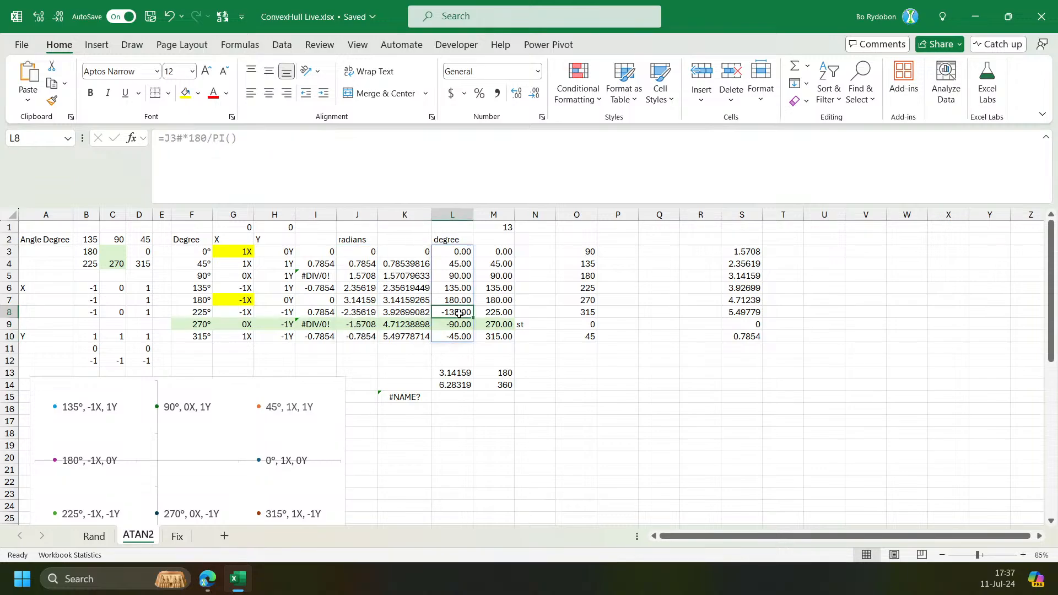
pyautogui.click(455, 249)
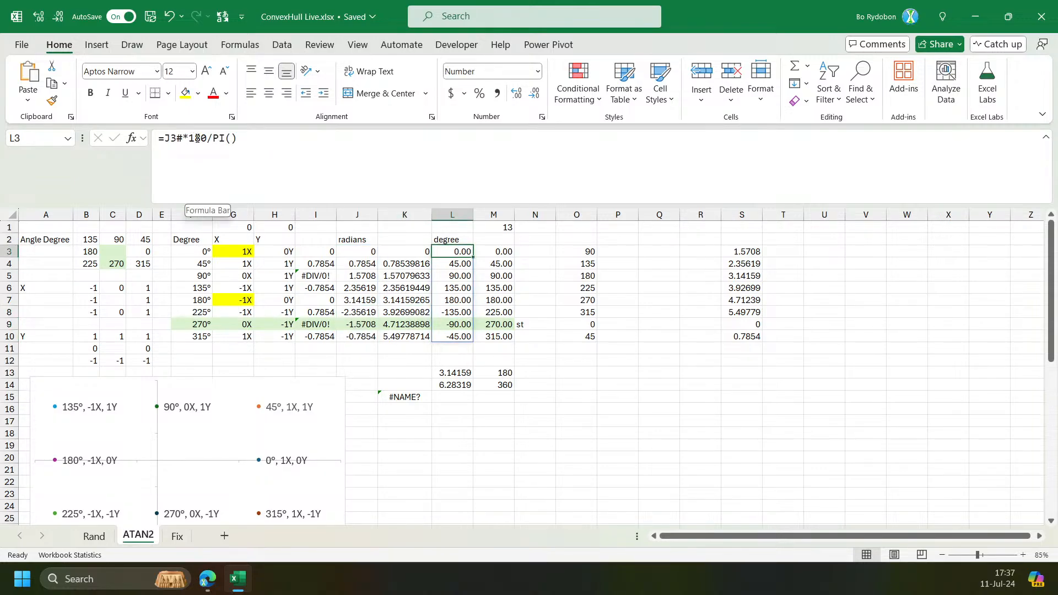
pyautogui.moveTo(213, 138); pyautogui.dragTo(238, 138)
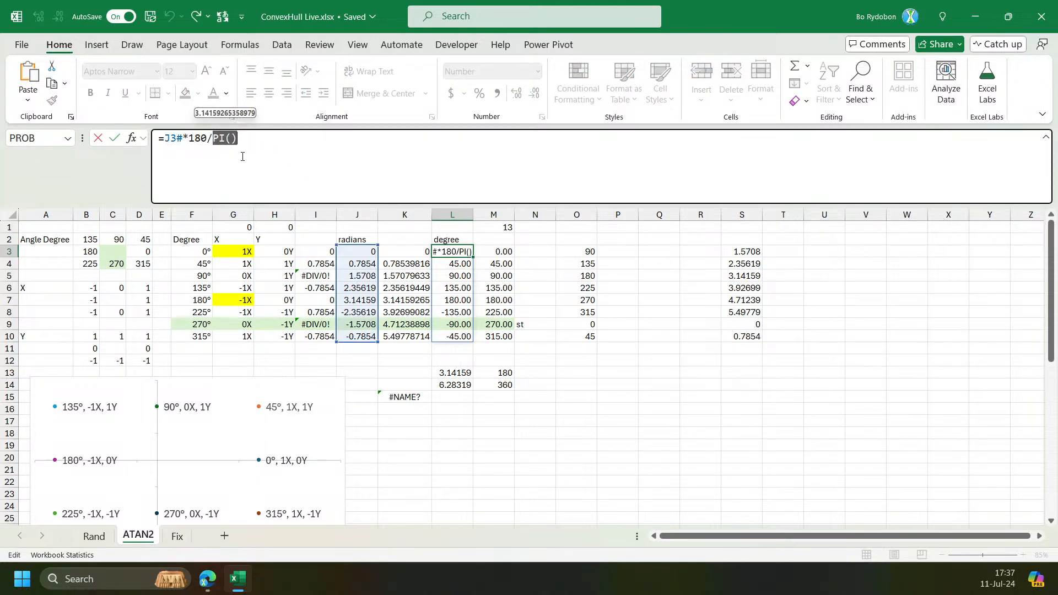
# Examine the degree conversion formulas and the MOD-wrapped radians across columns K to O.
pyautogui.press('Return')
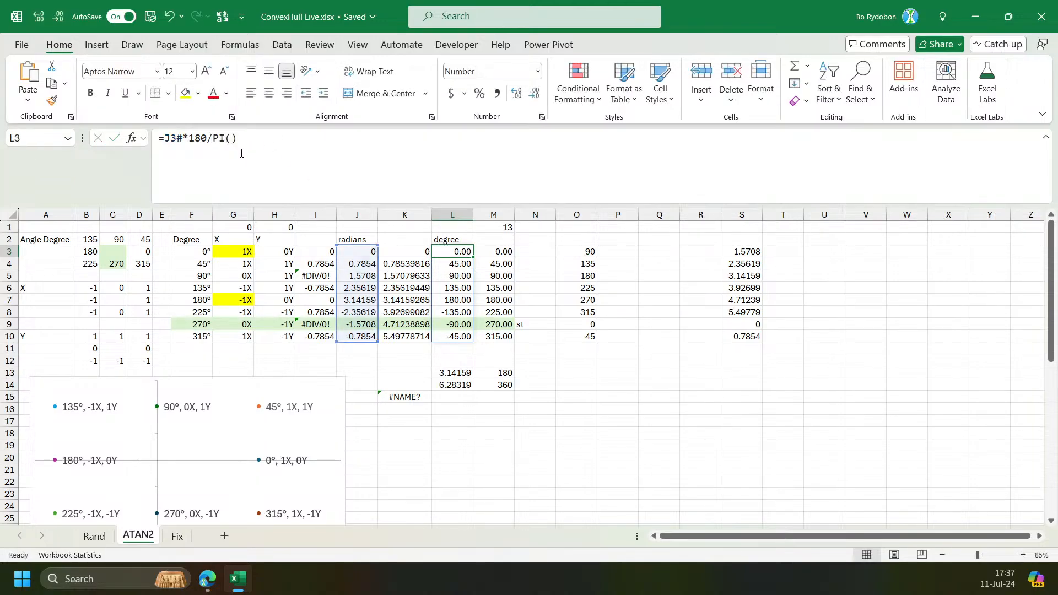
pyautogui.moveTo(449, 312); pyautogui.dragTo(449, 335)
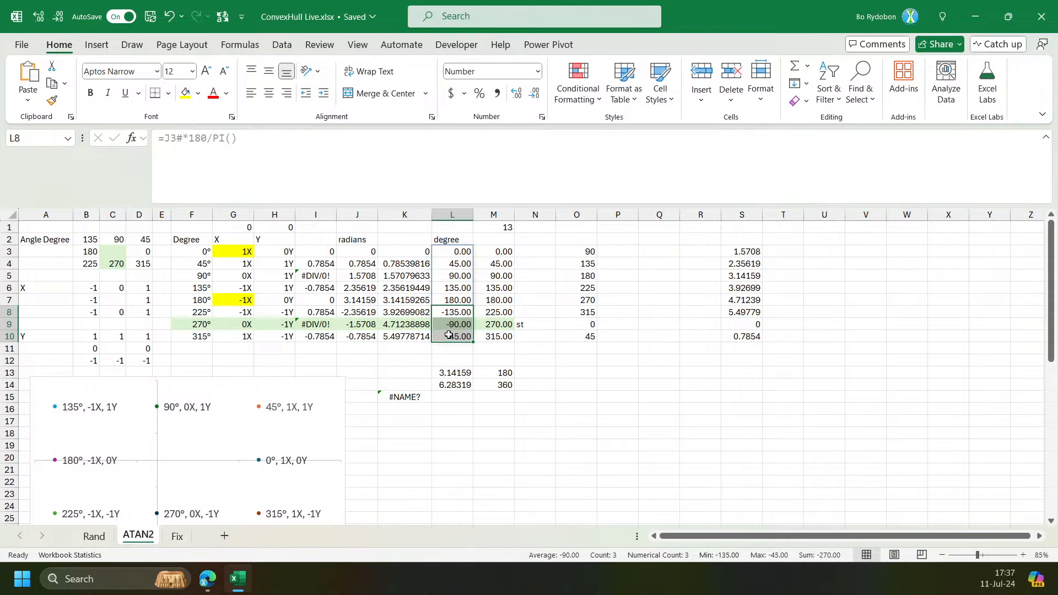
pyautogui.scroll(-1, 199, 432)
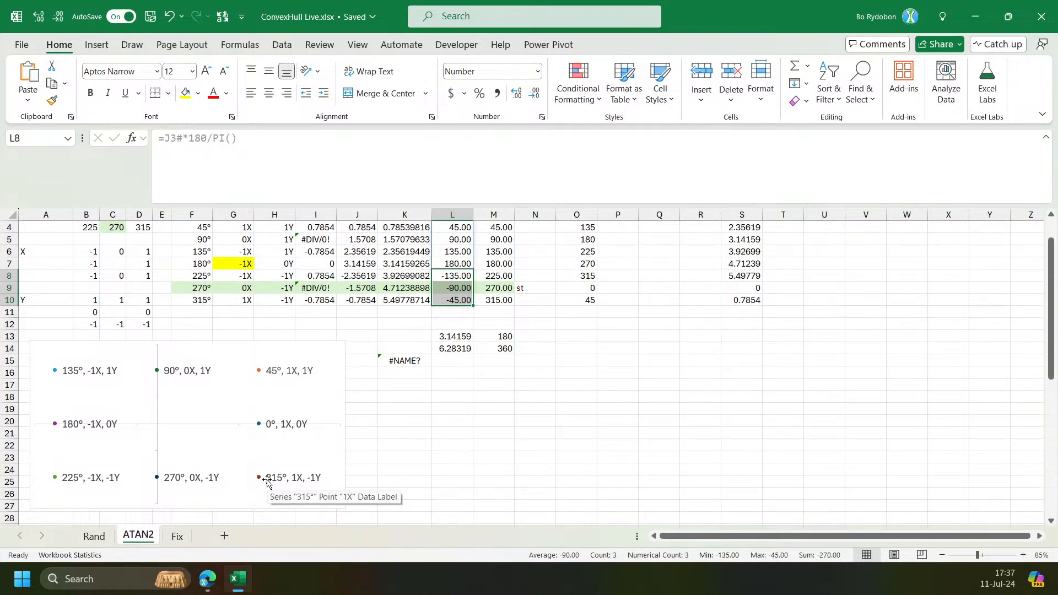
pyautogui.scroll(1, 266, 482)
pyautogui.click(462, 251)
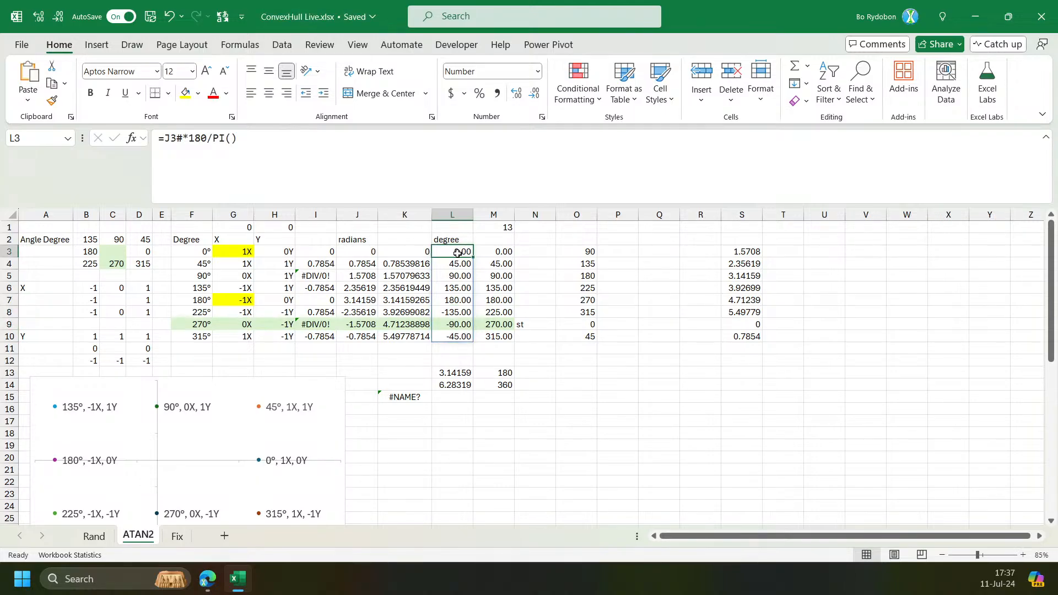
pyautogui.click(506, 253)
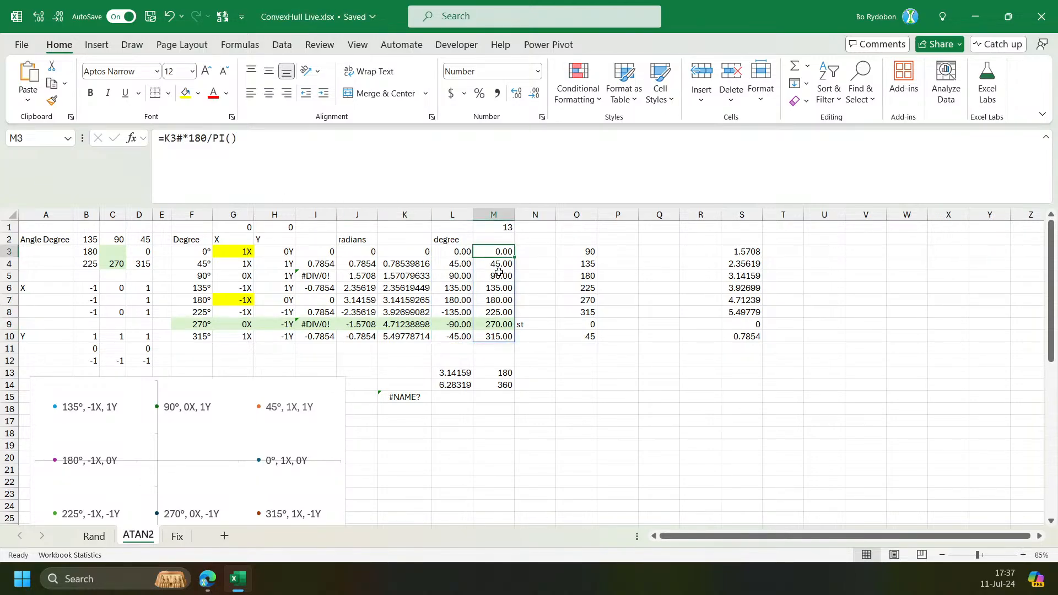
pyautogui.click(393, 265)
pyautogui.click(394, 252)
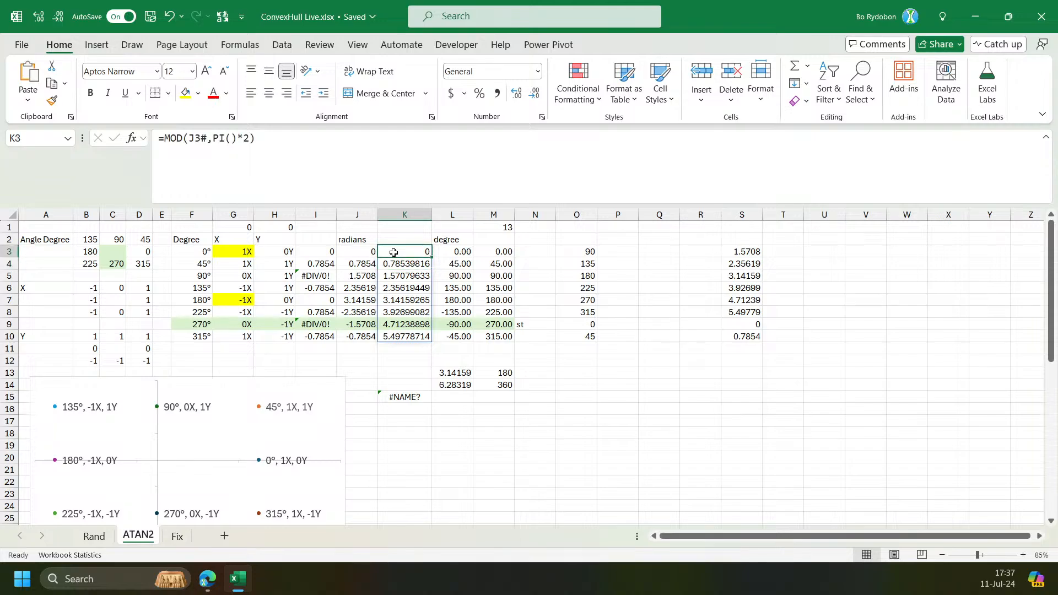
pyautogui.click(219, 141)
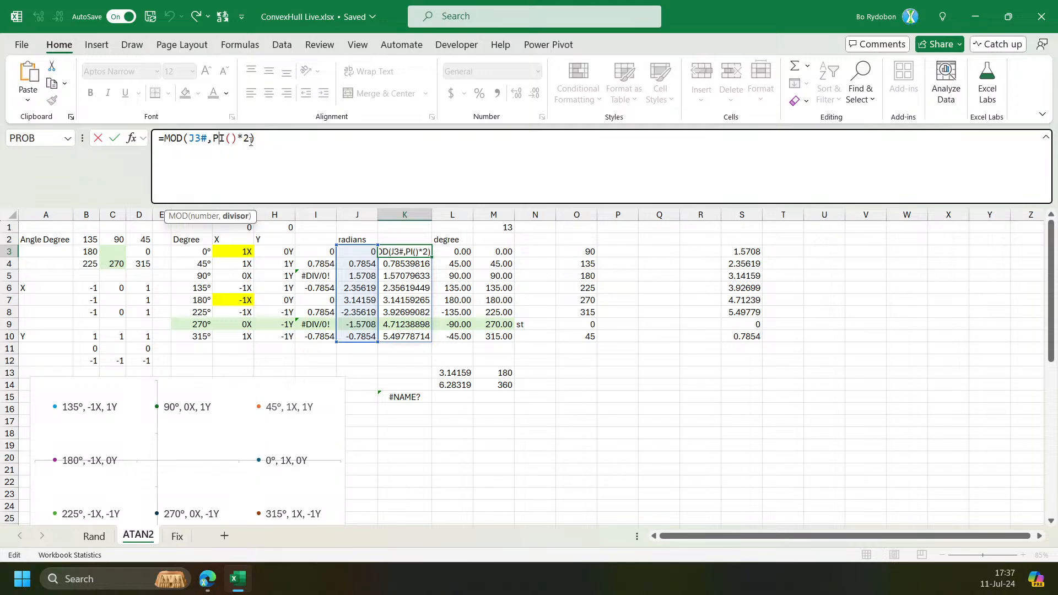
pyautogui.click(400, 251)
pyautogui.moveTo(411, 330); pyautogui.dragTo(401, 336)
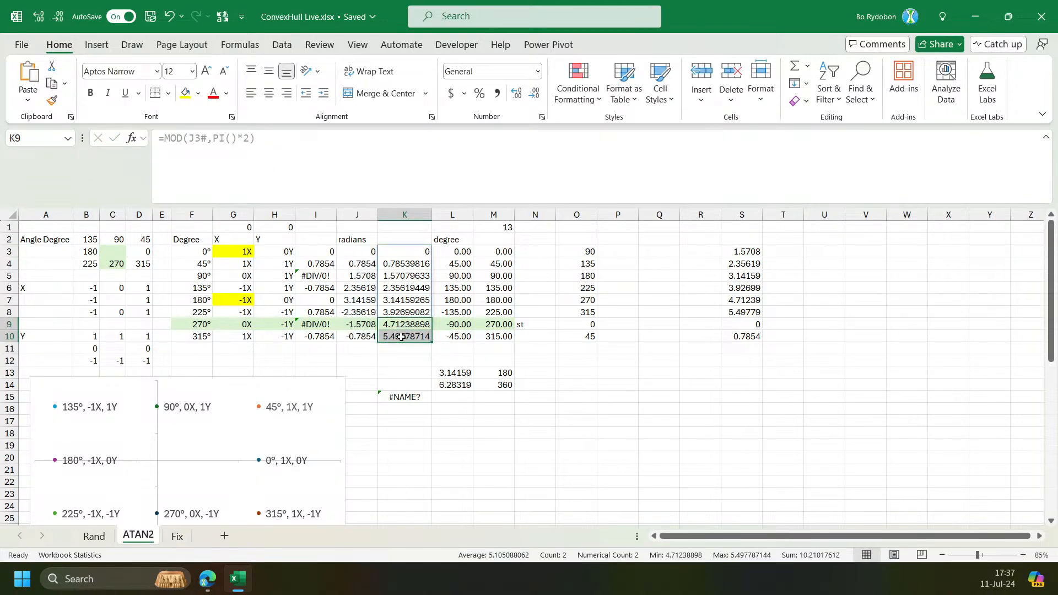
pyautogui.click(497, 249)
pyautogui.press('Right')
pyautogui.press('Left')
pyautogui.press('Left')
pyautogui.press('Right')
pyautogui.press('Right')
pyautogui.press('Right')
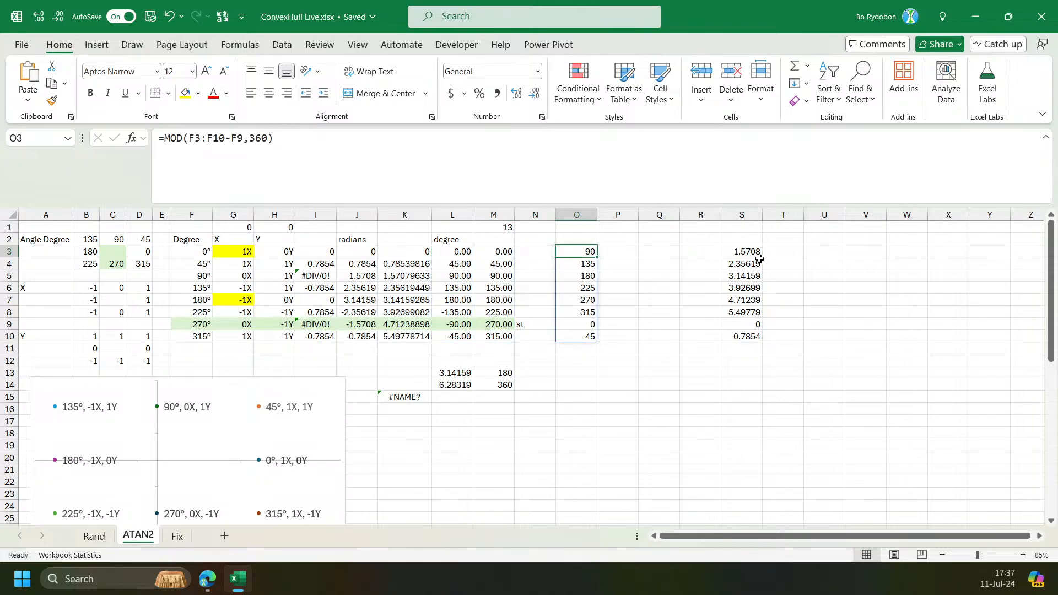
pyautogui.click(762, 256)
# Inspect the x_num and y_num arguments of the ATAN2 formula in J3 without changing it.
pyautogui.click(351, 253)
pyautogui.click(225, 181)
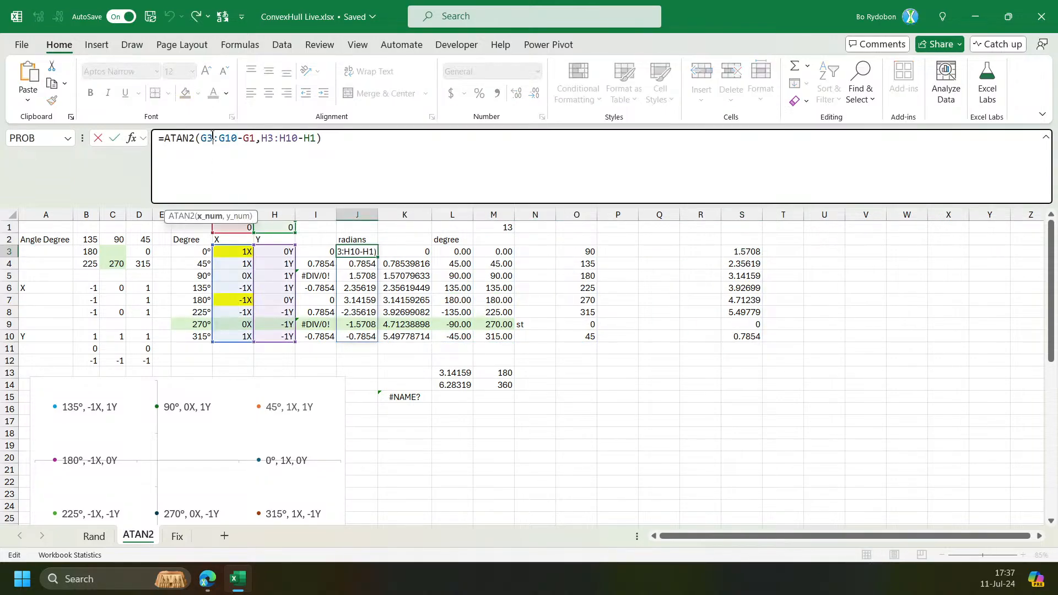
pyautogui.click(212, 219)
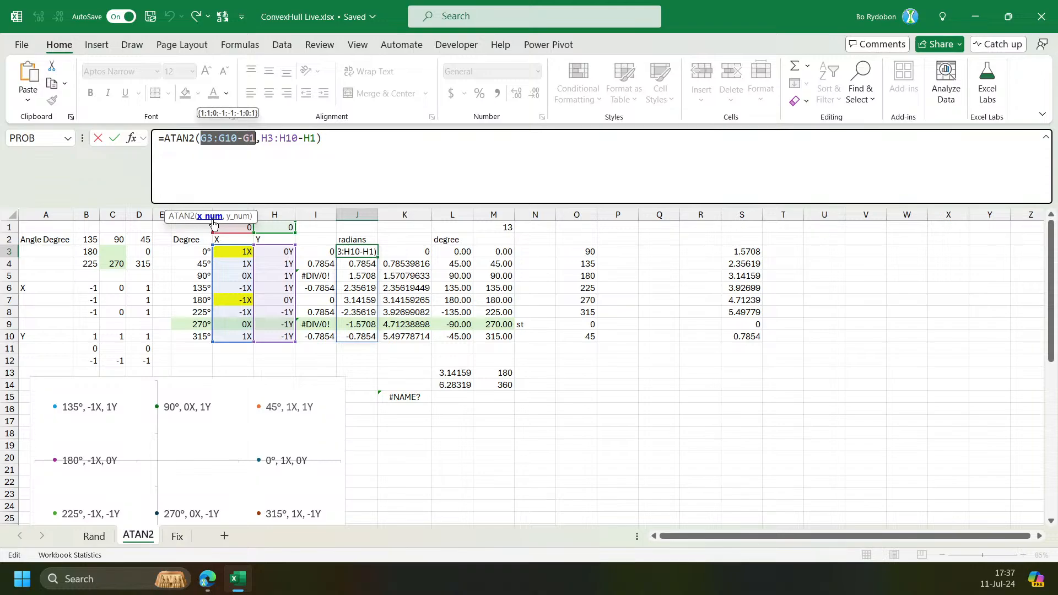
pyautogui.click(244, 216)
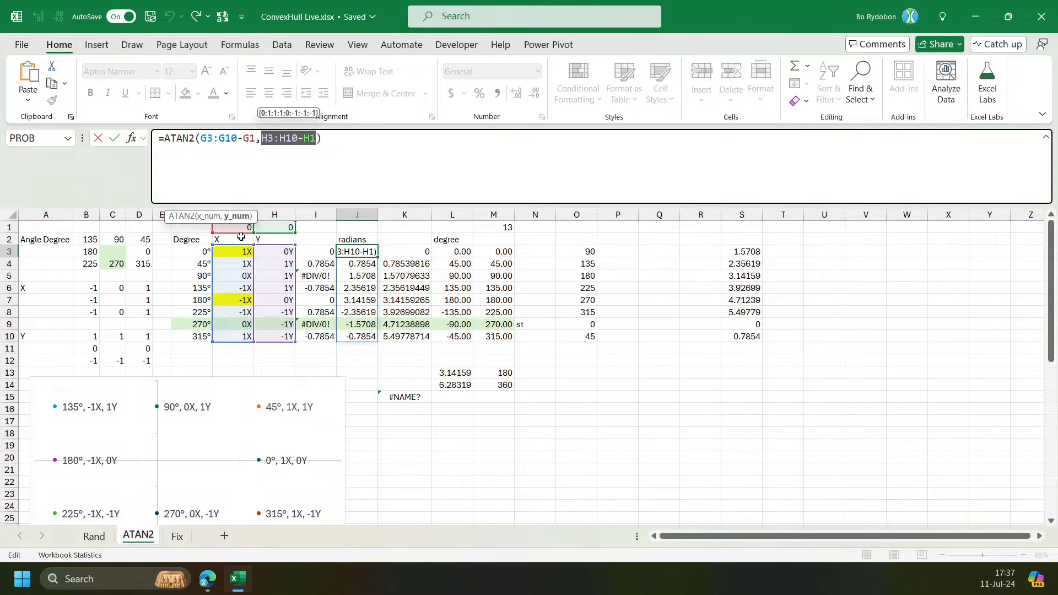
pyautogui.press('Escape')
pyautogui.scroll(-2, 309, 380)
pyautogui.scroll(2, 314, 409)
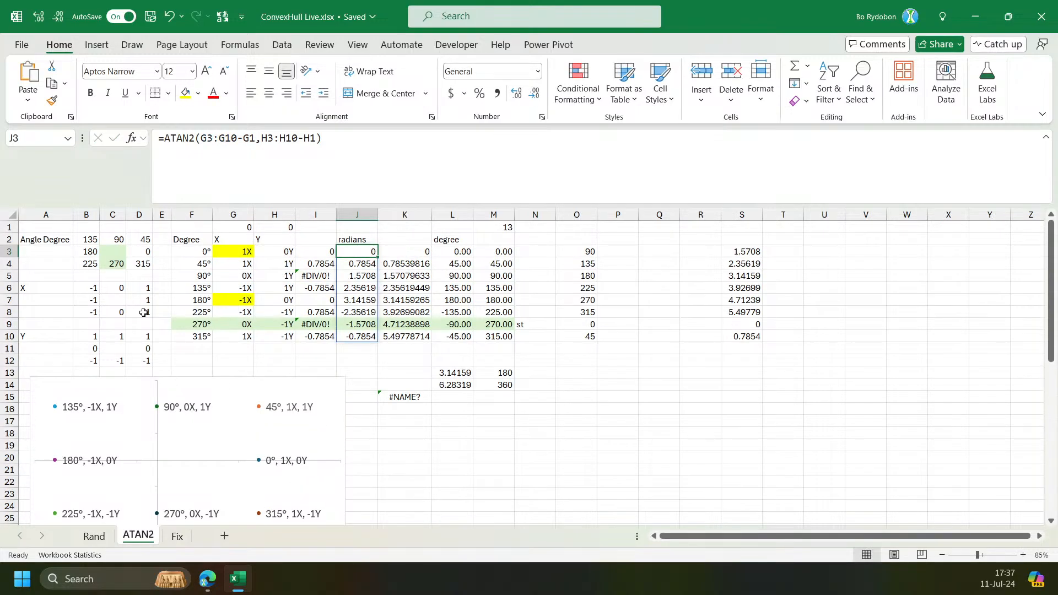
# Fill cell A9 with a light pink colour.
pyautogui.click(56, 326)
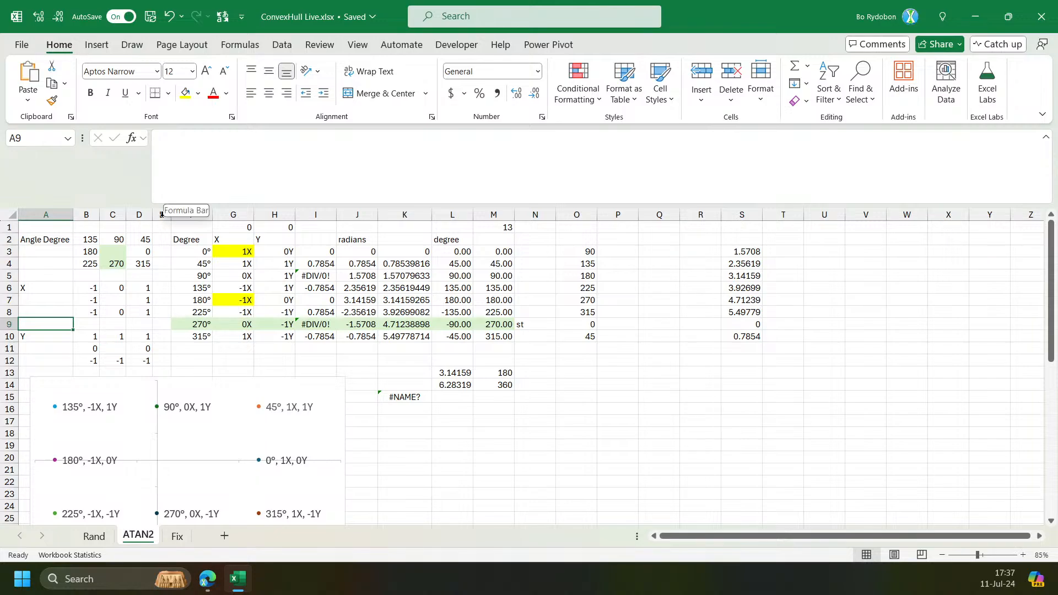
pyautogui.click(198, 93)
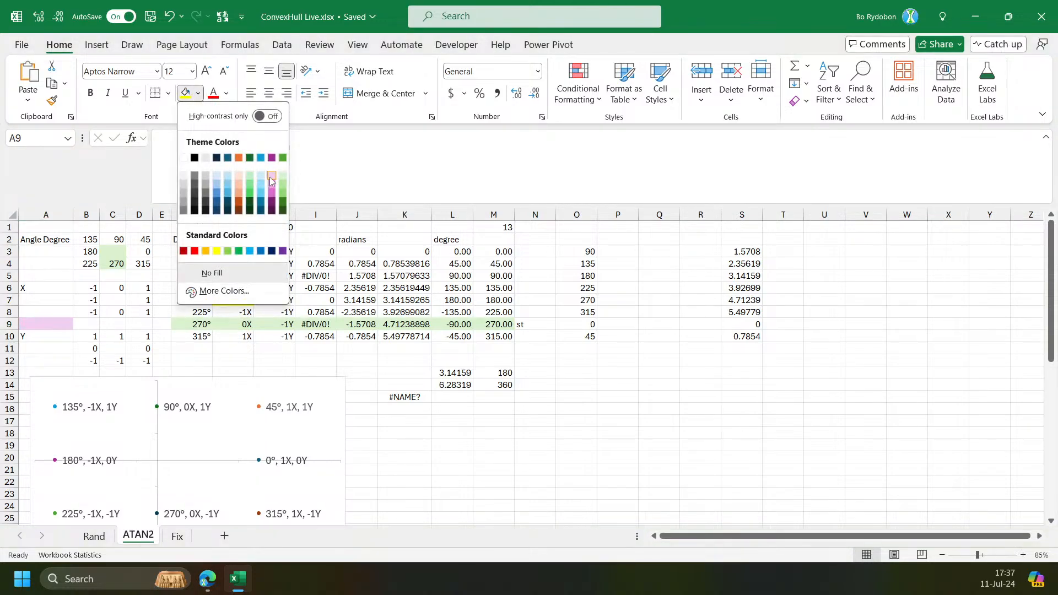
pyautogui.click(268, 176)
# Set the origin values in G1 and H1 to -2 each.
pyautogui.click(244, 225)
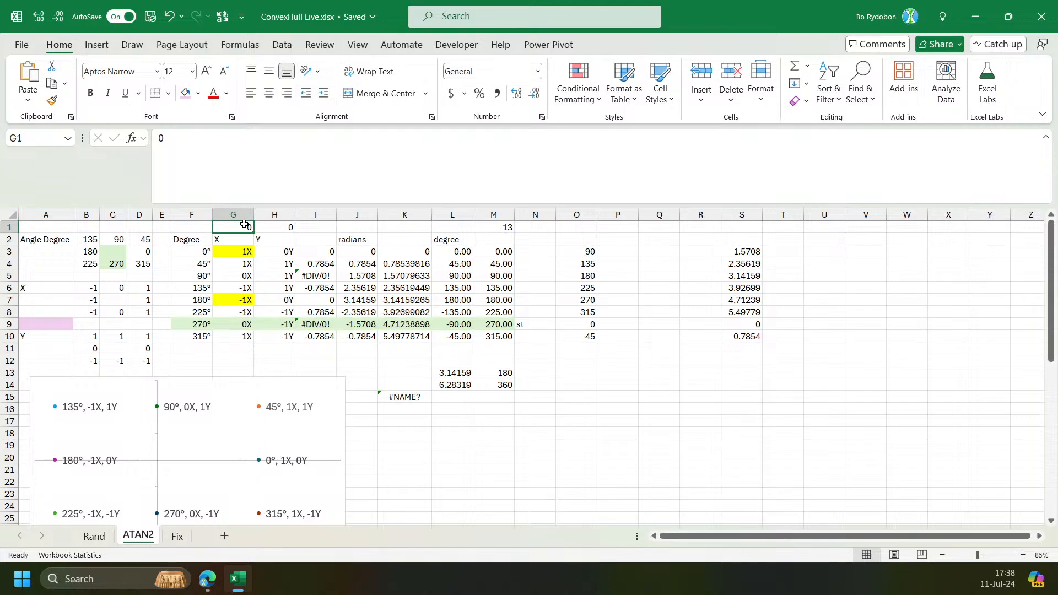
pyautogui.write('-2')
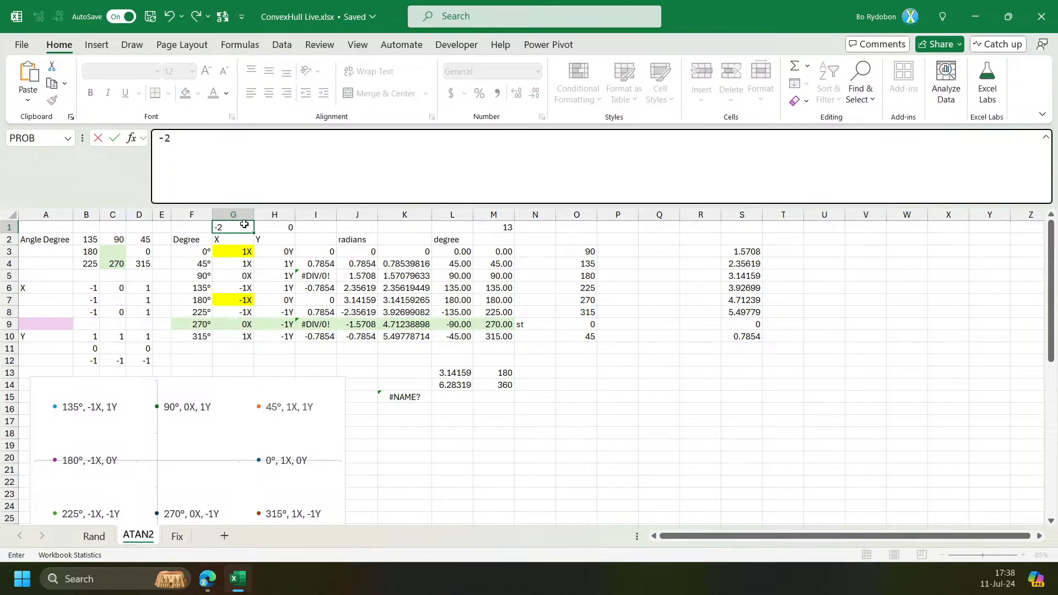
pyautogui.press('Tab')
pyautogui.write('-2')
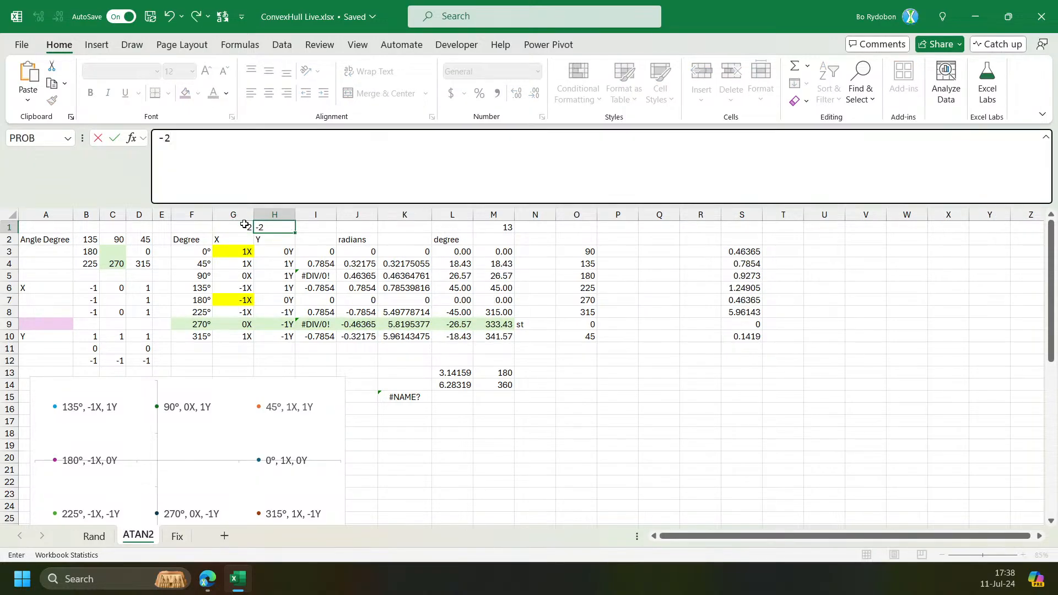
pyautogui.press('Return')
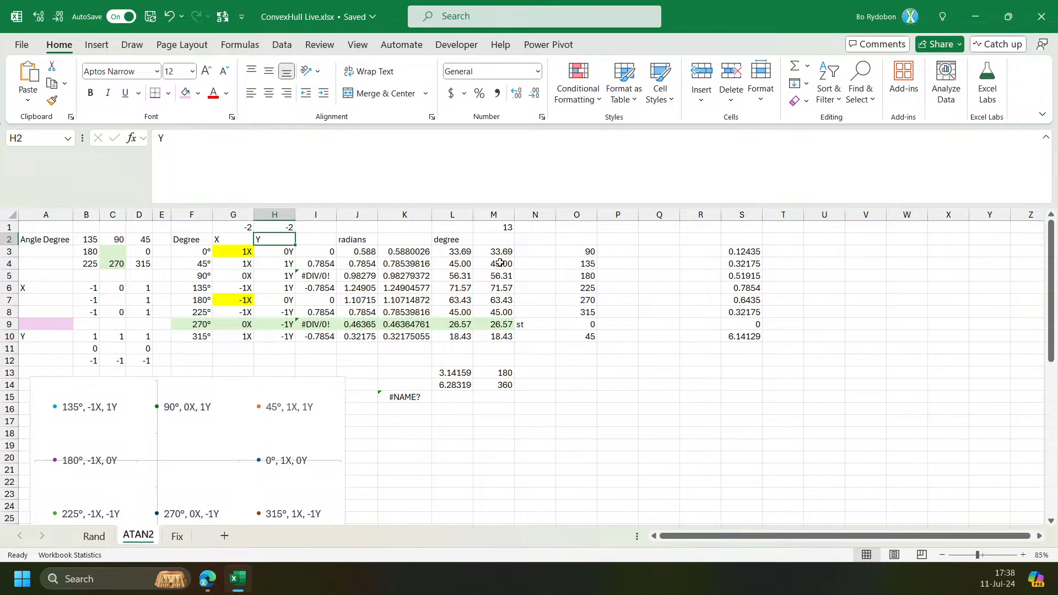
# Examine the recalculated degree angles in column M.
pyautogui.moveTo(499, 252); pyautogui.dragTo(496, 324)
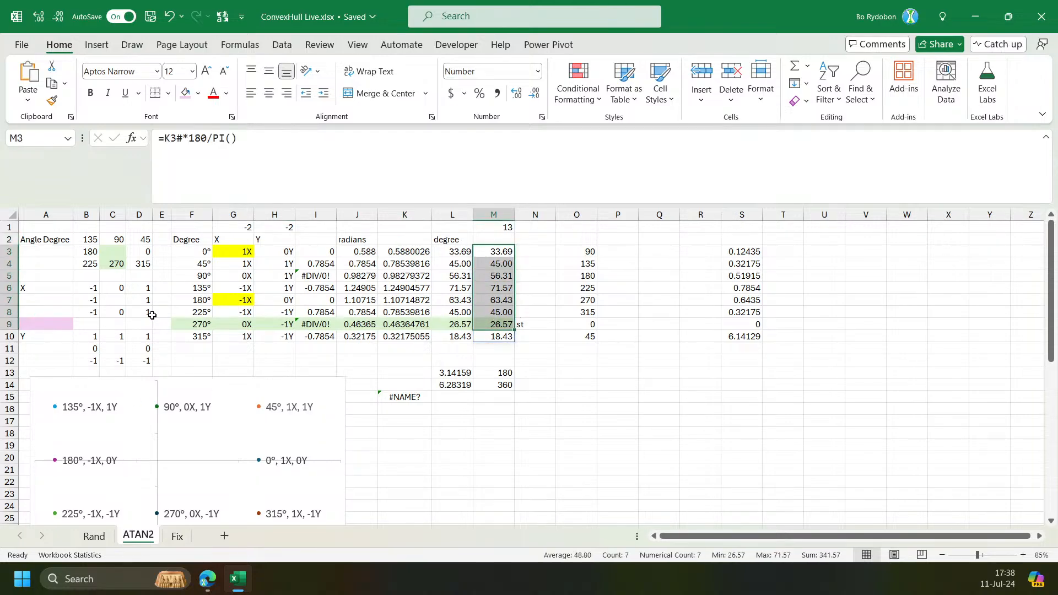
pyautogui.click(506, 339)
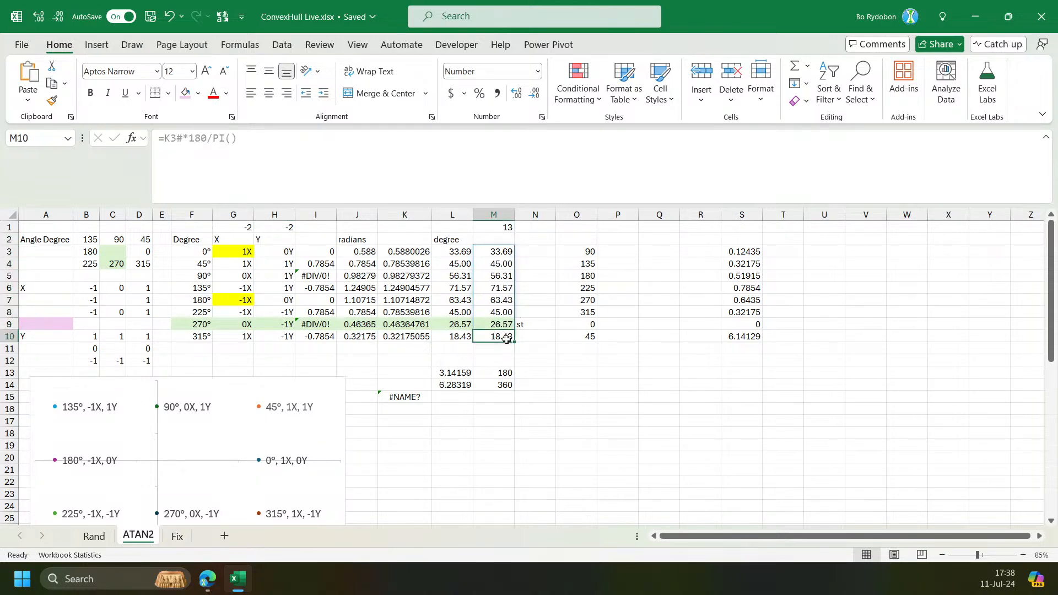
pyautogui.click(496, 289)
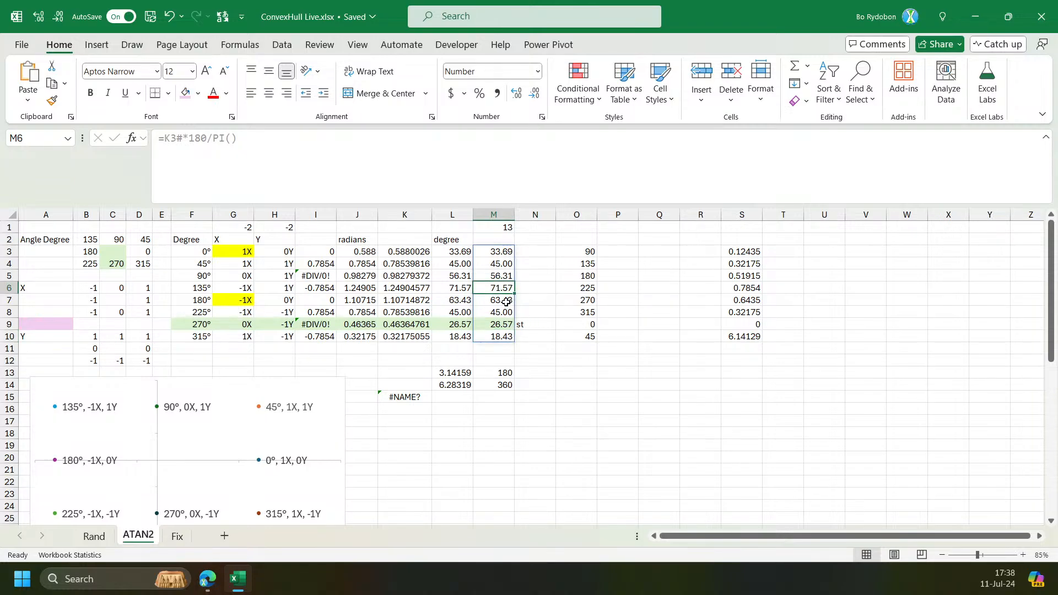
pyautogui.click(54, 325)
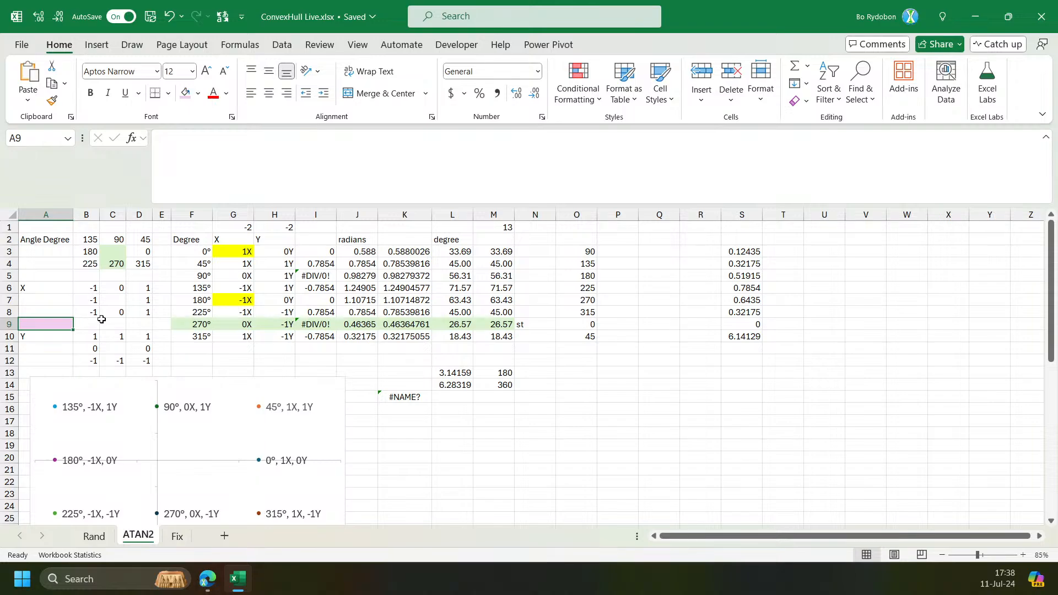
# Switch to the Fix sheet and review the X/Y data and convex hull chart.
pyautogui.click(177, 536)
pyautogui.click(138, 536)
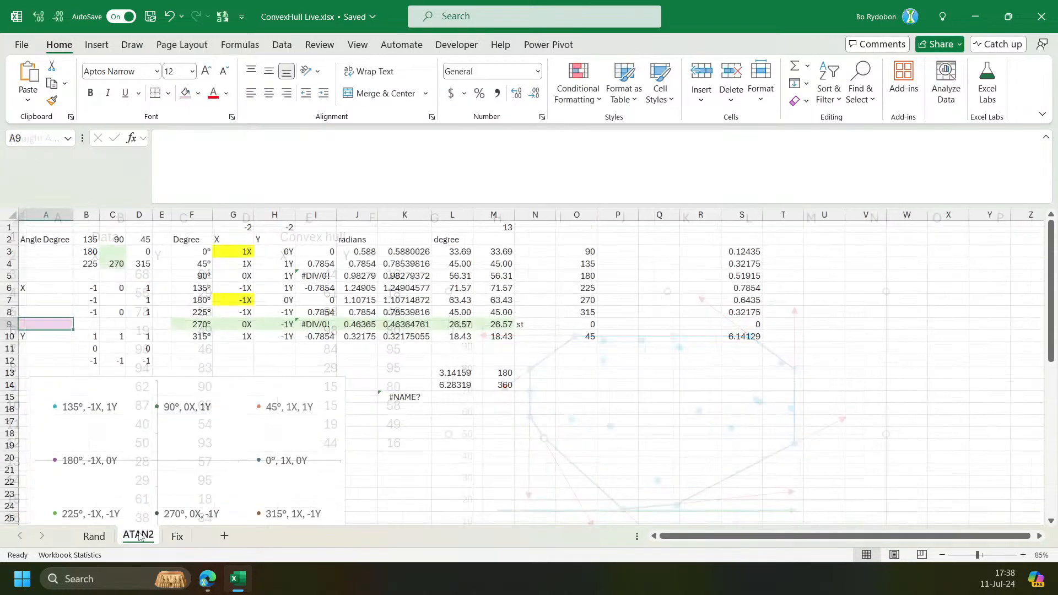
pyautogui.click(177, 535)
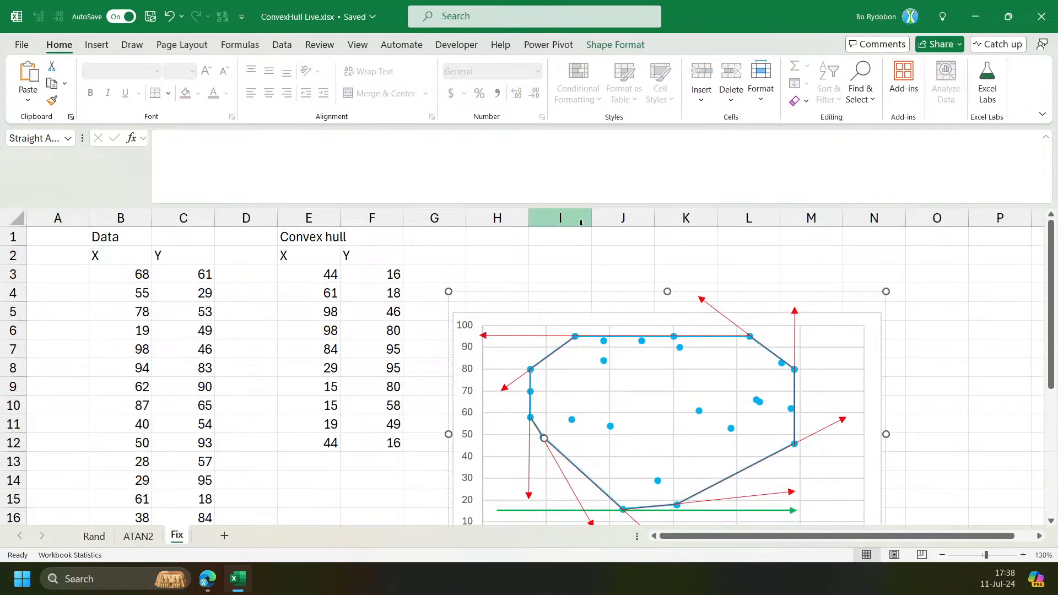
pyautogui.click(524, 215)
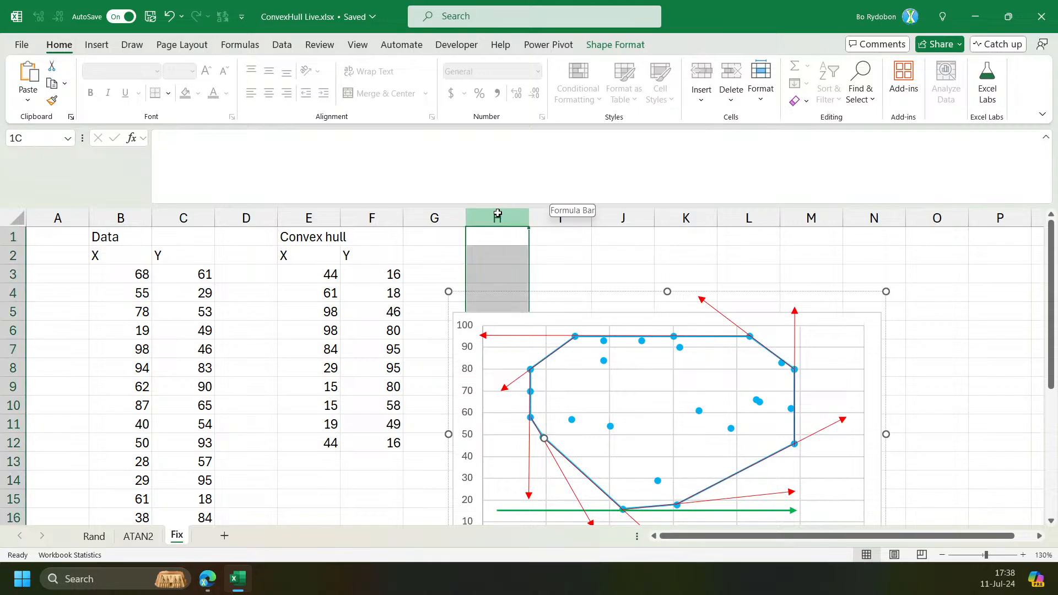
pyautogui.moveTo(481, 206); pyautogui.dragTo(481, 150)
pyautogui.scroll(-1, 534, 175)
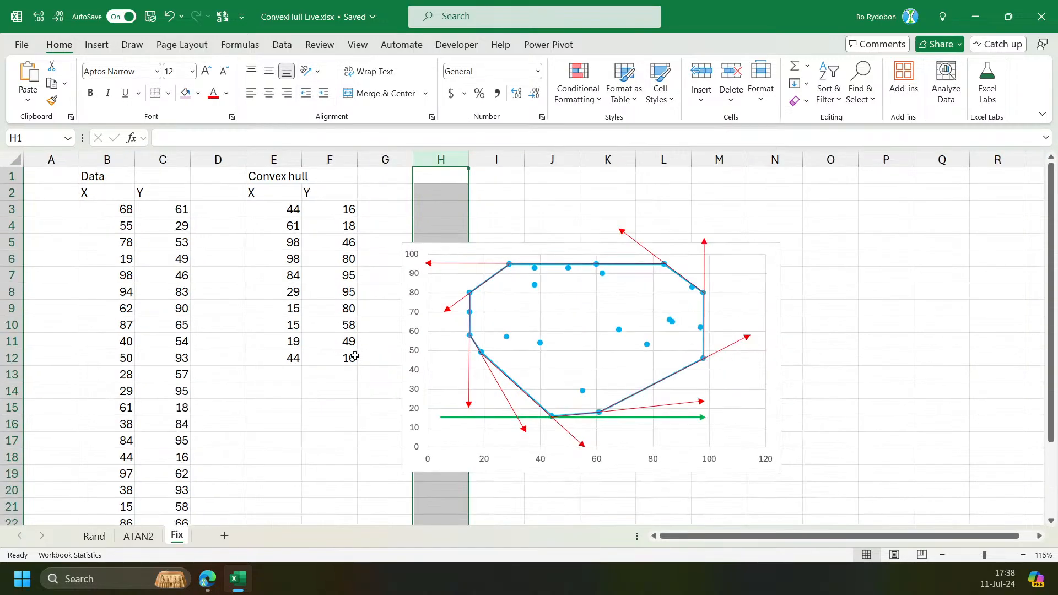
pyautogui.click(858, 202)
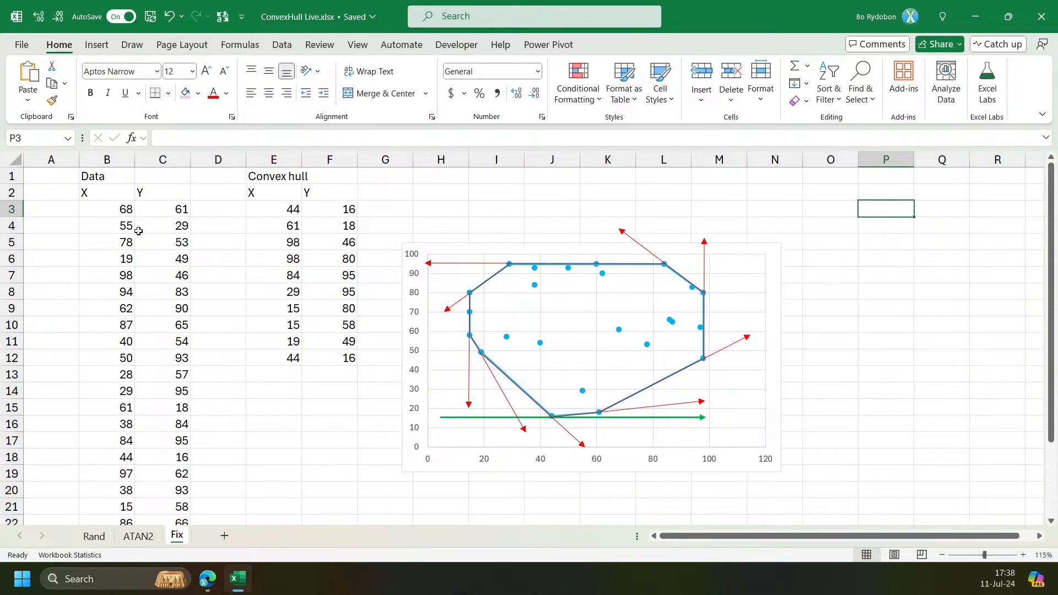
pyautogui.click(121, 207)
pyautogui.hotkey('ctrl', 'Down')
pyautogui.hotkey('ctrl', 'Up')
pyautogui.press('Right')
pyautogui.press('Down')
pyautogui.press('Down')
pyautogui.click(847, 216)
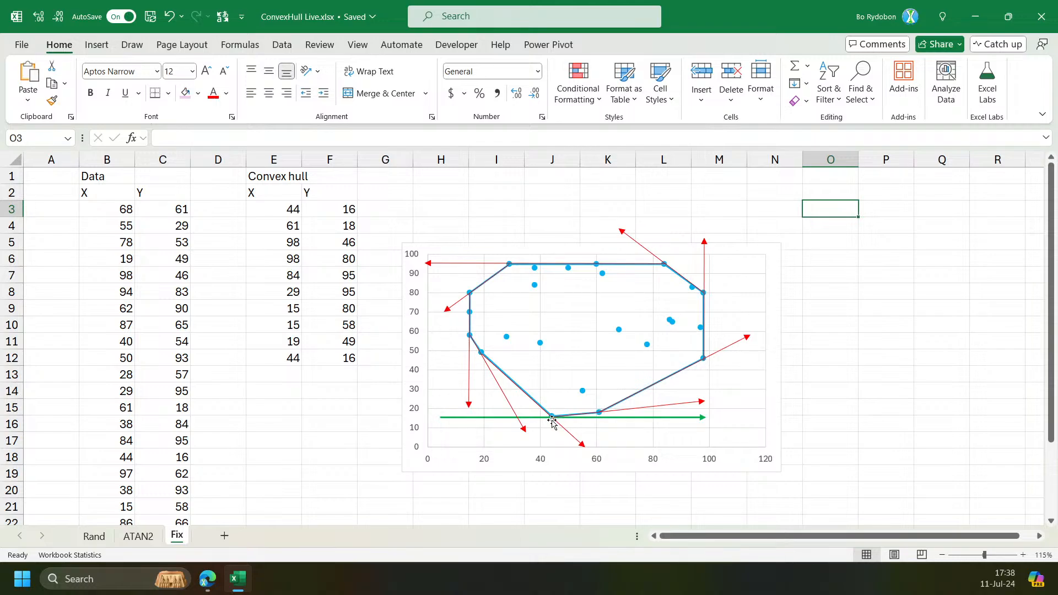
# Enter =LET(z,B3:C26,z) in cell O3 to spill the data range.
pyautogui.write('=s')
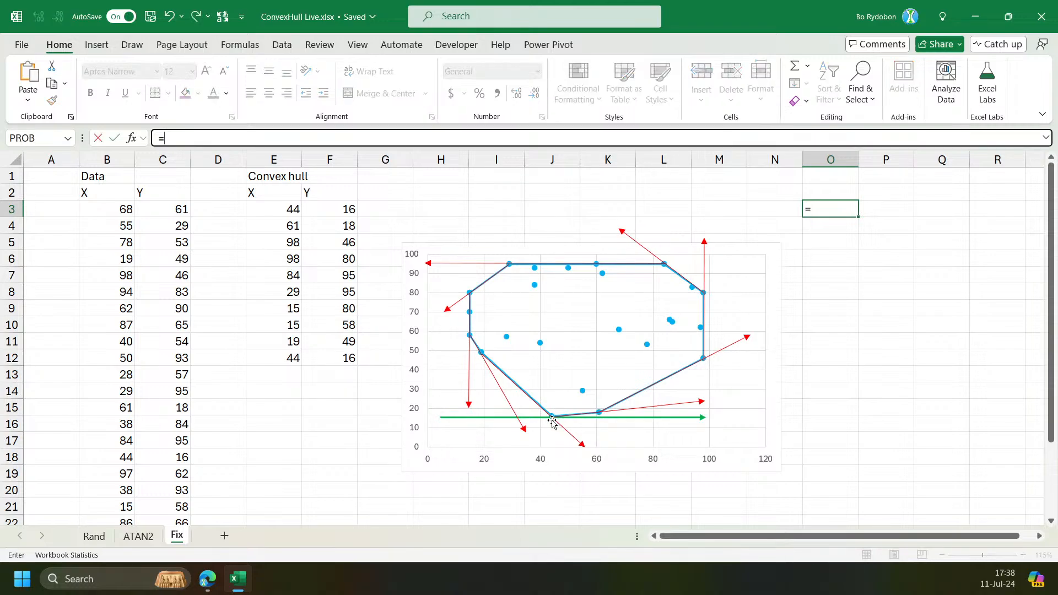
pyautogui.press('BackSpace')
pyautogui.write('so')
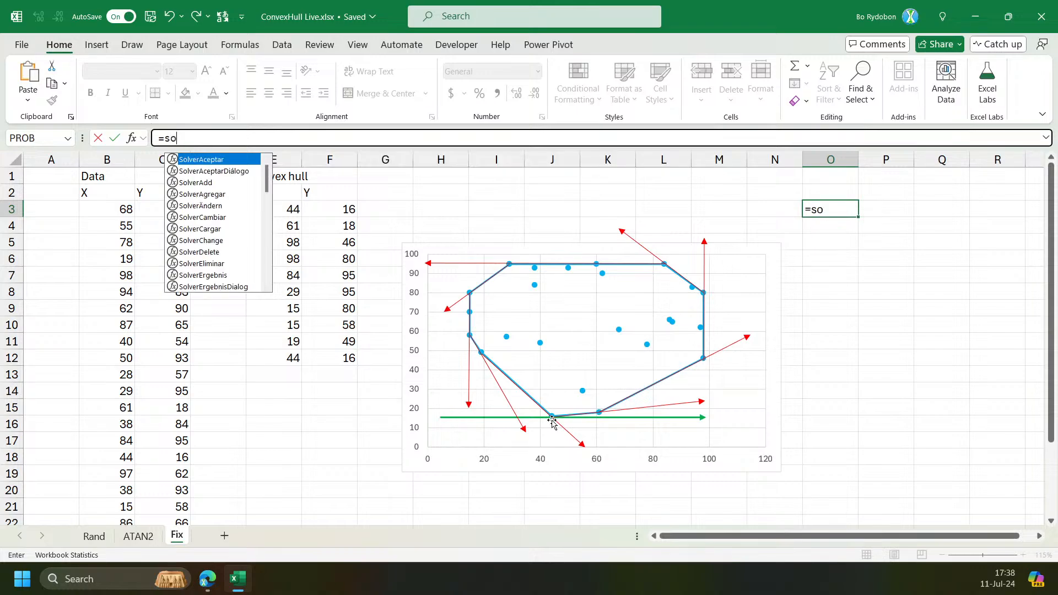
pyautogui.press('BackSpace')
pyautogui.press('BackSpace')
pyautogui.write('let')
pyautogui.press('Tab')
pyautogui.write('z,')
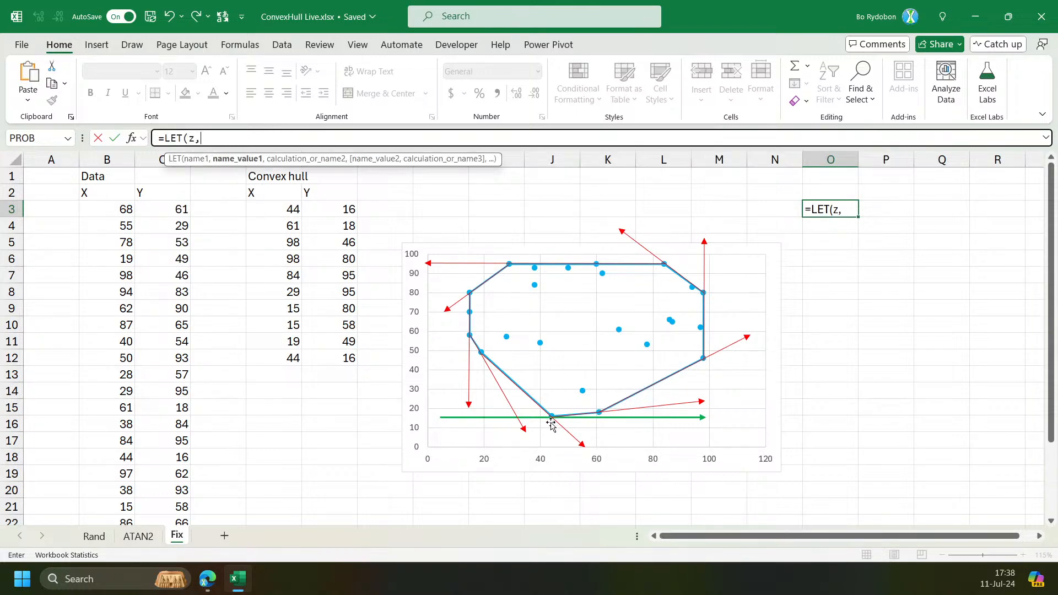
pyautogui.click(126, 208)
pyautogui.hotkey('ctrl', 'shift', 'Right')
pyautogui.hotkey('ctrl', 'shift', 'Down')
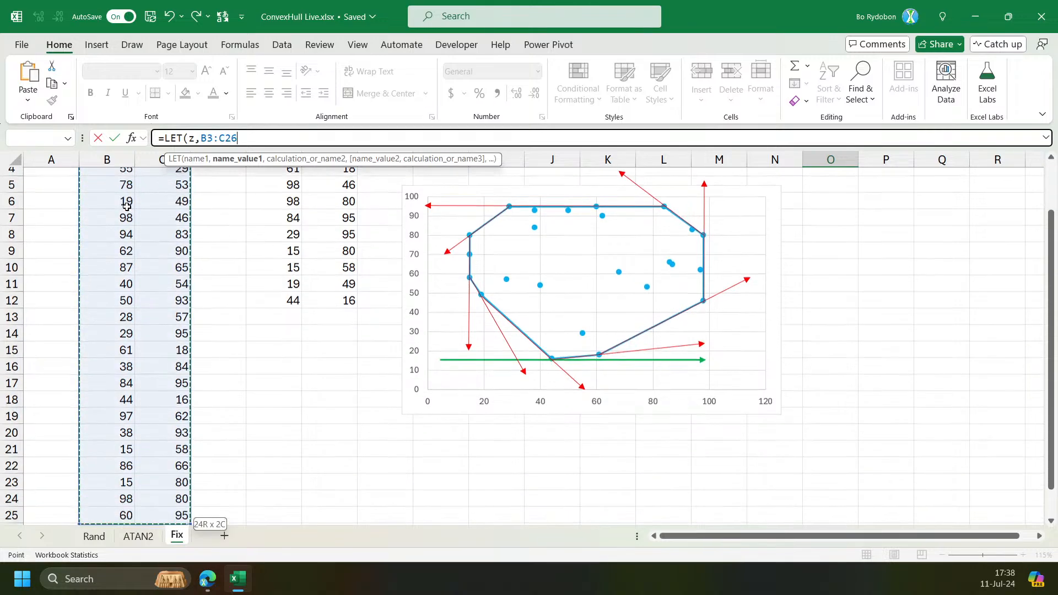
pyautogui.write(',z')
pyautogui.hotkey('ctrl', 'Return')
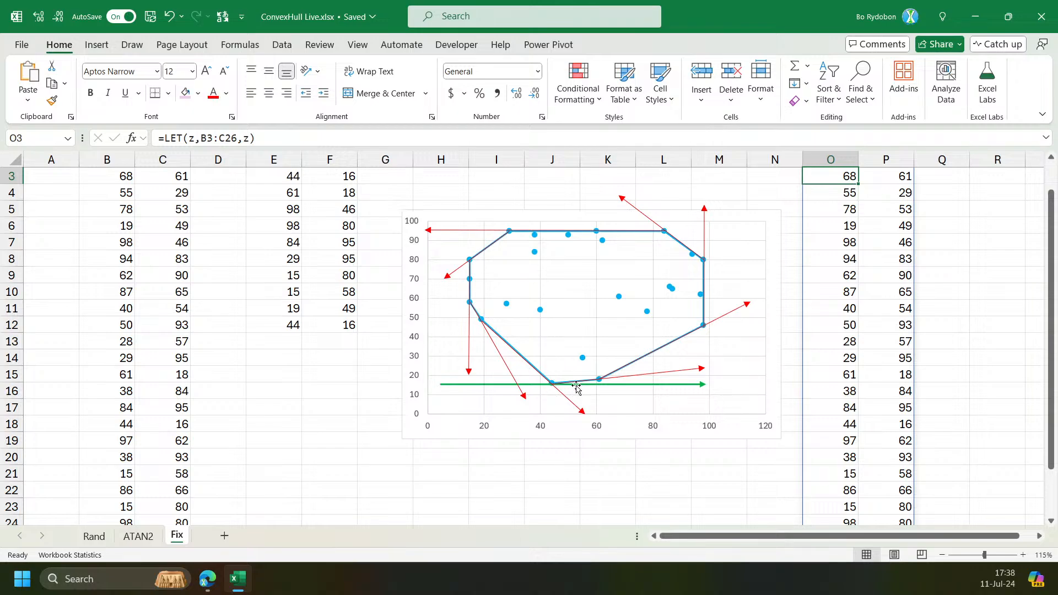
# Change O3's formula to =LET(z,SORT(B3:C26,2),z) so the points are sorted by their Y values.
pyautogui.scroll(1, 551, 391)
pyautogui.click(204, 137)
pyautogui.write('SORT(B3:C26')
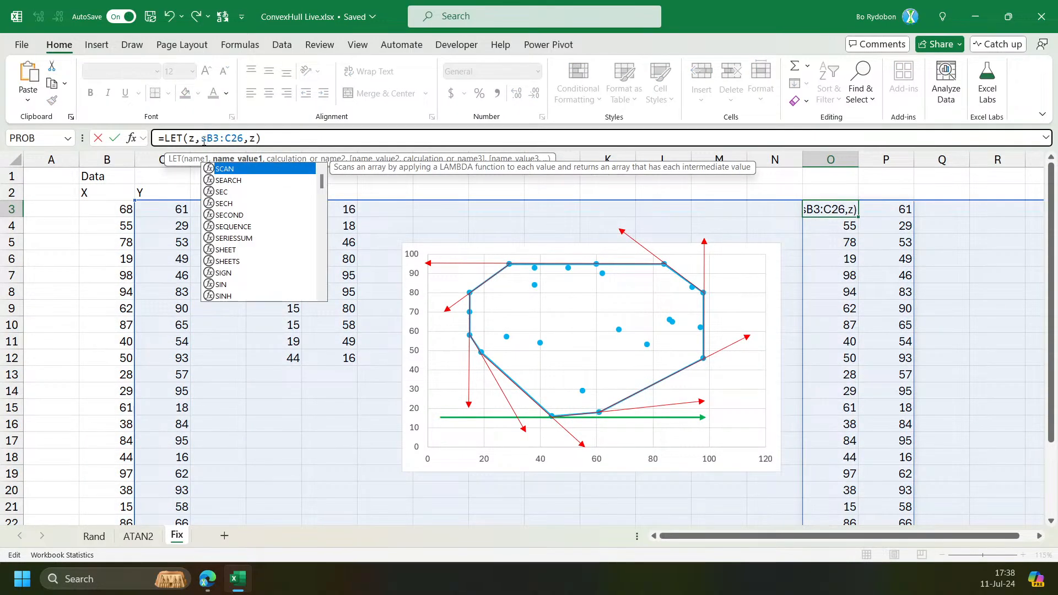
pyautogui.write(',2)')
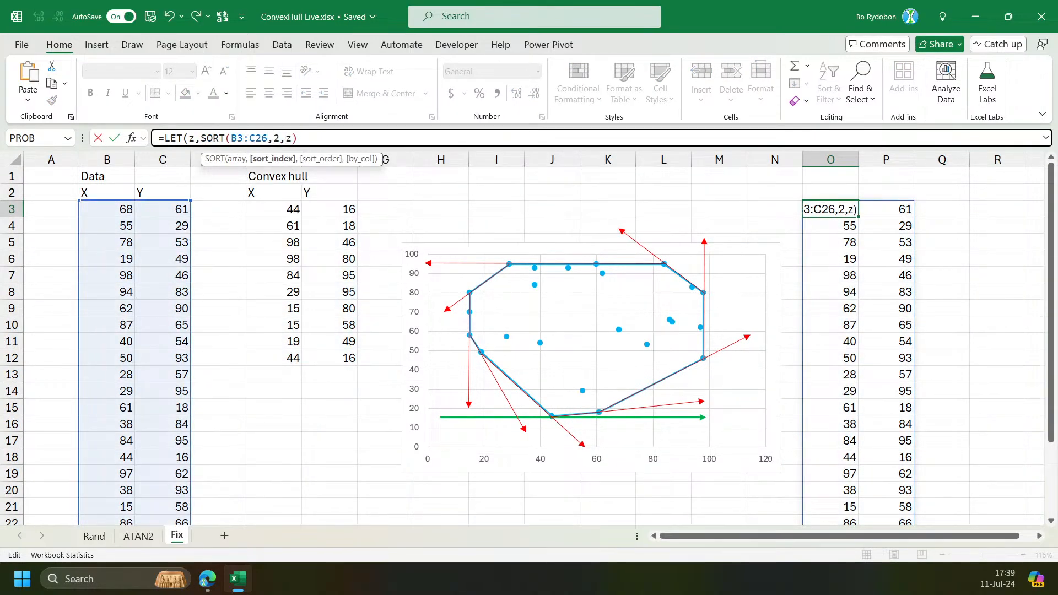
pyautogui.press('Return')
pyautogui.press('Up')
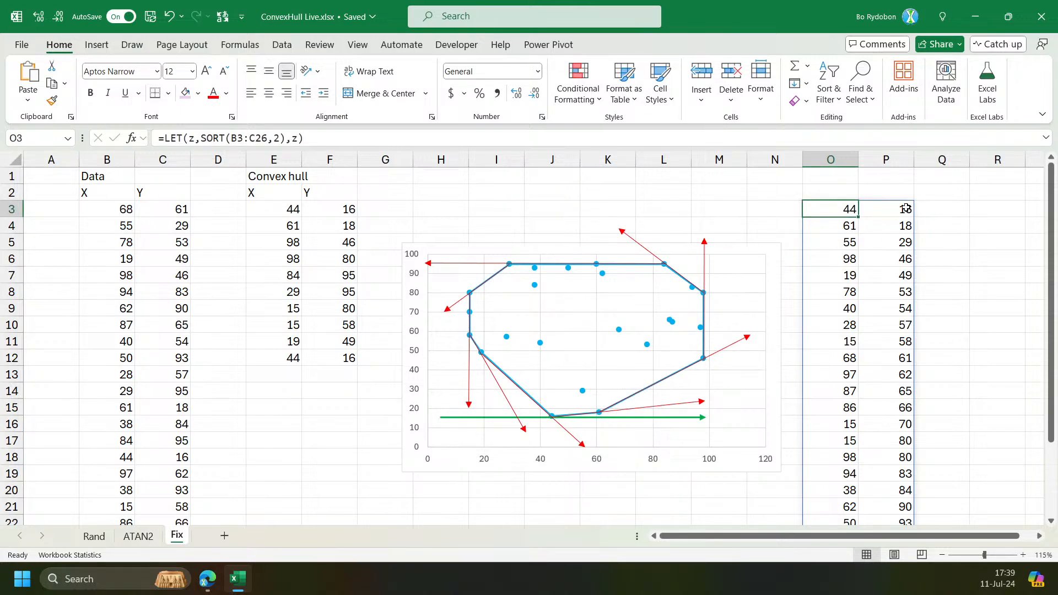
# Enter =ATAN2(O3:O26-O3,P3:P26-P3) in Q3 to get each point's angle from the lowest point.
pyautogui.click(906, 208)
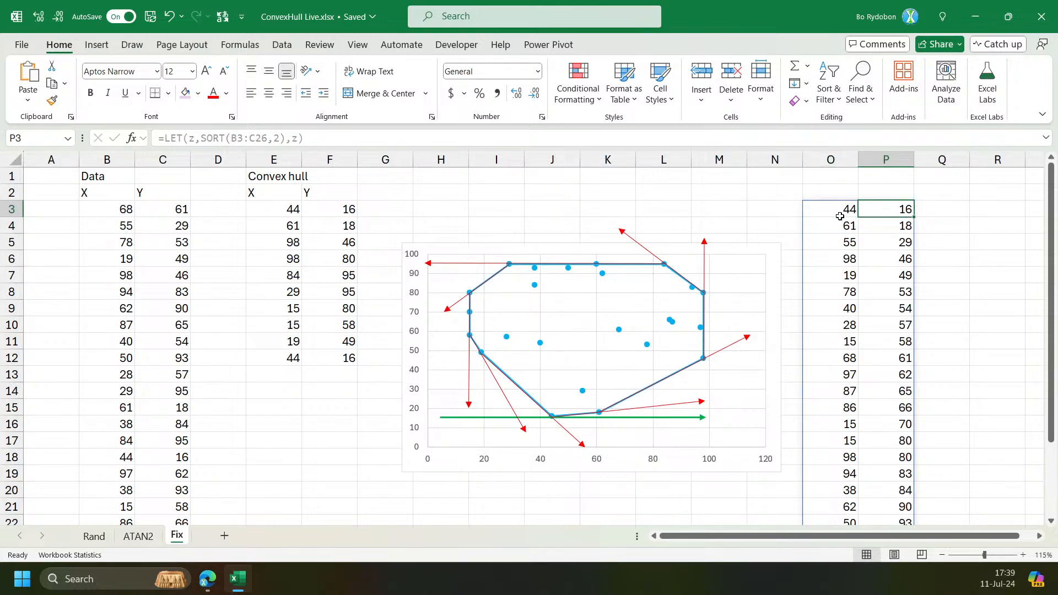
pyautogui.moveTo(837, 215); pyautogui.dragTo(882, 212)
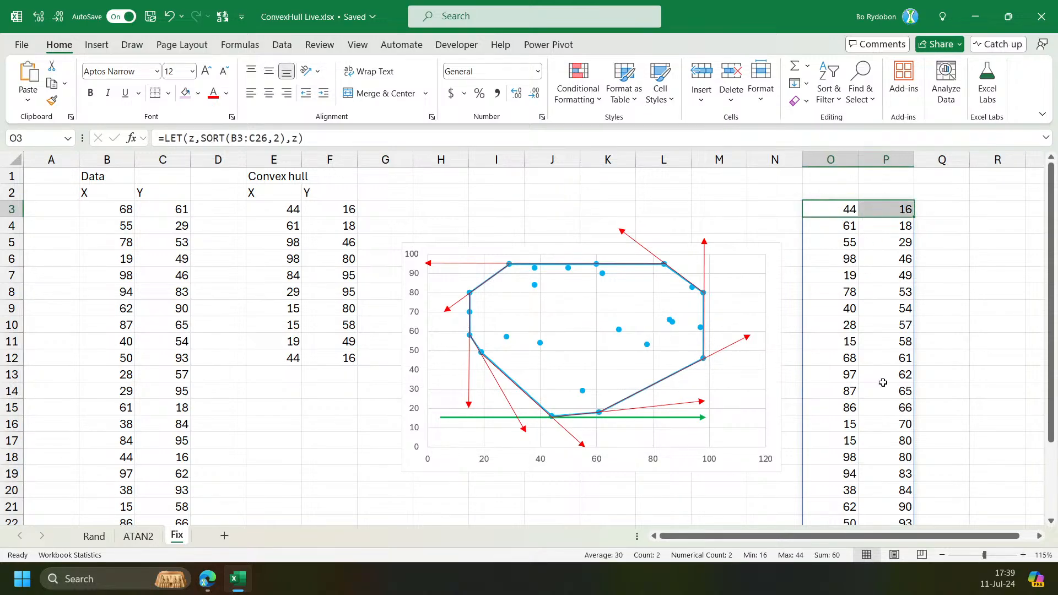
pyautogui.doubleClick(942, 556)
pyautogui.moveTo(939, 536); pyautogui.dragTo(956, 536)
pyautogui.click(792, 198)
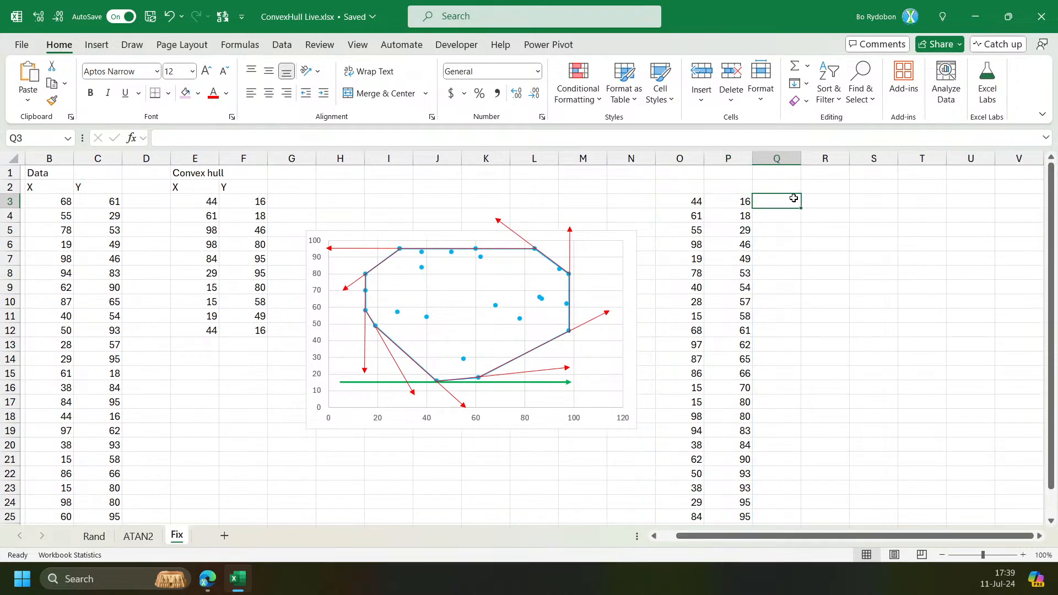
pyautogui.moveTo(695, 201); pyautogui.dragTo(743, 202)
pyautogui.click(777, 201)
pyautogui.write('=at')
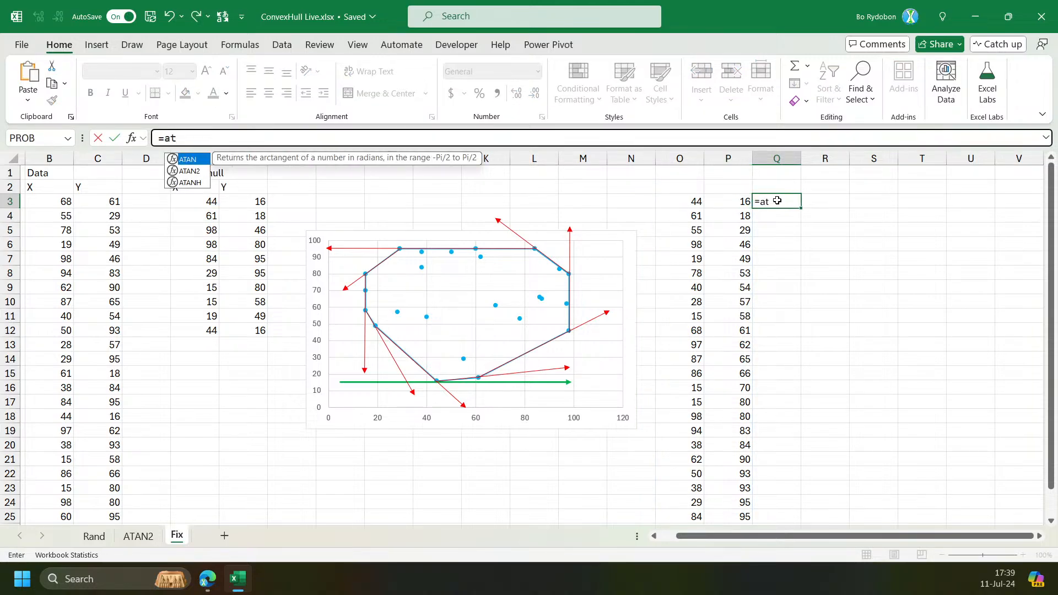
pyautogui.press('Down')
pyautogui.press('Tab')
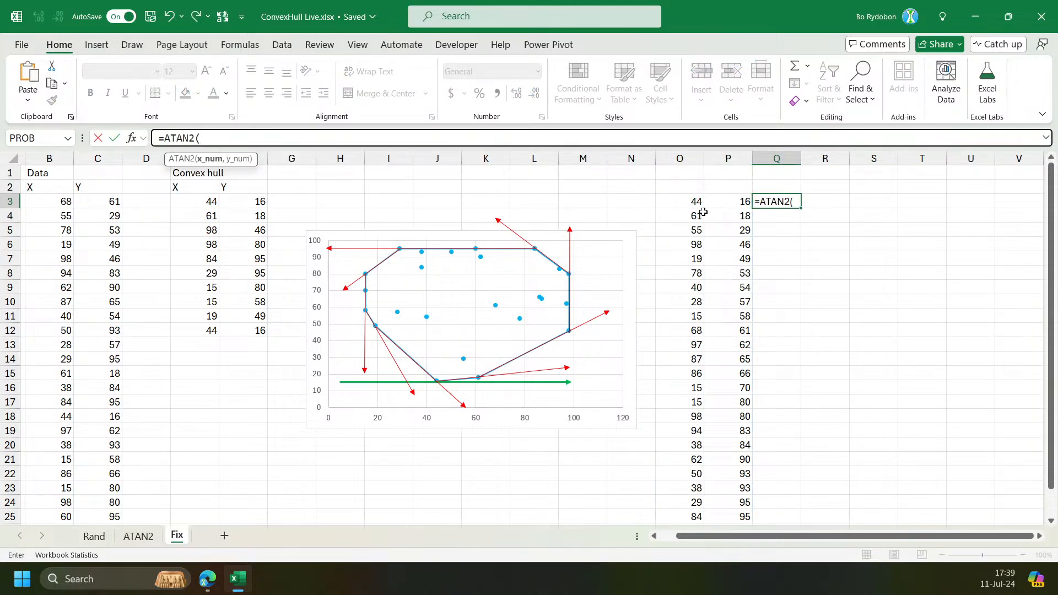
pyautogui.click(691, 200)
pyautogui.hotkey('ctrl', 'shift', 'Down')
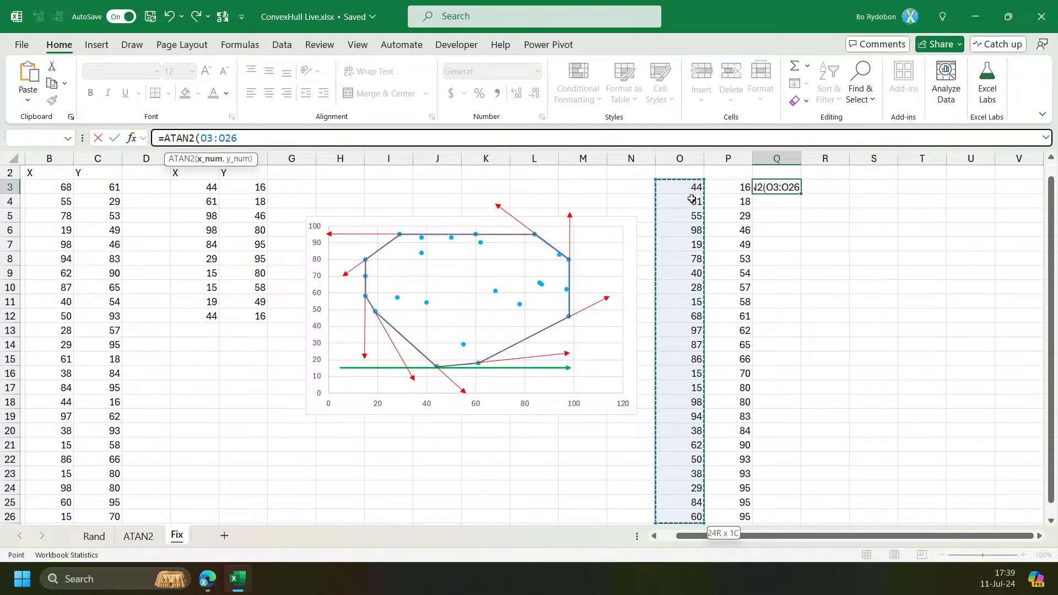
pyautogui.write('-')
pyautogui.press('Left')
pyautogui.press('Left')
pyautogui.write(',')
pyautogui.press('Left')
pyautogui.hotkey('ctrl', 'shift', 'Down')
pyautogui.write('-')
pyautogui.press('Left')
pyautogui.press('Return')
pyautogui.press('Up')
# Examine the spilled angle results in column Q alongside the sorted points.
pyautogui.scroll(-2, 876, 290)
pyautogui.scroll(2, 841, 173)
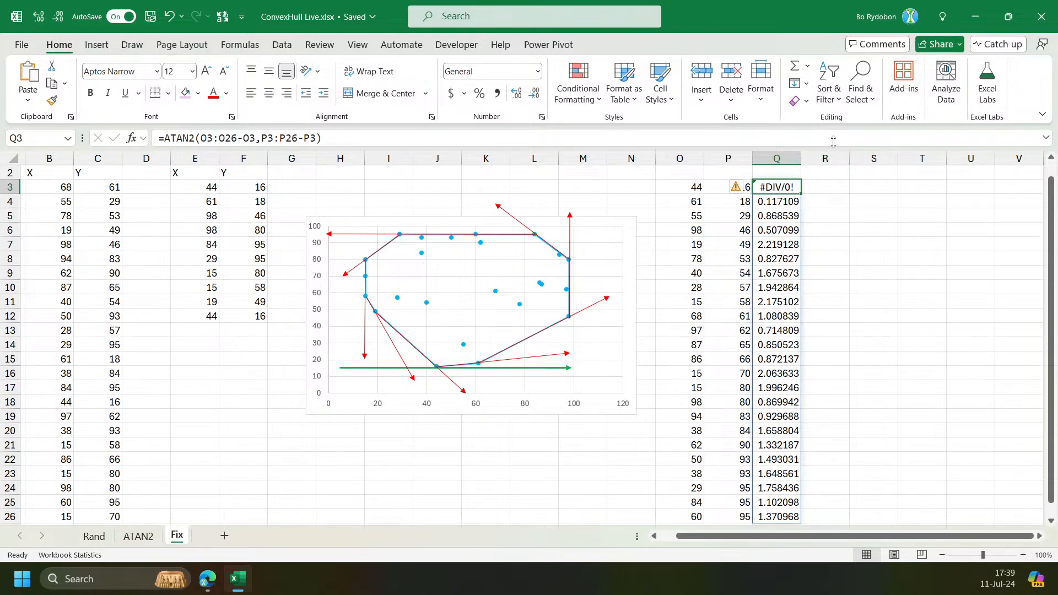
pyautogui.scroll(-2, 805, 307)
pyautogui.scroll(2, 771, 248)
pyautogui.click(700, 187)
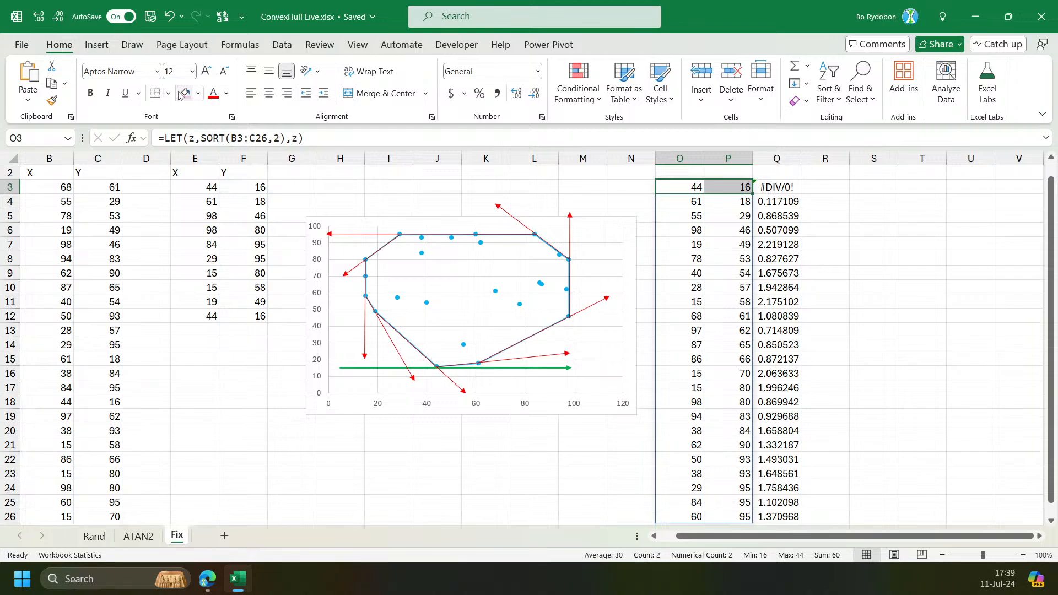
pyautogui.click(807, 216)
pyautogui.scroll(-1, 781, 338)
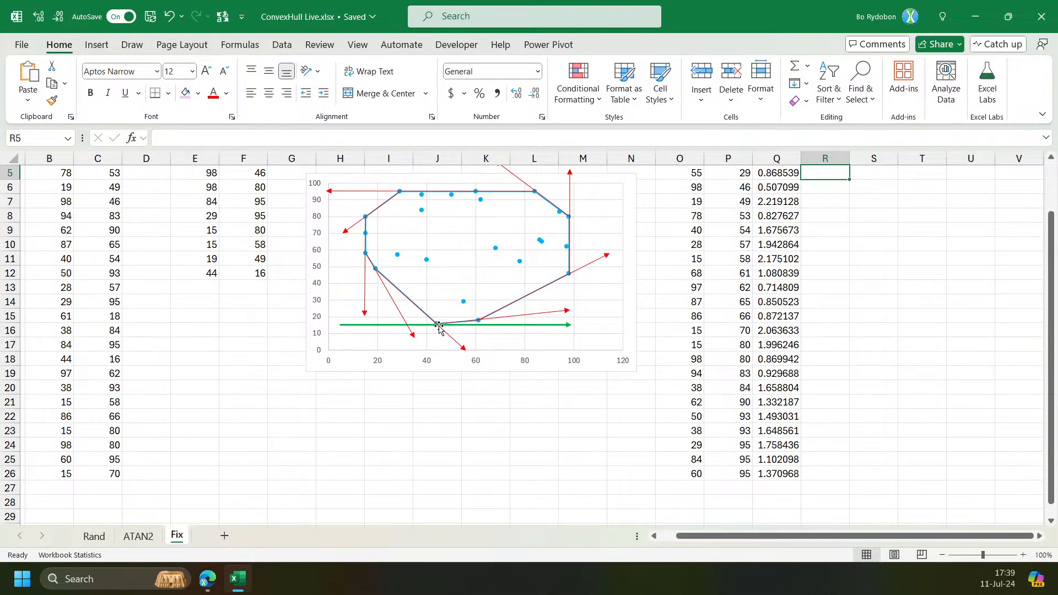
pyautogui.scroll(1, 831, 206)
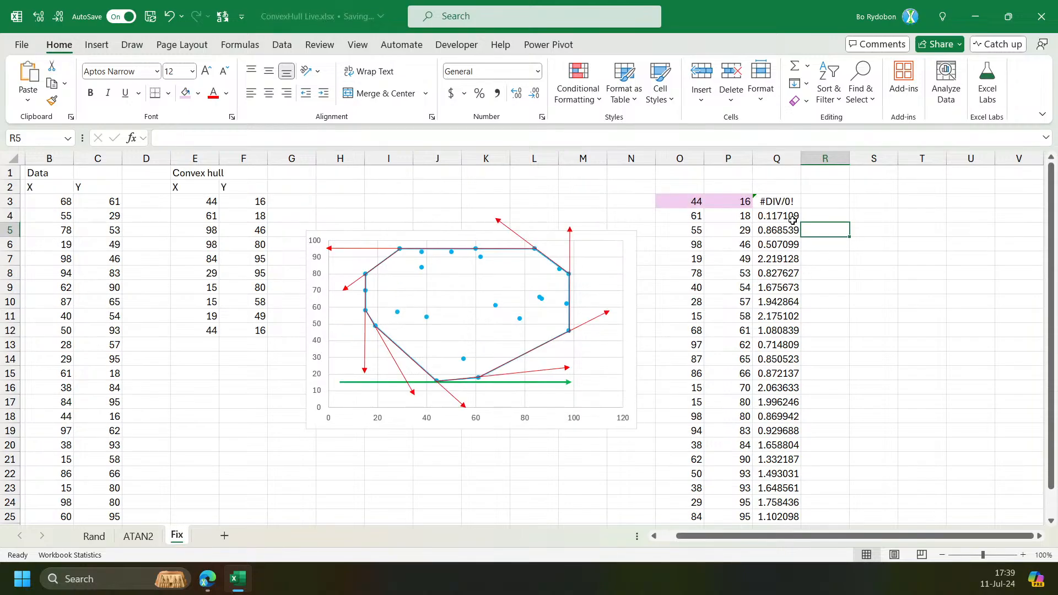
# Copy the ATAN2 formula into R3 and change its reference point to O17 and P17.
pyautogui.click(777, 201)
pyautogui.click(453, 137)
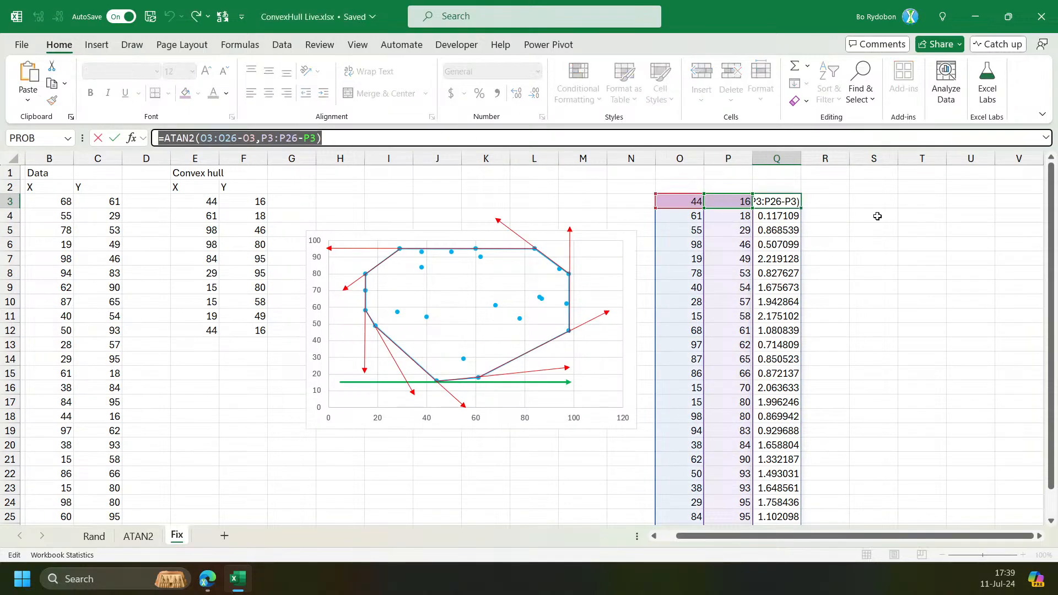
pyautogui.click(831, 201)
pyautogui.click(769, 137)
pyautogui.hotkey('ctrl', 'v')
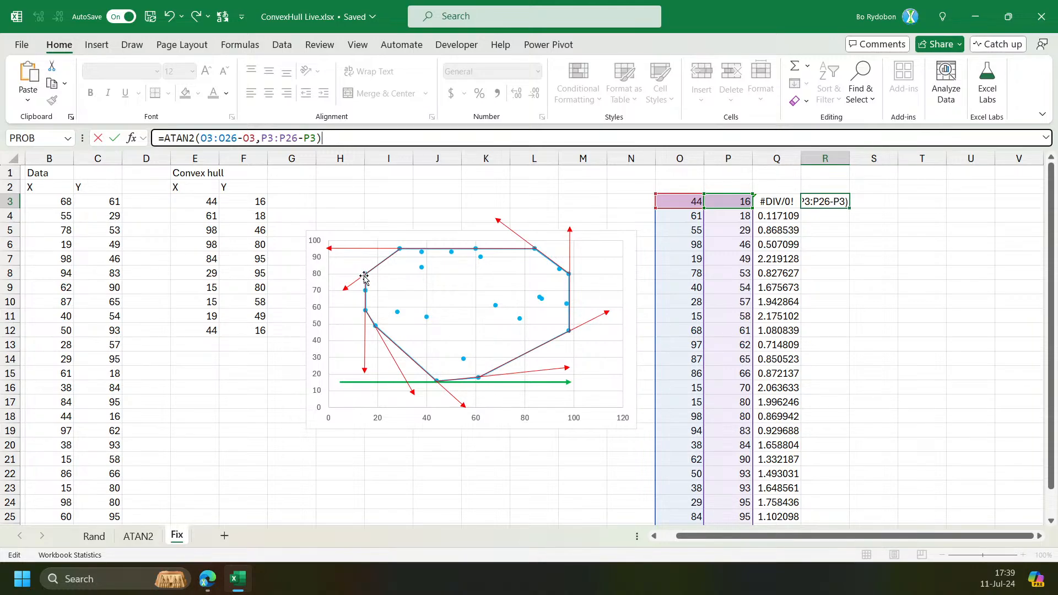
pyautogui.scroll(-2, 771, 259)
pyautogui.scroll(2, 744, 314)
pyautogui.moveTo(741, 203); pyautogui.dragTo(735, 401)
pyautogui.moveTo(686, 213); pyautogui.dragTo(683, 397)
pyautogui.press('Return')
# Wrap R3's ATAN2 formula in MOD with divisor 2*PI() so angles run from 0 to 2π.
pyautogui.scroll(-1, 1004, 383)
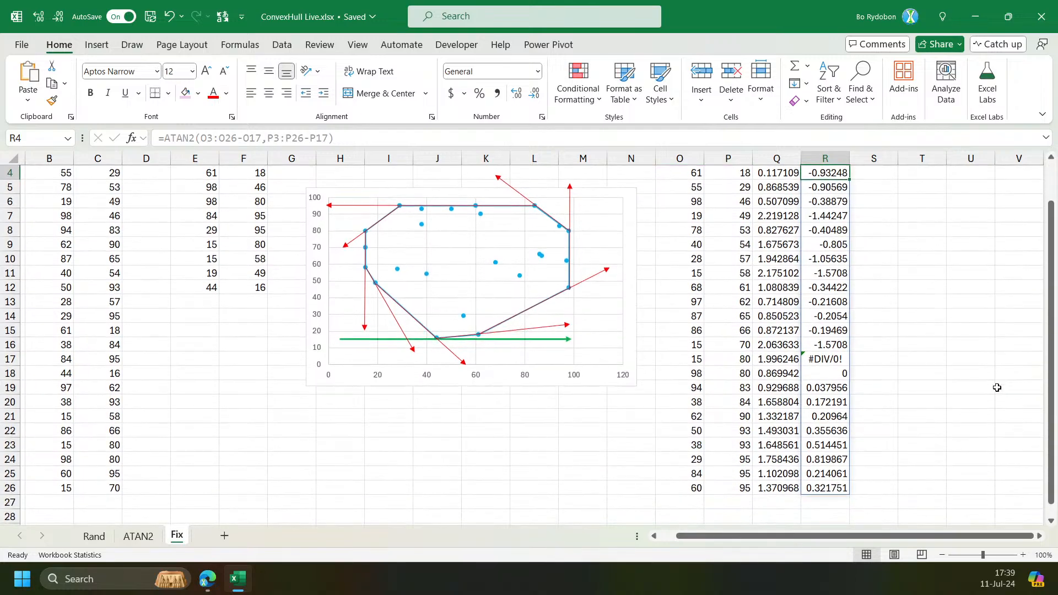
pyautogui.click(842, 346)
pyautogui.scroll(1, 842, 366)
pyautogui.click(825, 201)
pyautogui.click(165, 138)
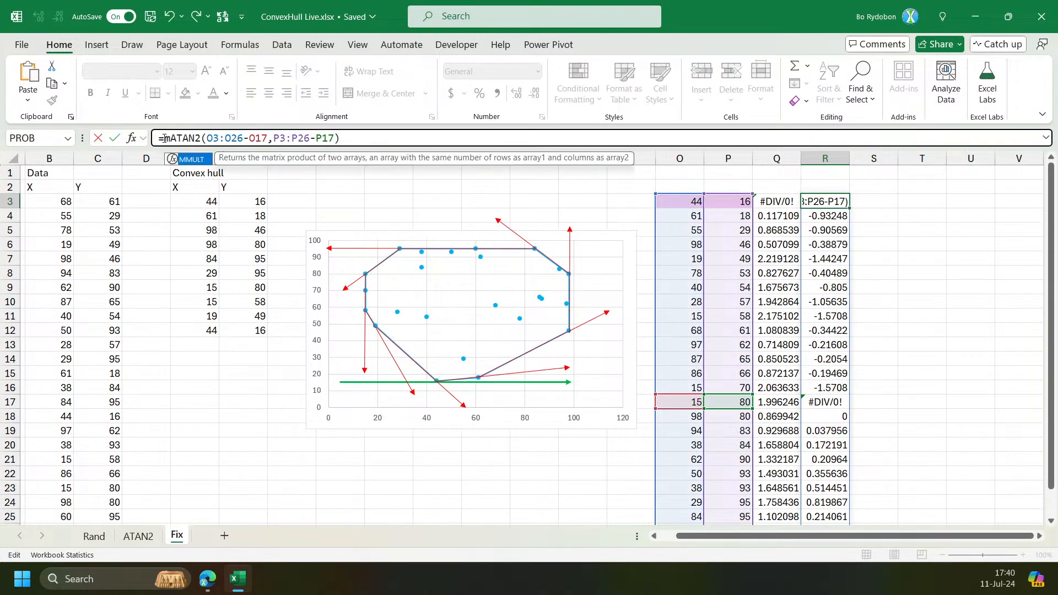
pyautogui.hotkey('ctrl', 'Return')
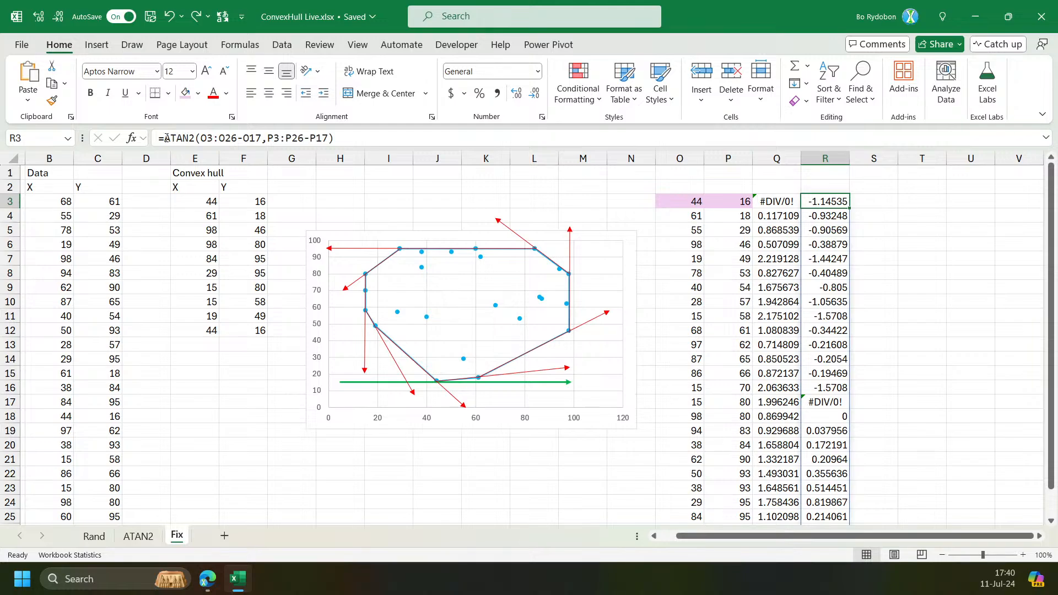
pyautogui.click(166, 138)
pyautogui.write('MOD(')
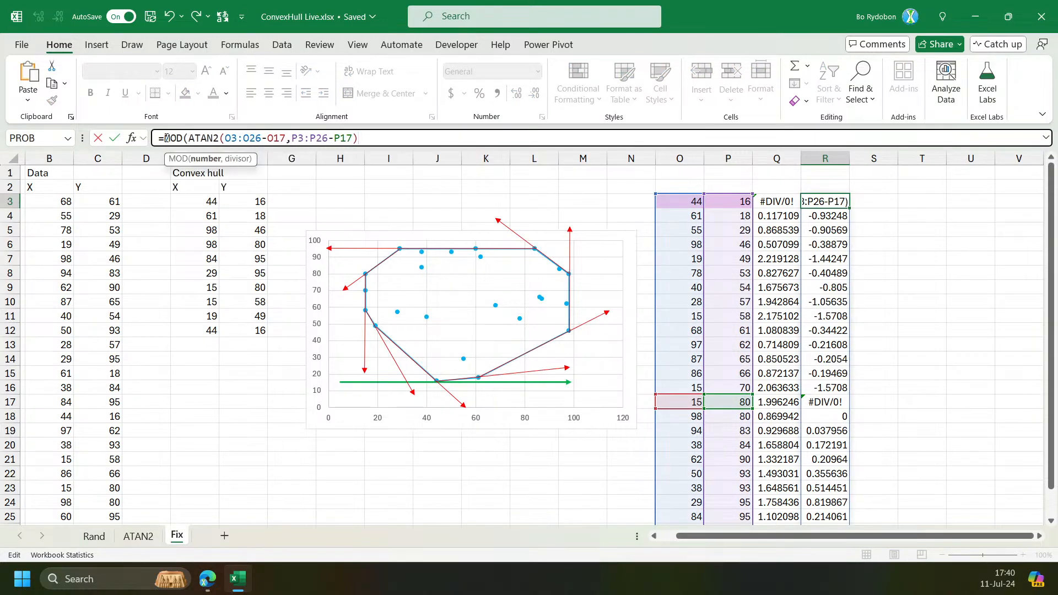
pyautogui.write(',')
pyautogui.write('2**')
pyautogui.press('BackSpace')
pyautogui.write('pi()')
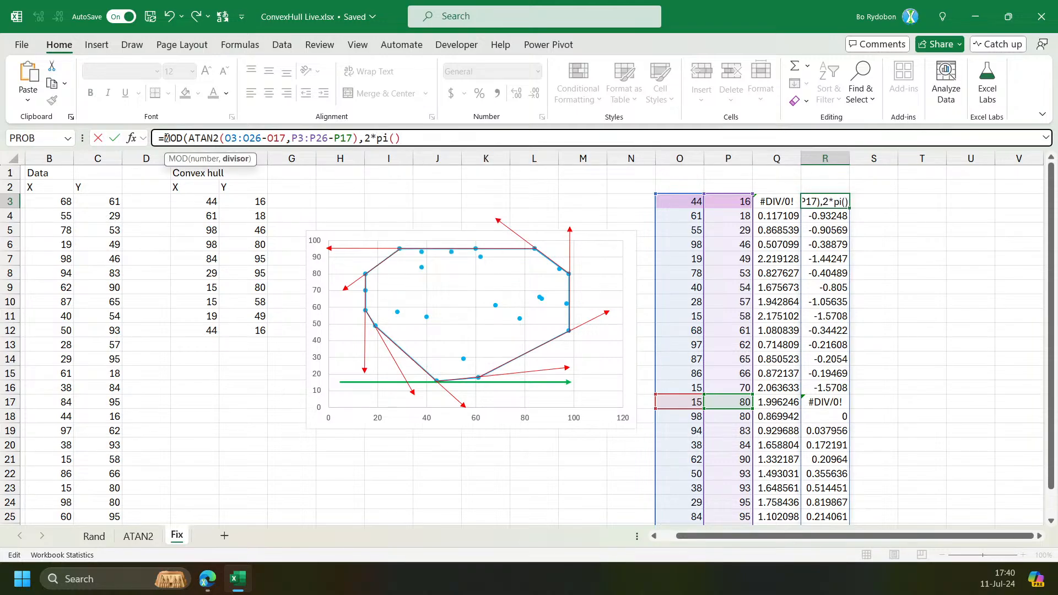
pyautogui.press('Return')
pyautogui.press('Up')
# Inspect the angle formulas in columns Q and R and evaluate the MOD divisor 2*PI().
pyautogui.moveTo(813, 196)
pyautogui.mouseDown()
pyautogui.moveTo(814, 368)
pyautogui.moveTo(814, 197)
pyautogui.mouseUp()
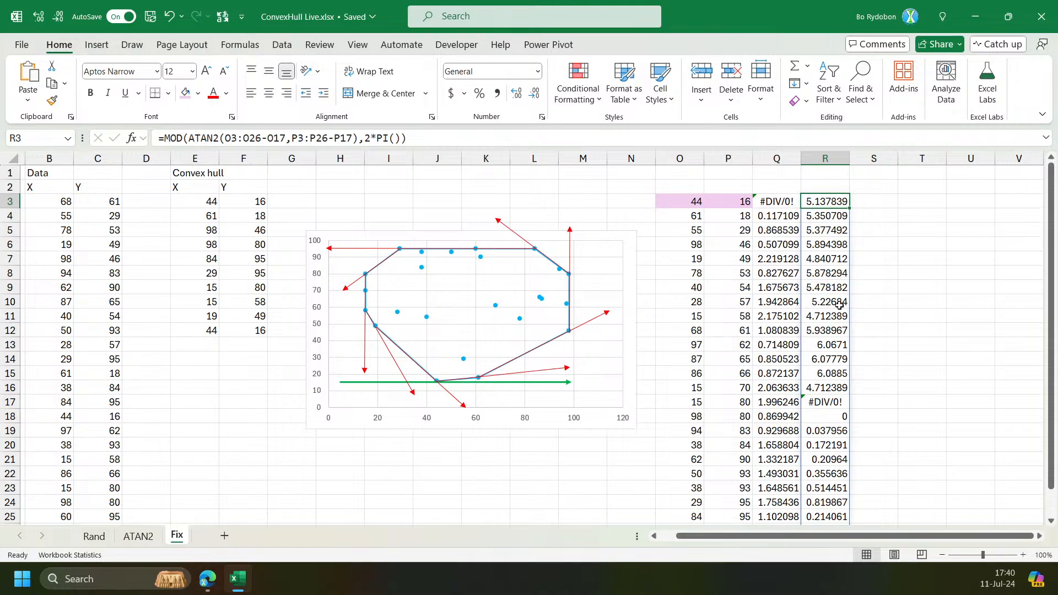
pyautogui.click(838, 304)
pyautogui.scroll(-3, 859, 413)
pyautogui.click(1039, 536)
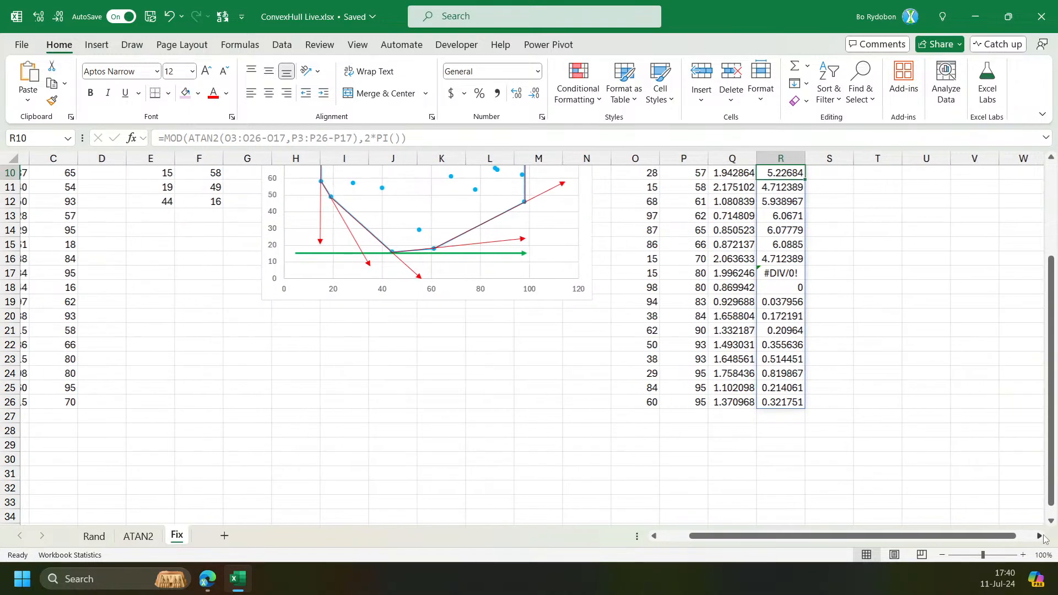
pyautogui.click(1040, 536)
pyautogui.scroll(3, 709, 454)
pyautogui.click(630, 206)
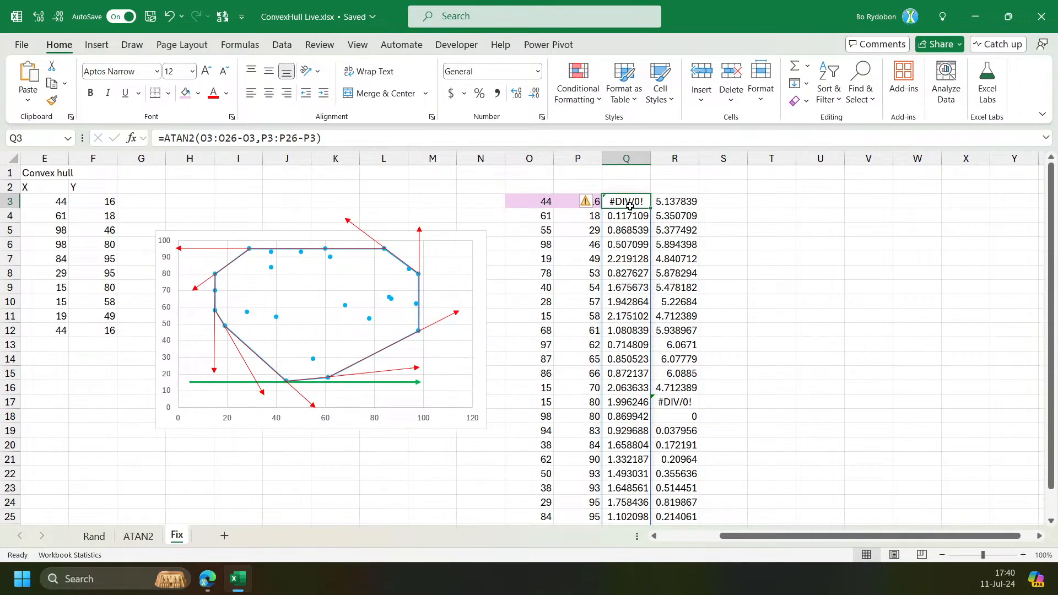
pyautogui.click(666, 201)
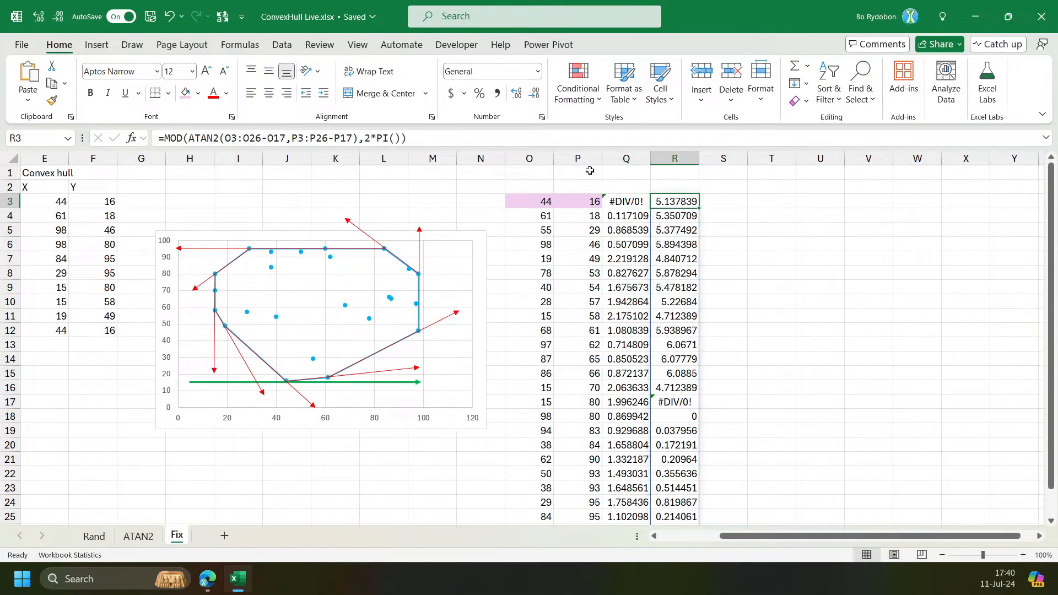
pyautogui.click(182, 141)
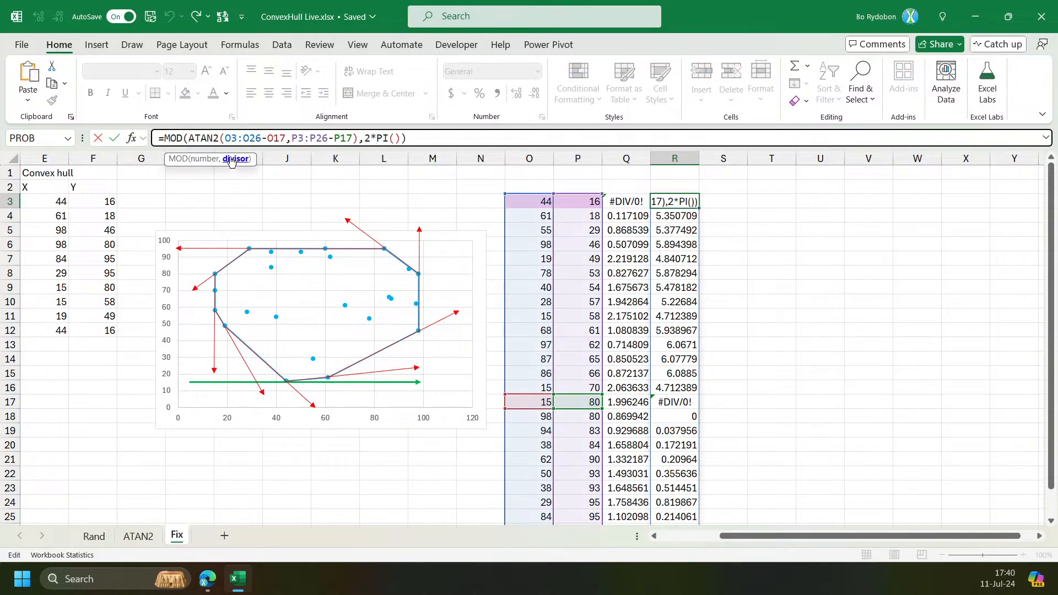
pyautogui.click(230, 159)
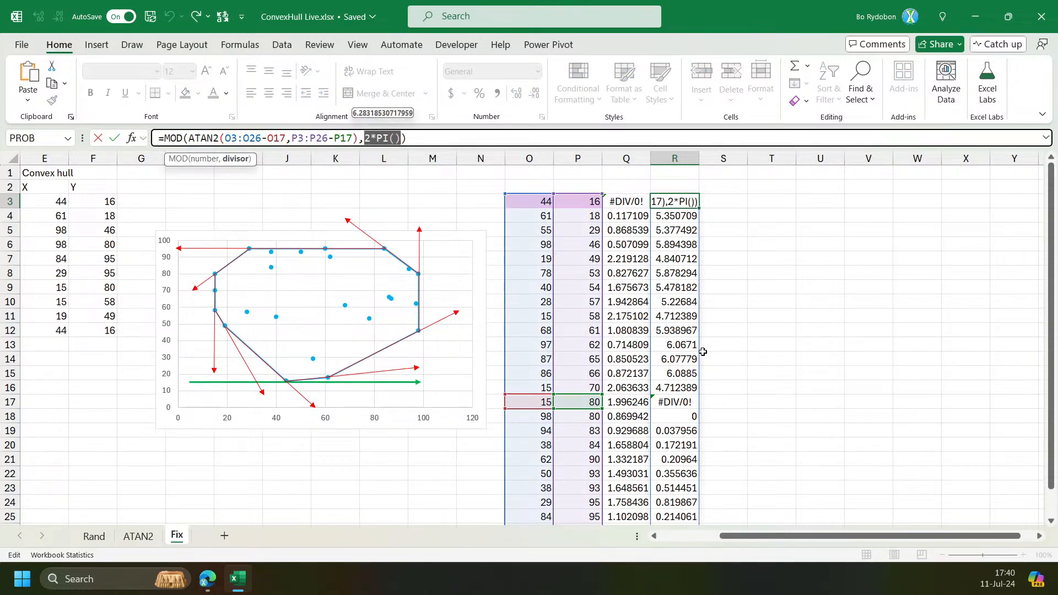
pyautogui.press('Escape')
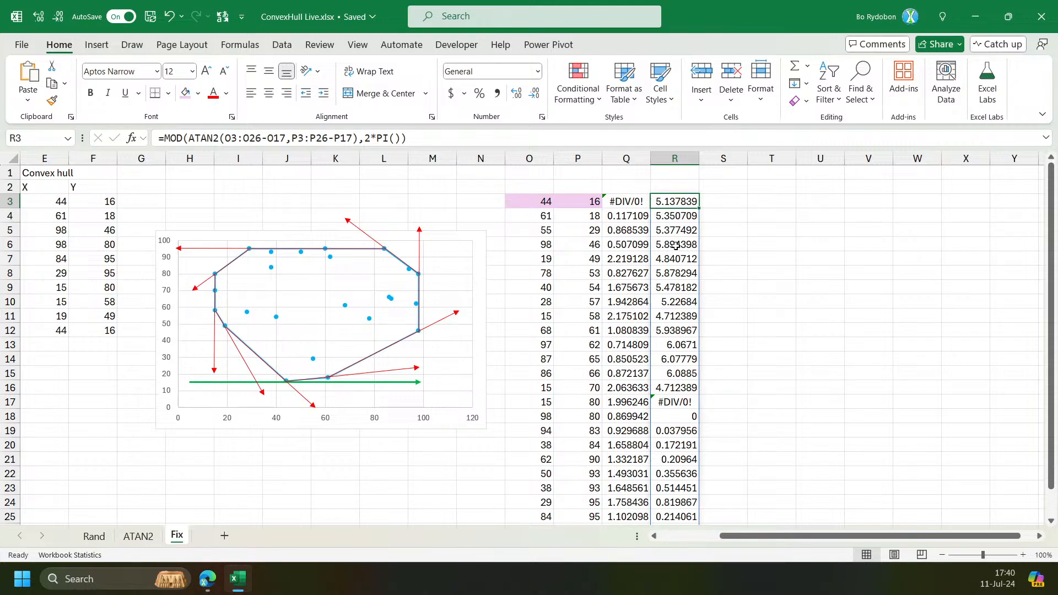
pyautogui.click(561, 202)
pyautogui.click(779, 201)
pyautogui.write('=')
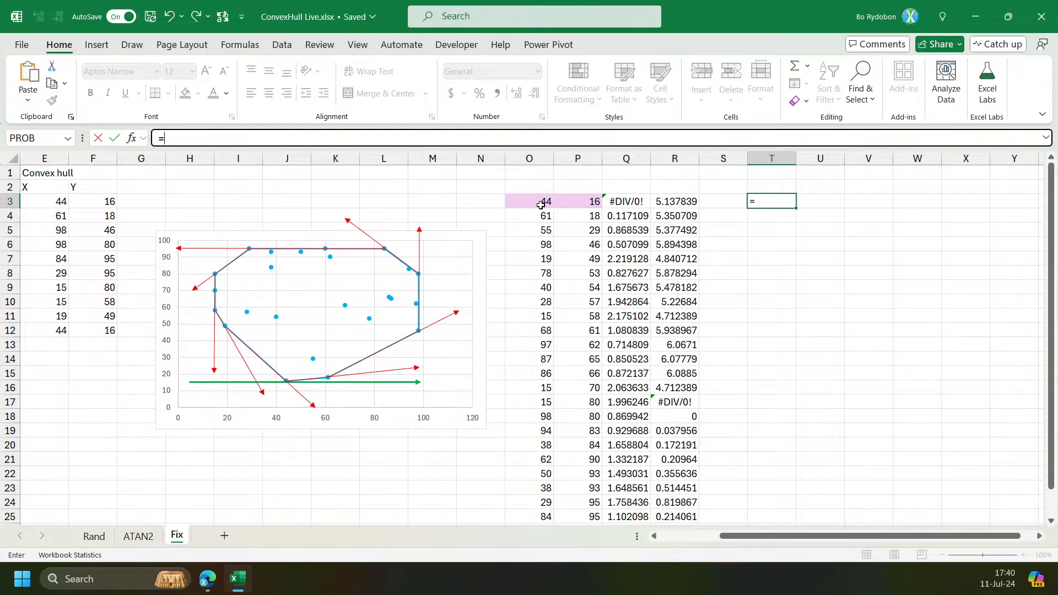
pyautogui.click(540, 204)
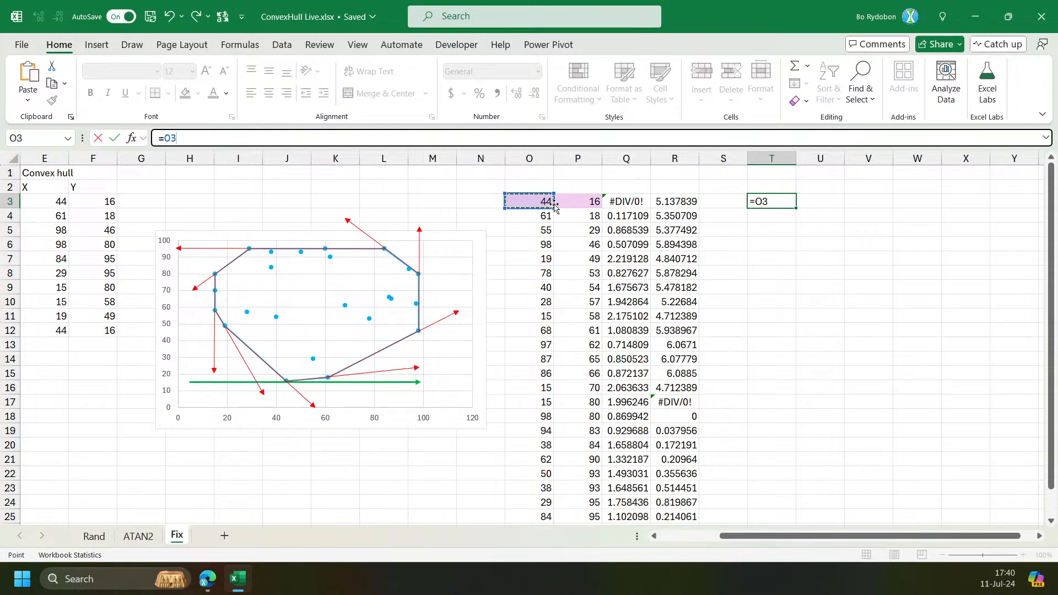
pyautogui.press('Escape')
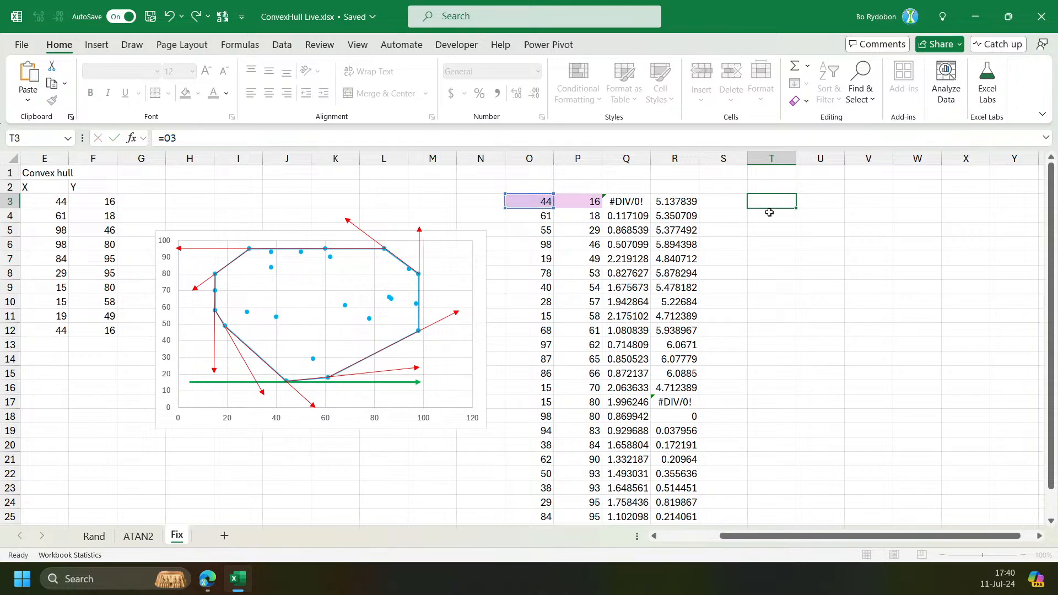
# Enter =LET(z,SORT(B3:C26,2),s,SEQUENCE(ROWS(z)),s) in T3, starting from O3's LET formula.
pyautogui.click(526, 202)
pyautogui.tripleClick(345, 140)
pyautogui.hotkey('ctrl', 'c')
pyautogui.click(772, 201)
pyautogui.click(331, 139)
pyautogui.hotkey('ctrl', 'v')
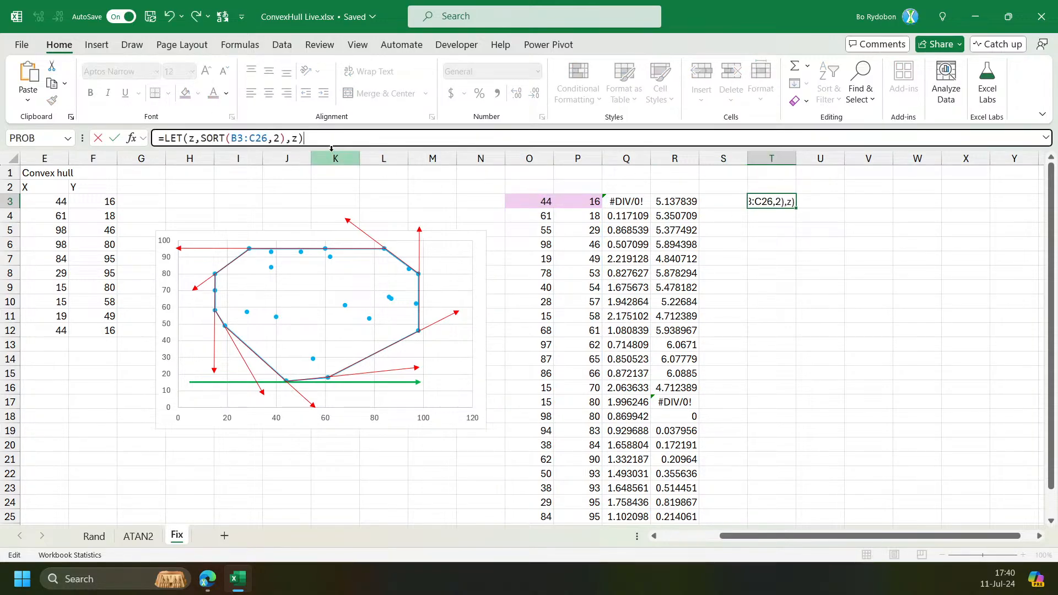
pyautogui.moveTo(331, 148); pyautogui.dragTo(331, 189)
pyautogui.doubleClick(296, 139)
pyautogui.write('s')
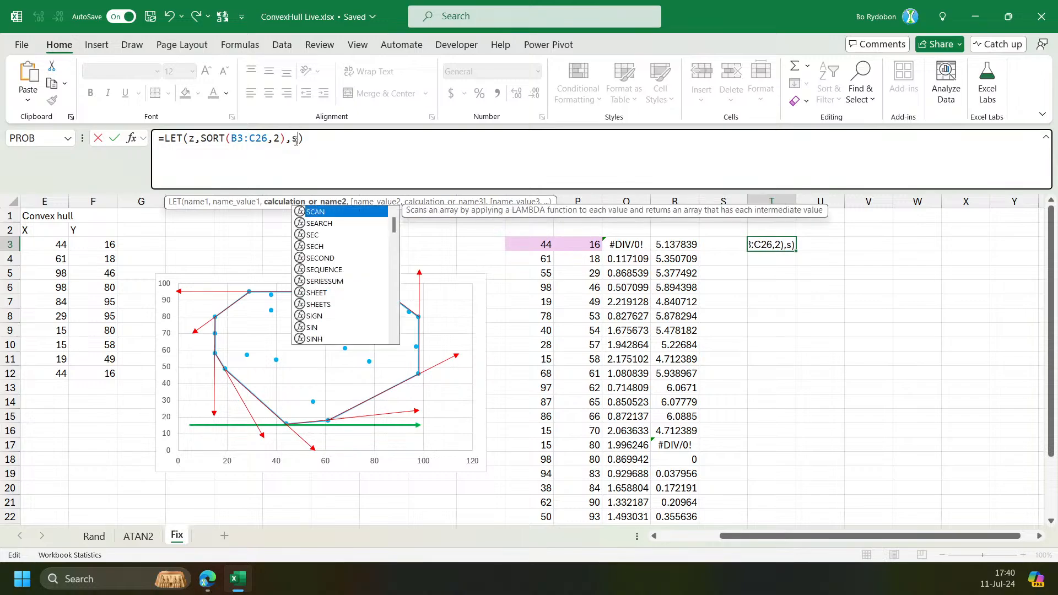
pyautogui.write(',seq')
pyautogui.press('Tab')
pyautogui.write('rows')
pyautogui.press('Tab')
pyautogui.write('z')
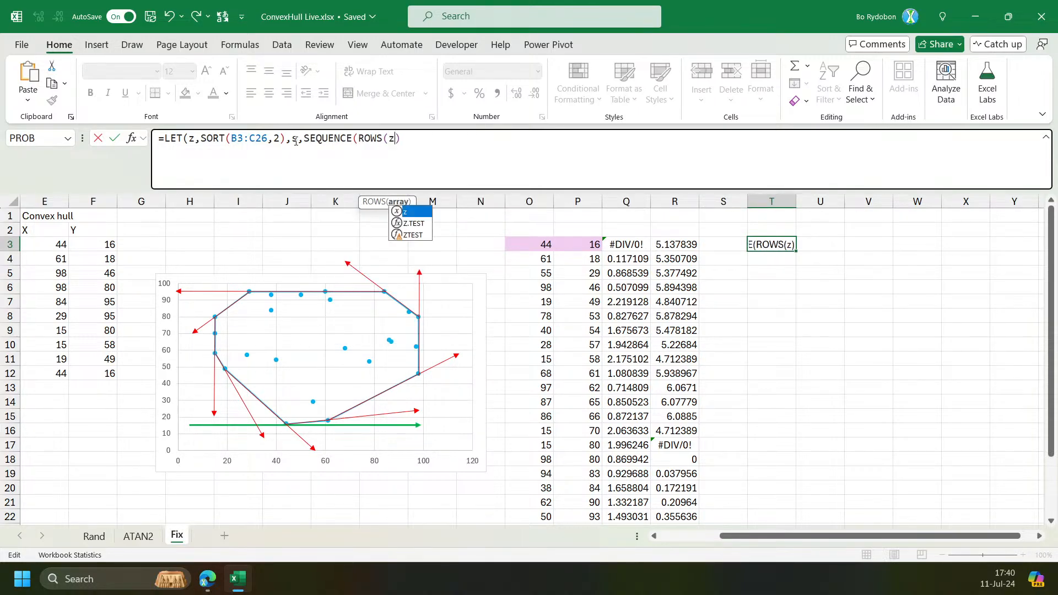
pyautogui.write('))')
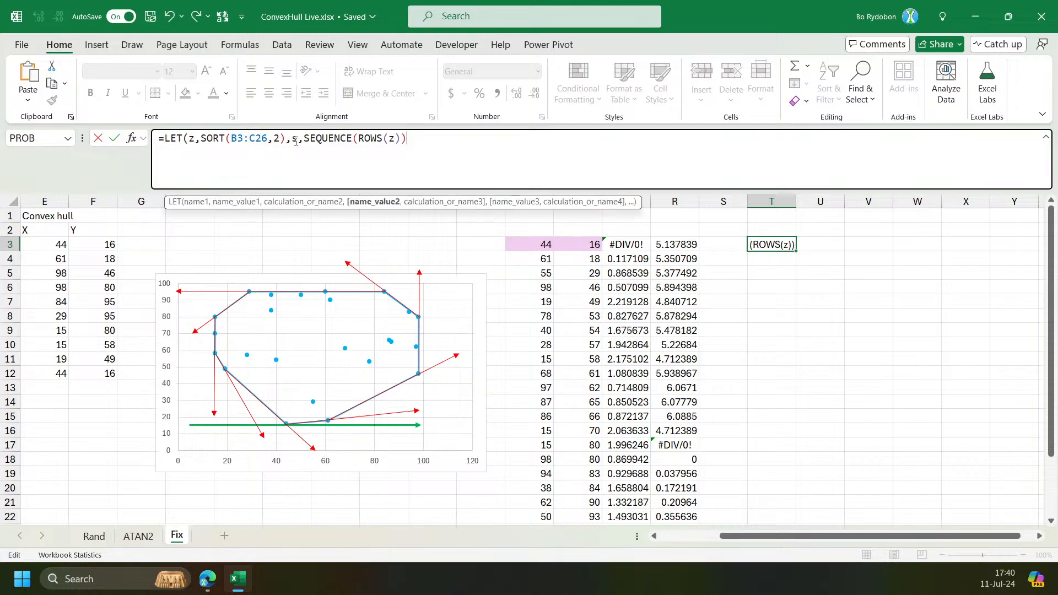
pyautogui.write(',s')
pyautogui.write(')')
pyautogui.press('Return')
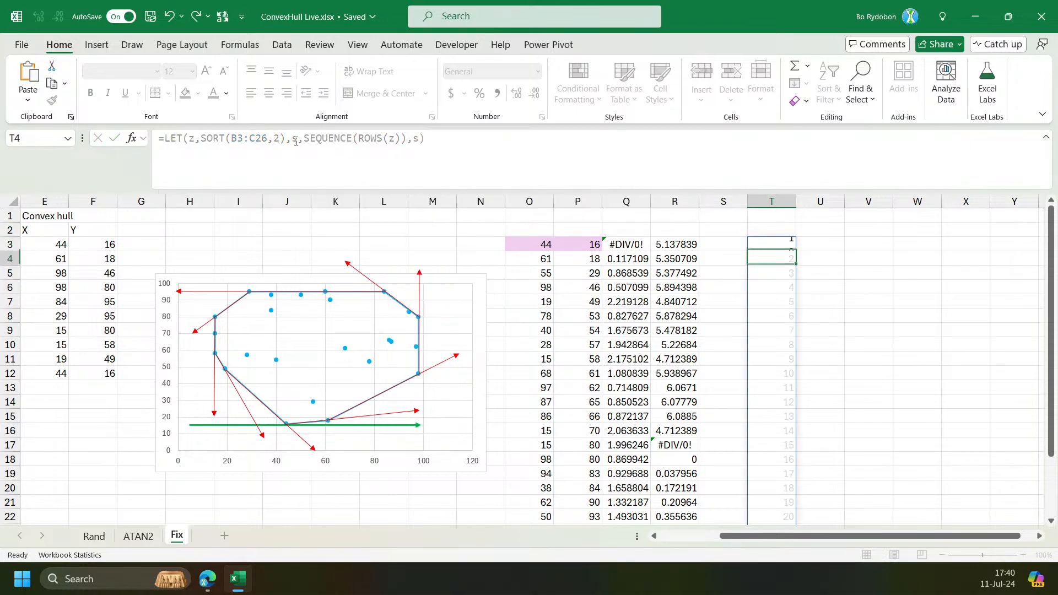
# Replace the final s in T3's LET formula with REDUCE({1,0},SEQUENCE(1),LAMBDA(a,_,a)) on a new line.
pyautogui.press('Up')
pyautogui.moveTo(530, 247); pyautogui.dragTo(539, 499)
pyautogui.click(787, 246)
pyautogui.moveTo(534, 245); pyautogui.dragTo(595, 244)
pyautogui.click(770, 241)
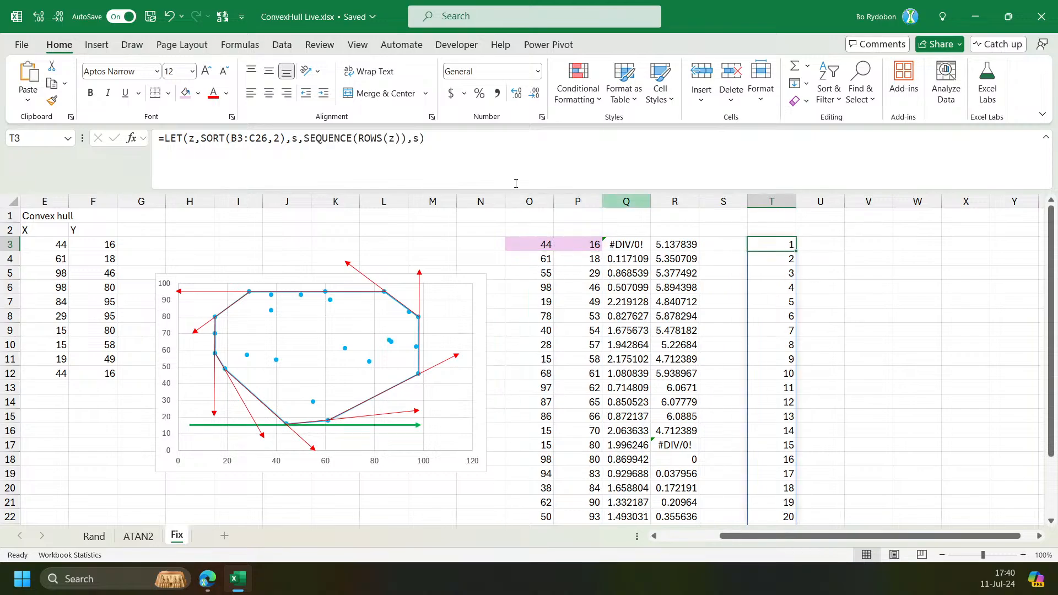
pyautogui.click(417, 139)
pyautogui.press('Delete')
pyautogui.hotkey('alt', 'Return')
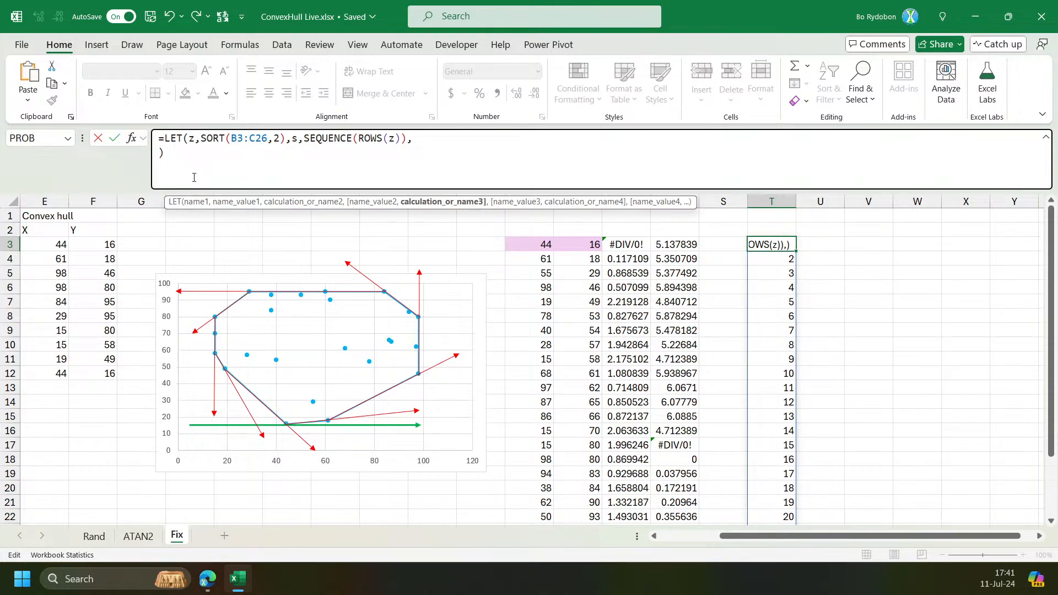
pyautogui.write('red')
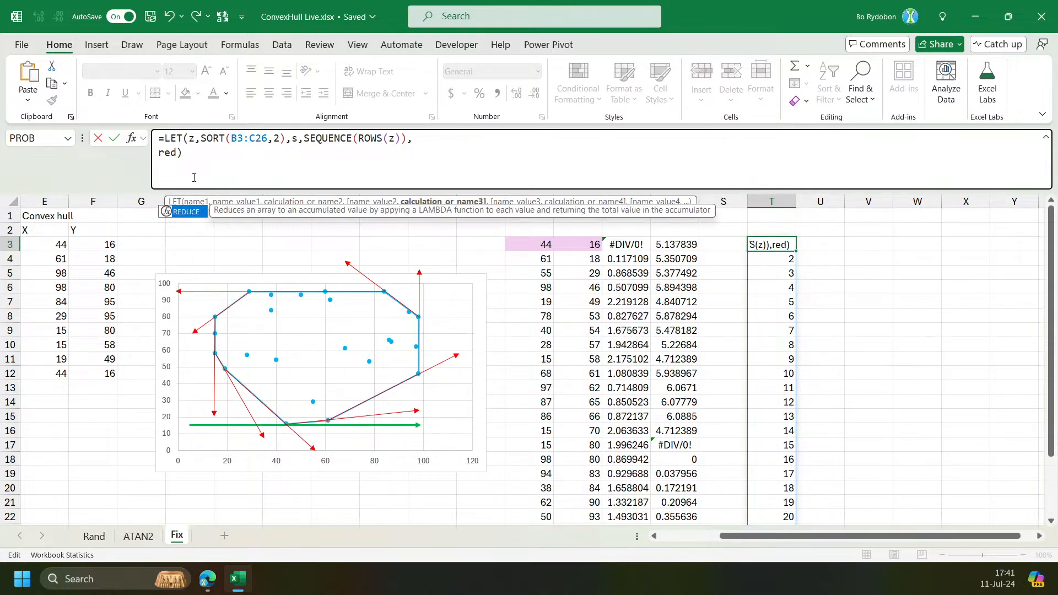
pyautogui.press('Tab')
pyautogui.write('{')
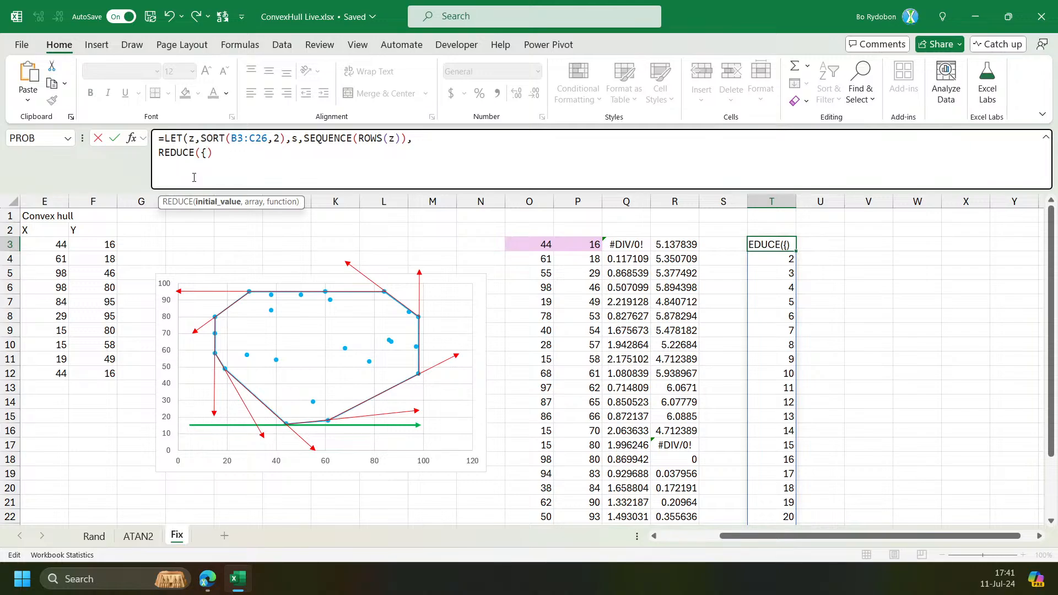
pyautogui.write('1,')
pyautogui.write('0')
pyautogui.write('},')
pyautogui.write(',se')
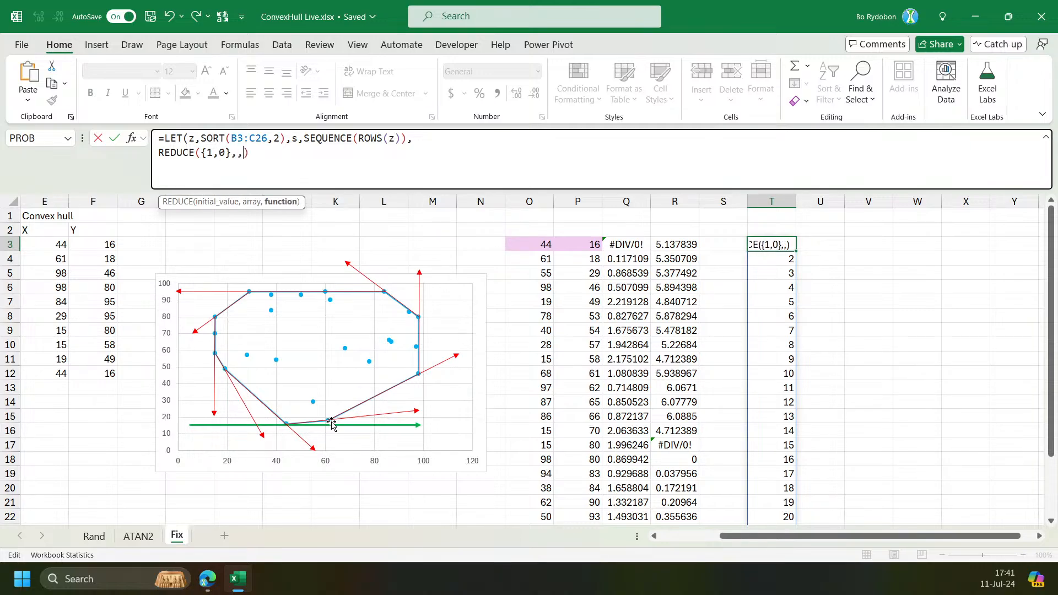
pyautogui.press('Tab')
pyautogui.write('10')
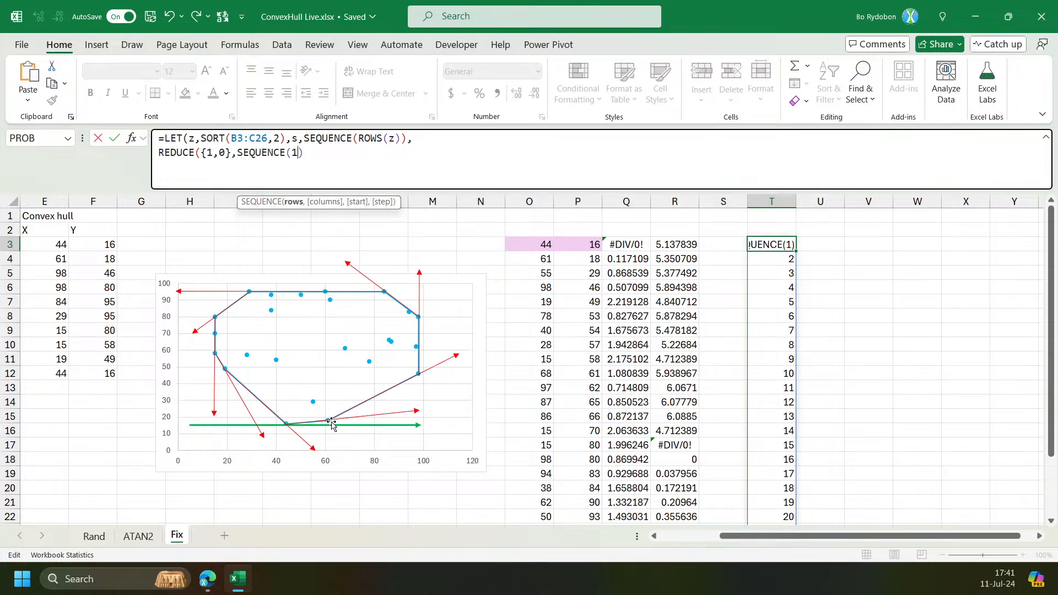
pyautogui.press('BackSpace')
pyautogui.write('),la')
pyautogui.press('Tab')
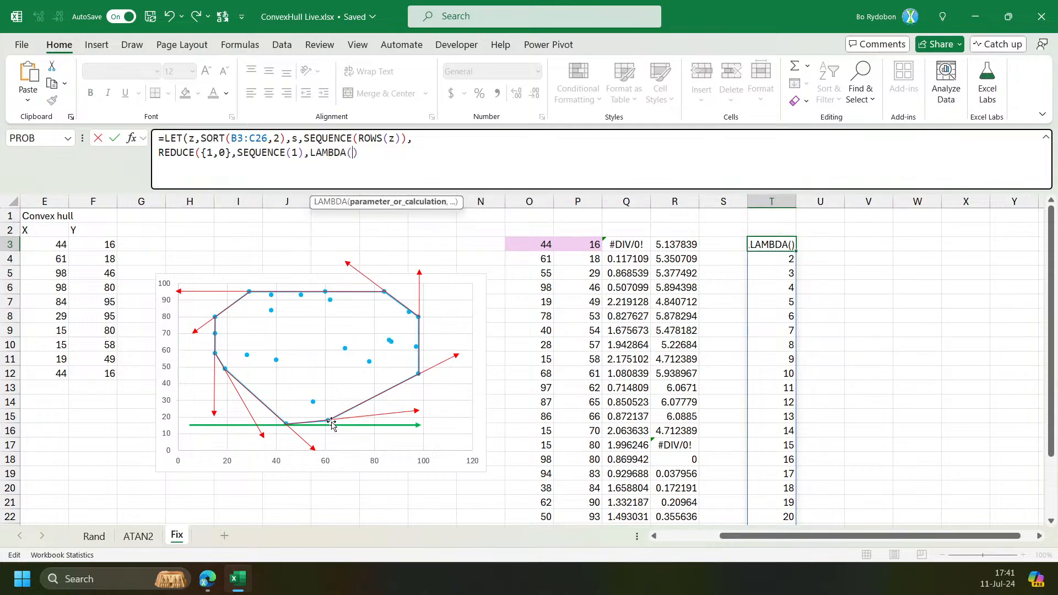
pyautogui.write('a,i')
pyautogui.press('BackSpace')
pyautogui.write('+')
pyautogui.press('BackSpace')
pyautogui.write('_,a)')
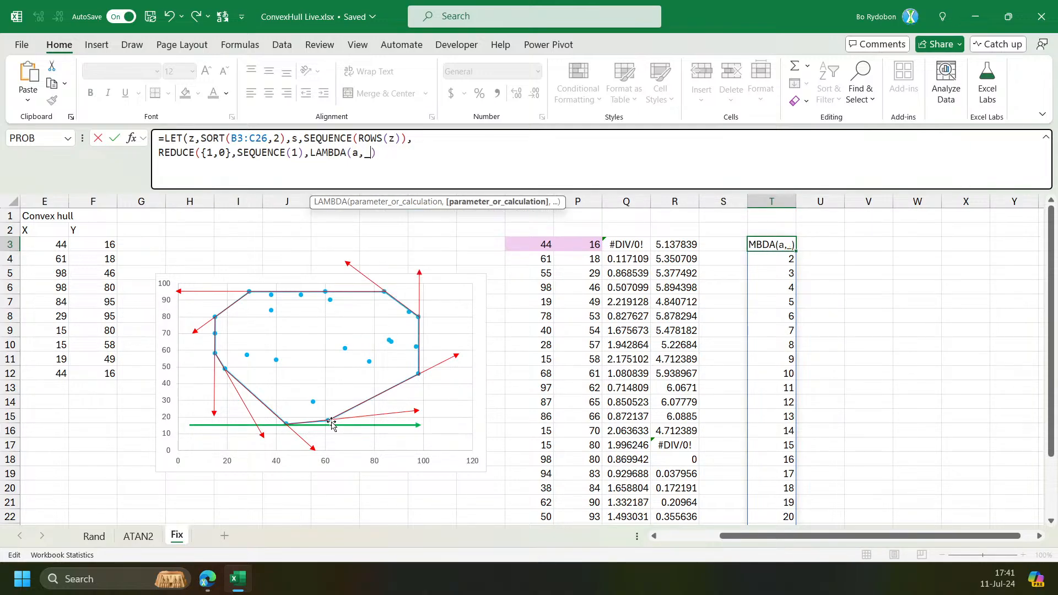
pyautogui.press('Return')
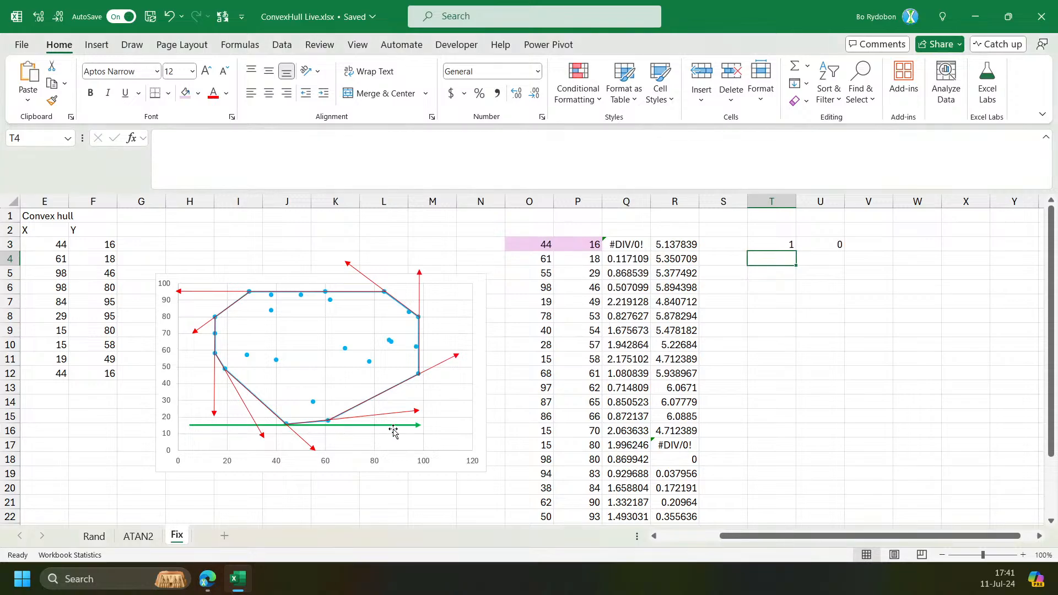
# Enter =RADIANS(270) in I21.
pyautogui.press('Up')
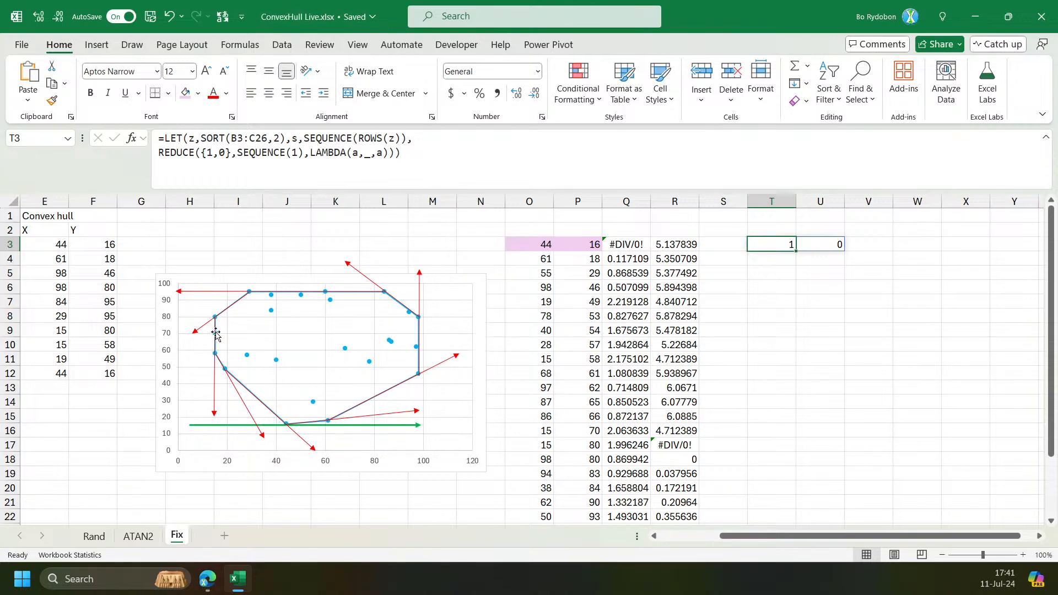
pyautogui.hscroll(-4, 764, 546)
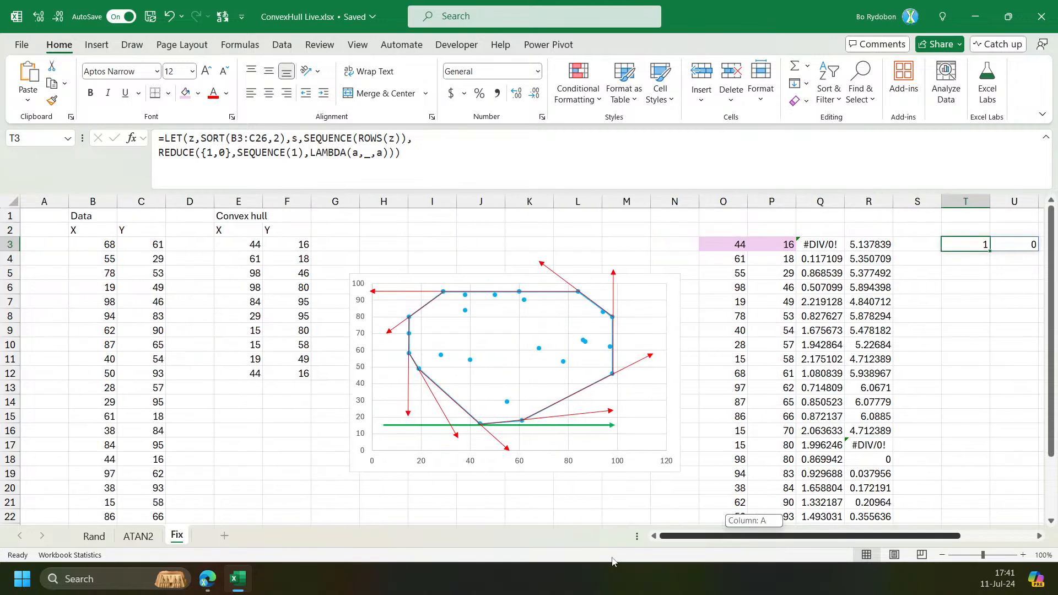
pyautogui.click(410, 501)
pyautogui.write('=')
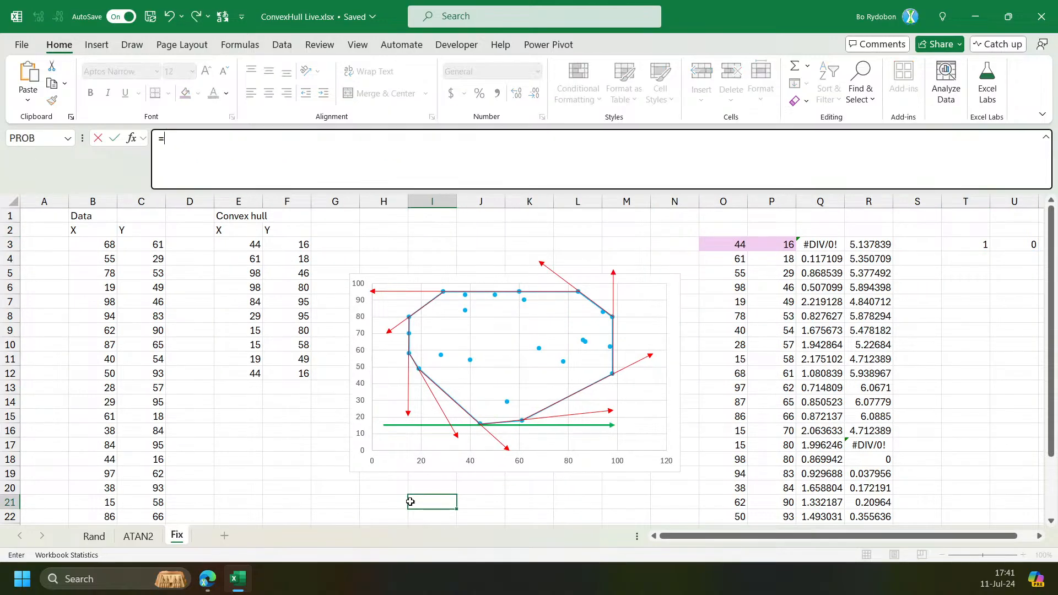
pyautogui.write('257')
pyautogui.press('BackSpace')
pyautogui.press('BackSpace')
pyautogui.write('70')
pyautogui.click(166, 140)
pyautogui.write('g')
pyautogui.press('BackSpace')
pyautogui.write('ra')
pyautogui.press('Tab')
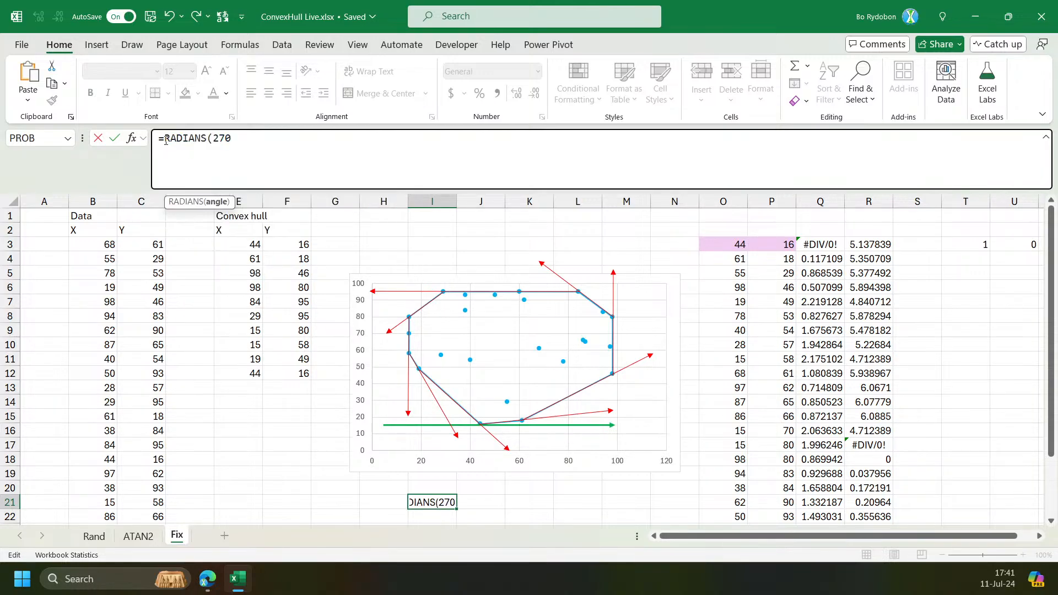
pyautogui.press('Return')
pyautogui.press('Up')
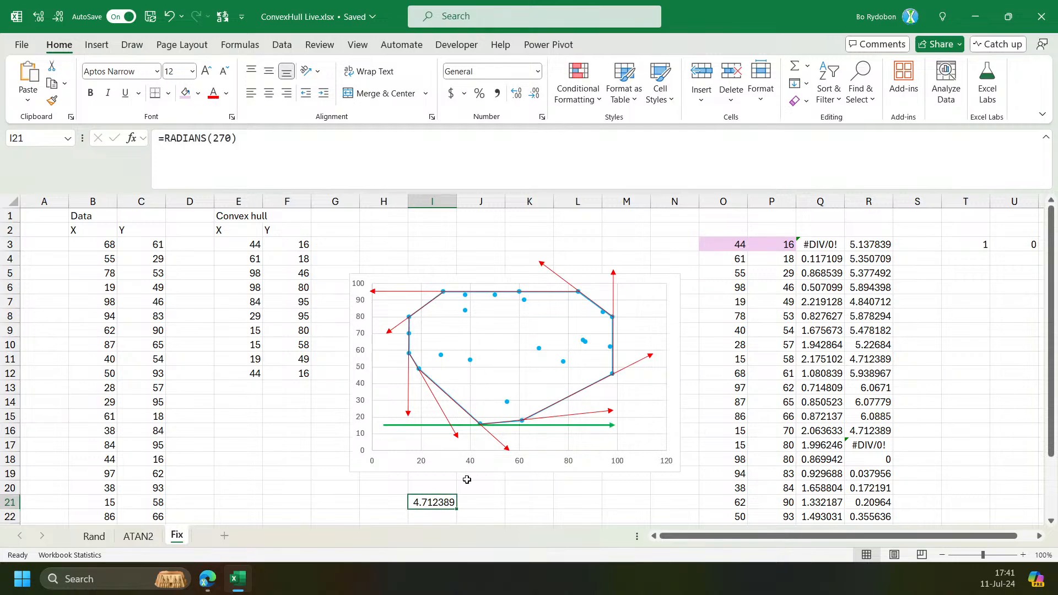
# Enter =PI()*3/4 in J21 and change its multiplier to 3/2 to match RADIANS(270).
pyautogui.click(480, 501)
pyautogui.write('=pi')
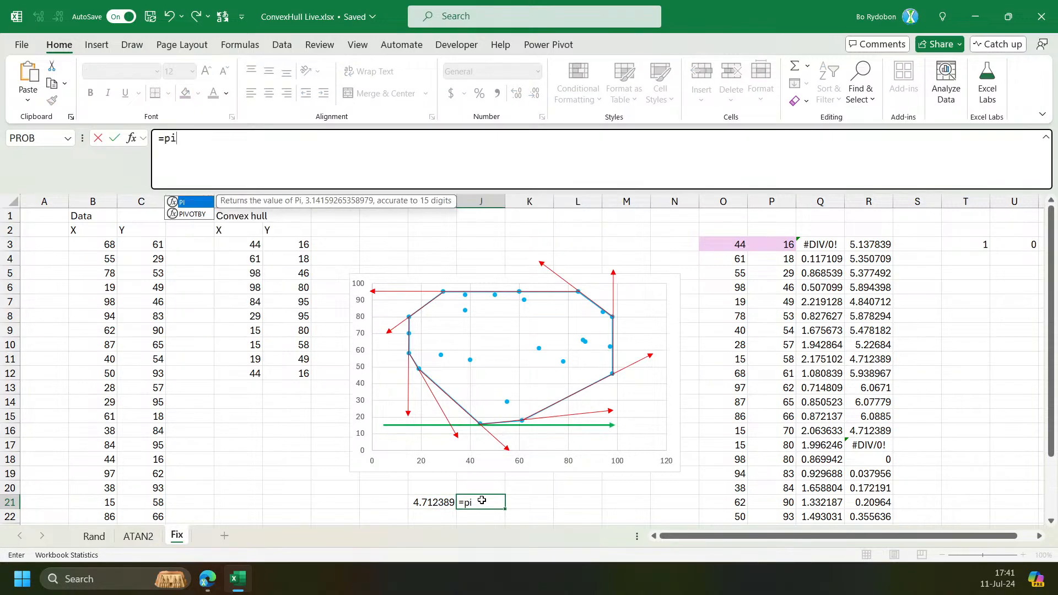
pyautogui.write('()')
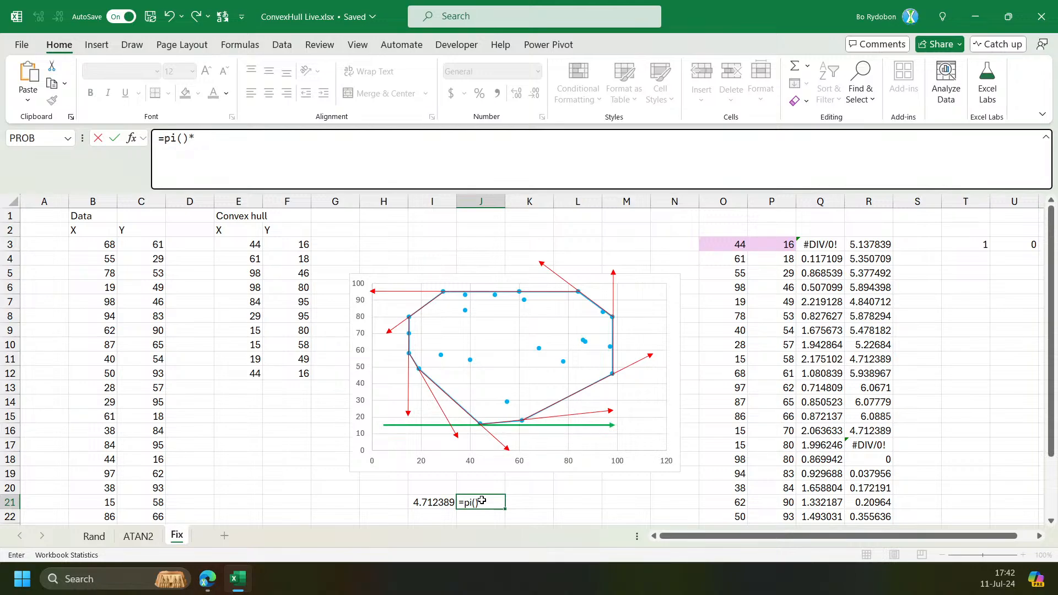
pyautogui.write('*3/4')
pyautogui.press('Return')
pyautogui.press('Up')
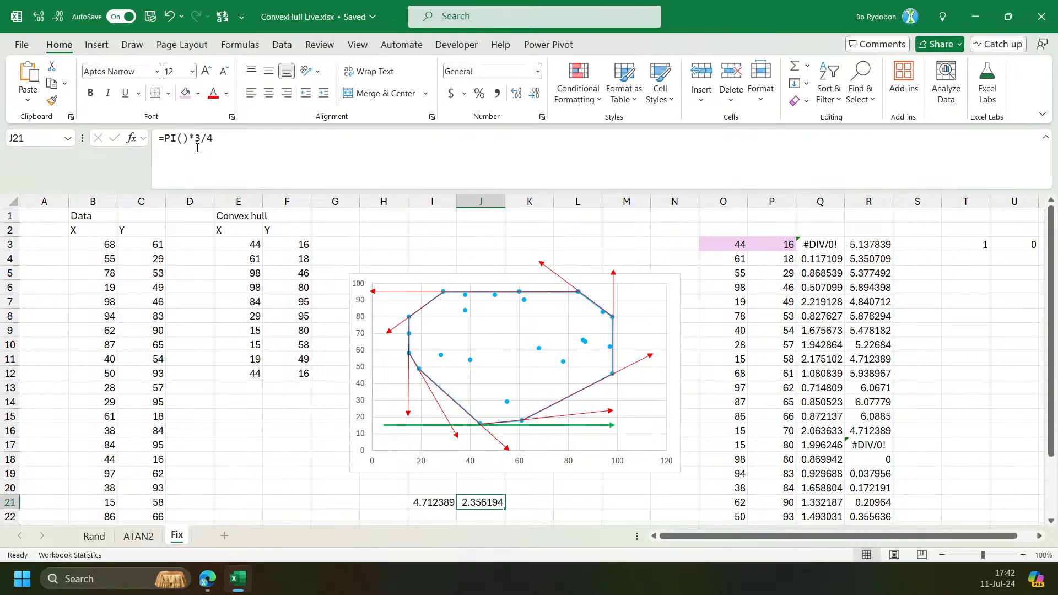
pyautogui.click(197, 145)
pyautogui.press('Delete')
pyautogui.press('Delete')
pyautogui.write('2')
pyautogui.press('BackSpace')
pyautogui.write('3')
pyautogui.write('/2')
pyautogui.press('Delete')
pyautogui.press('Return')
pyautogui.press('Up')
# Inspect the REDUCE result in T3:U3 and the ATAN2 formula in Q3.
pyautogui.hscroll(1, 937, 537)
pyautogui.click(936, 244)
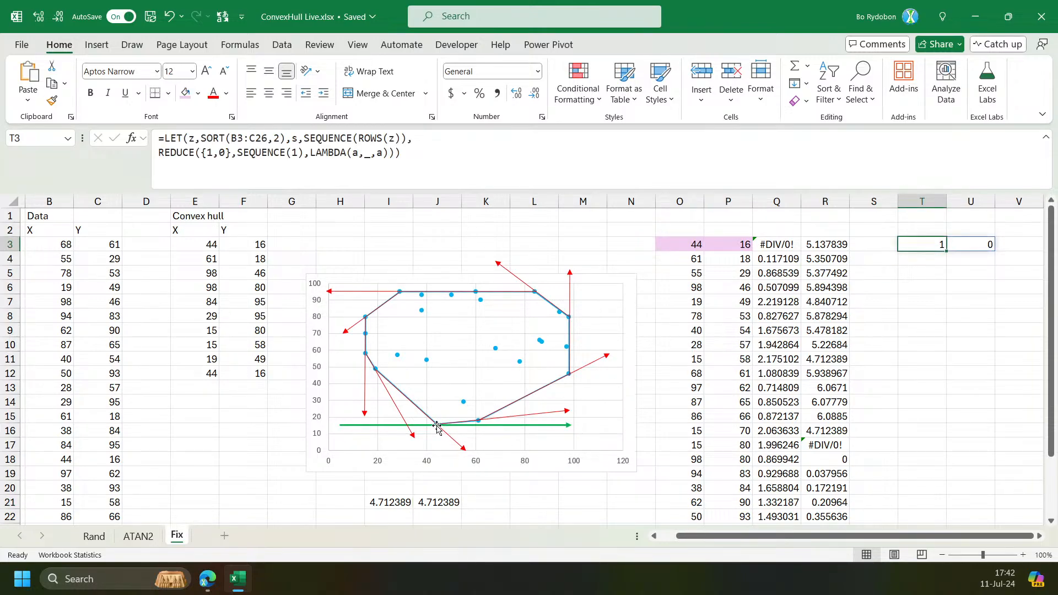
pyautogui.click(977, 246)
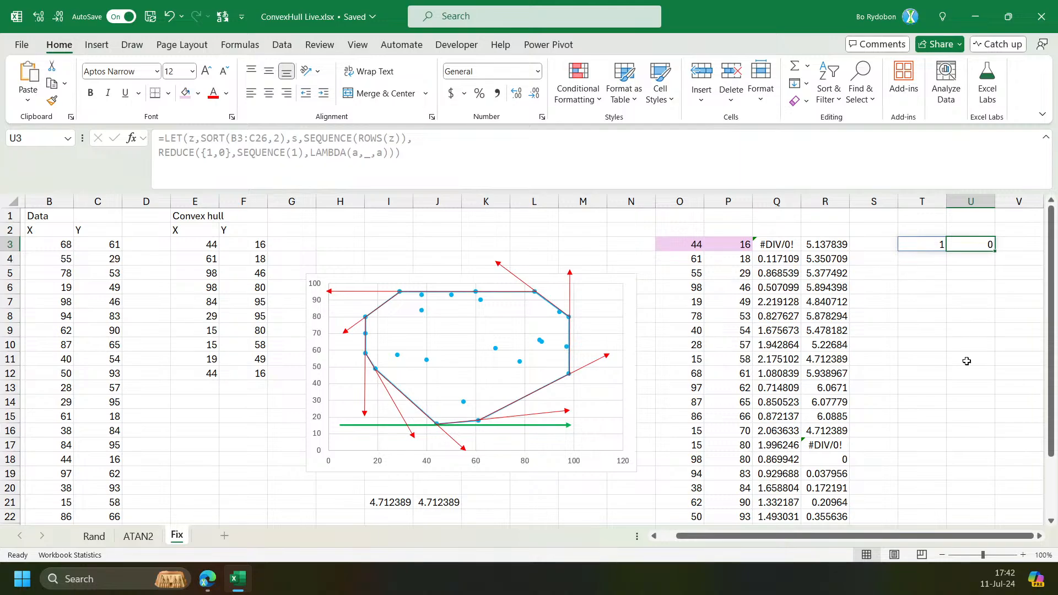
pyautogui.click(1040, 536)
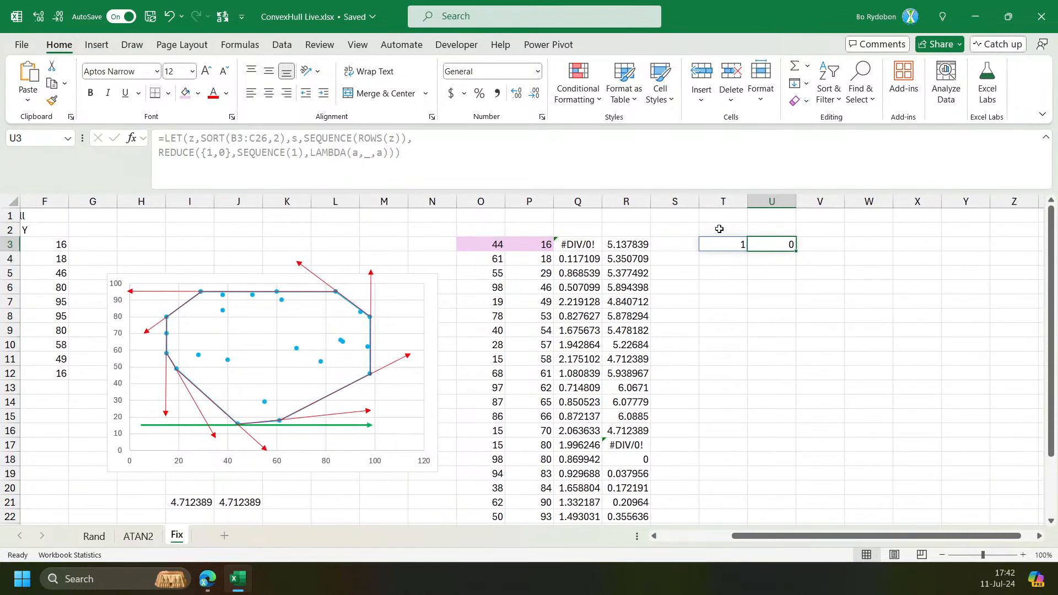
pyautogui.click(721, 243)
pyautogui.click(586, 246)
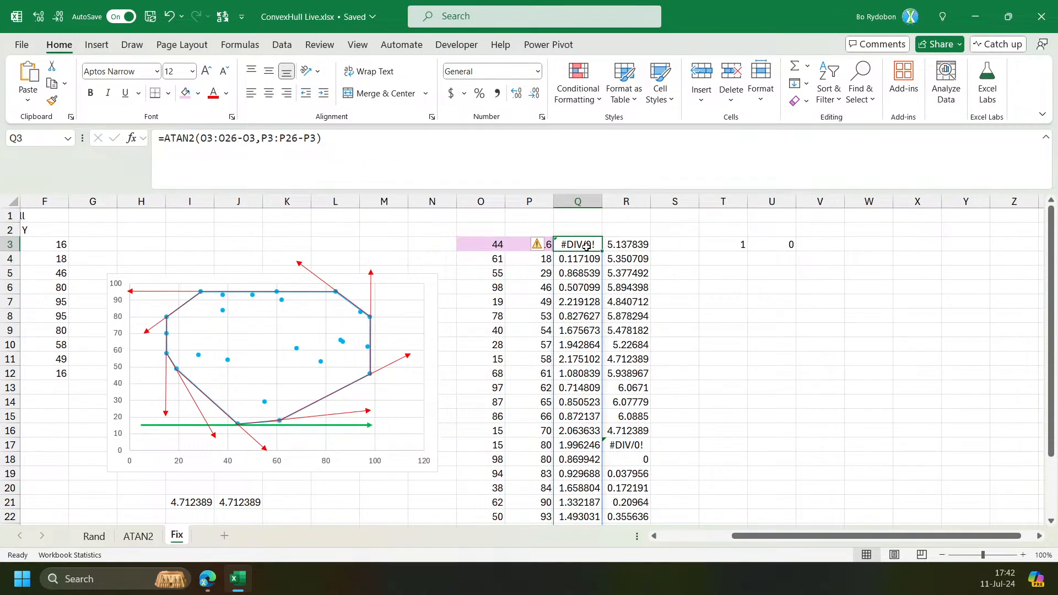
pyautogui.scroll(-1, 586, 246)
pyautogui.scroll(1, 586, 246)
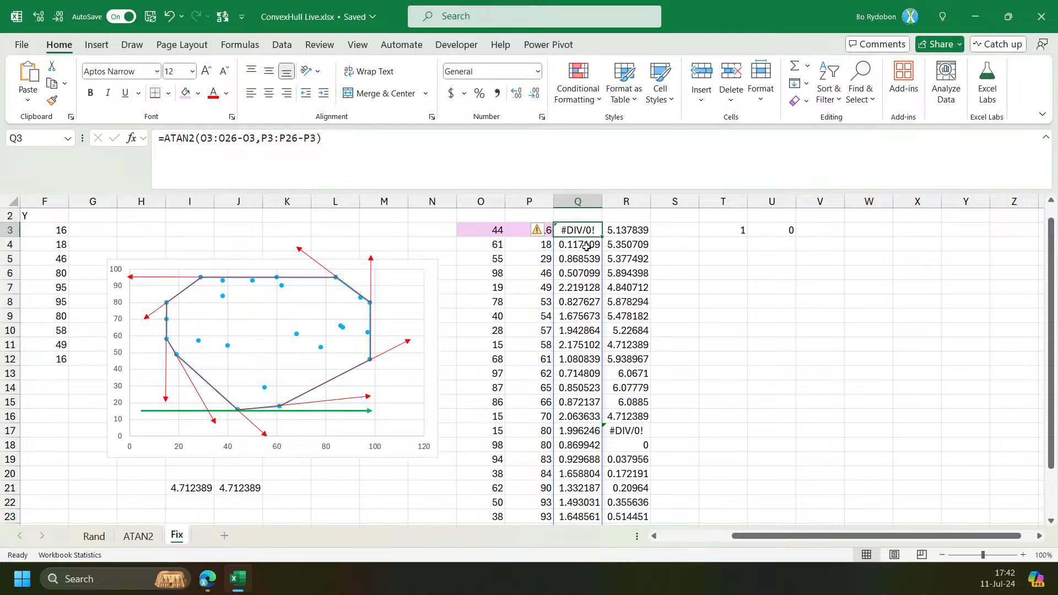
pyautogui.click(728, 230)
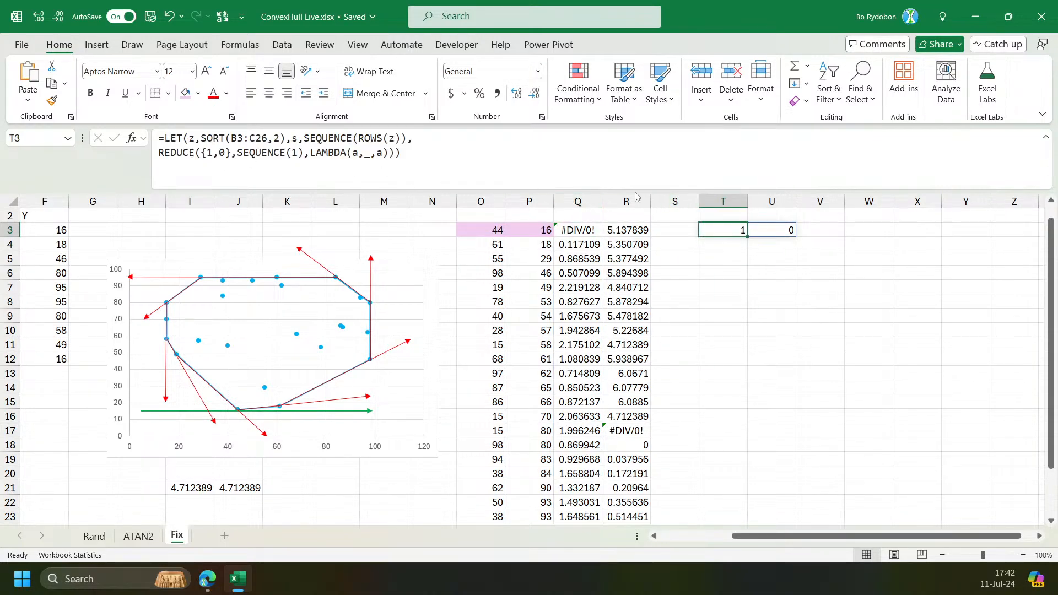
# Rewrite the LAMBDA body in T3's formula as LET(b,TAKE(a,-1,1),b) and cut the whole formula text out of the edit.
pyautogui.doubleClick(380, 152)
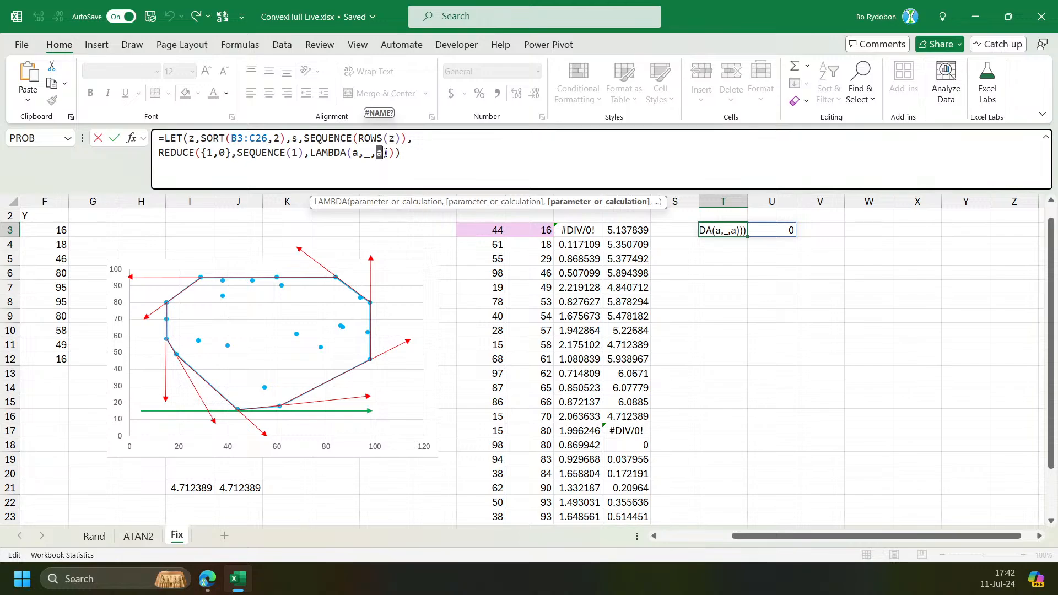
pyautogui.write('a')
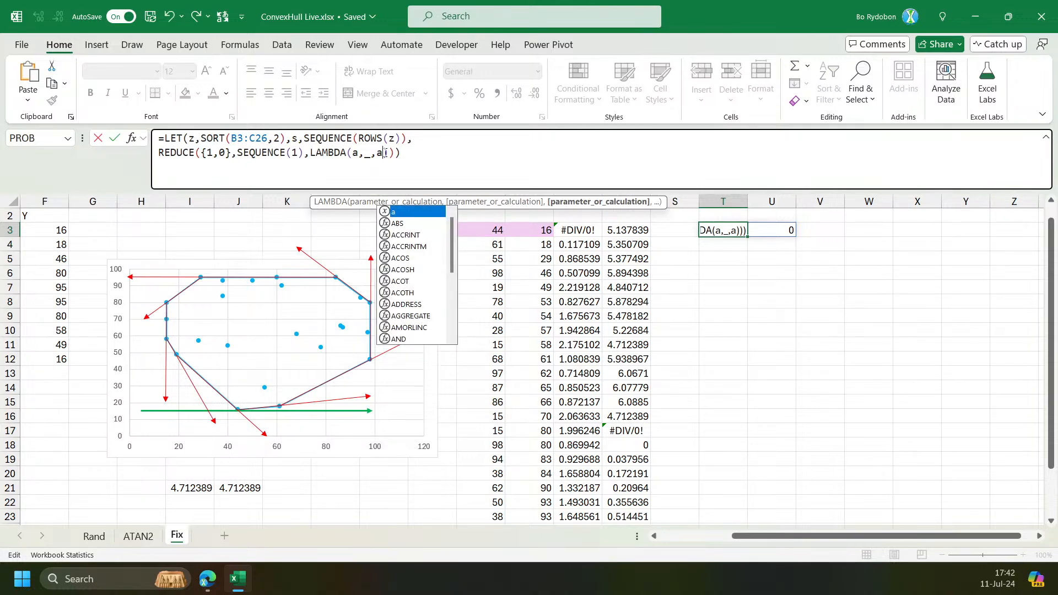
pyautogui.press('BackSpace')
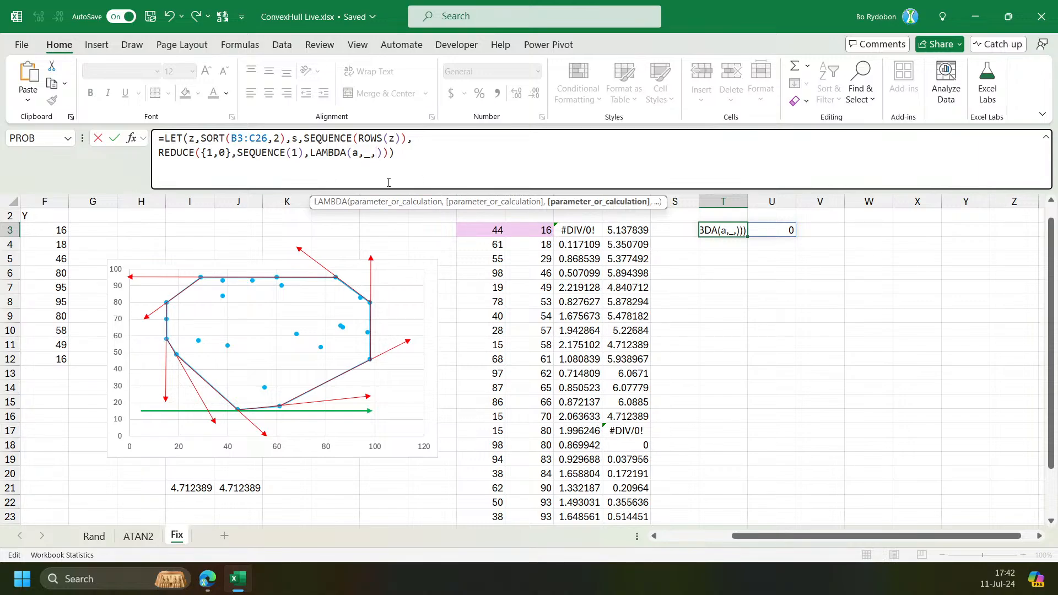
pyautogui.write('b,')
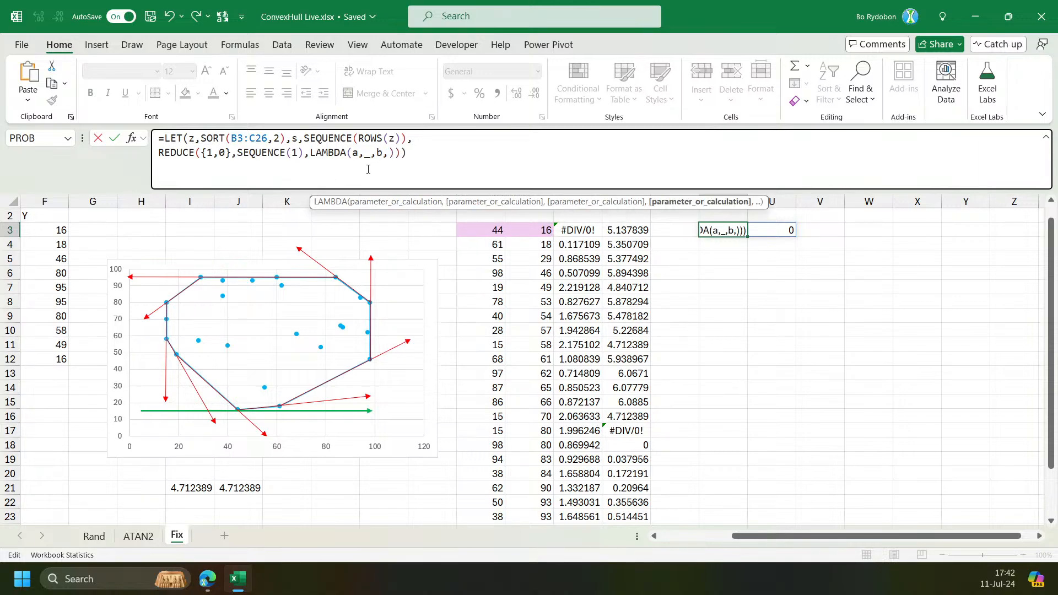
pyautogui.press('BackSpace')
pyautogui.press('BackSpace')
pyautogui.write('LET(b,')
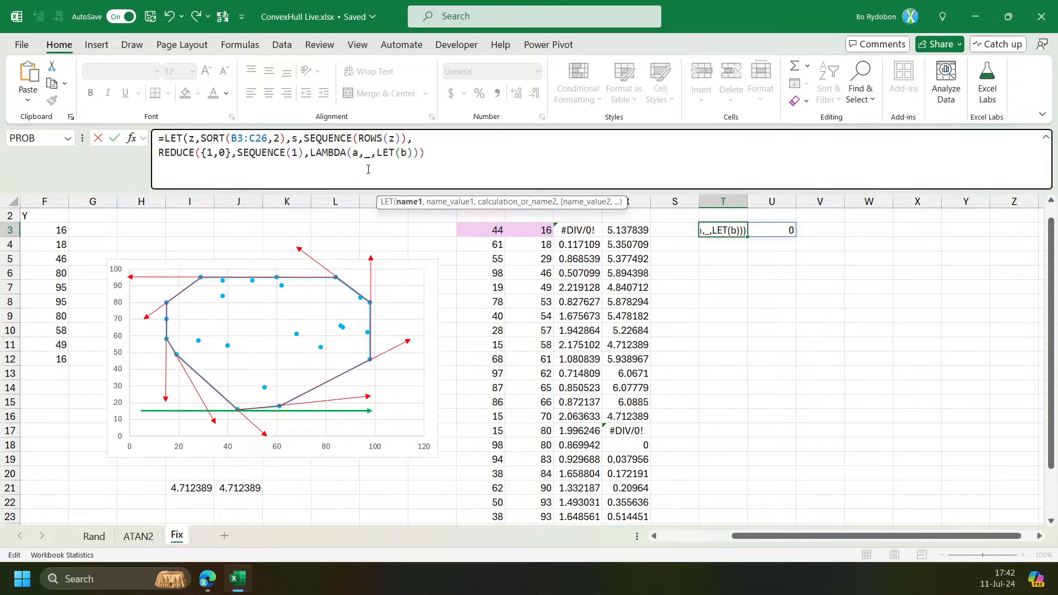
pyautogui.write('le')
pyautogui.press('BackSpace')
pyautogui.press('BackSpace')
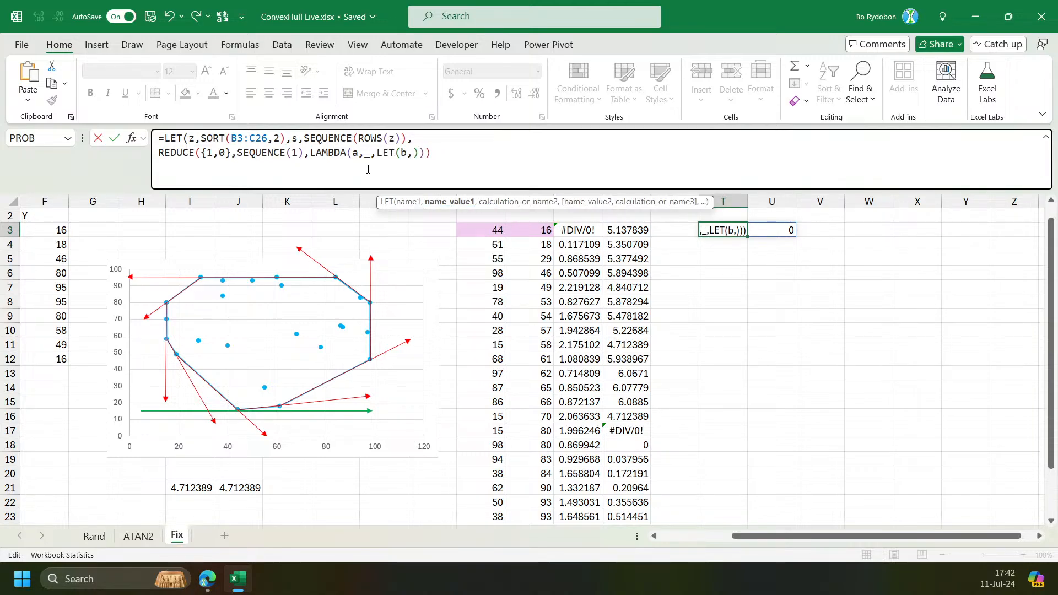
pyautogui.write('take(')
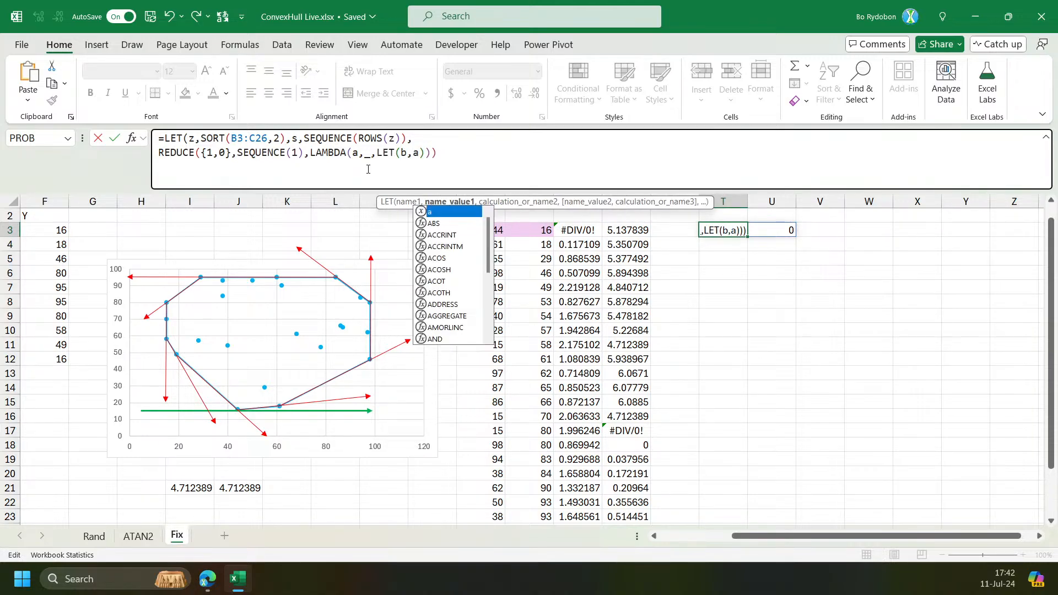
pyautogui.write('a,-1')
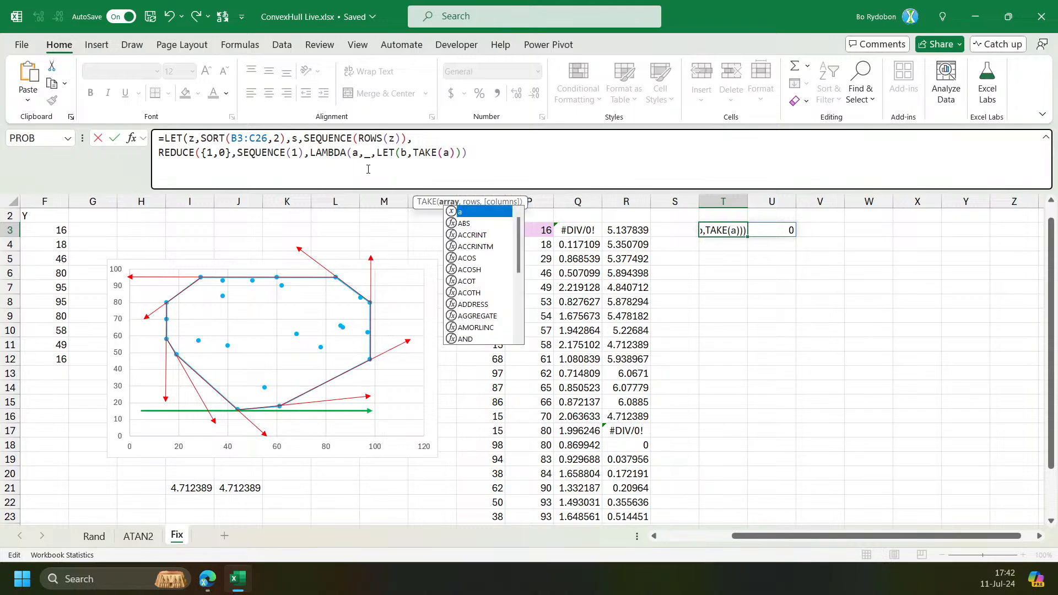
pyautogui.write(',1)')
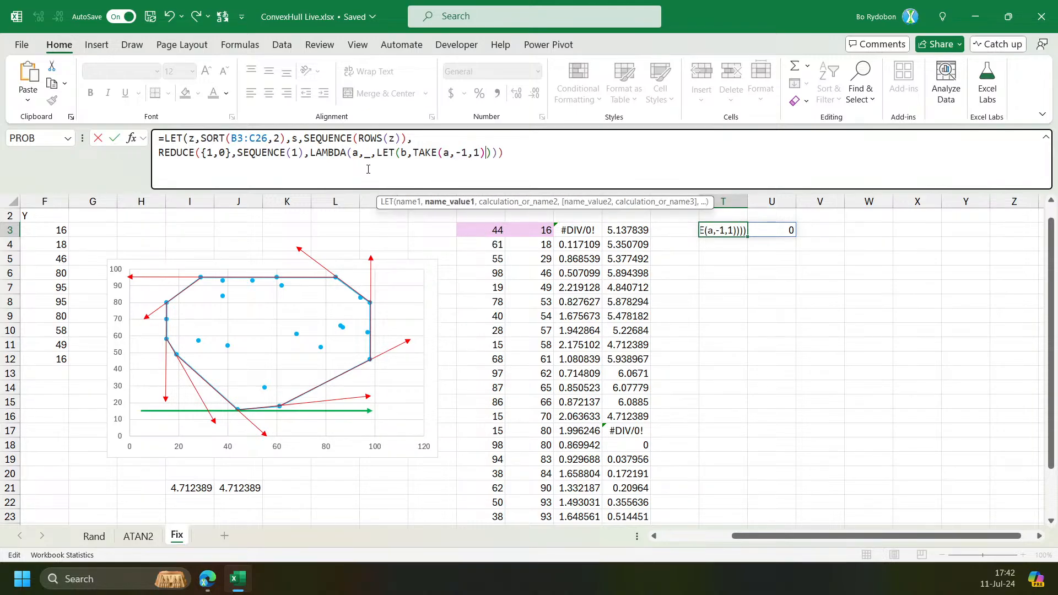
pyautogui.write(',')
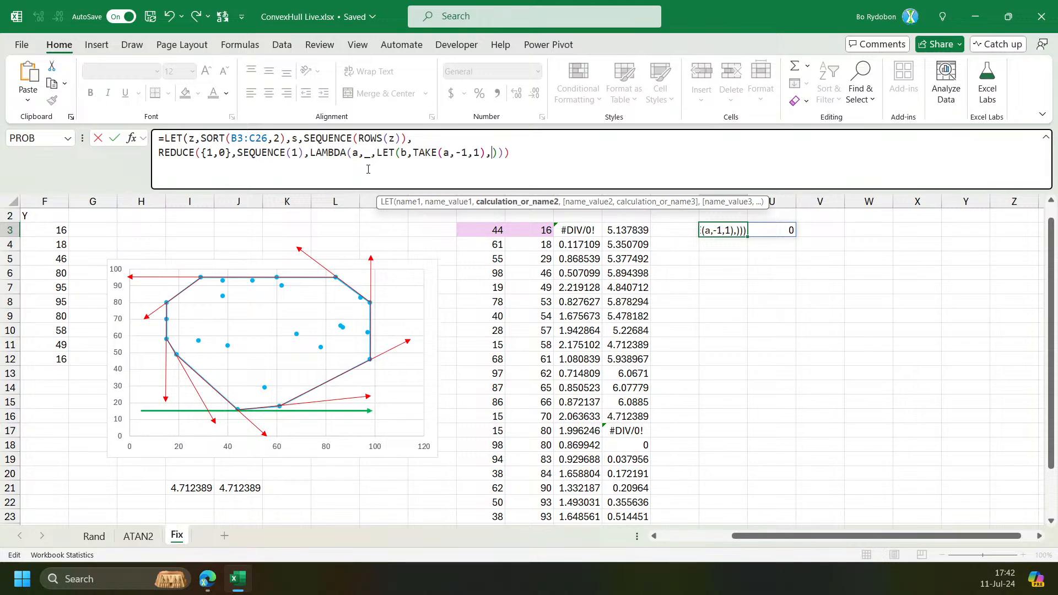
pyautogui.hotkey('ctrl', 'a')
pyautogui.hotkey('ctrl', 'x')
pyautogui.press('Escape')
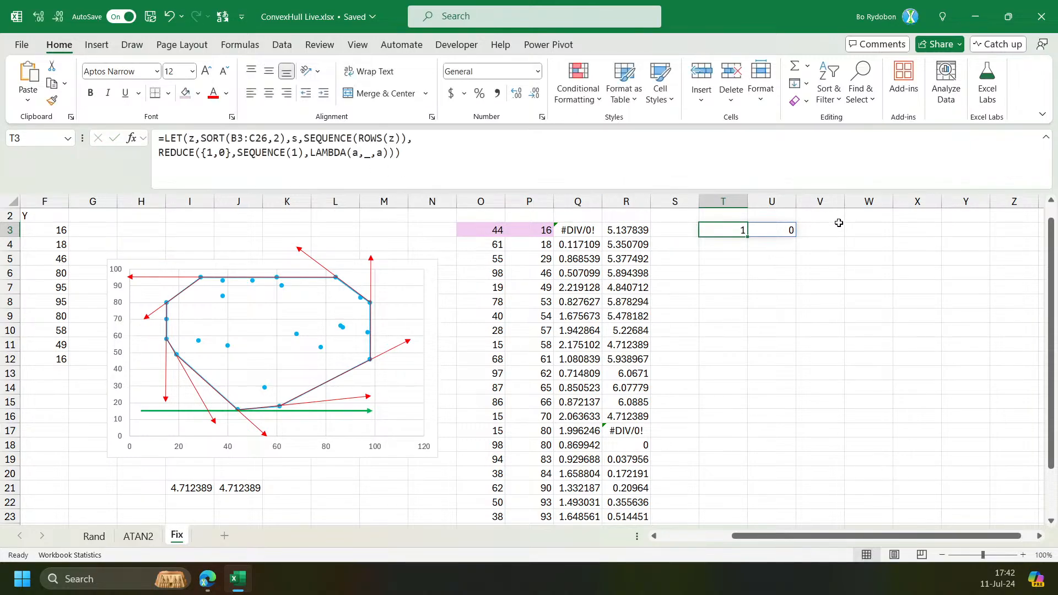
# Paste the formula into V3, finishing its LET with b, and compare it with T3's formula.
pyautogui.click(825, 226)
pyautogui.click(651, 159)
pyautogui.hotkey('ctrl', 'v')
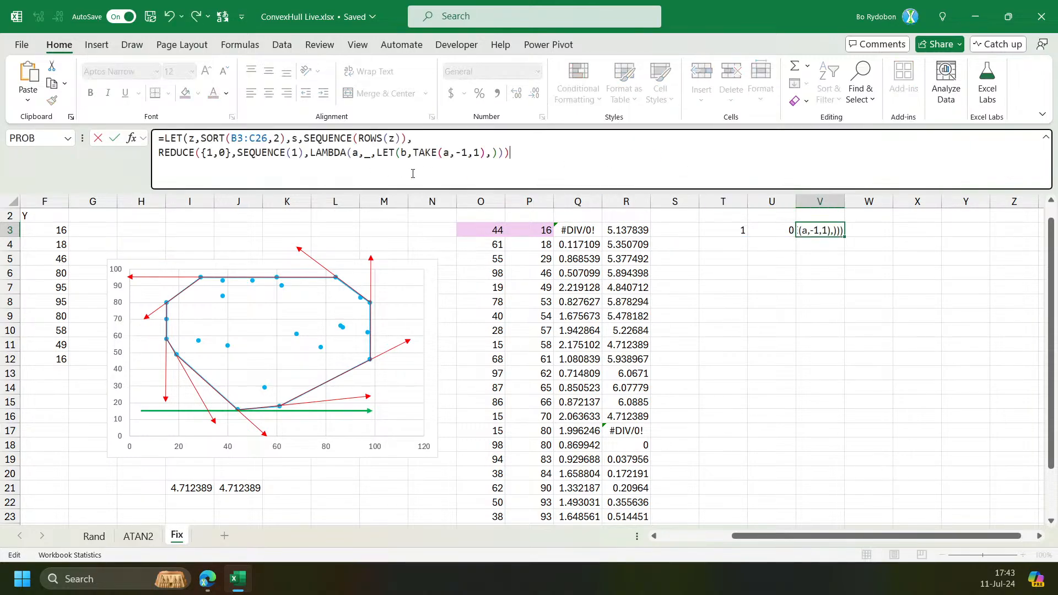
pyautogui.click(490, 155)
pyautogui.write('b')
pyautogui.press('Return')
pyautogui.press('Return')
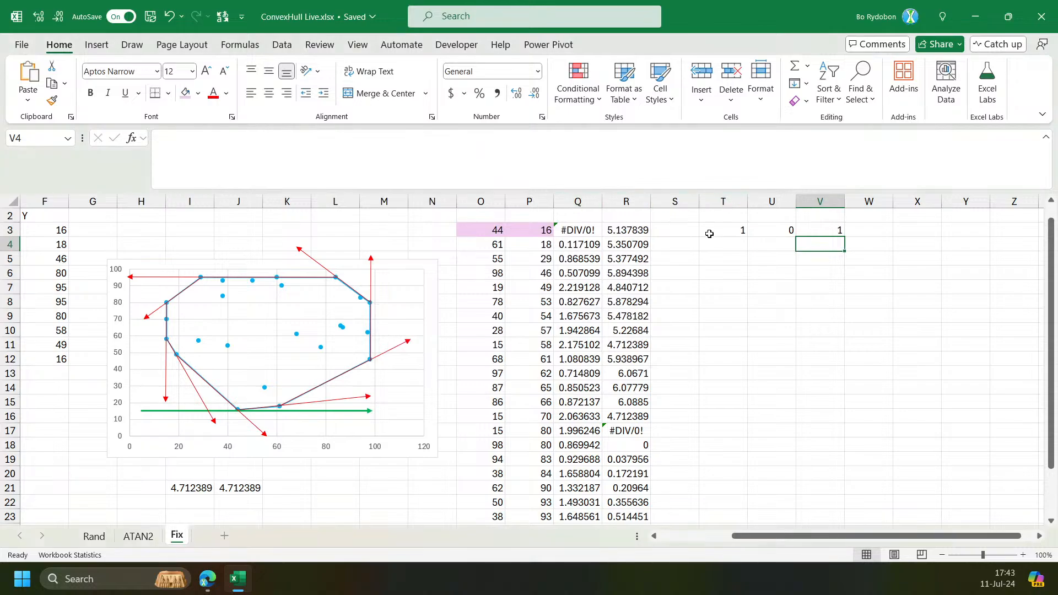
pyautogui.click(731, 229)
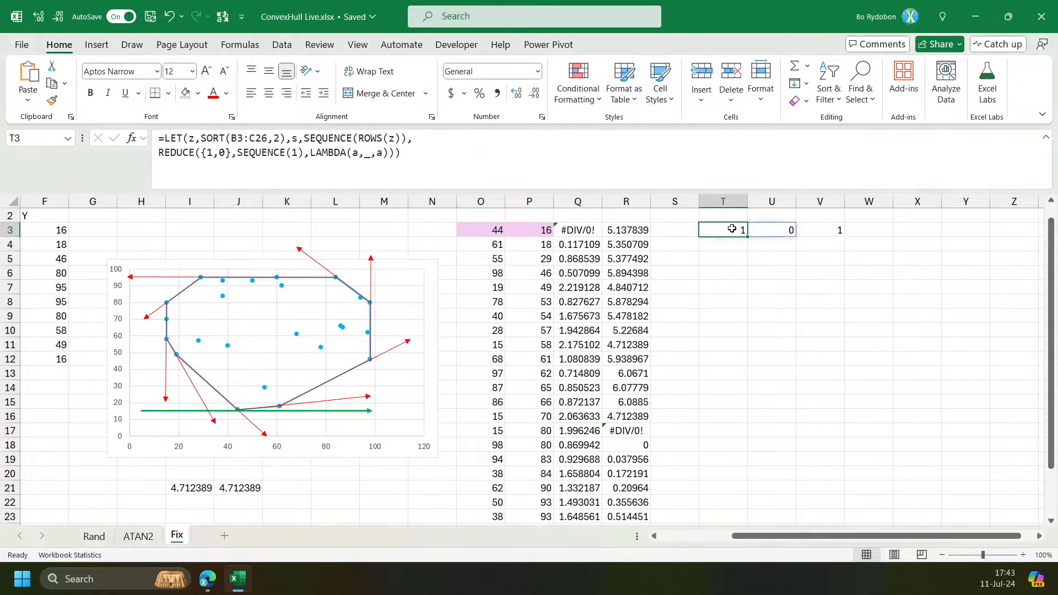
pyautogui.click(816, 232)
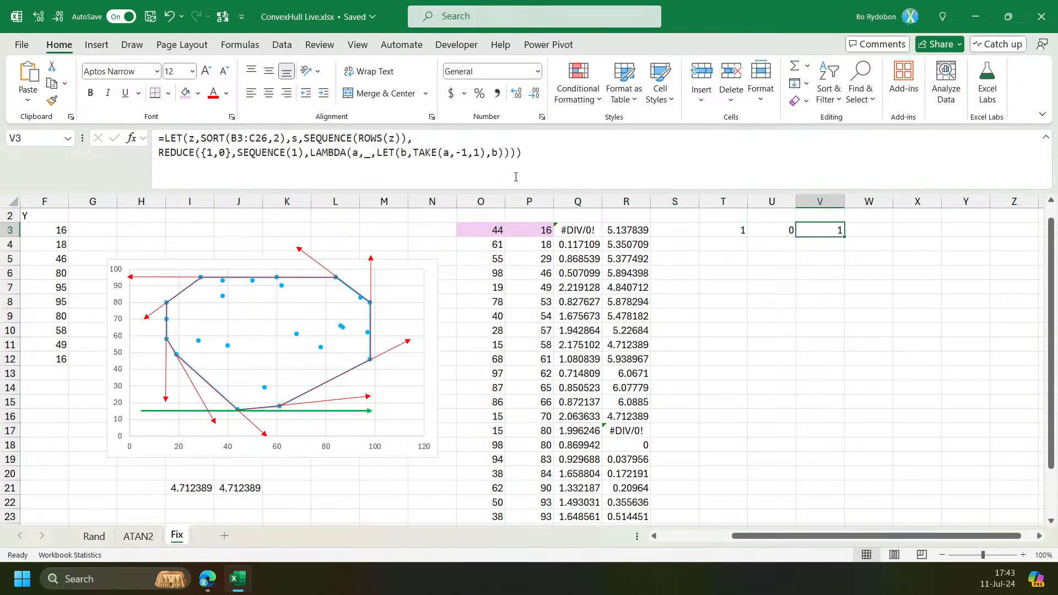
pyautogui.click(473, 153)
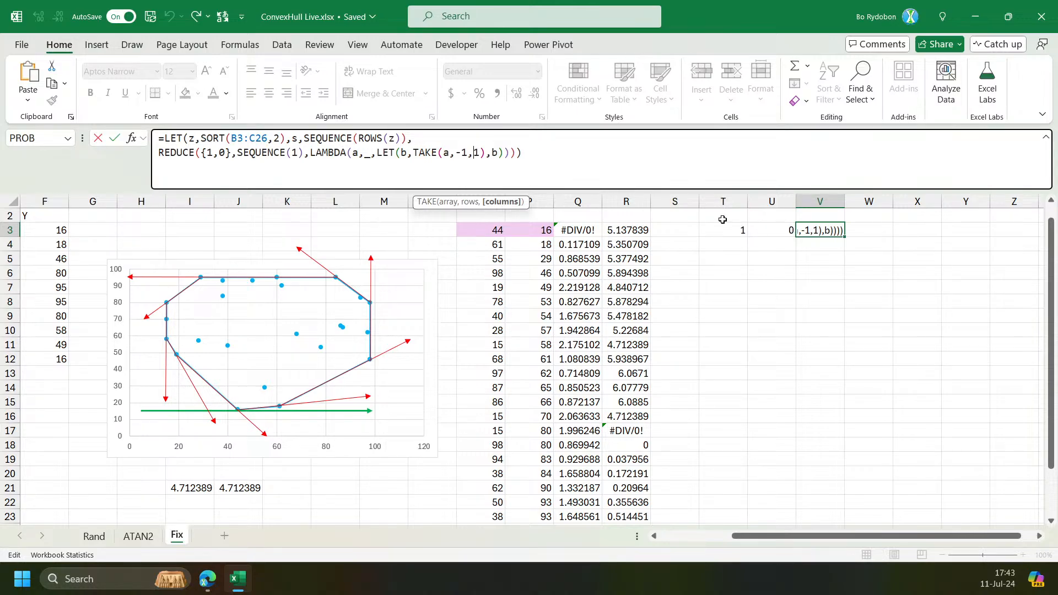
pyautogui.press('Escape')
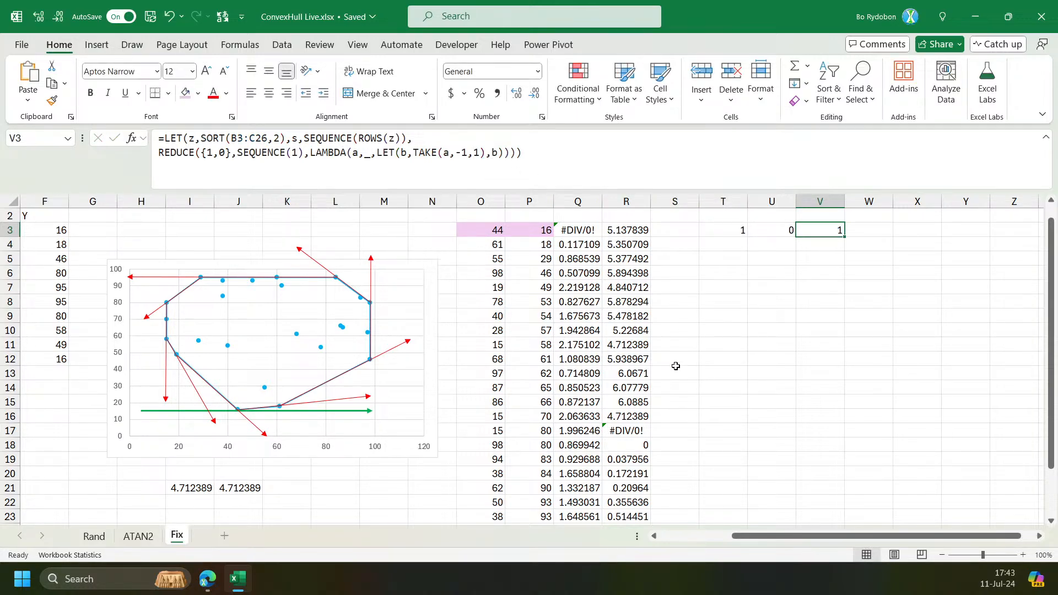
# Switch to the ATAN2 sheet and enter 315 in N18.
pyautogui.click(138, 535)
pyautogui.click(492, 359)
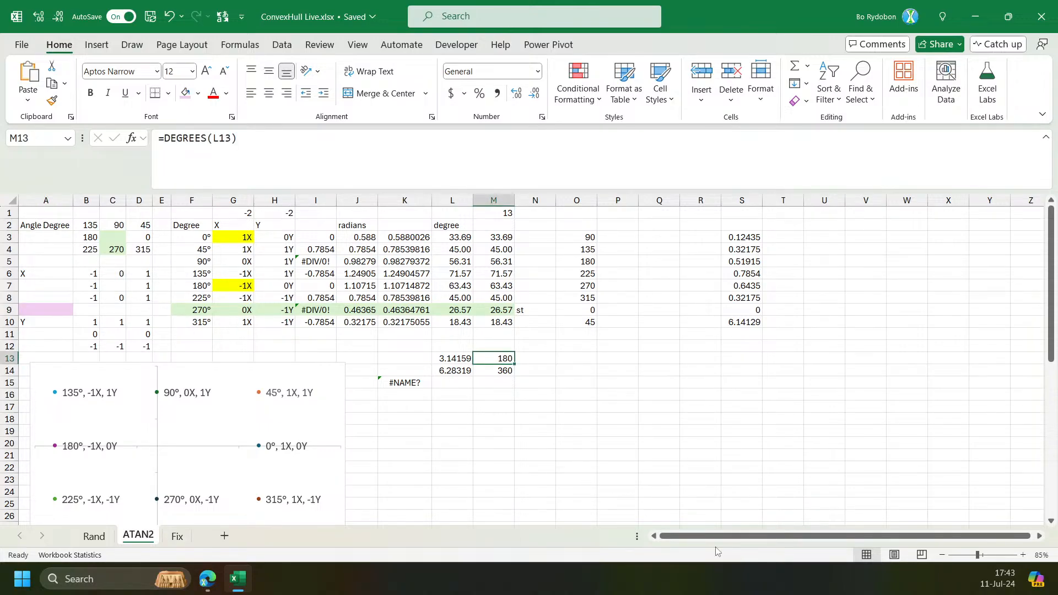
pyautogui.click(120, 285)
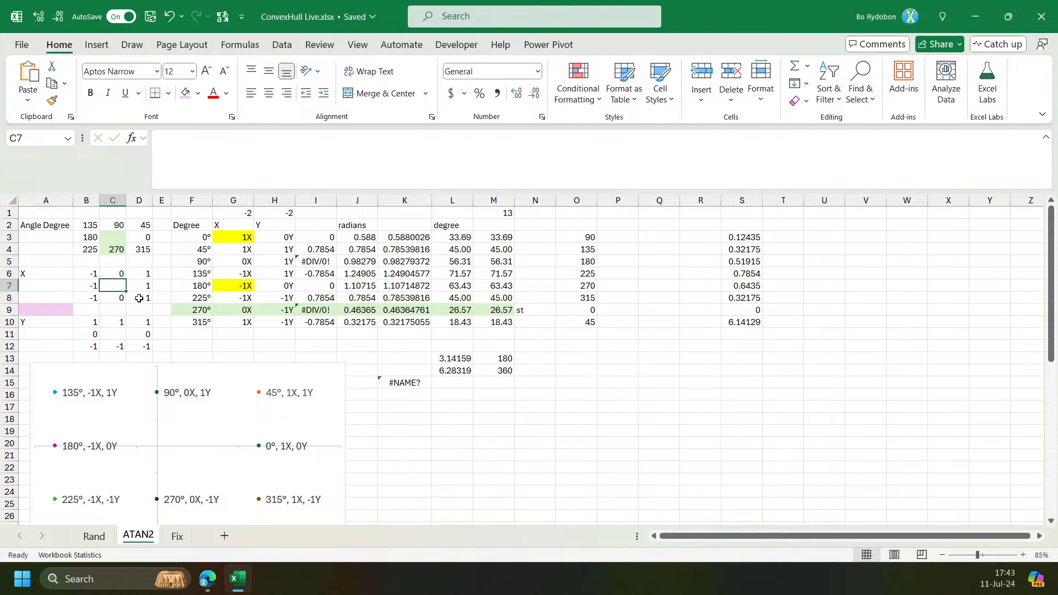
pyautogui.keyDown('ctrl'); pyautogui.click(139, 298); pyautogui.keyUp('ctrl')
pyautogui.click(527, 422)
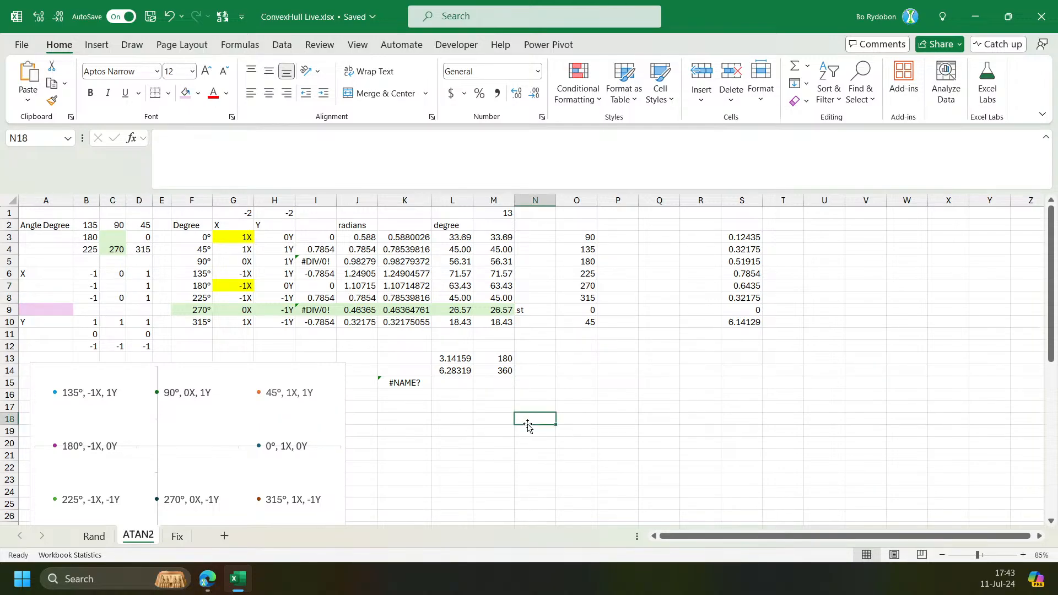
pyautogui.write('315')
pyautogui.press('Return')
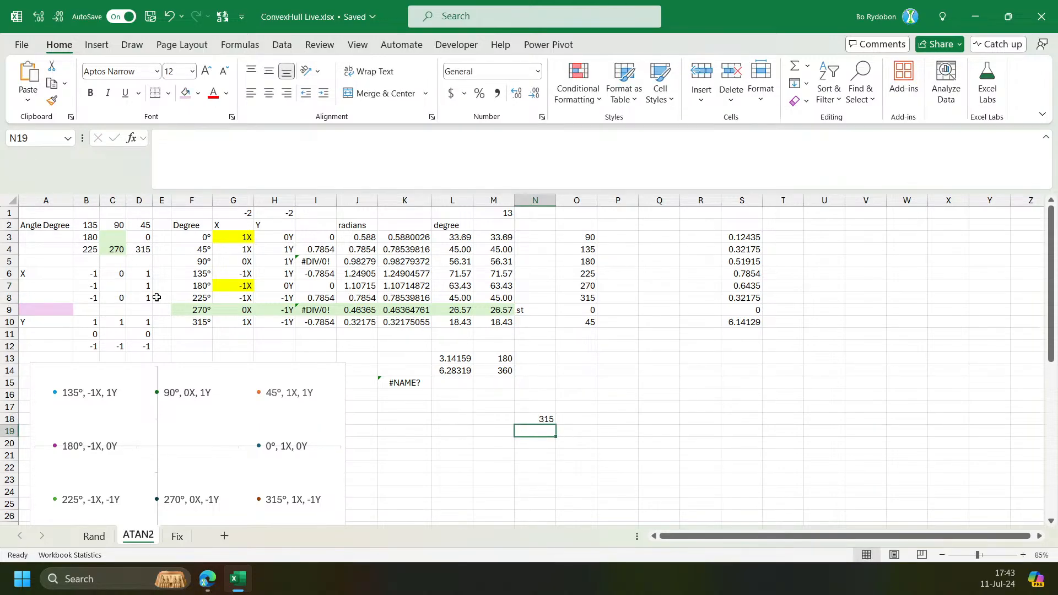
# Fill D6 and D8 with green.
pyautogui.click(117, 285)
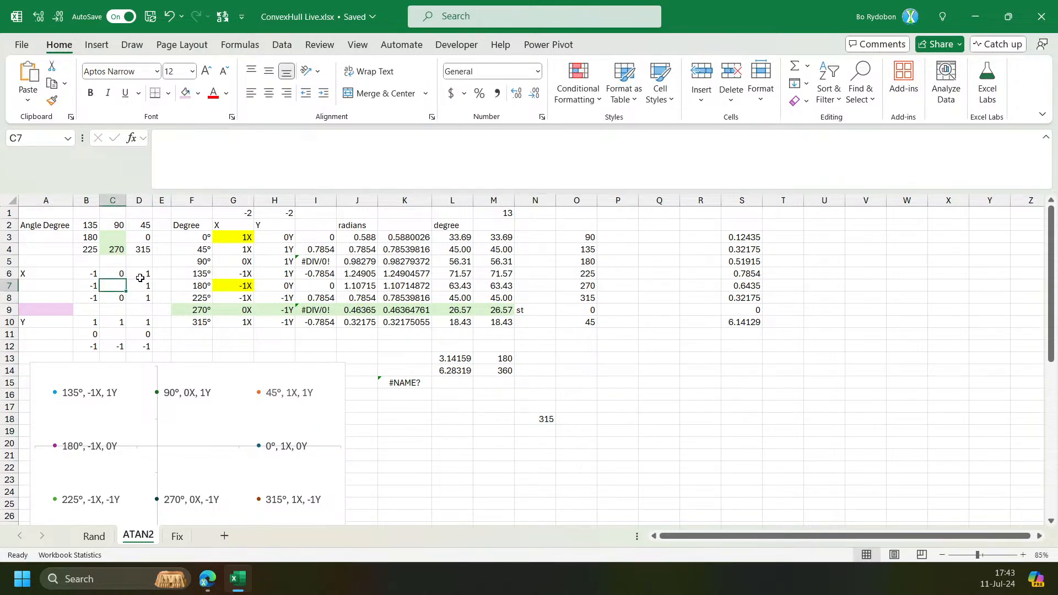
pyautogui.click(143, 227)
pyautogui.keyDown('shift'); pyautogui.click(113, 238); pyautogui.keyUp('shift')
pyautogui.click(112, 288)
pyautogui.keyDown('ctrl'); pyautogui.click(142, 274); pyautogui.keyUp('ctrl')
pyautogui.keyDown('ctrl'); pyautogui.click(138, 297); pyautogui.keyUp('ctrl')
pyautogui.click(198, 93)
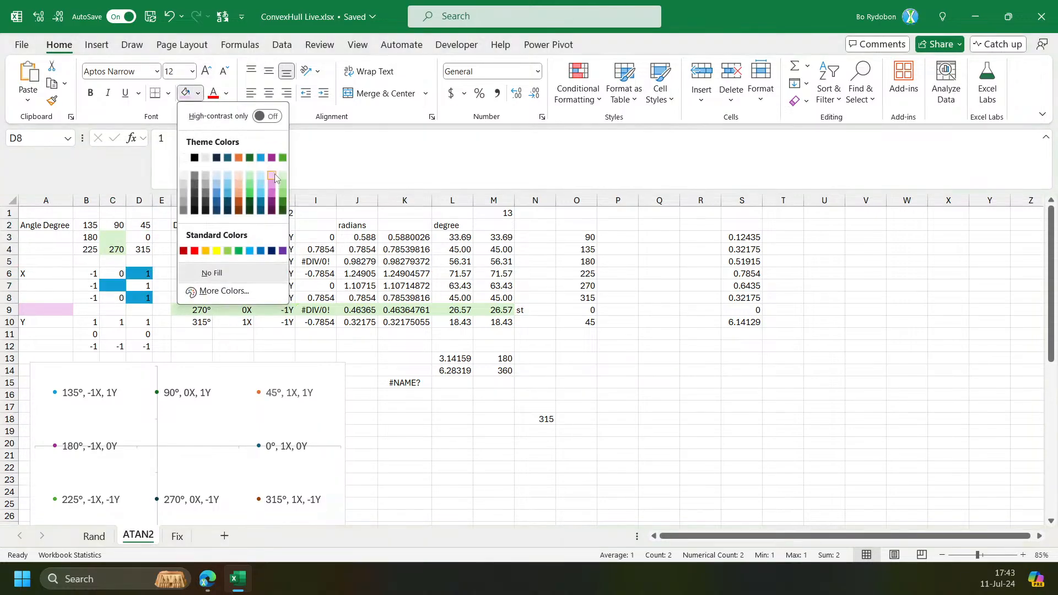
pyautogui.click(282, 186)
pyautogui.click(117, 295)
pyautogui.click(118, 285)
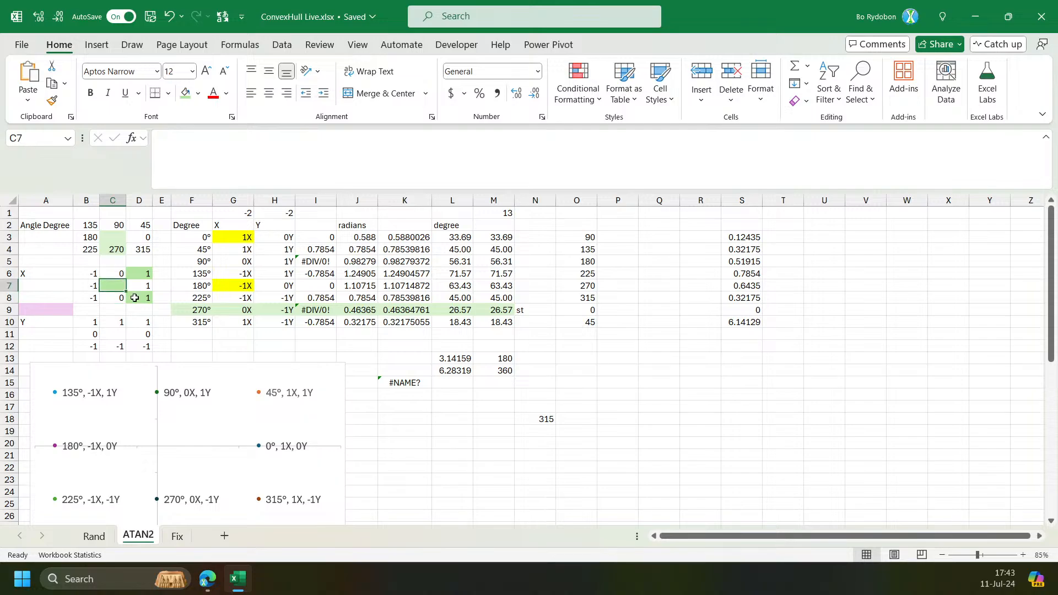
# Enter =F3:F10-F10 in P10 and move the cell up to P3.
pyautogui.click(541, 416)
pyautogui.click(640, 309)
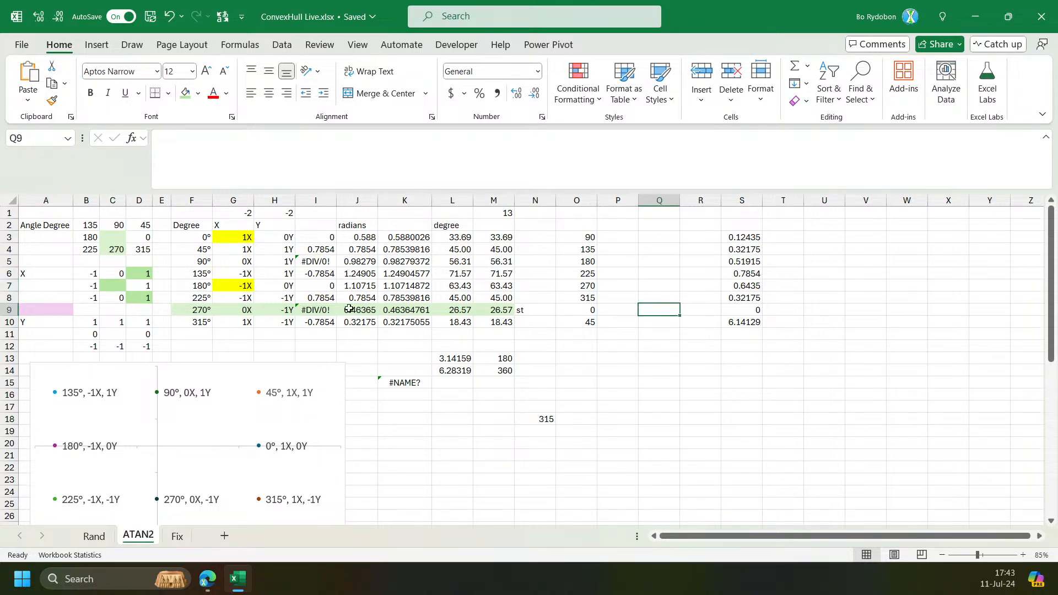
pyautogui.click(114, 288)
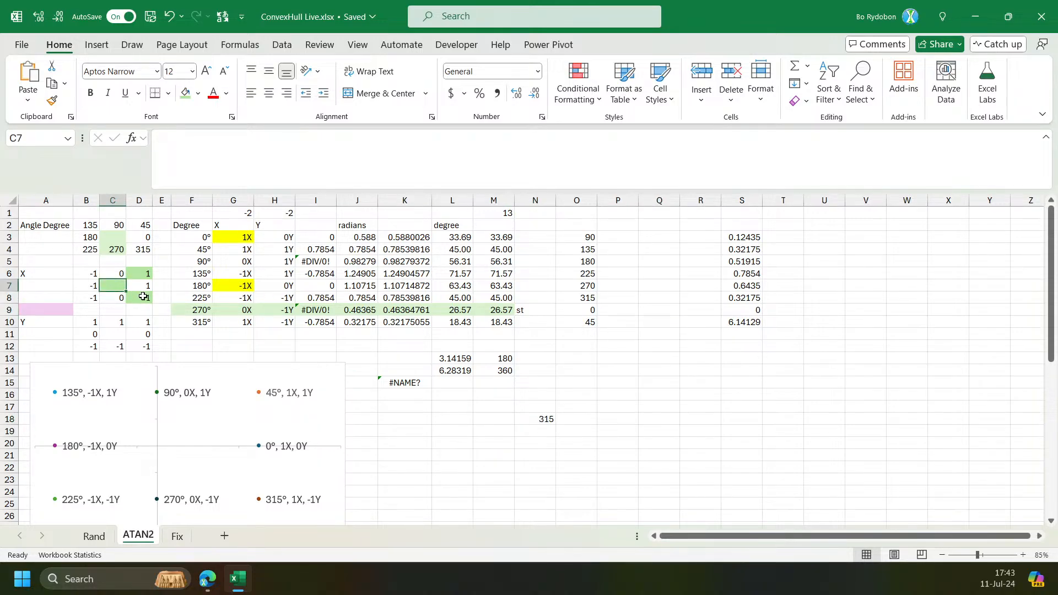
pyautogui.click(617, 326)
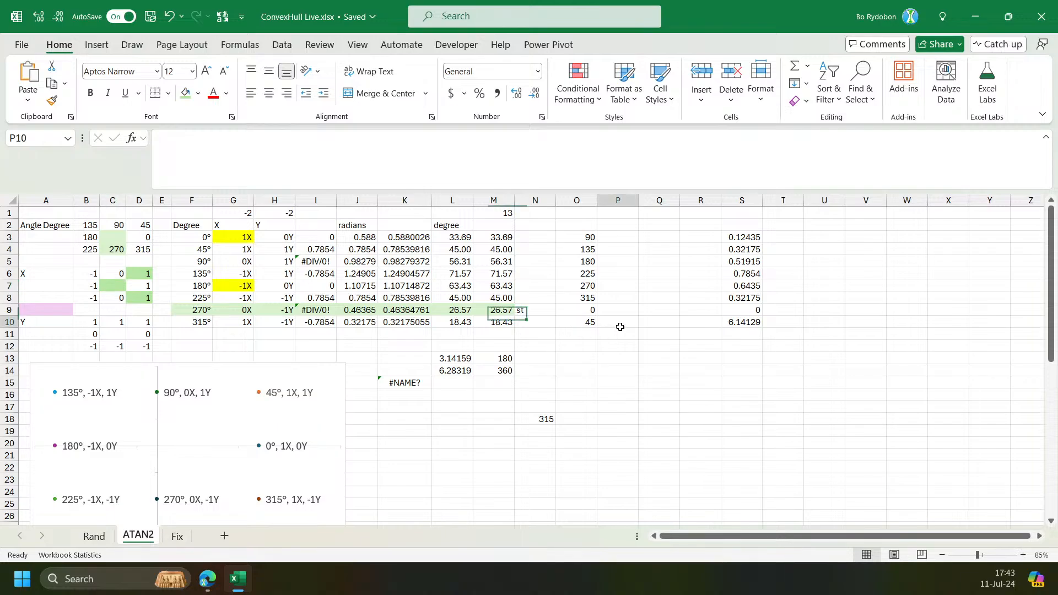
pyautogui.write('=')
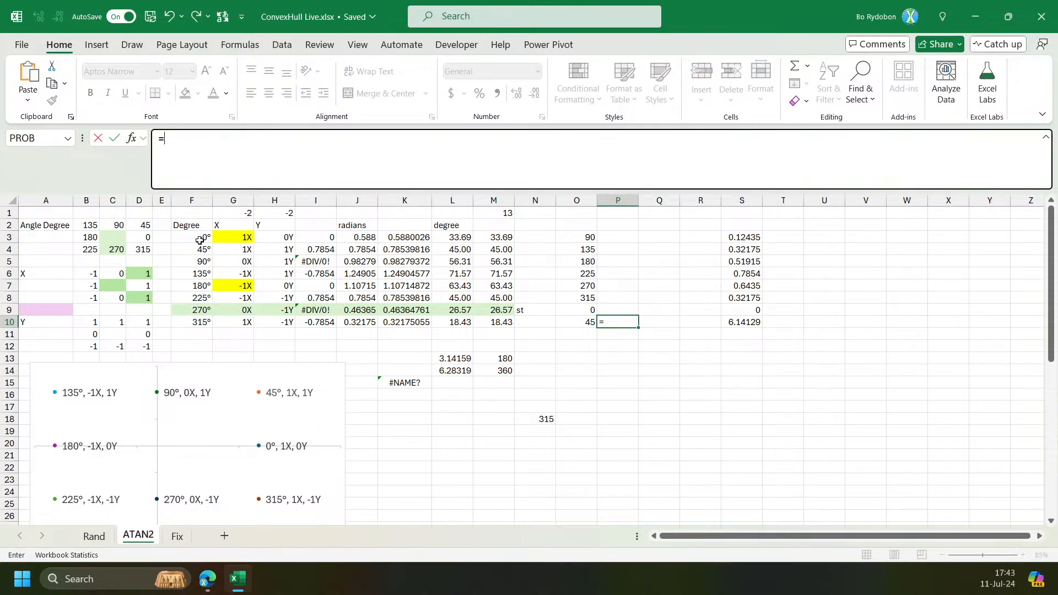
pyautogui.moveTo(207, 238); pyautogui.dragTo(198, 321)
pyautogui.write('-')
pyautogui.click(197, 321)
pyautogui.press('Return')
pyautogui.moveTo(637, 322); pyautogui.dragTo(638, 238)
pyautogui.click(624, 326)
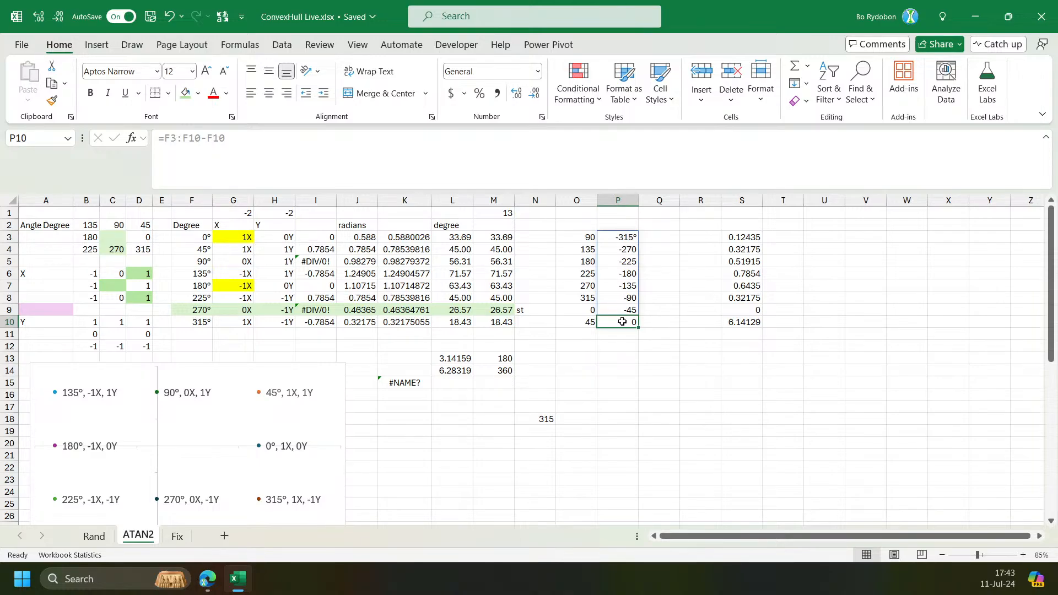
pyautogui.press('Return')
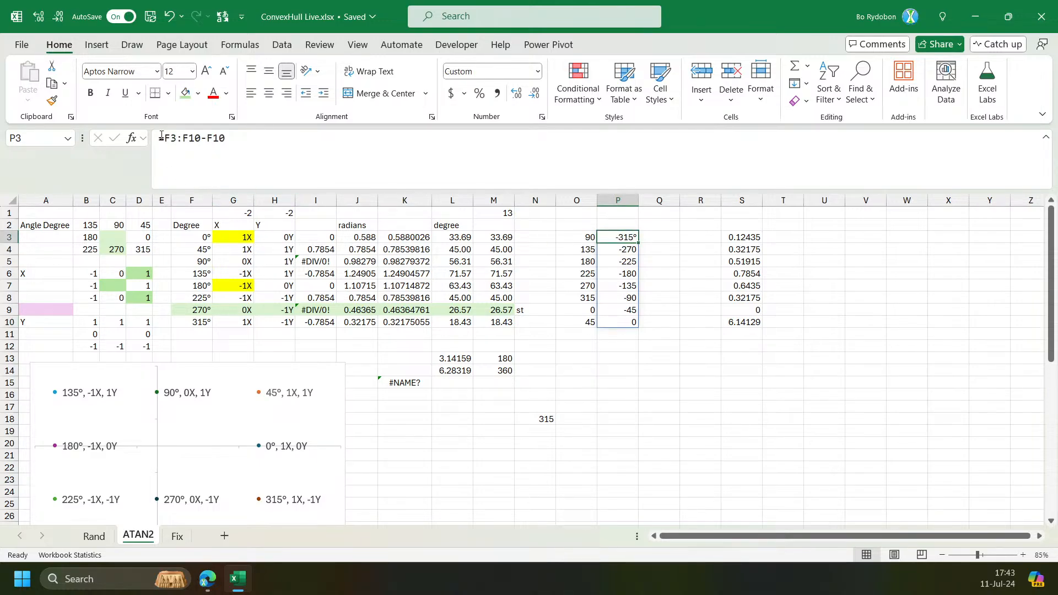
# Wrap P3's formula in MOD with divisor 360, making =MOD(F3:F10-F10,360).
pyautogui.click(163, 137)
pyautogui.write('mod(')
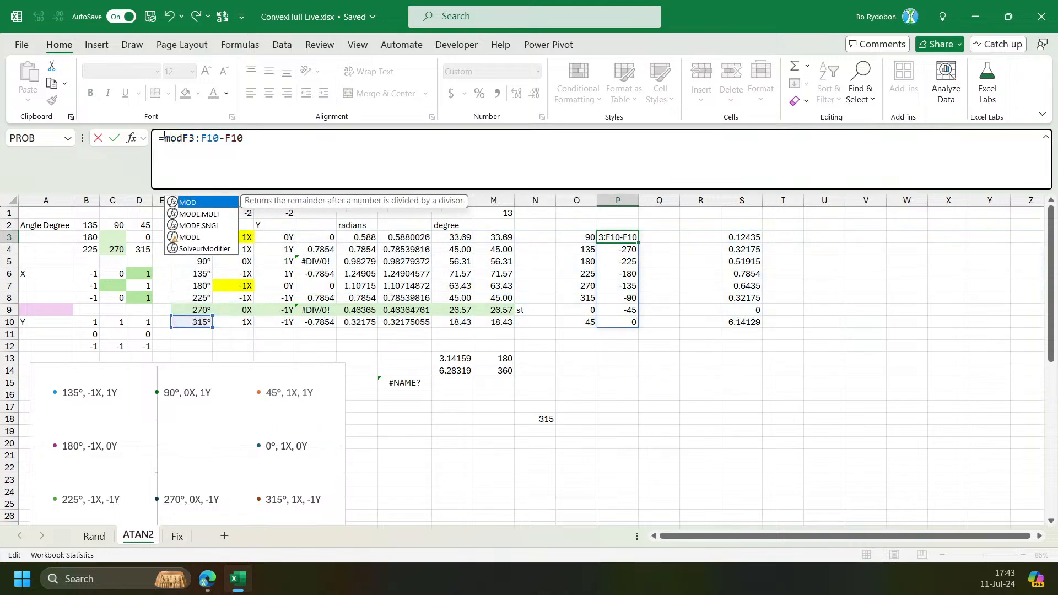
pyautogui.press('End')
pyautogui.write(',360)')
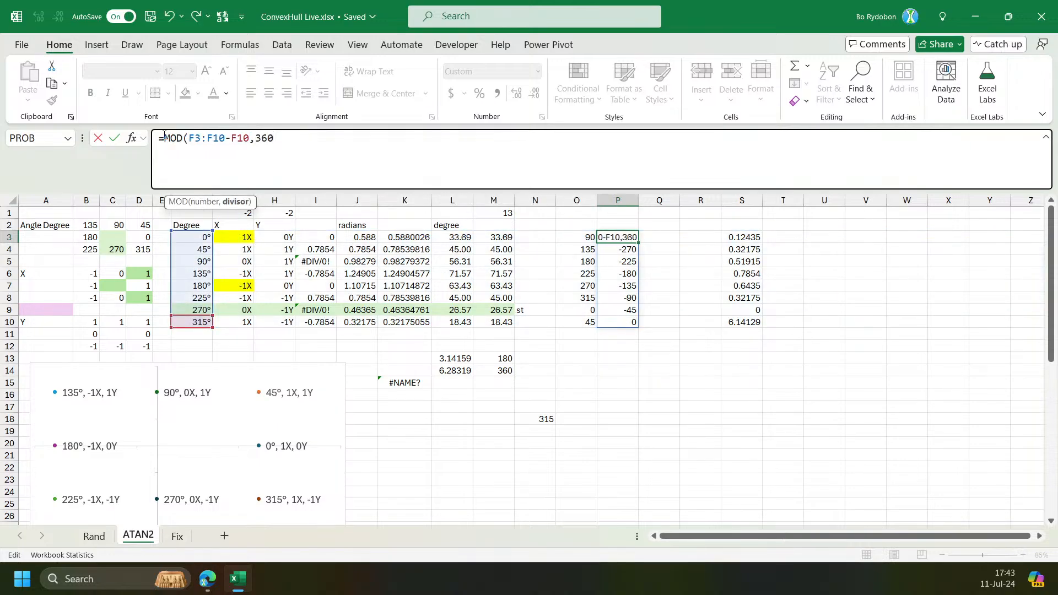
pyautogui.press('Return')
pyautogui.press('Up')
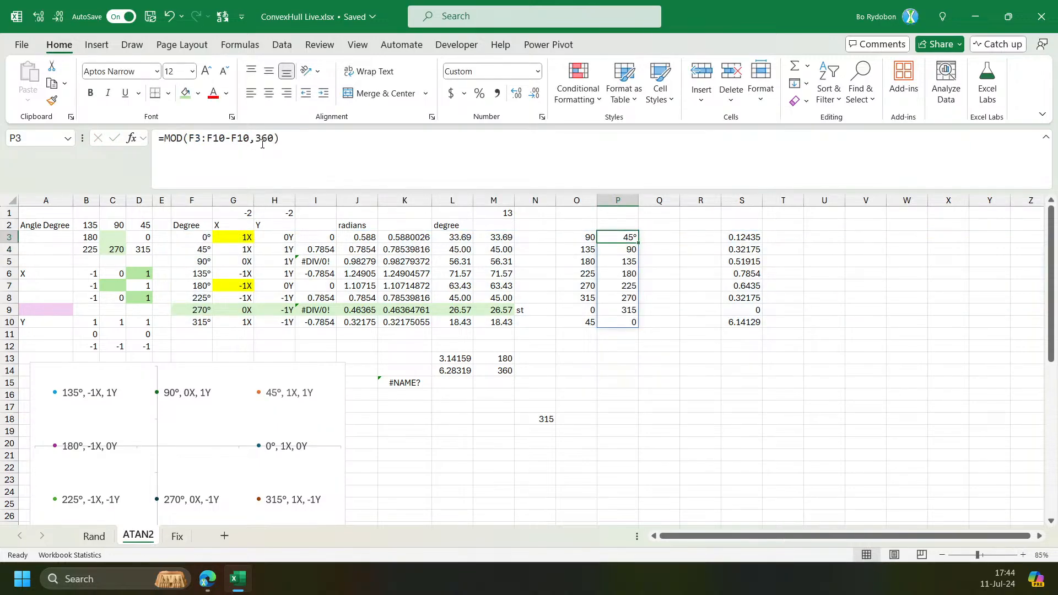
pyautogui.click(264, 140)
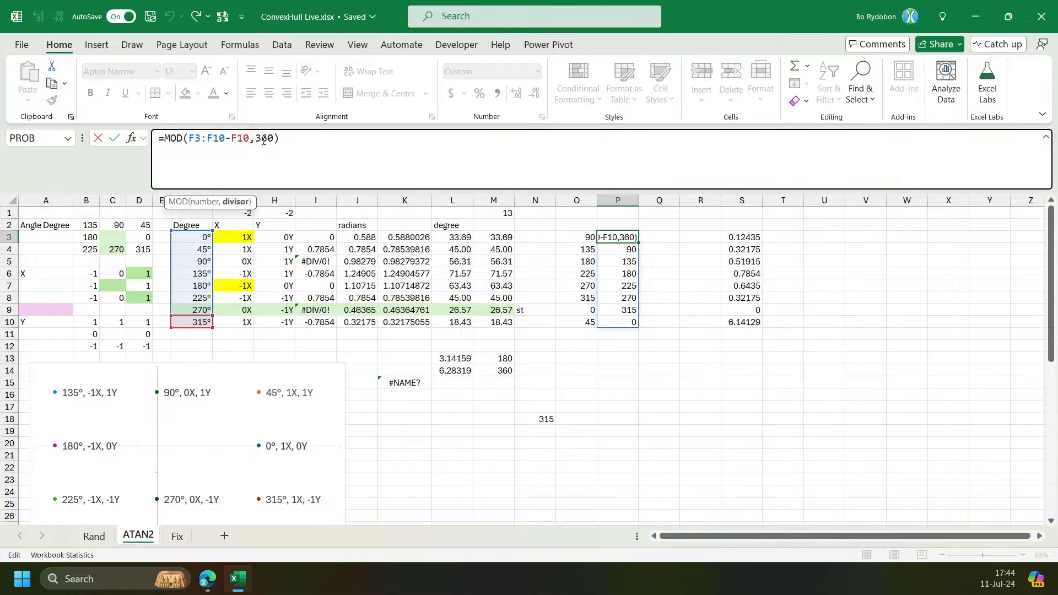
pyautogui.press('Escape')
pyautogui.click(630, 322)
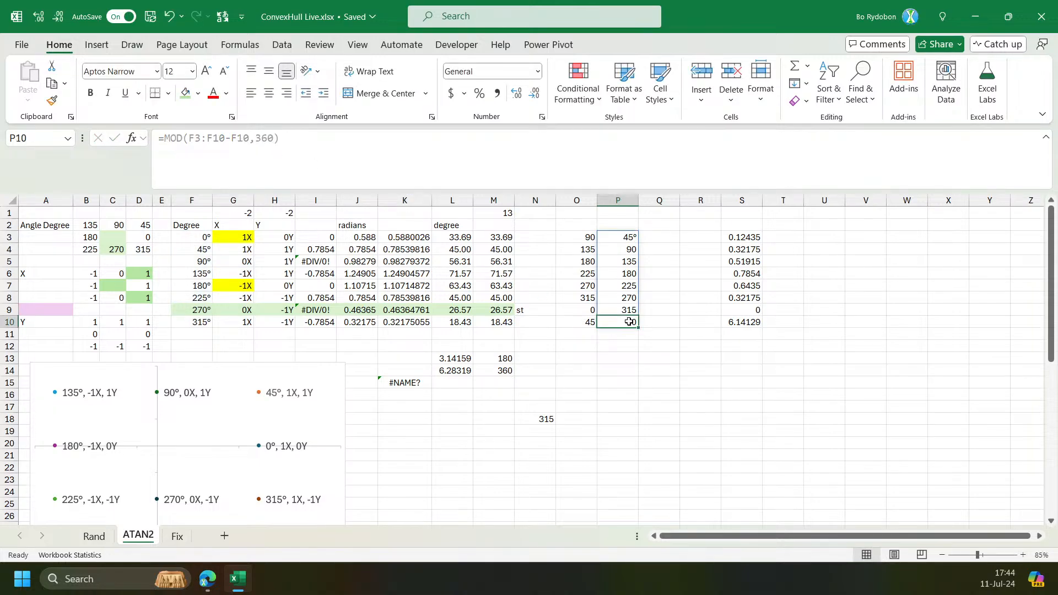
# Inspect the formulas in the Degree column and the MOD-wrapped angle column on the ATAN2 sheet.
pyautogui.click(197, 326)
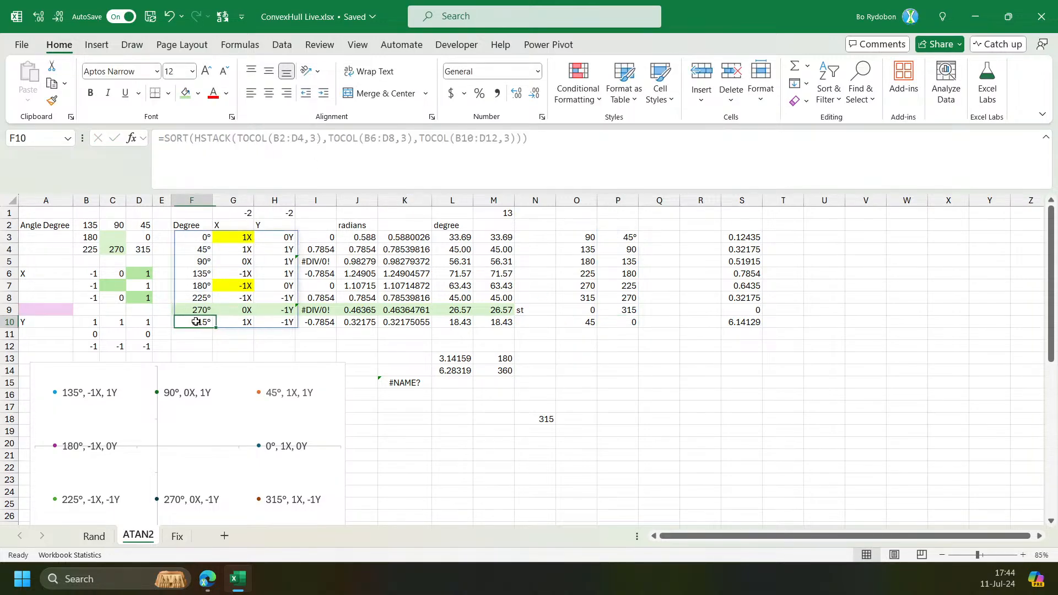
pyautogui.click(200, 236)
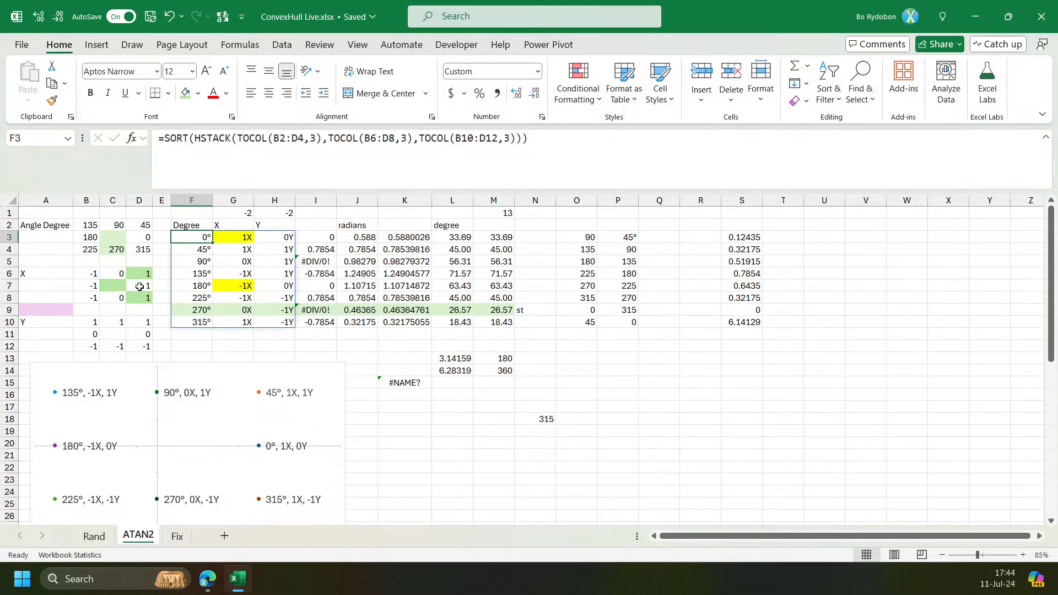
pyautogui.click(198, 249)
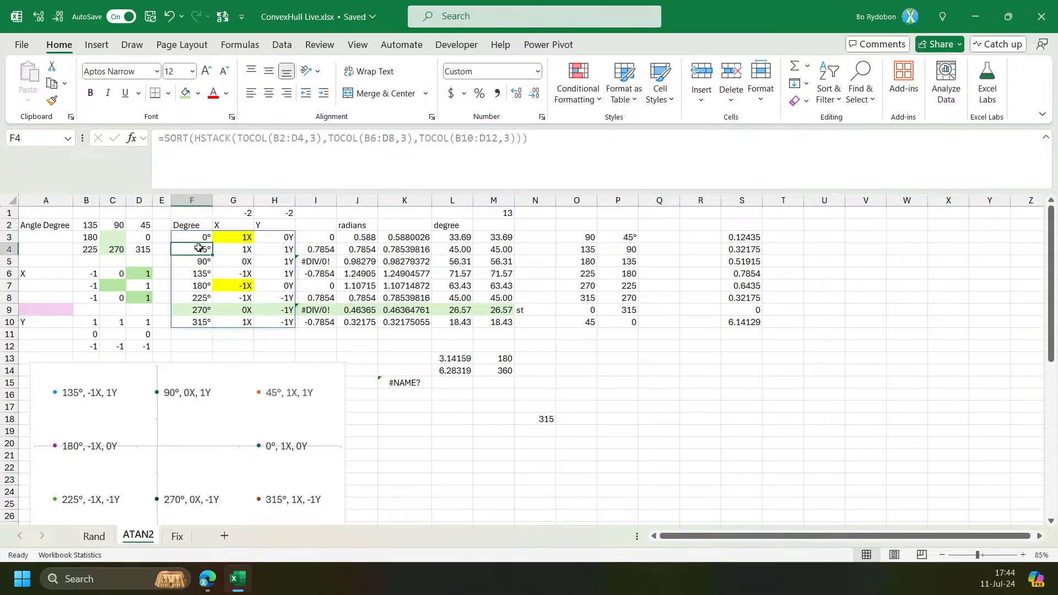
pyautogui.click(601, 251)
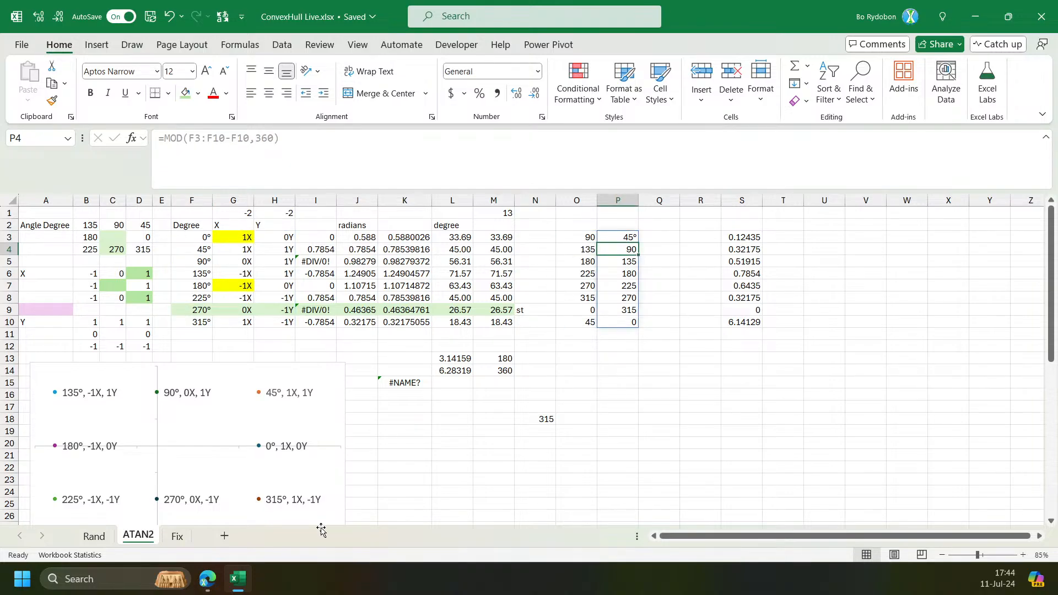
# On the Fix sheet, edit V3's LET formula, replacing the final b with a new line that starts defining variable m.
pyautogui.click(179, 535)
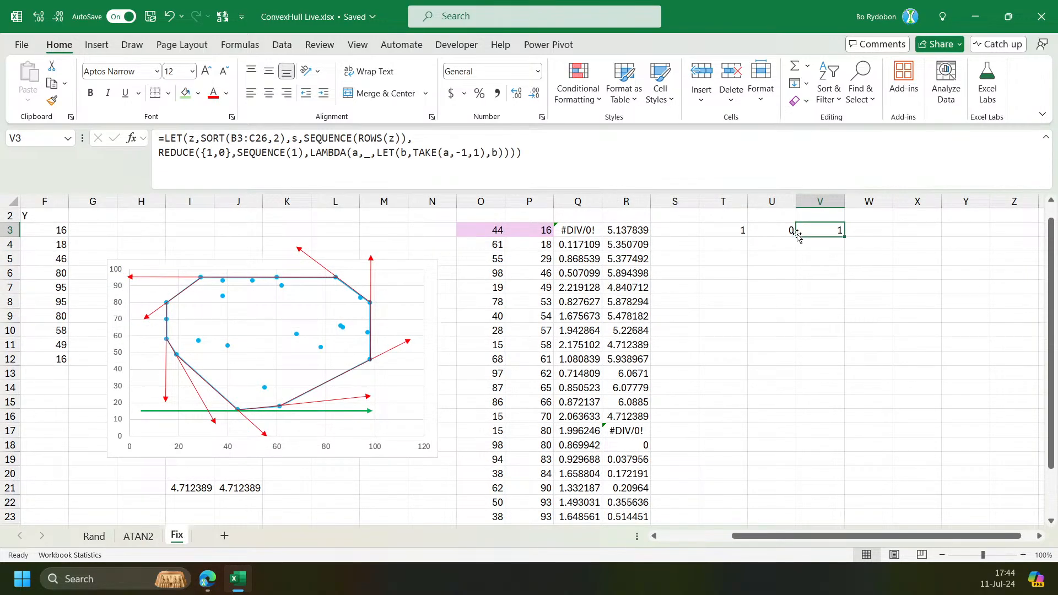
pyautogui.click(498, 158)
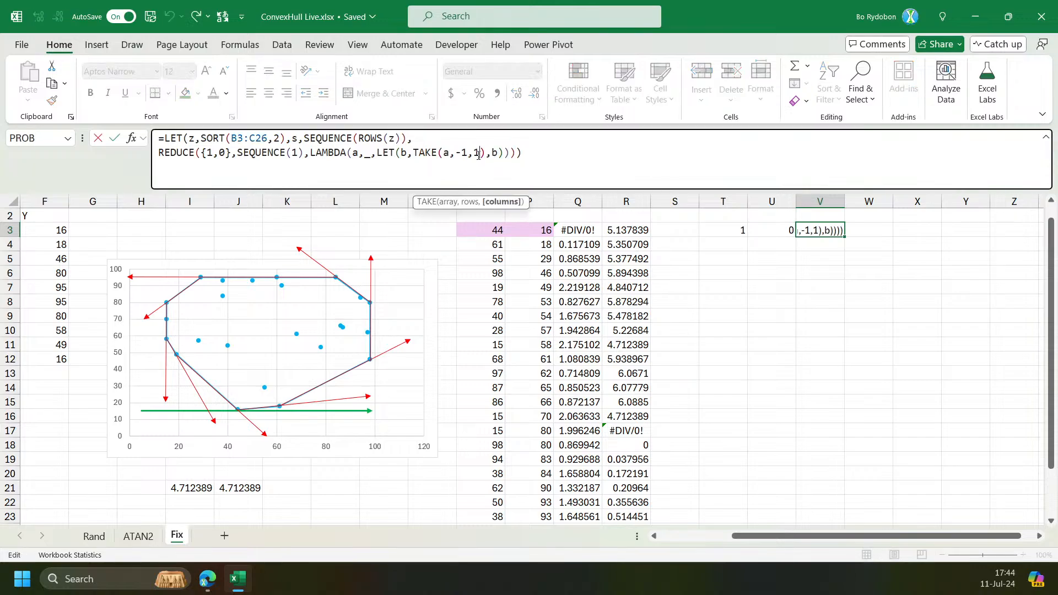
pyautogui.doubleClick(494, 153)
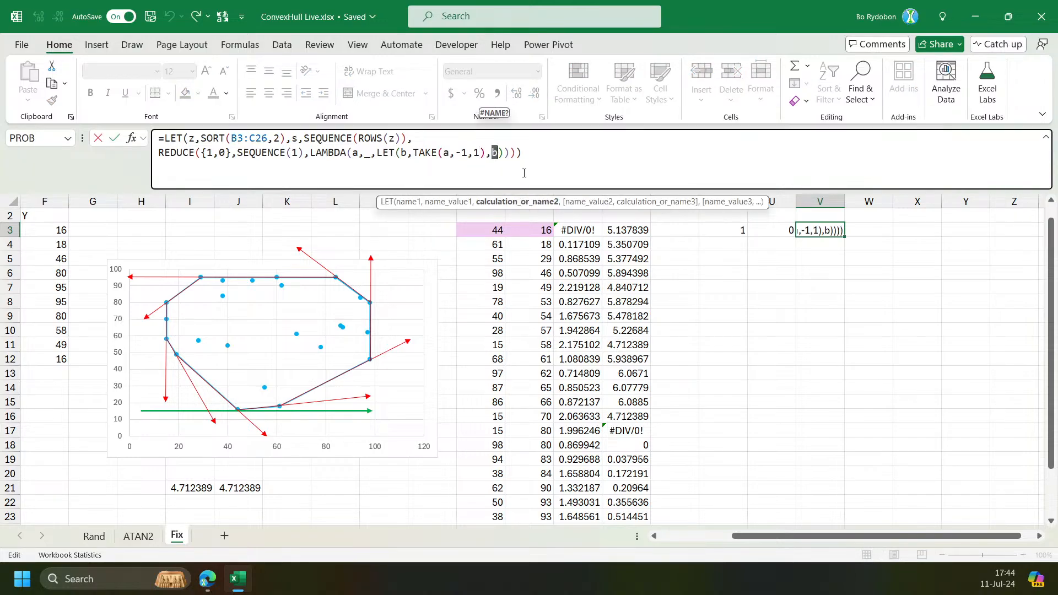
pyautogui.press('BackSpace')
pyautogui.hotkey('alt', 'Return')
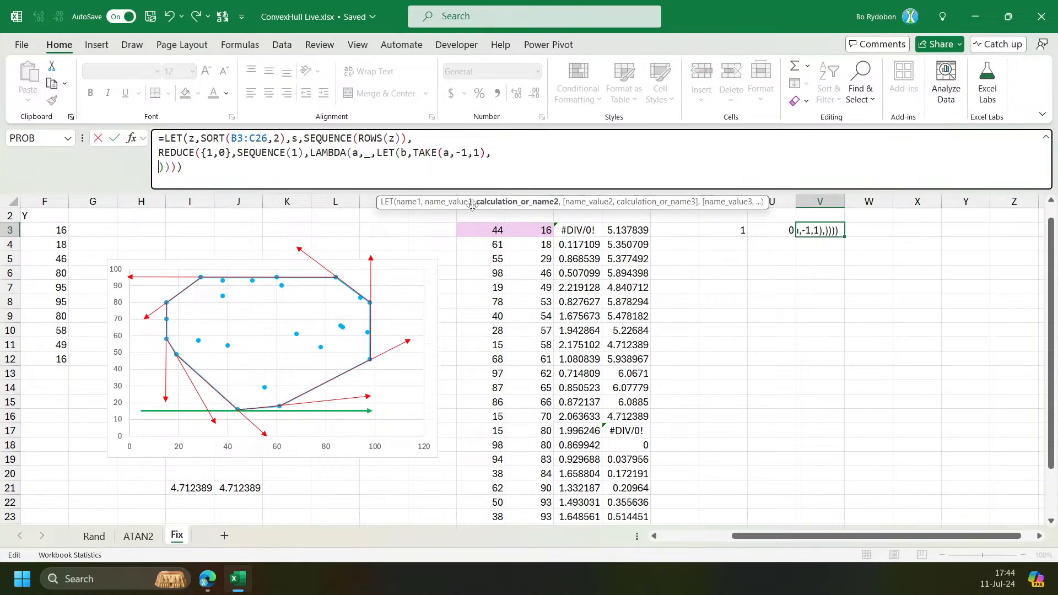
pyautogui.moveTo(472, 190); pyautogui.dragTo(485, 247)
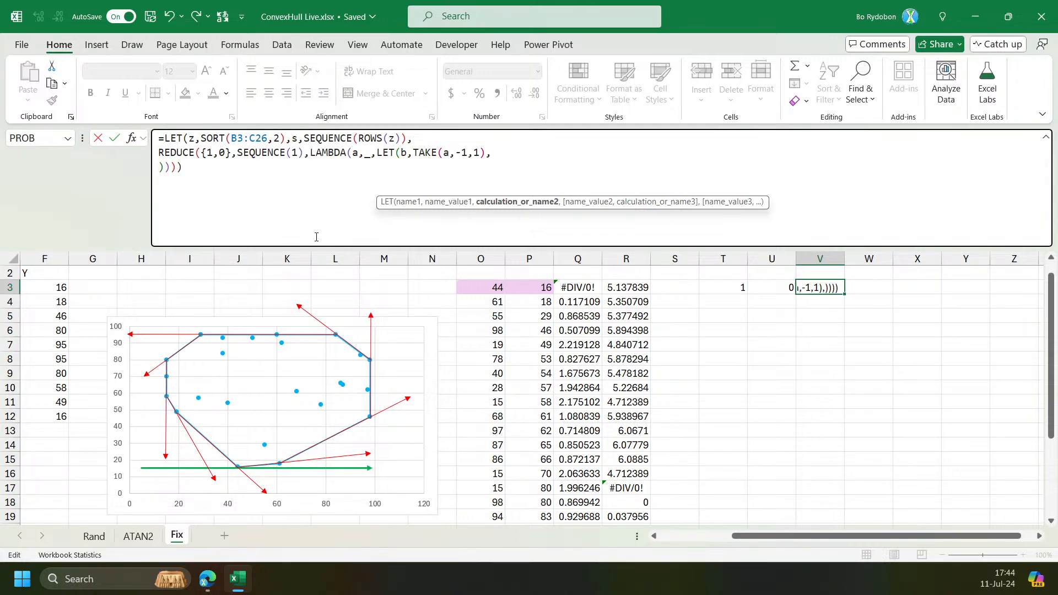
pyautogui.write('a')
pyautogui.press('BackSpace')
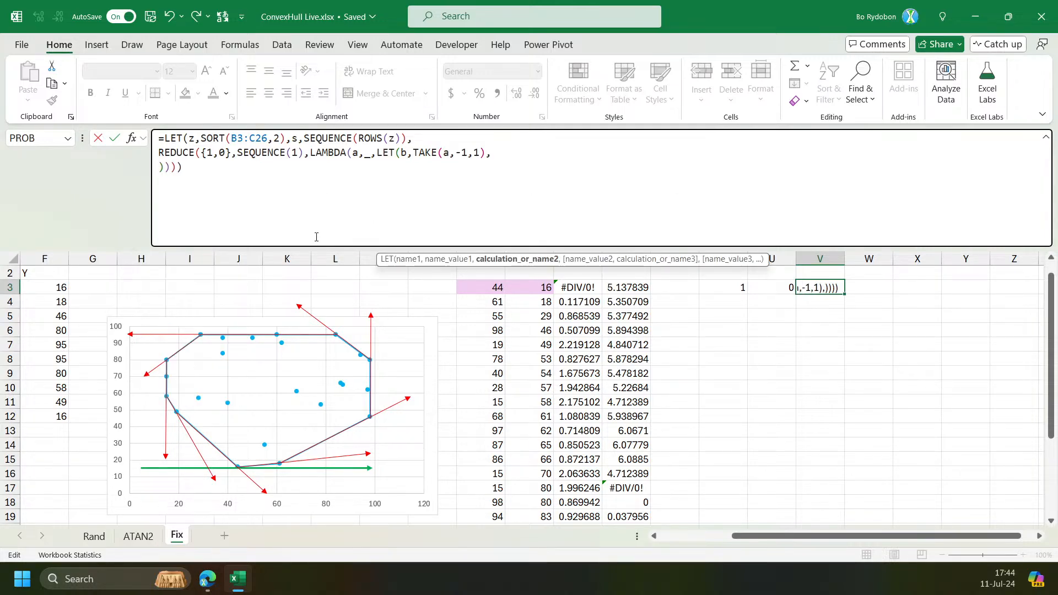
pyautogui.write('m,a')
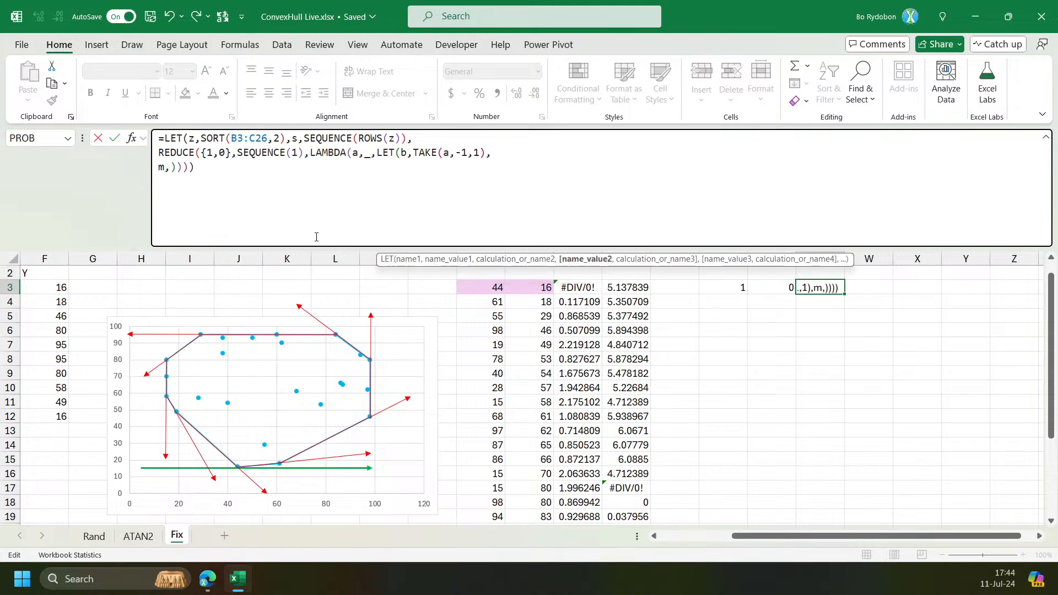
pyautogui.write('t')
# Set m to ATAN2 with INDEX(z,s,1)-INDEX(z,b,1) as the x difference.
pyautogui.press('Tab')
pyautogui.press('BackSpace')
pyautogui.write('2(')
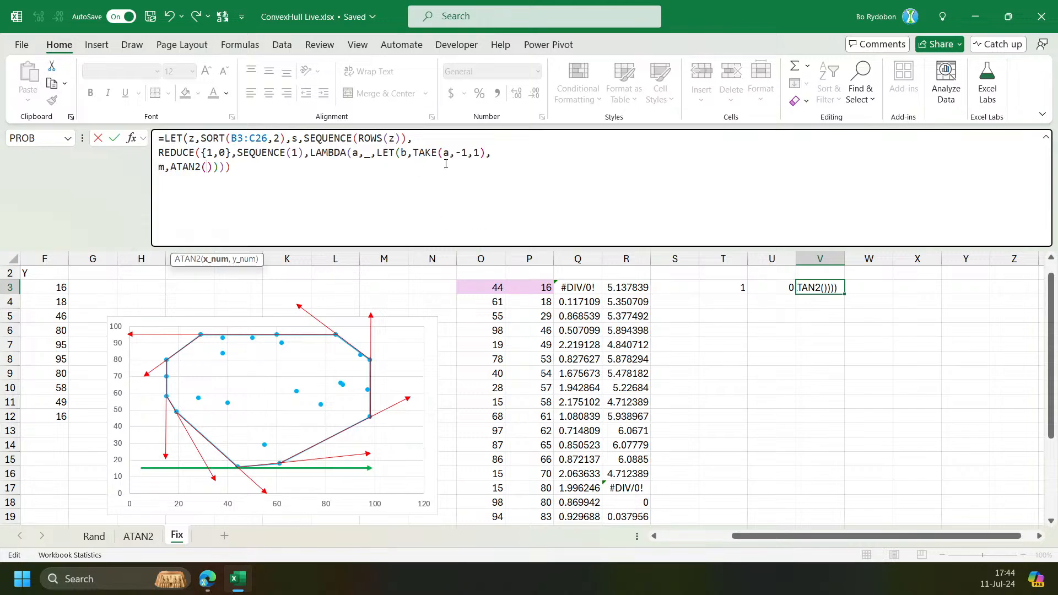
pyautogui.write('inde')
pyautogui.press('Tab')
pyautogui.write('s,z')
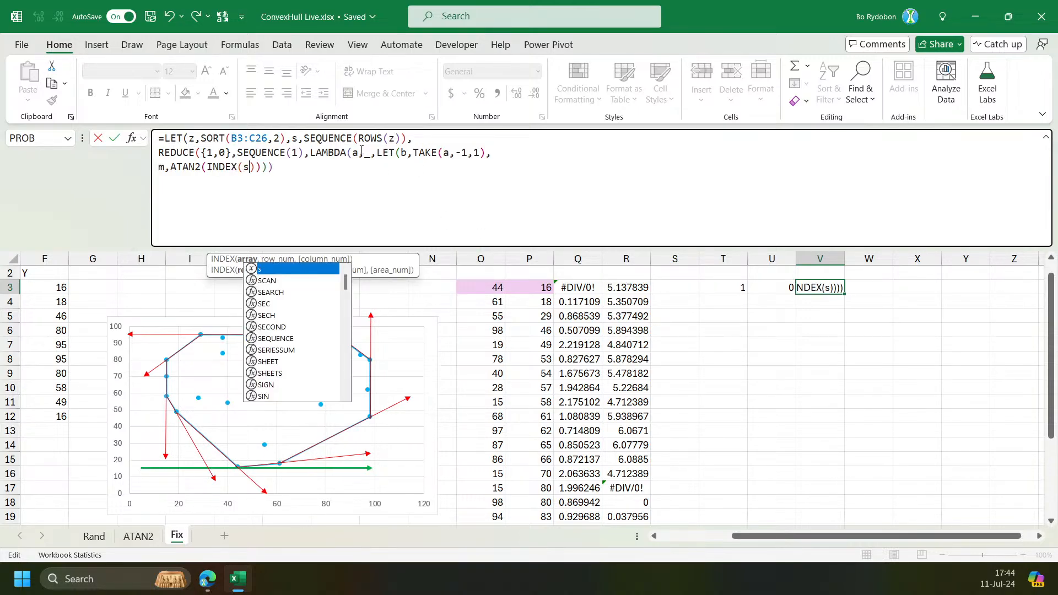
pyautogui.press('BackSpace')
pyautogui.press('BackSpace')
pyautogui.press('BackSpace')
pyautogui.write('z,s,1')
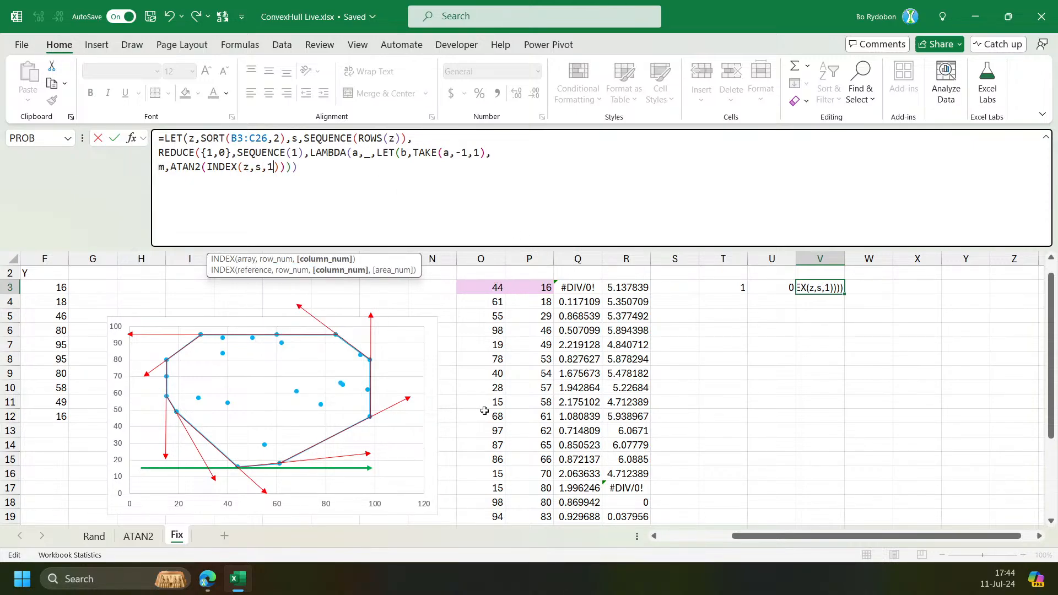
pyautogui.press('Right')
pyautogui.write('-')
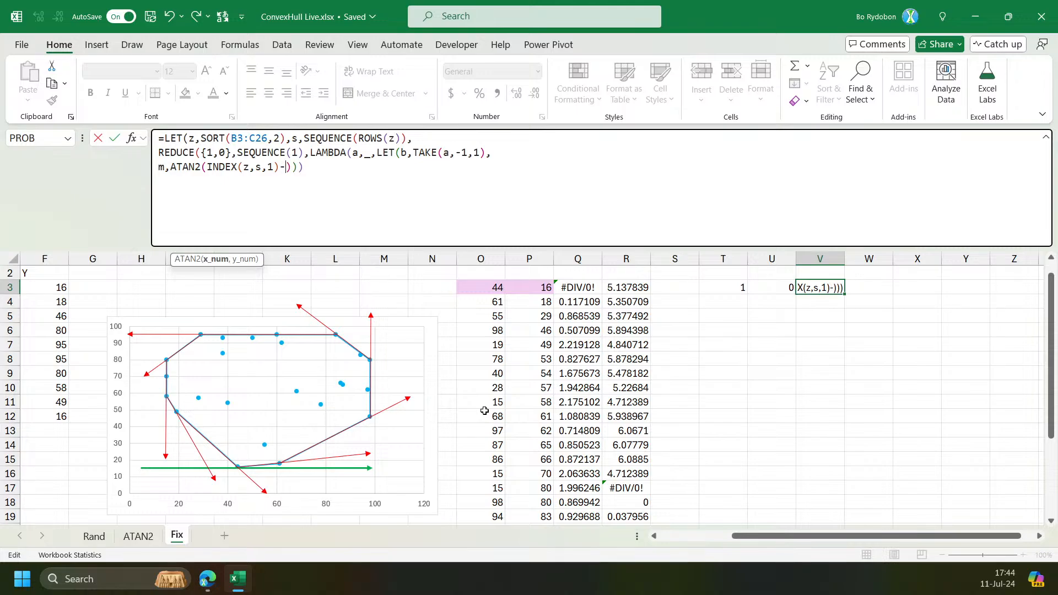
pyautogui.write('INDEX(z,')
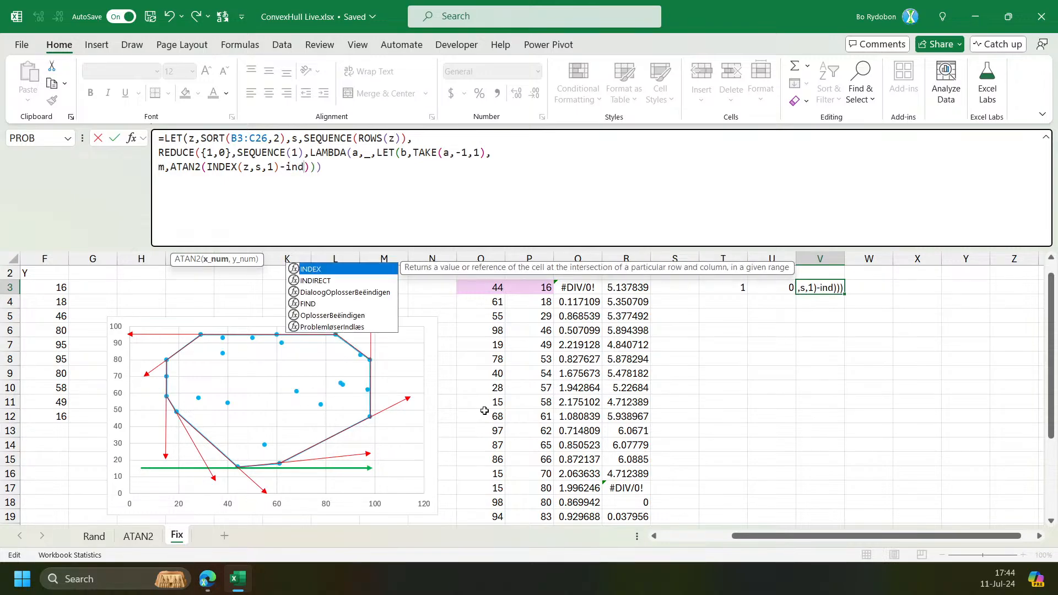
pyautogui.write('b')
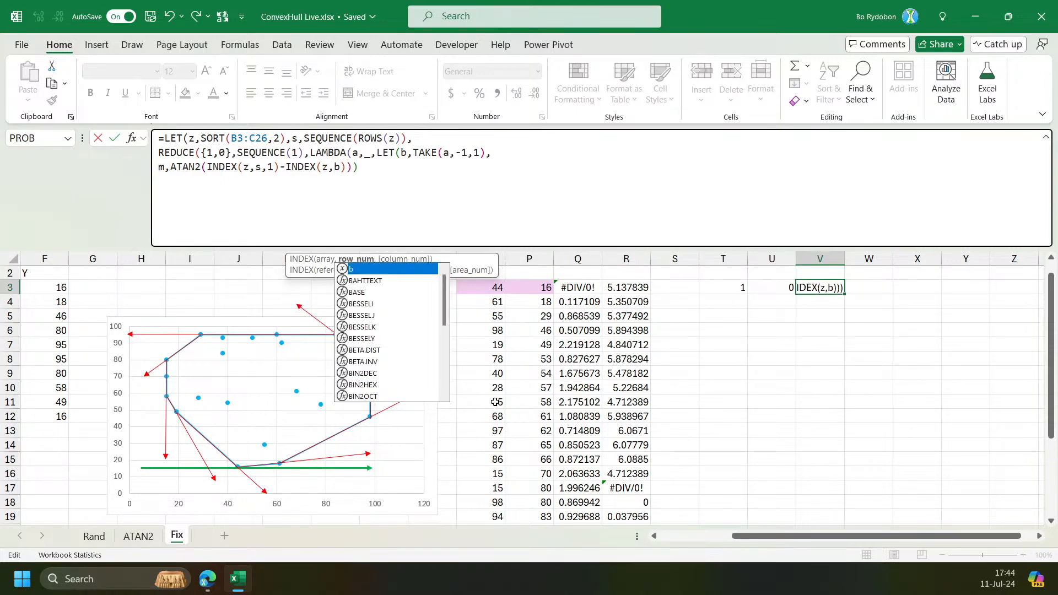
pyautogui.write(',1)')
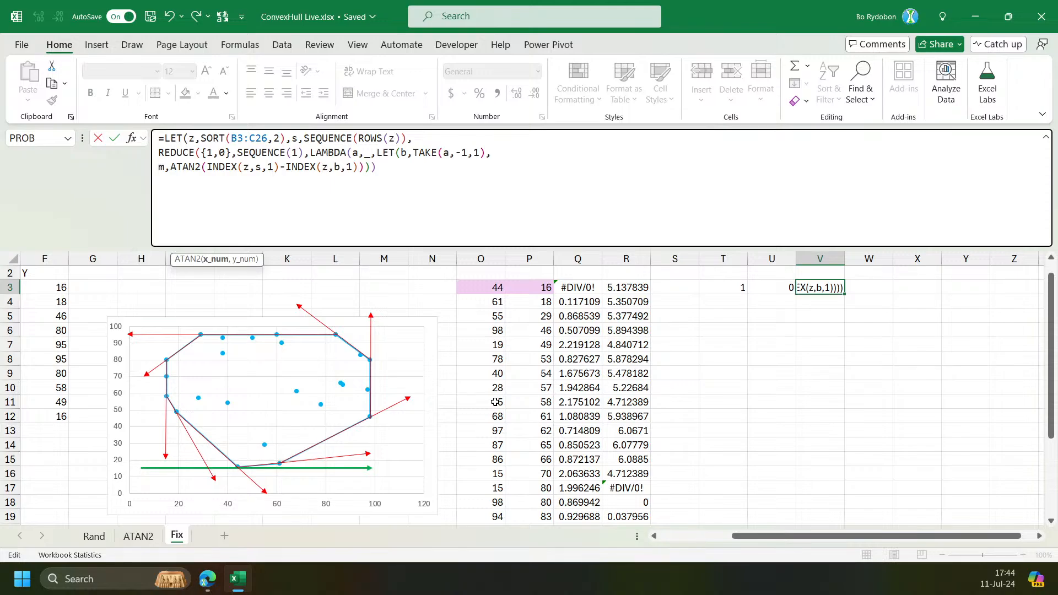
pyautogui.press('Right')
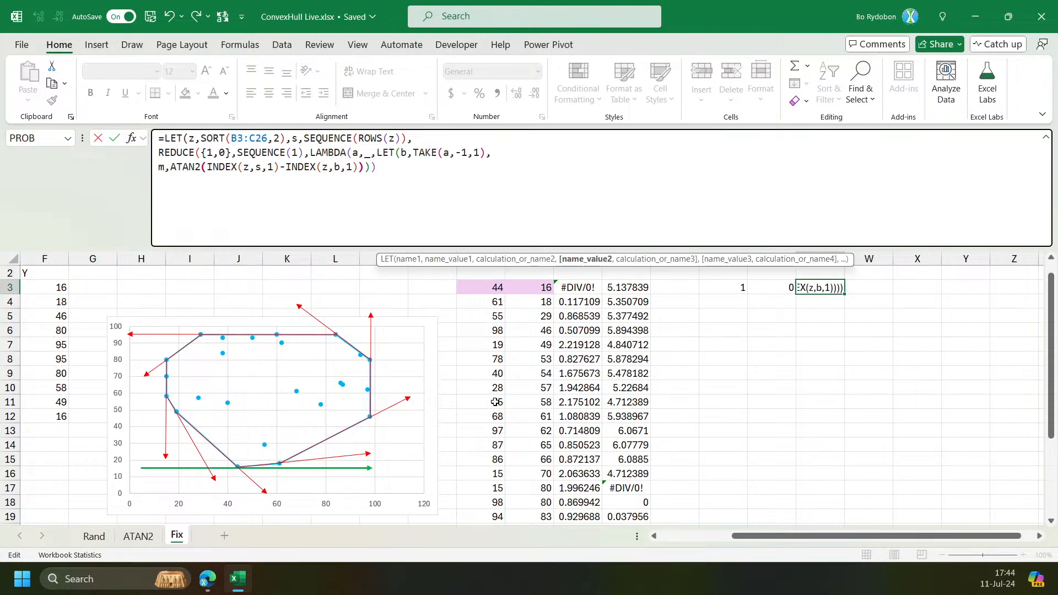
pyautogui.press('Left')
pyautogui.write(',')
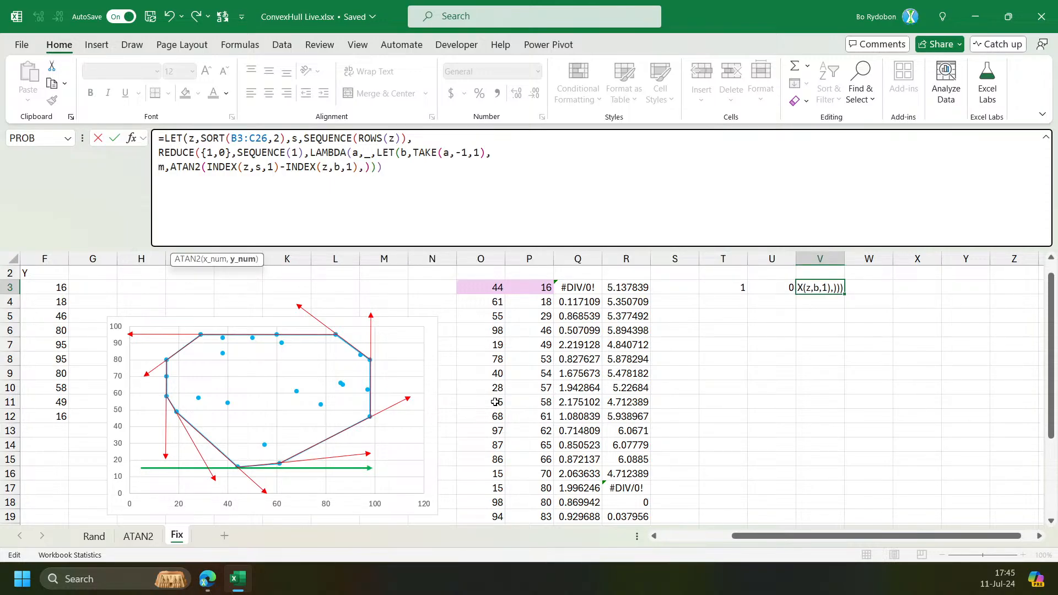
# Add INDEX(z,s,2)-INDEX(z,b,2) as ATAN2's y difference, return m, and commit the formula.
pyautogui.click(223, 263)
pyautogui.hotkey('ctrl', 'c')
pyautogui.click(364, 167)
pyautogui.hotkey('ctrl', 'v')
pyautogui.click(431, 167)
pyautogui.press('BackSpace')
pyautogui.write('2')
pyautogui.press('Right')
pyautogui.press('Right')
pyautogui.press('Right')
pyautogui.press('Right')
pyautogui.press('Right')
pyautogui.press('Right')
pyautogui.press('Right')
pyautogui.press('Right')
pyautogui.press('Right')
pyautogui.press('Right')
pyautogui.press('Right')
pyautogui.press('Right')
pyautogui.press('Right')
pyautogui.press('BackSpace')
pyautogui.write('2')
pyautogui.press('Right')
pyautogui.press('Right')
pyautogui.press('Right')
pyautogui.press('Left')
pyautogui.press('Left')
pyautogui.press('Right')
pyautogui.write(',m')
pyautogui.press('Return')
pyautogui.press('Return')
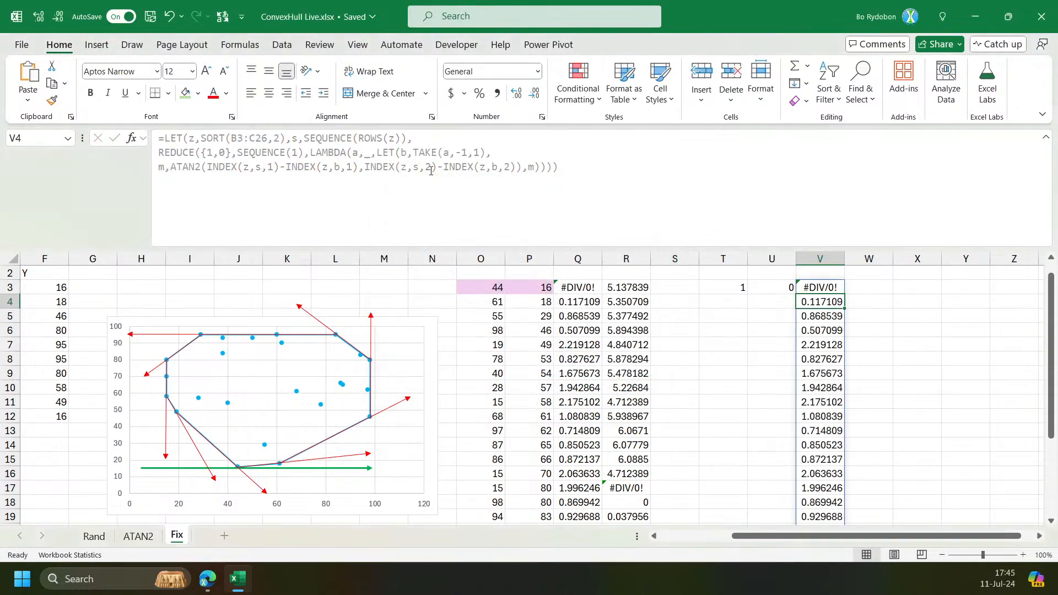
# Compare V3's spilled angle results with the ATAN2 values in column Q.
pyautogui.press('Up')
pyautogui.moveTo(572, 290); pyautogui.dragTo(578, 373)
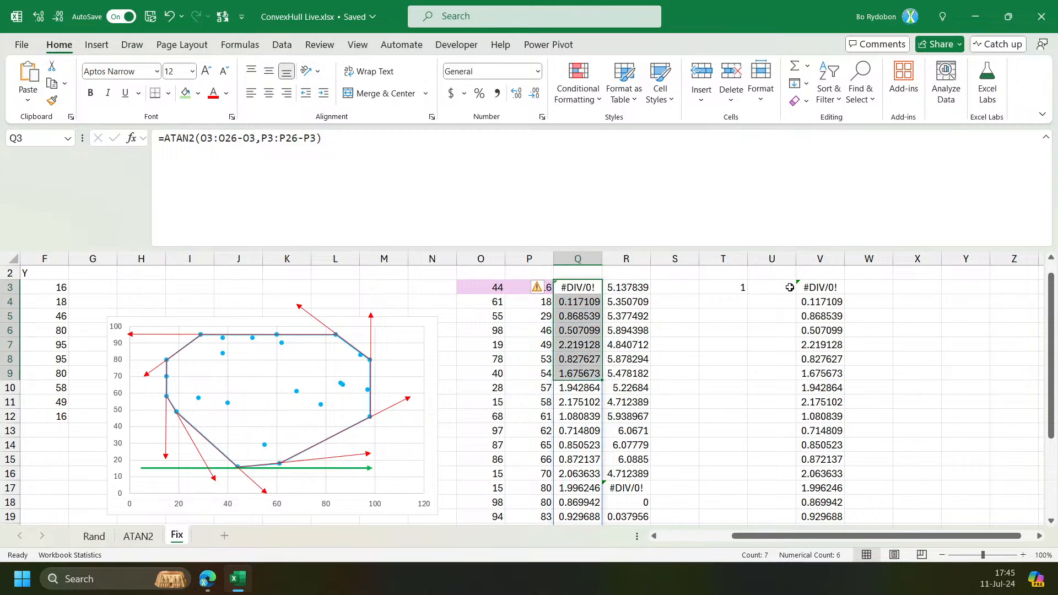
pyautogui.click(830, 288)
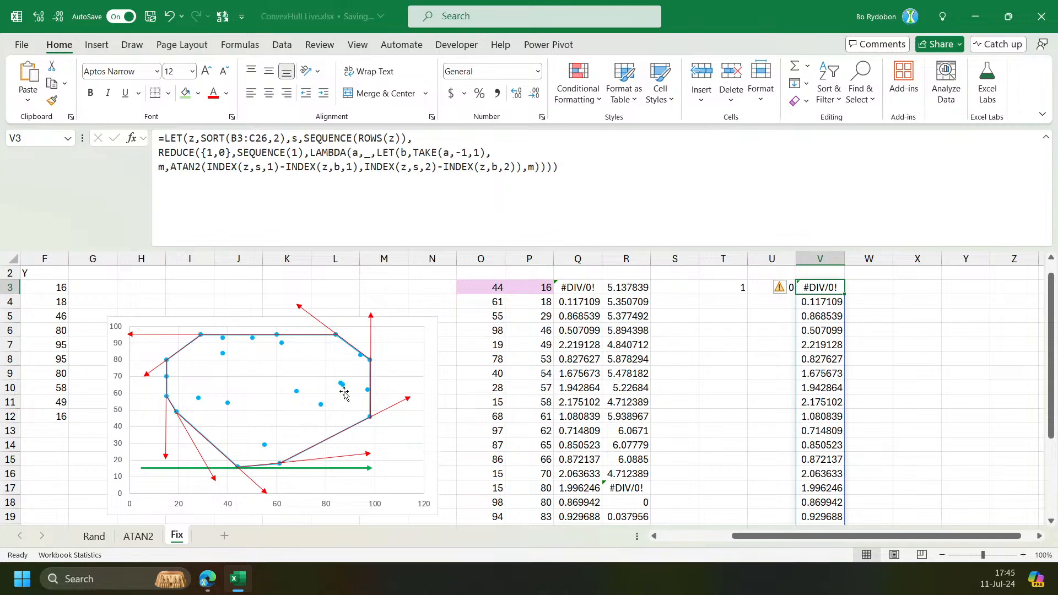
pyautogui.click(823, 297)
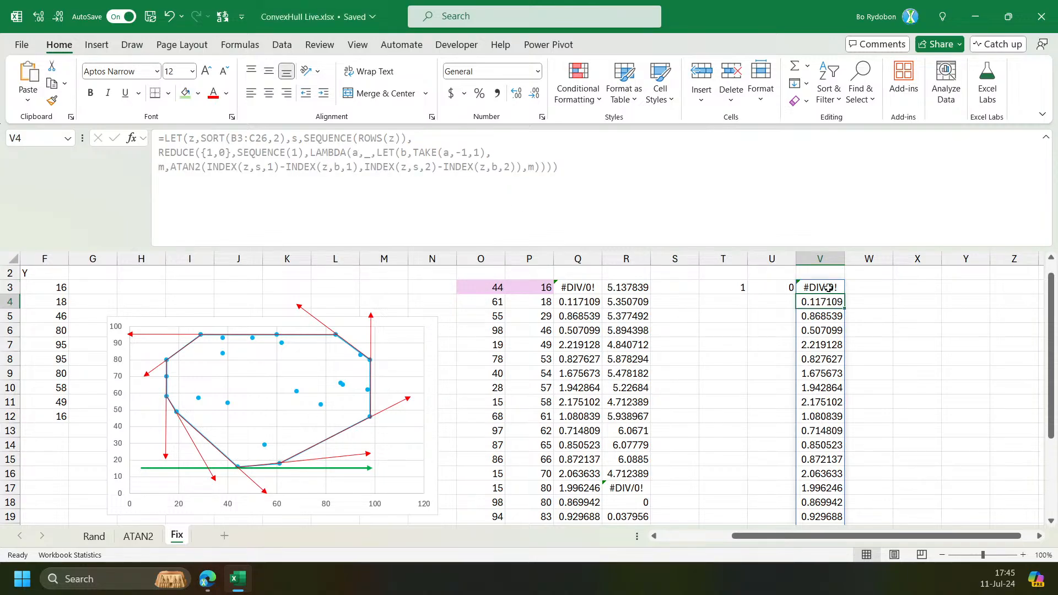
pyautogui.click(828, 287)
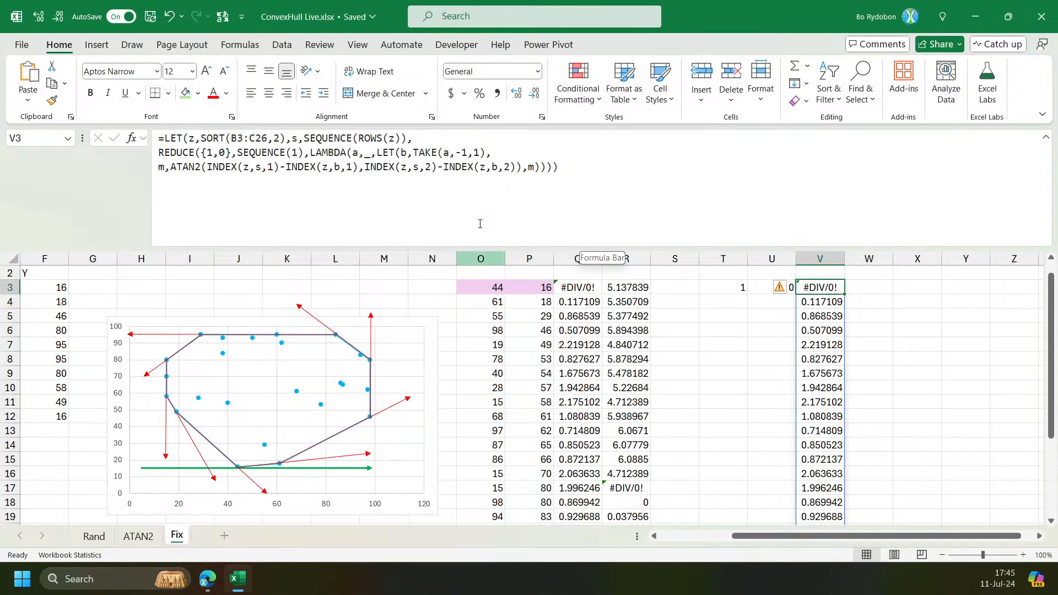
# Append a new final line XMATCH(0,m,1) to V3's formula so it returns the matching position.
pyautogui.click(530, 168)
pyautogui.hotkey('alt', 'Return')
pyautogui.write('x')
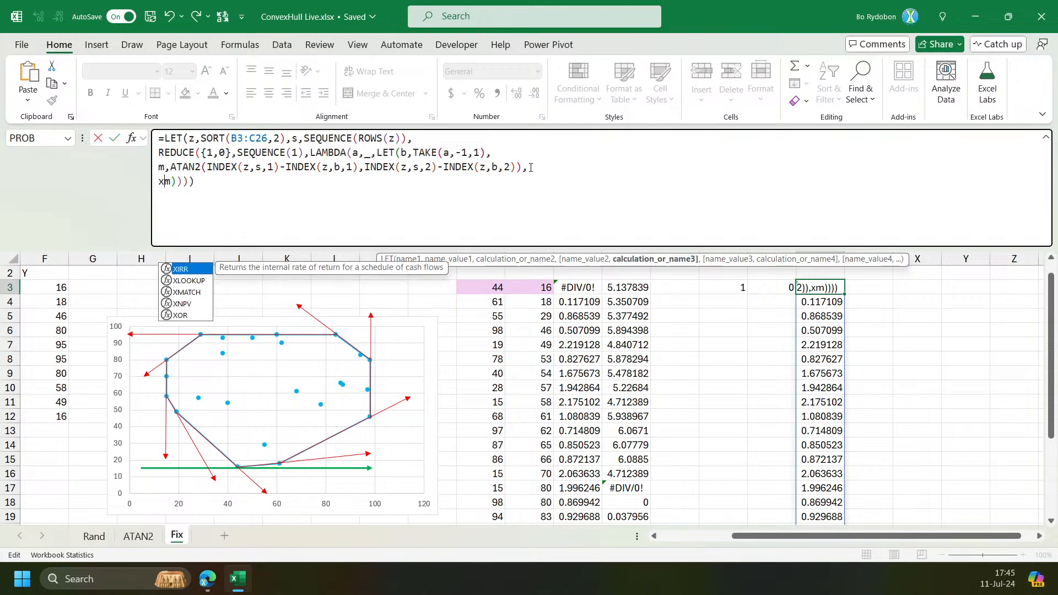
pyautogui.press('Down')
pyautogui.press('Down')
pyautogui.press('Tab')
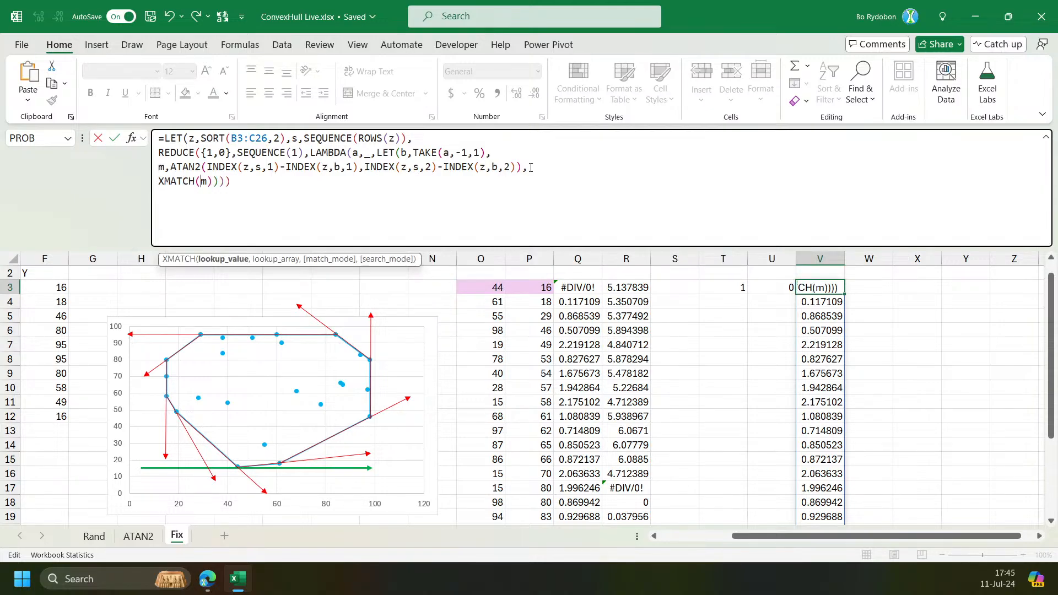
pyautogui.write('0,m')
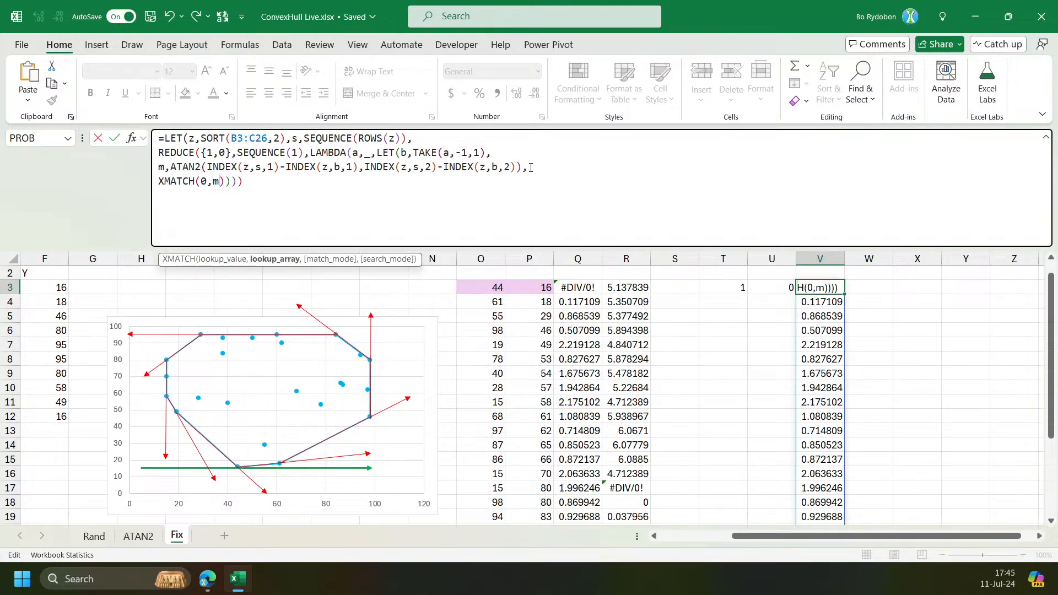
pyautogui.write(',1')
pyautogui.press('Right')
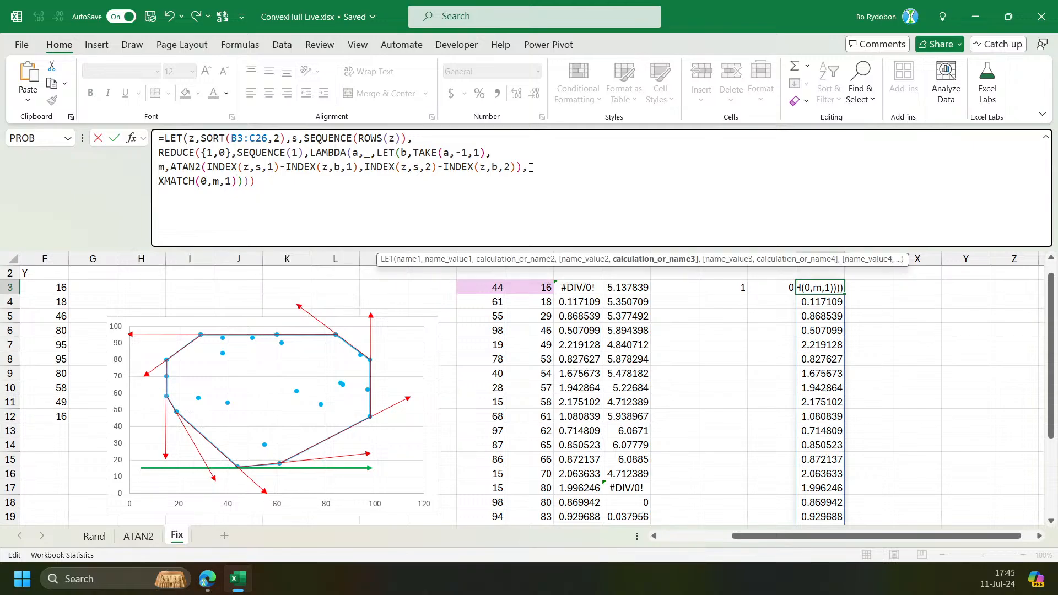
pyautogui.write('))')
pyautogui.press('Return')
pyautogui.press('Up')
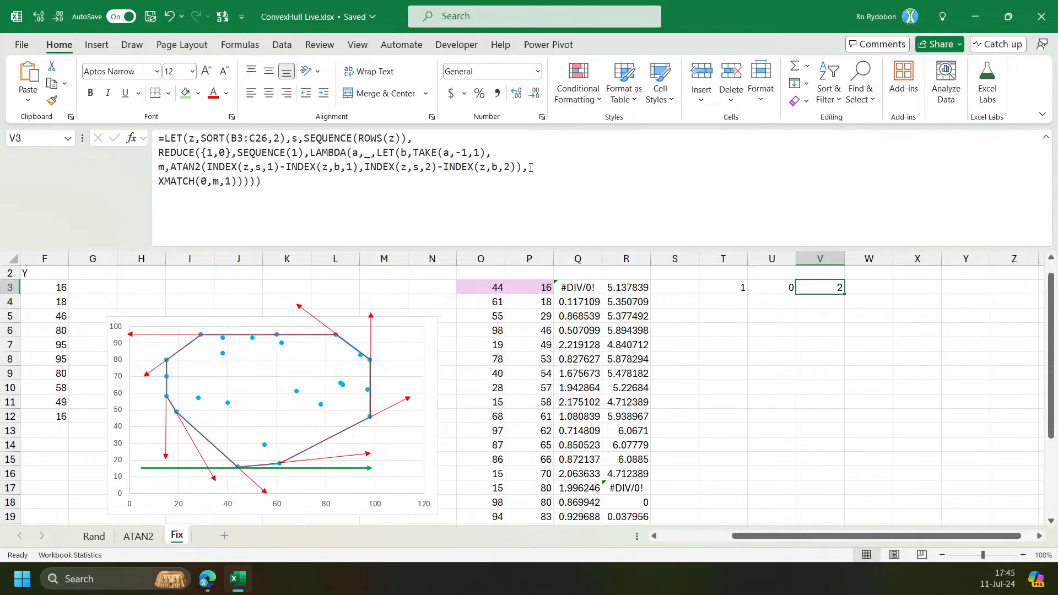
# Check the second sorted point's row against V3's formula result.
pyautogui.moveTo(467, 301); pyautogui.dragTo(593, 304)
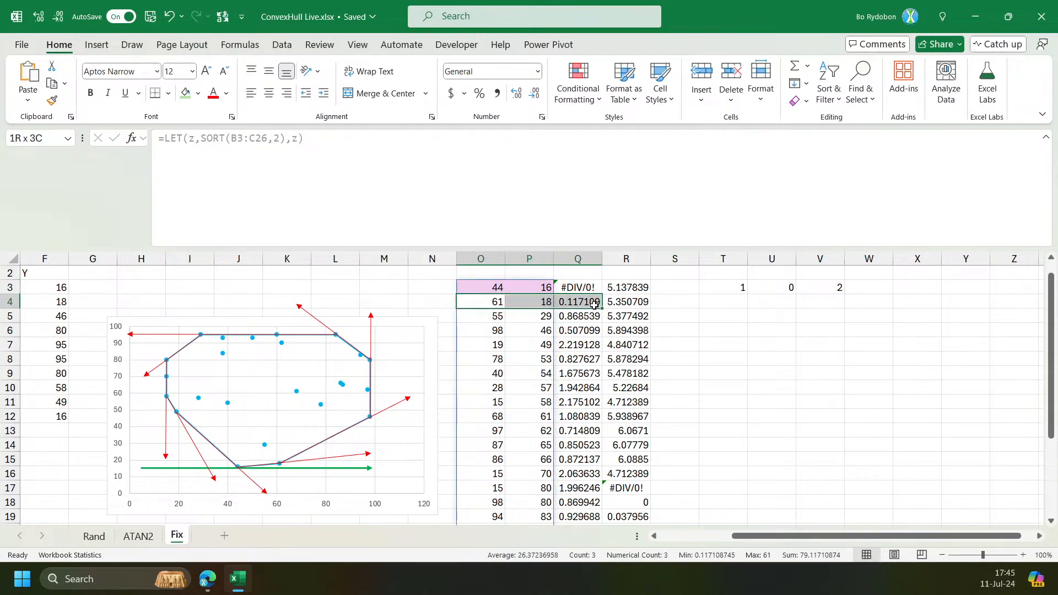
pyautogui.click(829, 289)
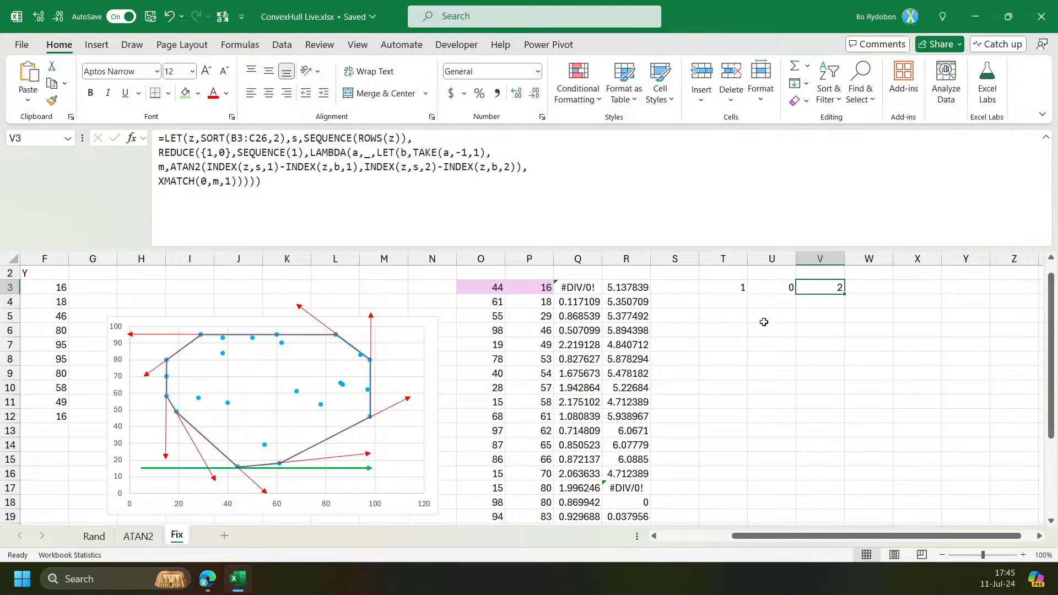
pyautogui.click(205, 203)
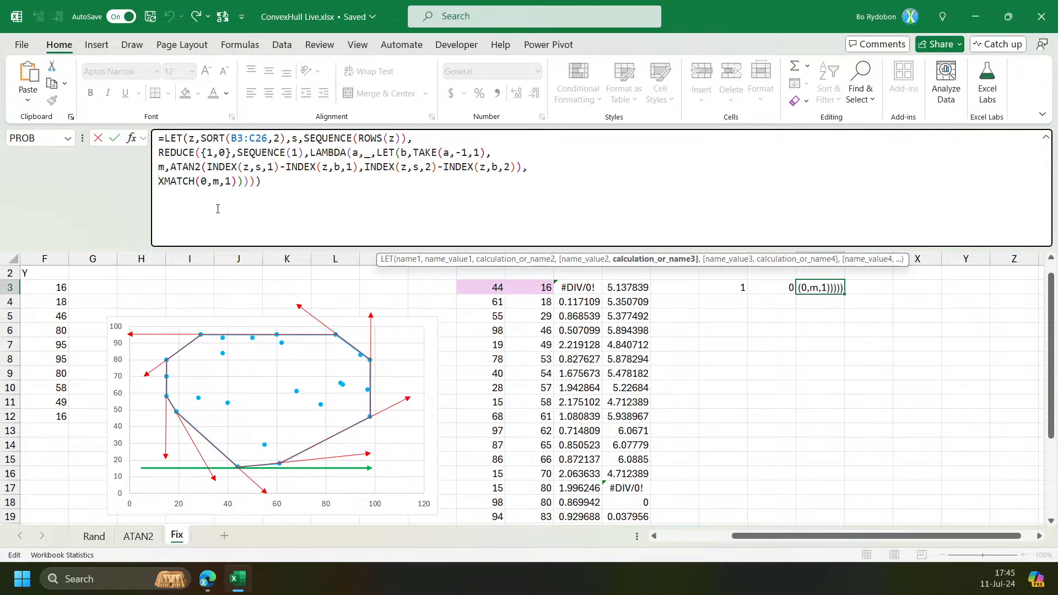
pyautogui.hotkey('ctrl', 'Return')
# Enter 2 in T4.
pyautogui.click(728, 302)
pyautogui.write('2')
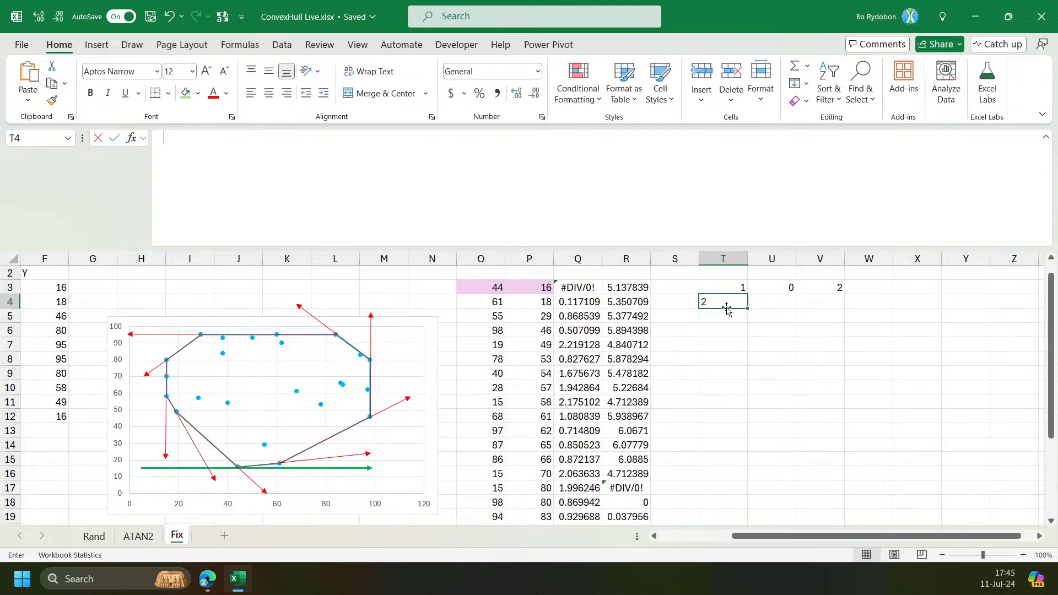
pyautogui.press('Tab')
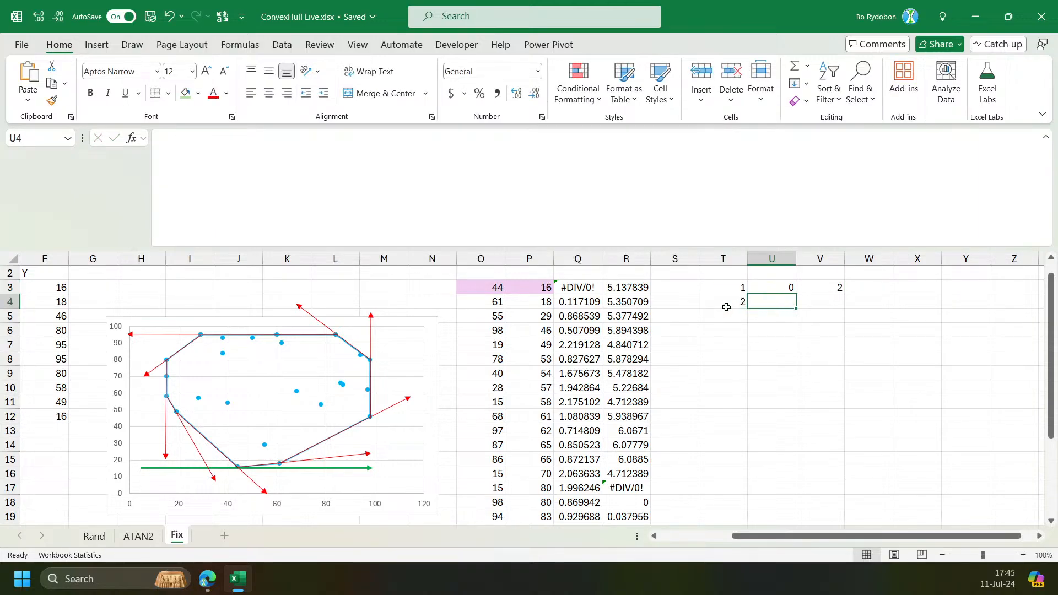
# Rewrite V3's final line as XLOOKUP(0,m,HSTACK(s,m),,1) so it returns both the position and the angle.
pyautogui.click(579, 302)
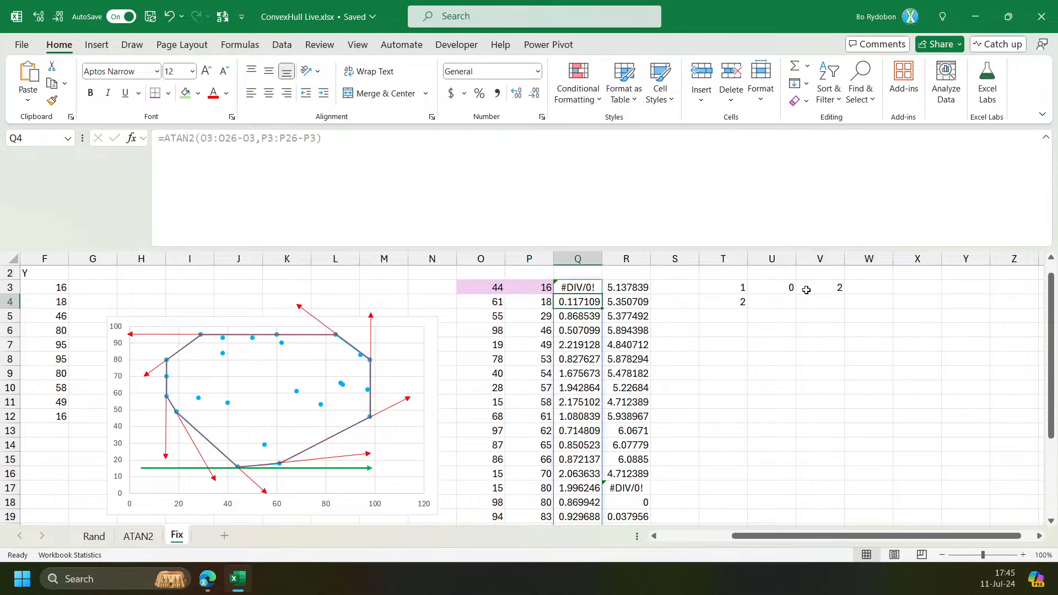
pyautogui.click(826, 288)
pyautogui.click(159, 181)
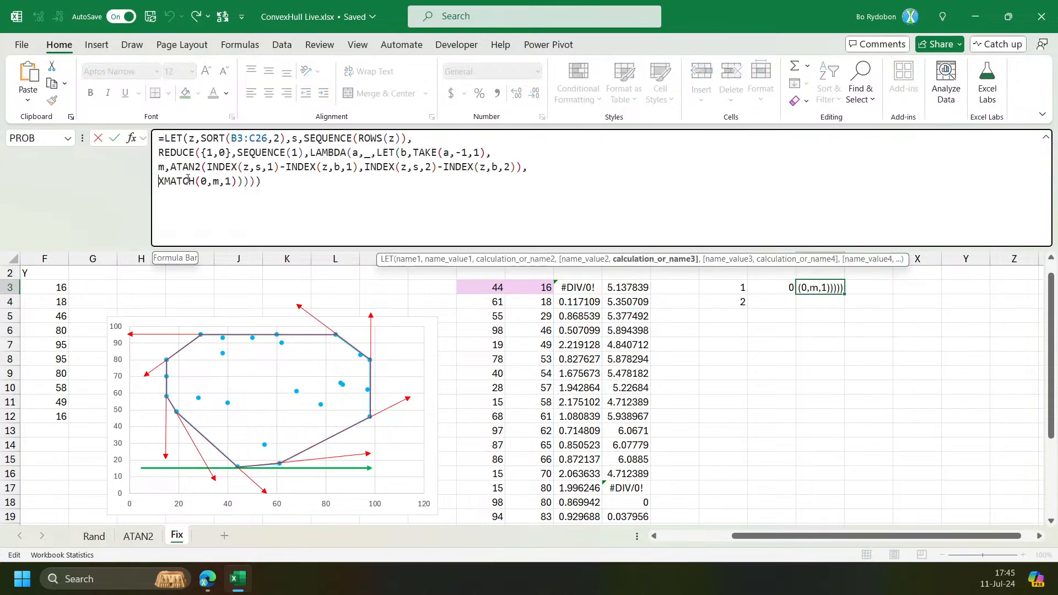
pyautogui.doubleClick(228, 181)
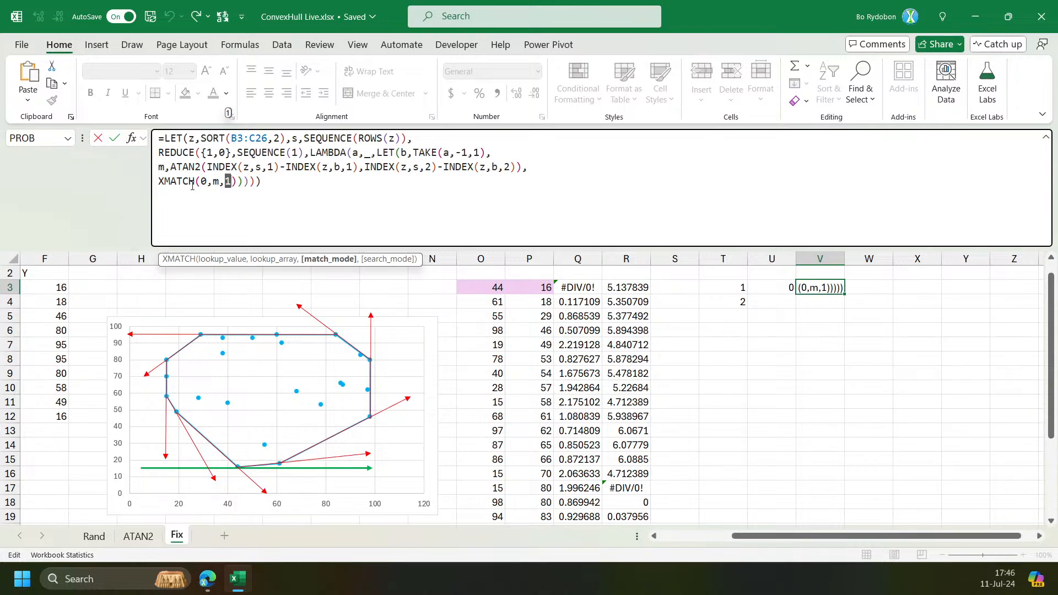
pyautogui.click(167, 184)
pyautogui.press('BackSpace')
pyautogui.write('L')
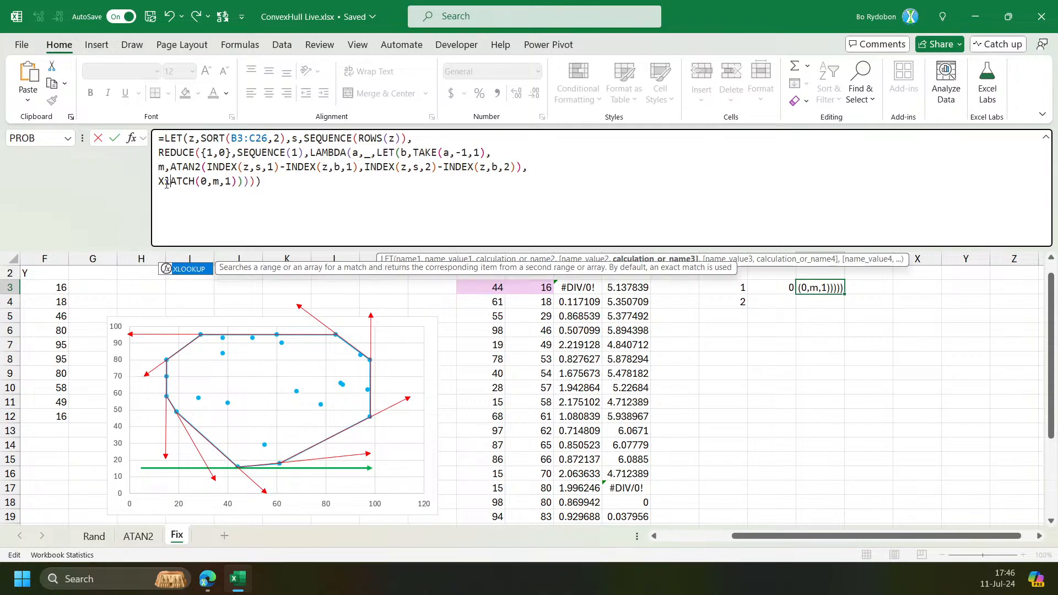
pyautogui.press('Tab')
pyautogui.press('Delete')
pyautogui.press('Delete')
pyautogui.press('Delete')
pyautogui.press('Delete')
pyautogui.press('Delete')
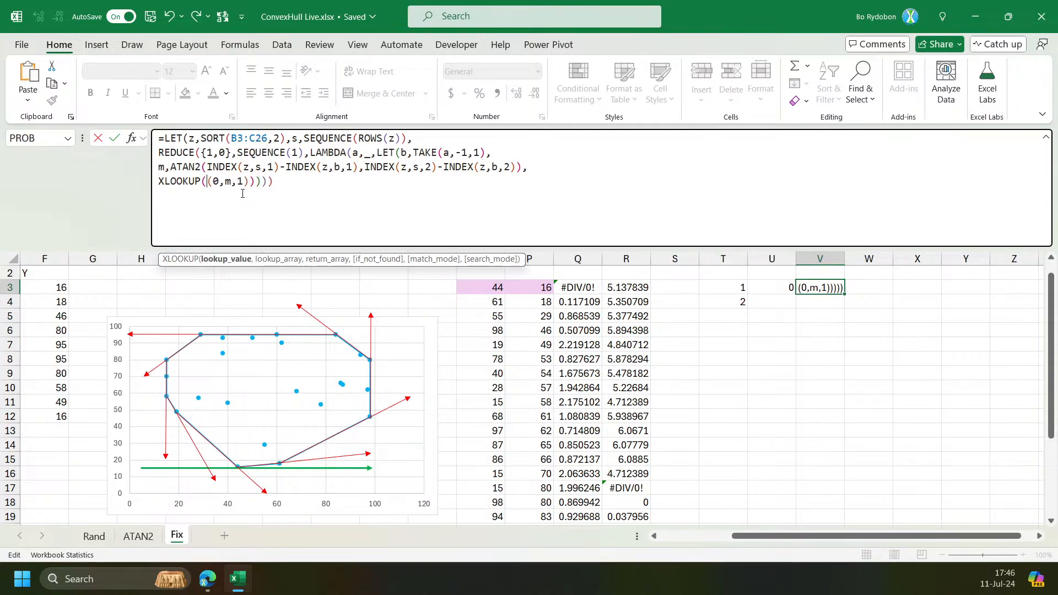
pyautogui.click(232, 184)
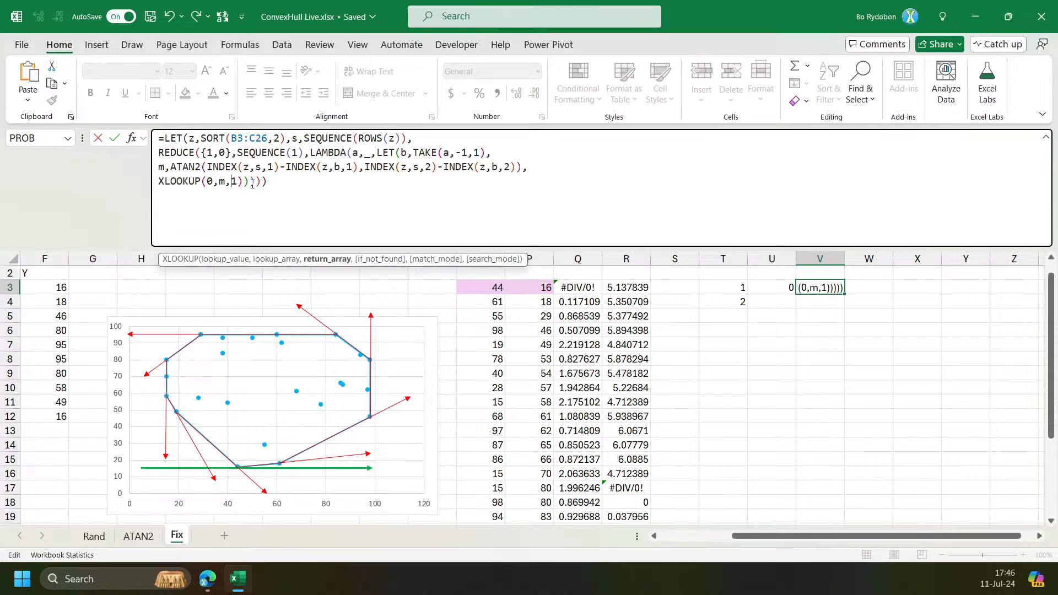
pyautogui.write('HS')
pyautogui.press('Tab')
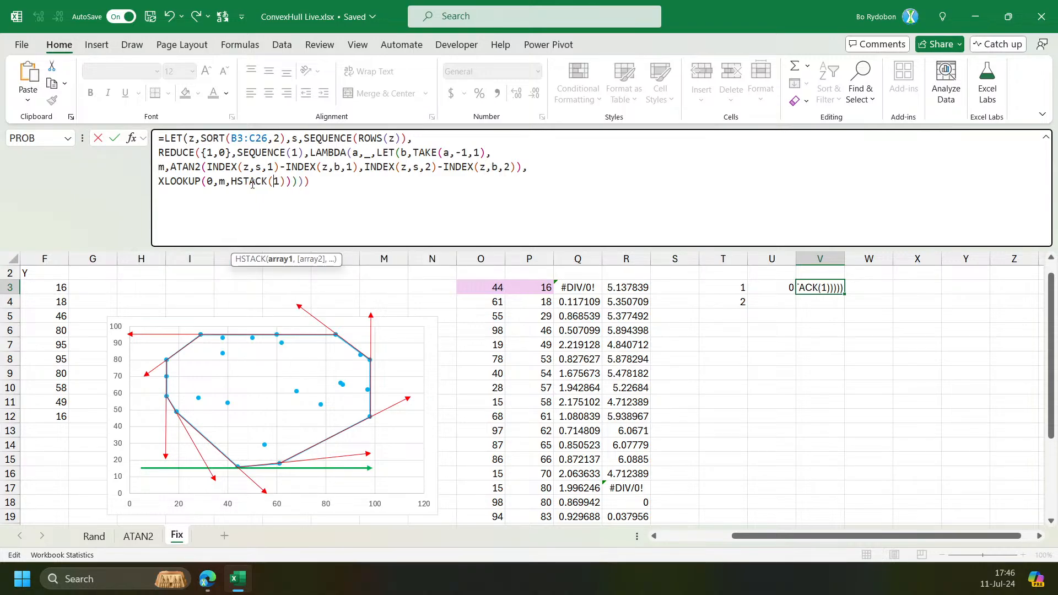
pyautogui.write('s,m')
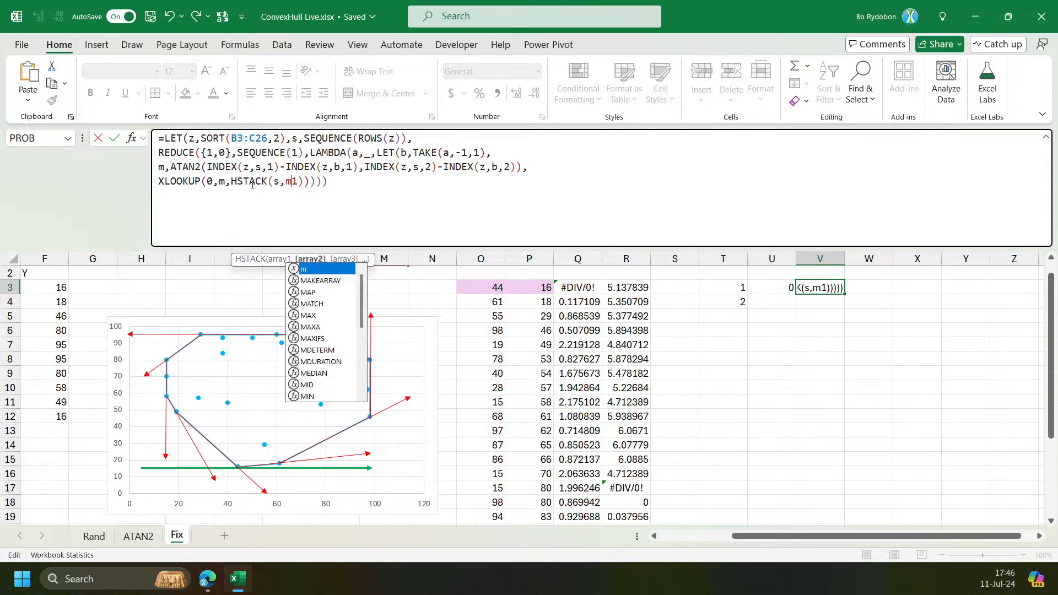
pyautogui.write('),,,')
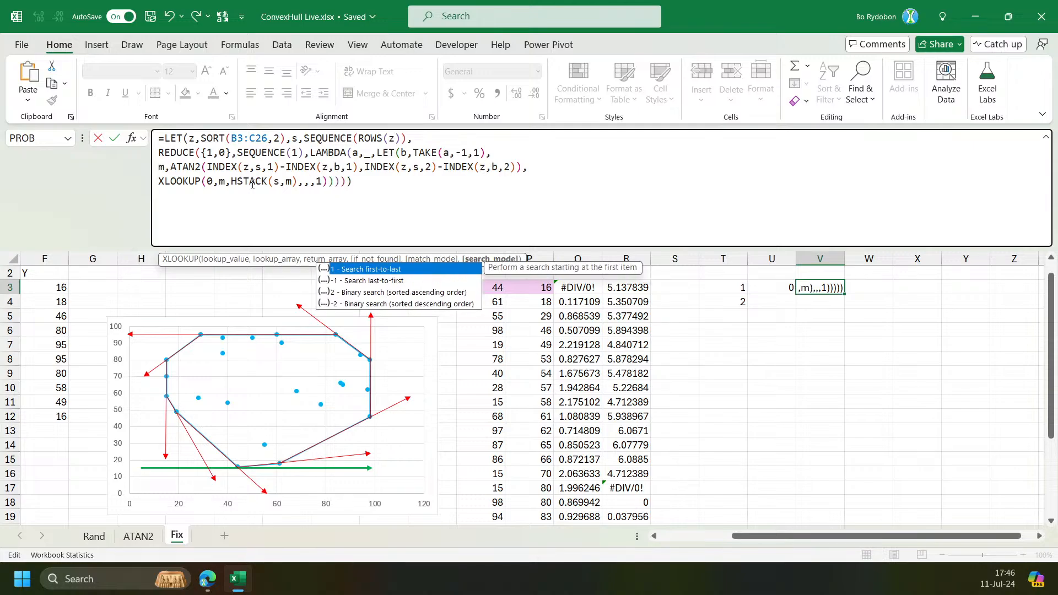
pyautogui.press('BackSpace')
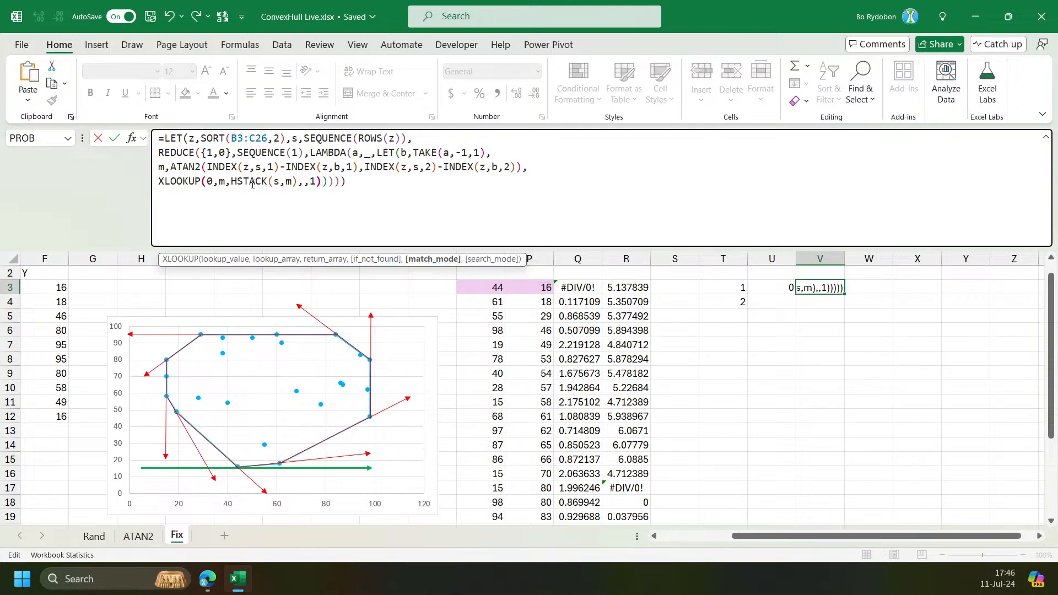
pyautogui.press('Return')
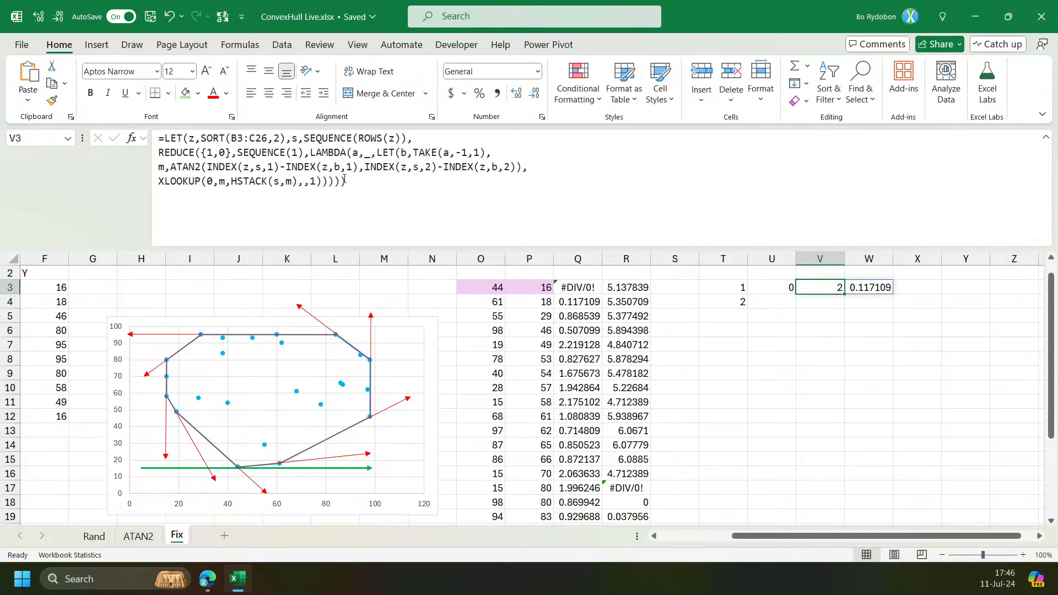
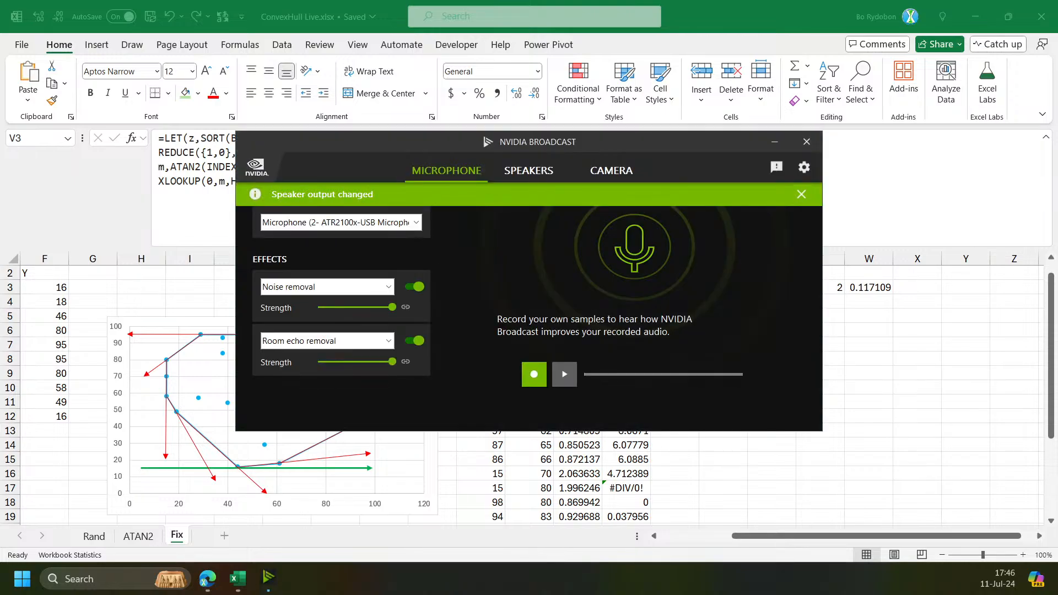
pyautogui.moveTo(568, 140); pyautogui.dragTo(0, 158)
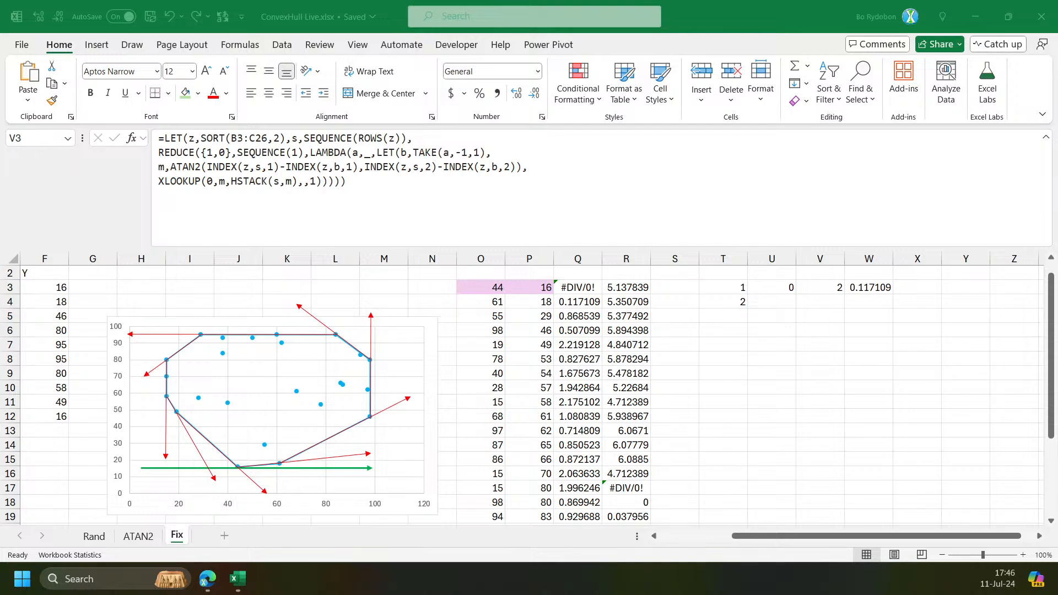
pyautogui.hotkey('alt', 'Tab')
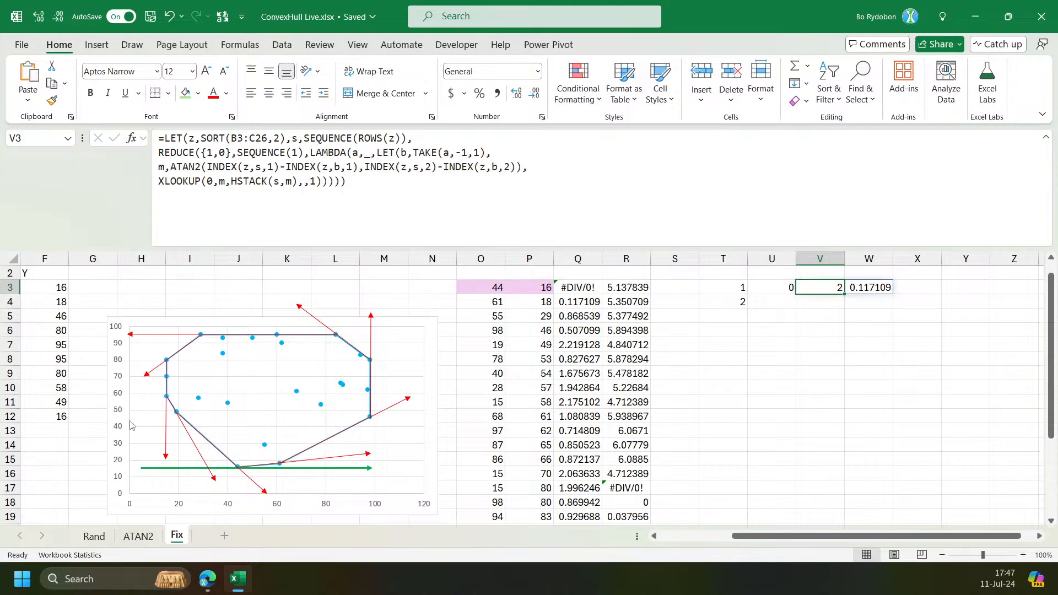
# Review the sorted-point and angle formulas on the Fix sheet, then browse the Rand and ATAN2 sheets.
pyautogui.click(576, 416)
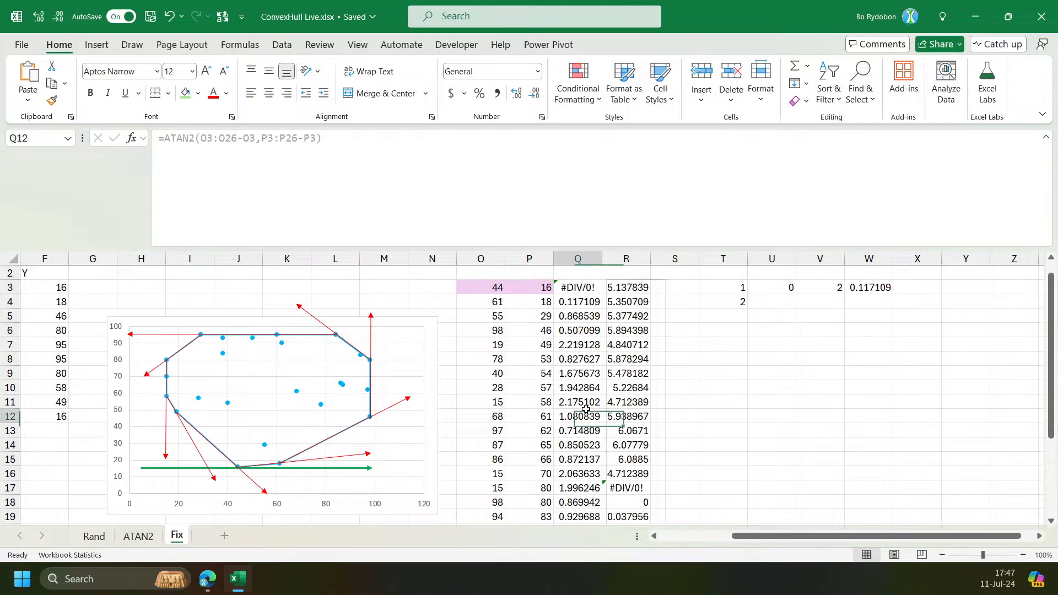
pyautogui.click(533, 292)
pyautogui.click(490, 291)
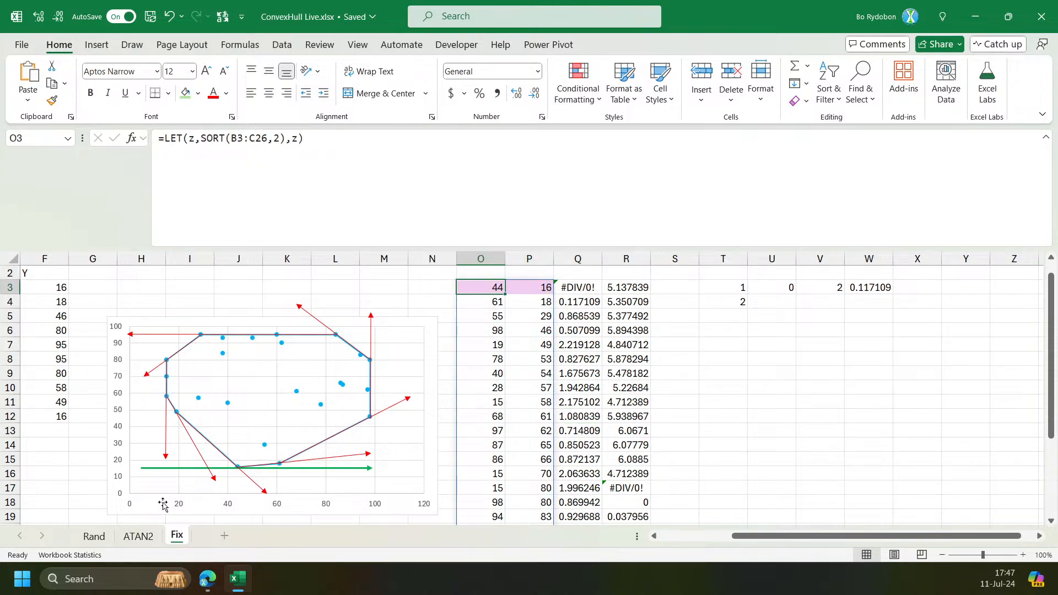
pyautogui.click(139, 536)
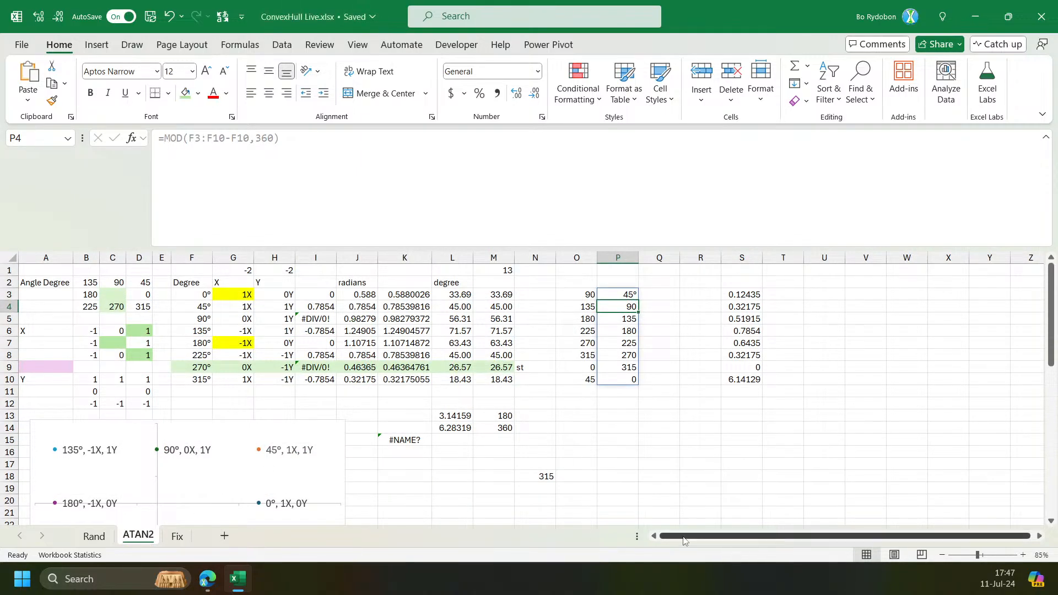
pyautogui.click(89, 536)
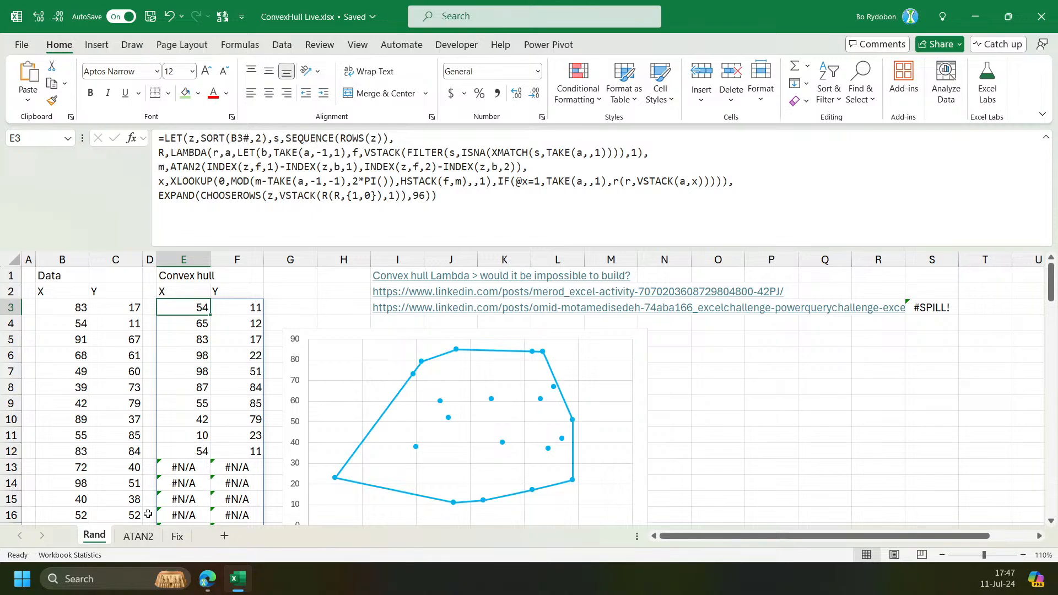
pyautogui.click(138, 536)
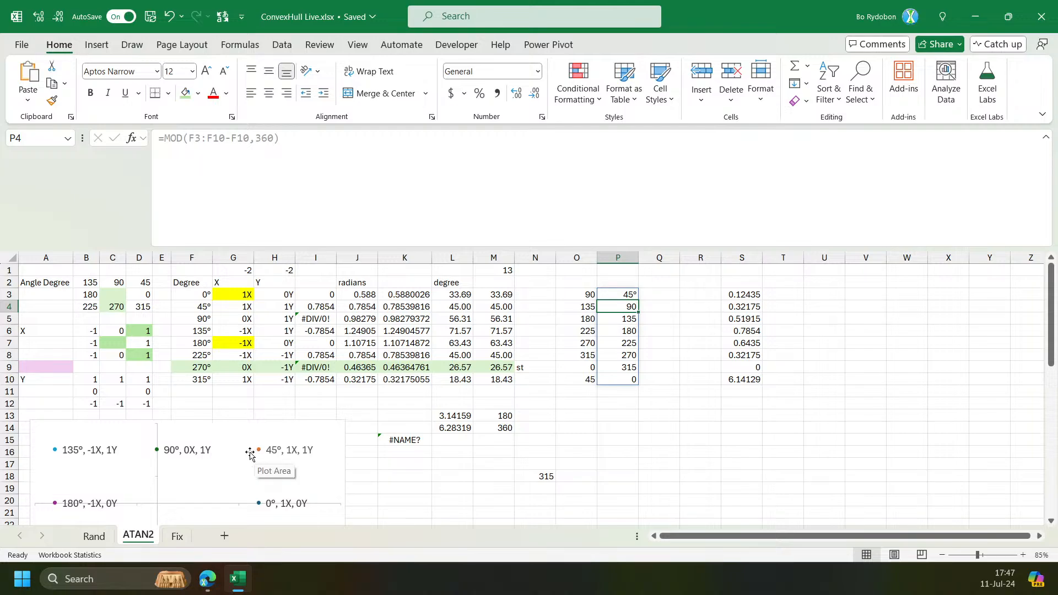
pyautogui.click(86, 286)
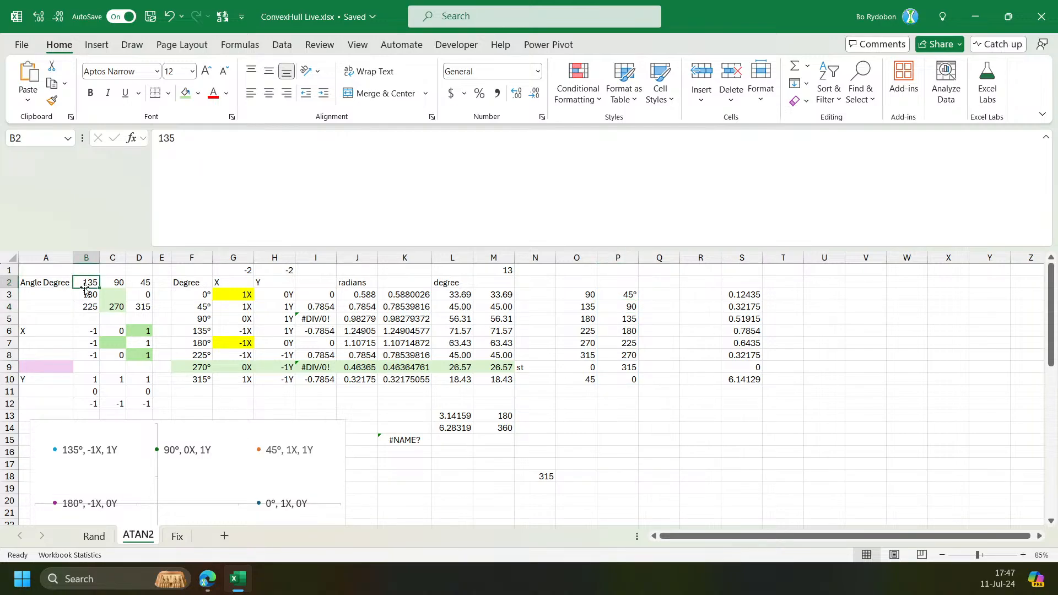
# Inspect the x and y arguments of the ATAN2 formula in J3 without changing it.
pyautogui.click(363, 294)
pyautogui.click(212, 138)
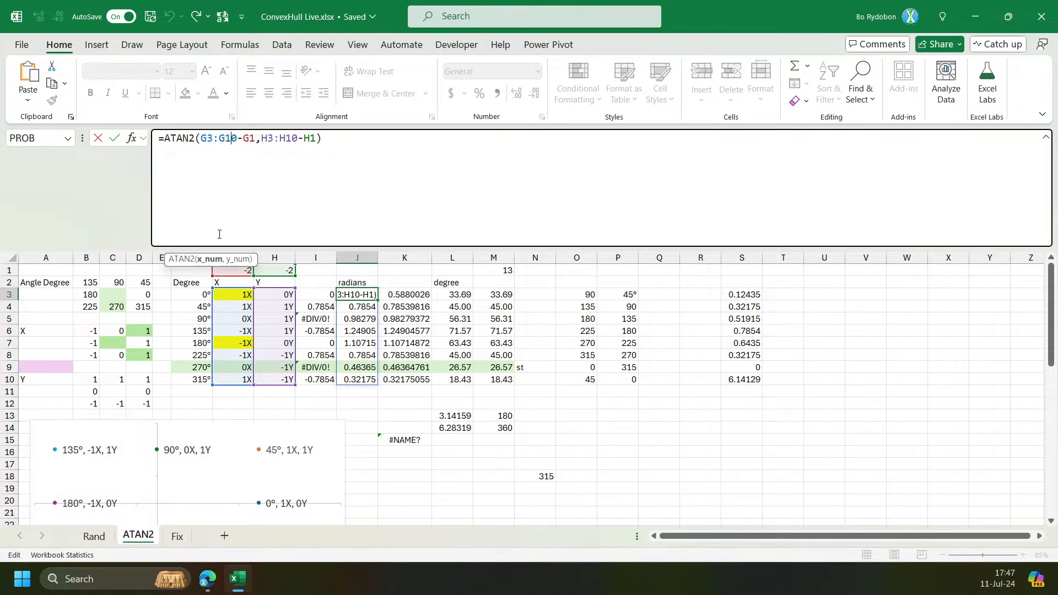
pyautogui.click(212, 260)
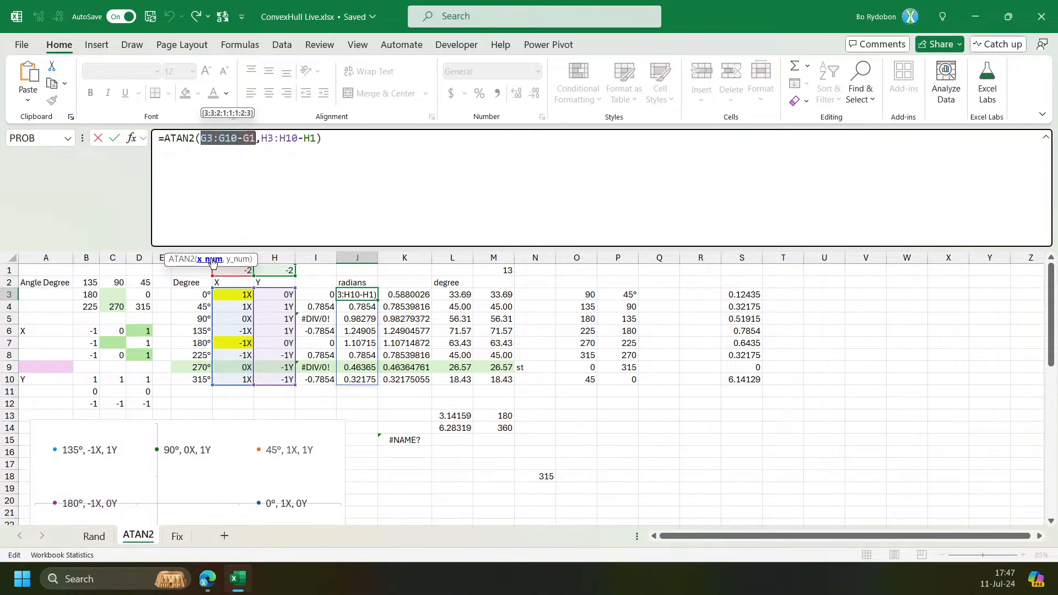
pyautogui.click(238, 259)
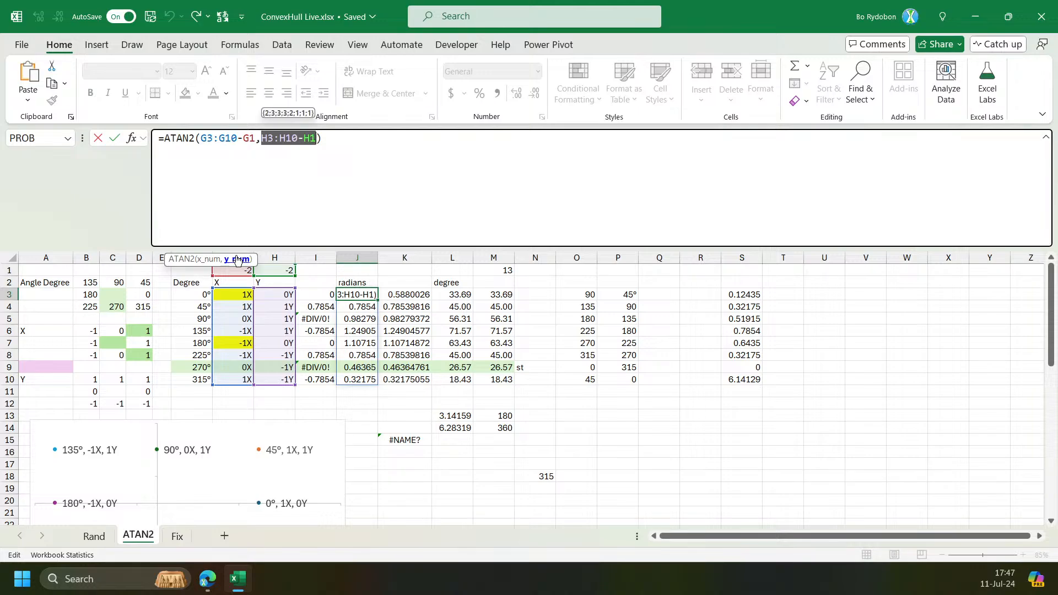
pyautogui.hotkey('ctrl', 'Return')
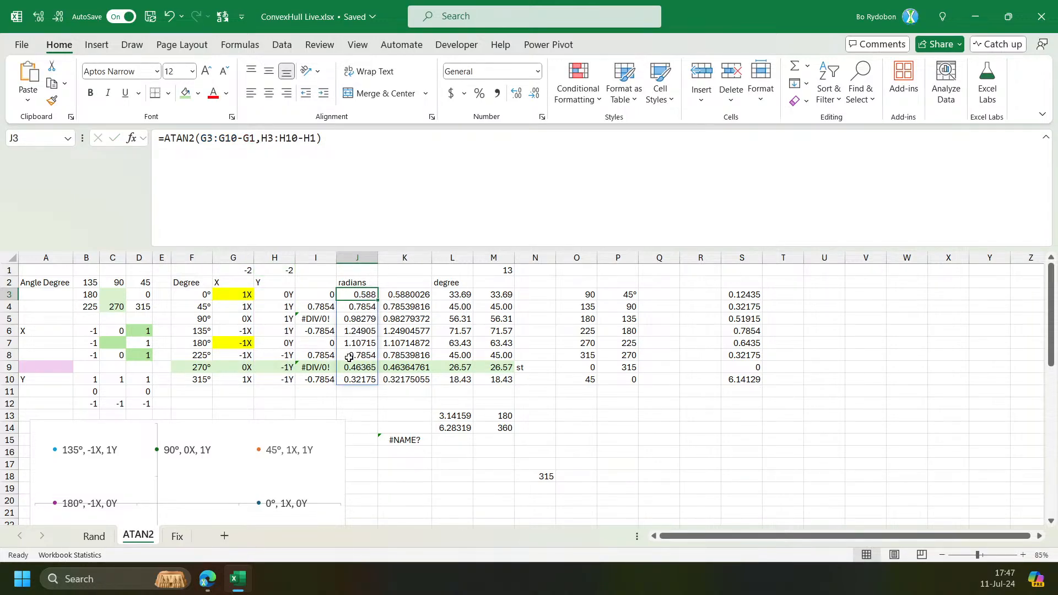
# Set the reference offsets in G1 and H1 to 0.
pyautogui.click(244, 275)
pyautogui.write('0')
pyautogui.press('Right')
pyautogui.write('0')
pyautogui.press('Return')
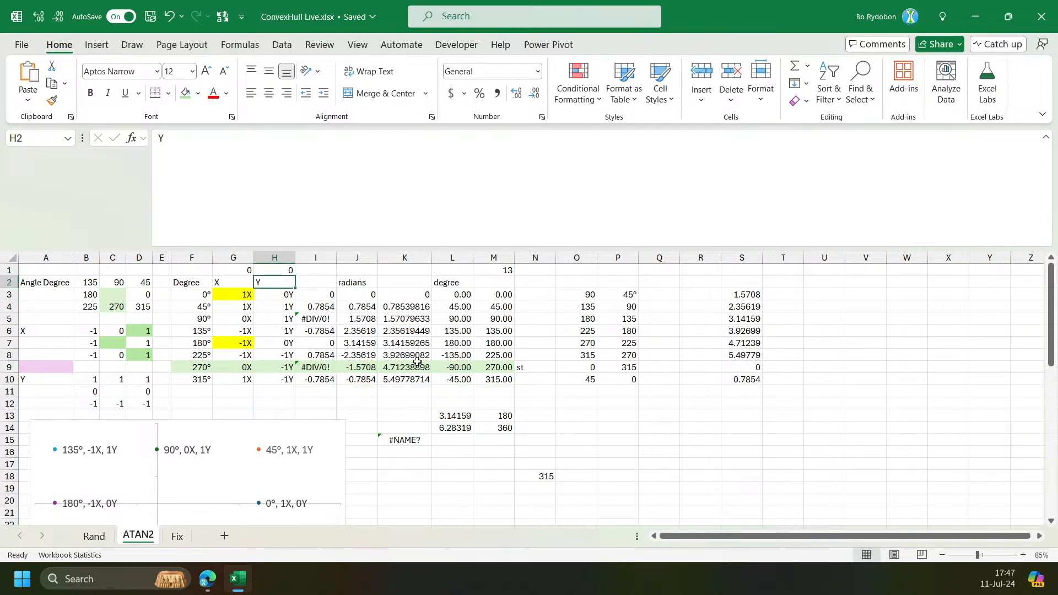
# Examine the negative radian results in J8:J10 and the angle chart below them.
pyautogui.click(366, 351)
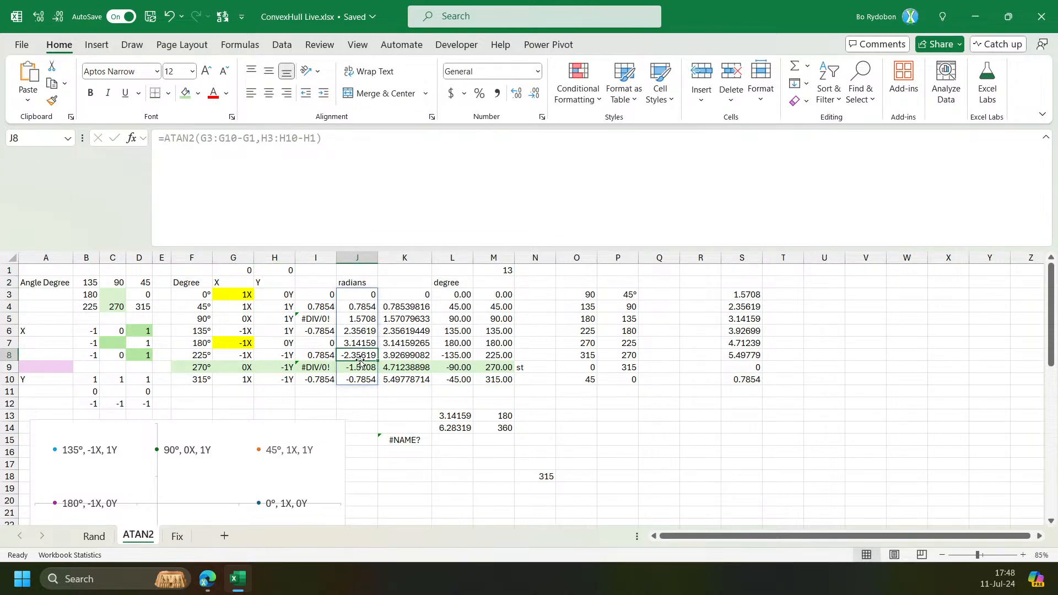
pyautogui.moveTo(354, 359); pyautogui.dragTo(351, 381)
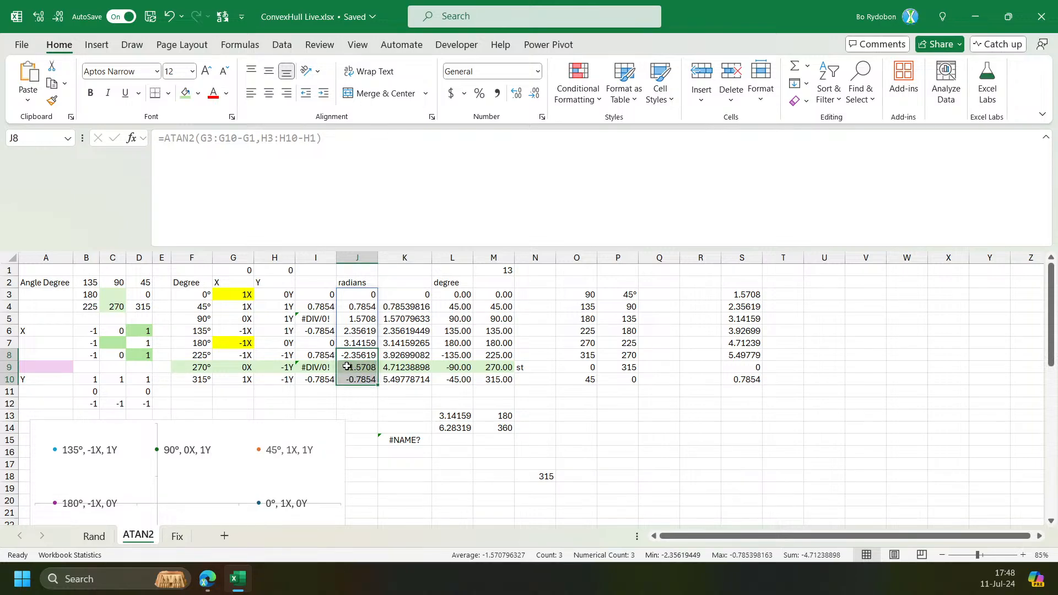
pyautogui.scroll(-1, 164, 364)
pyautogui.scroll(1, 286, 357)
pyautogui.click(365, 380)
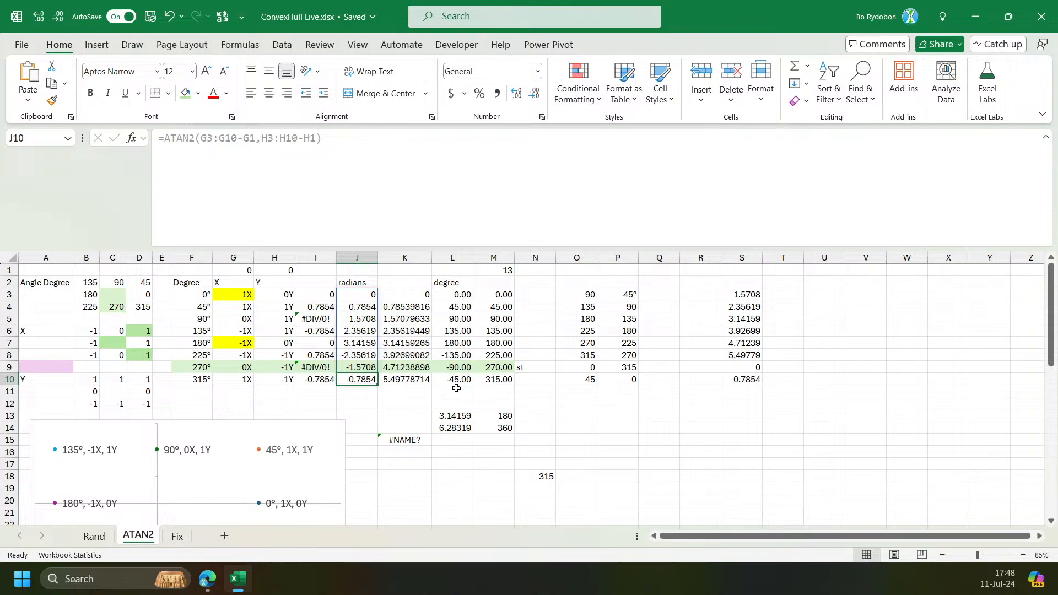
pyautogui.scroll(-3, 262, 428)
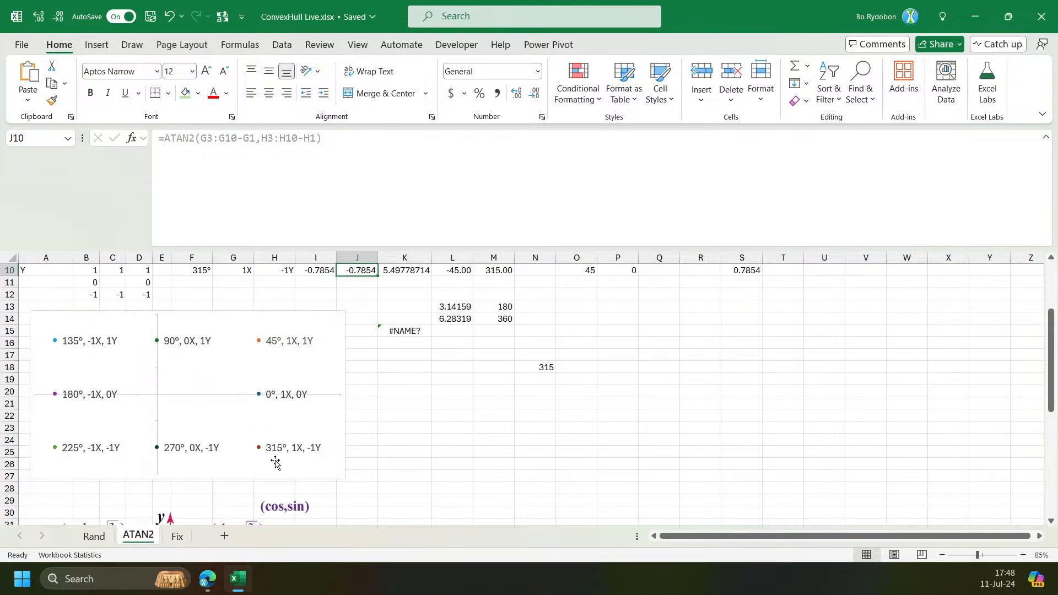
pyautogui.scroll(3, 276, 457)
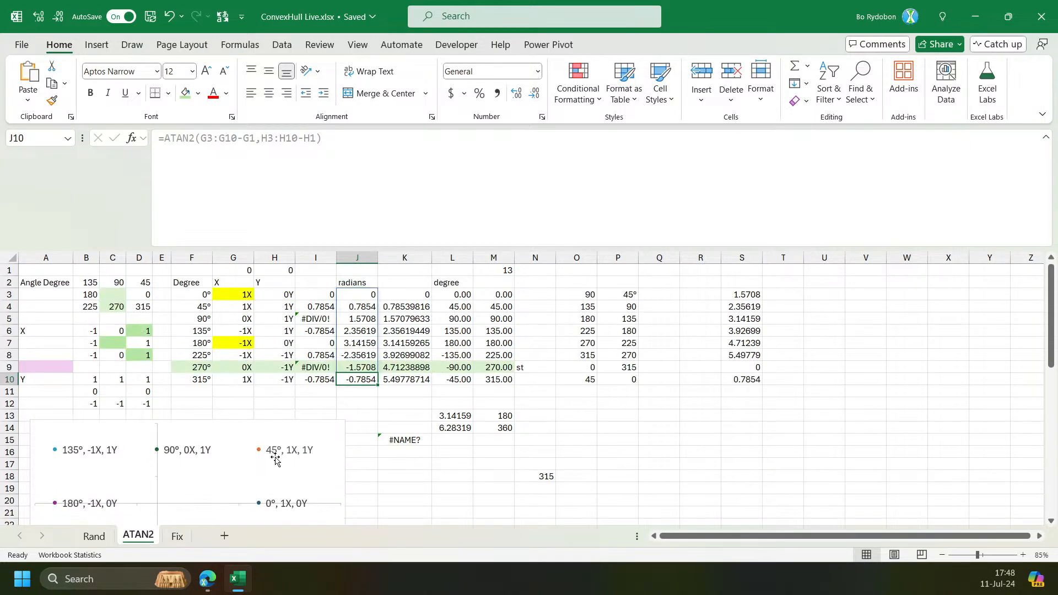
# Inspect the MOD formula in K3 and its divisor argument, leaving the formula unchanged.
pyautogui.click(404, 296)
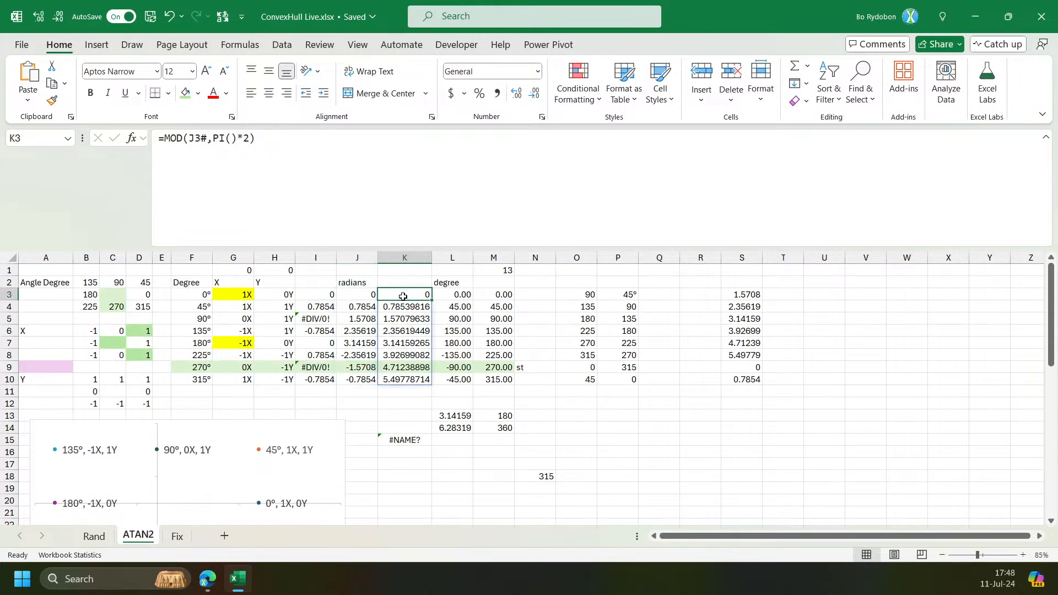
pyautogui.click(214, 138)
pyautogui.click(236, 259)
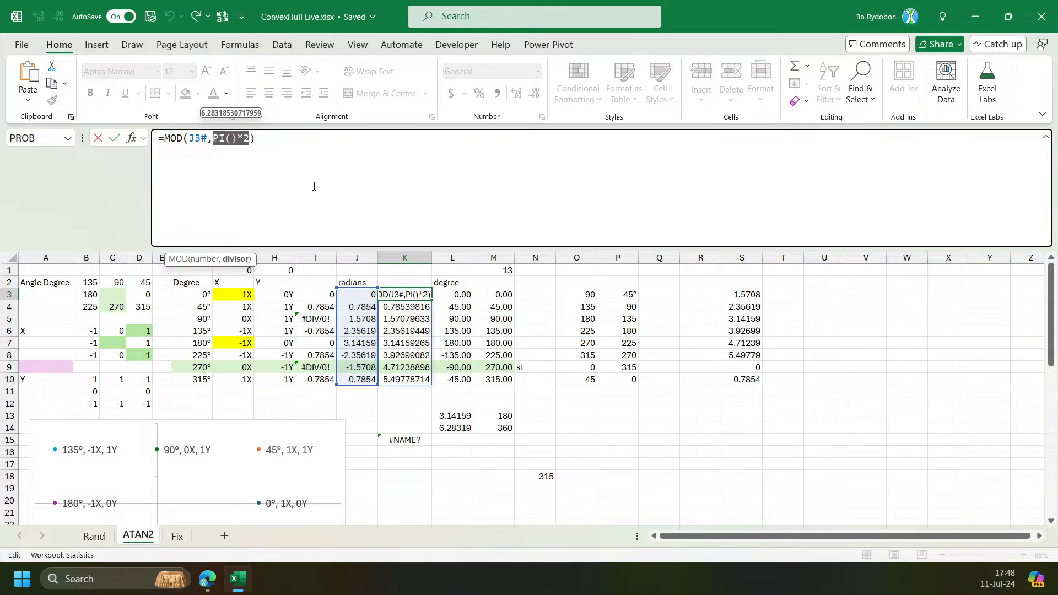
pyautogui.click(356, 190)
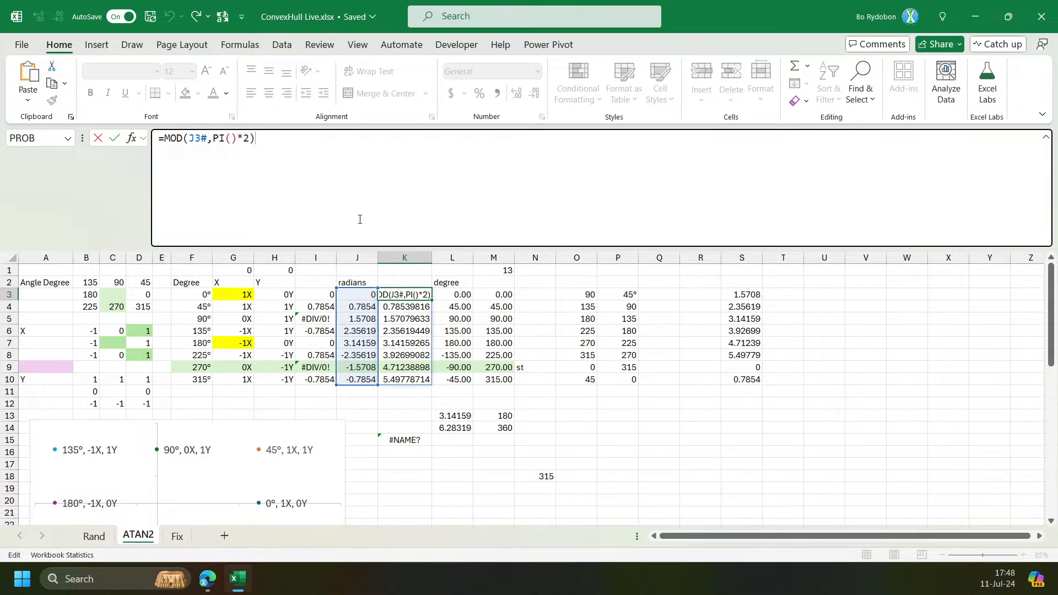
pyautogui.press('Return')
pyautogui.click(359, 294)
pyautogui.click(409, 294)
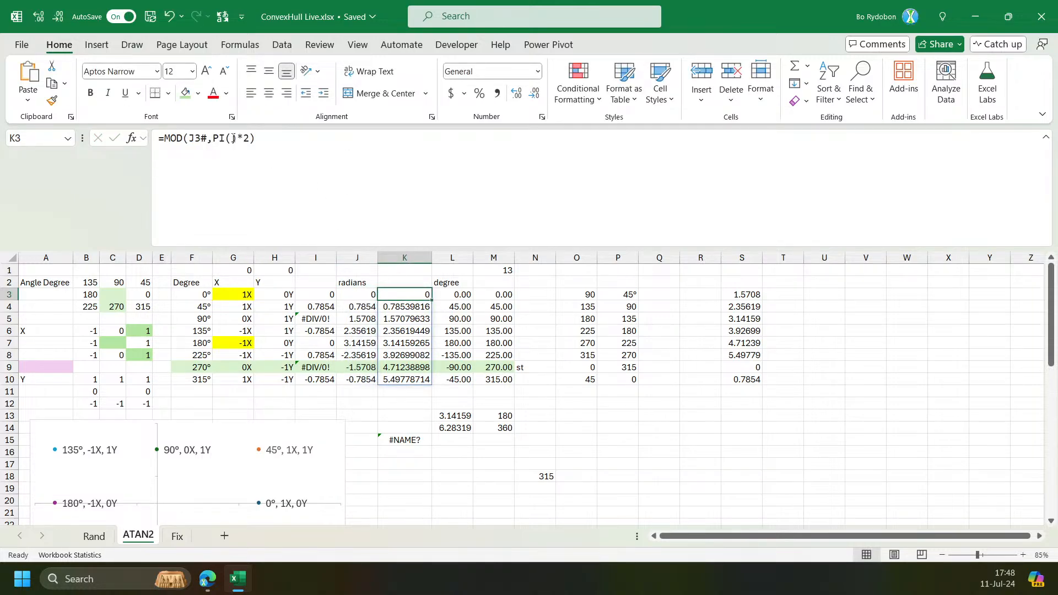
pyautogui.click(216, 139)
pyautogui.click(237, 261)
pyautogui.press('Escape')
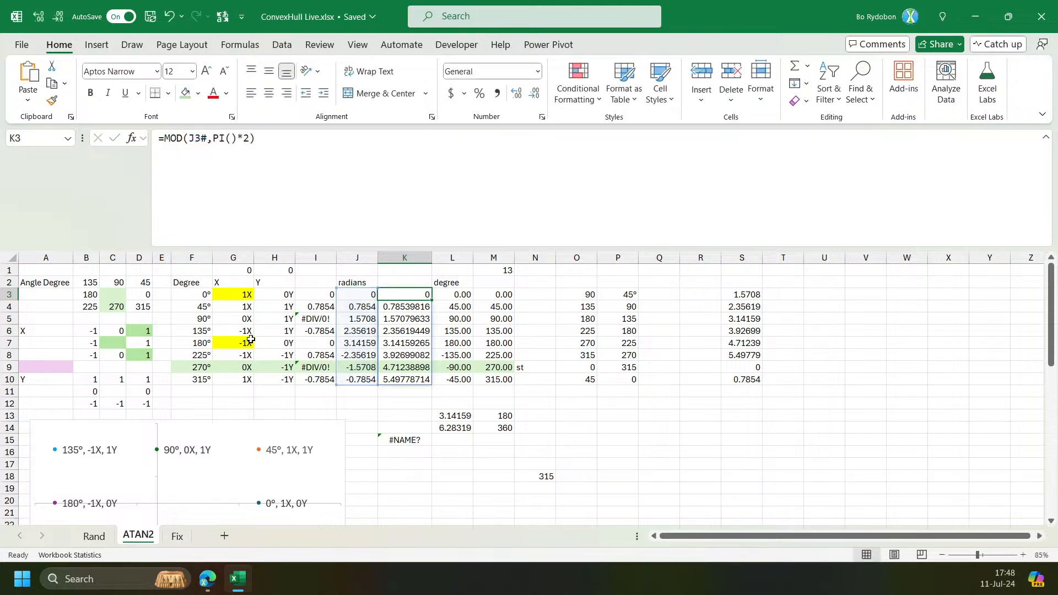
# Examine the MOD degree formula in O3 and the unit circle and trigonometry reference images below.
pyautogui.click(606, 296)
pyautogui.click(568, 294)
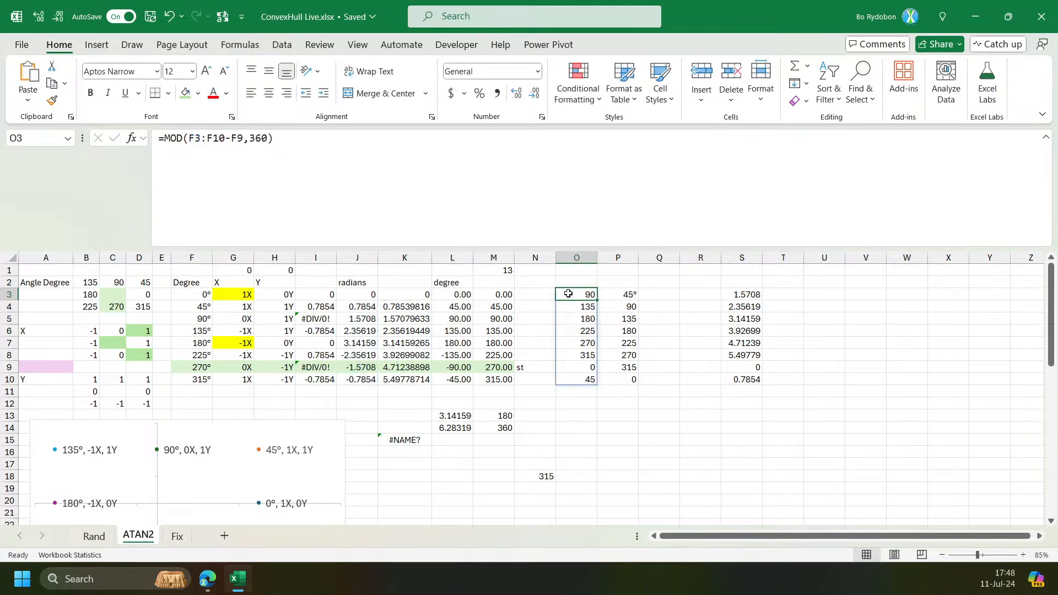
pyautogui.scroll(-1, 586, 305)
pyautogui.moveTo(606, 249); pyautogui.dragTo(604, 160)
pyautogui.scroll(-6, 392, 331)
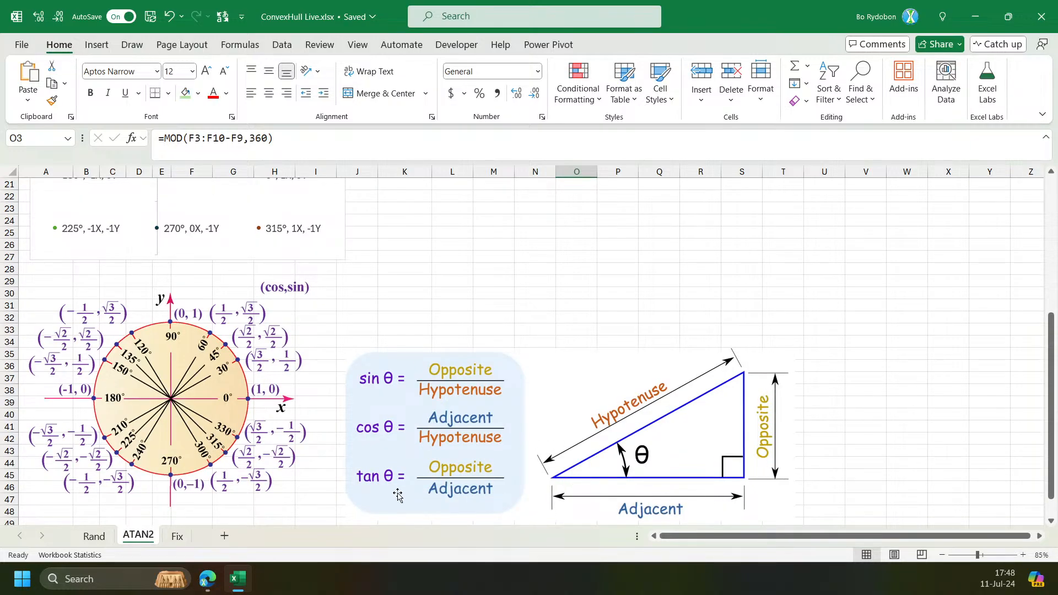
pyautogui.scroll(3, 536, 488)
pyautogui.scroll(-3, 551, 484)
pyautogui.scroll(7, 352, 402)
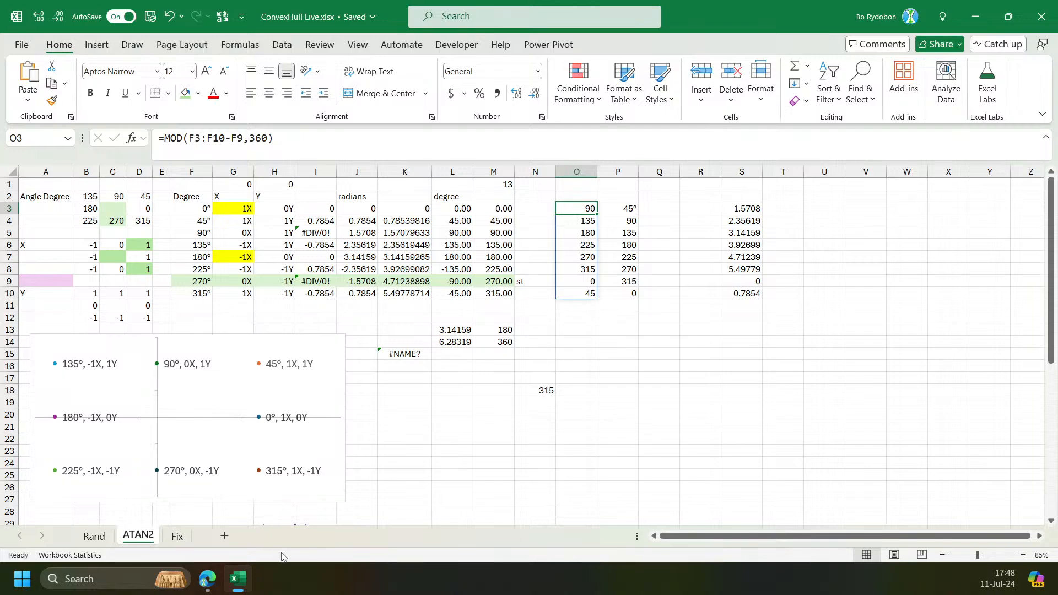
# Switch to the browser to view the LinkedIn post containing the convex hull formula, then return.
pyautogui.click(240, 587)
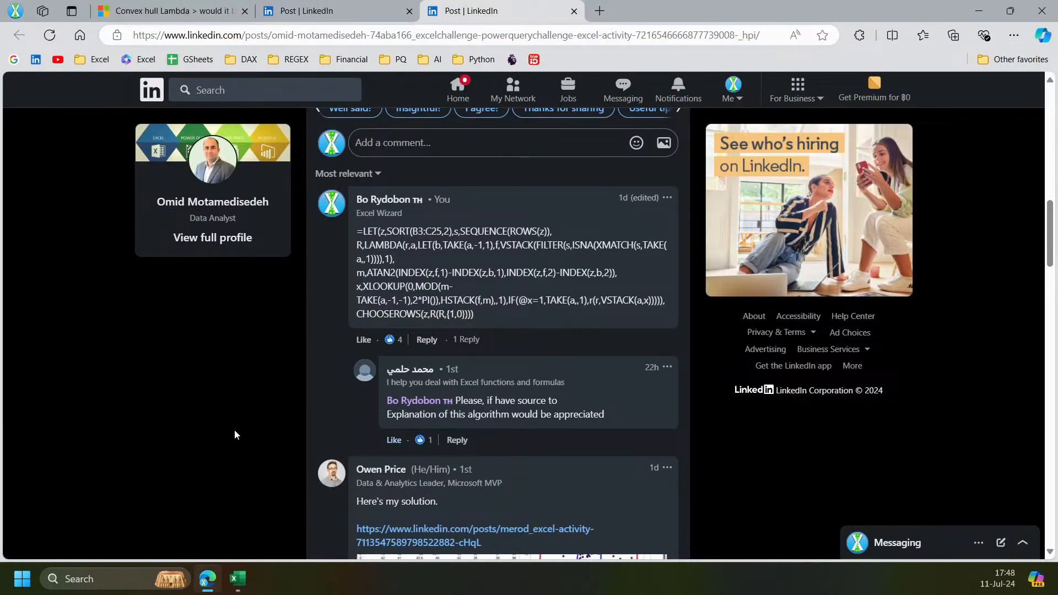
pyautogui.scroll(5, 320, 326)
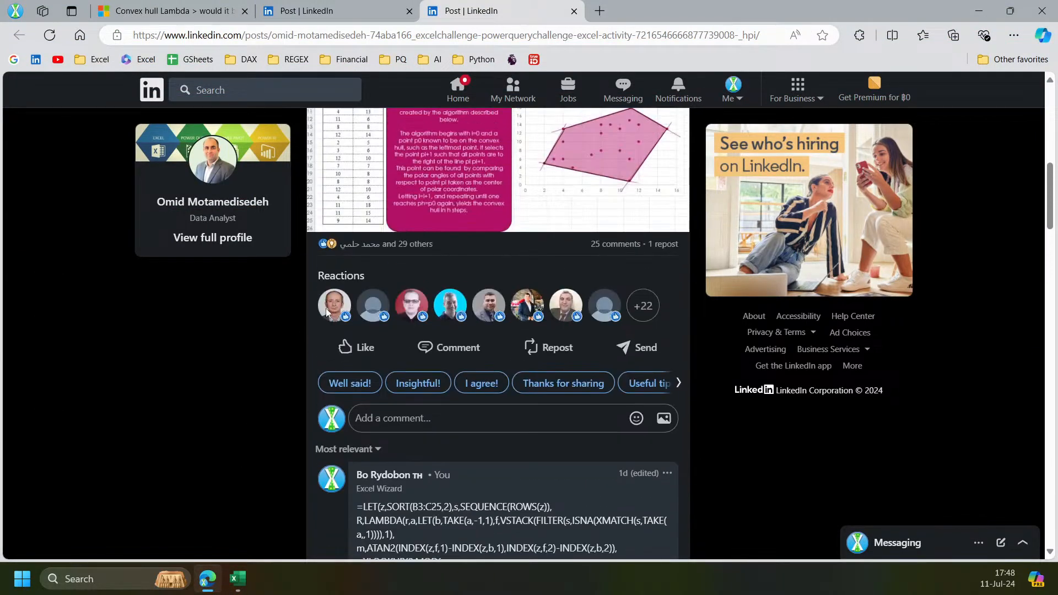
pyautogui.click(237, 579)
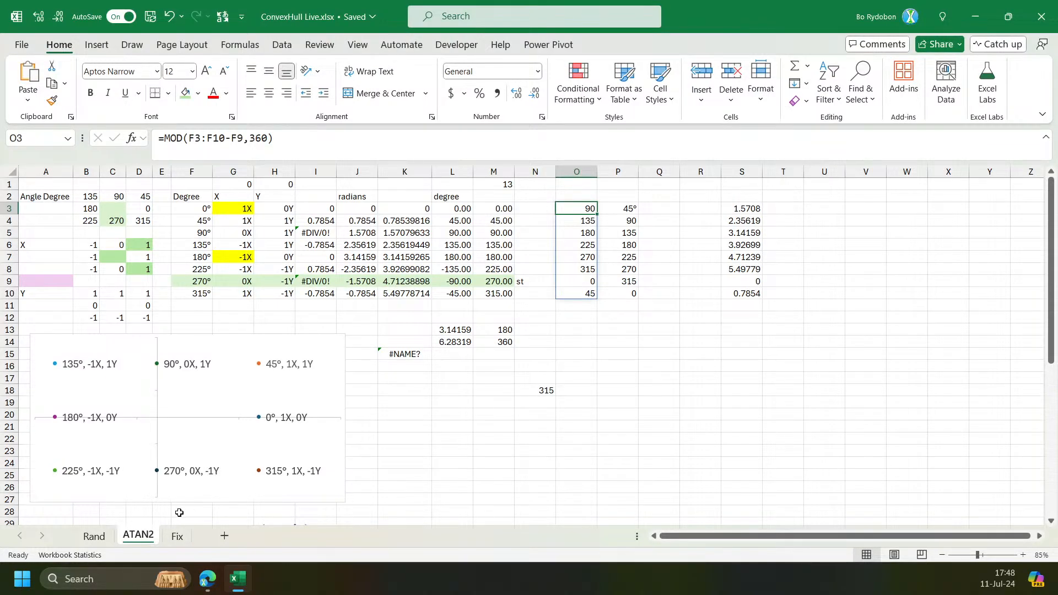
# Examine the sorted point formula in O3 and the ATAN2 angle formula in Q3 on the Fix sheet.
pyautogui.click(177, 535)
pyautogui.scroll(1, 490, 259)
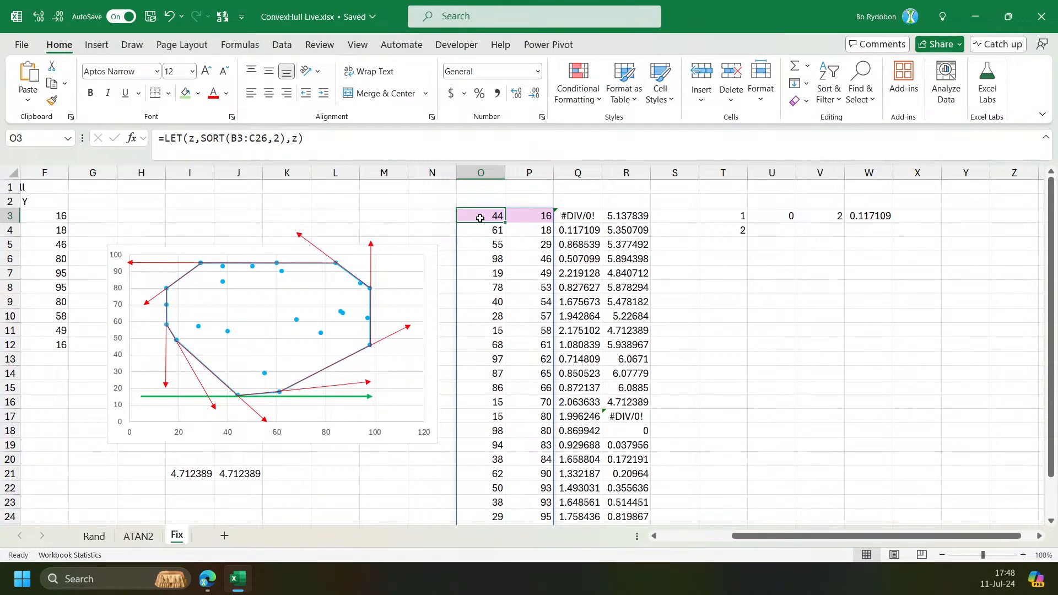
pyautogui.hscroll(-2, 876, 535)
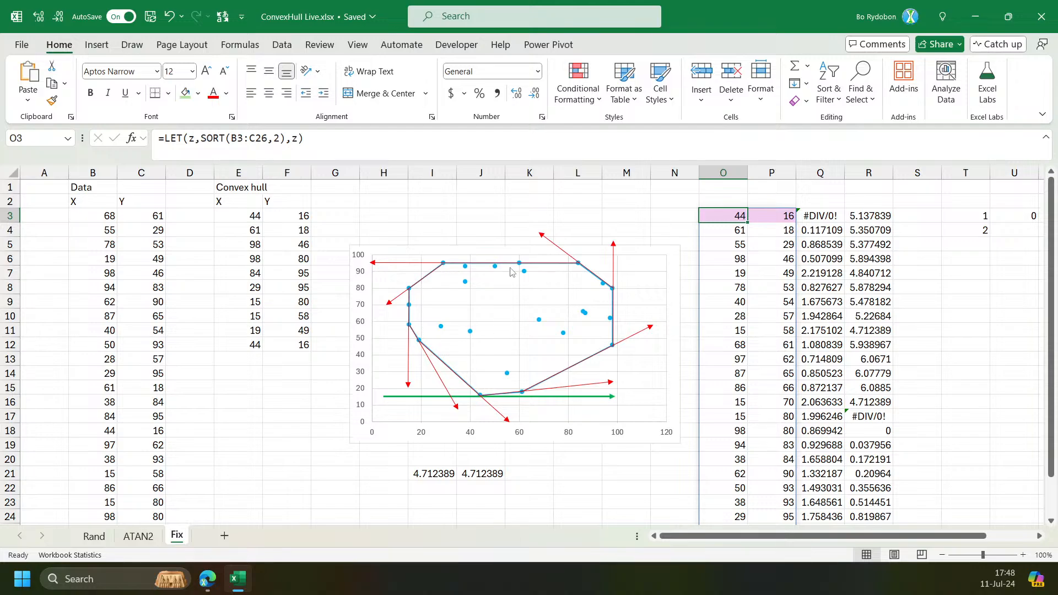
pyautogui.click(100, 218)
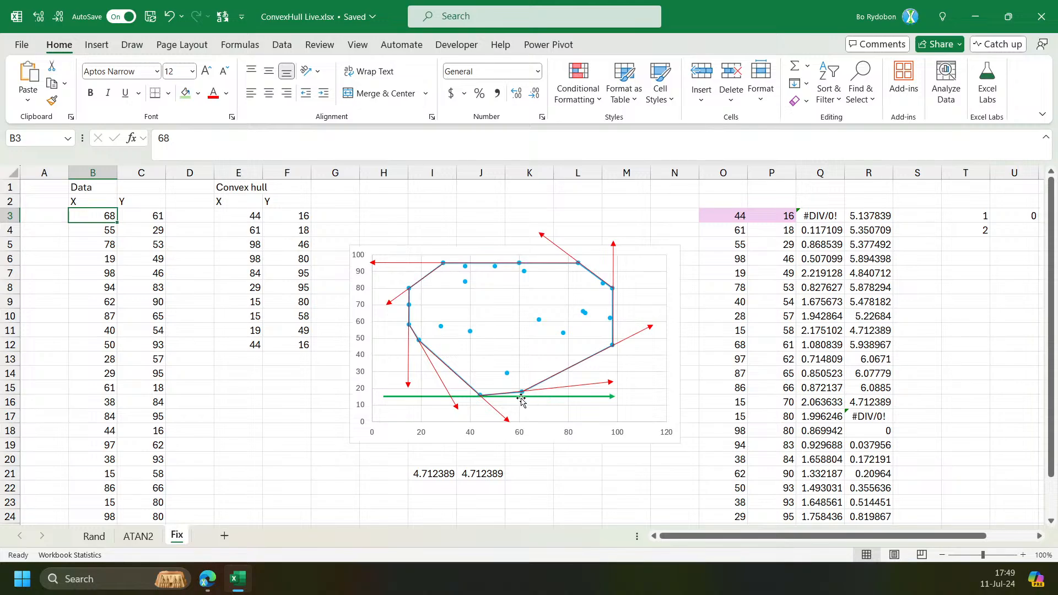
pyautogui.click(720, 216)
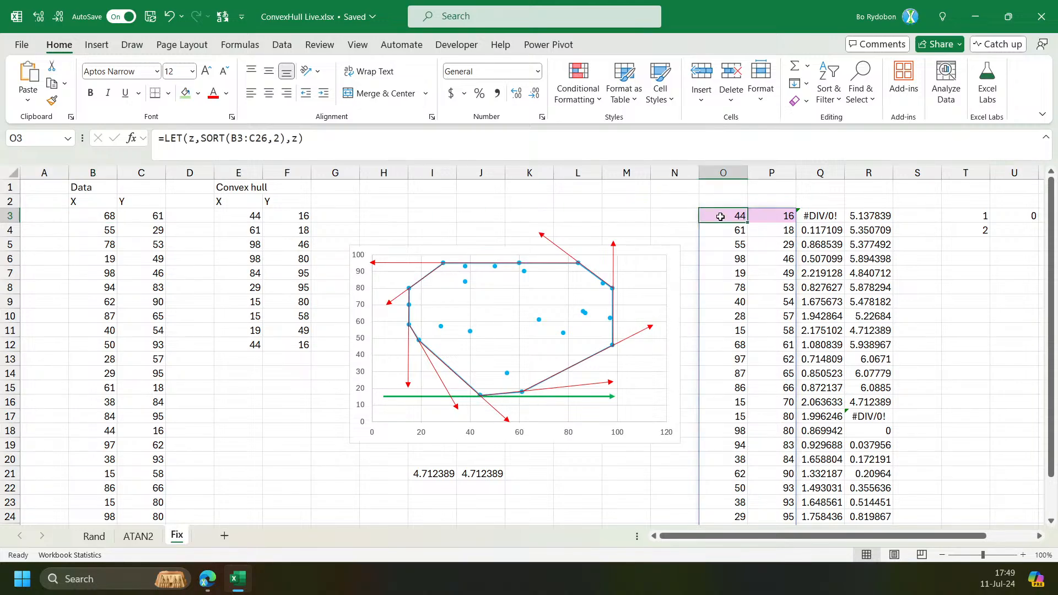
pyautogui.press('Right')
pyautogui.press('Right')
pyautogui.click(384, 130)
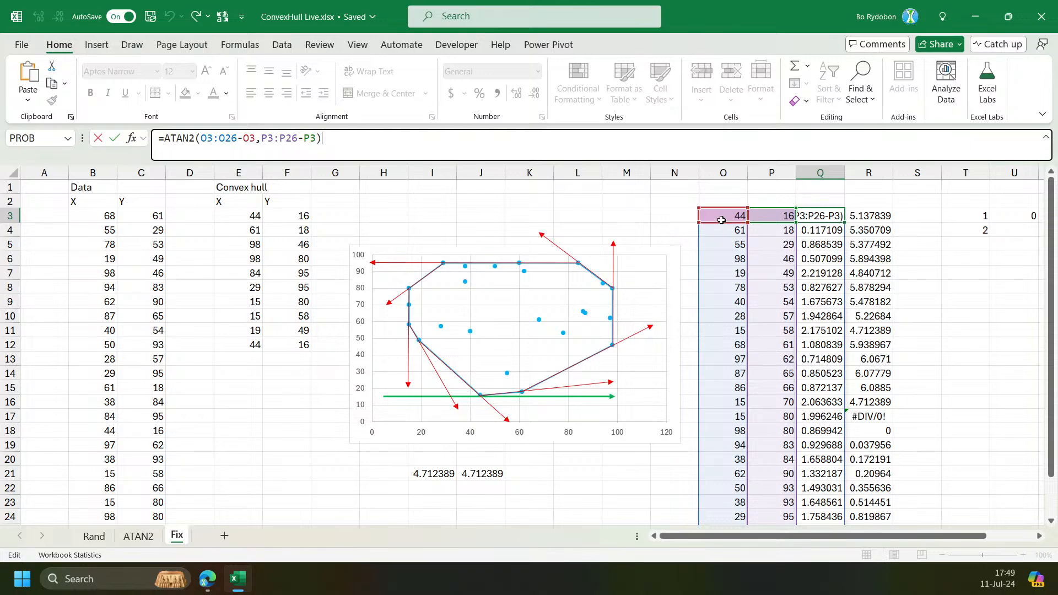
pyautogui.moveTo(786, 215); pyautogui.dragTo(730, 215)
pyautogui.click(293, 139)
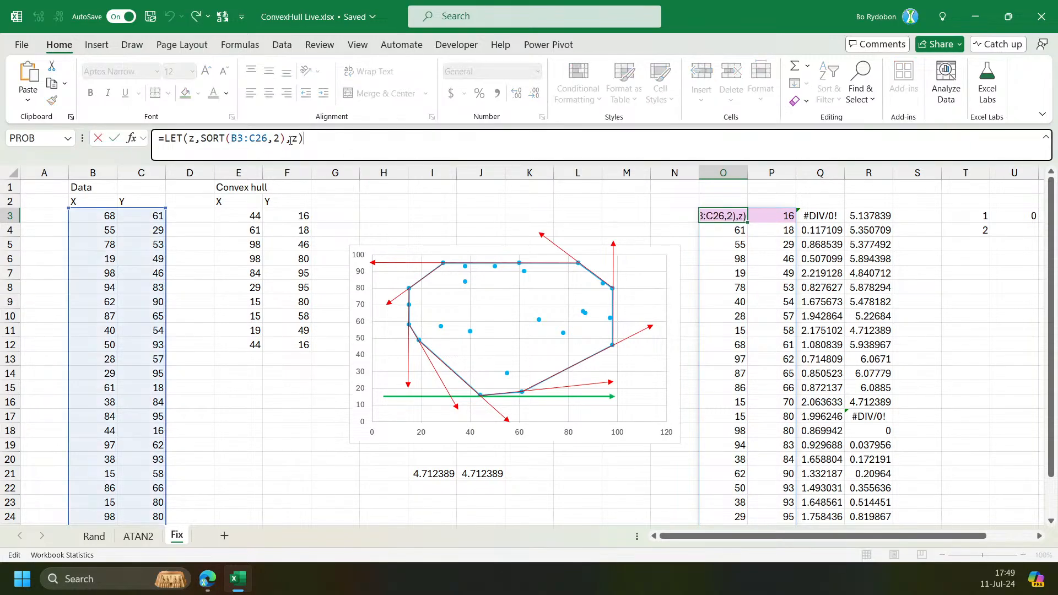
pyautogui.click(278, 139)
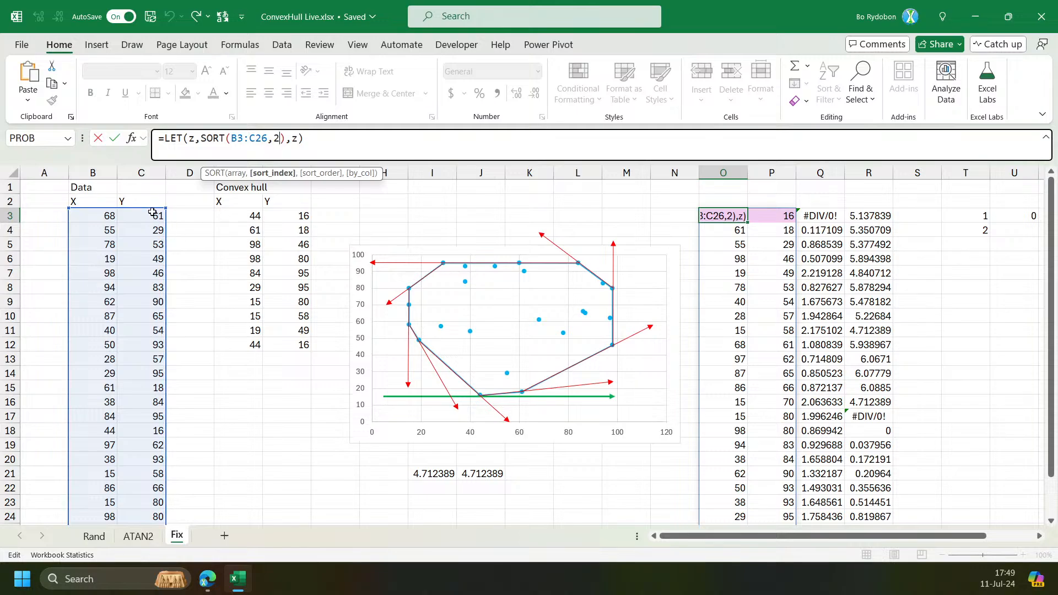
pyautogui.press('Escape')
# Inspect the LET/REDUCE hull formula in T3, expanding the formula bar to read it.
pyautogui.click(961, 219)
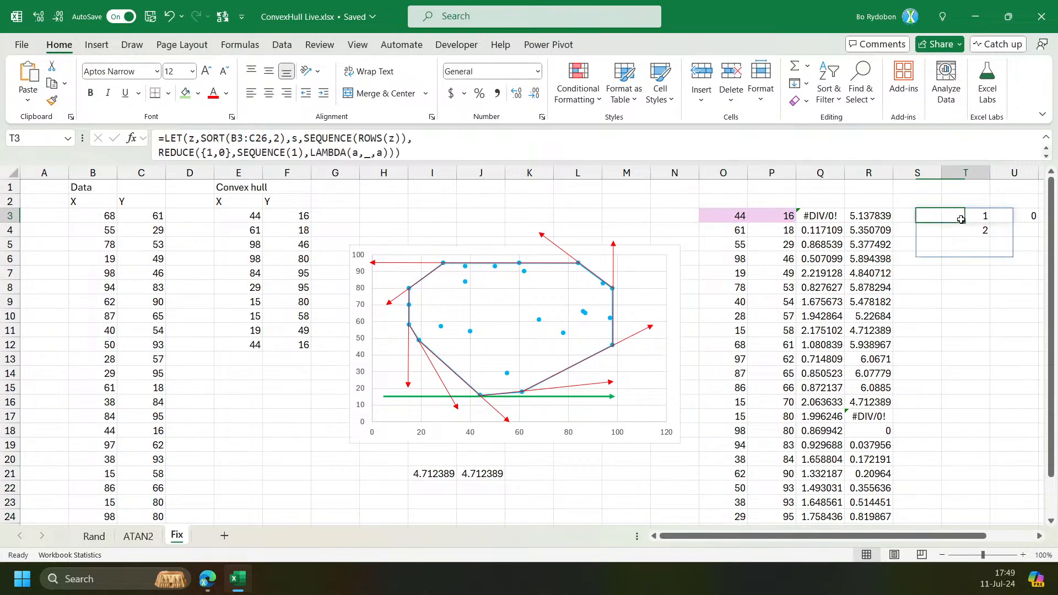
pyautogui.press('Right')
pyautogui.press('Right')
pyautogui.press('Right')
pyautogui.click(875, 212)
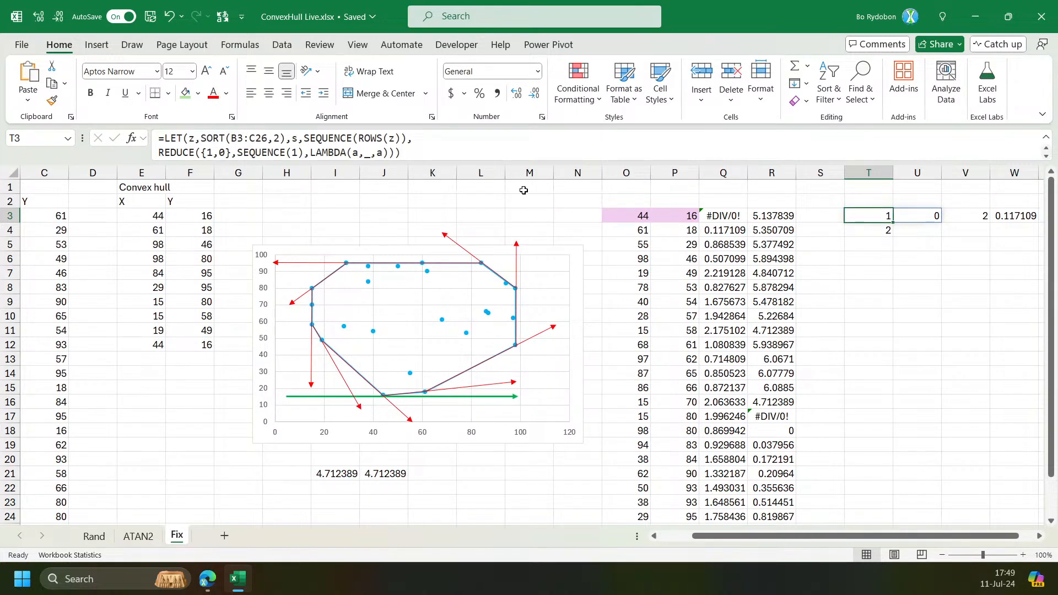
pyautogui.moveTo(439, 159); pyautogui.dragTo(404, 218)
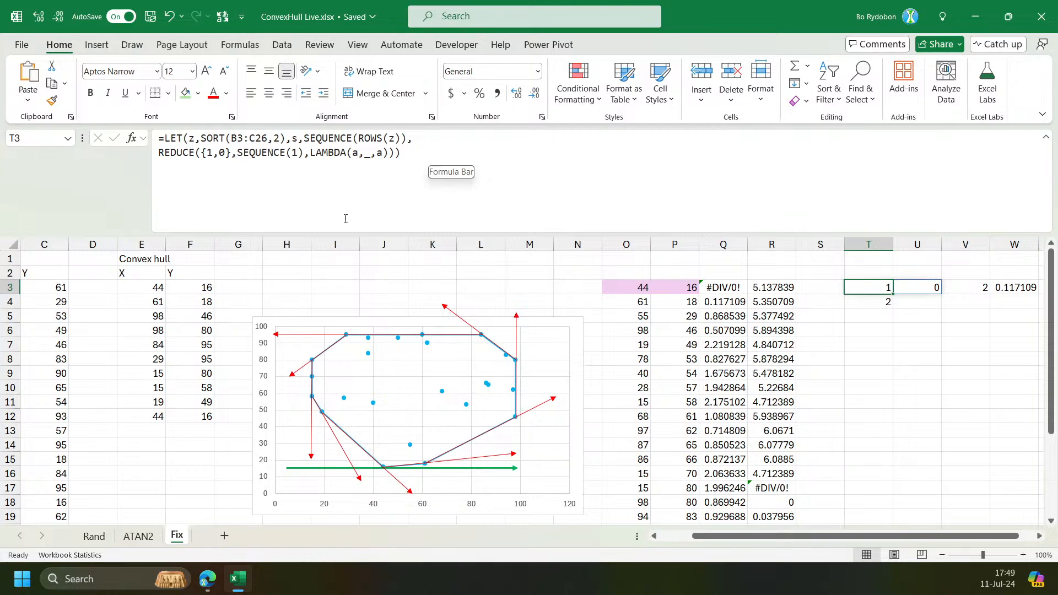
pyautogui.doubleClick(208, 153)
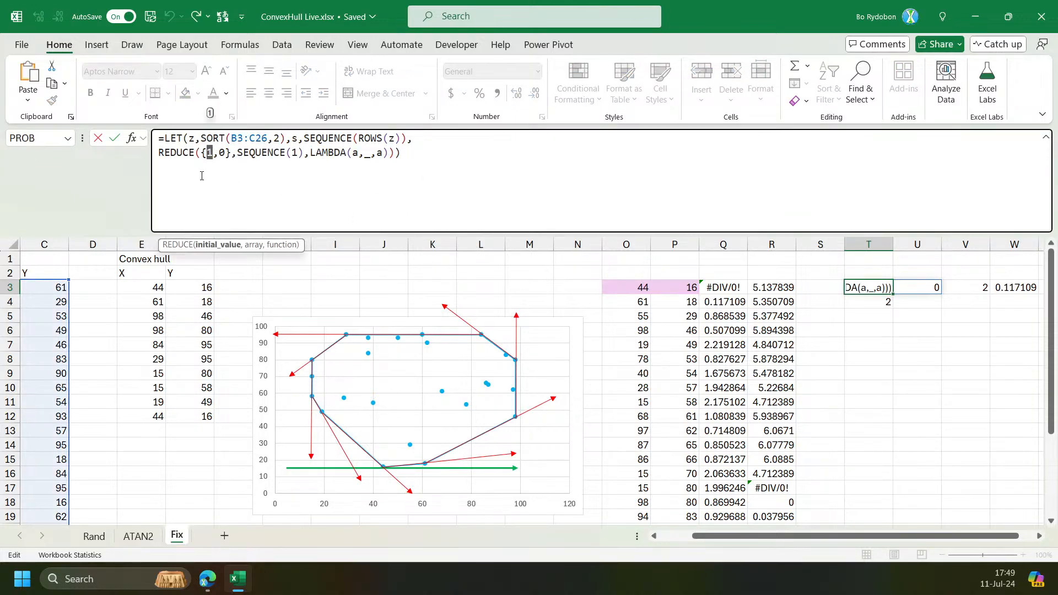
pyautogui.click(587, 284)
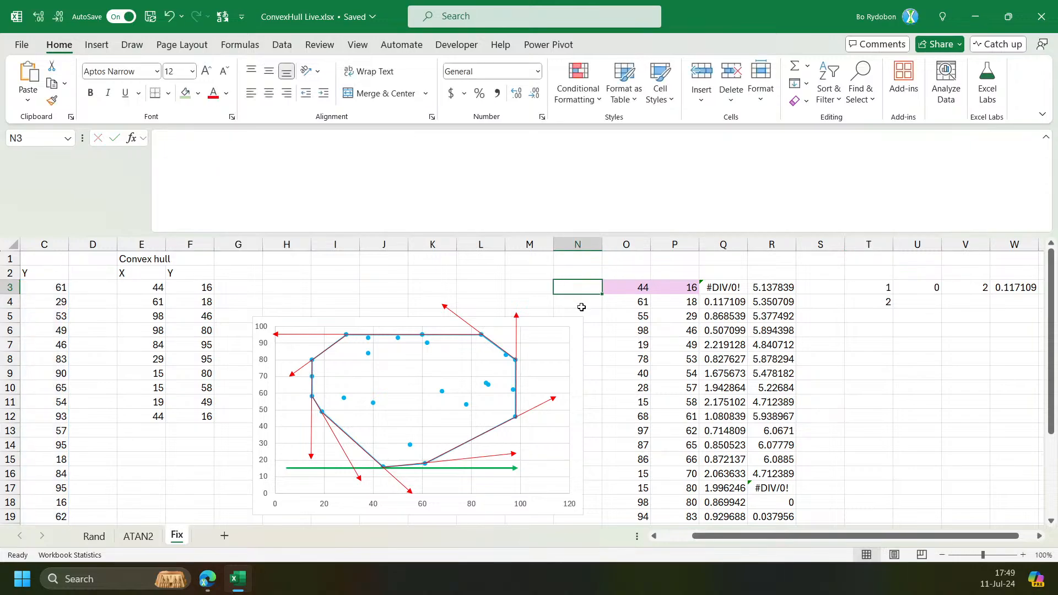
# Insert a new column and enter =SEQUENCE(ROWS(P3#)) in O3 to number the sorted points.
pyautogui.click(594, 242)
pyautogui.hotkey('ctrl', '+')
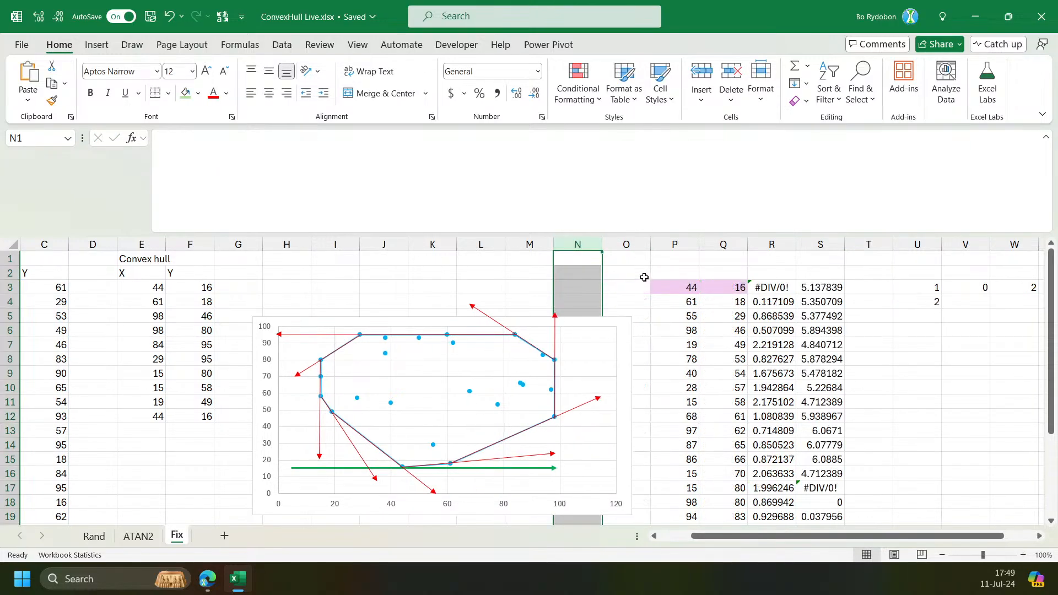
pyautogui.click(612, 332)
pyautogui.moveTo(636, 408); pyautogui.dragTo(590, 409)
pyautogui.click(624, 286)
pyautogui.write('=seq')
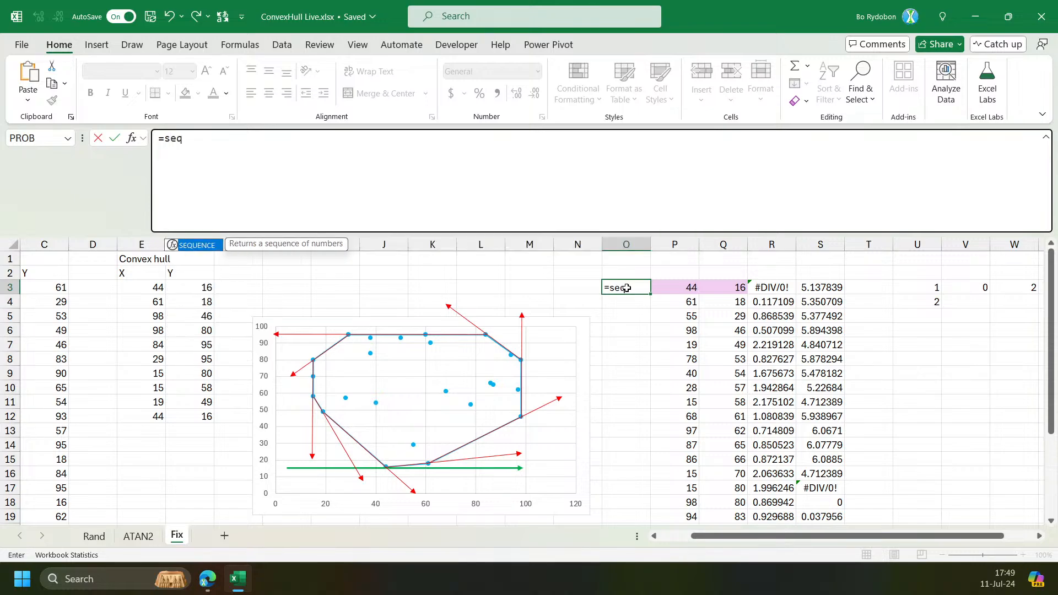
pyautogui.press('Tab')
pyautogui.write('row')
pyautogui.press('Tab')
pyautogui.press('Right')
pyautogui.write('#')
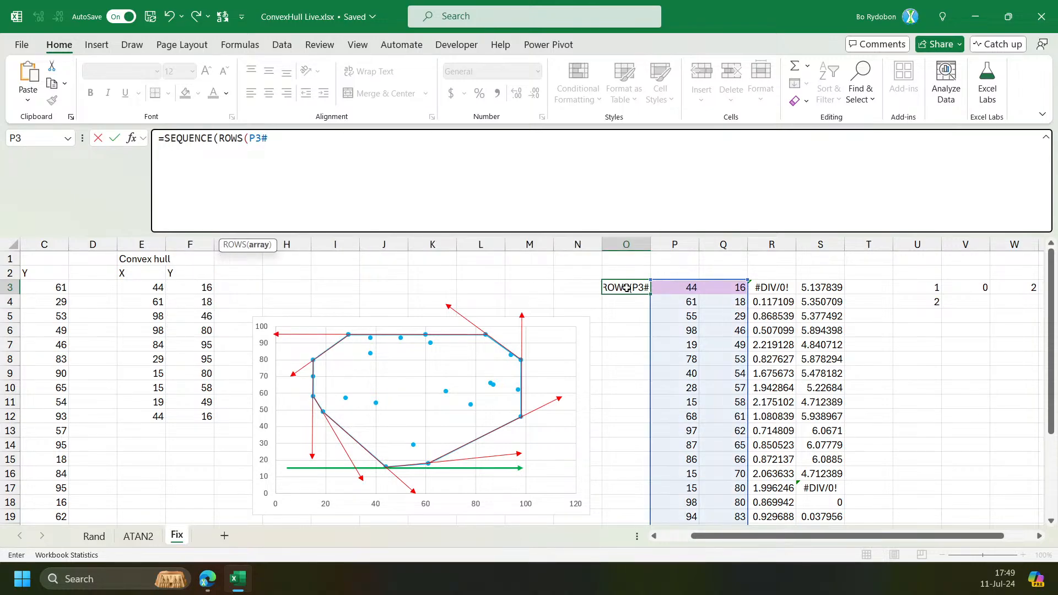
pyautogui.write('))')
pyautogui.press('Return')
pyautogui.press('Up')
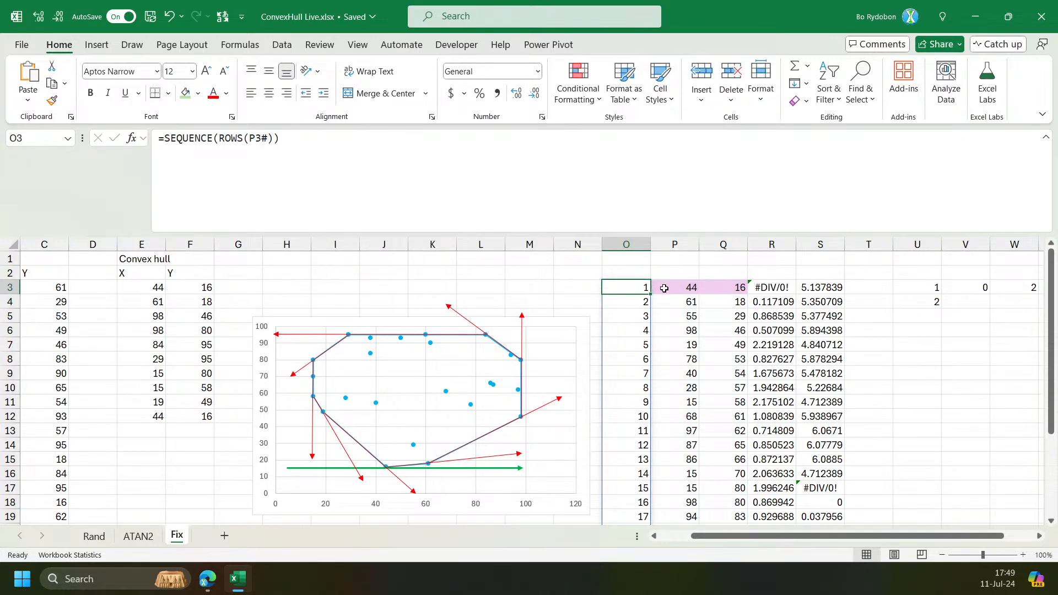
# Copy the hull formula from W3 into Y3, replacing its final XLOOKUP calculation with m to return the angles.
pyautogui.moveTo(666, 286); pyautogui.dragTo(705, 287)
pyautogui.click(912, 288)
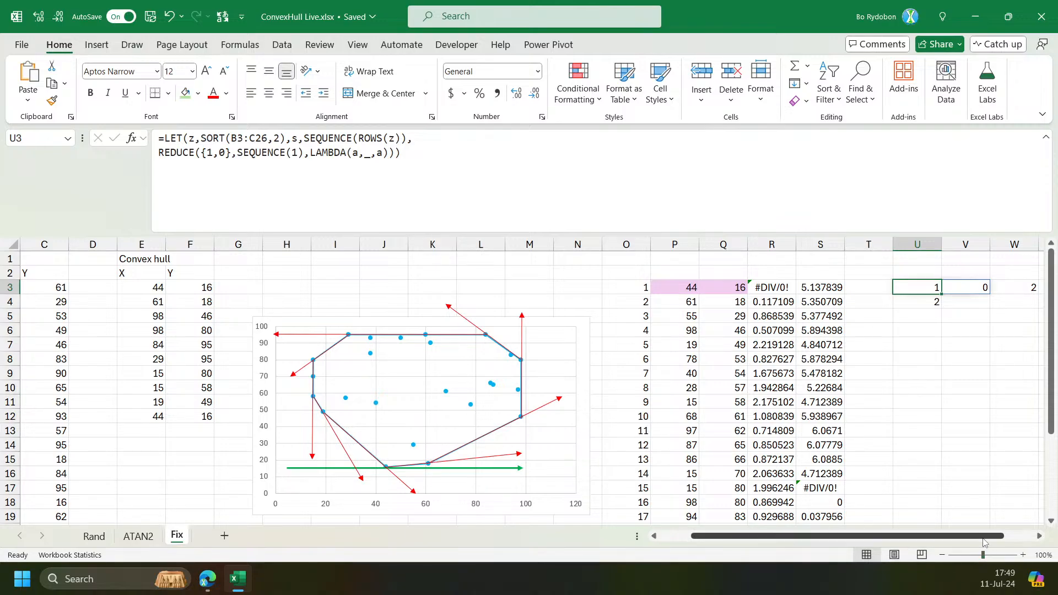
pyautogui.moveTo(919, 536); pyautogui.dragTo(950, 533)
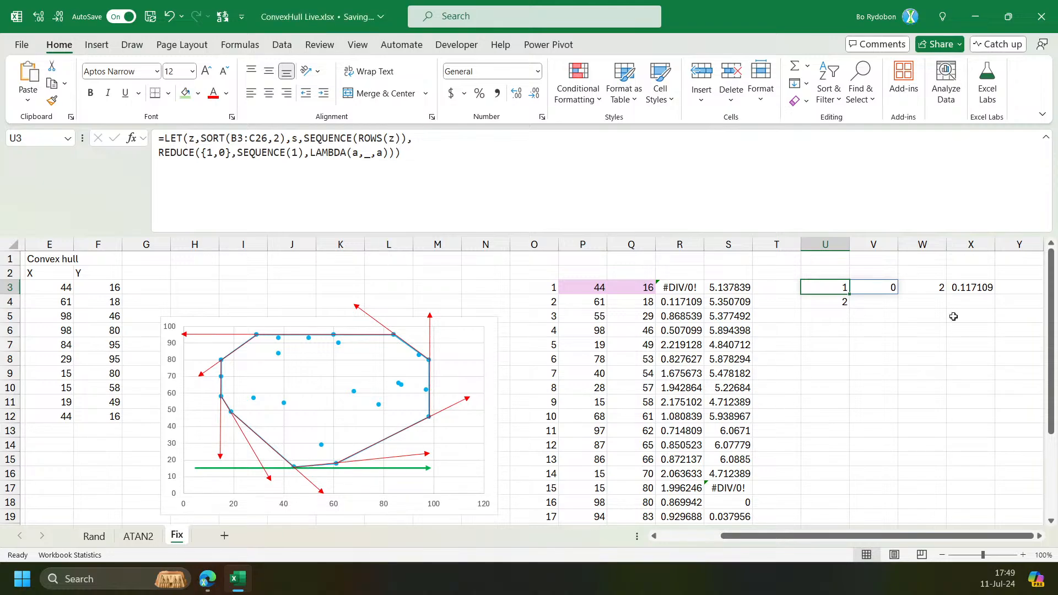
pyautogui.click(973, 287)
pyautogui.click(921, 287)
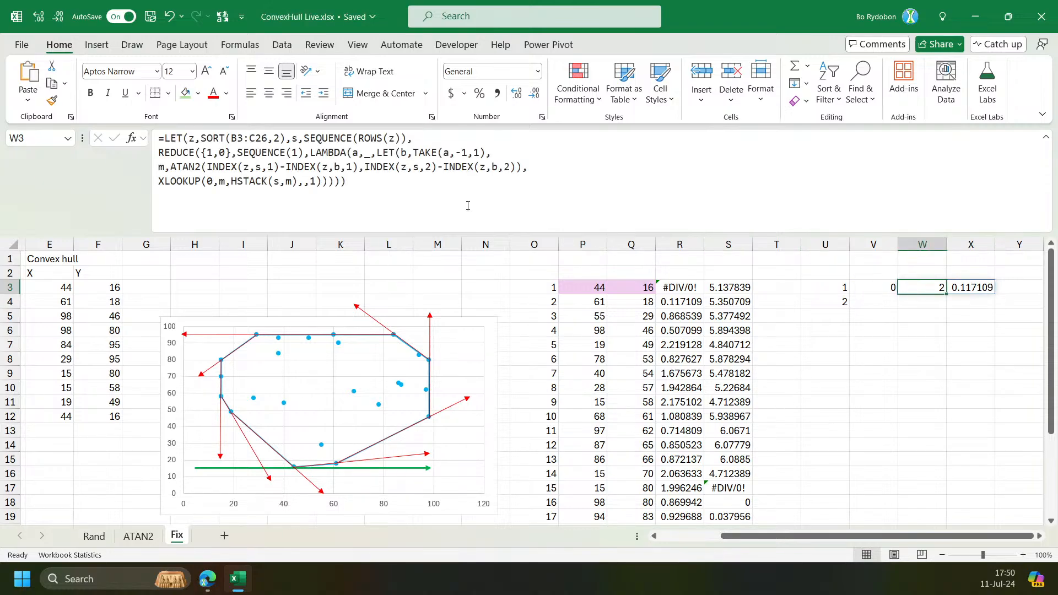
pyautogui.click(297, 166)
pyautogui.click(194, 164)
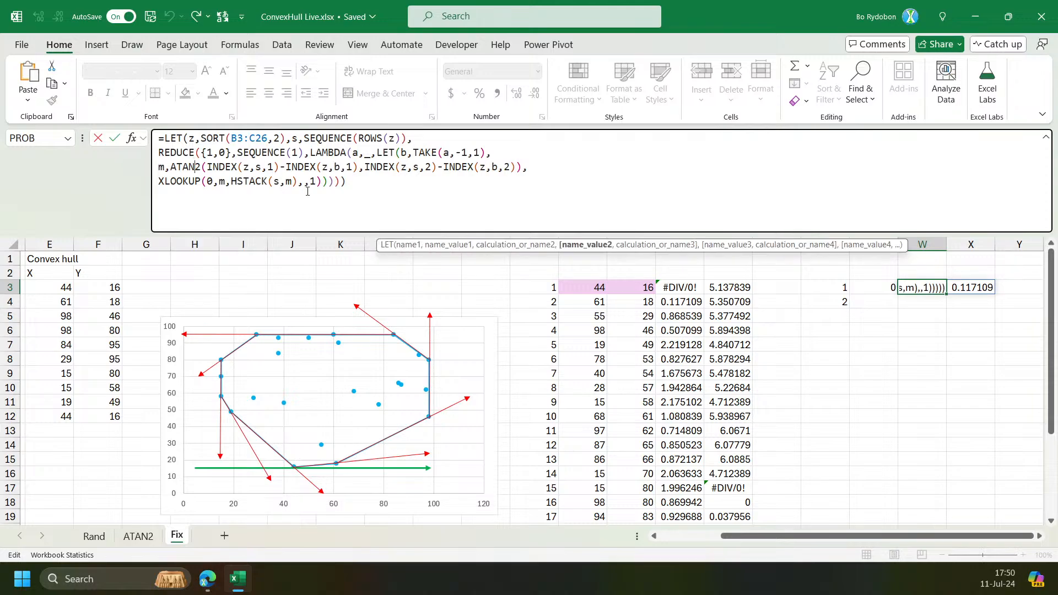
pyautogui.press('Tab')
pyautogui.press('Tab')
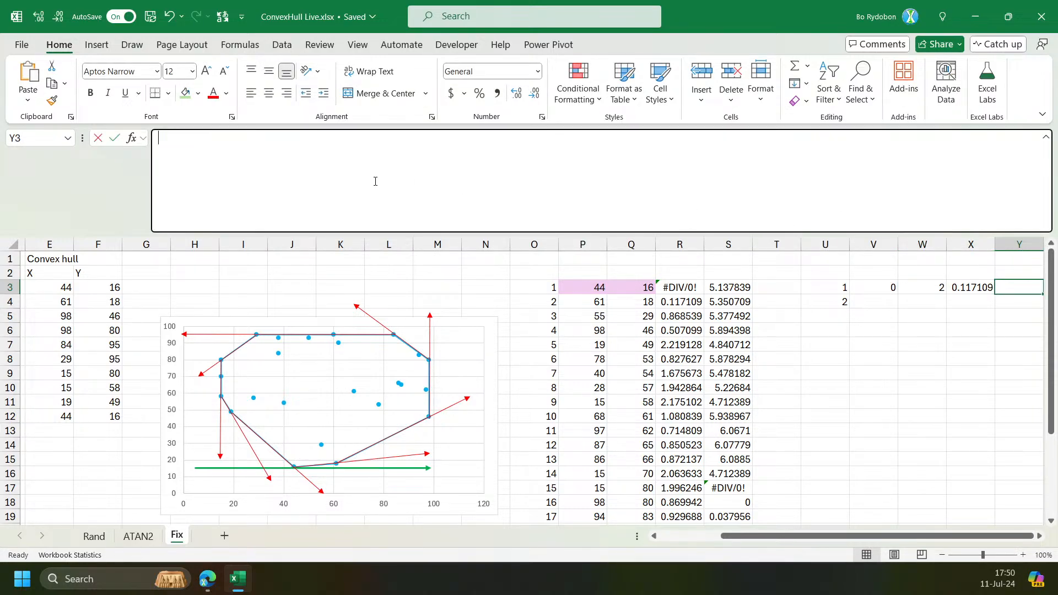
pyautogui.click(202, 187)
pyautogui.write('=LET(z,SORT(B3:C26,2),s,SEQUENCE(ROWS(z)), REDUCE({1,0},SEQUENCE(1),LAMBDA(a,_,LET(b,TAKE(a,-1,1), m,ATAN2(INDEX(z,s,1)-INDEX(z,b,1),INDEX(z,s,2)-INDEX(z,b,2)), XLOOKUP(0,m,HSTACK(s,m),,1)))))')
pyautogui.click(223, 179)
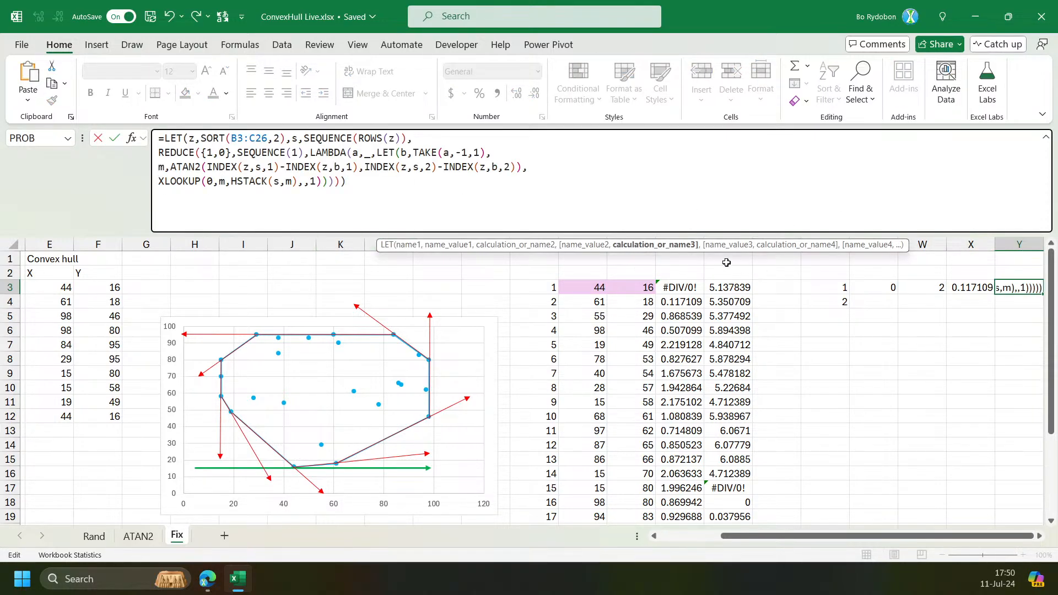
pyautogui.click(665, 249)
pyautogui.write('m')
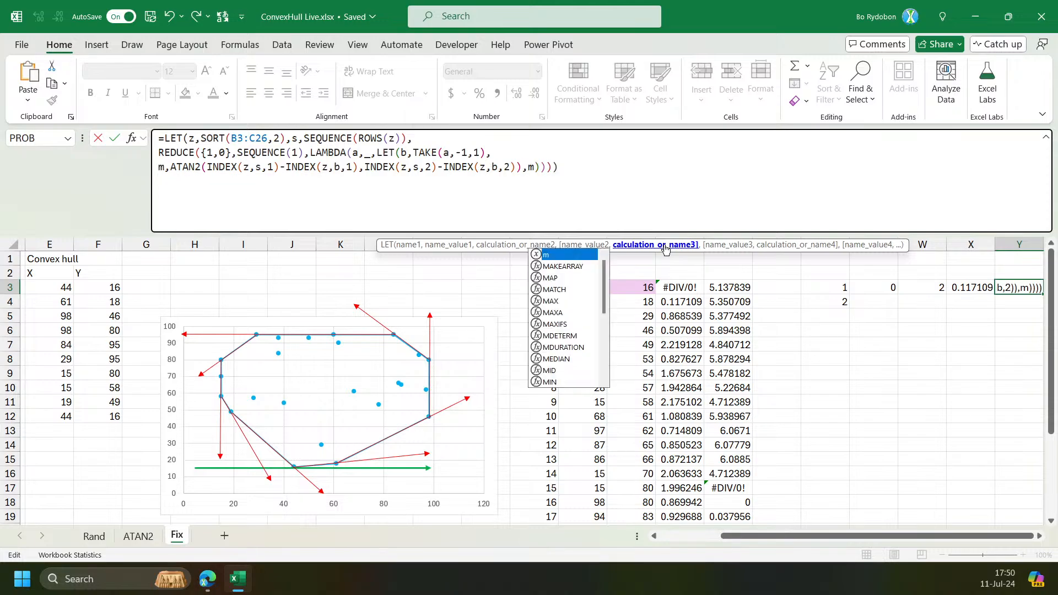
pyautogui.press('Tab')
pyautogui.press('Left')
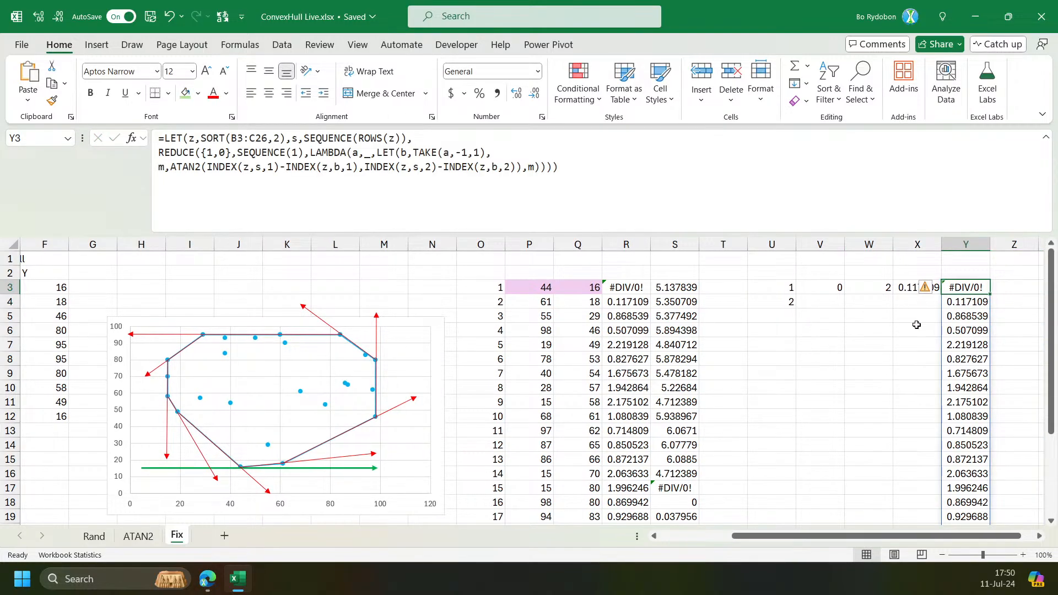
# Review the returned angle values in column Y and delete the test formula in Y3.
pyautogui.click(951, 305)
pyautogui.moveTo(951, 304); pyautogui.dragTo(969, 521)
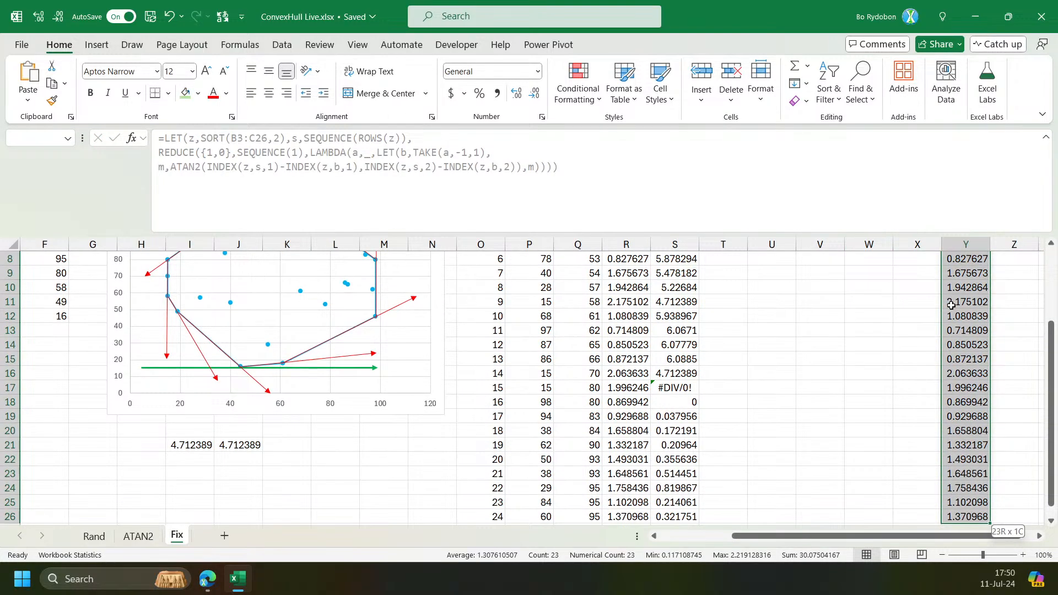
pyautogui.press('Up')
pyautogui.press('Down')
pyautogui.moveTo(539, 278); pyautogui.dragTo(567, 281)
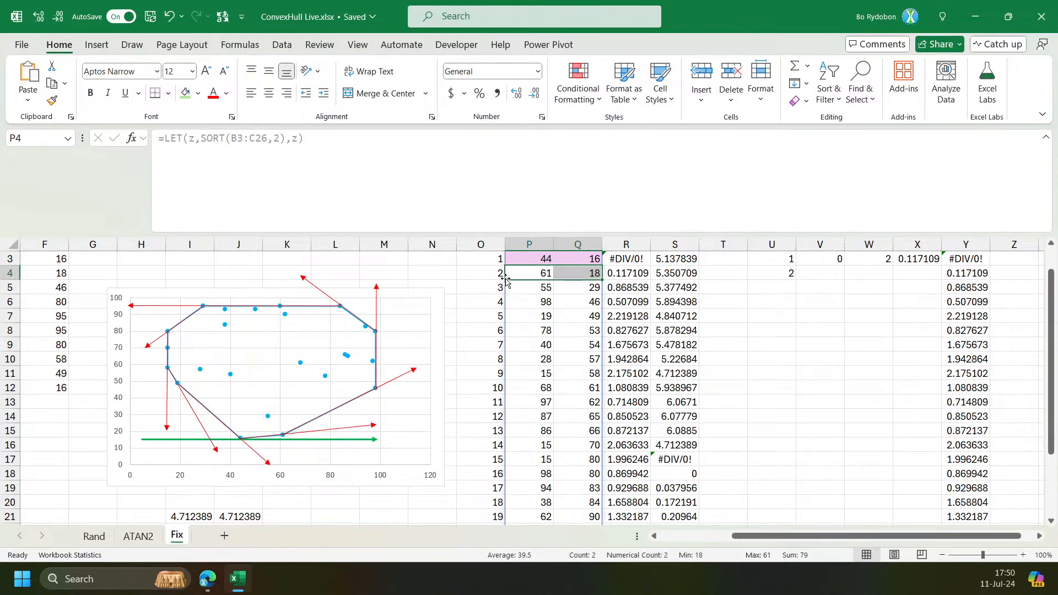
pyautogui.click(973, 262)
pyautogui.press('Delete')
# Wrap the XLOOKUP in W3's formula inside VSTACK(a, …) so each iteration appends to the accumulator.
pyautogui.click(869, 257)
pyautogui.scroll(1, 870, 259)
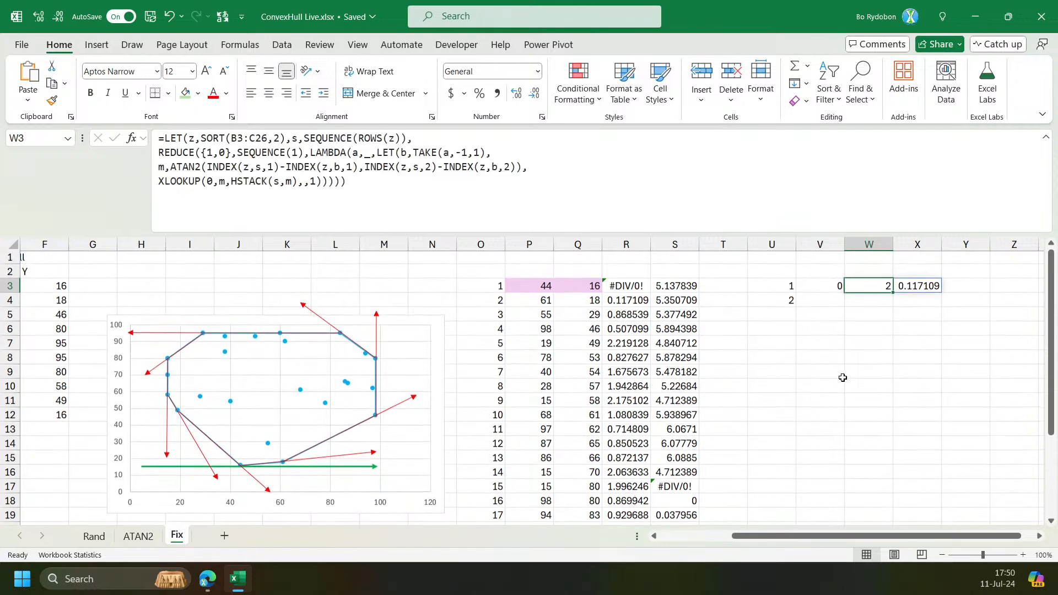
pyautogui.click(278, 181)
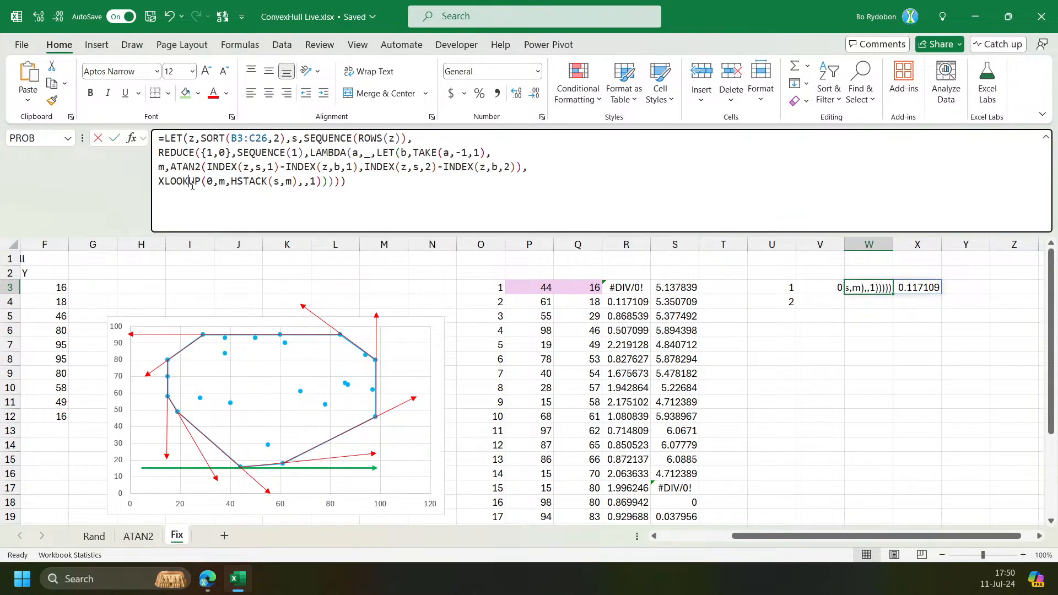
pyautogui.click(158, 182)
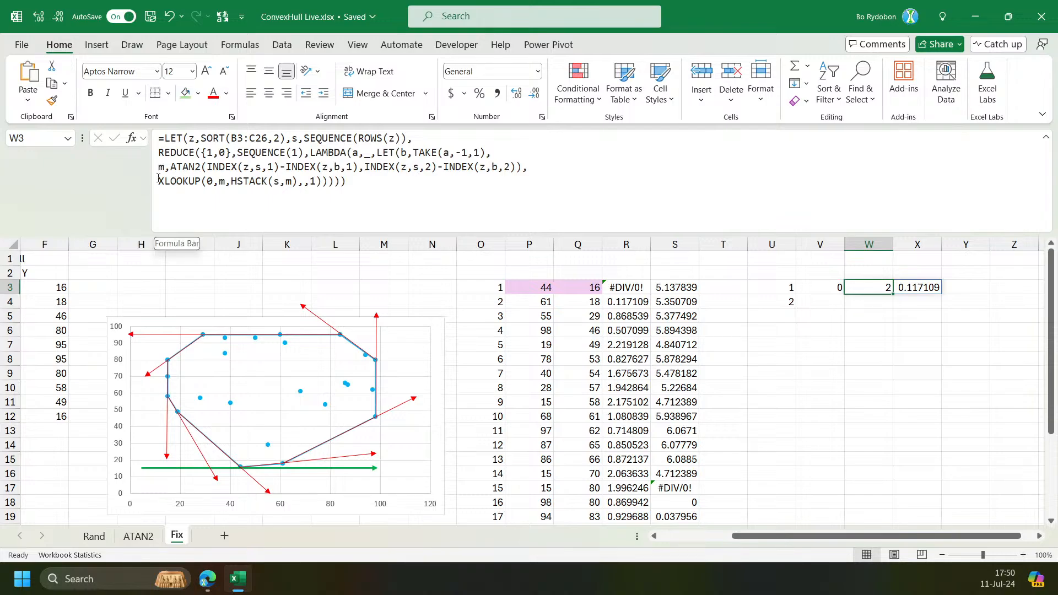
pyautogui.click(177, 185)
pyautogui.write('VSTACK(a,')
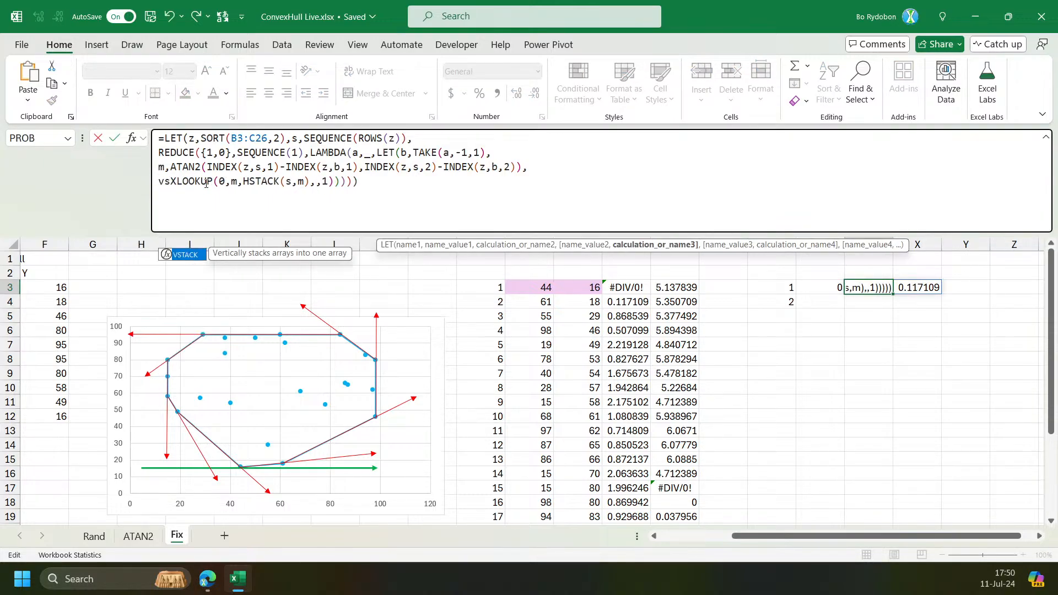
pyautogui.press('End')
pyautogui.write(')')
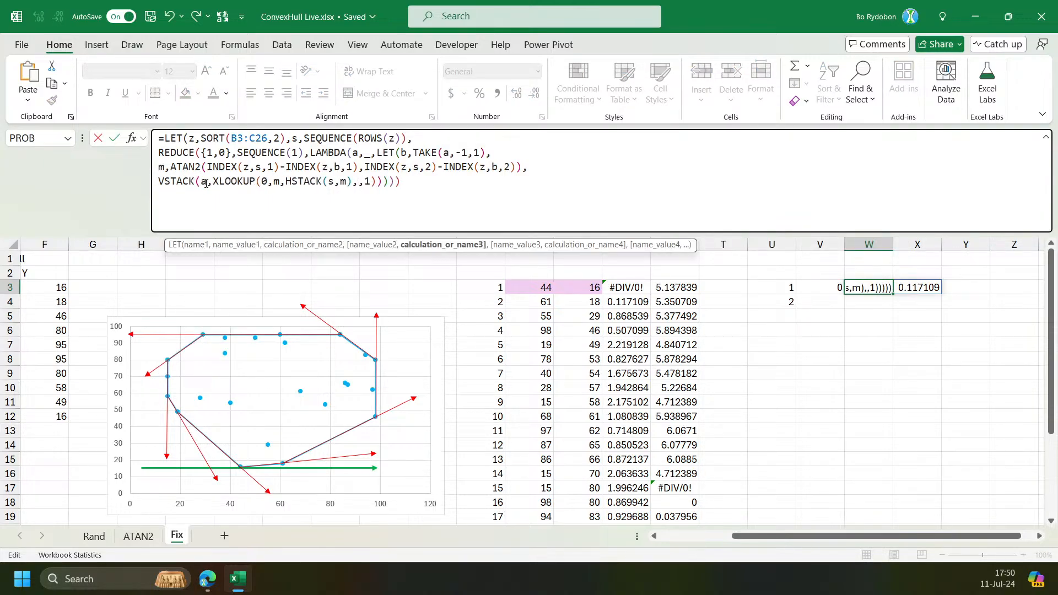
pyautogui.press('Return')
pyautogui.press('Up')
# Copy the complete hull formula from W3 and paste it into Y3.
pyautogui.click(871, 304)
pyautogui.click(386, 189)
pyautogui.press('Escape')
pyautogui.click(866, 286)
pyautogui.moveTo(417, 189); pyautogui.dragTo(121, 72)
pyautogui.hotkey('ctrl', 'c')
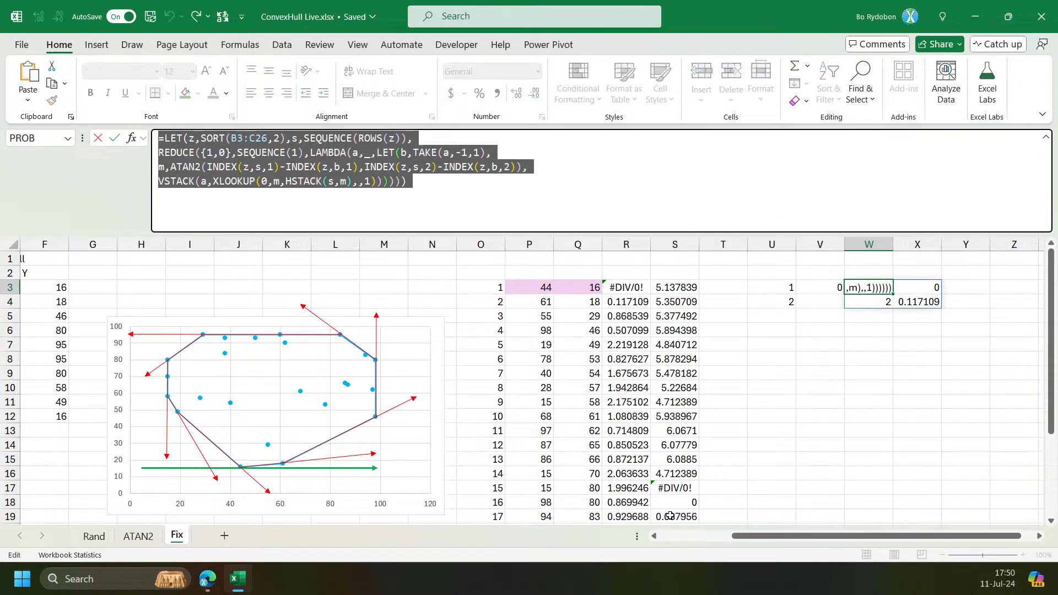
pyautogui.press('Escape')
pyautogui.click(1040, 536)
pyautogui.click(1039, 536)
pyautogui.click(773, 289)
pyautogui.click(457, 148)
pyautogui.hotkey('ctrl', 'v')
pyautogui.press('Return')
pyautogui.press('Up')
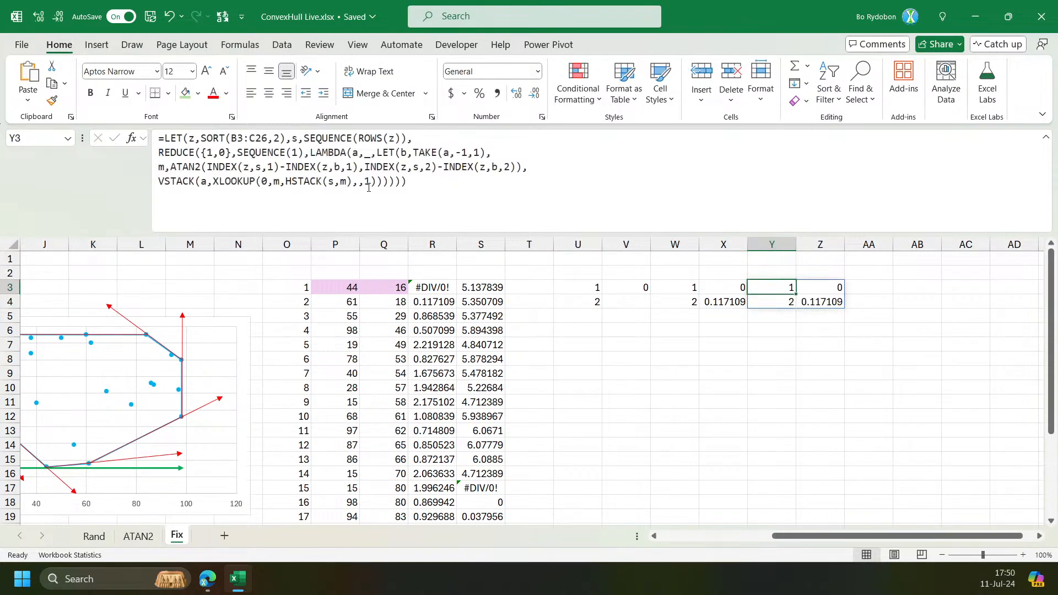
# Set the REDUCE iteration count in Y3's formula to SEQUENCE(2).
pyautogui.doubleClick(295, 153)
pyautogui.write('2')
pyautogui.press('Return')
pyautogui.press('Up')
# Set the REDUCE iteration count in Y3's formula to SEQUENCE(3).
pyautogui.doubleClick(296, 153)
pyautogui.write('3')
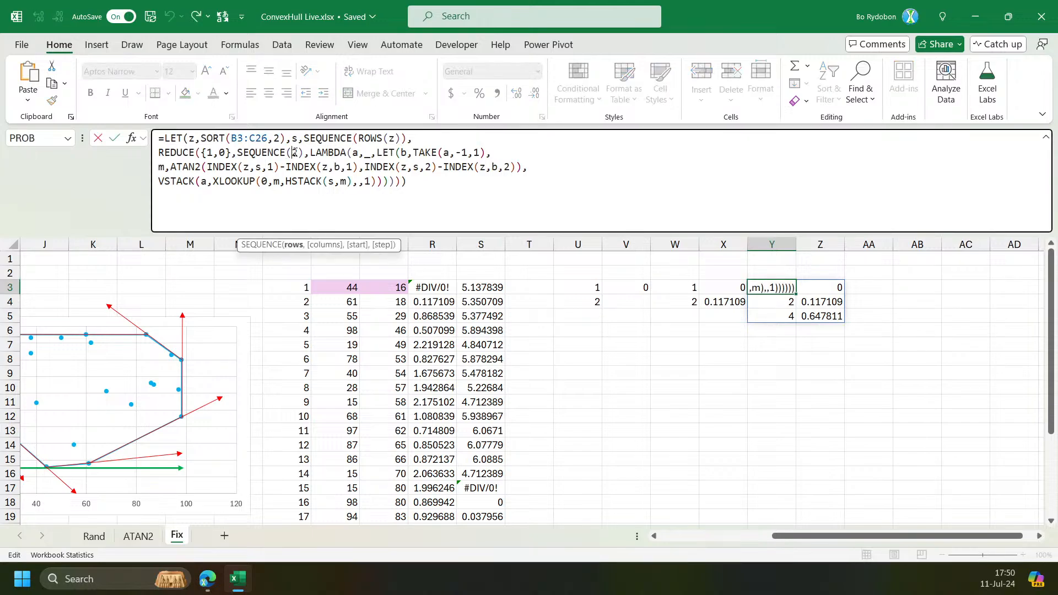
pyautogui.press('Return')
pyautogui.press('Up')
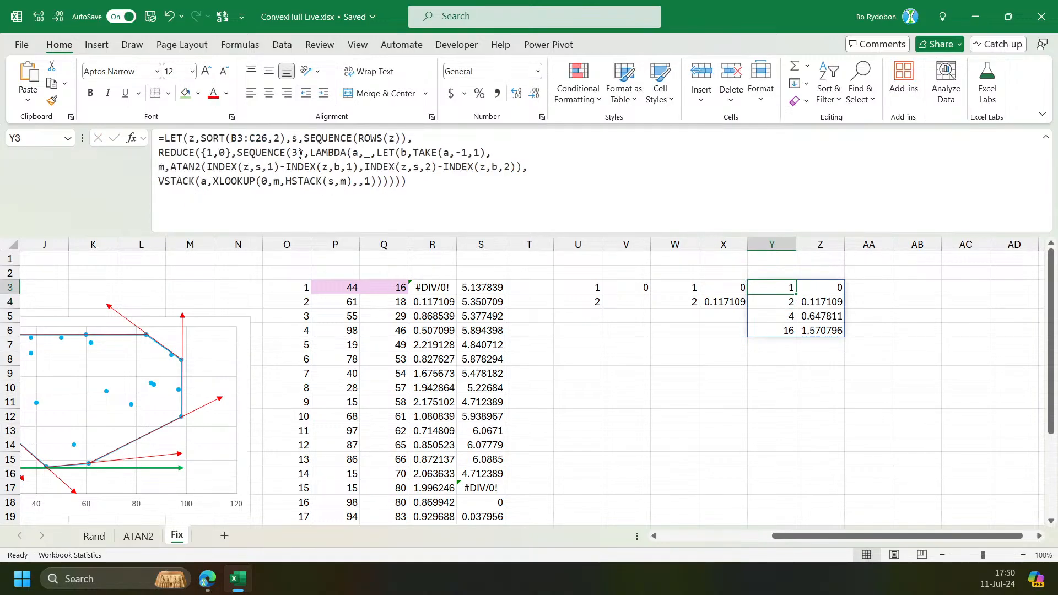
# Set the REDUCE iteration count in Y3's formula to SEQUENCE(9).
pyautogui.doubleClick(296, 152)
pyautogui.moveTo(841, 536); pyautogui.dragTo(710, 534)
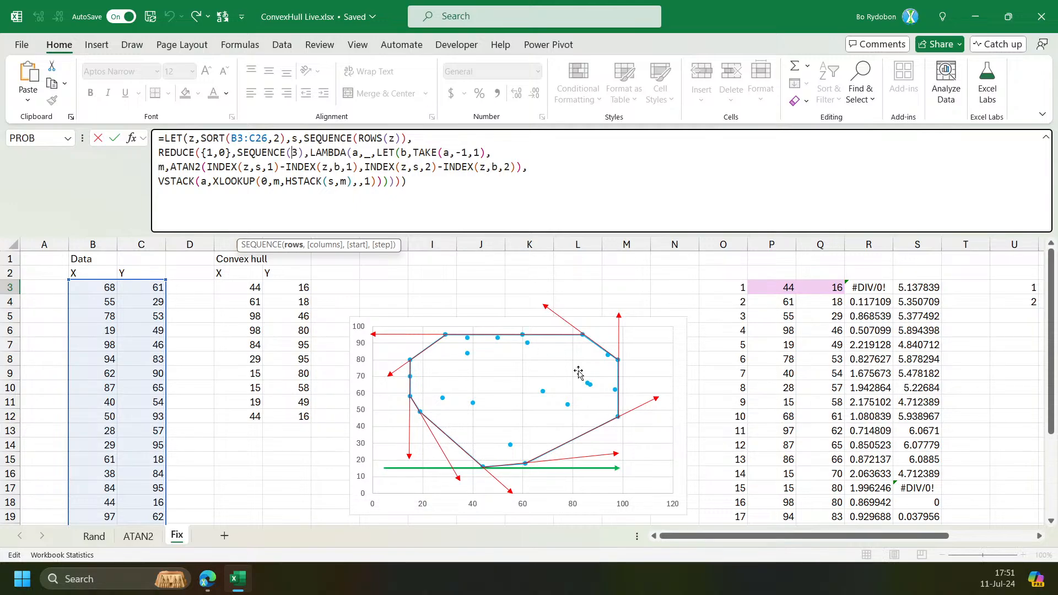
pyautogui.moveTo(739, 536); pyautogui.dragTo(831, 553)
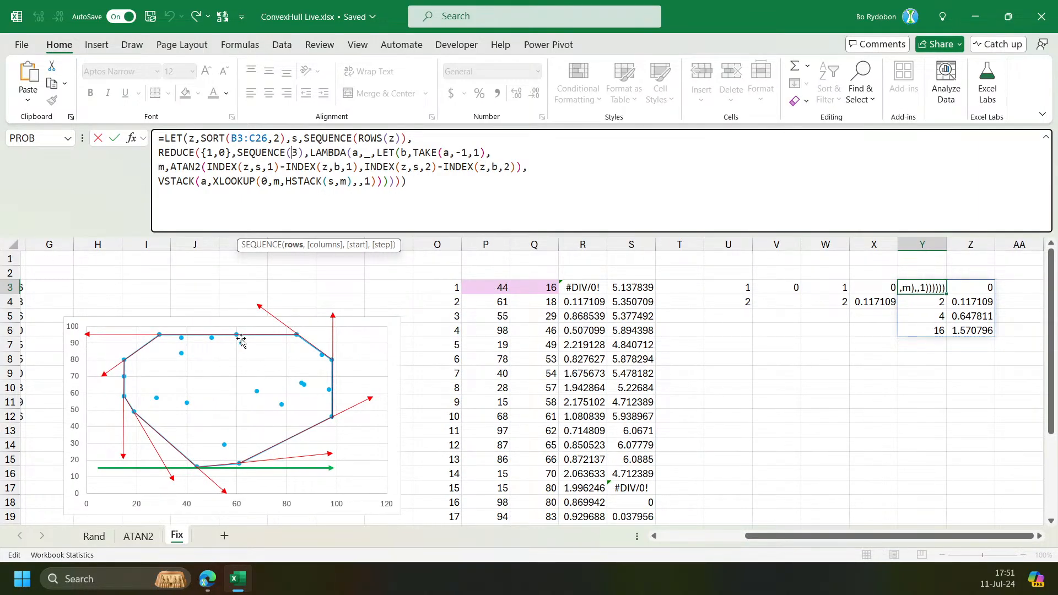
pyautogui.hotkey('ctrl', 'Return')
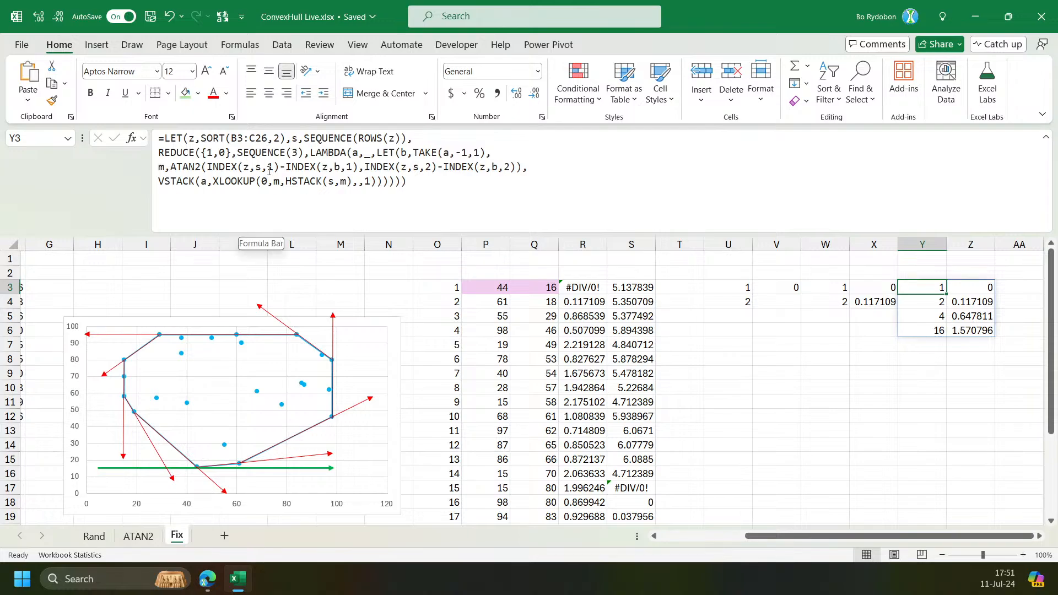
pyautogui.click(301, 156)
pyautogui.press('BackSpace')
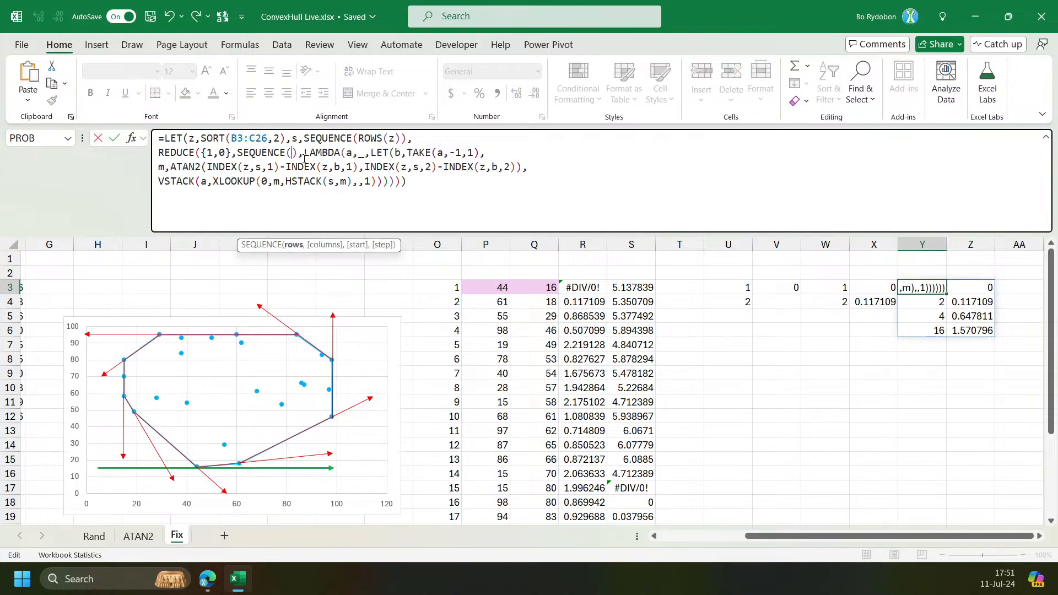
pyautogui.write('9')
pyautogui.press('Return')
# Inspect the nine-iteration results in Y3:Z12 and compare them with W3's output.
pyautogui.click(936, 378)
pyautogui.moveTo(970, 388); pyautogui.dragTo(942, 388)
pyautogui.click(941, 376)
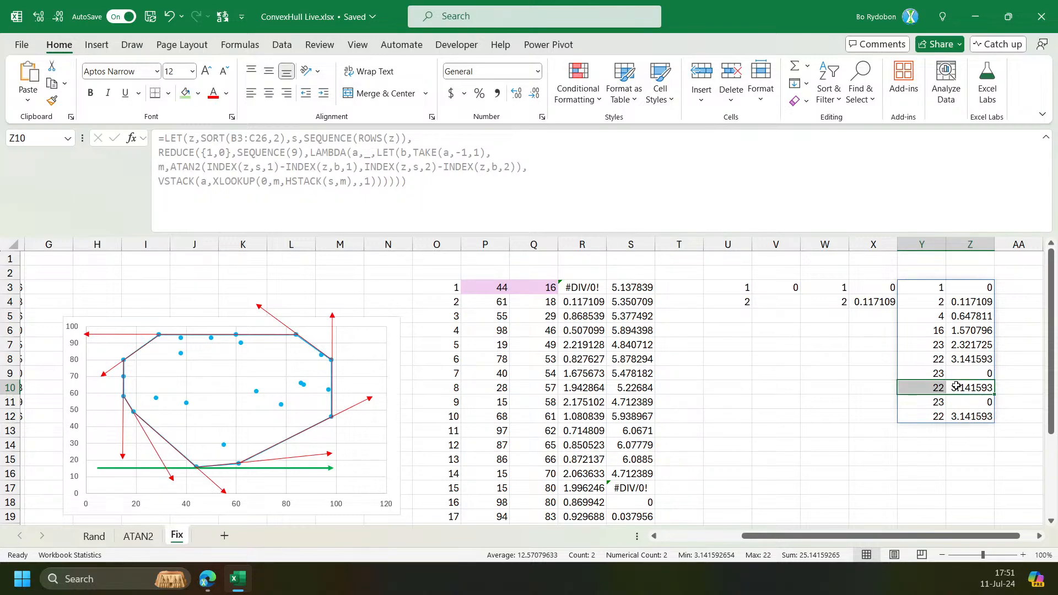
pyautogui.click(980, 372)
pyautogui.click(979, 386)
pyautogui.click(973, 412)
pyautogui.moveTo(979, 535); pyautogui.dragTo(993, 536)
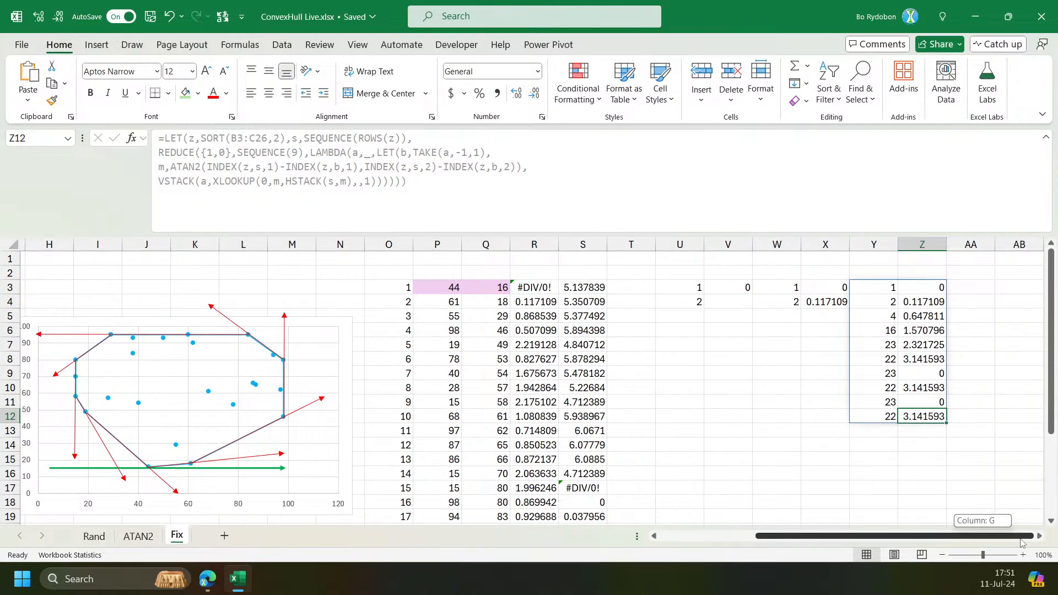
pyautogui.click(1039, 538)
pyautogui.click(1039, 538)
pyautogui.click(1039, 538)
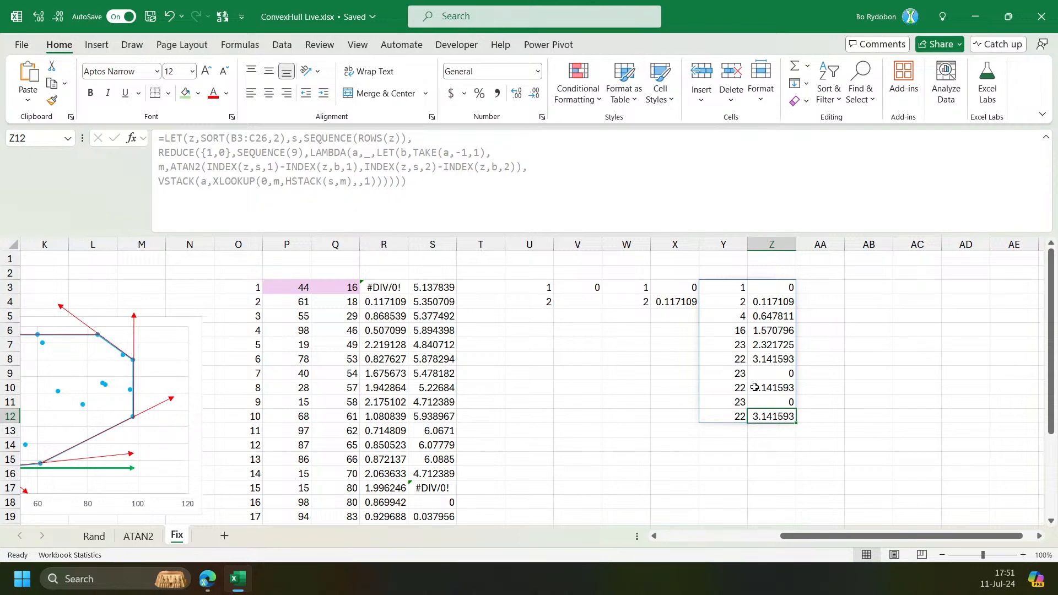
pyautogui.click(729, 287)
pyautogui.click(634, 289)
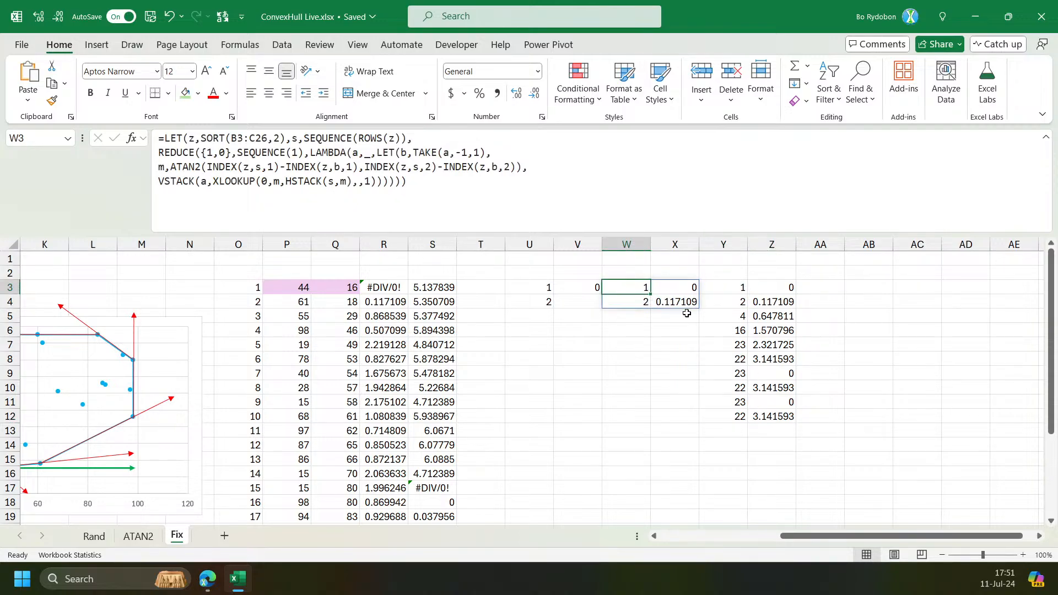
pyautogui.moveTo(726, 360)
pyautogui.mouseDown()
pyautogui.moveTo(735, 374)
pyautogui.moveTo(789, 374)
pyautogui.mouseUp()
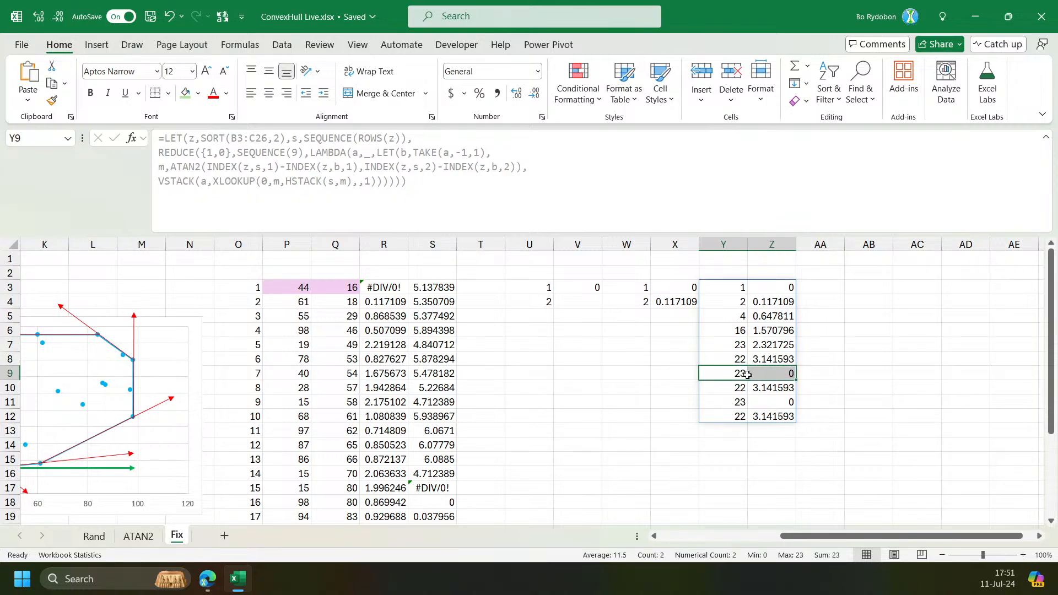
pyautogui.click(644, 288)
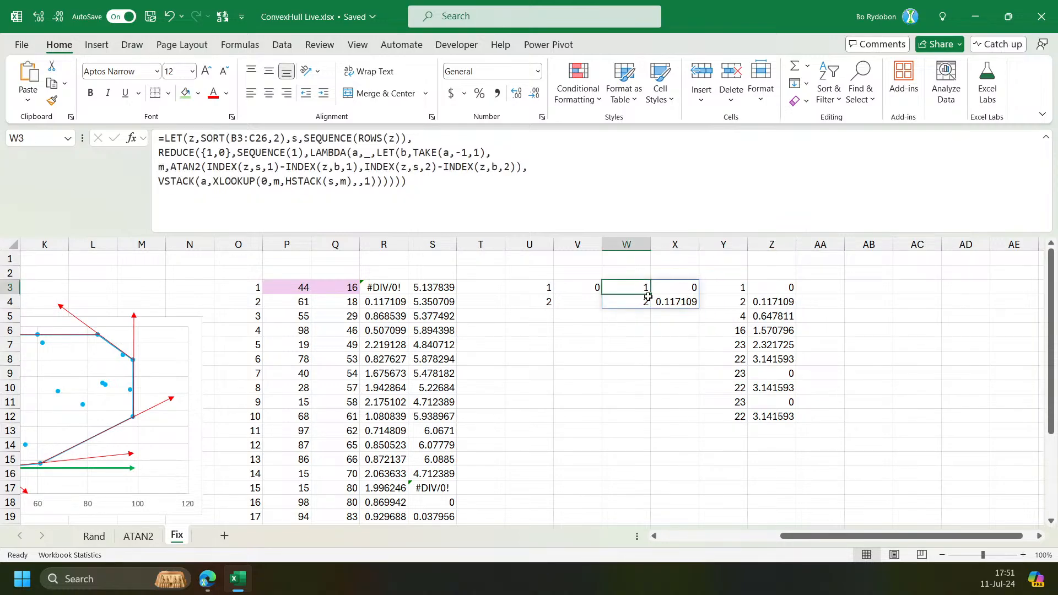
# In W3's formula, add a new LET line defining f as FILTER(s,ISNA(XMATCH(s,TAKE(a,,1)))).
pyautogui.click(503, 152)
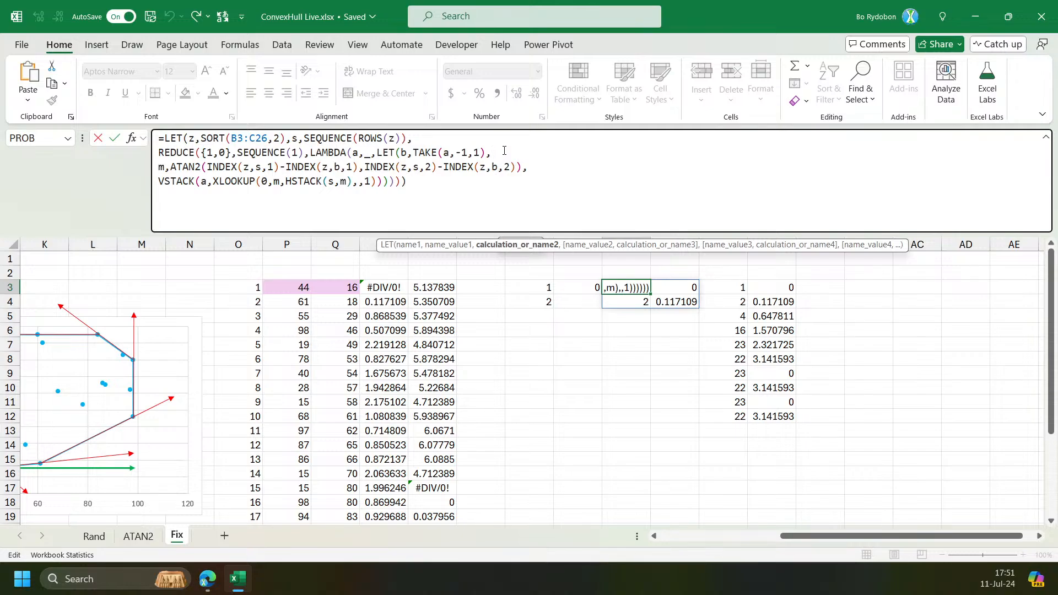
pyautogui.press('alt')
pyautogui.press('alt')
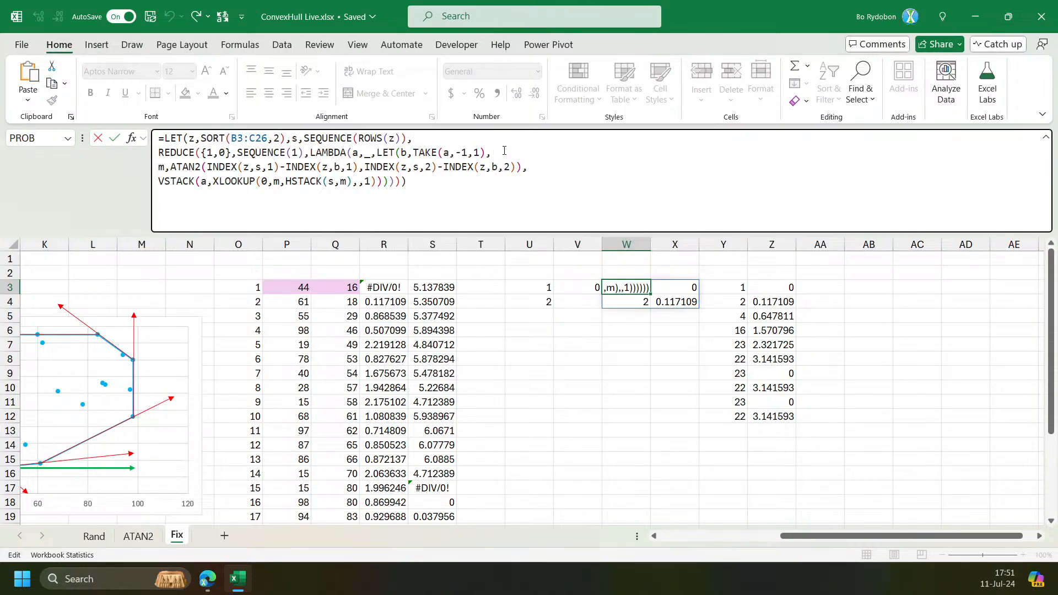
pyautogui.hotkey('alt', 'Return')
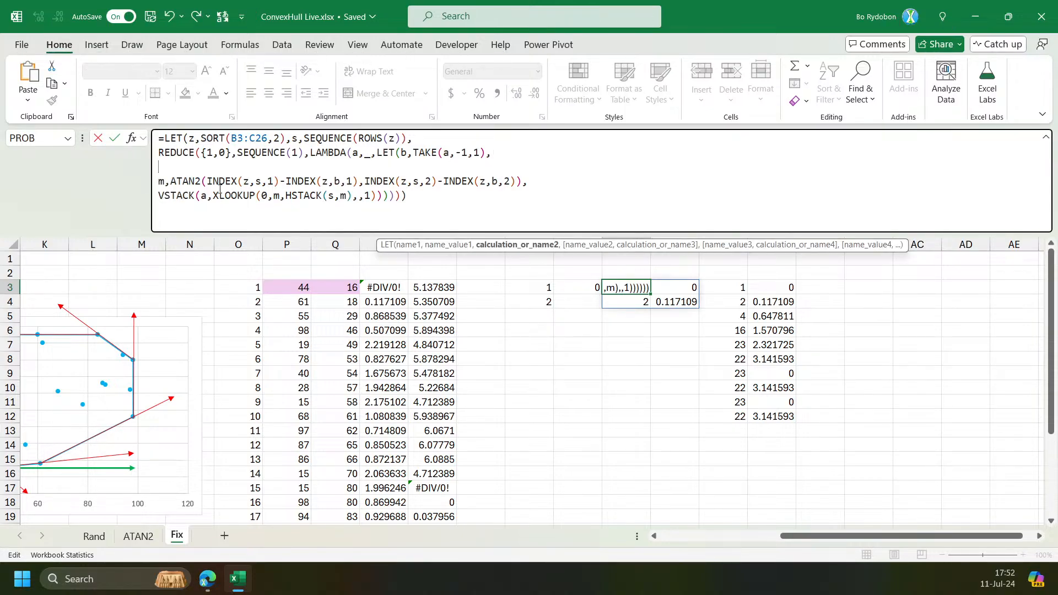
pyautogui.doubleClick(254, 183)
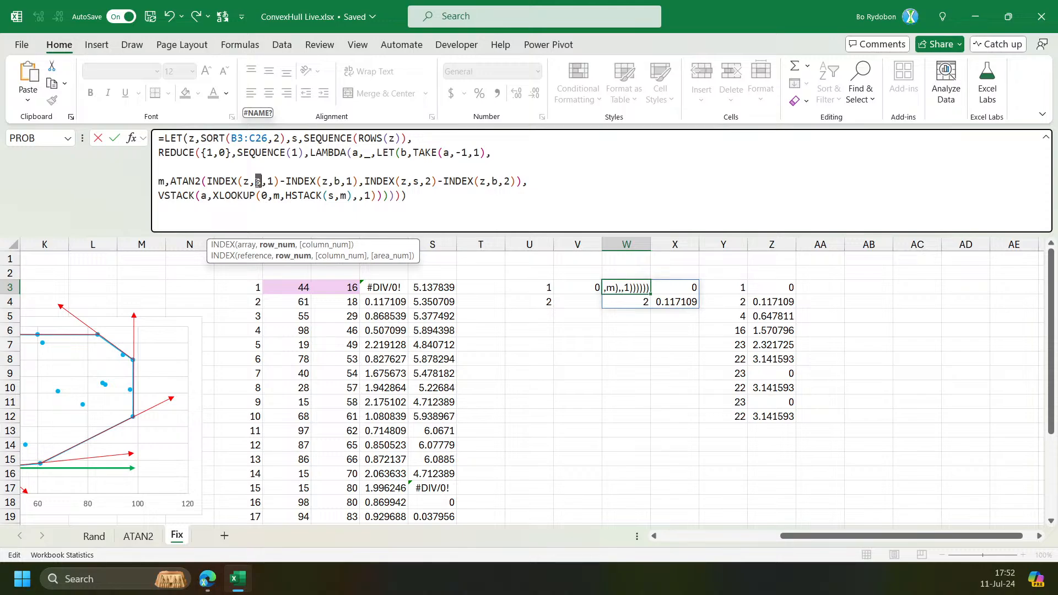
pyautogui.click(256, 181)
pyautogui.click(232, 167)
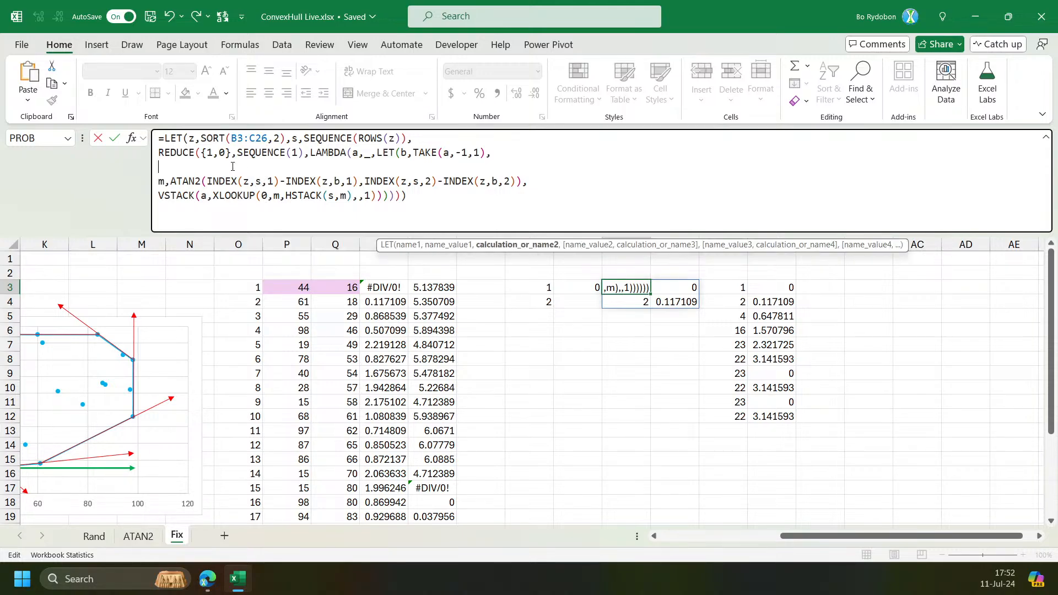
pyautogui.write('f,')
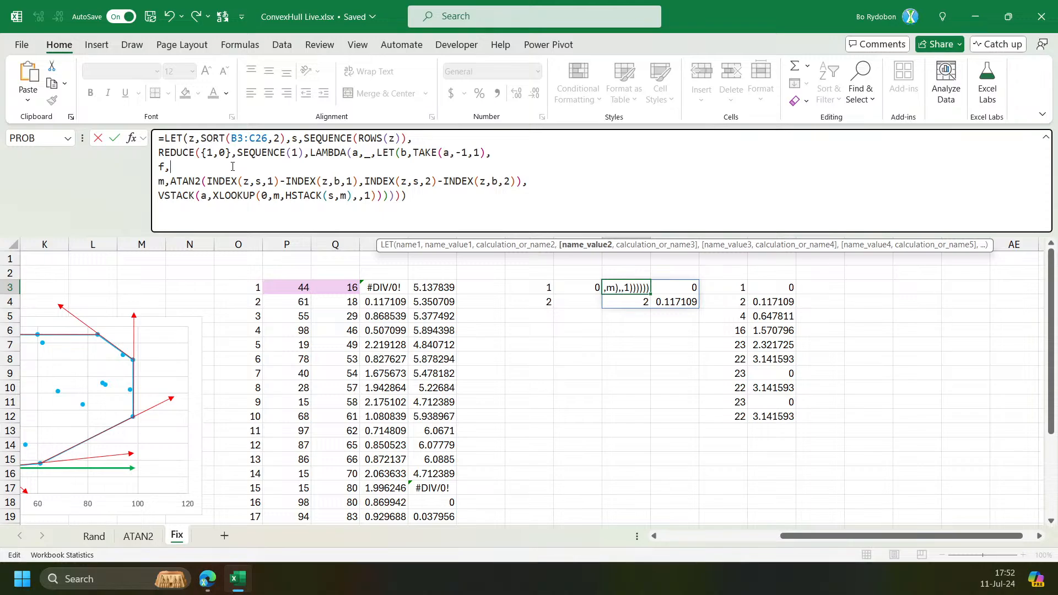
pyautogui.write('FILTER(s')
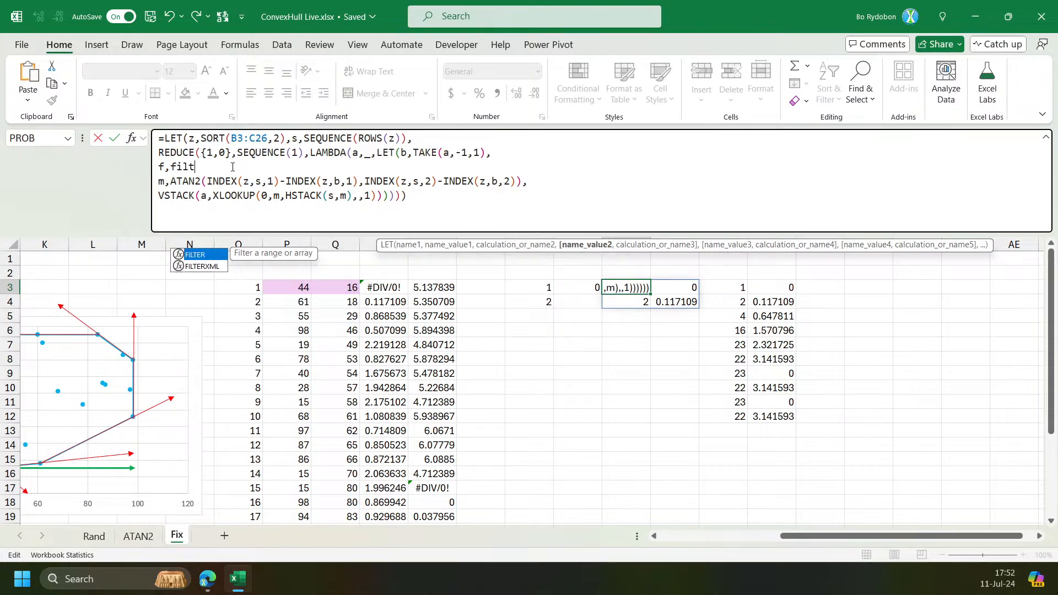
pyautogui.write(',')
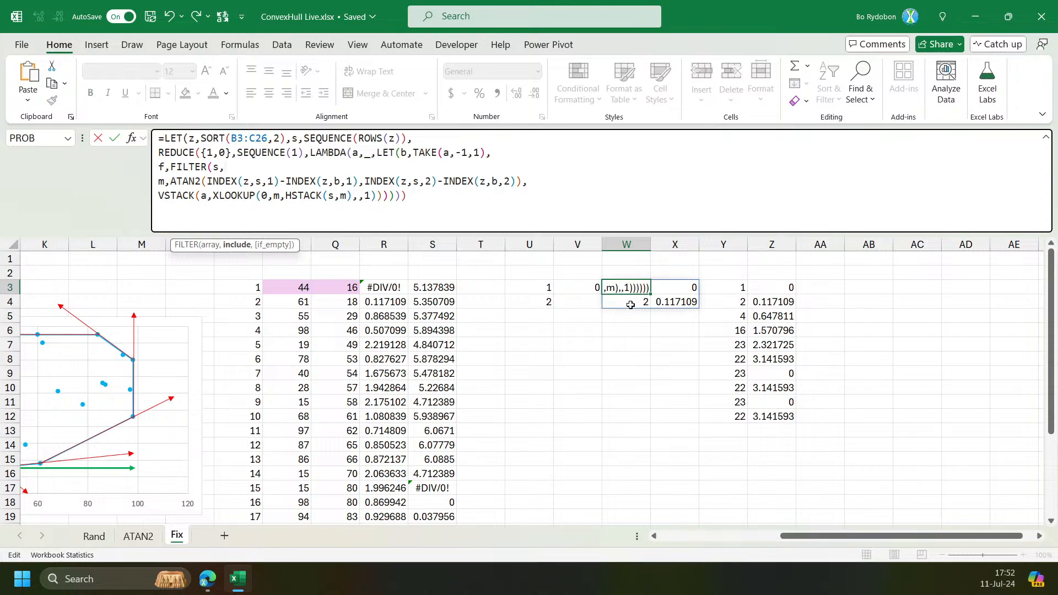
pyautogui.write('i')
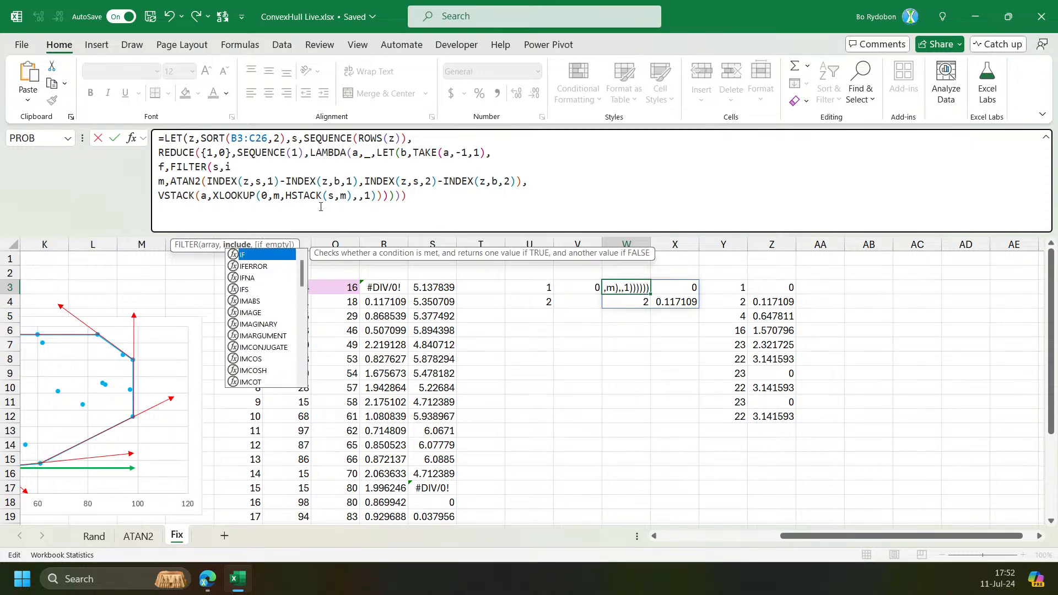
pyautogui.write('sna')
pyautogui.press('Tab')
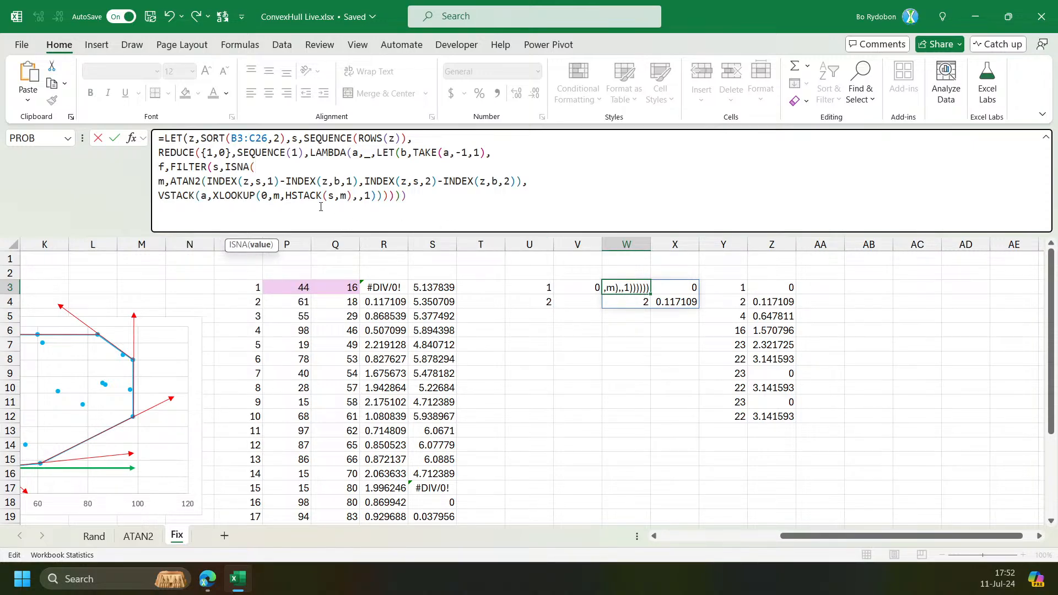
pyautogui.write('xm')
pyautogui.press('Tab')
pyautogui.write('s,')
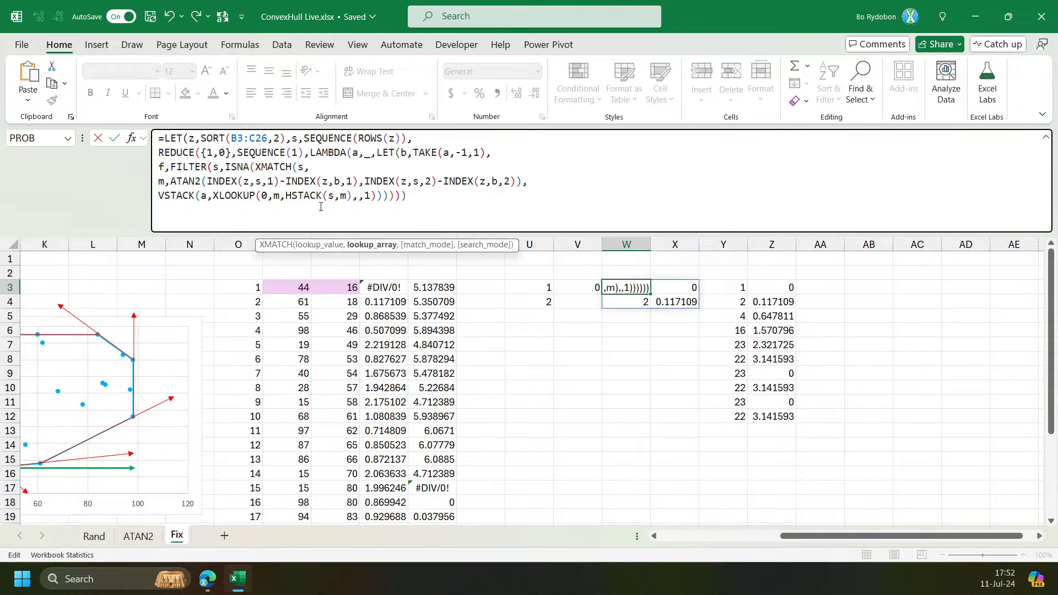
pyautogui.write('a')
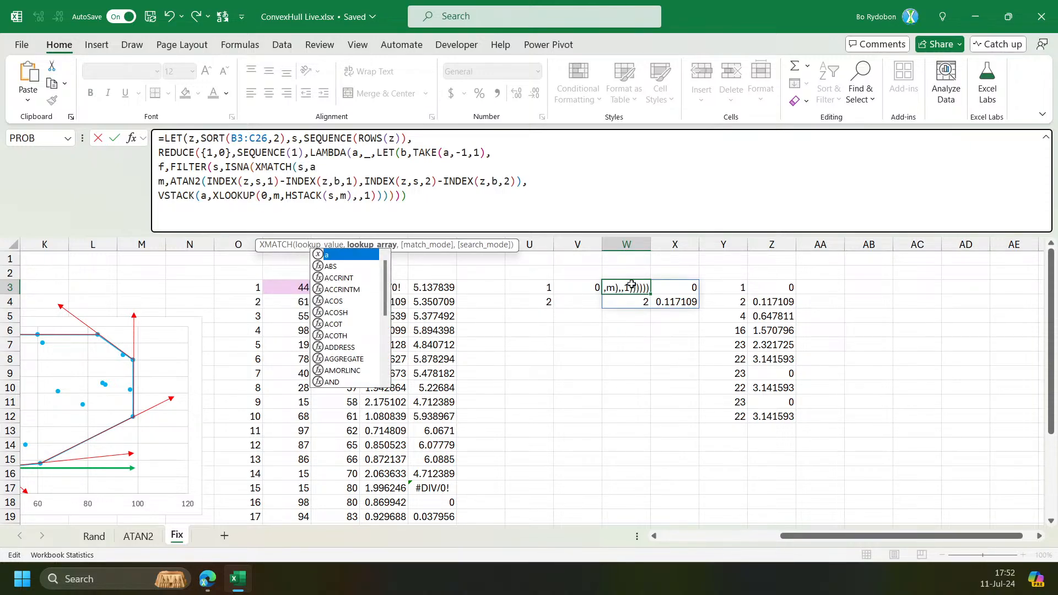
pyautogui.press('BackSpace')
pyautogui.write('t')
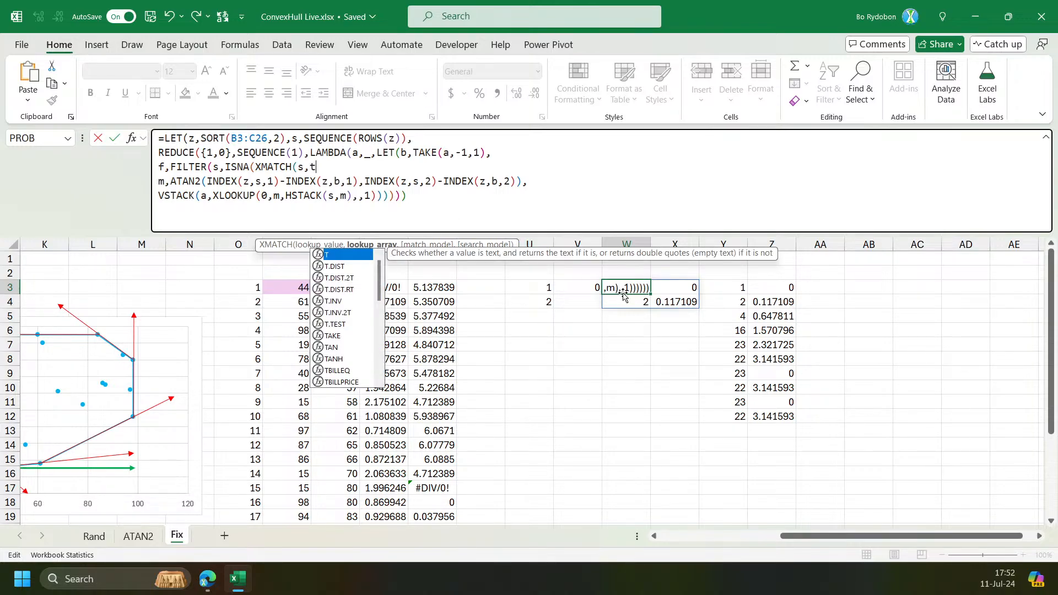
pyautogui.write('ake(a,,1)')
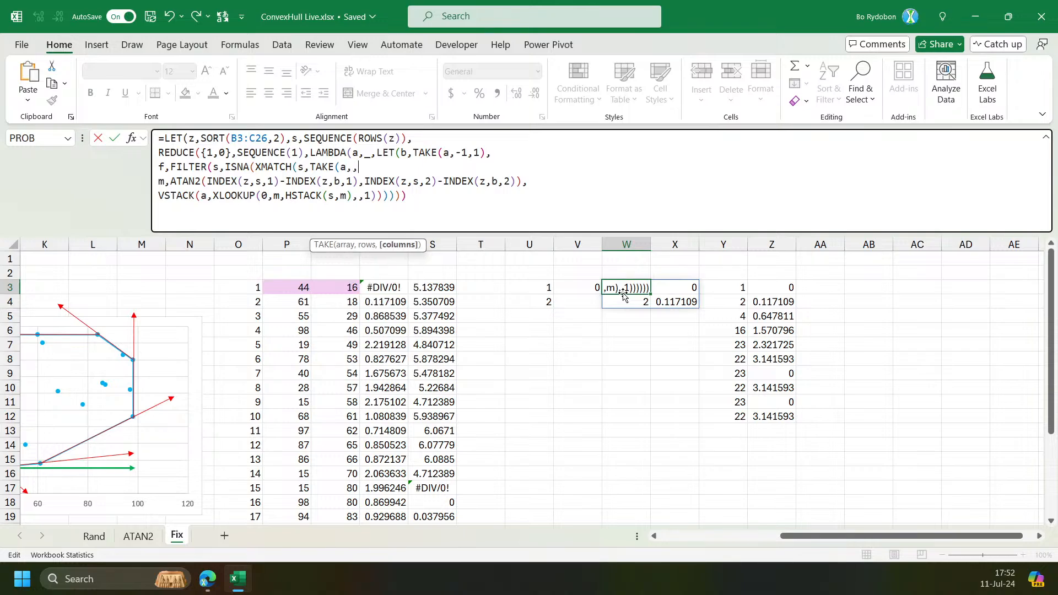
pyautogui.write(')')
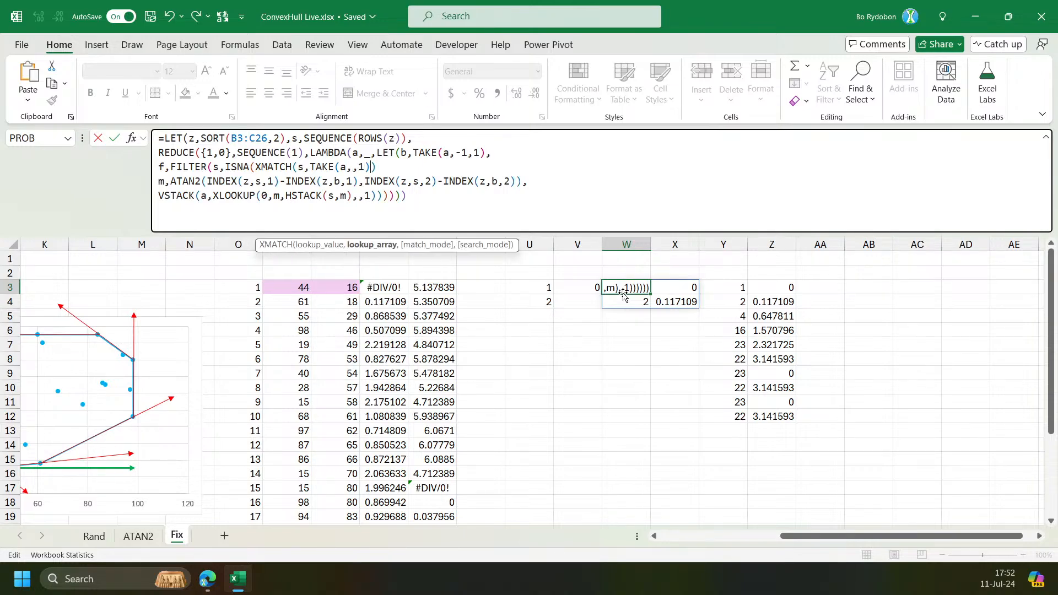
pyautogui.write('),')
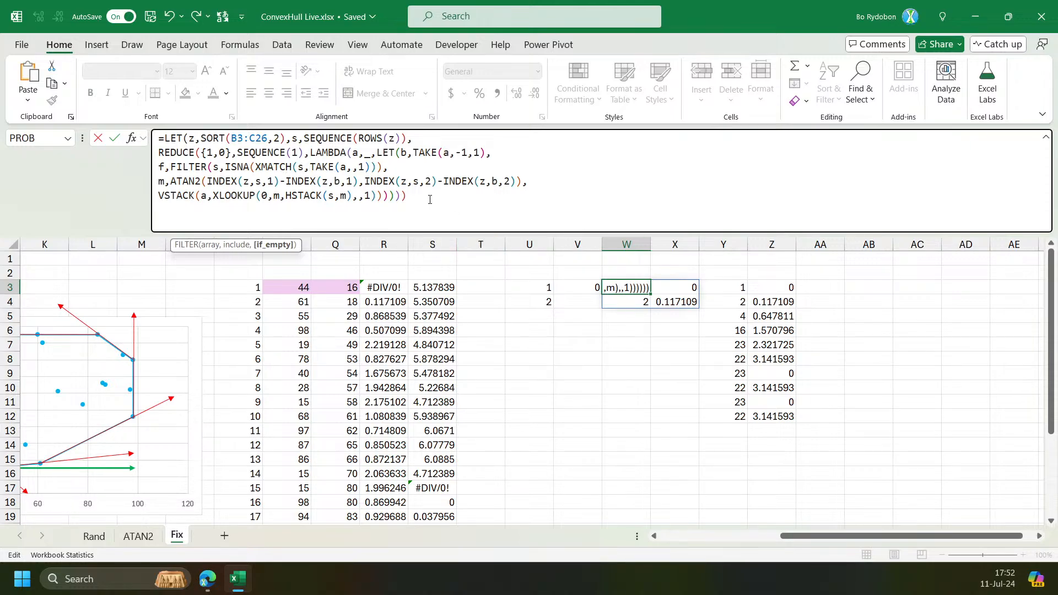
# Replace s with f as the row argument of both INDEX(z,s,…) calls inside ATAN2 and enter the formula.
pyautogui.doubleClick(257, 181)
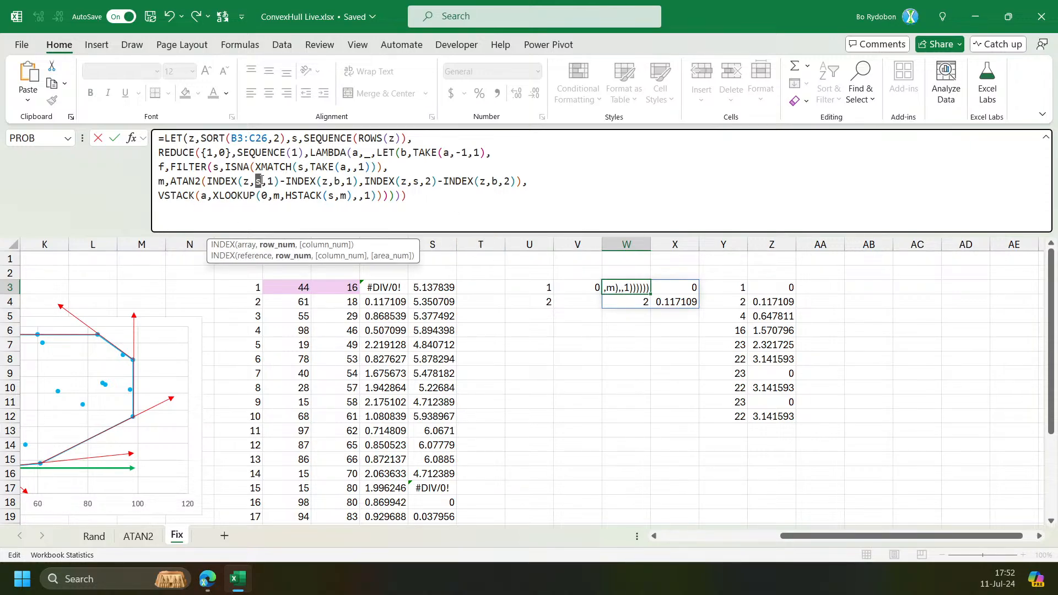
pyautogui.write('f')
pyautogui.doubleClick(416, 181)
pyautogui.write('f')
pyautogui.press('Return')
pyautogui.press('Return')
pyautogui.click(406, 172)
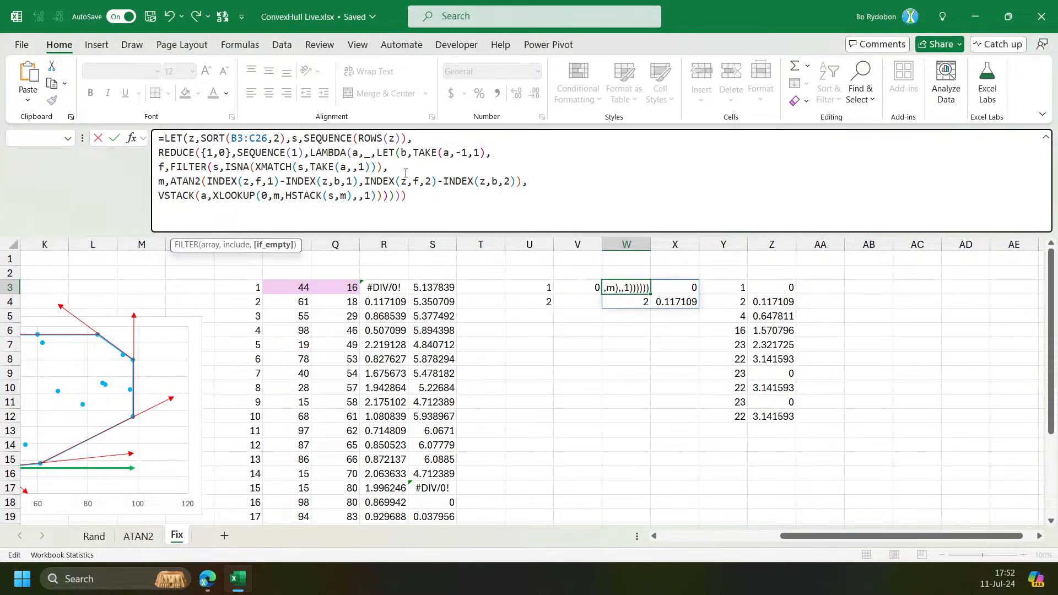
pyautogui.click(594, 246)
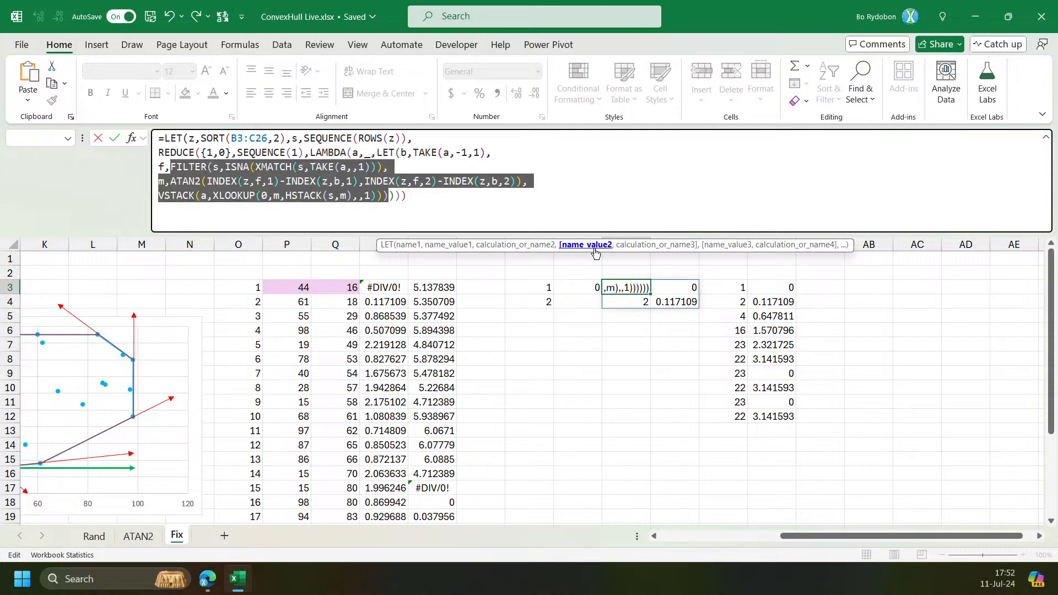
pyautogui.click(384, 170)
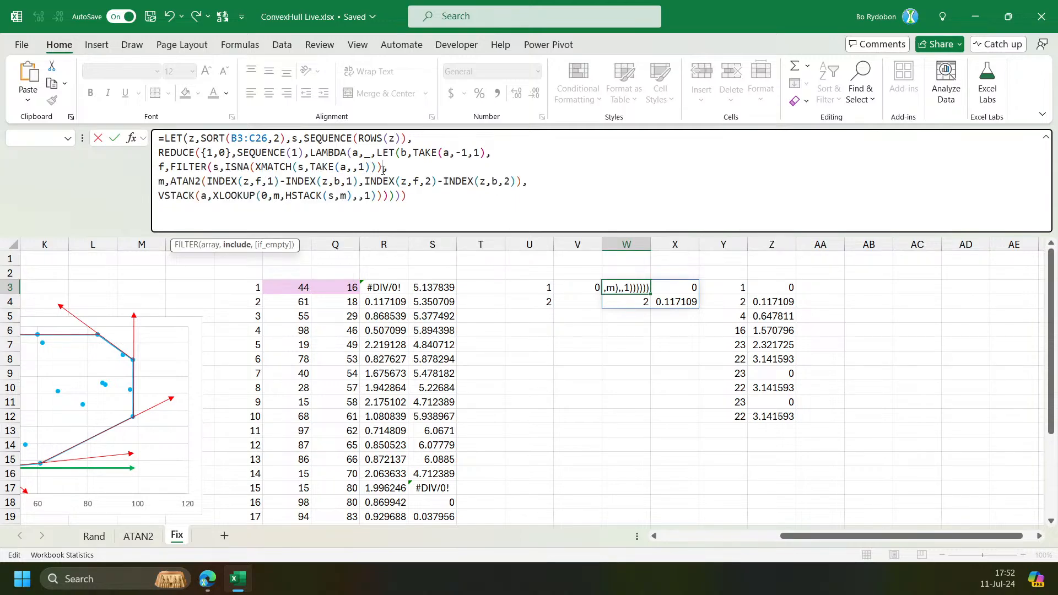
pyautogui.hotkey('ctrl', 'Return')
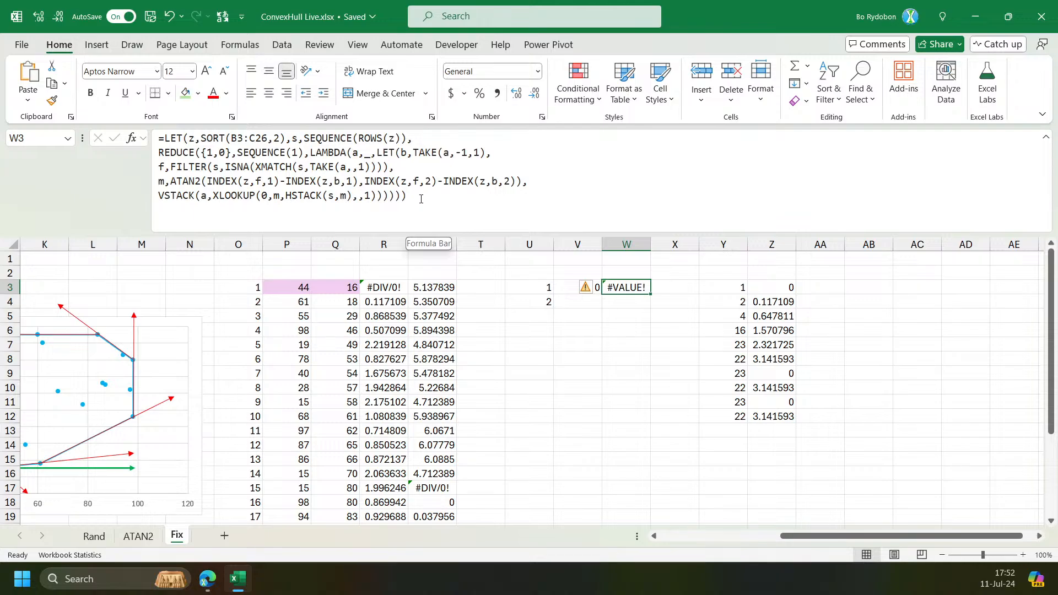
# Copy W3's formula and paste it into AB3.
pyautogui.click(232, 198)
pyautogui.hotkey('ctrl', 'a')
pyautogui.hotkey('ctrl', 'c')
pyautogui.press('Escape')
pyautogui.click(889, 290)
pyautogui.click(427, 156)
pyautogui.hotkey('ctrl', 'v')
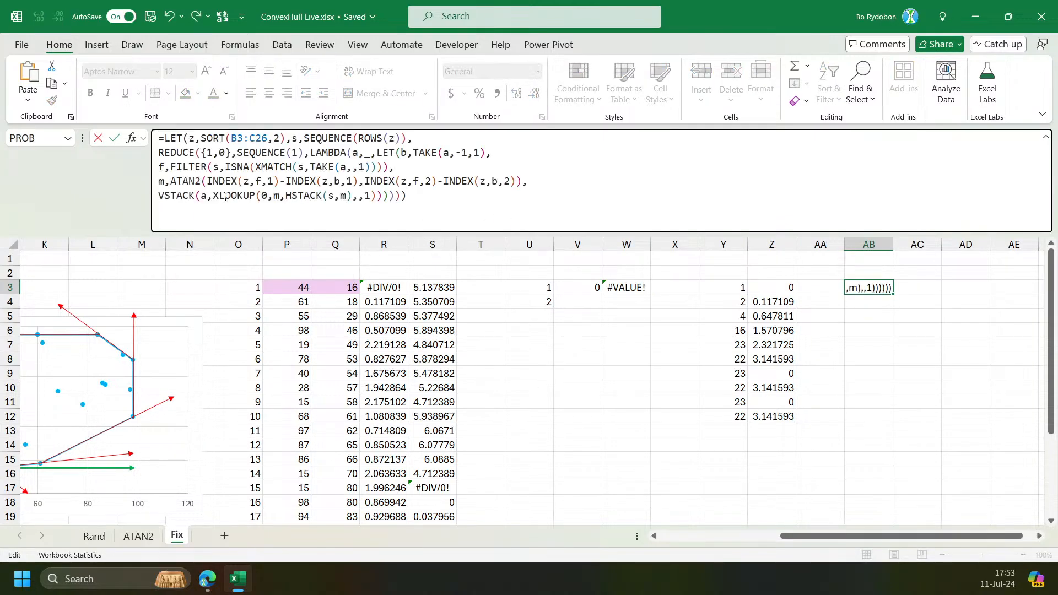
# In AB3's formula, name the VSTACK result v and return f instead, then undo that entry.
pyautogui.click(175, 195)
pyautogui.write('y,')
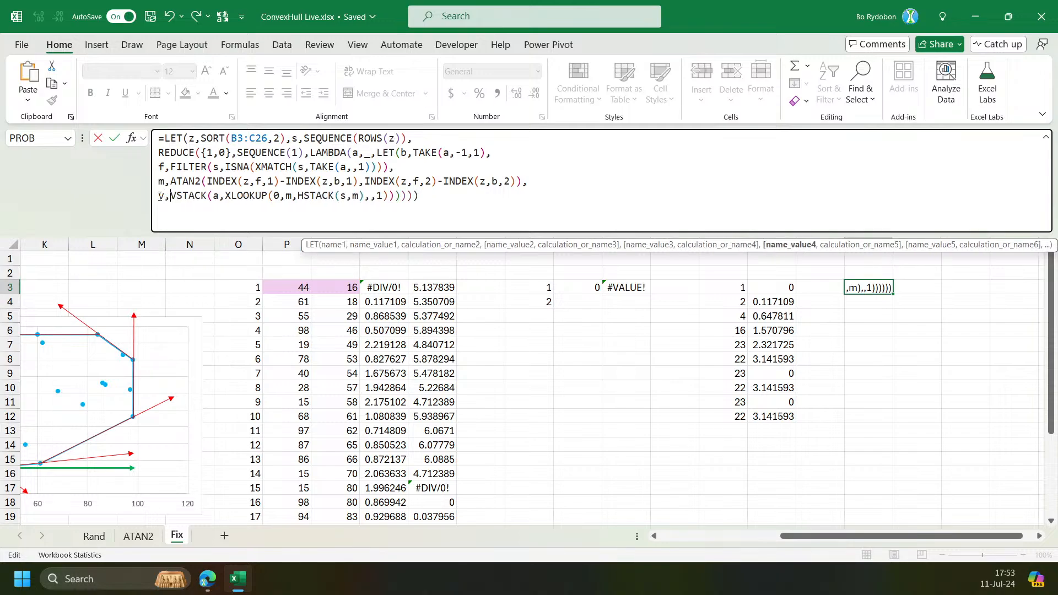
pyautogui.click(789, 244)
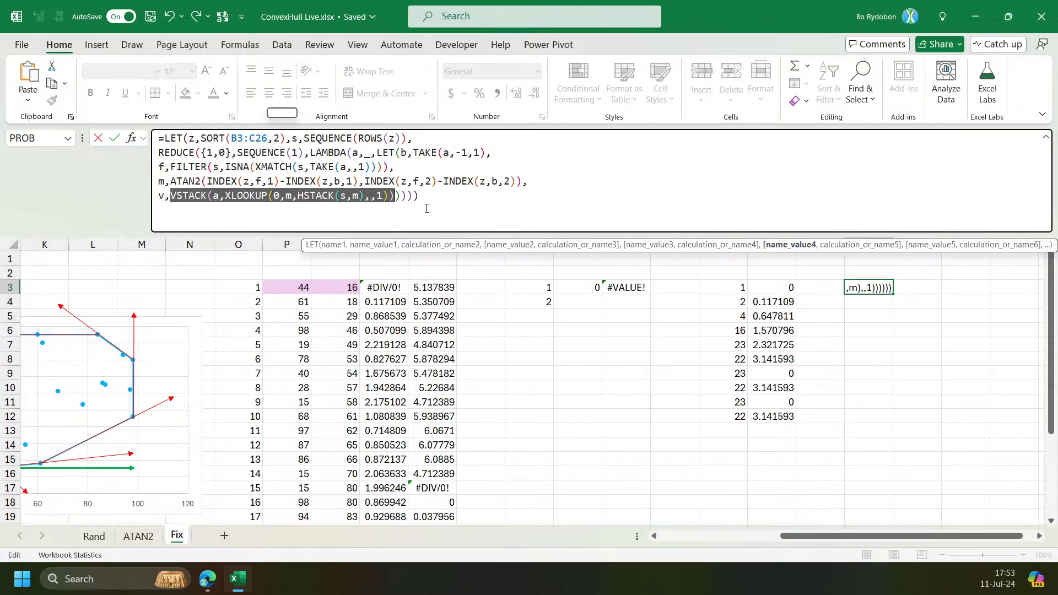
pyautogui.click(397, 197)
pyautogui.write(',f')
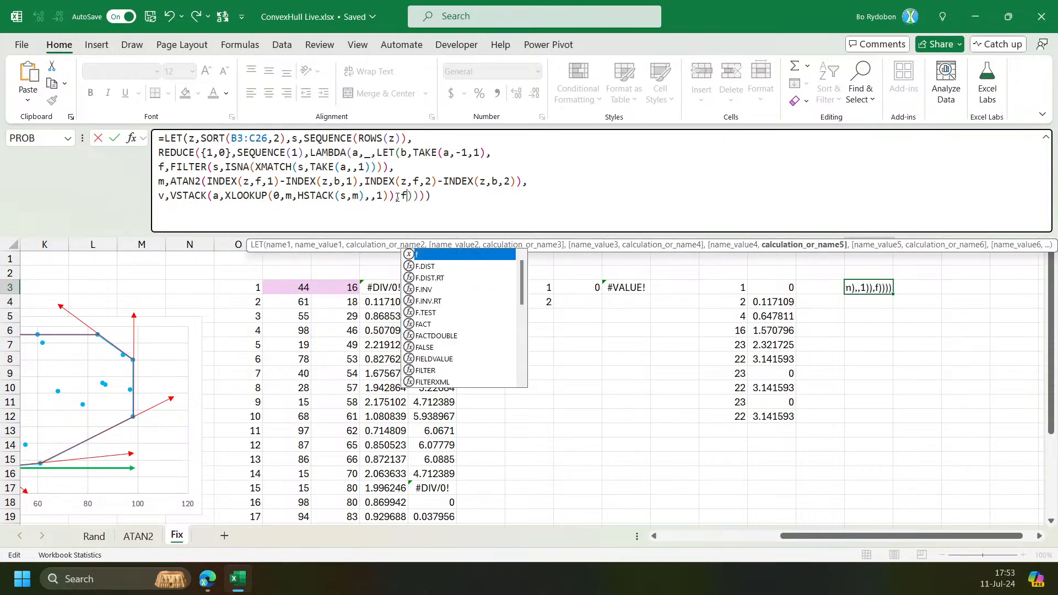
pyautogui.hotkey('ctrl', 'Return')
pyautogui.scroll(-2, 396, 196)
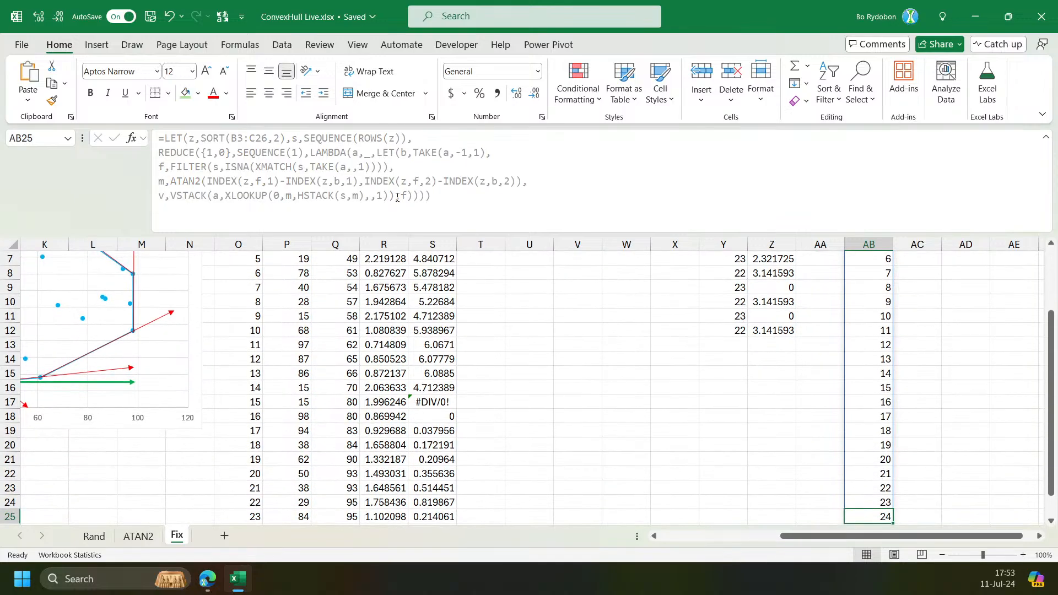
pyautogui.scroll(1, 397, 197)
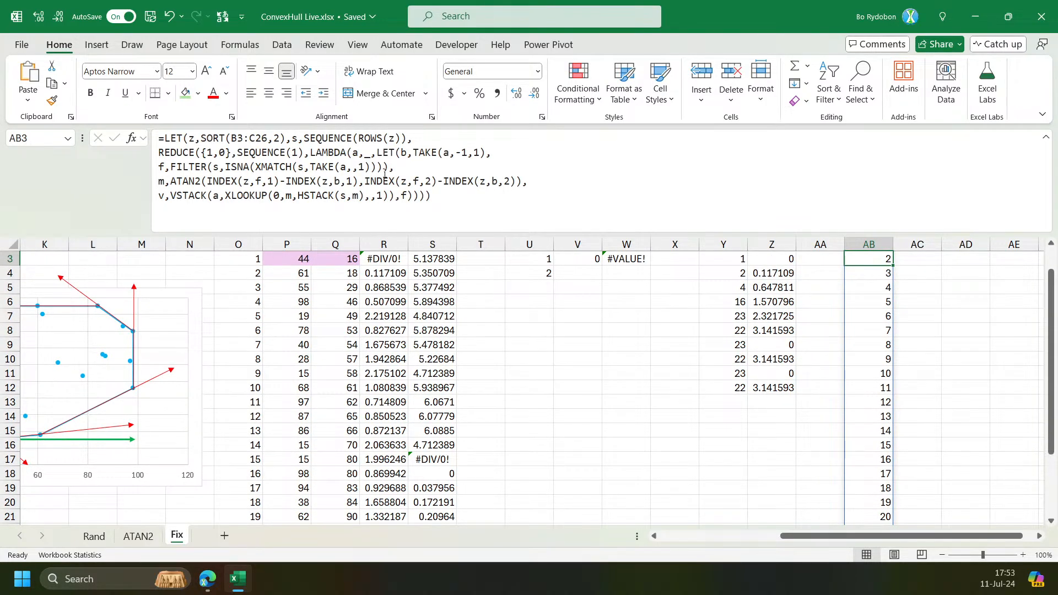
pyautogui.hotkey('ctrl', 'z')
# Replace s with f inside the HSTACK call of W3's formula and enter it.
pyautogui.click(612, 257)
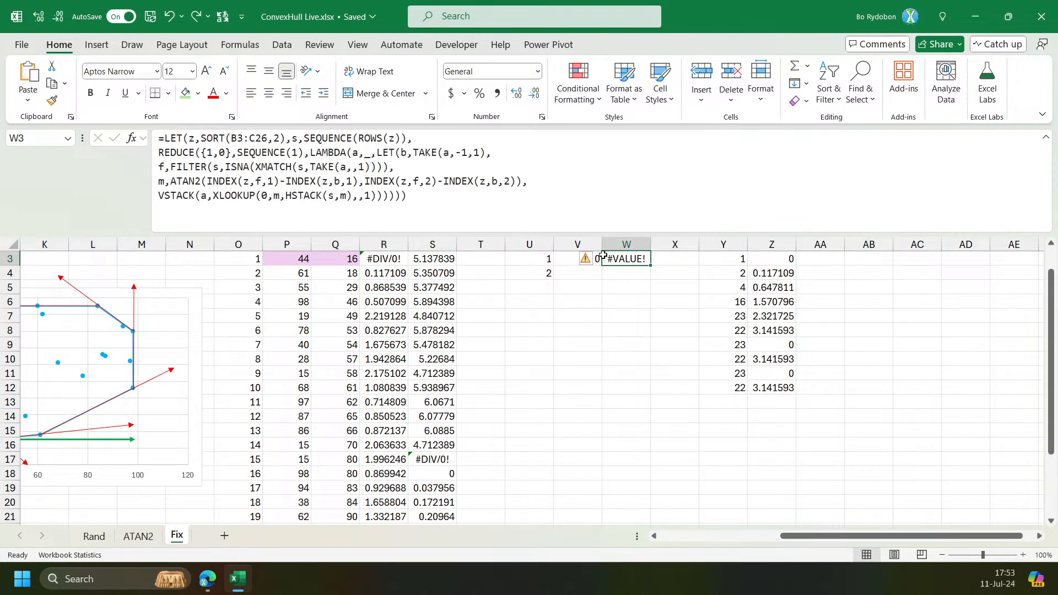
pyautogui.click(330, 196)
pyautogui.press('BackSpace')
pyautogui.write('f')
pyautogui.press('Return')
pyautogui.click(628, 259)
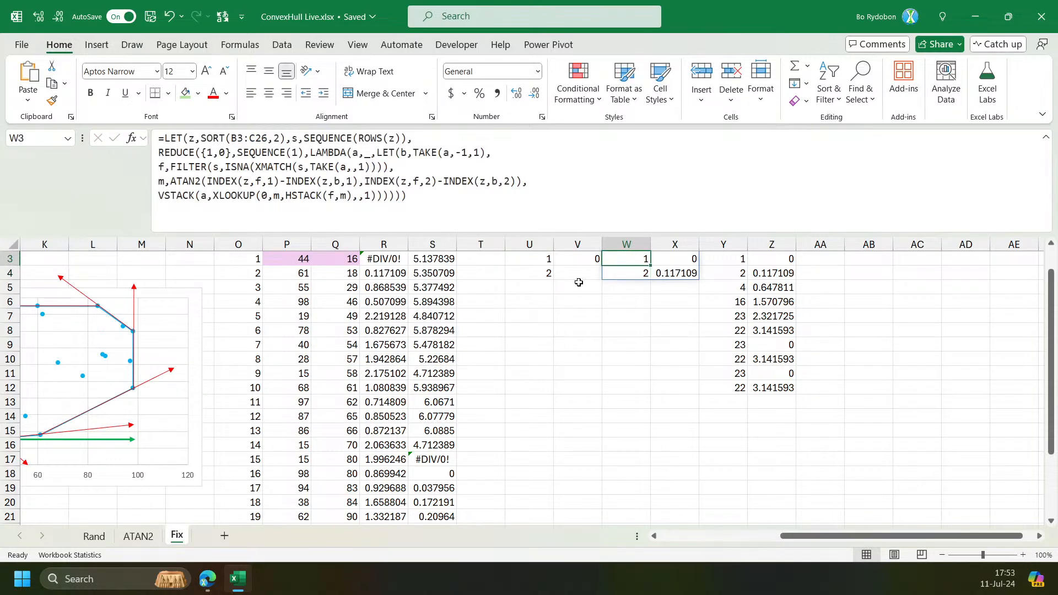
# Copy W3's revised formula and paste it into Y3 with SEQUENCE(9) as the iteration count.
pyautogui.scroll(1, 642, 321)
pyautogui.click(411, 205)
pyautogui.hotkey('ctrl', 'a')
pyautogui.hotkey('ctrl', 'c')
pyautogui.press('Escape')
pyautogui.press('Right')
pyautogui.press('Right')
pyautogui.click(523, 224)
pyautogui.hotkey('ctrl', 'a')
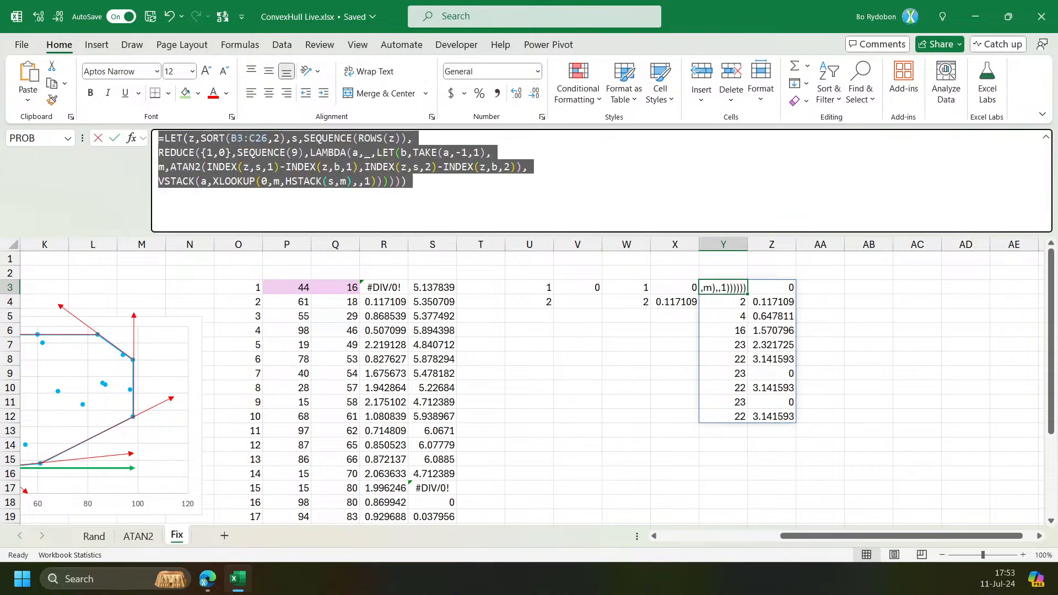
pyautogui.hotkey('ctrl', 'v')
pyautogui.doubleClick(299, 152)
pyautogui.write('9')
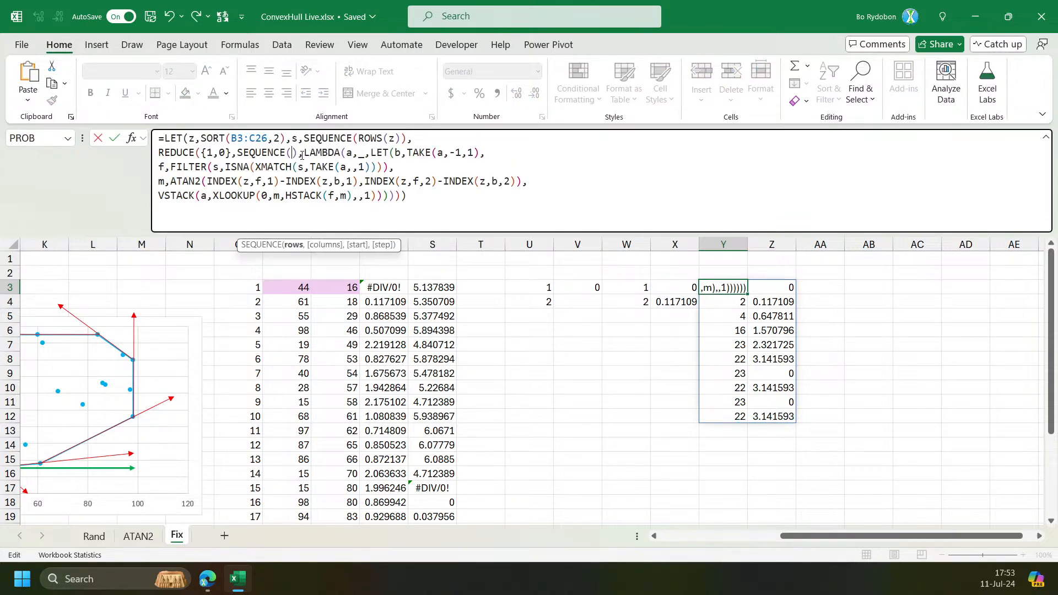
pyautogui.hotkey('ctrl', 'Return')
# Change Y3's SEQUENCE iteration count to 5, and then to 6.
pyautogui.doubleClick(294, 153)
pyautogui.press('BackSpace')
pyautogui.write('5')
pyautogui.hotkey('ctrl', 'Return')
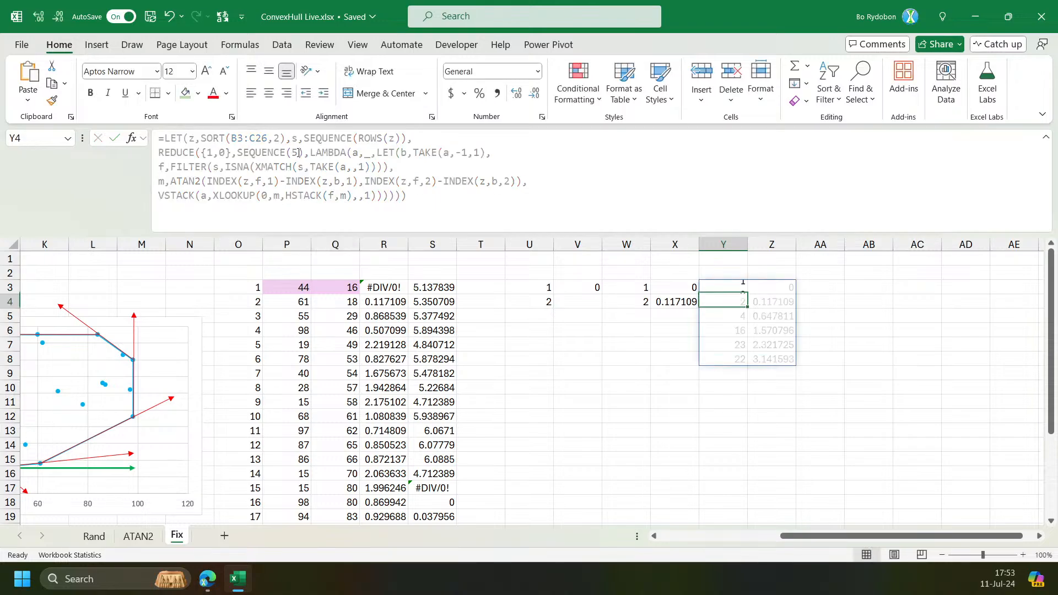
pyautogui.doubleClick(296, 152)
pyautogui.write('6')
pyautogui.press('Return')
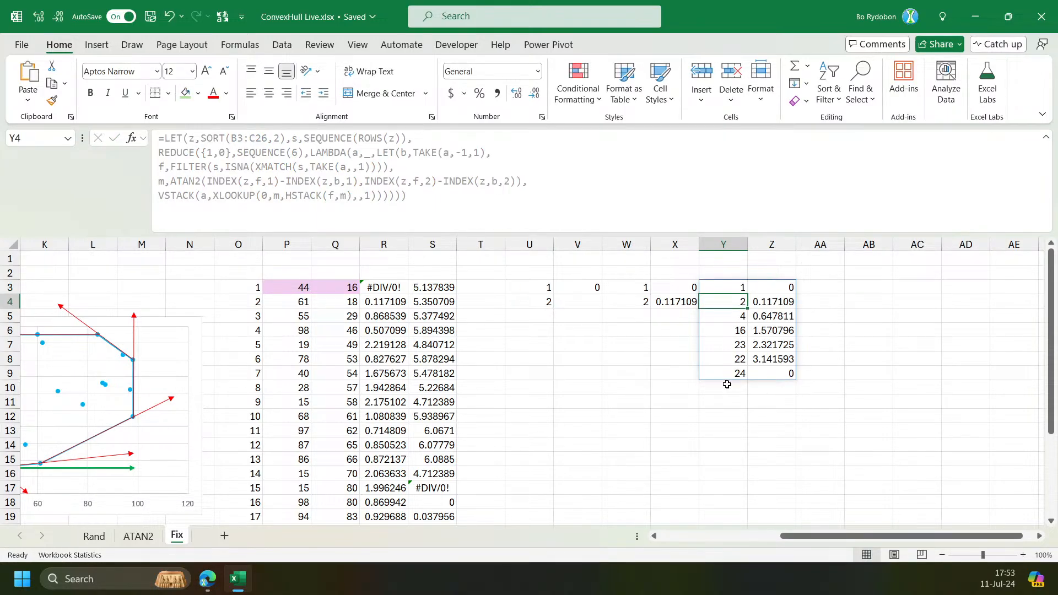
# Examine the chart's hull outline and the last sorted point in O26:Q26 against Y3's results.
pyautogui.click(772, 375)
pyautogui.moveTo(808, 537); pyautogui.dragTo(773, 542)
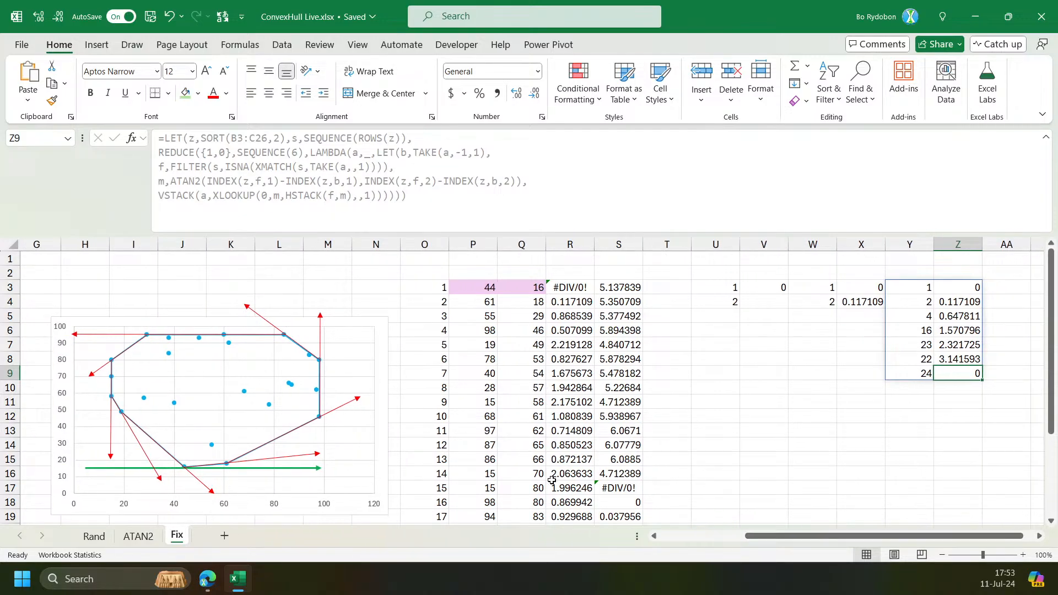
pyautogui.scroll(-4, 507, 446)
pyautogui.moveTo(417, 445); pyautogui.dragTo(515, 443)
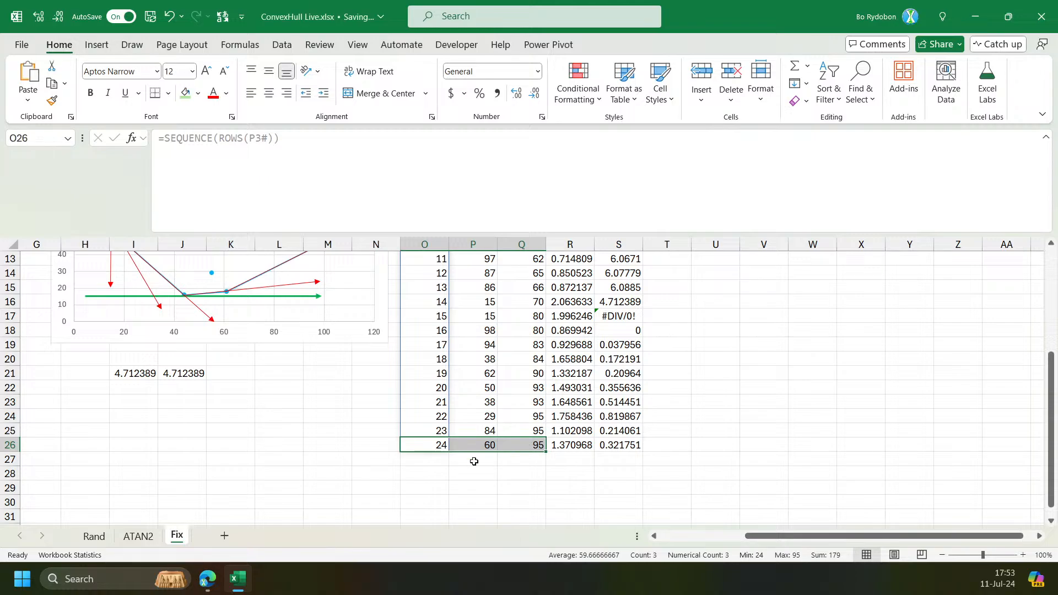
pyautogui.scroll(3, 494, 448)
pyautogui.scroll(-2, 116, 355)
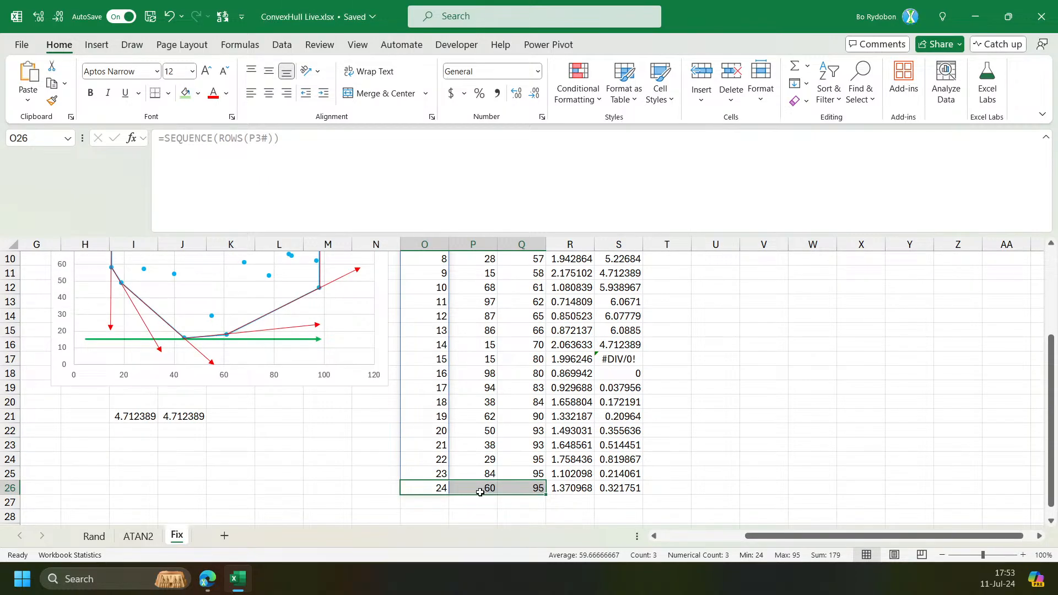
pyautogui.scroll(3, 479, 496)
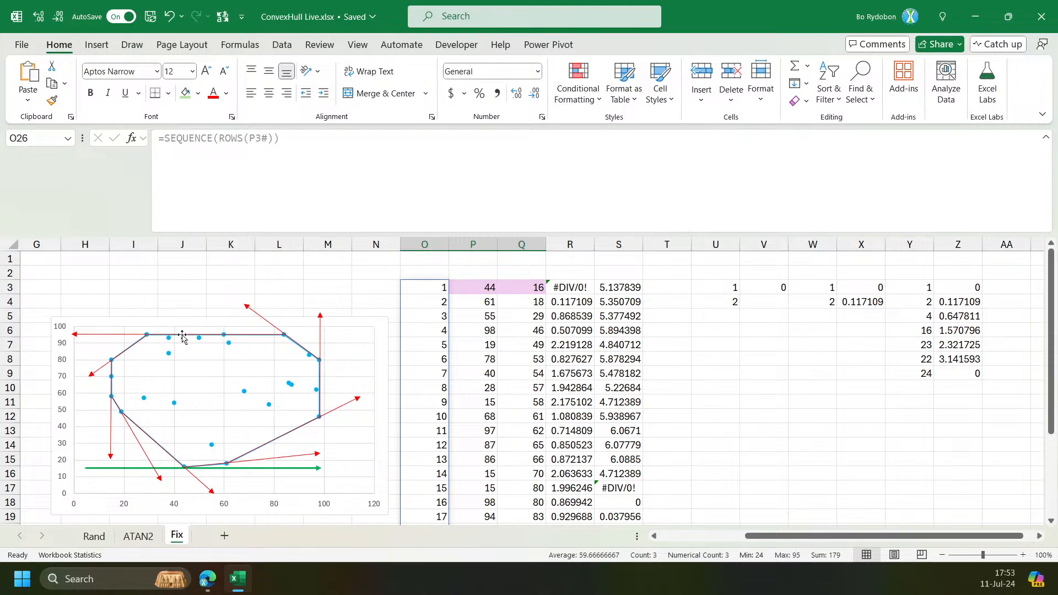
pyautogui.scroll(-2, 758, 329)
pyautogui.scroll(-4, 758, 328)
pyautogui.scroll(4, 718, 347)
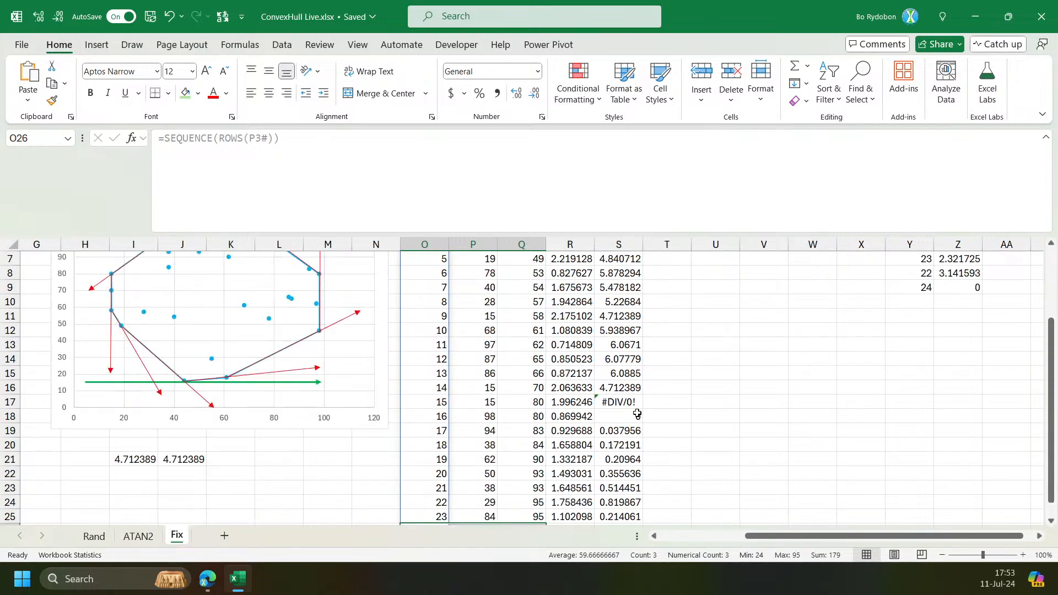
pyautogui.scroll(-2, 637, 413)
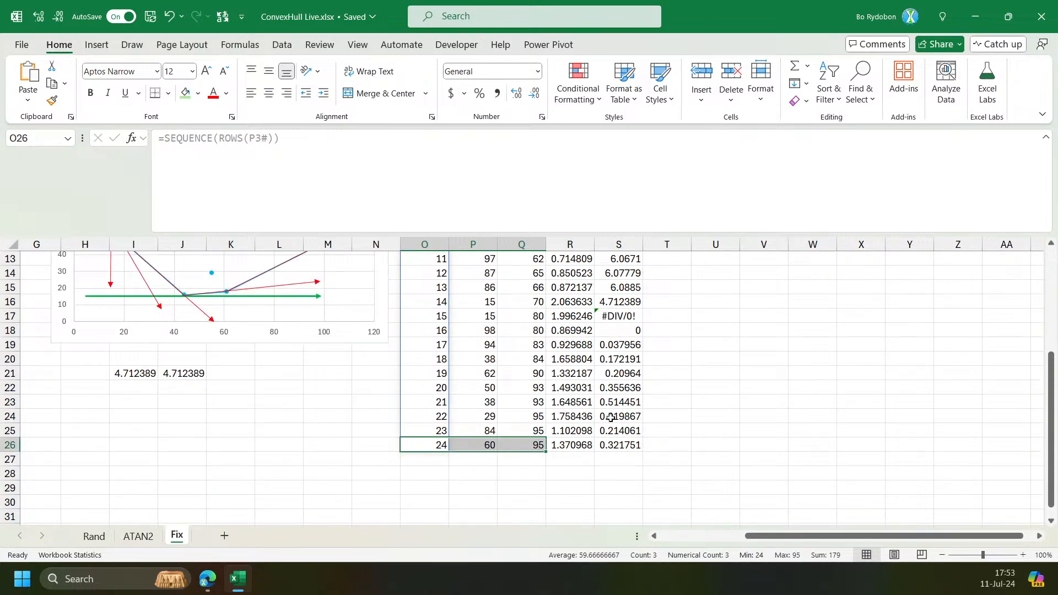
pyautogui.scroll(2, 603, 416)
pyautogui.hscroll(1, 708, 420)
pyautogui.scroll(2, 896, 388)
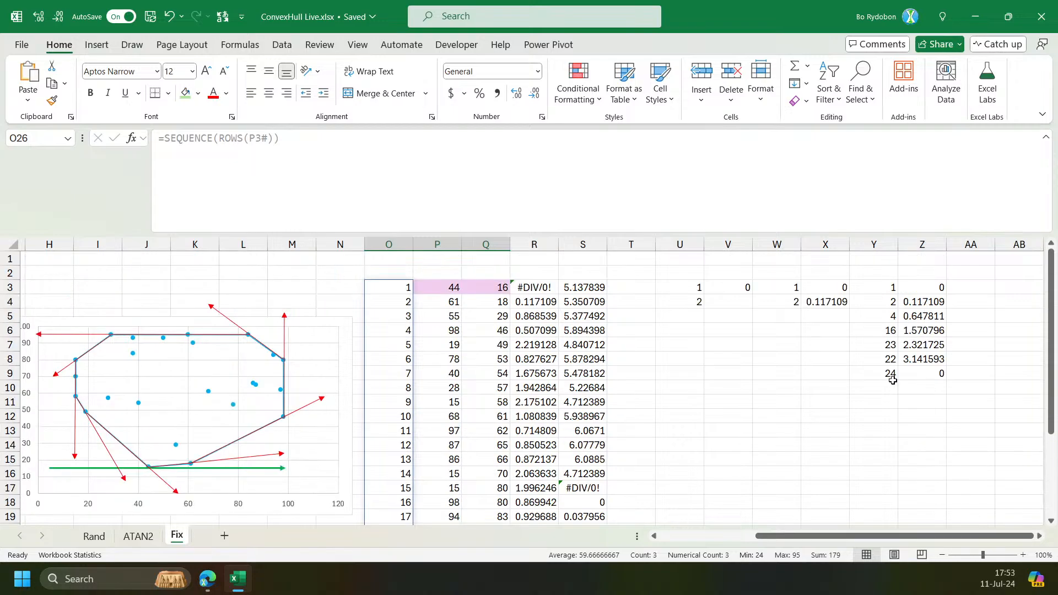
# Set Y3's SEQUENCE iteration count back to 5.
pyautogui.click(866, 283)
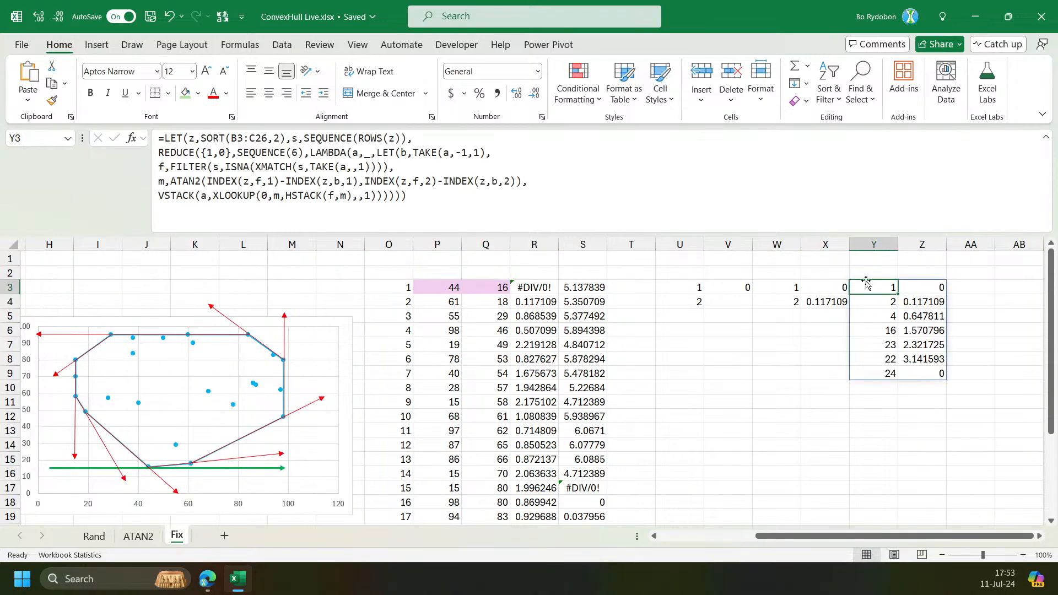
pyautogui.click(451, 197)
pyautogui.hotkey('ctrl', 'a')
pyautogui.press('Escape')
pyautogui.click(298, 153)
pyautogui.press('BackSpace')
pyautogui.write('5')
pyautogui.hotkey('ctrl', 'Return')
# Paste Y3's formula into AA3, using Y3# as REDUCE's initial value instead of {1,0}, with SEQUENCE(1).
pyautogui.click(369, 168)
pyautogui.hotkey('ctrl', 'a')
pyautogui.hotkey('ctrl', 'c')
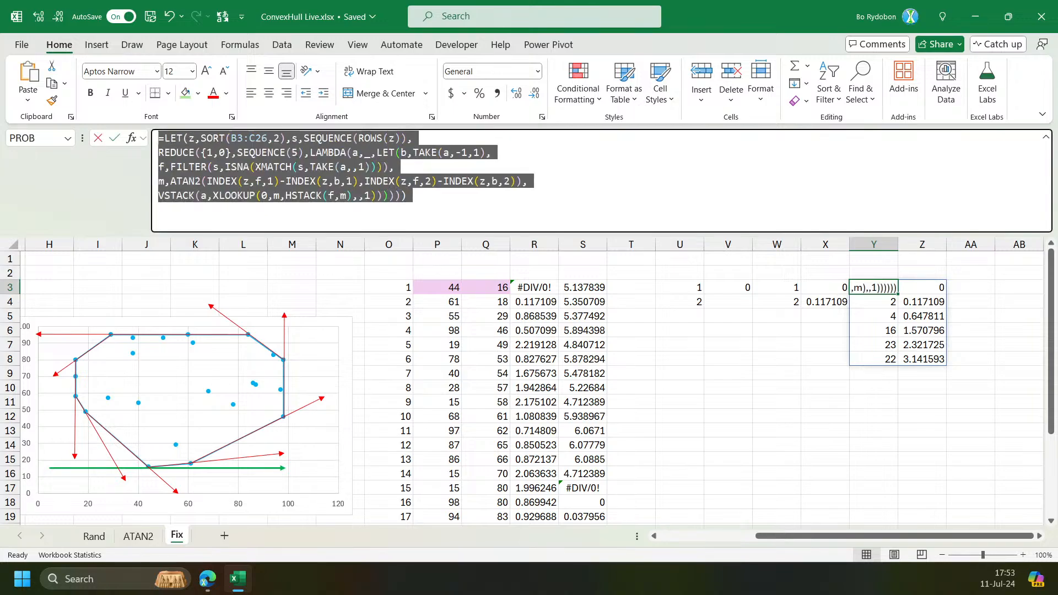
pyautogui.press('Escape')
pyautogui.click(959, 288)
pyautogui.click(434, 175)
pyautogui.hotkey('ctrl', 'v')
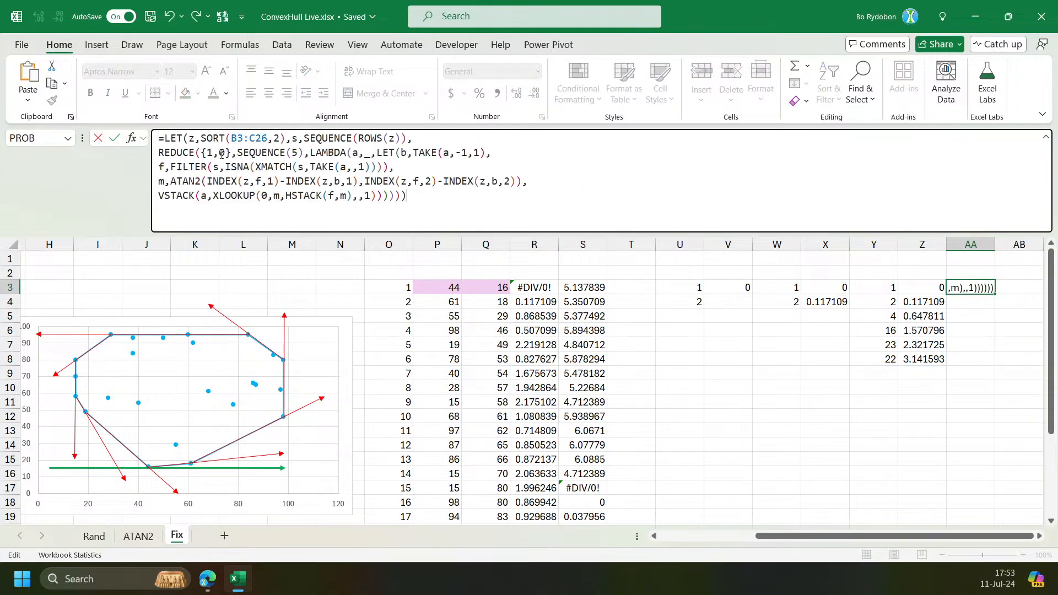
pyautogui.click(209, 154)
pyautogui.click(218, 244)
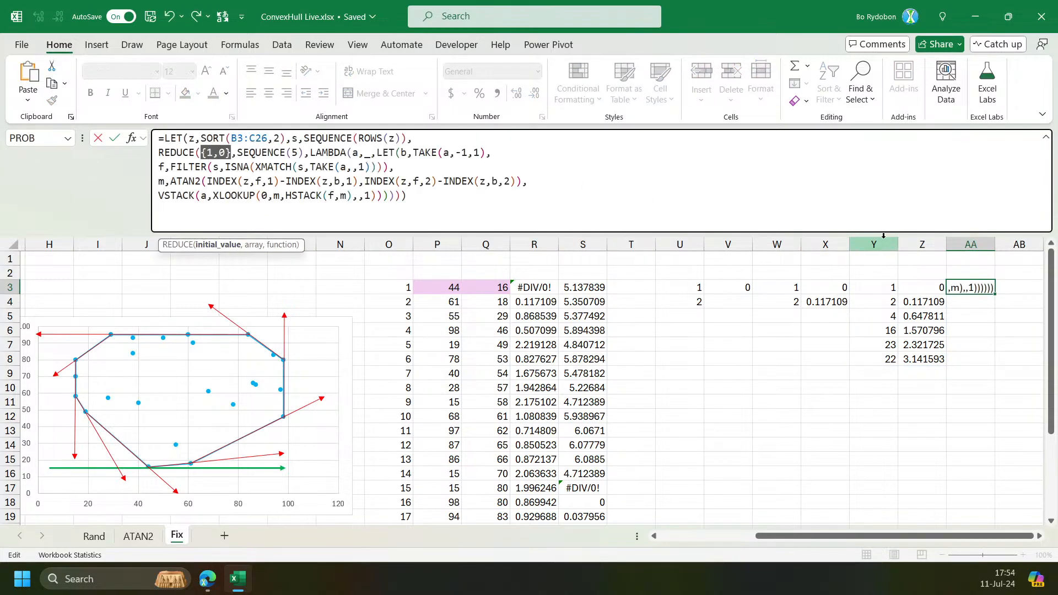
pyautogui.click(875, 285)
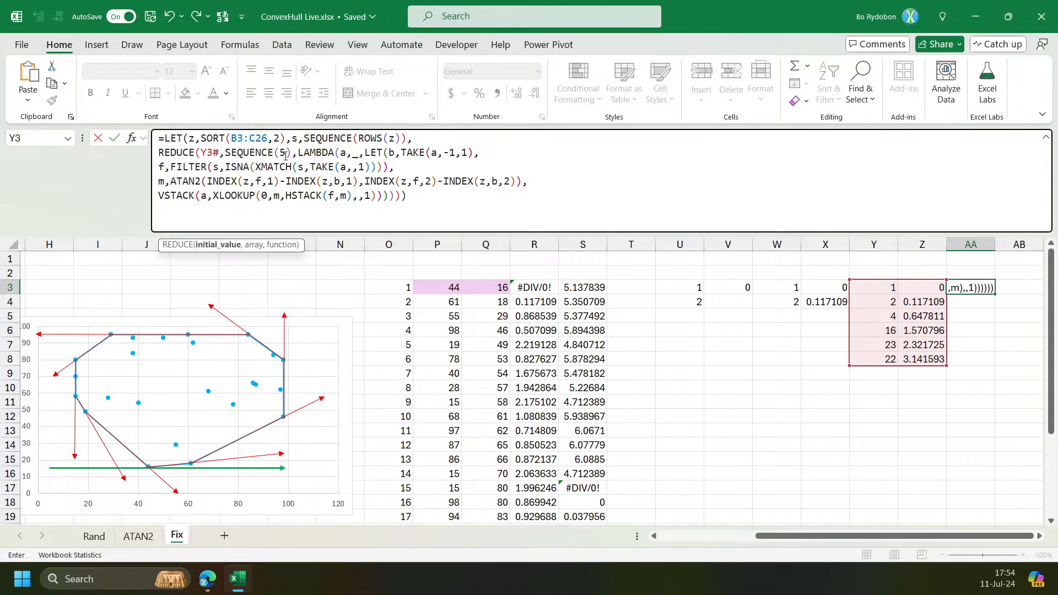
pyautogui.press('Return')
pyautogui.press('Right')
pyautogui.press('Right')
pyautogui.press('Right')
pyautogui.press('Right')
pyautogui.press('Right')
pyautogui.press('Right')
pyautogui.press('Right')
pyautogui.press('Right')
pyautogui.press('Right')
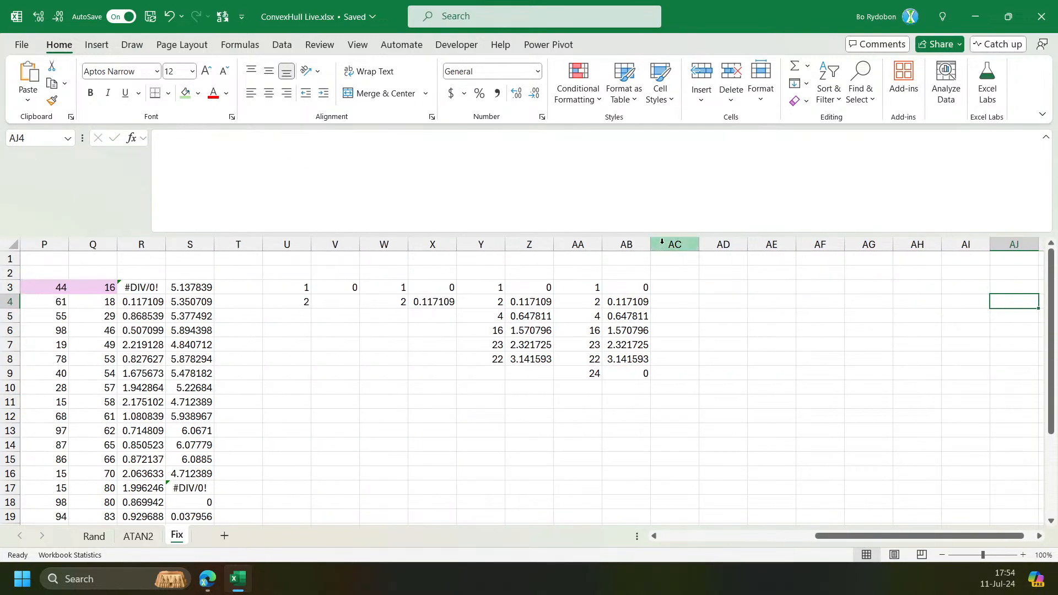
# Replace the final VSTACK expression in AA3's formula with HSTACK(f,m) to return the remaining points and angles.
pyautogui.click(579, 283)
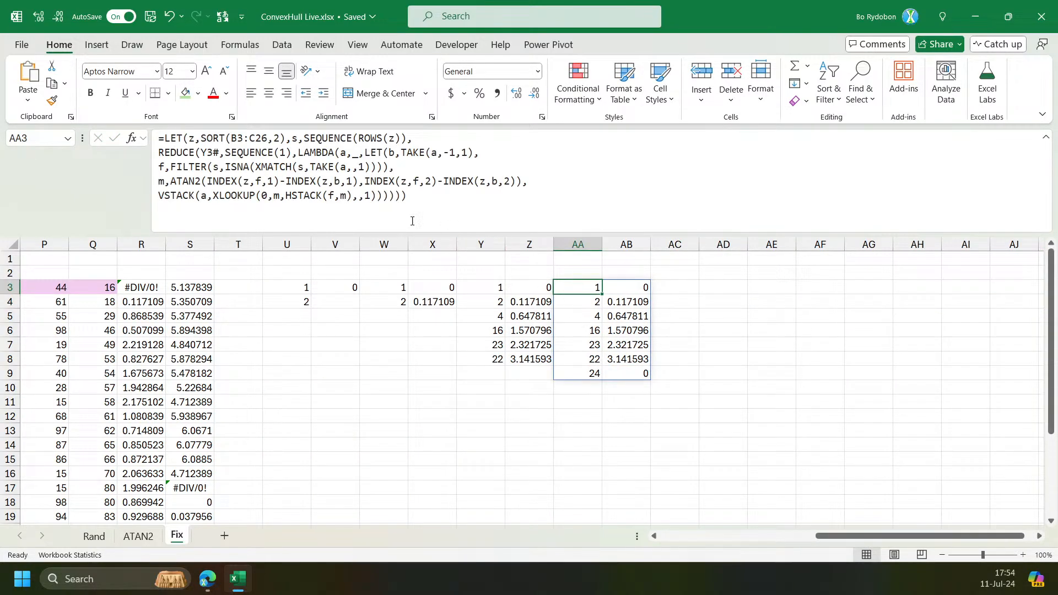
pyautogui.click(169, 202)
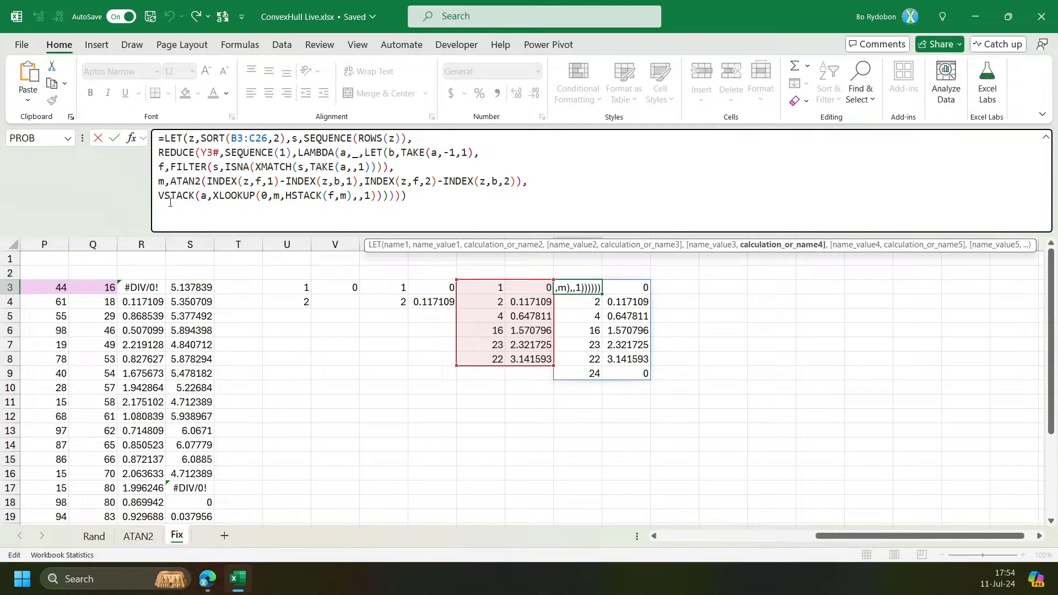
pyautogui.click(764, 245)
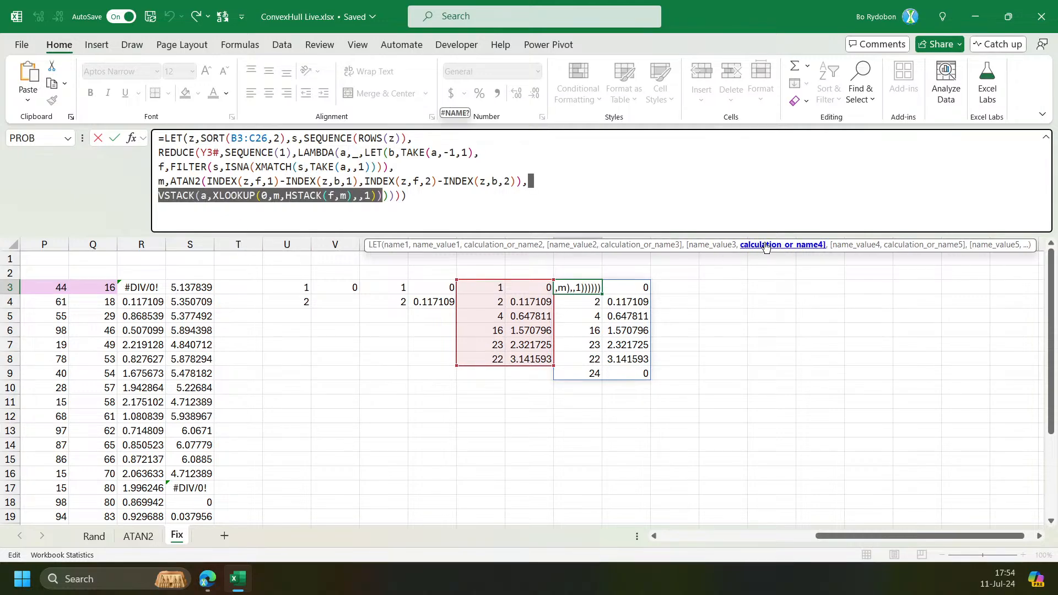
pyautogui.write('m')
pyautogui.press('Return')
pyautogui.moveTo(515, 235); pyautogui.dragTo(512, 180)
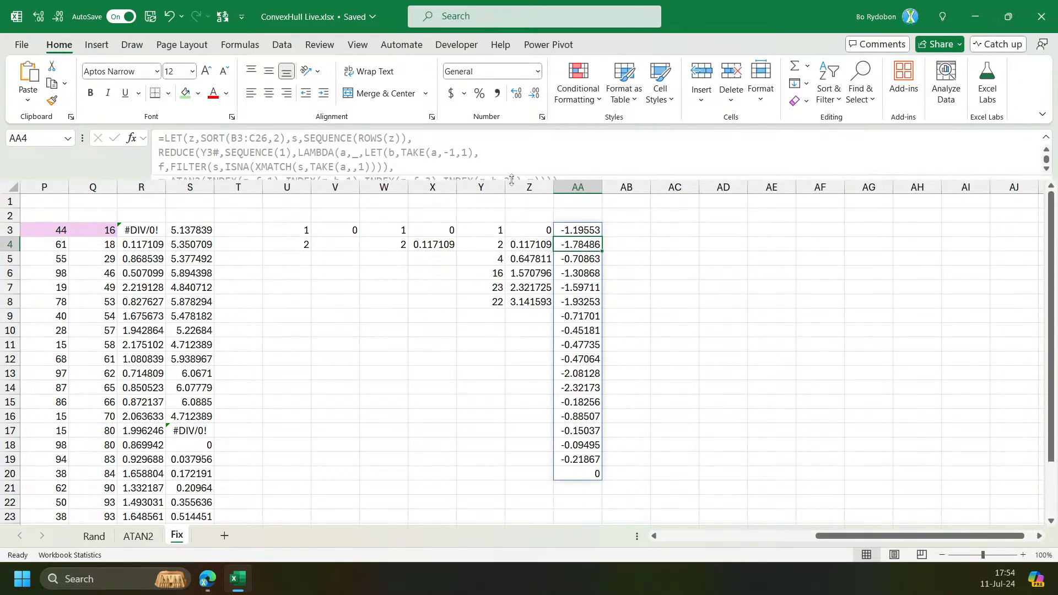
pyautogui.click(573, 230)
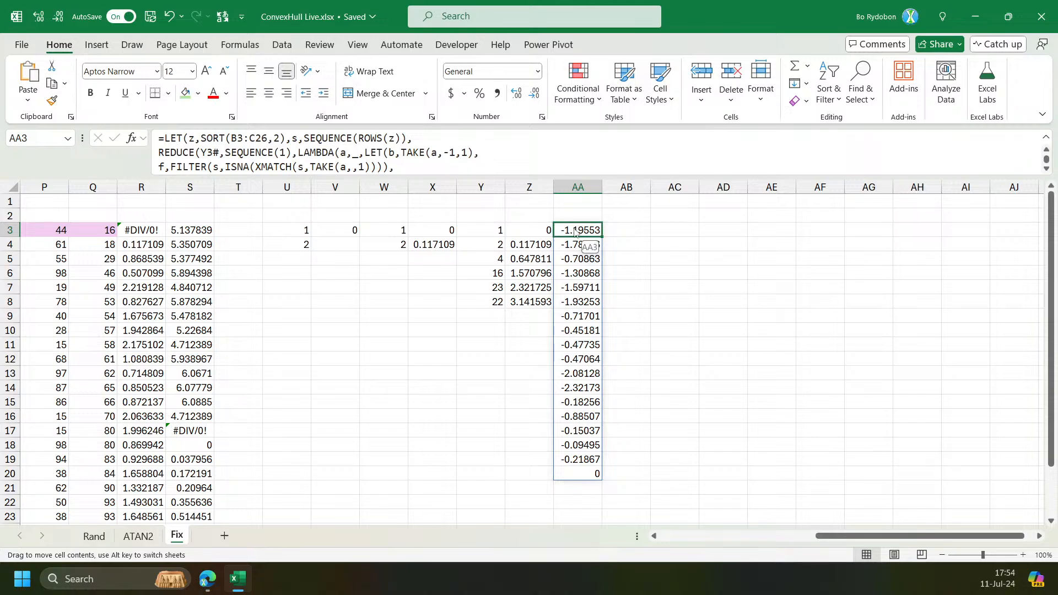
pyautogui.moveTo(602, 179); pyautogui.dragTo(602, 259)
pyautogui.doubleClick(531, 182)
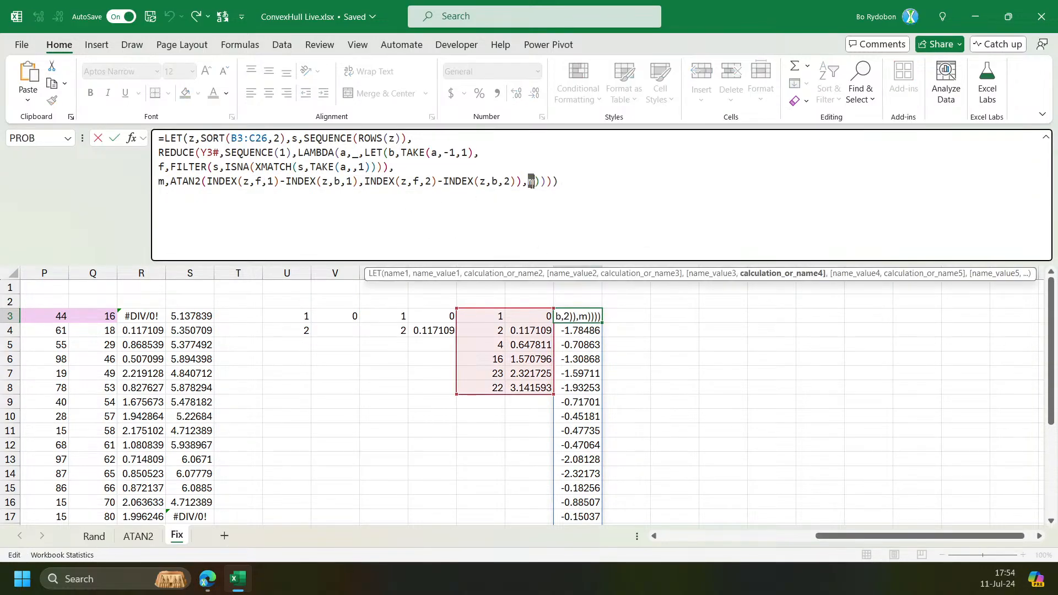
pyautogui.click(531, 182)
pyautogui.write('HSTACK(f,m')
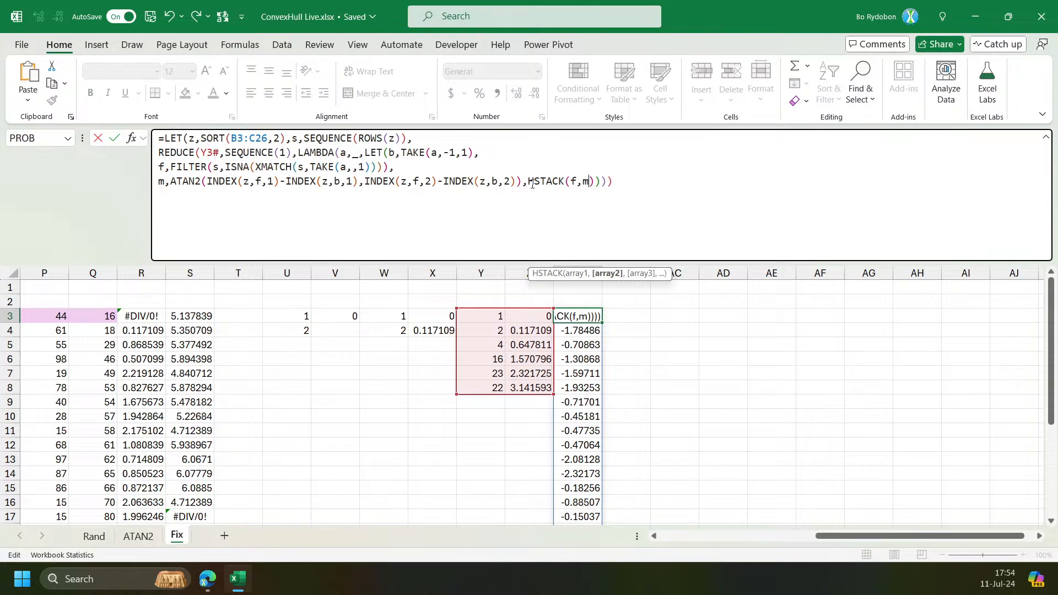
pyautogui.write(')')
pyautogui.press('Return')
# Scroll through AA3's spilled point numbers and angles.
pyautogui.scroll(-2, 588, 380)
pyautogui.scroll(1, 588, 392)
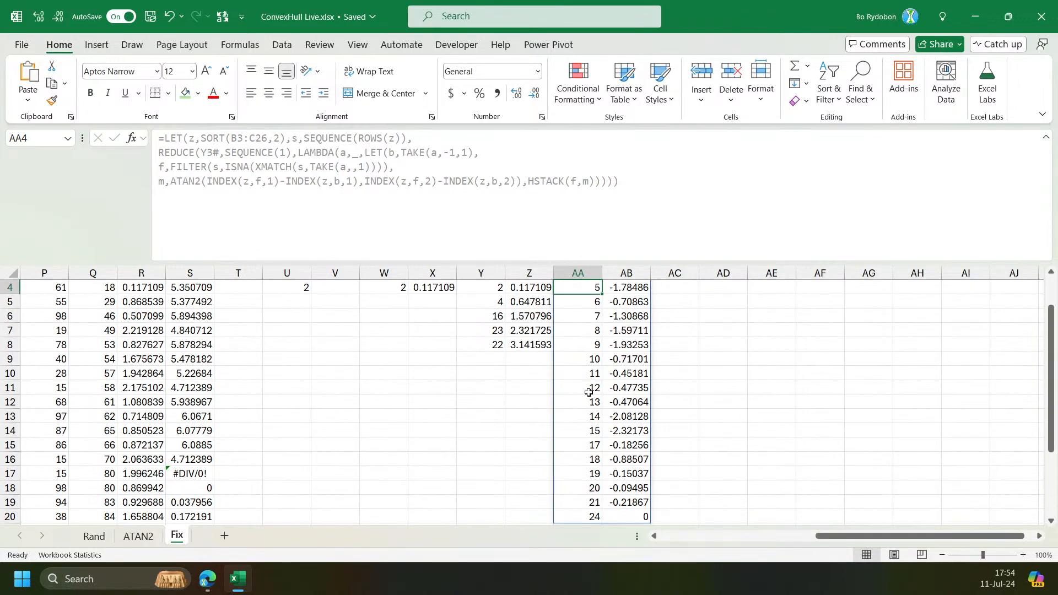
pyautogui.scroll(-2, 597, 358)
pyautogui.scroll(2, 599, 375)
pyautogui.scroll(-3, 589, 283)
pyautogui.scroll(1, 121, 447)
pyautogui.scroll(-2, 121, 447)
pyautogui.hscroll(-4, 550, 489)
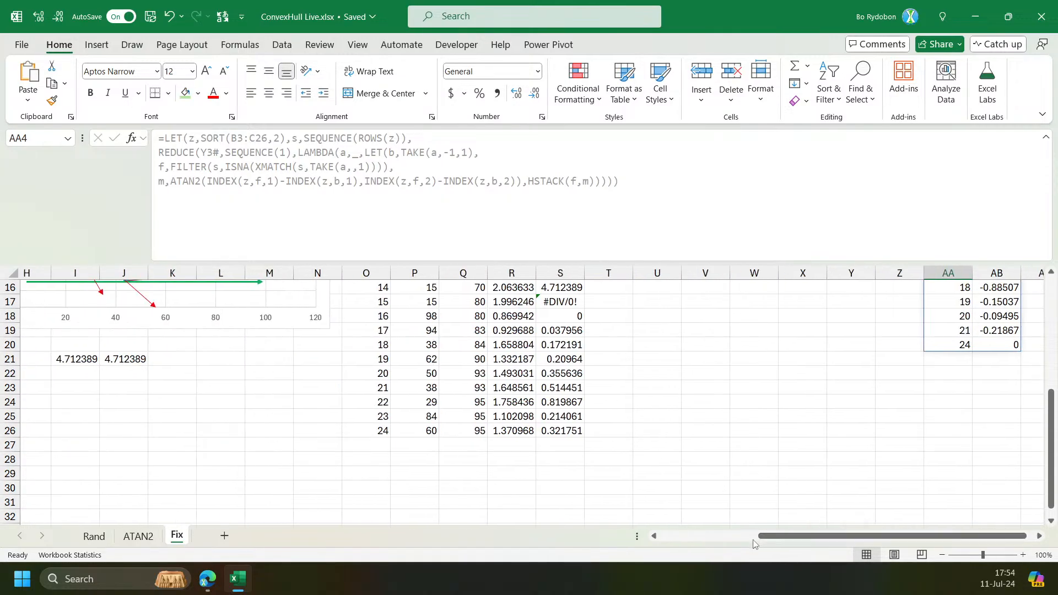
pyautogui.scroll(4, 478, 468)
pyautogui.scroll(-3, 478, 468)
pyautogui.moveTo(419, 475); pyautogui.dragTo(465, 476)
pyautogui.hotkey('ctrl', 'c')
pyautogui.hscroll(1, 790, 541)
pyautogui.click(1018, 387)
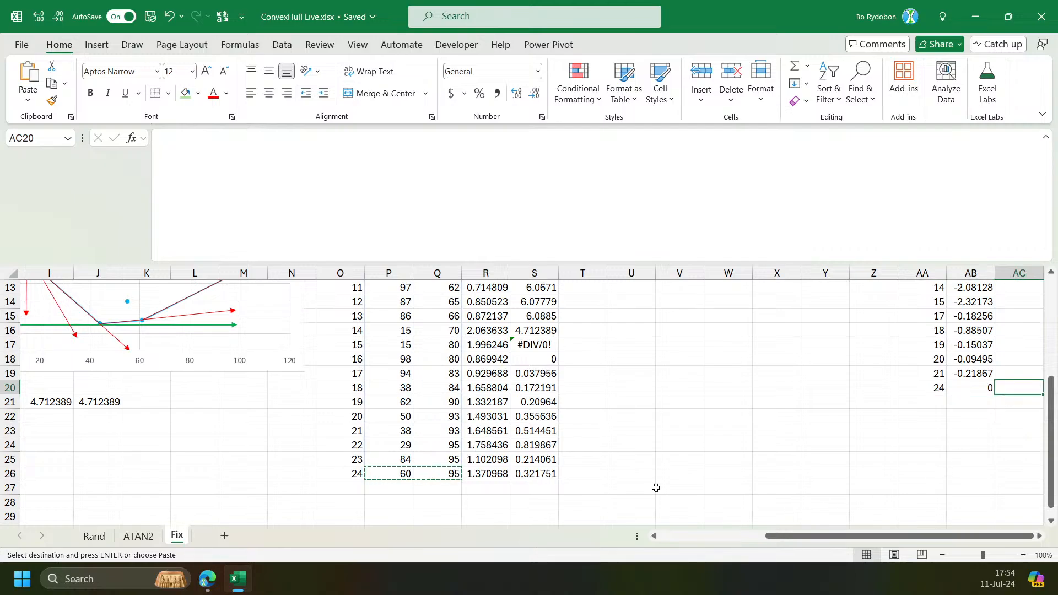
pyautogui.hscroll(-3, 419, 386)
pyautogui.scroll(3, 385, 358)
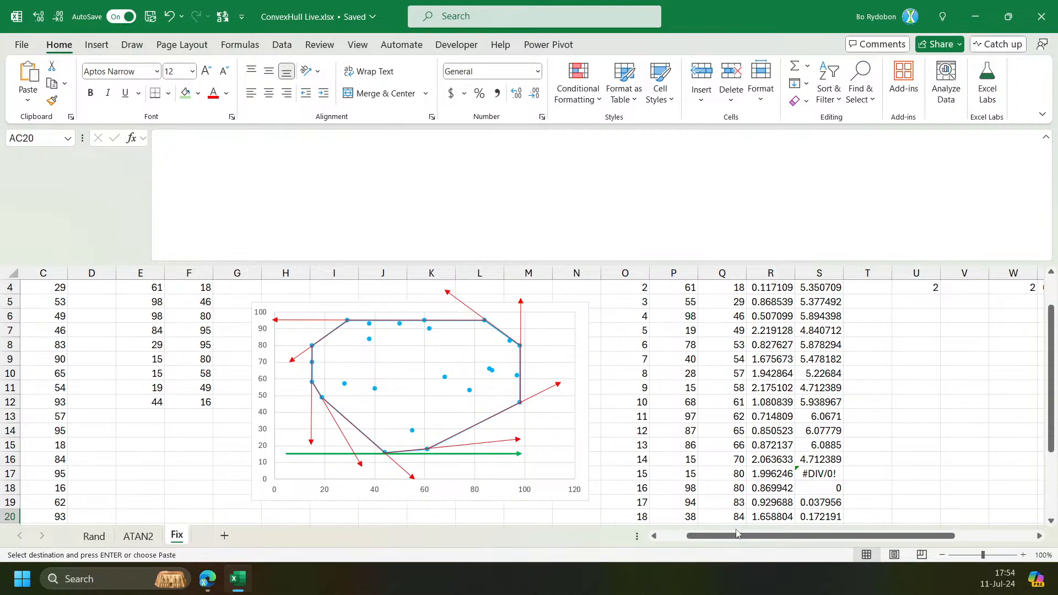
# Review and compare the formulas in R3, X3, AB3, AA3 and Y3.
pyautogui.moveTo(738, 536); pyautogui.dragTo(815, 536)
pyautogui.scroll(1, 804, 452)
pyautogui.click(484, 316)
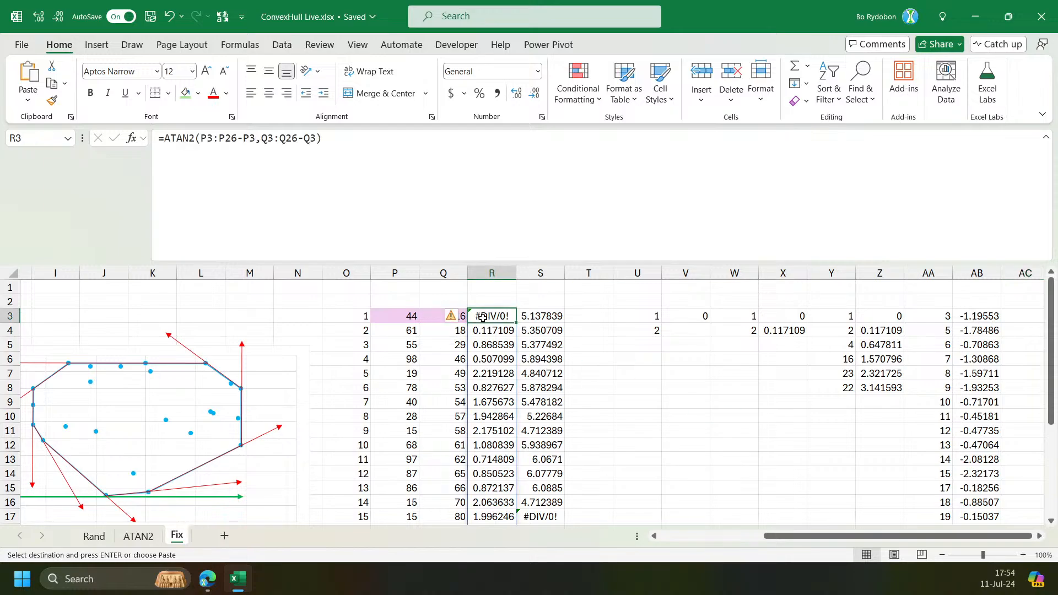
pyautogui.click(890, 321)
pyautogui.press('Left')
pyautogui.press('Left')
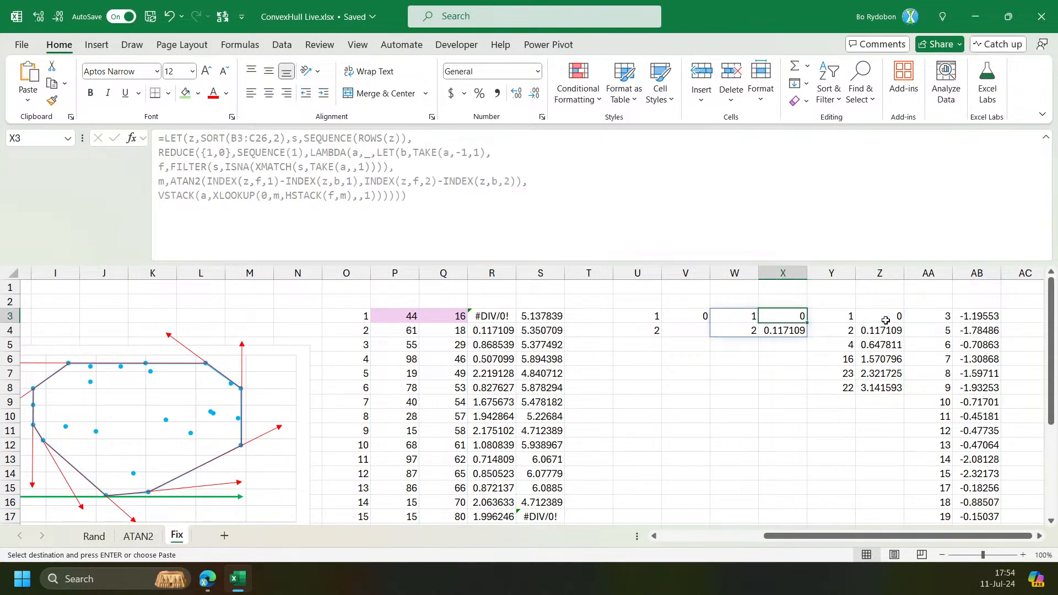
pyautogui.press('Right')
pyautogui.press('Right')
pyautogui.press('Right')
pyautogui.press('Right')
pyautogui.press('Right')
pyautogui.press('Right')
pyautogui.press('Left')
pyautogui.press('Left')
pyautogui.press('Left')
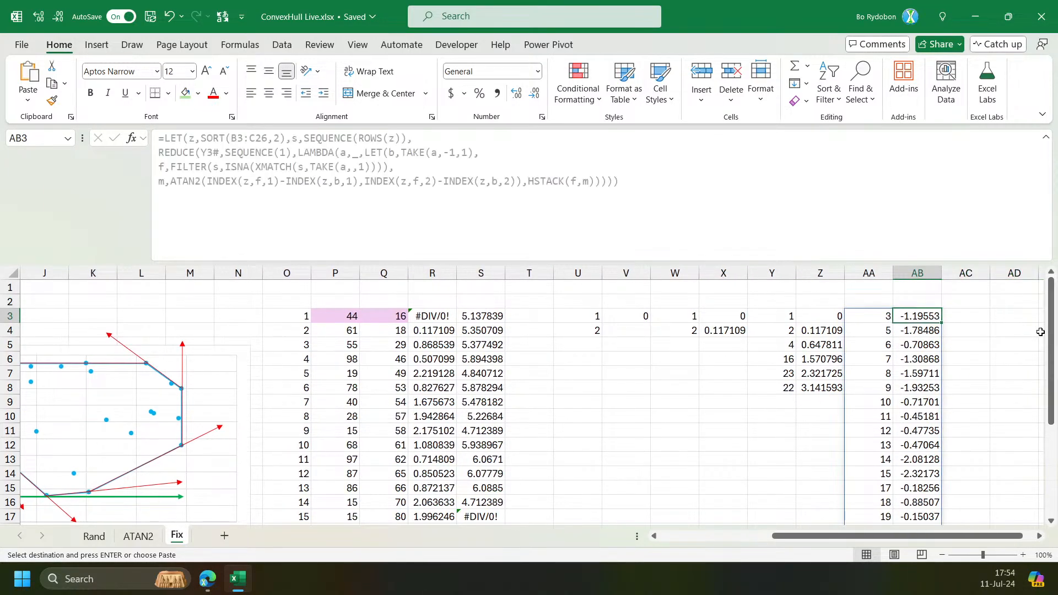
pyautogui.click(1039, 535)
pyautogui.click(1039, 536)
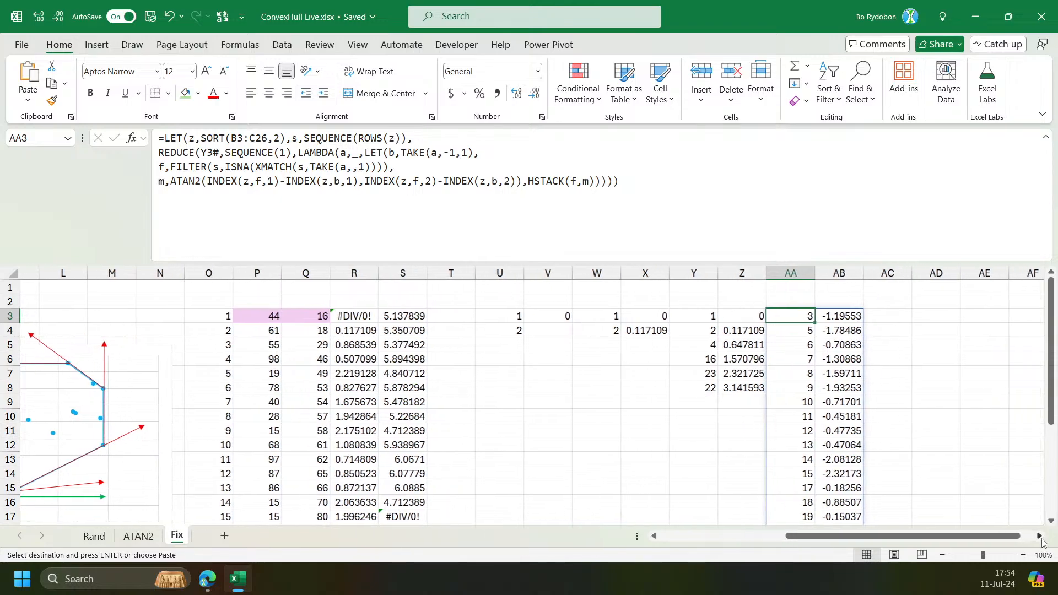
pyautogui.click(1039, 536)
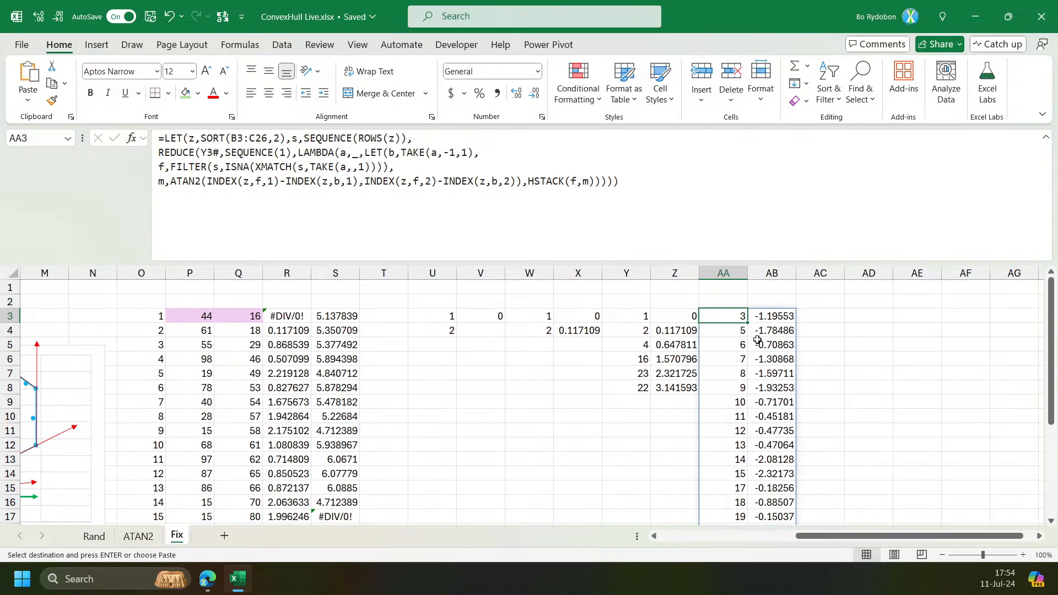
pyautogui.moveTo(771, 317); pyautogui.dragTo(763, 442)
pyautogui.click(721, 316)
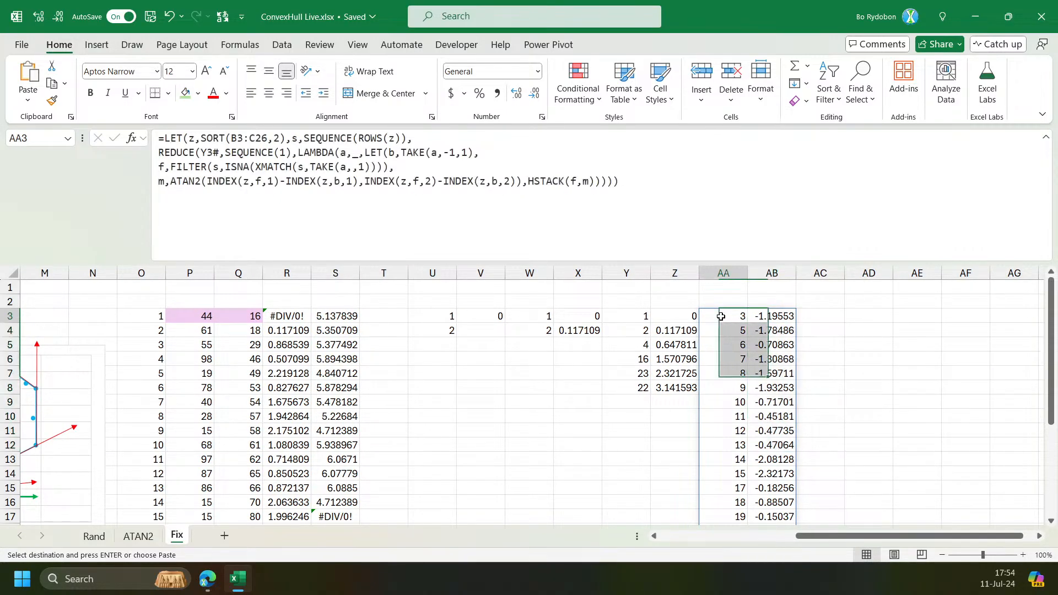
pyautogui.click(635, 318)
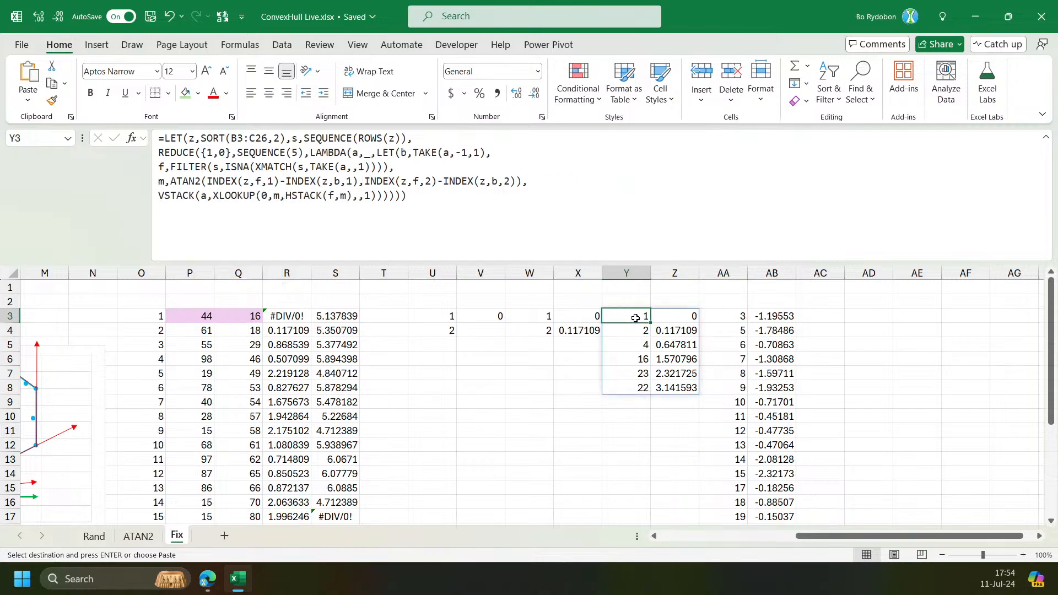
# In Y3's formula, wrap XLOOKUP's lookup array m as MOD(m,PI()*2).
pyautogui.click(276, 197)
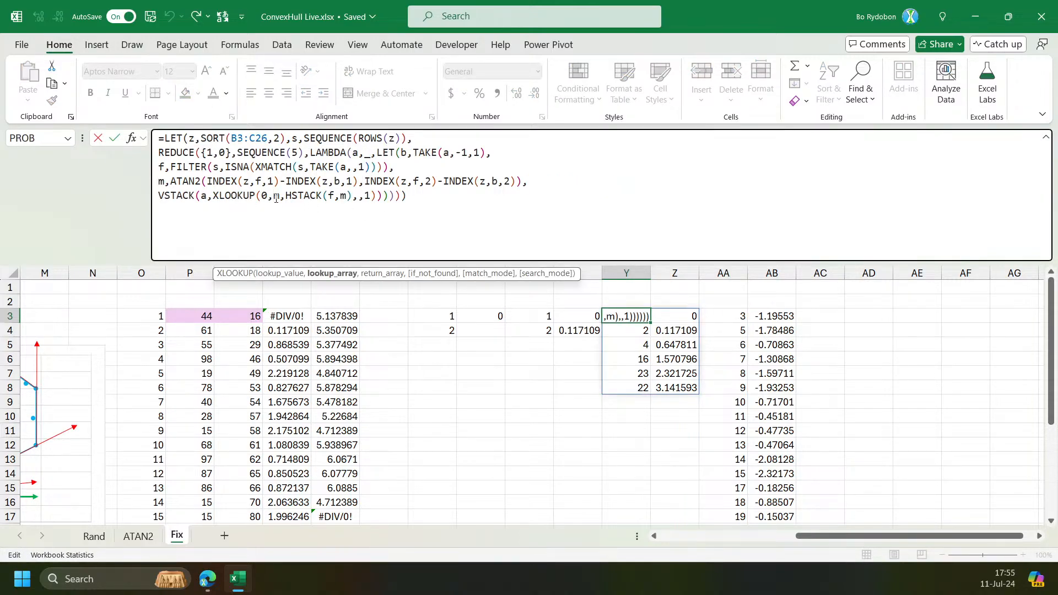
pyautogui.write('mod')
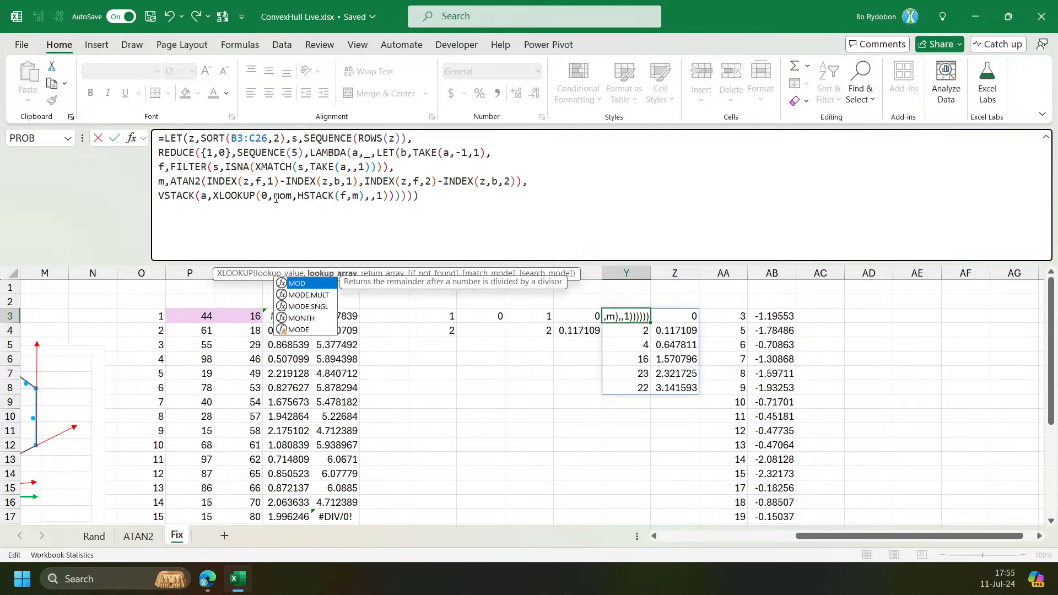
pyautogui.press('Tab')
pyautogui.write(',pi')
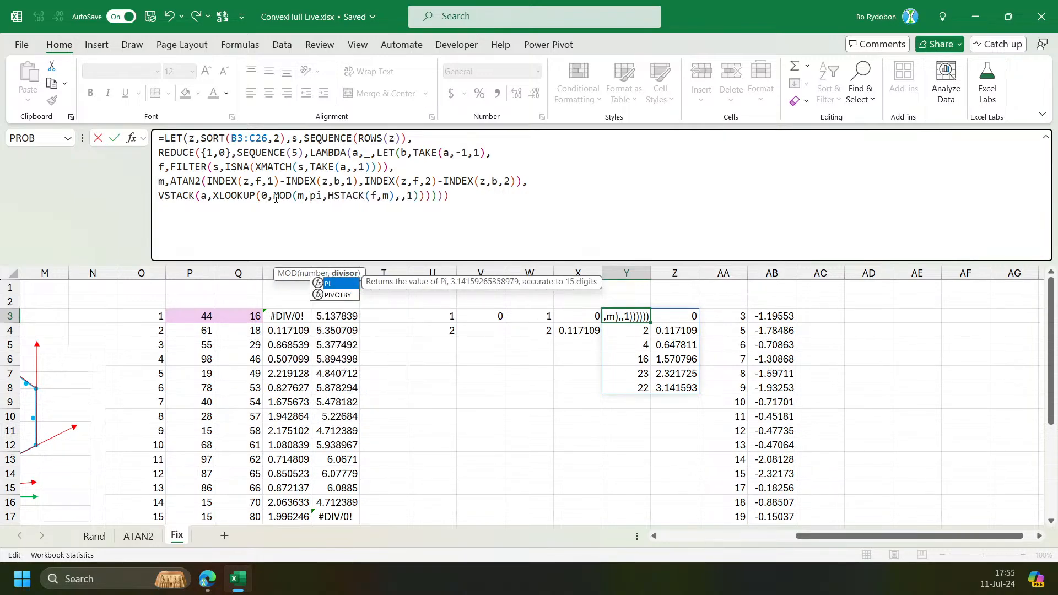
pyautogui.write('()*2')
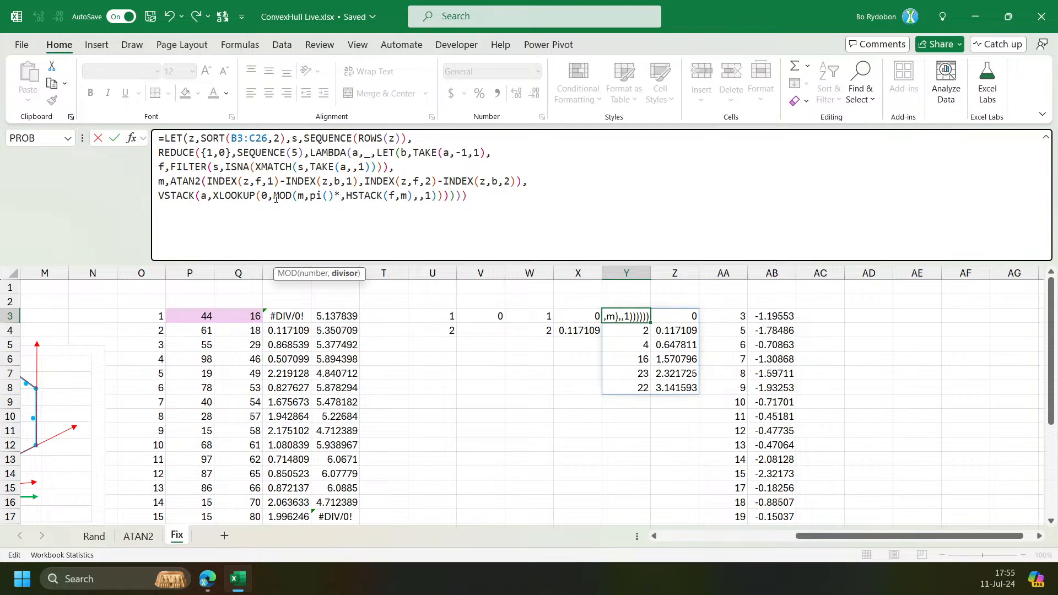
pyautogui.write(')')
pyautogui.hotkey('ctrl', 'Return')
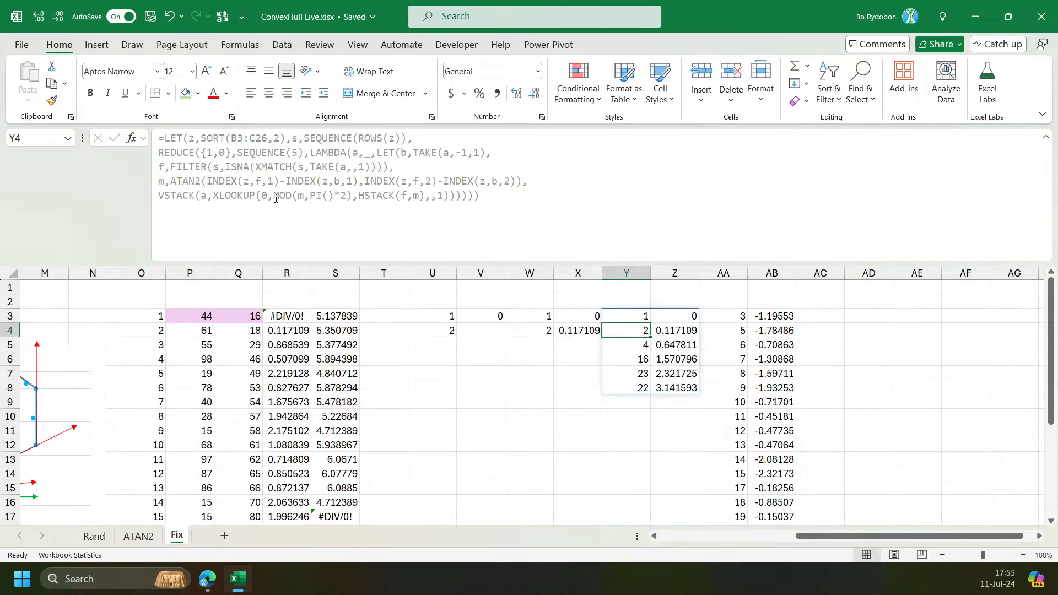
# Set Y3's SEQUENCE iteration count to 6.
pyautogui.doubleClick(298, 154)
pyautogui.write('6')
pyautogui.hotkey('ctrl', 'Return')
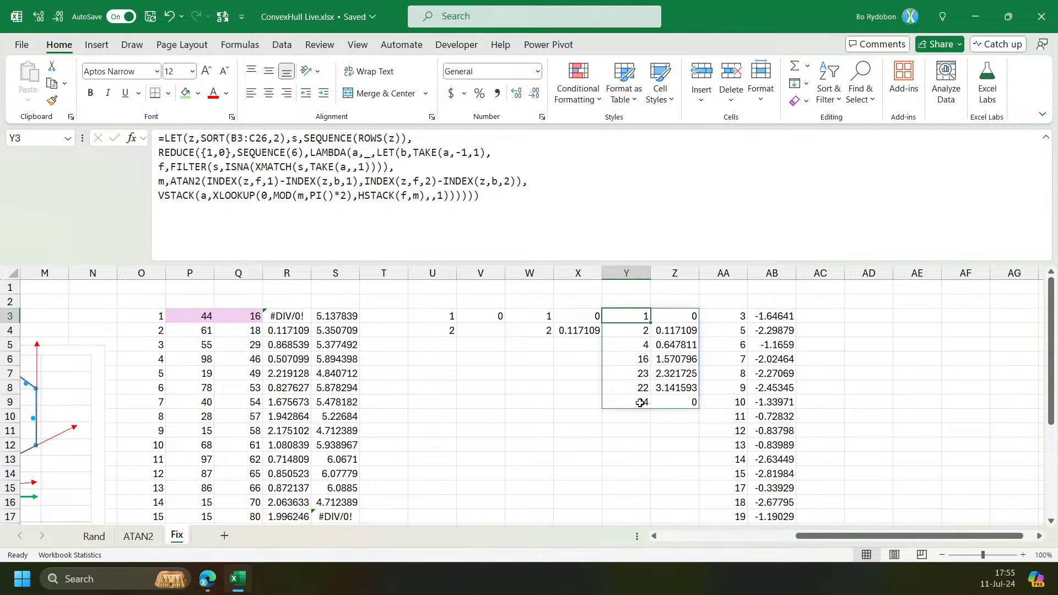
pyautogui.click(305, 200)
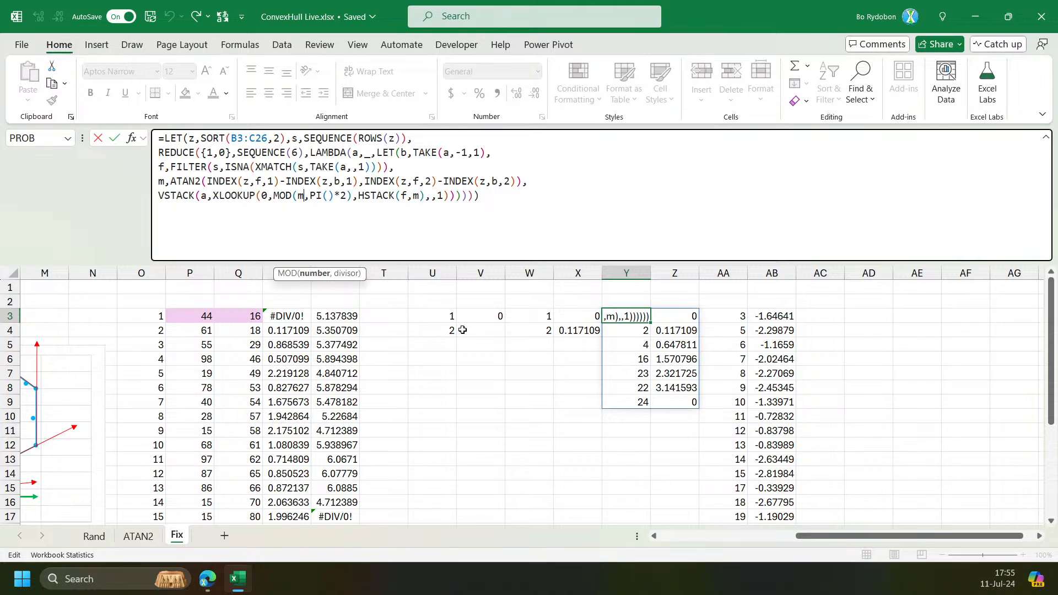
pyautogui.press('Escape')
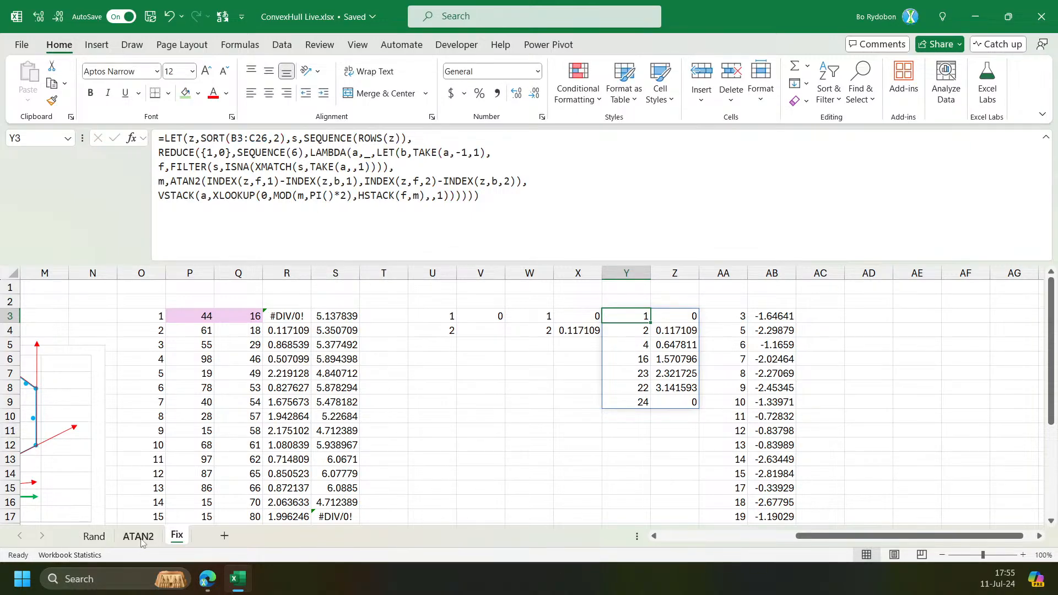
# Enter sample angles 95 in U10 and 90 in V10 as a scratch example.
pyautogui.click(454, 463)
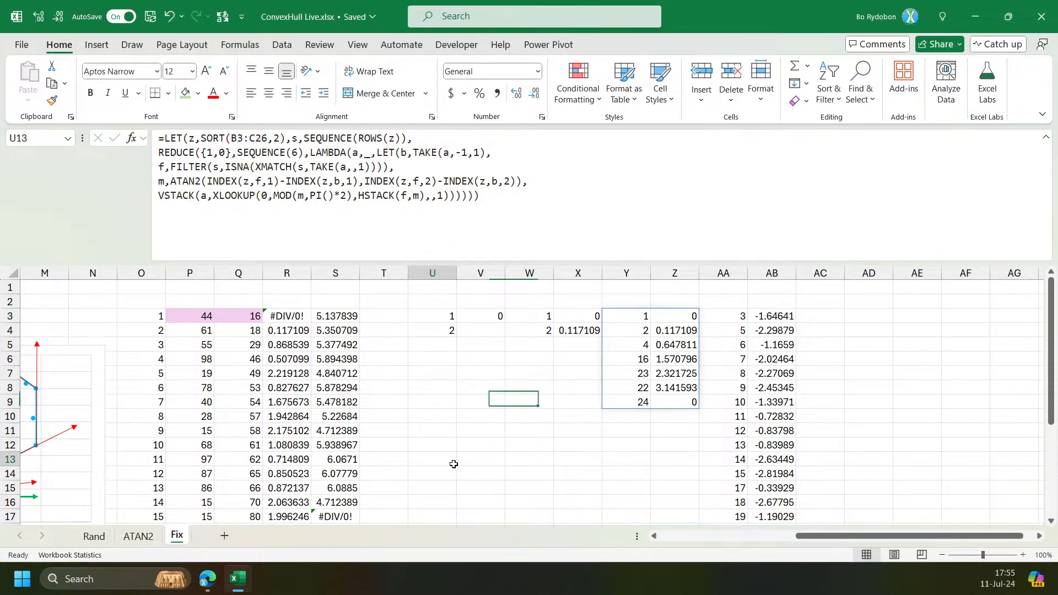
pyautogui.moveTo(435, 457); pyautogui.dragTo(425, 414)
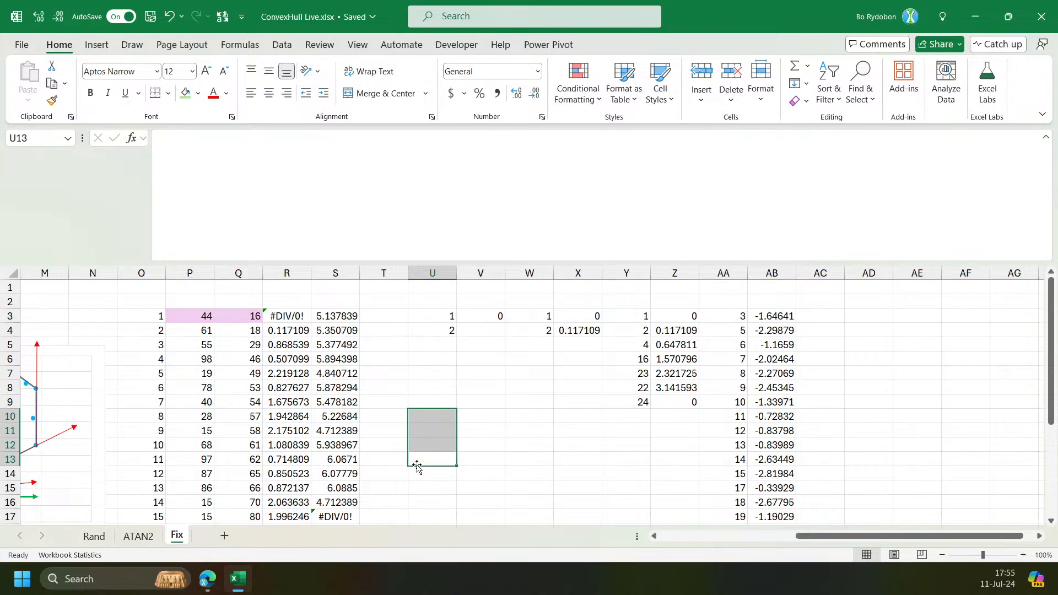
pyautogui.click(484, 429)
pyautogui.write('3')
pyautogui.hotkey('ctrl', 'Return')
pyautogui.press('Delete')
pyautogui.click(427, 421)
pyautogui.write('95')
pyautogui.press('Return')
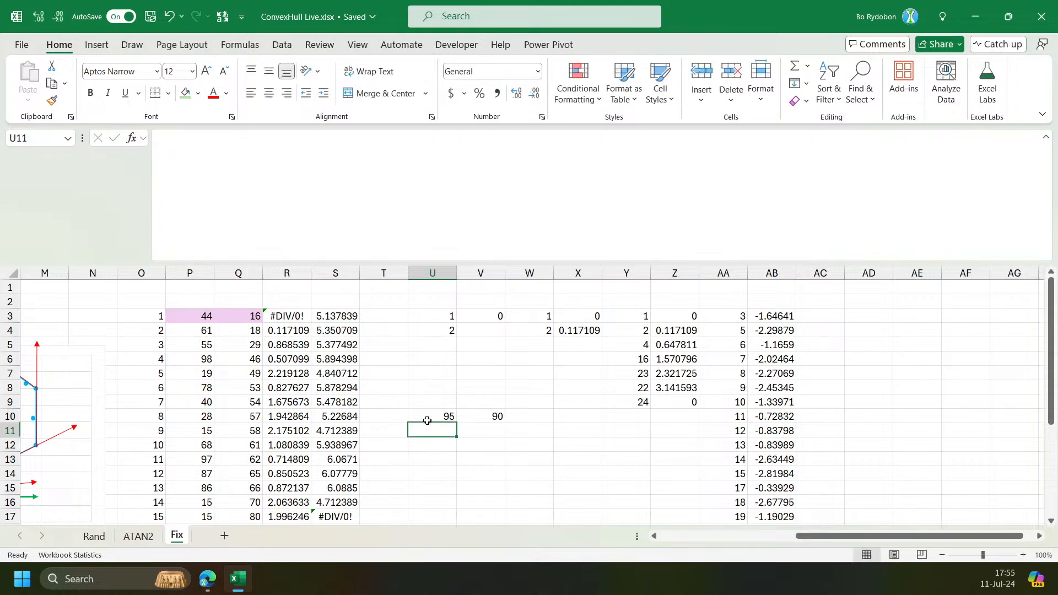
# Enter a formula in V13 subtracting V10 from U10.
pyautogui.click(480, 413)
pyautogui.click(489, 450)
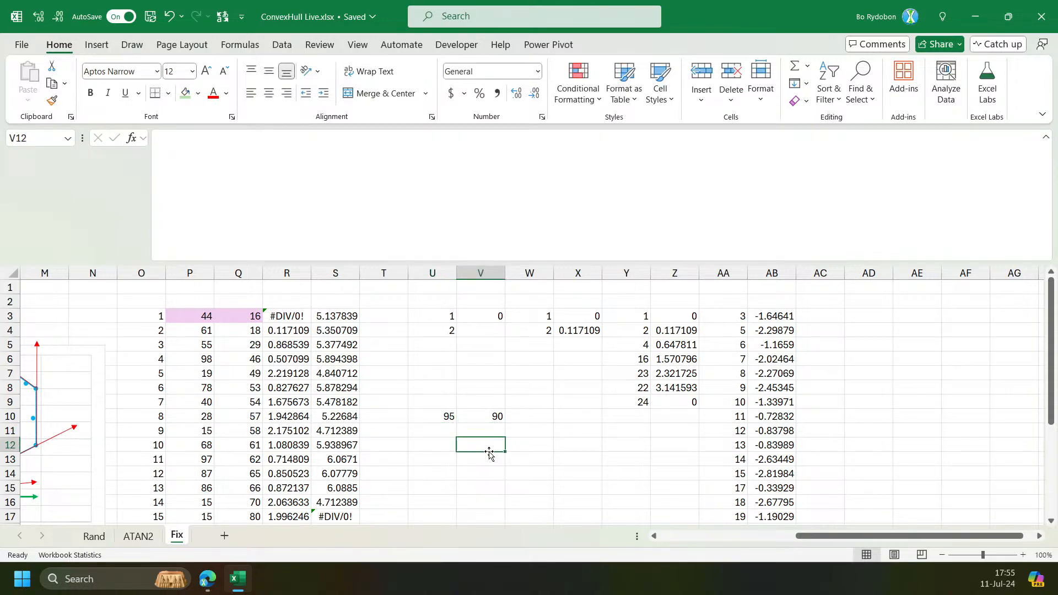
pyautogui.press('Down')
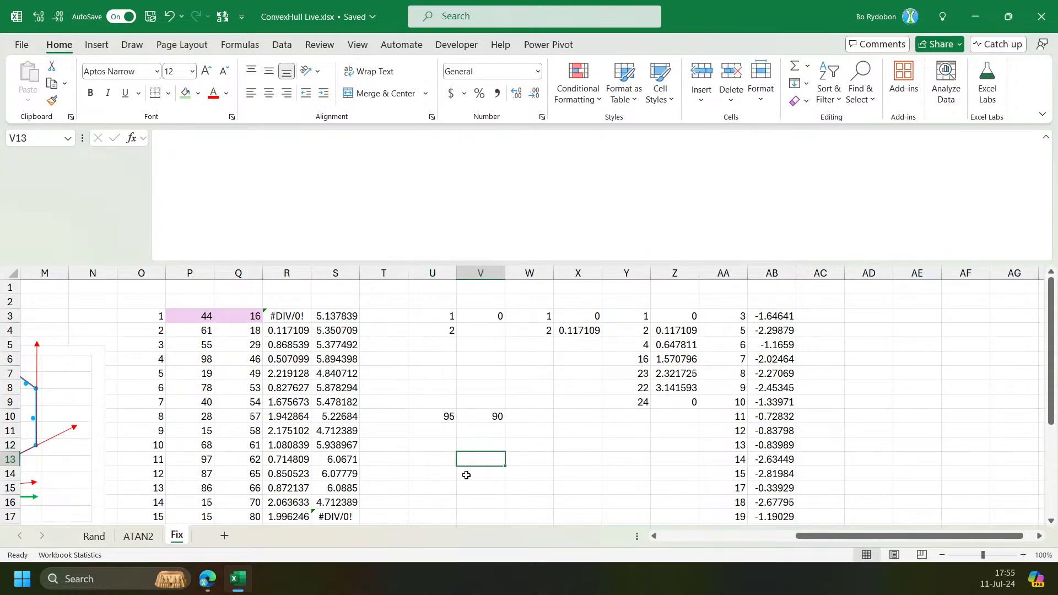
pyautogui.write('=')
pyautogui.click(446, 414)
pyautogui.write('-')
pyautogui.press('Up')
pyautogui.press('Up')
pyautogui.press('Up')
pyautogui.hotkey('ctrl', 'Return')
# In Y3's formula, change the MOD argument to m-TAKE(a,-1,-1) to subtract the previous point's angle.
pyautogui.click(649, 313)
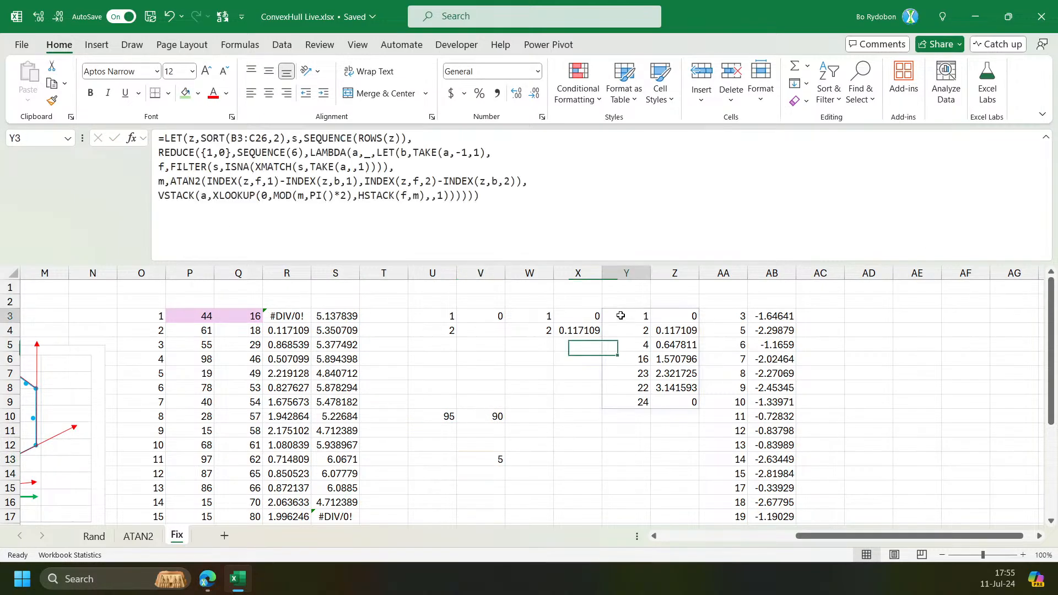
pyautogui.click(304, 196)
pyautogui.write('-')
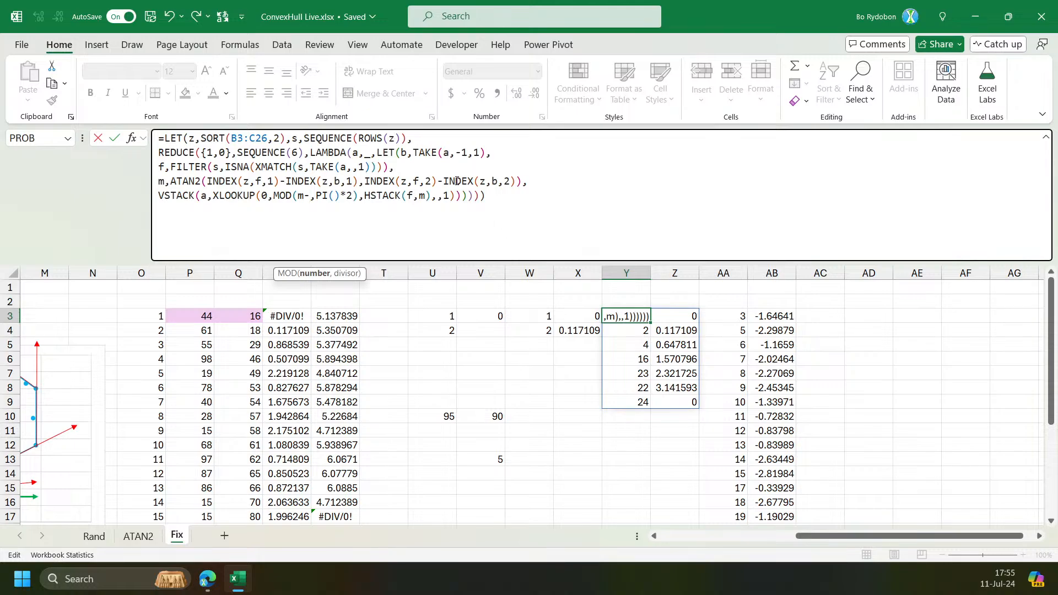
pyautogui.click(425, 151)
pyautogui.click(450, 274)
pyautogui.hotkey('ctrl', 'c')
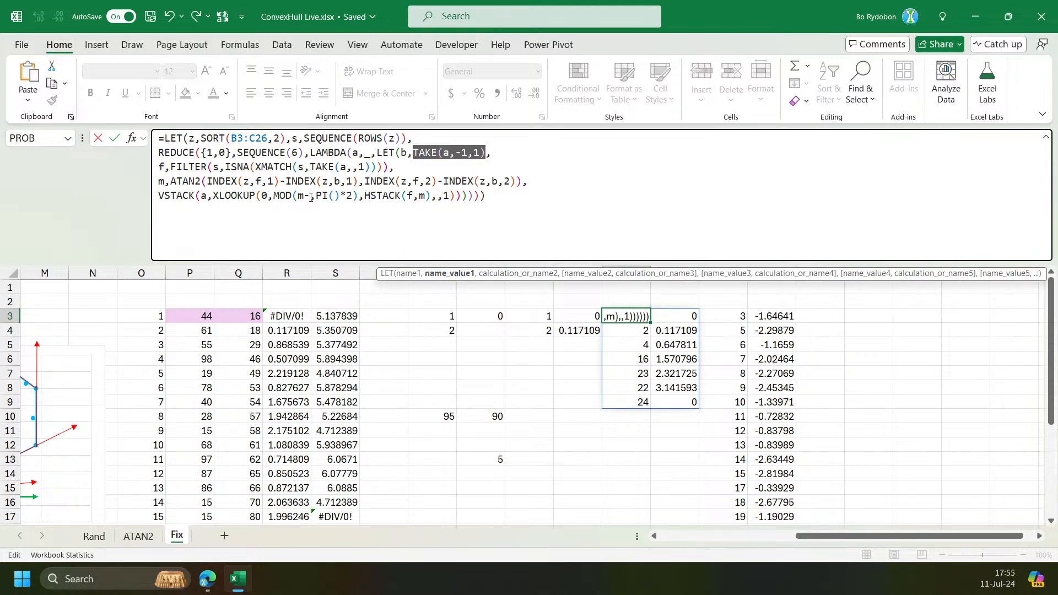
pyautogui.click(313, 196)
pyautogui.hotkey('ctrl', 'v')
pyautogui.moveTo(364, 196); pyautogui.dragTo(353, 196)
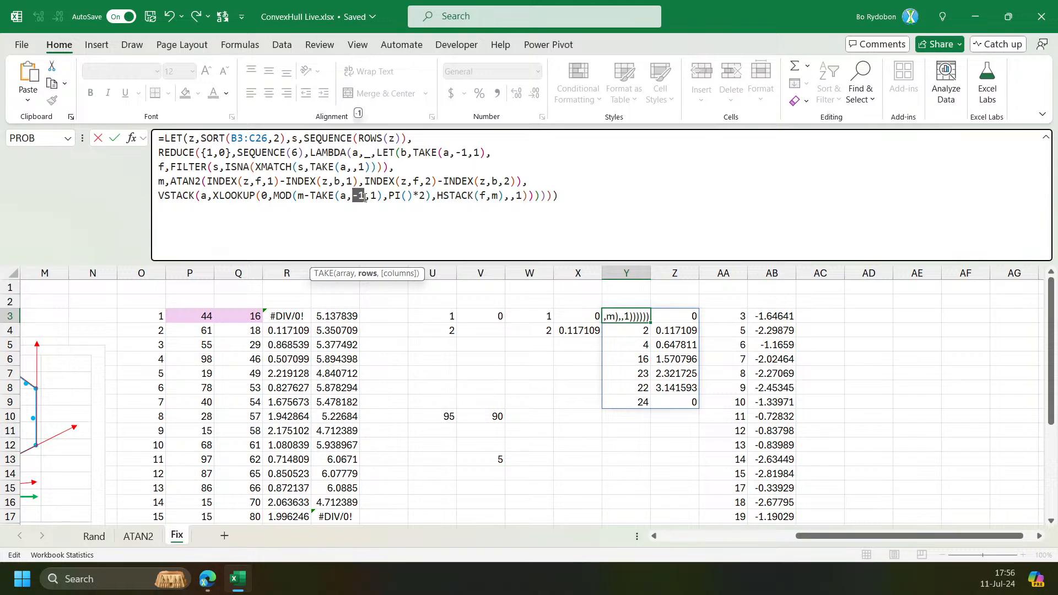
pyautogui.click(372, 197)
pyautogui.write('-')
pyautogui.press('Return')
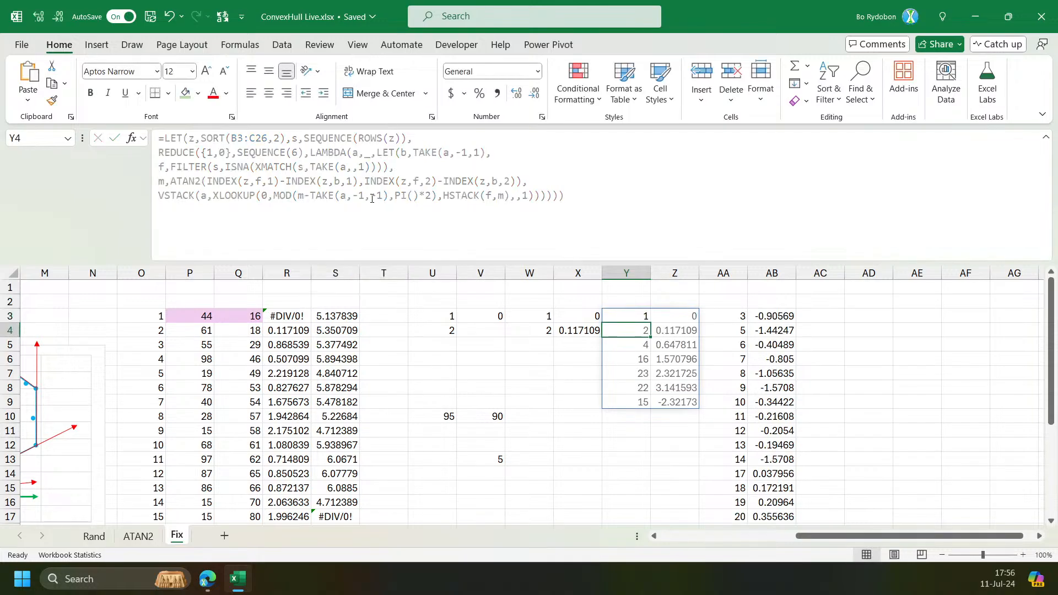
# Compare Y3's spilled hull points and angles with the chart.
pyautogui.press('Up')
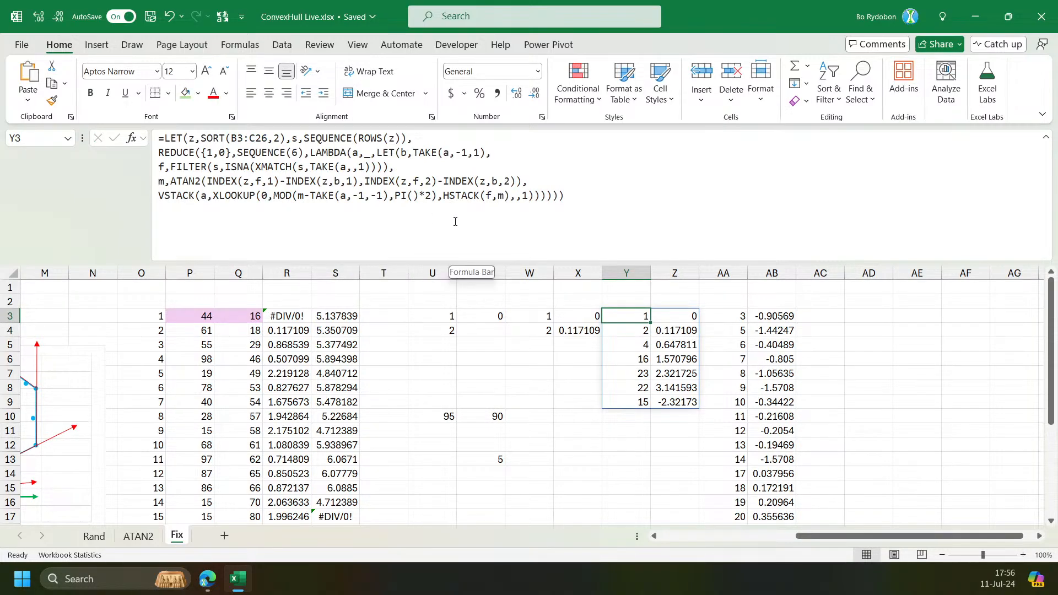
pyautogui.click(670, 402)
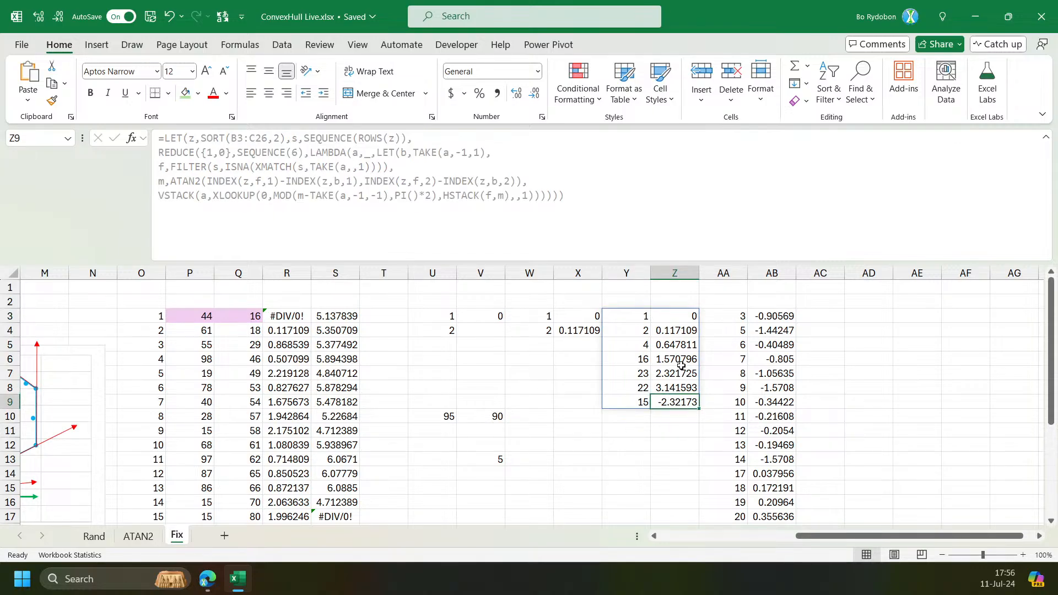
pyautogui.moveTo(874, 540); pyautogui.dragTo(749, 539)
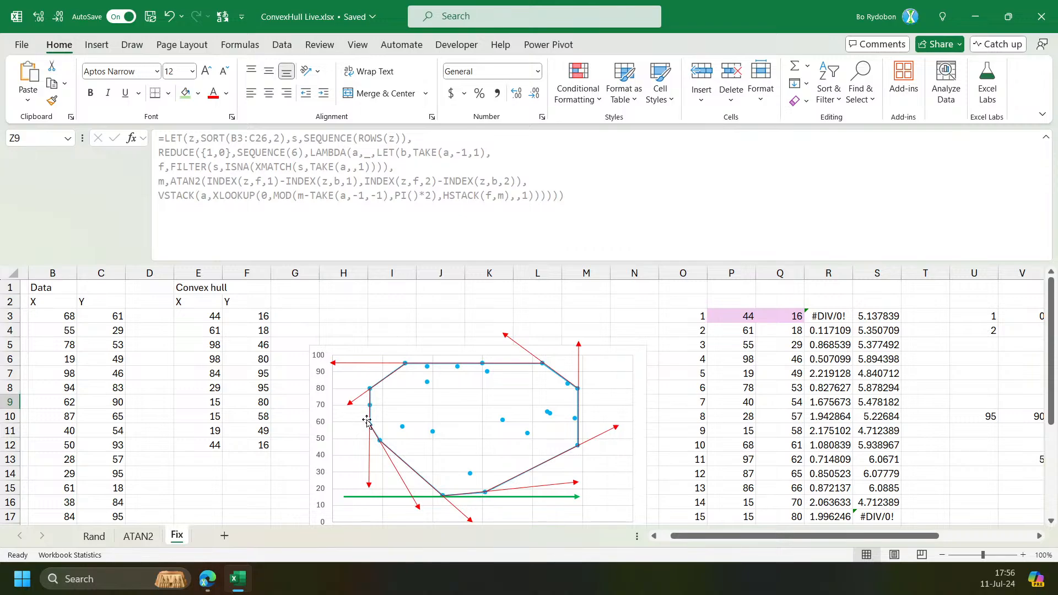
pyautogui.moveTo(871, 543); pyautogui.dragTo(1017, 540)
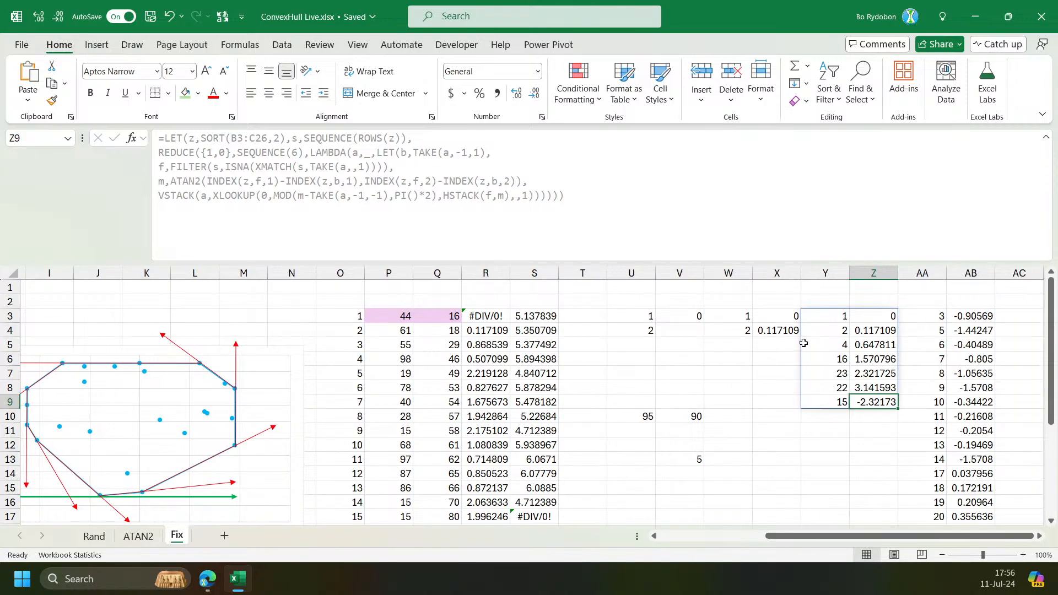
# Highlight the ATAN2 angle expression and the MOD expression within Y3's formula.
pyautogui.click(830, 316)
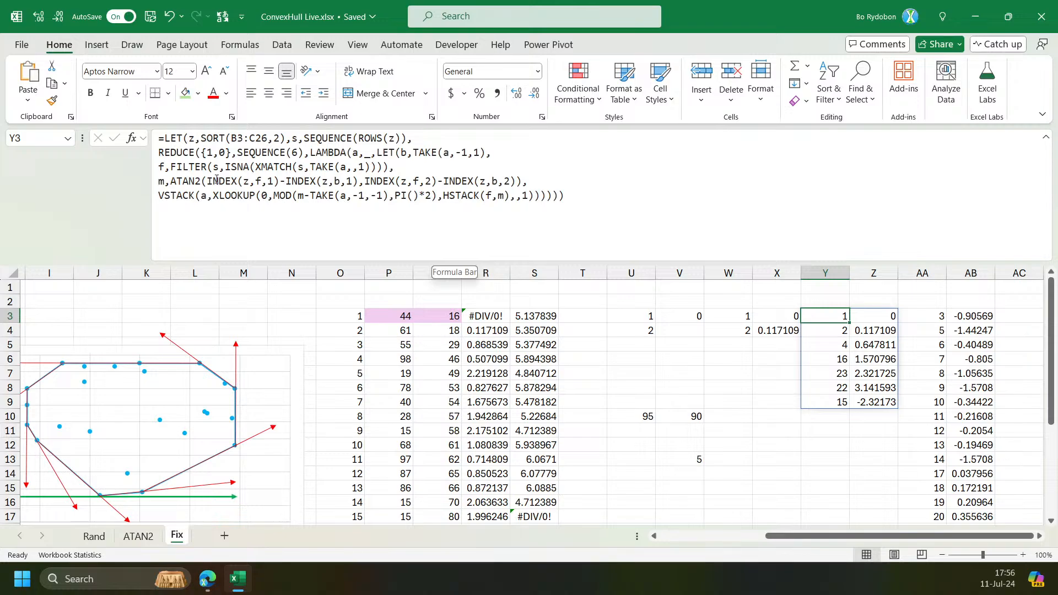
pyautogui.click(192, 179)
pyautogui.click(724, 273)
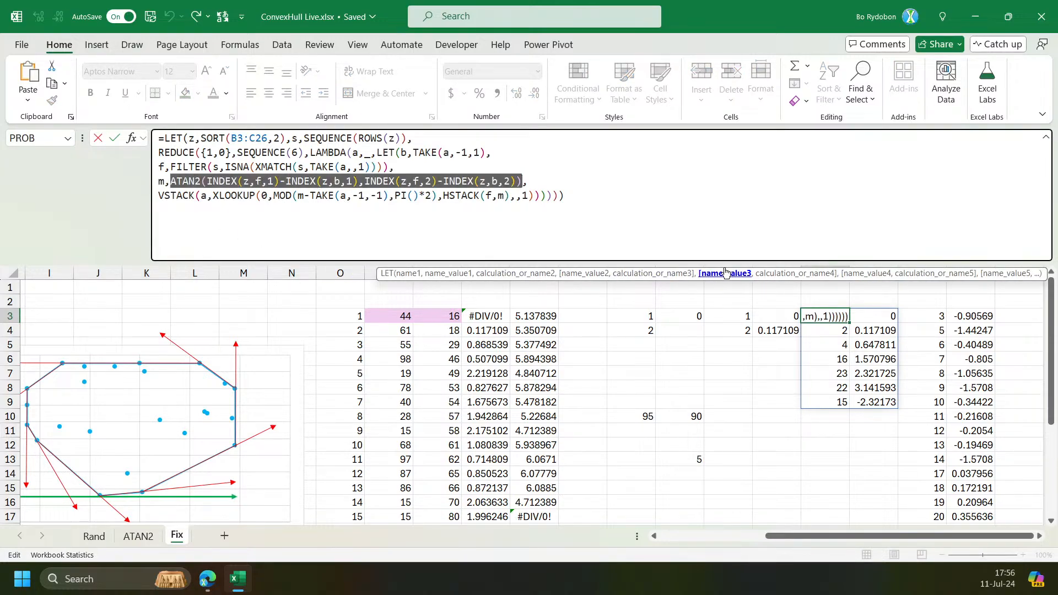
pyautogui.press('Escape')
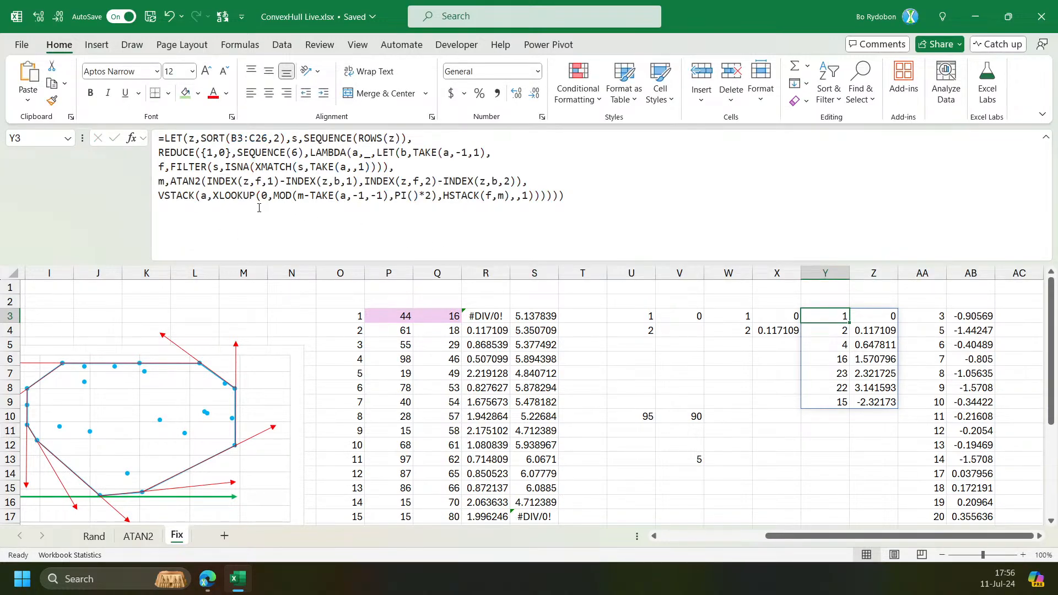
pyautogui.click(286, 198)
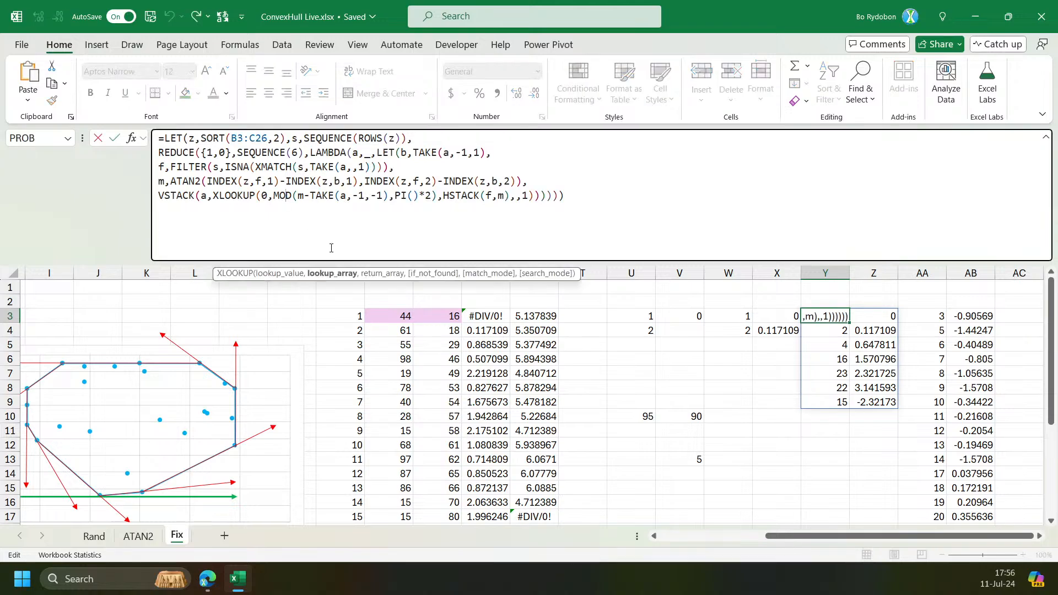
pyautogui.click(332, 273)
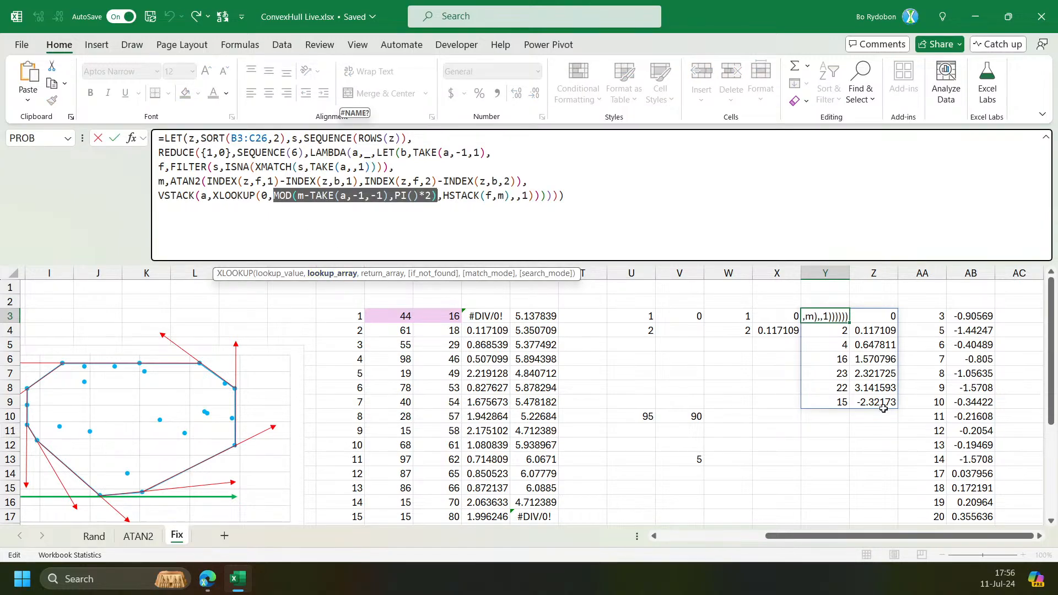
# Set the SEQUENCE count inside Y3's REDUCE to 9.
pyautogui.press('Escape')
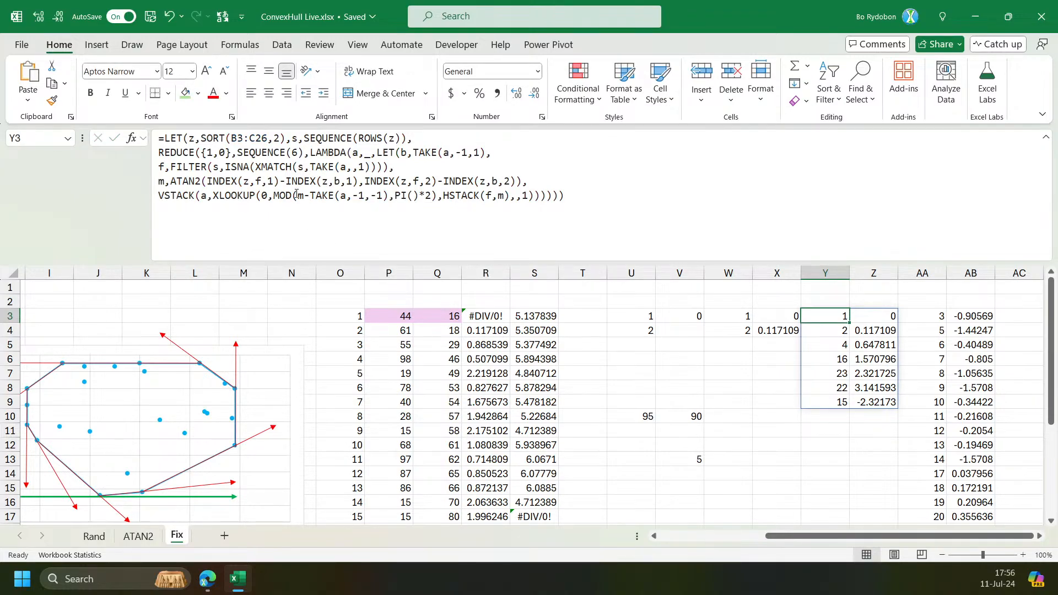
pyautogui.click(232, 193)
pyautogui.click(243, 272)
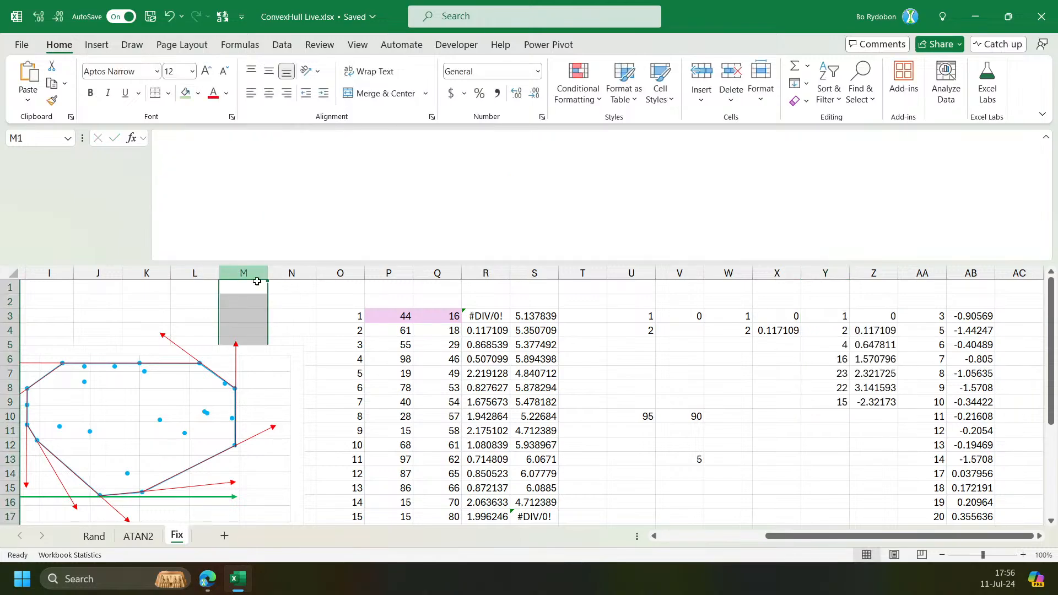
pyautogui.click(826, 314)
pyautogui.click(284, 194)
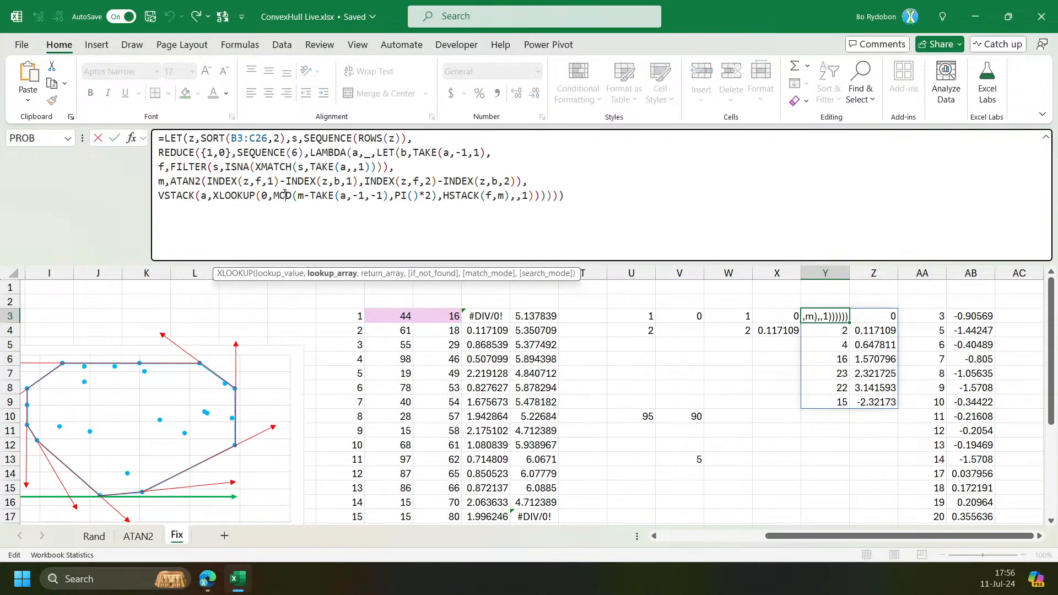
pyautogui.press('Escape')
pyautogui.click(298, 154)
pyautogui.press('BackSpace')
pyautogui.write('9')
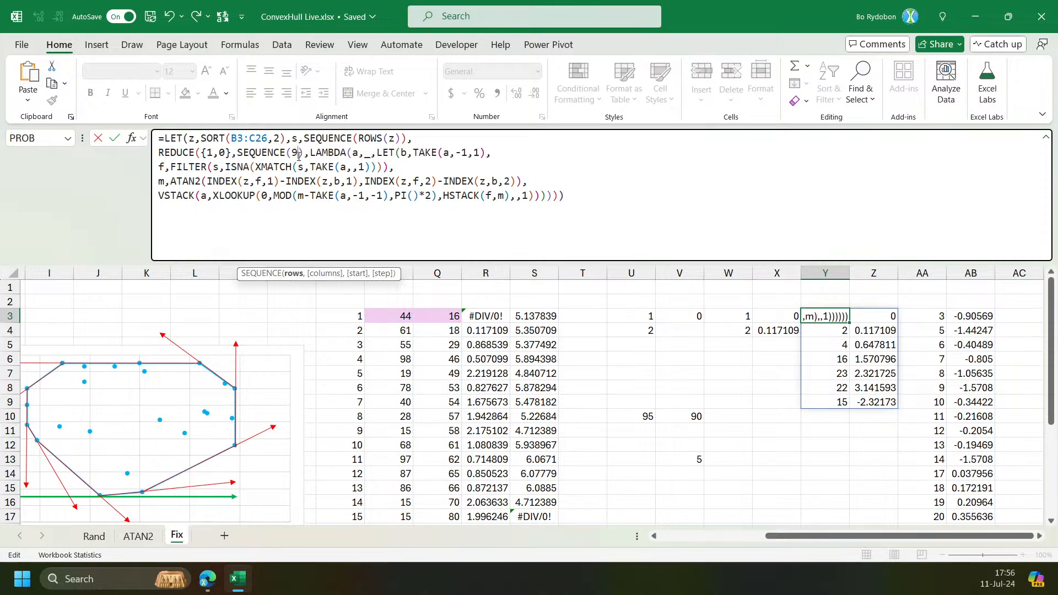
pyautogui.hotkey('ctrl', 'Return')
# Set the SEQUENCE count inside Y3's REDUCE to 10.
pyautogui.click(292, 152)
pyautogui.press('BackSpace')
pyautogui.write('10')
pyautogui.hotkey('ctrl', 'Return')
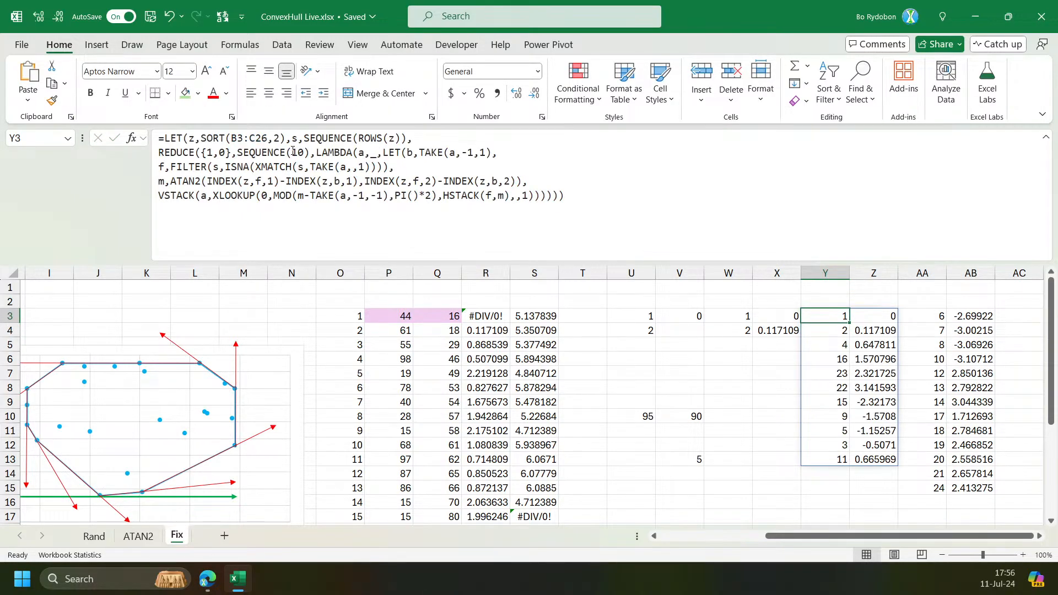
pyautogui.click(293, 152)
pyautogui.press('Escape')
pyautogui.moveTo(832, 535)
pyautogui.mouseDown()
pyautogui.moveTo(720, 540)
pyautogui.moveTo(835, 549)
pyautogui.mouseUp()
pyautogui.hscroll(-1, 681, 434)
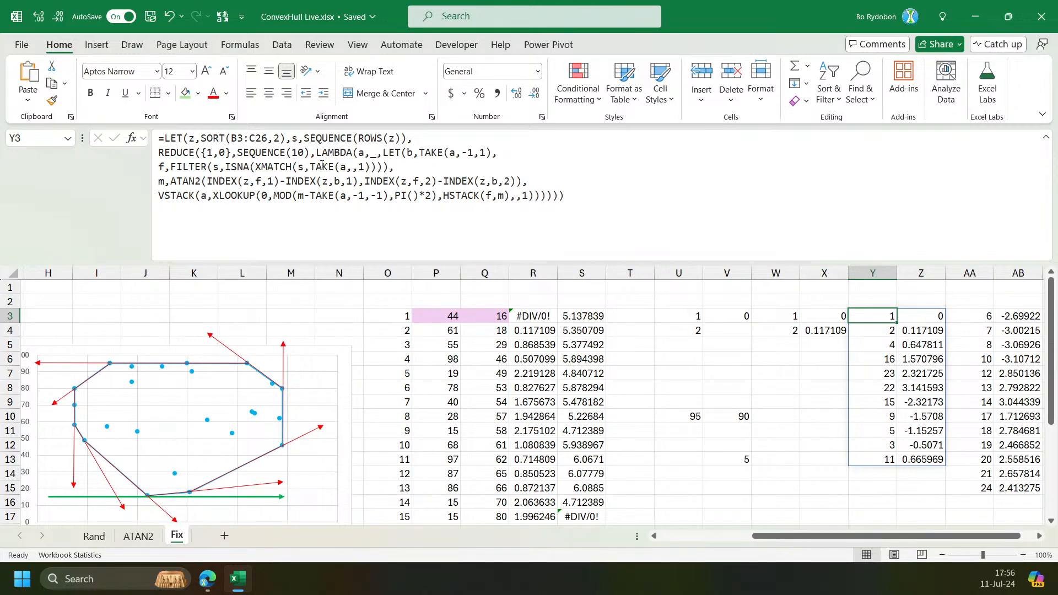
# Set the SEQUENCE count inside Y3's REDUCE to 20.
pyautogui.click(301, 153)
pyautogui.press('BackSpace')
pyautogui.write('2')
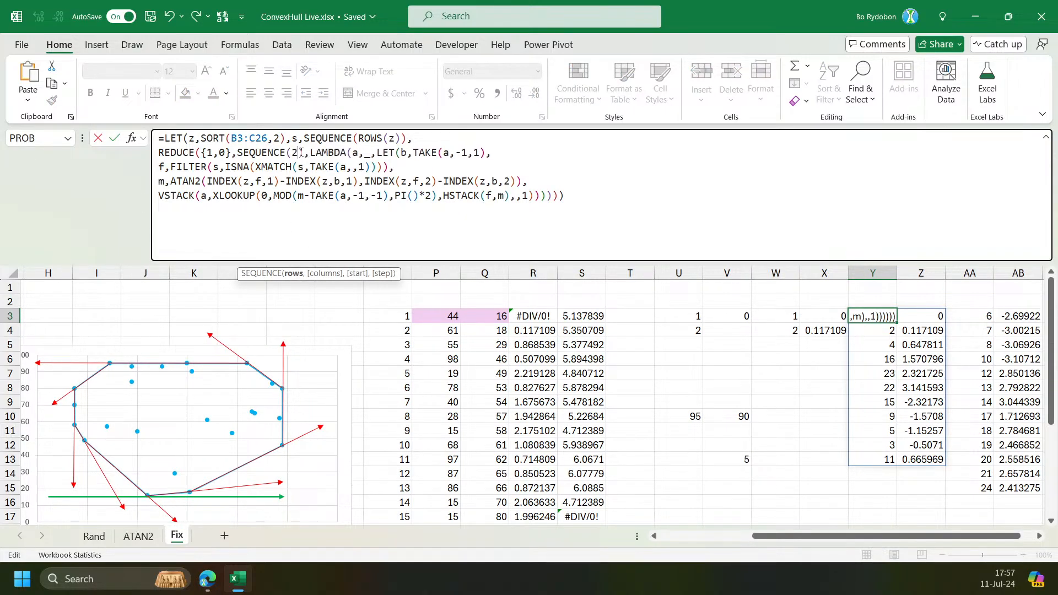
pyautogui.hotkey('ctrl', 'Return')
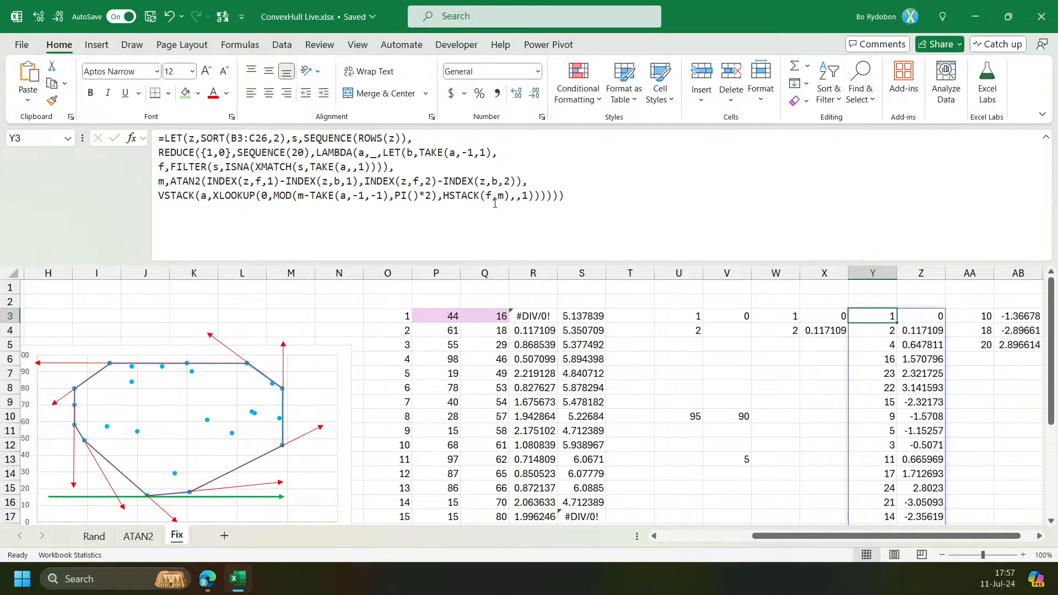
# Copy Y3's formula into cell E3, replacing E3's existing convex hull formula.
pyautogui.press('F2')
pyautogui.press('Escape')
pyautogui.moveTo(758, 535); pyautogui.dragTo(666, 536)
pyautogui.click(248, 316)
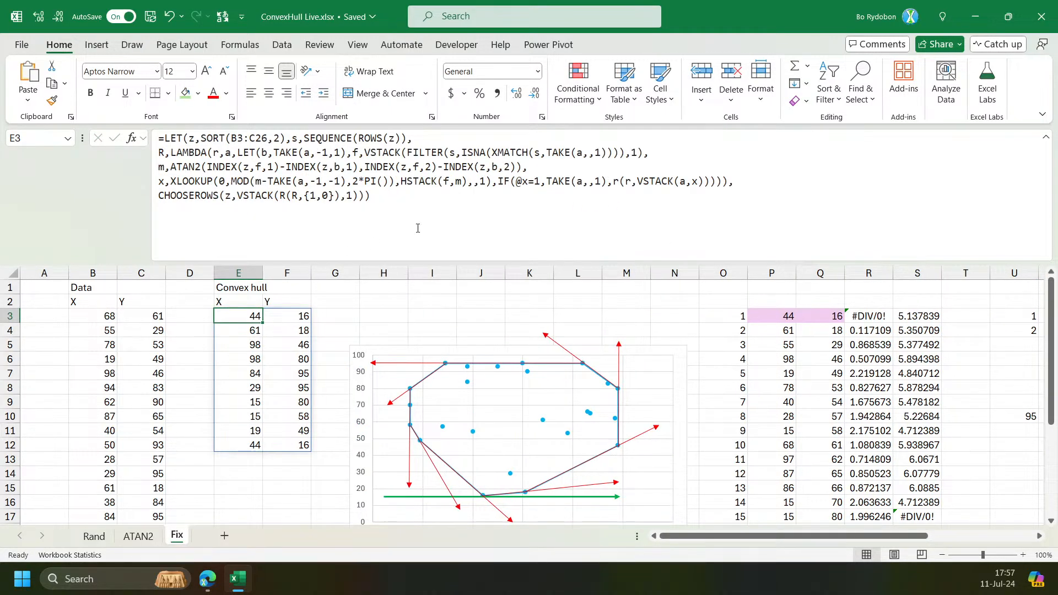
pyautogui.press('F2')
pyautogui.hotkey('ctrl', 'a')
pyautogui.write('=LET(z,SORT(B3:C26,2),s,SEQUENCE(ROWS(z)), REDUCE({1,0},SEQUENCE(20),LAMBDA(a,_,LET(b,TAKE(a,-1,1), f,FILTER(s,ISNA(XMATCH(s,TAKE(a,,1)))), m,ATAN2(INDEX(z,f,1)-INDEX(z,b,1),INDEX(z,f,2)-INDEX(z,b,2)), VSTACK(a,XLOOKUP(0,MOD(m-TAKE(a,-1,-1),PI()*2),HSTACK(f,m),,1))))))')
pyautogui.press('Return')
# Wrap the REDUCE expression in E3's formula in TAKE(...,,1) to keep only its first column.
pyautogui.scroll(-1, 524, 374)
pyautogui.scroll(1, 468, 419)
pyautogui.scroll(-4, 374, 402)
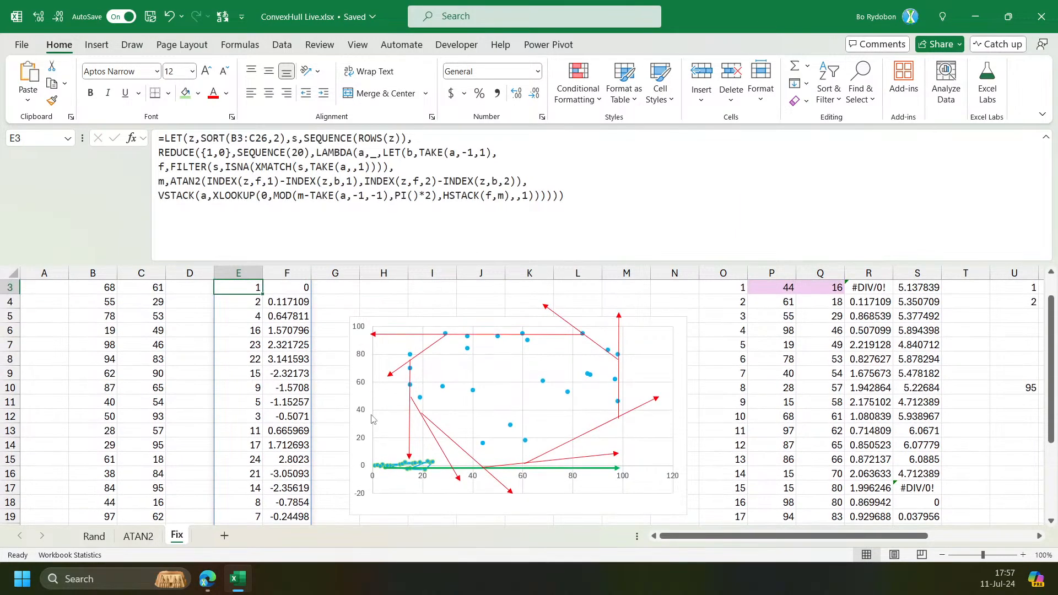
pyautogui.scroll(1, 267, 348)
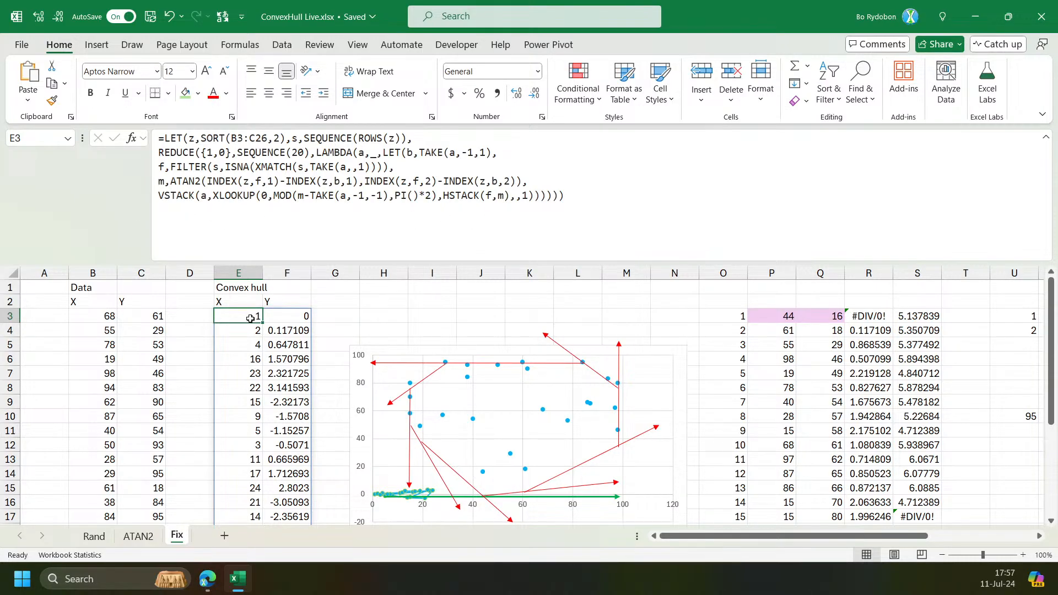
pyautogui.click(158, 156)
pyautogui.write('TAKE(')
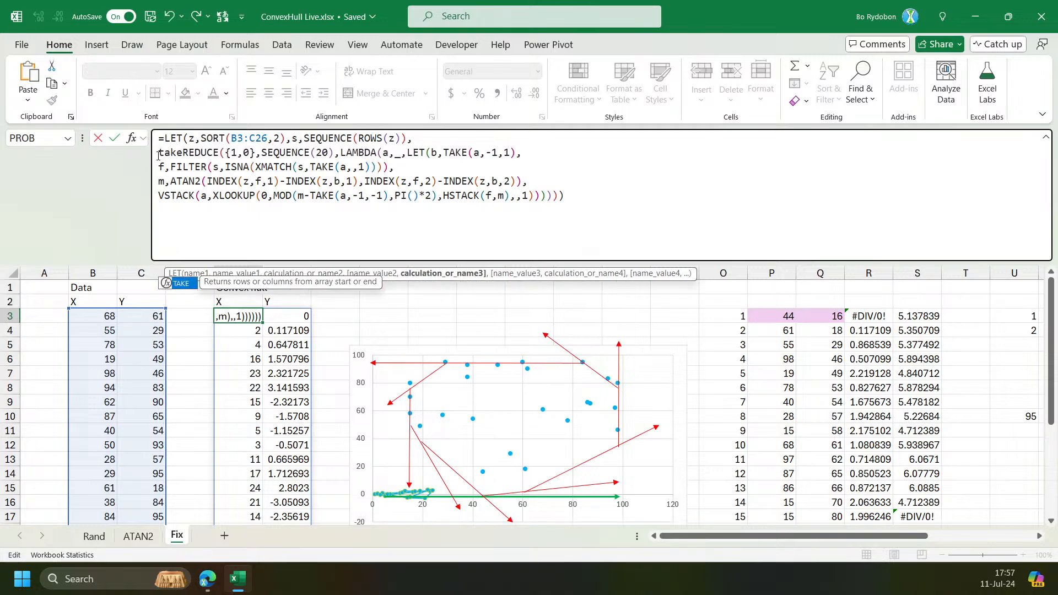
pyautogui.press('End')
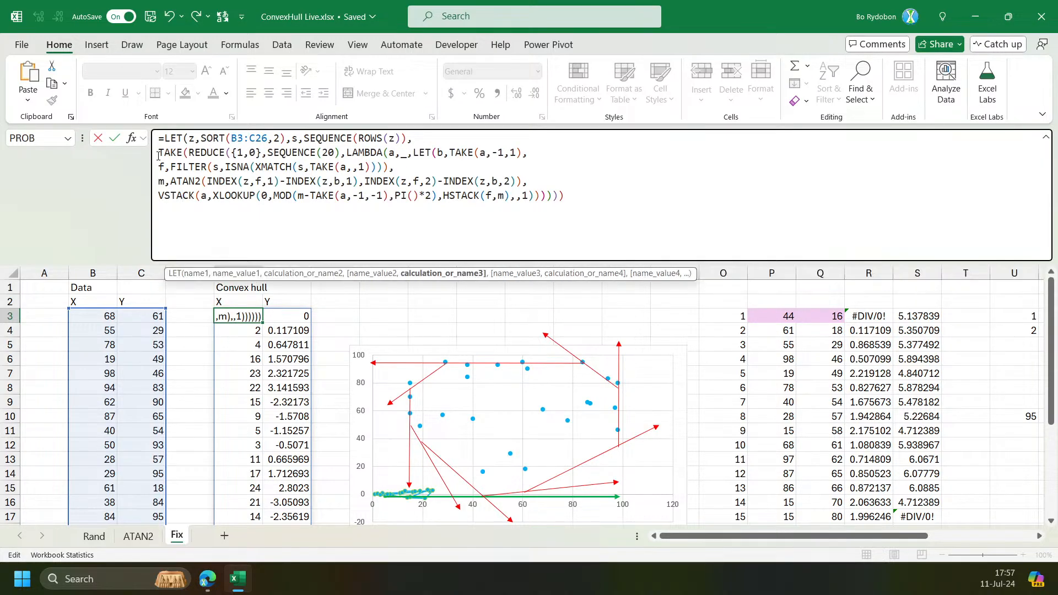
pyautogui.write(',,')
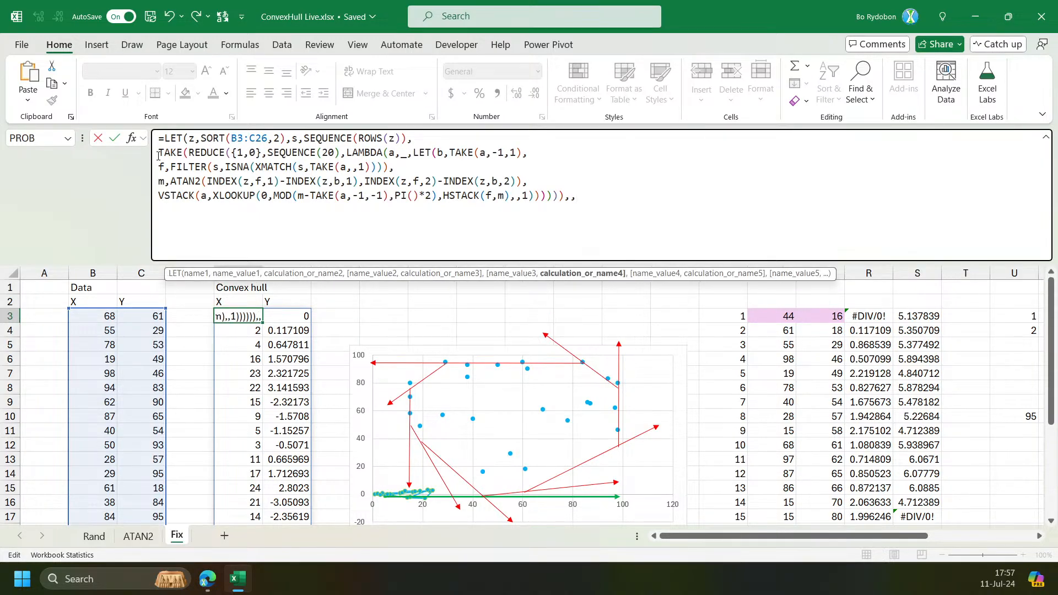
pyautogui.press('BackSpace')
pyautogui.press('BackSpace')
pyautogui.press('BackSpace')
pyautogui.write(',')
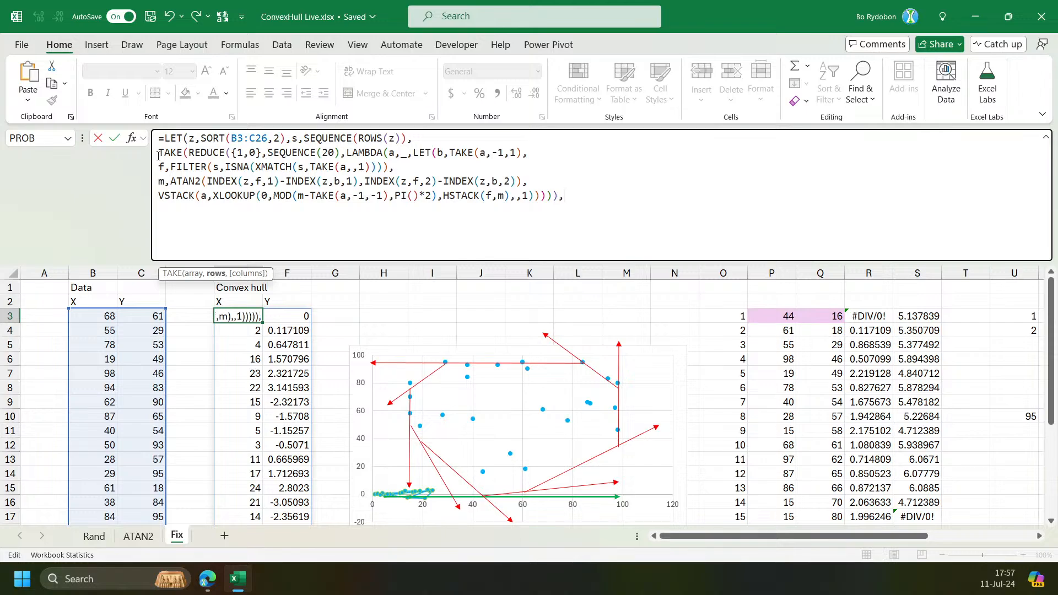
pyautogui.write(',1)')
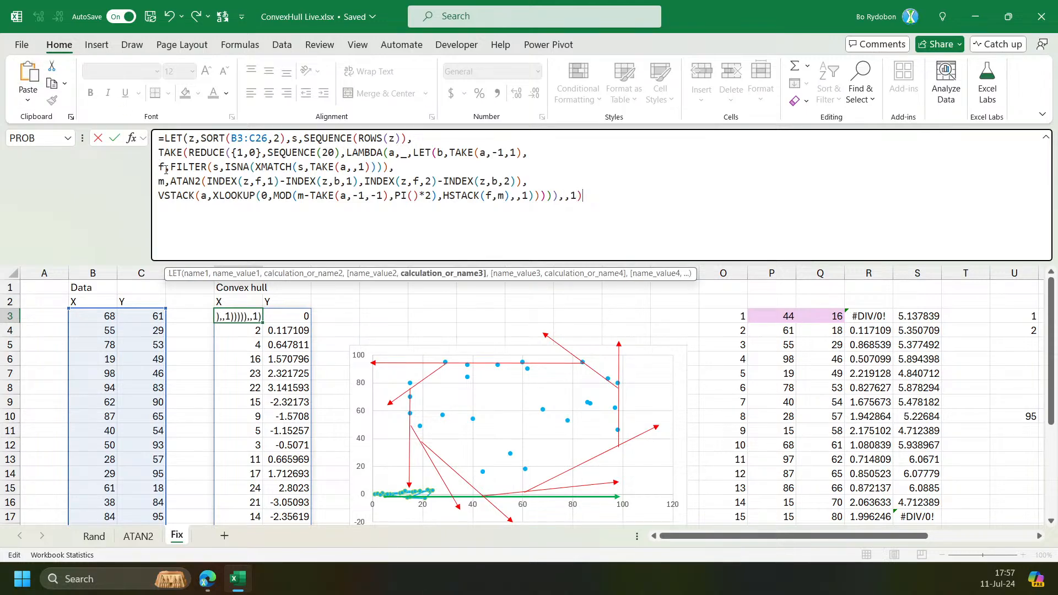
# Wrap that TAKE in CHOOSEROWS(z, ...) so E3 returns the hull points' coordinates.
pyautogui.click(160, 157)
pyautogui.write('c')
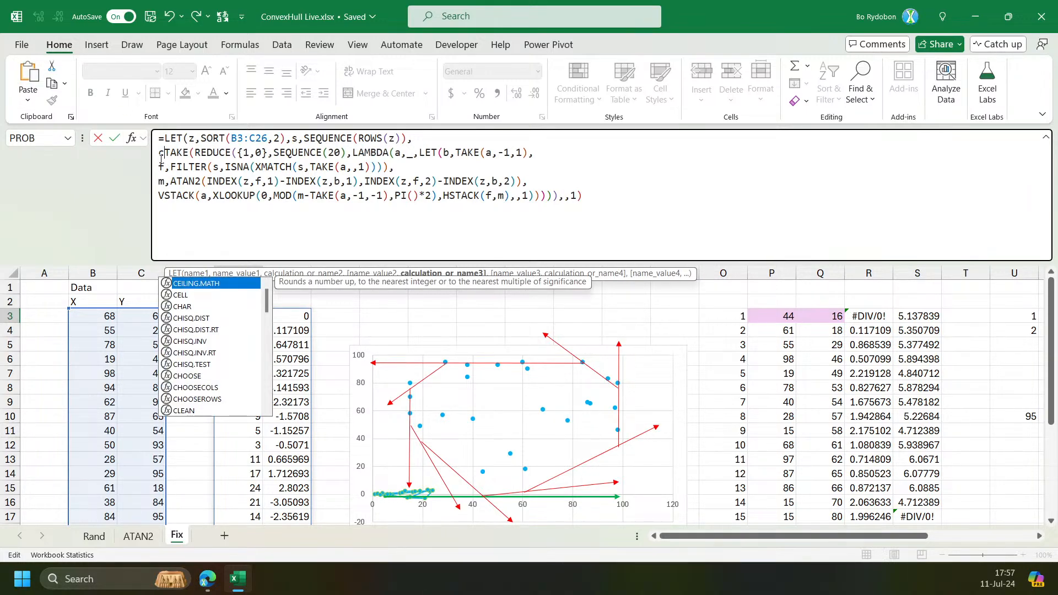
pyautogui.write('ho')
pyautogui.write('oser')
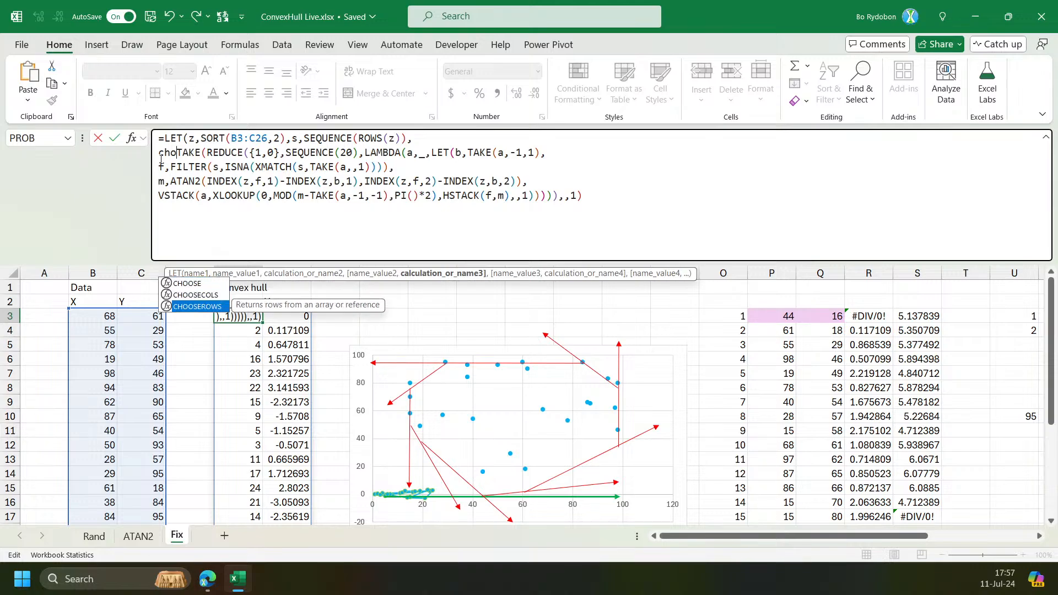
pyautogui.press('Tab')
pyautogui.write('z,')
pyautogui.press('Down')
pyautogui.press('Down')
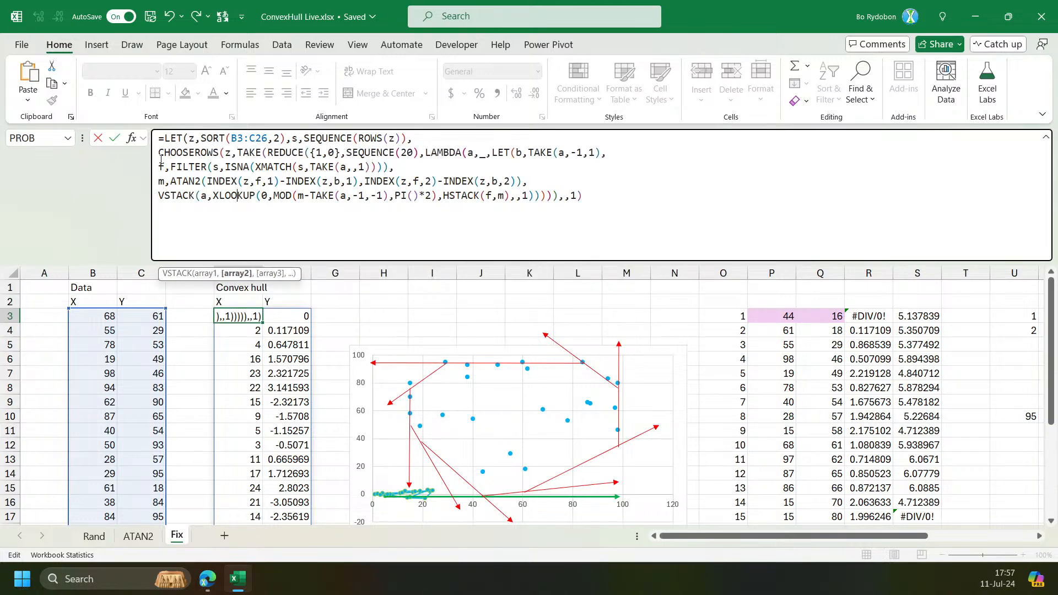
pyautogui.press('End')
pyautogui.write(')')
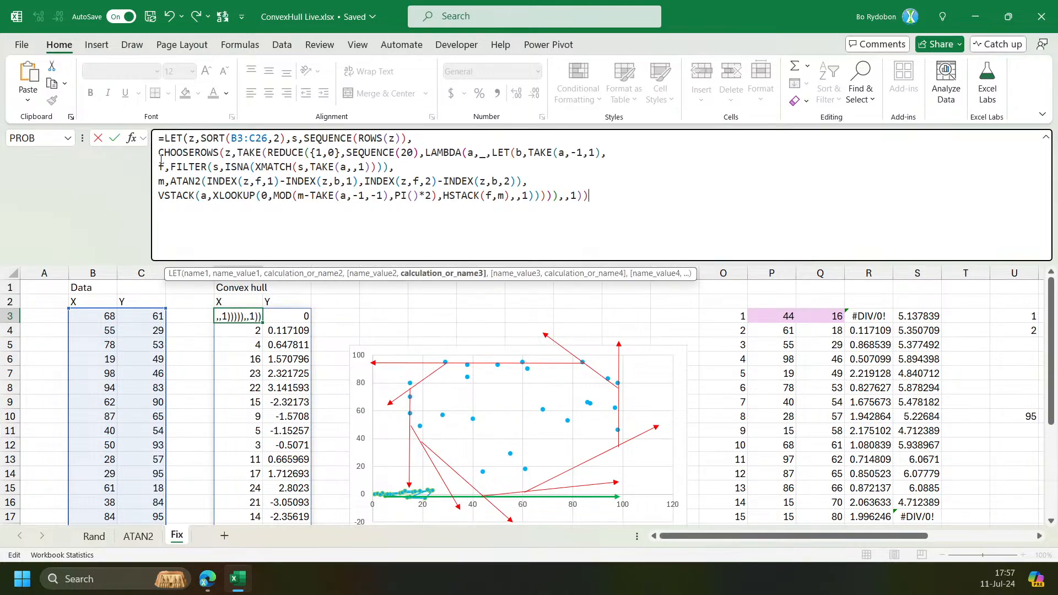
pyautogui.press('Return')
pyautogui.press('Return')
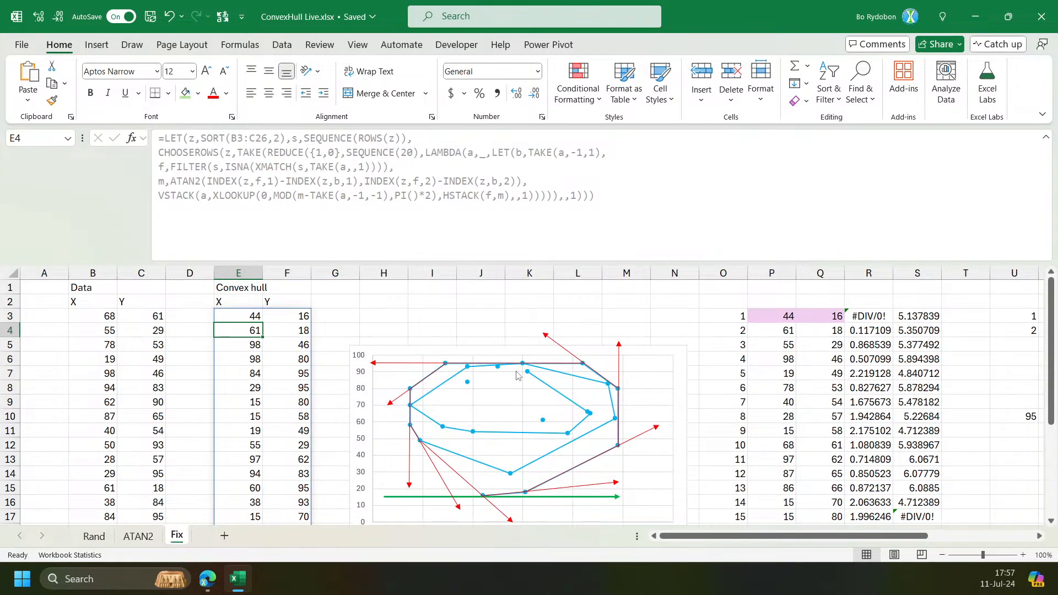
pyautogui.click(245, 318)
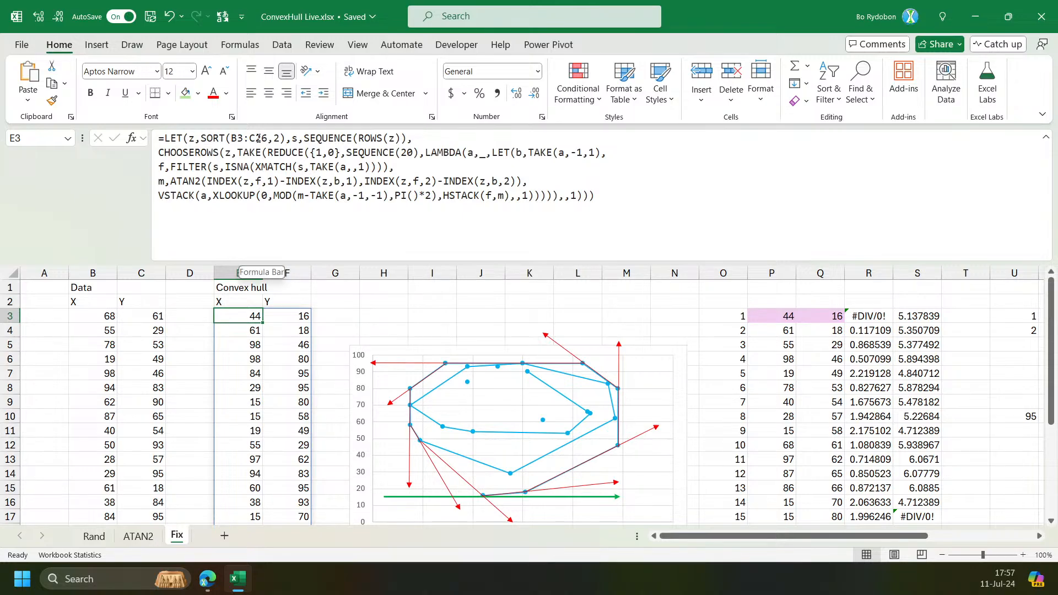
pyautogui.click(411, 153)
pyautogui.press('BackSpace')
pyautogui.scroll(-5, 213, 402)
pyautogui.scroll(5, 141, 371)
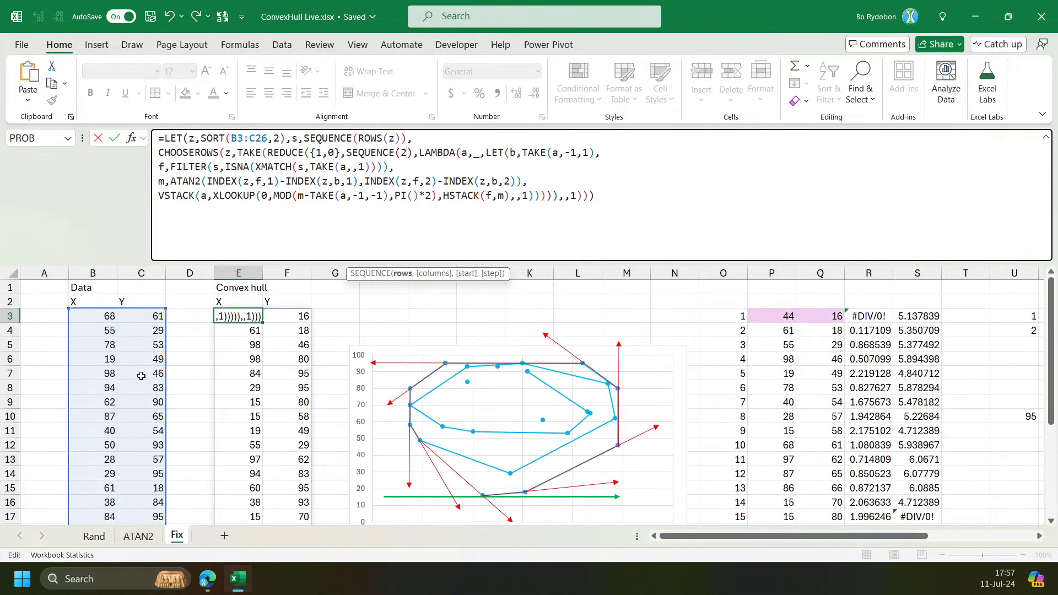
# Select the data's X column to check how many points it contains.
pyautogui.click(105, 319)
pyautogui.hotkey('ctrl', 'shift', 'Down')
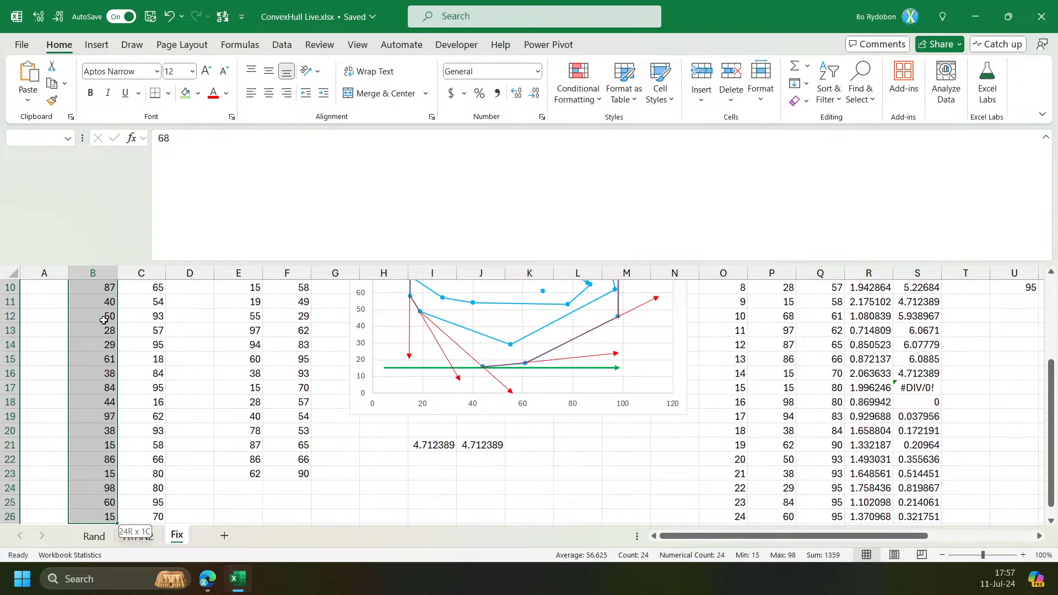
pyautogui.hotkey('ctrl', 'Up')
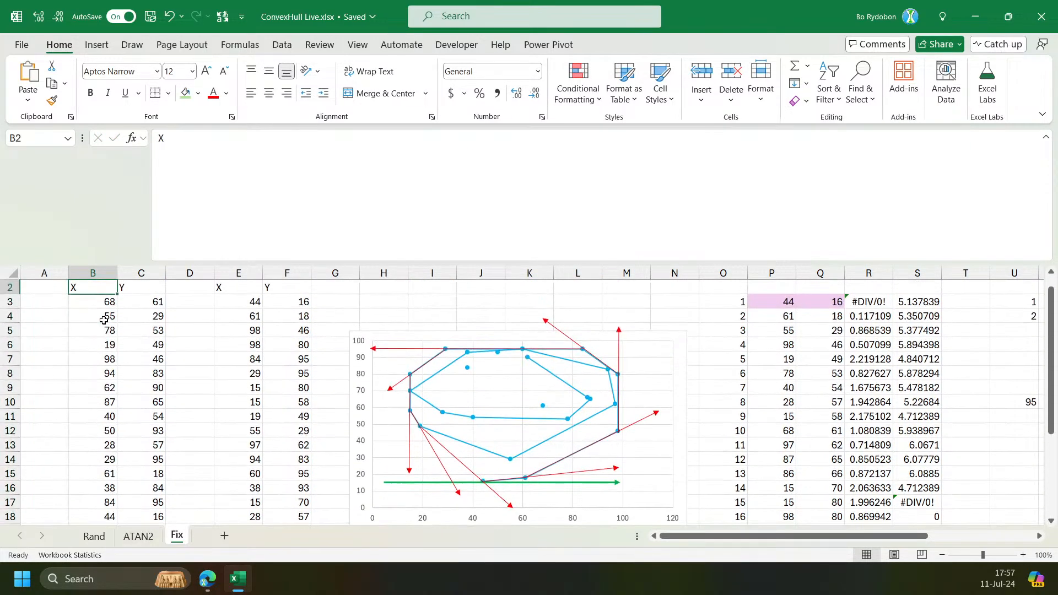
# Replace REDUCE's SEQUENCE(20) array argument with s in E3's formula.
pyautogui.click(245, 302)
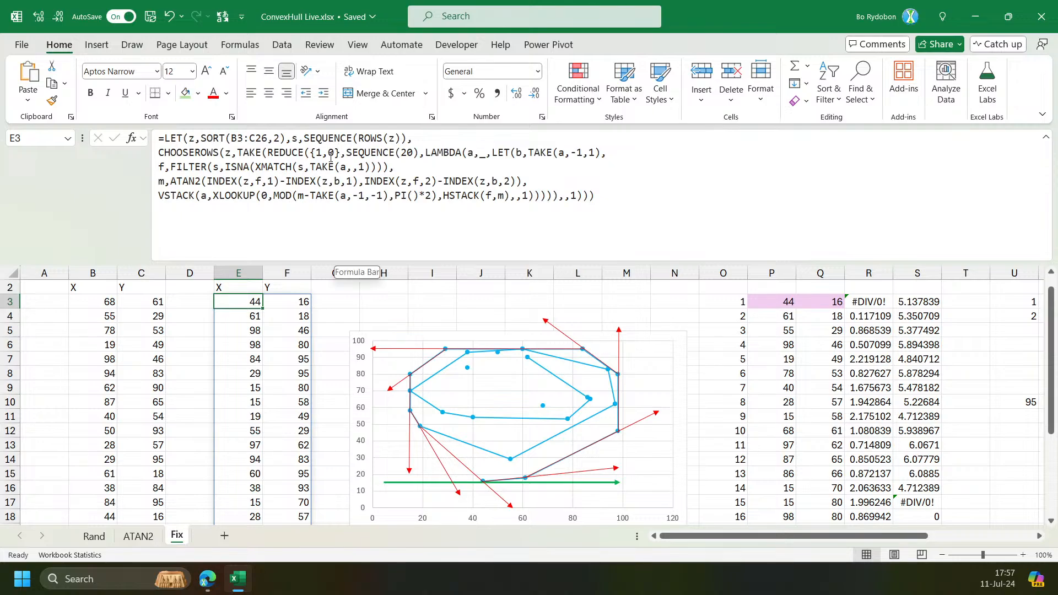
pyautogui.click(359, 154)
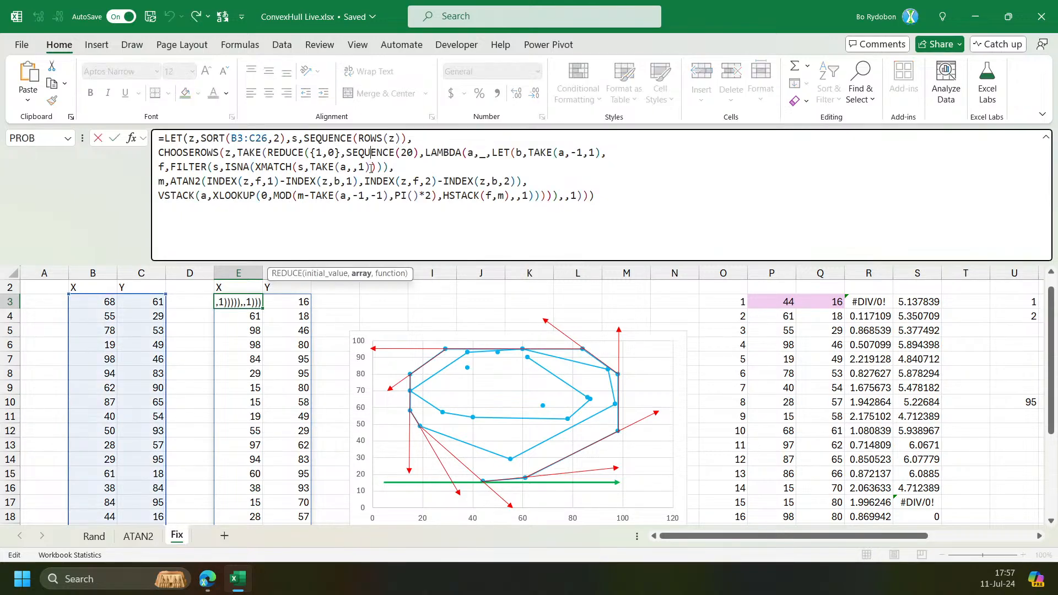
pyautogui.click(358, 272)
pyautogui.write('s')
pyautogui.press('Return')
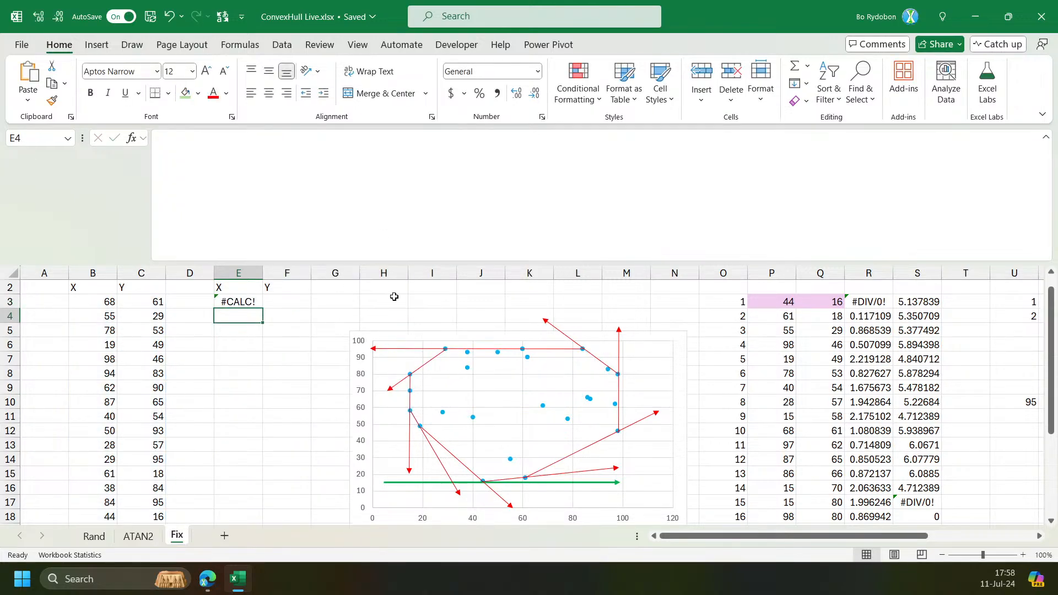
# Change REDUCE's array argument in E3's formula to DROP(s,-1).
pyautogui.press('Up')
pyautogui.click(352, 154)
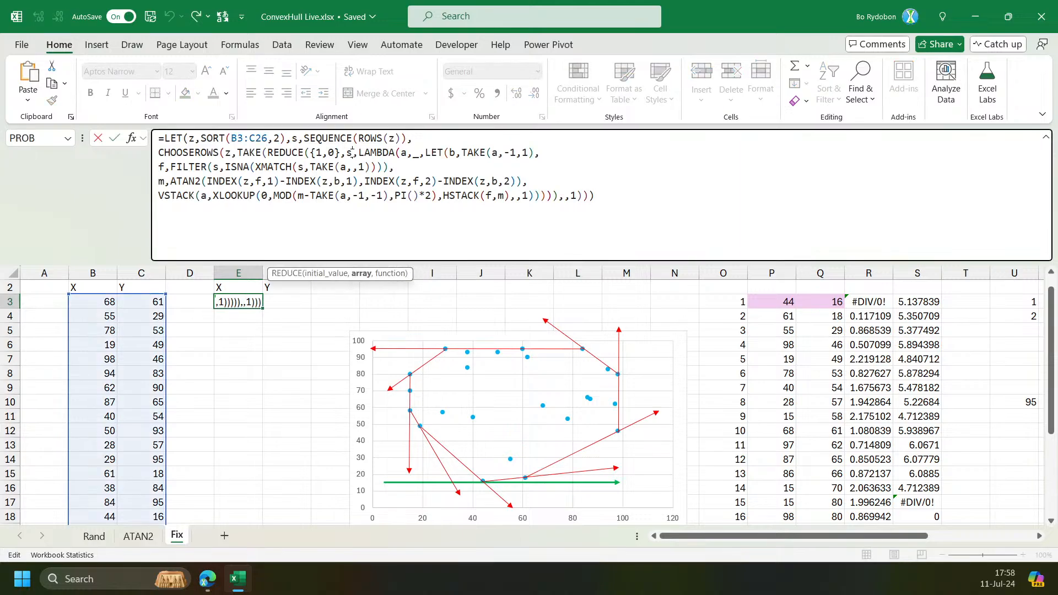
pyautogui.write('DROP(s')
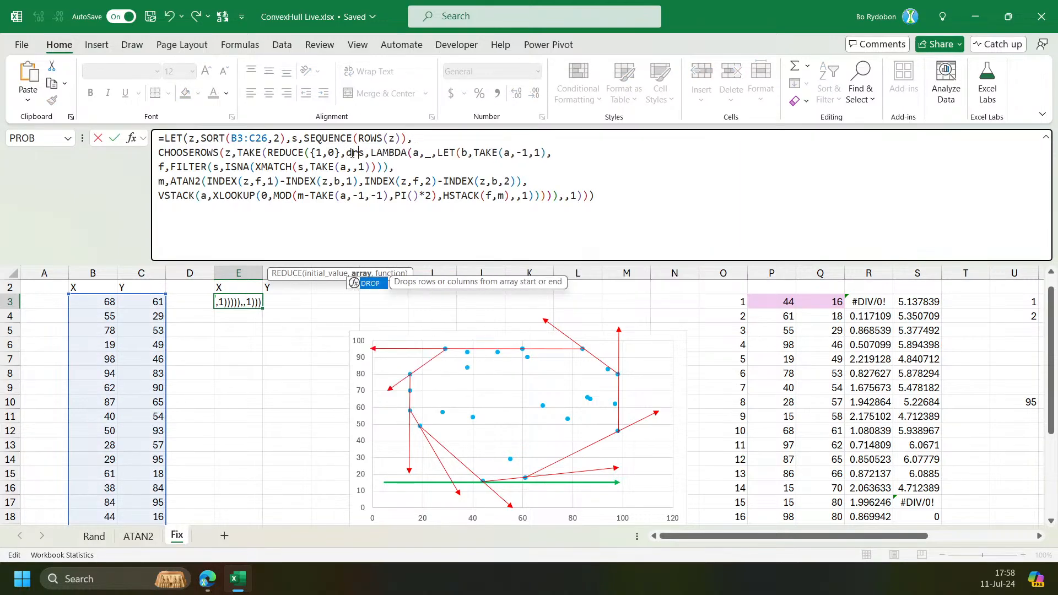
pyautogui.write(',')
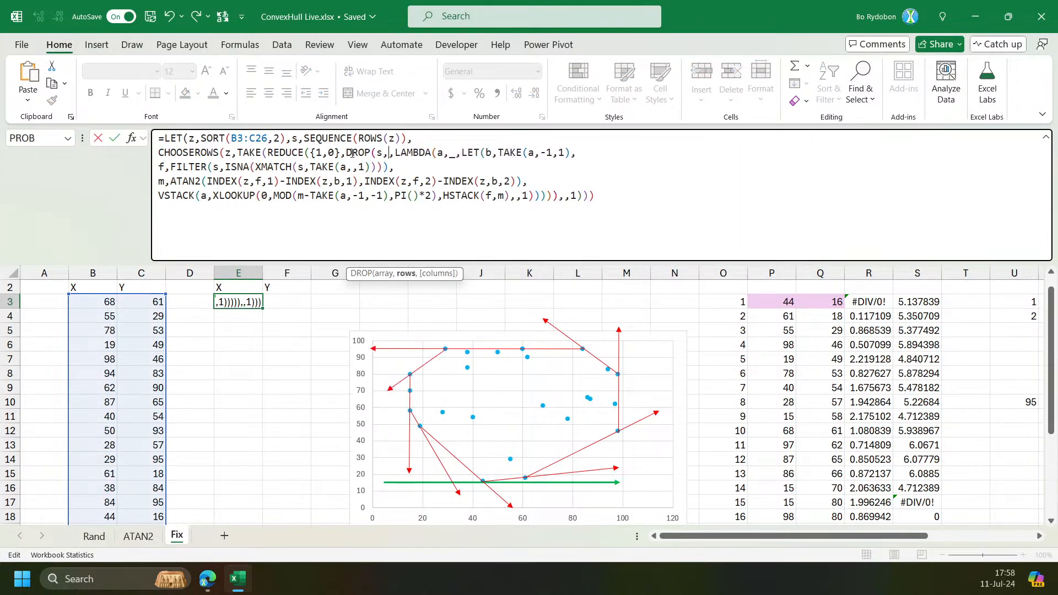
pyautogui.write('-1)')
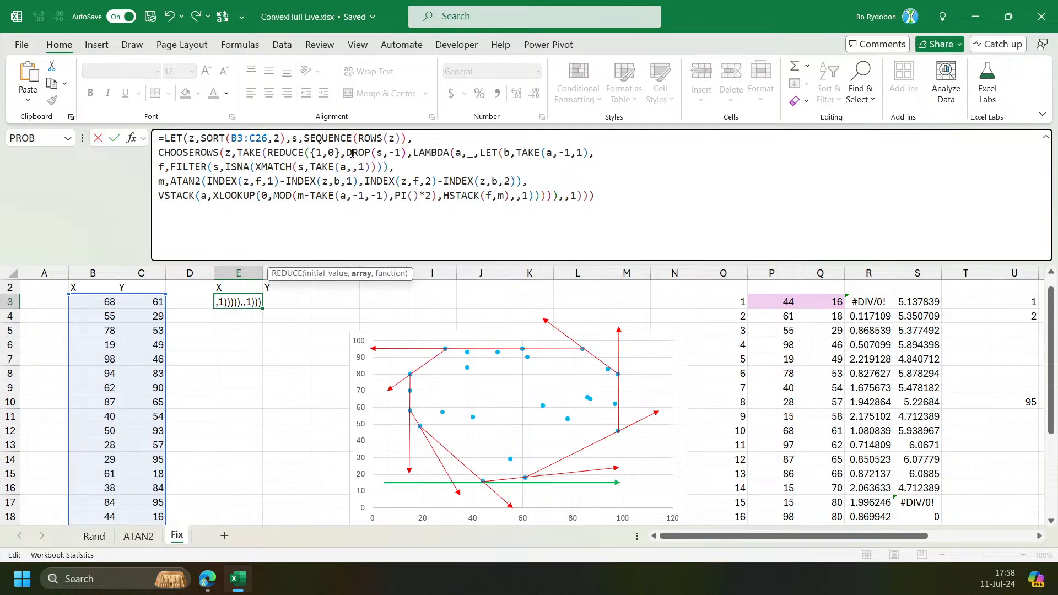
pyautogui.press('Return')
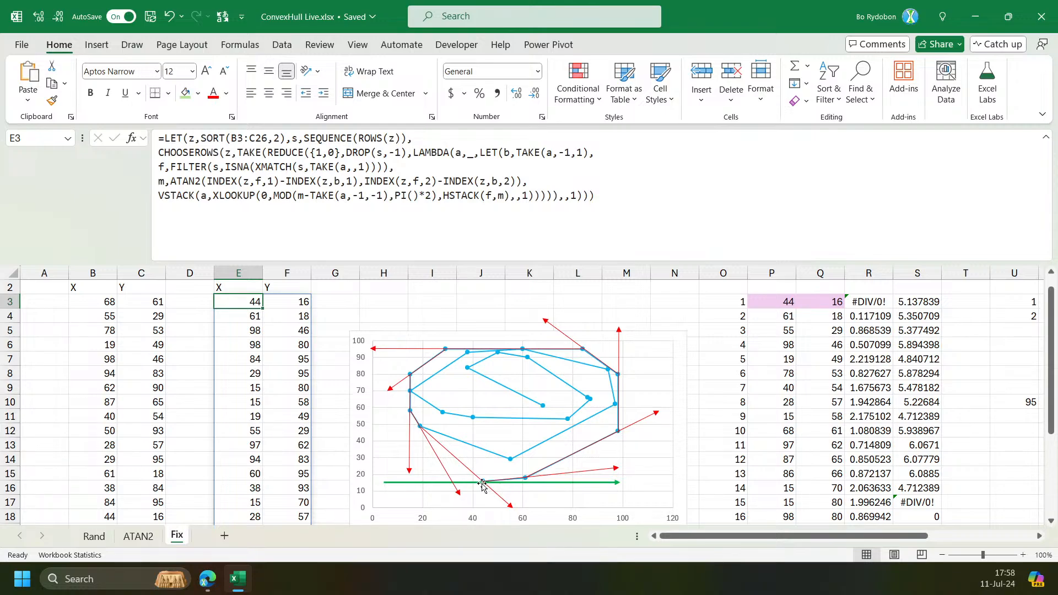
# Select E3's entire formula text and go to cell W3.
pyautogui.press('F2')
pyautogui.hotkey('ctrl', 'a')
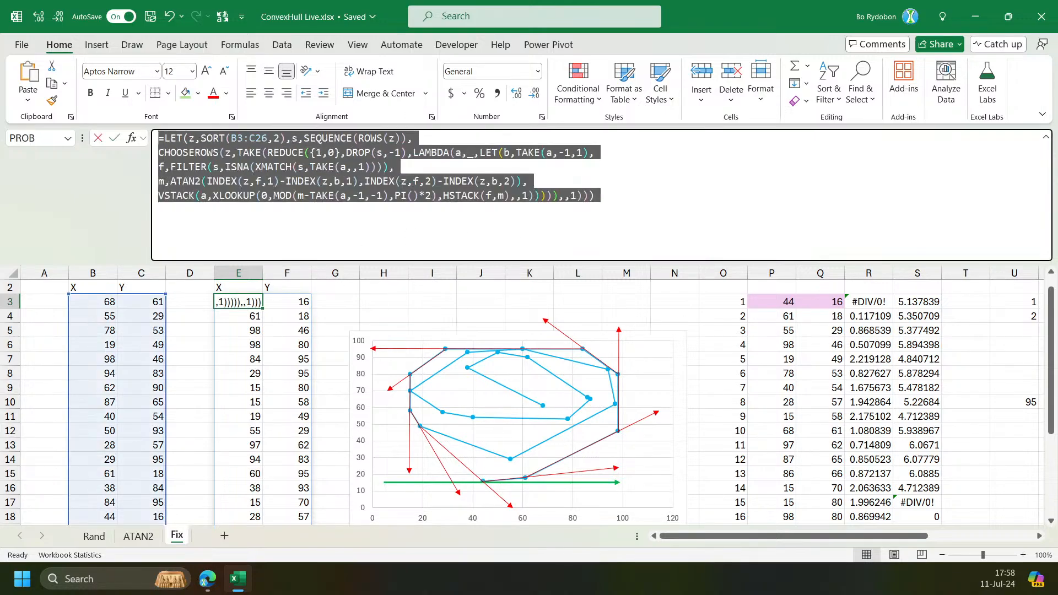
pyautogui.press('Escape')
pyautogui.moveTo(793, 536); pyautogui.dragTo(900, 535)
pyautogui.click(746, 301)
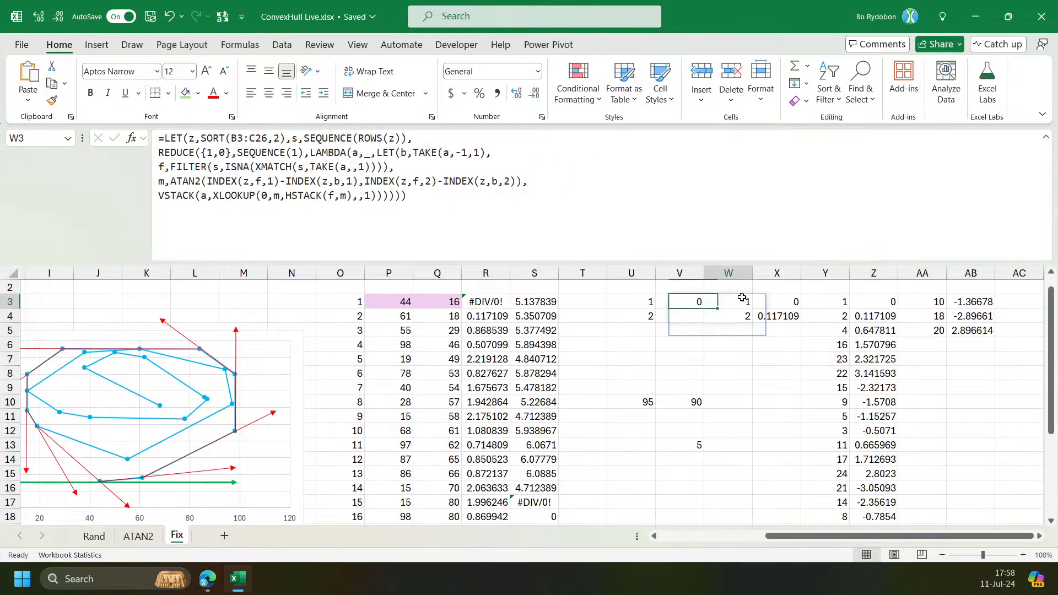
# Wrap the FILTER expression defining f in Y3's formula in VSTACK, appending 1 to the remaining points.
pyautogui.click(839, 305)
pyautogui.press('F2')
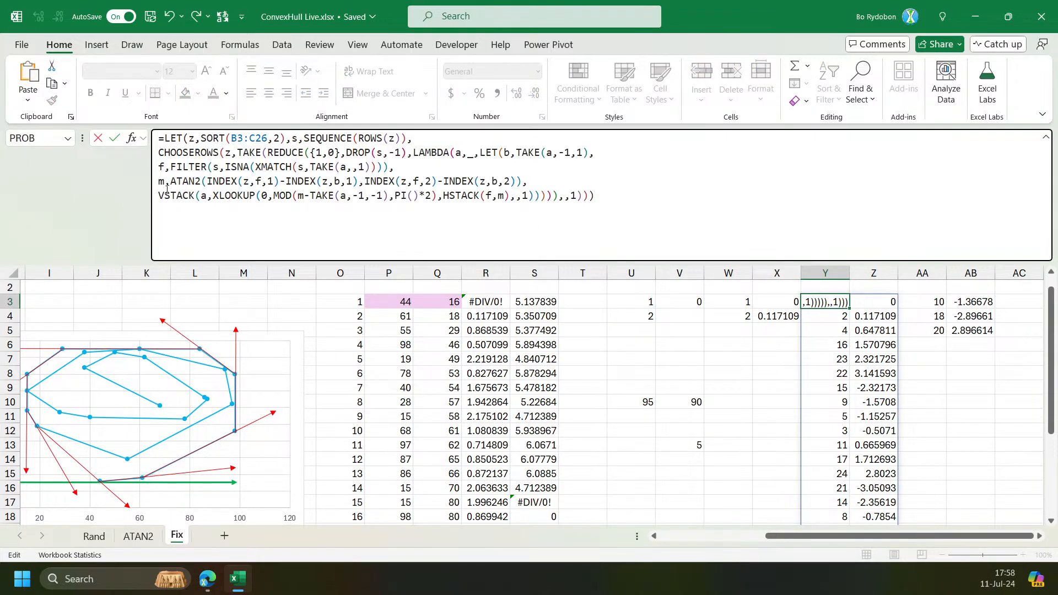
pyautogui.click(189, 166)
pyautogui.click(598, 274)
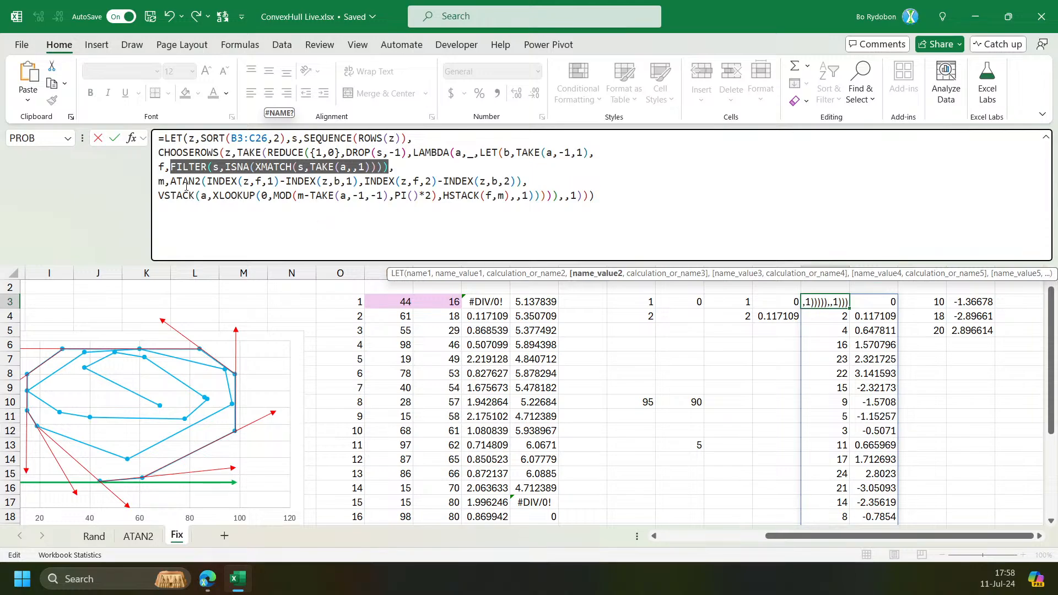
pyautogui.click(172, 167)
pyautogui.write('VSTACK(')
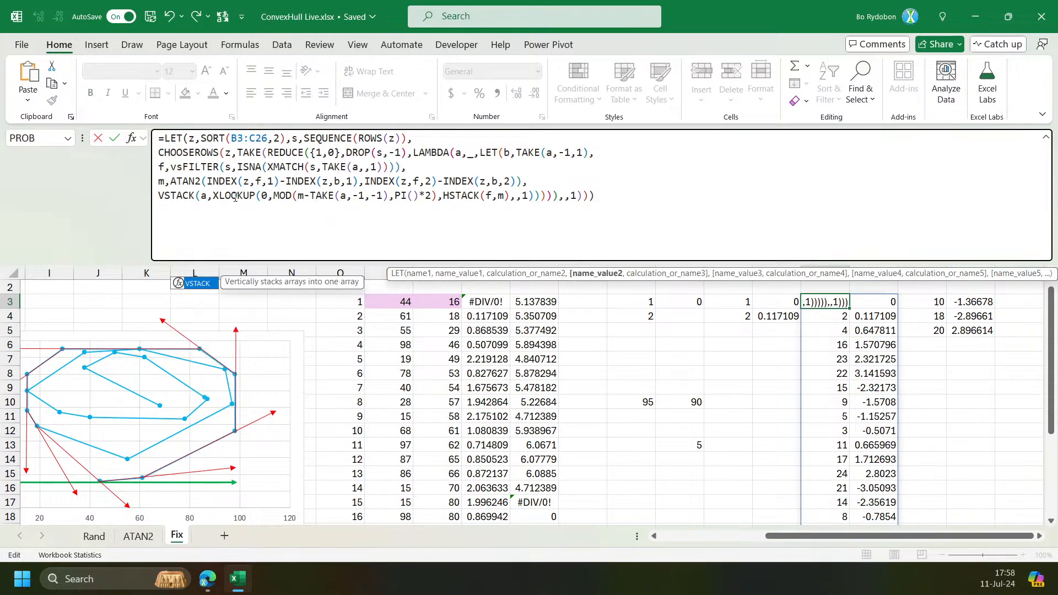
pyautogui.press('Tab')
pyautogui.click(217, 275)
pyautogui.click(434, 167)
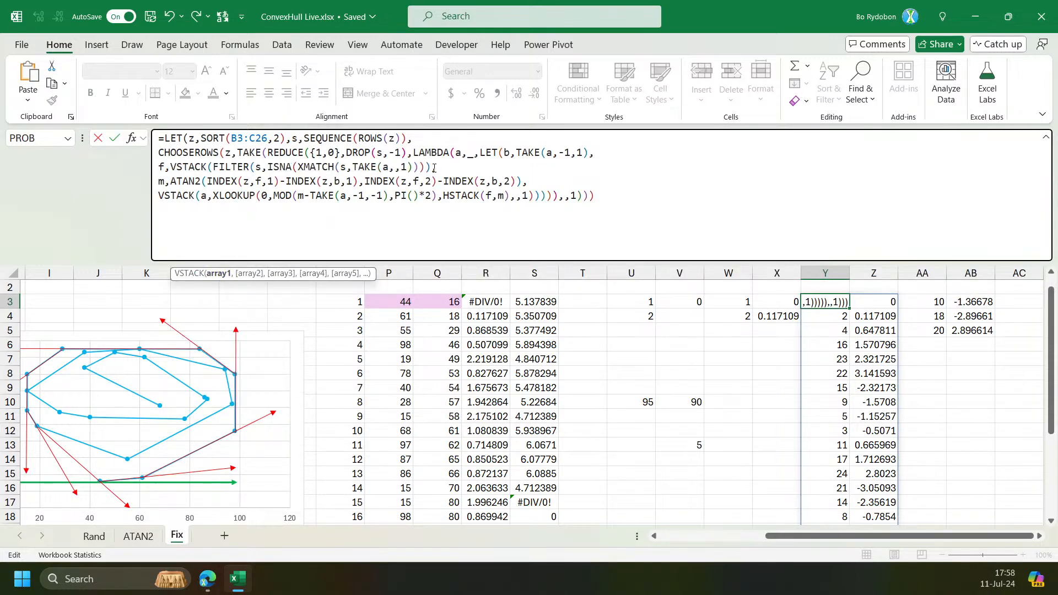
pyautogui.write(',1),')
pyautogui.press('Return')
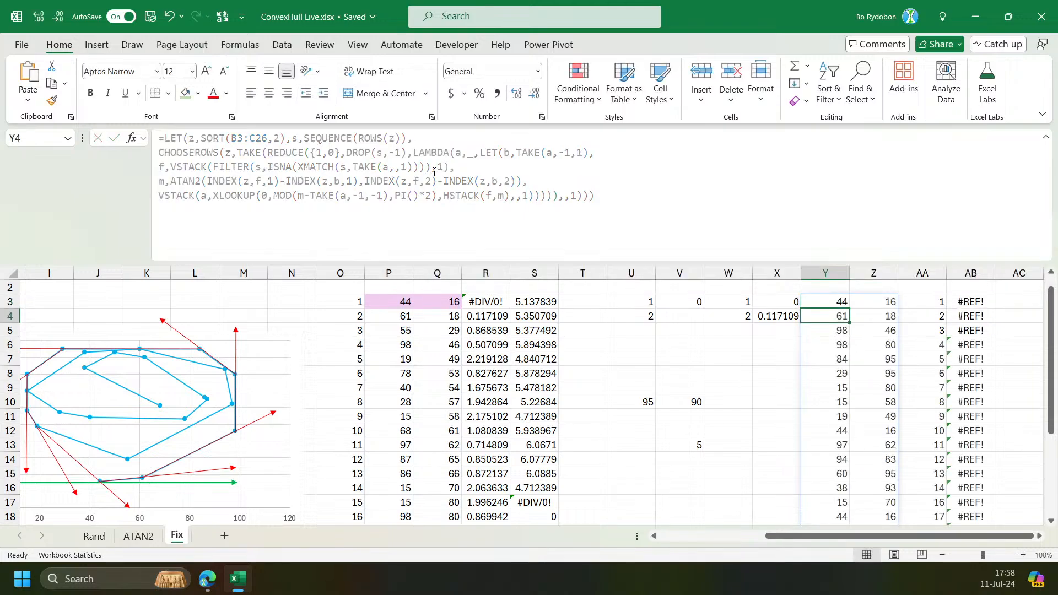
# Examine the nested argument structure of Y3's formula around the f and VSTACK definitions.
pyautogui.press('Up')
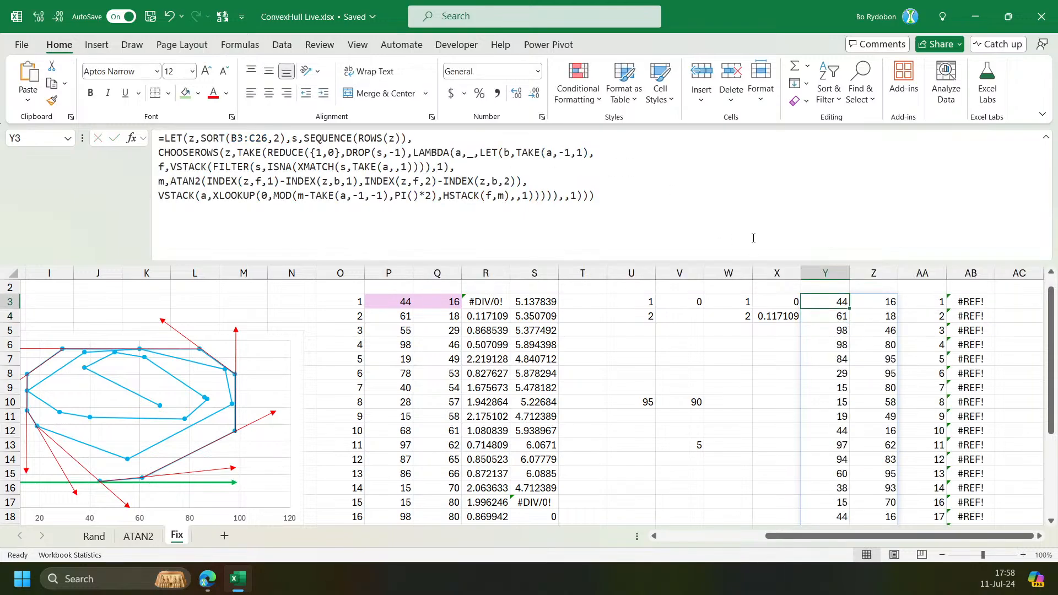
pyautogui.doubleClick(719, 262)
pyautogui.scroll(-4, 799, 342)
pyautogui.scroll(5, 814, 392)
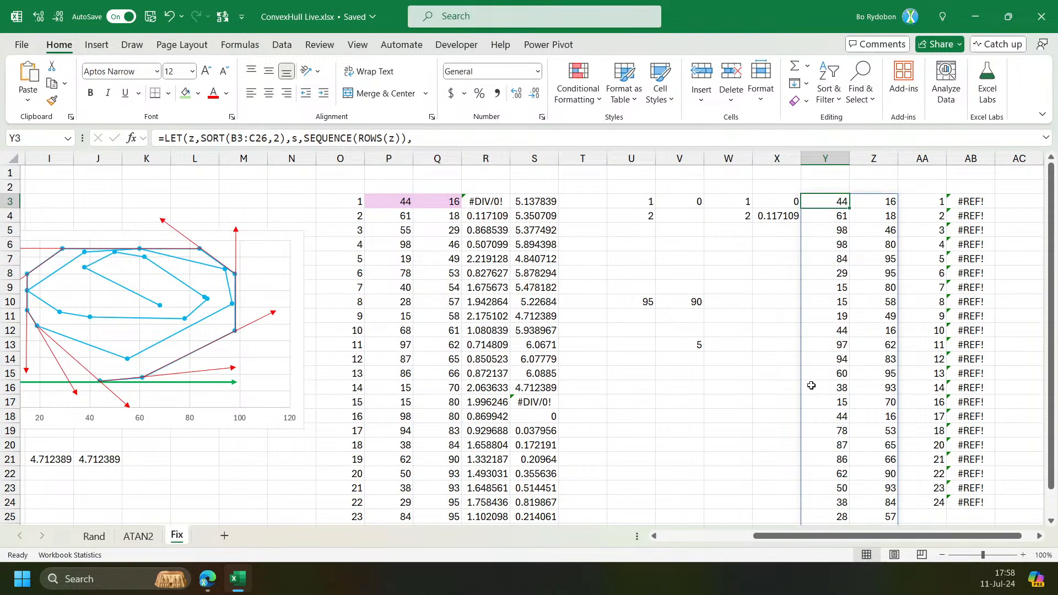
pyautogui.moveTo(586, 148); pyautogui.dragTo(583, 290)
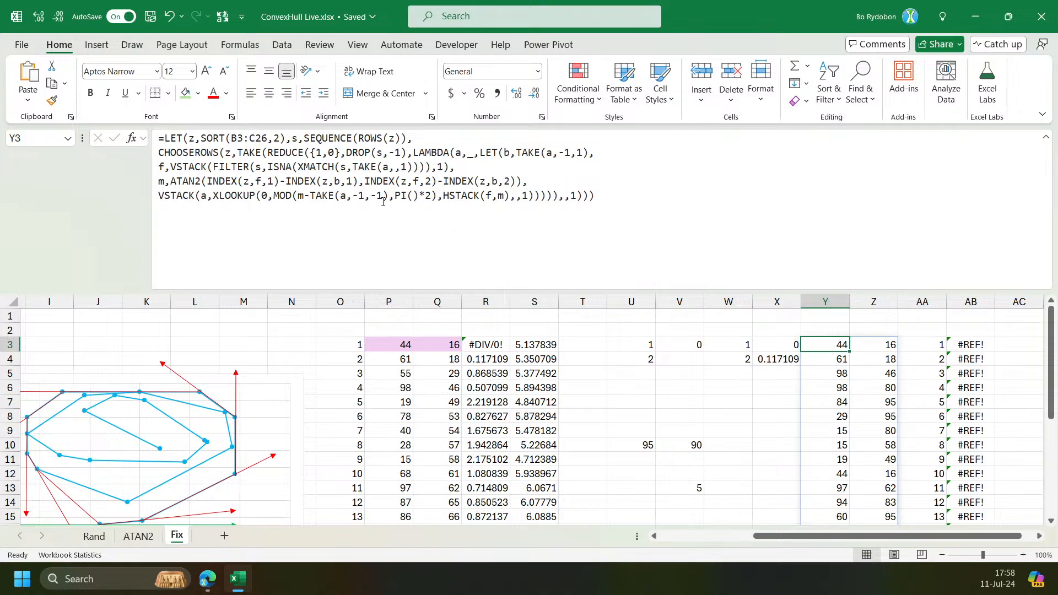
pyautogui.click(189, 166)
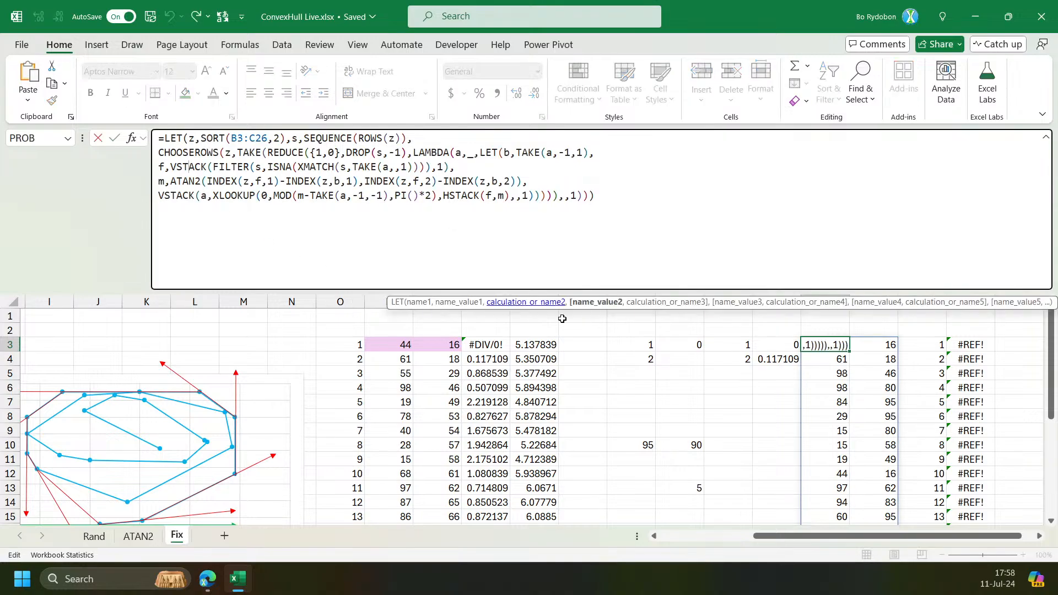
pyautogui.click(599, 303)
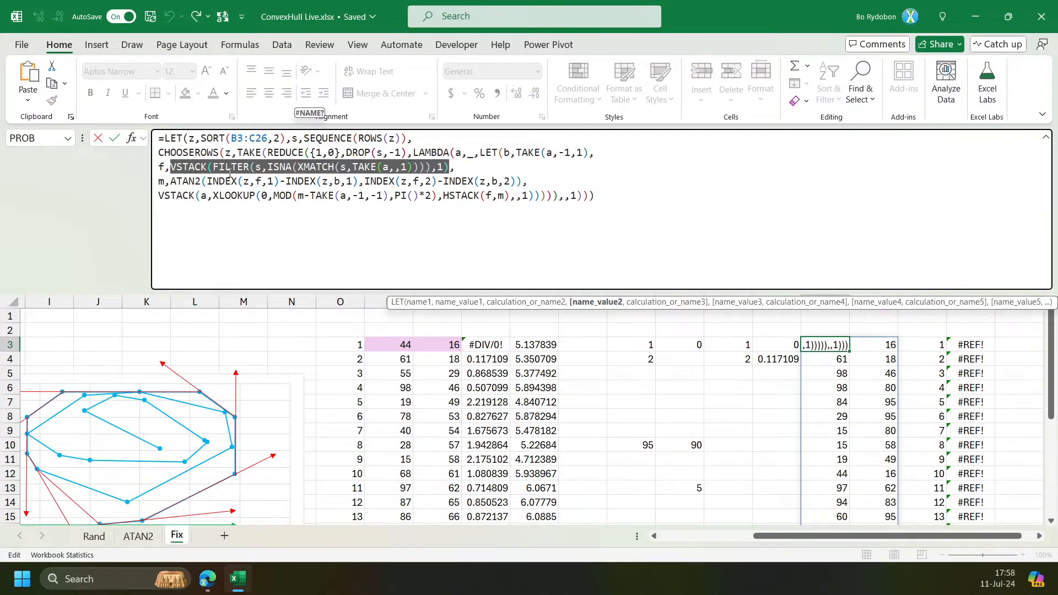
pyautogui.click(231, 166)
pyautogui.click(223, 302)
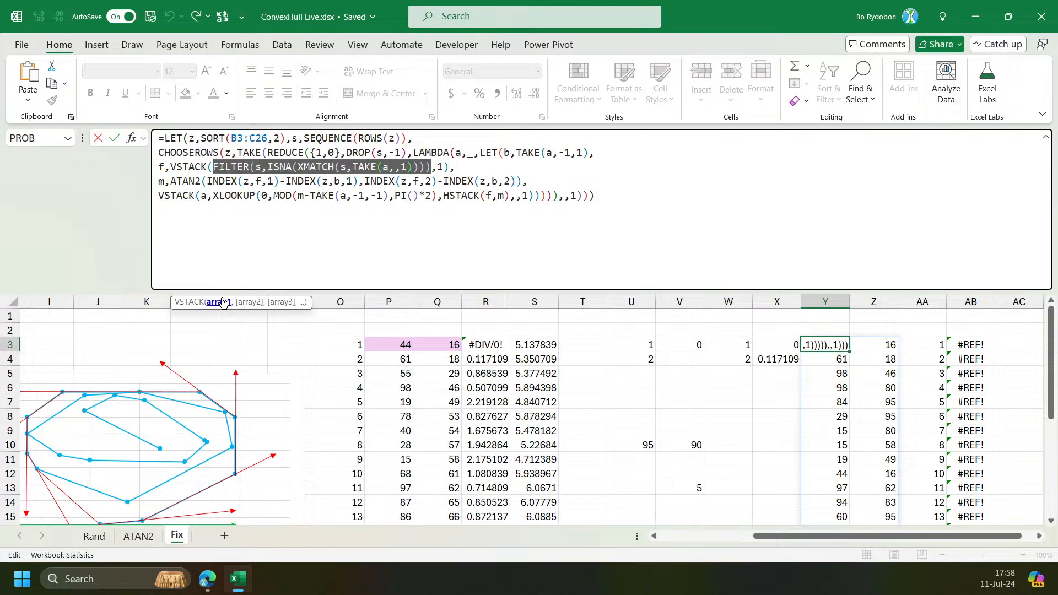
pyautogui.press('Escape')
pyautogui.scroll(-2, 772, 362)
pyautogui.scroll(2, 772, 362)
# Remove the CHOOSEROWS and TAKE wrappers around REDUCE in Y3's formula, rebalancing the closing parentheses.
pyautogui.click(785, 283)
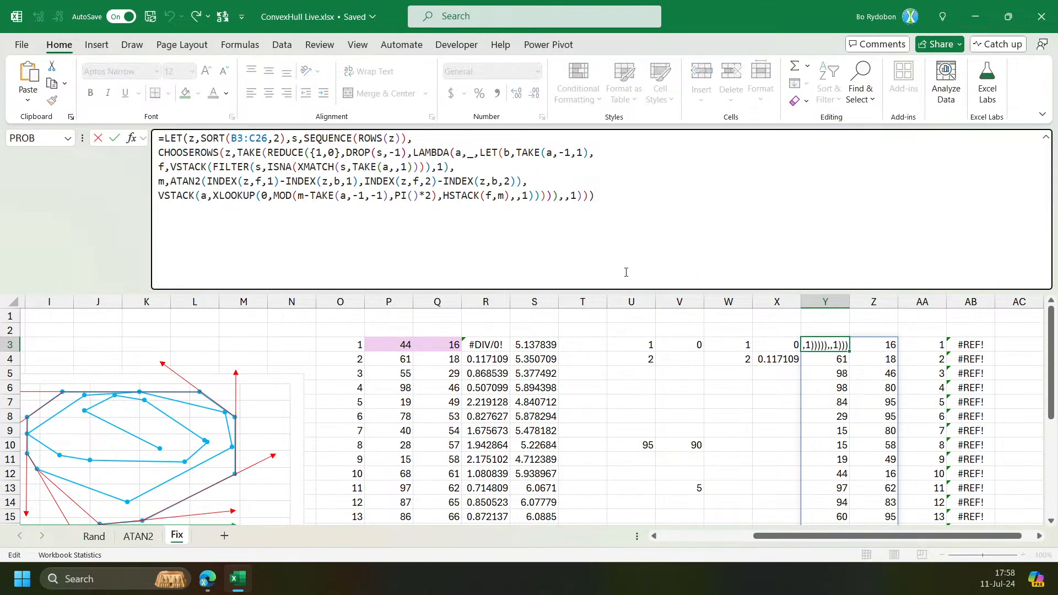
pyautogui.moveTo(238, 152); pyautogui.dragTo(158, 152)
pyautogui.press('BackSpace')
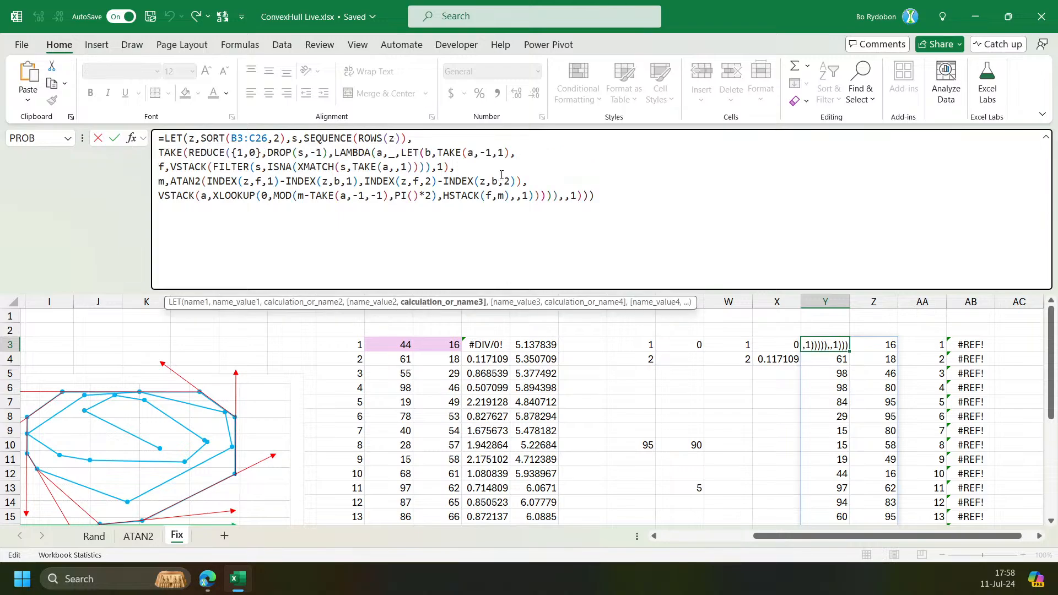
pyautogui.moveTo(560, 197); pyautogui.dragTo(594, 197)
pyautogui.press('Delete')
pyautogui.press('Return')
pyautogui.click(612, 315)
pyautogui.press('BackSpace')
pyautogui.press('Return')
pyautogui.press('Return')
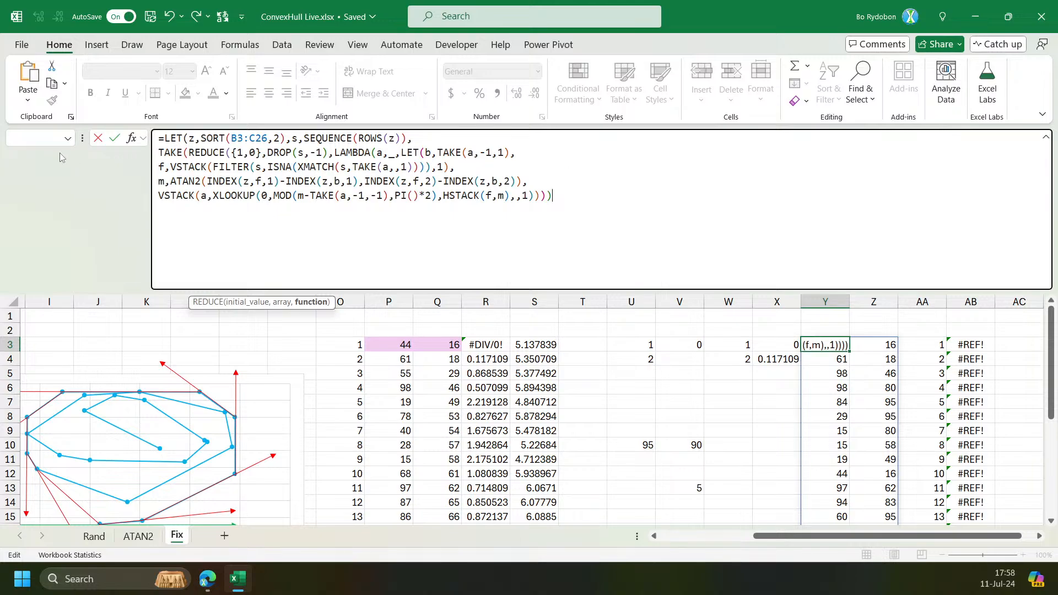
pyautogui.doubleClick(174, 150)
pyautogui.press('Delete')
pyautogui.press('Delete')
pyautogui.click(562, 197)
pyautogui.press('Left')
pyautogui.press('Right')
pyautogui.write(')')
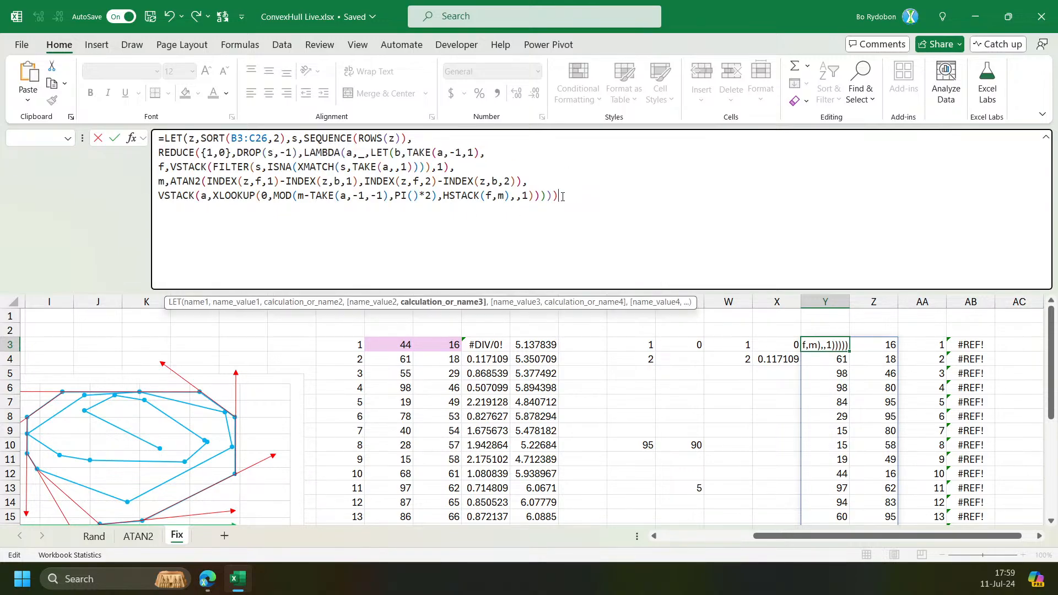
pyautogui.press('Return')
pyautogui.press('Return')
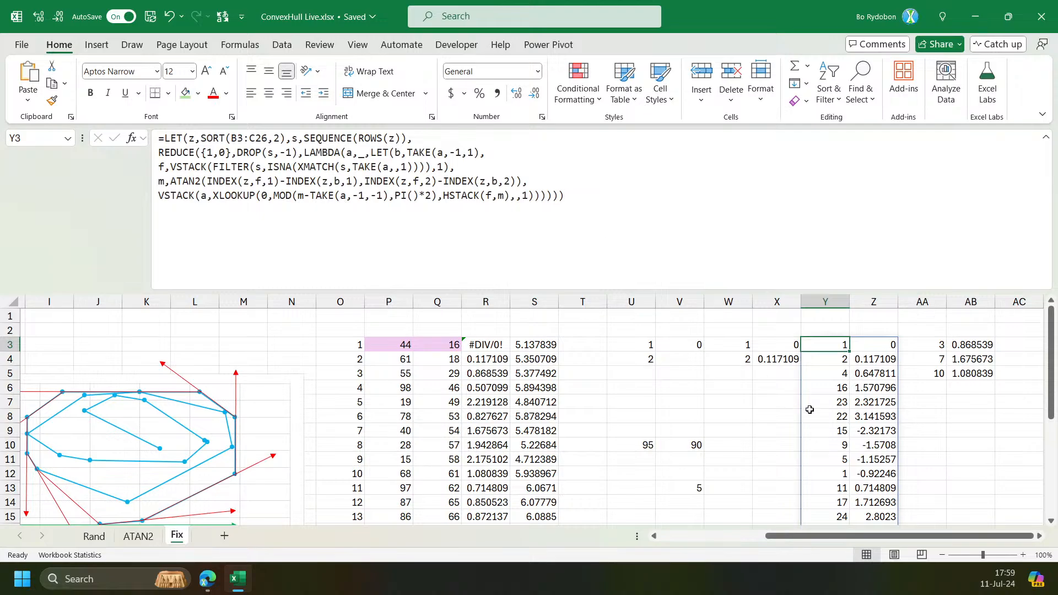
# Inspect the rows of Y3's spilled output where point 1 reappears in the sequence.
pyautogui.doubleClick(798, 290)
pyautogui.scroll(-2, 799, 291)
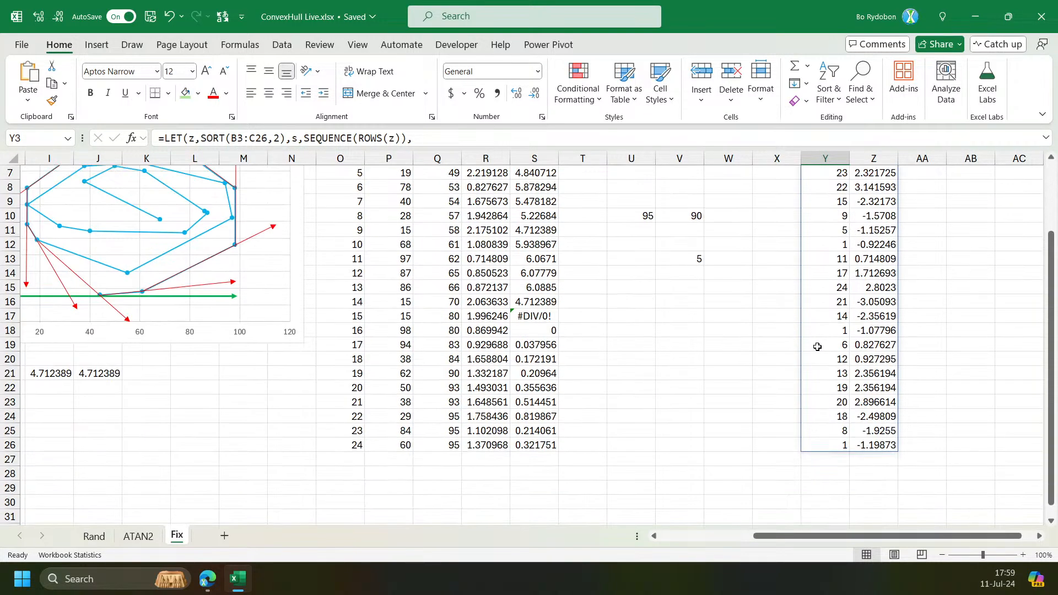
pyautogui.click(822, 331)
pyautogui.hotkey('shift', 'Right')
pyautogui.click(838, 243)
pyautogui.hotkey('shift', 'Right')
pyautogui.scroll(2, 787, 419)
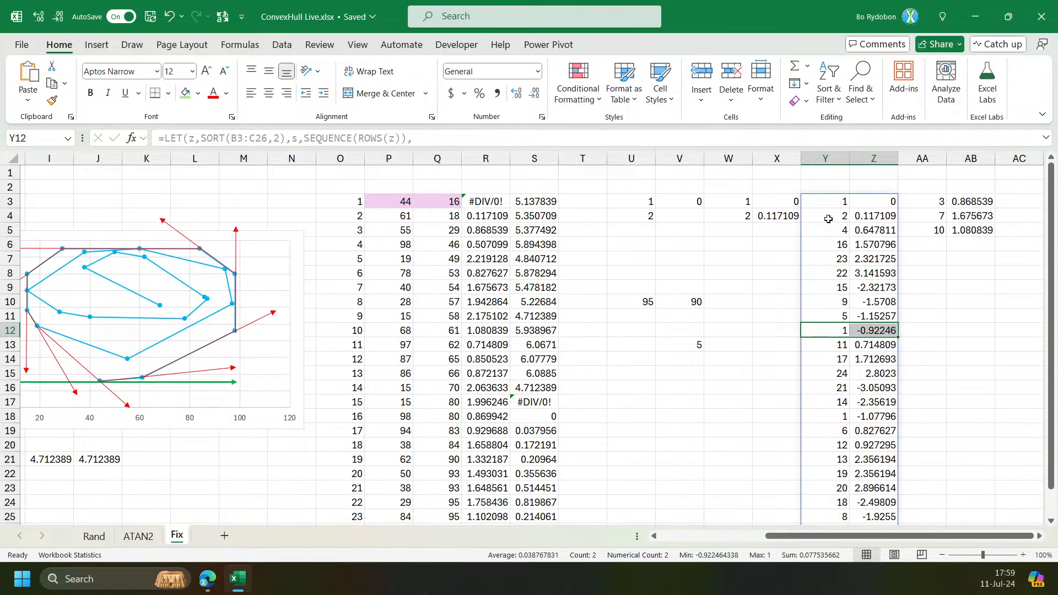
pyautogui.click(843, 330)
pyautogui.hotkey('shift', 'Right')
pyautogui.click(833, 202)
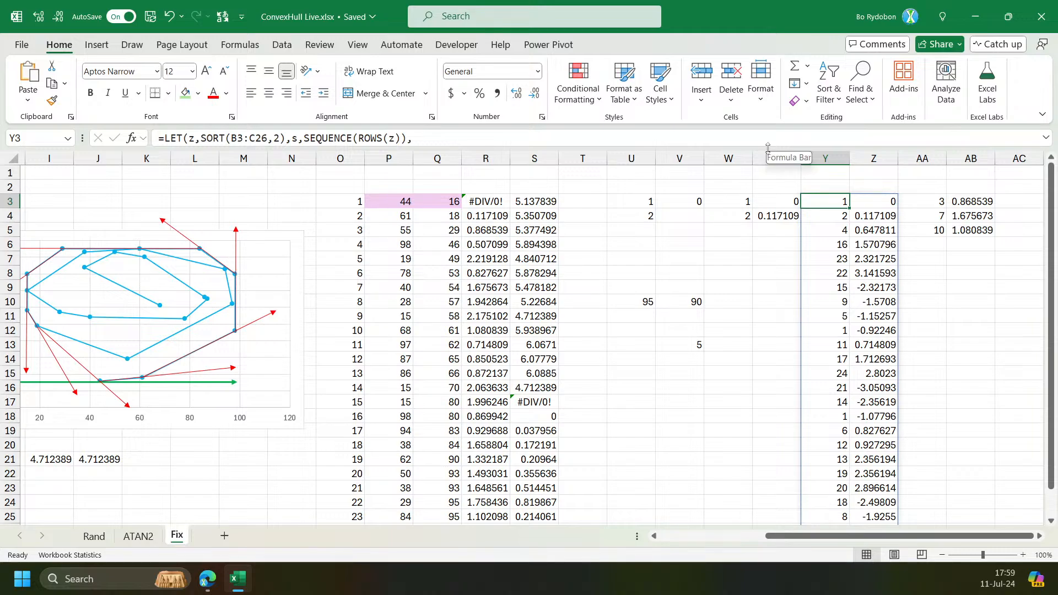
pyautogui.moveTo(770, 150); pyautogui.dragTo(661, 281)
pyautogui.click(292, 205)
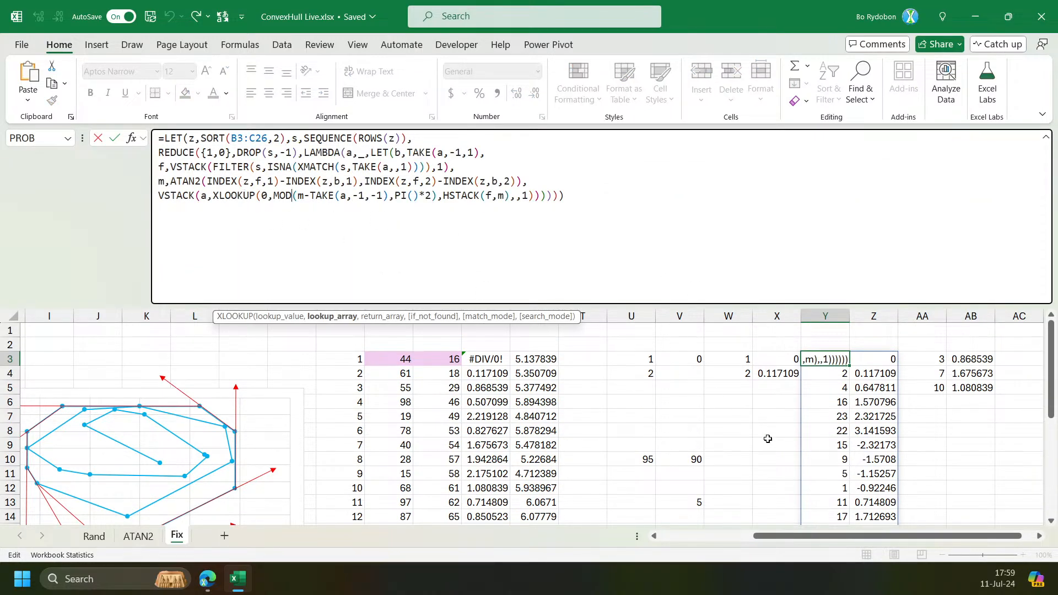
pyautogui.click(834, 488)
pyautogui.click(841, 353)
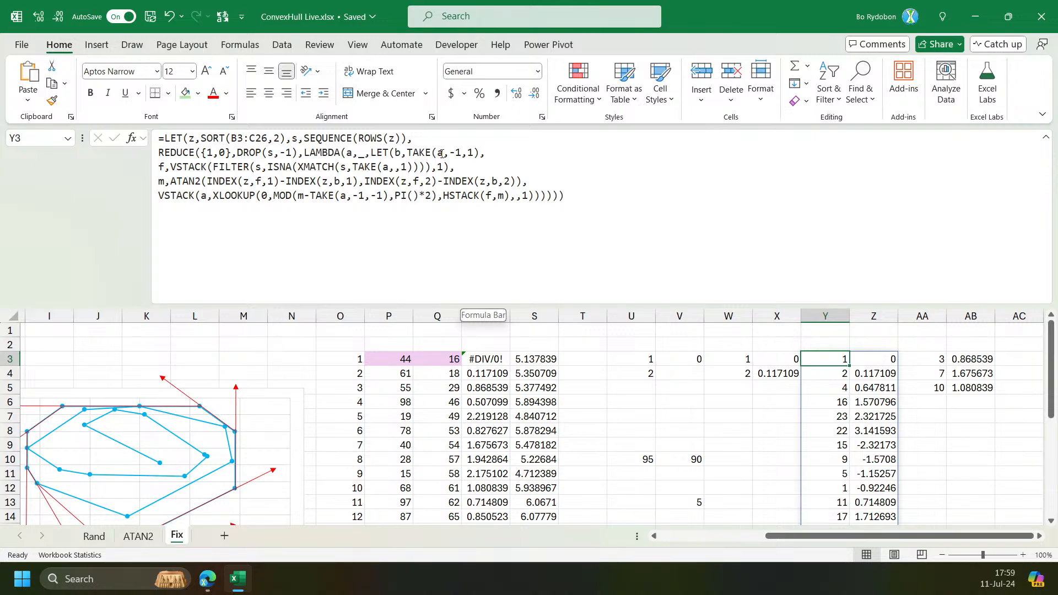
pyautogui.click(500, 150)
pyautogui.hotkey('alt', 'Return')
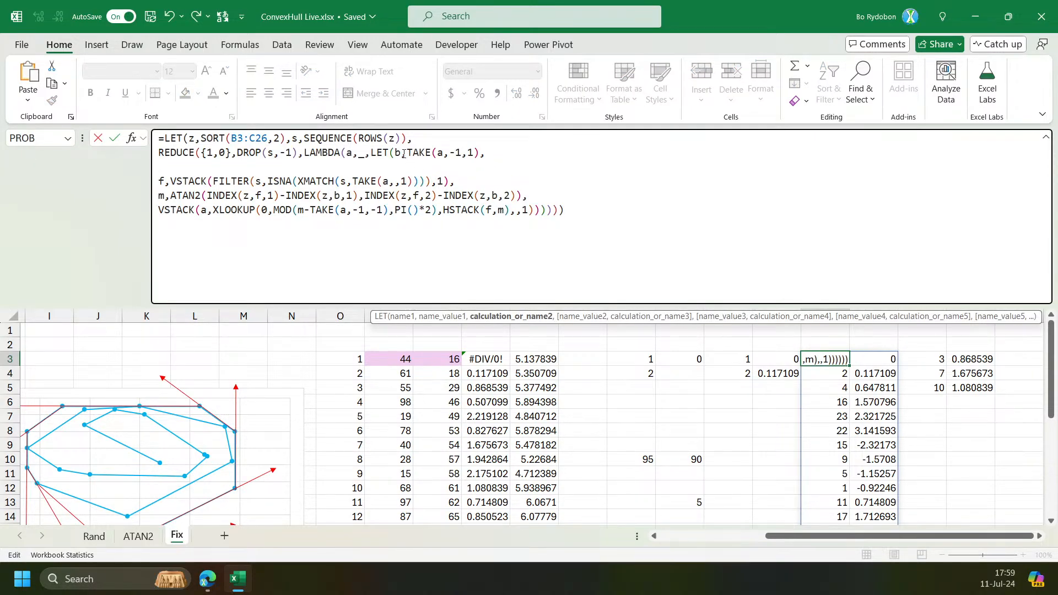
pyautogui.press('Escape')
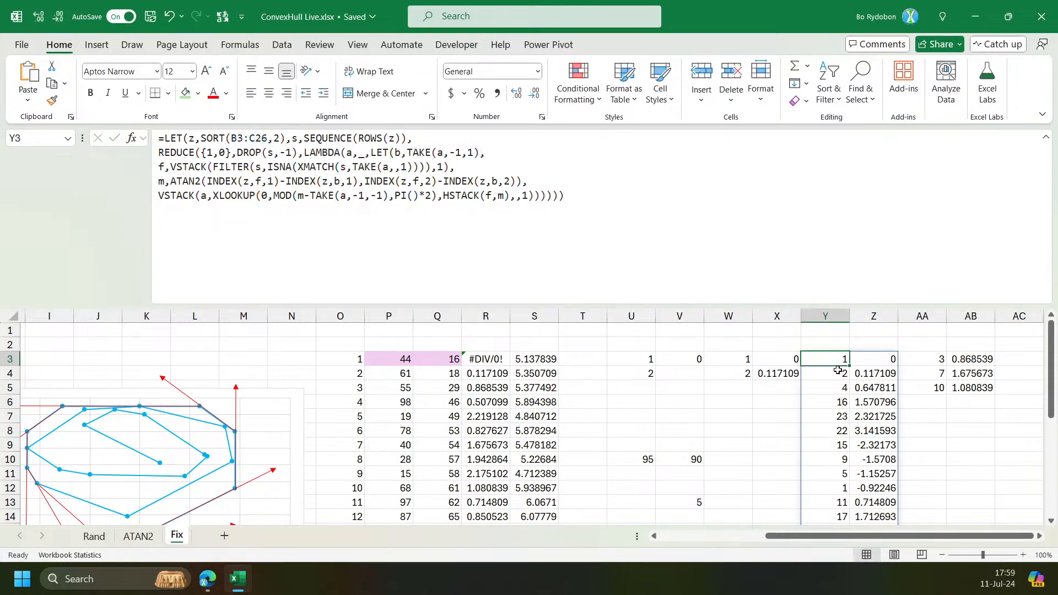
pyautogui.moveTo(826, 359)
pyautogui.mouseDown()
pyautogui.moveTo(876, 358)
pyautogui.moveTo(839, 361)
pyautogui.mouseUp()
# In Y3's formula, add IF((b=1)*(ROWS(a)>1),a,LET( before the f, m and VSTACK definitions, closing it with two parentheses.
pyautogui.click(490, 155)
pyautogui.hotkey('alt', 'Return')
pyautogui.write('if')
pyautogui.press('Tab')
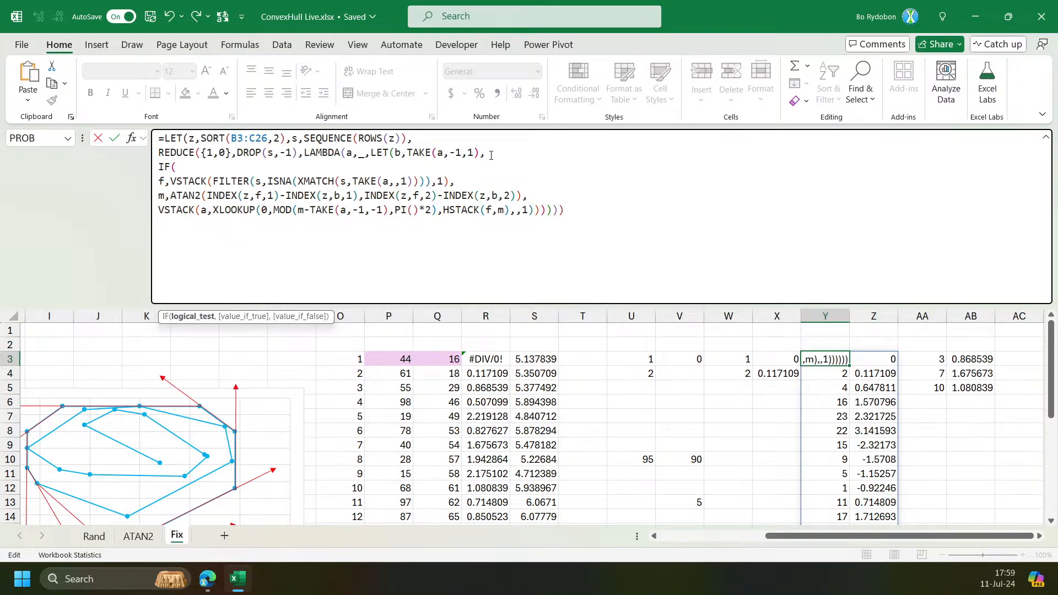
pyautogui.write('b')
pyautogui.write('=1')
pyautogui.write('(')
pyautogui.write(')*ROWS(a)')
pyautogui.click(214, 166)
pyautogui.write('(')
pyautogui.write(',')
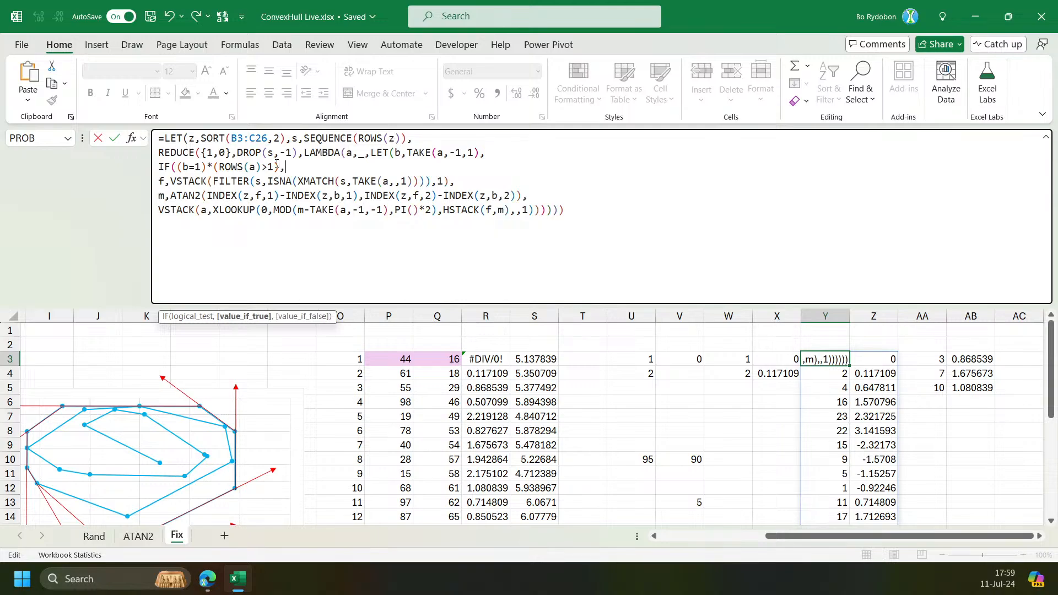
pyautogui.write('a')
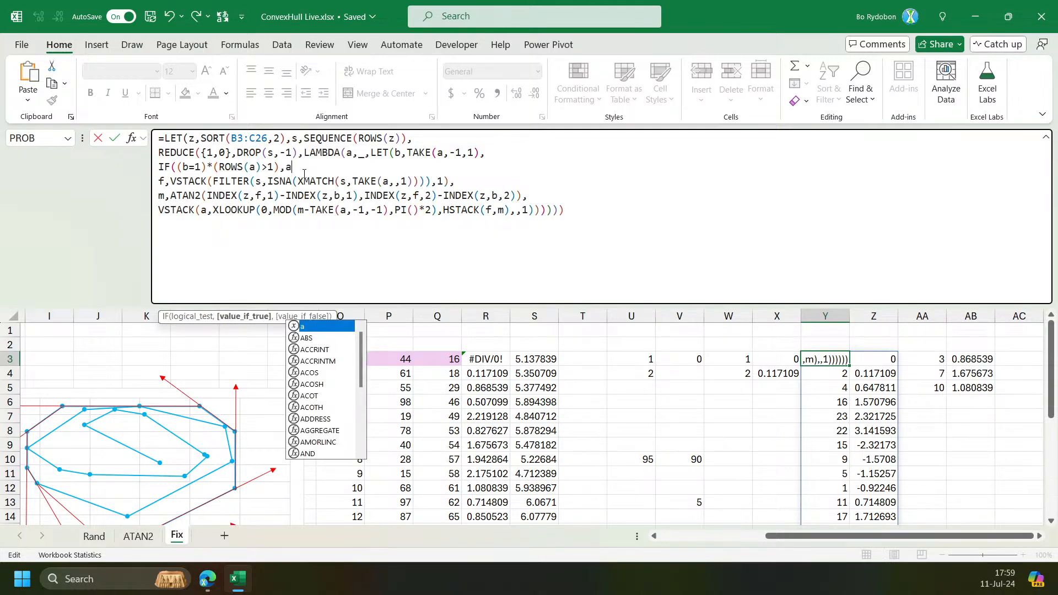
pyautogui.write(',l')
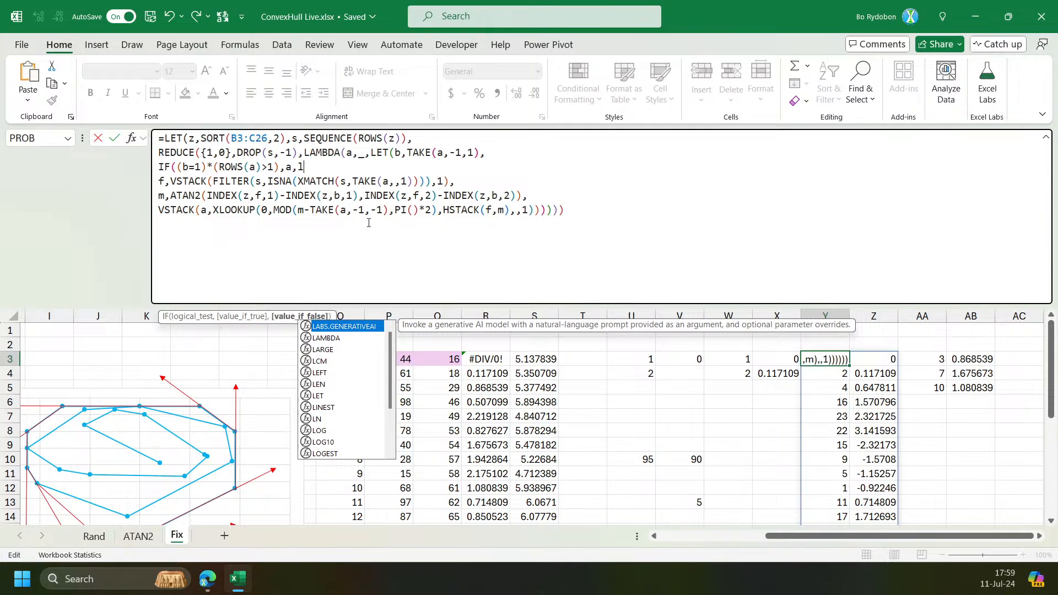
pyautogui.write('et')
pyautogui.press('Tab')
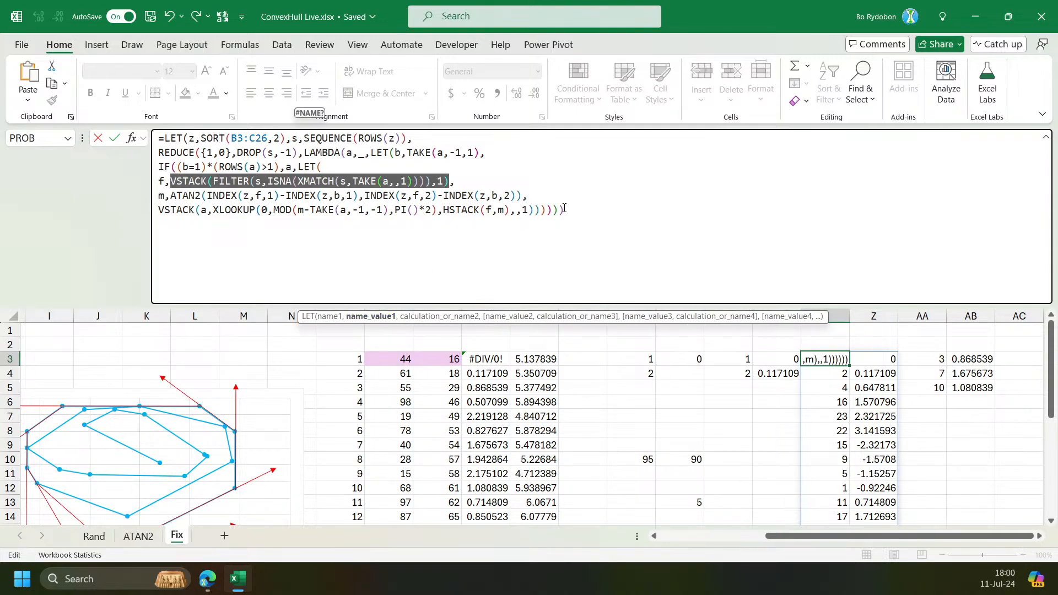
pyautogui.click(574, 227)
pyautogui.write(')')
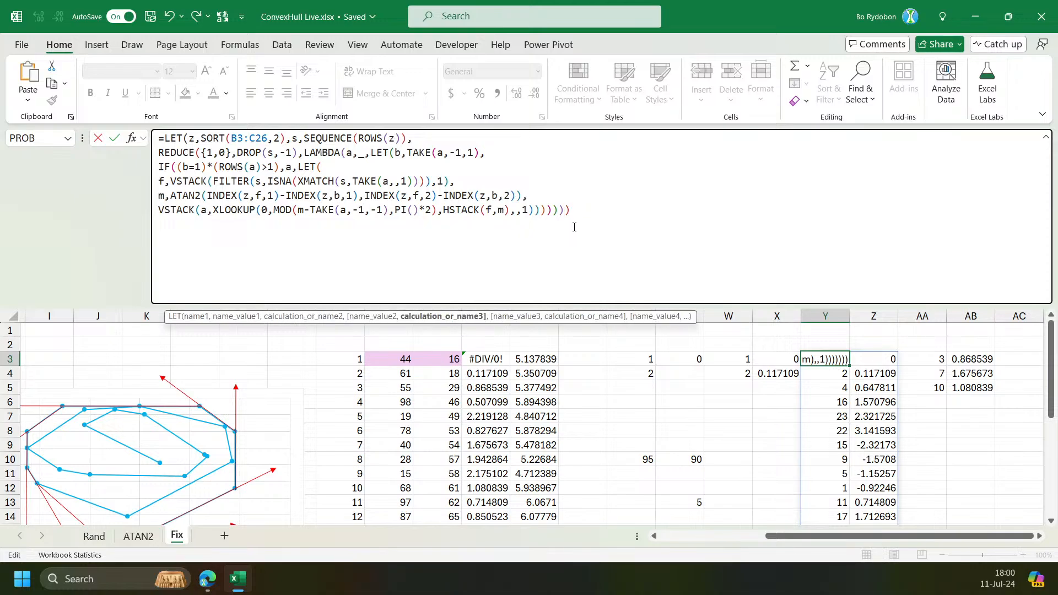
pyautogui.write(')')
pyautogui.press('Return')
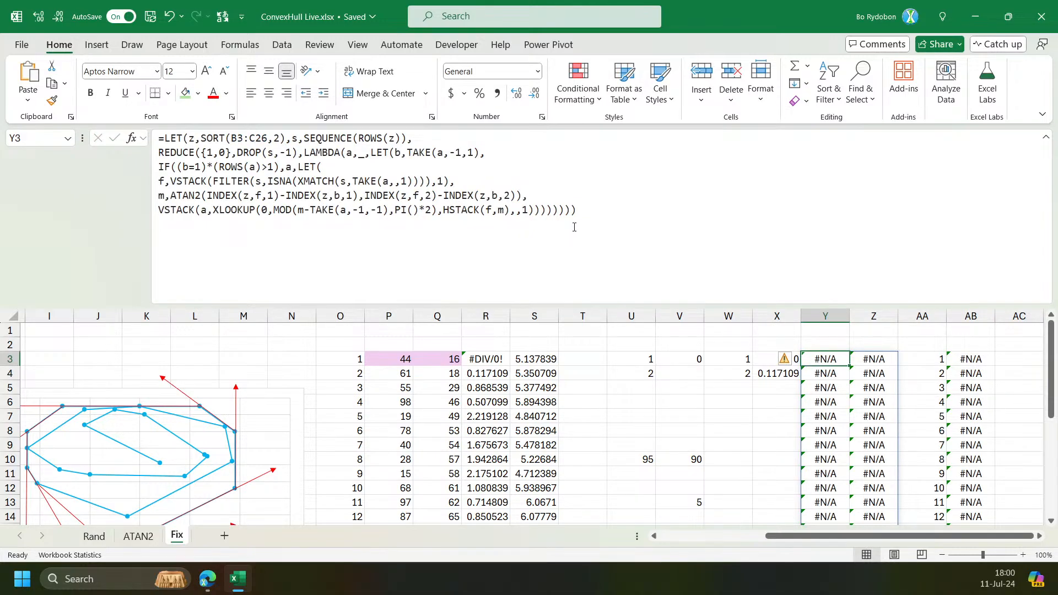
pyautogui.moveTo(721, 305); pyautogui.dragTo(722, 247)
pyautogui.moveTo(985, 537); pyautogui.dragTo(984, 543)
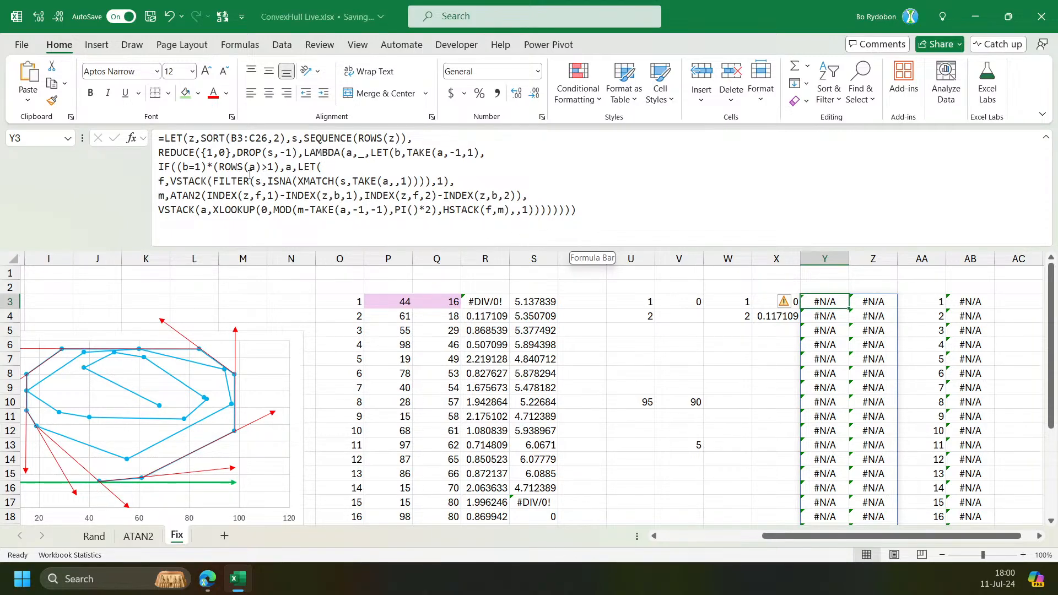
# Insert @ before b in the IF condition of Y3's formula and commit it.
pyautogui.click(185, 171)
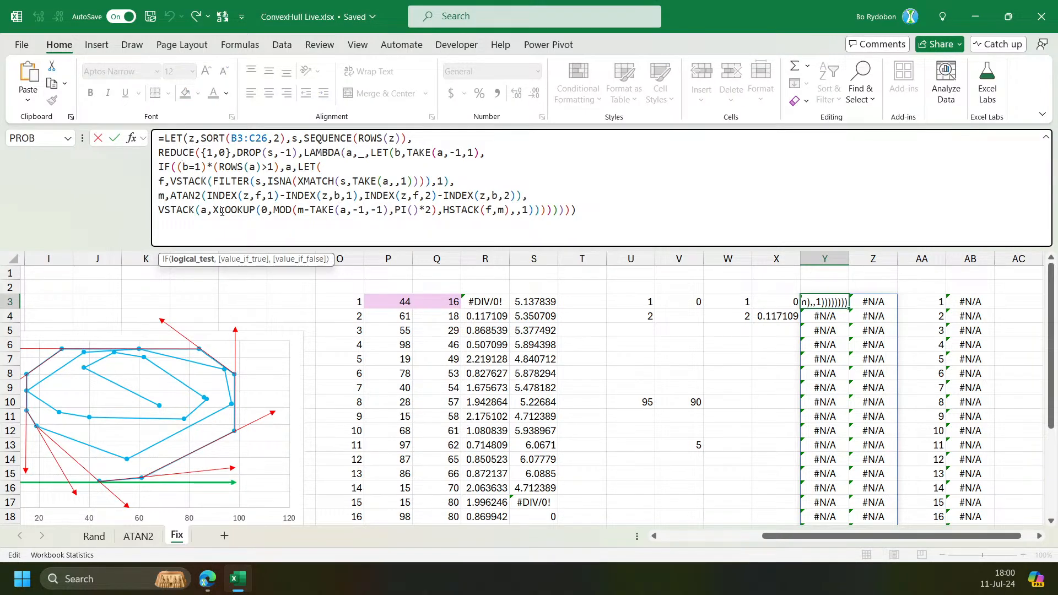
pyautogui.write('@')
pyautogui.press('Return')
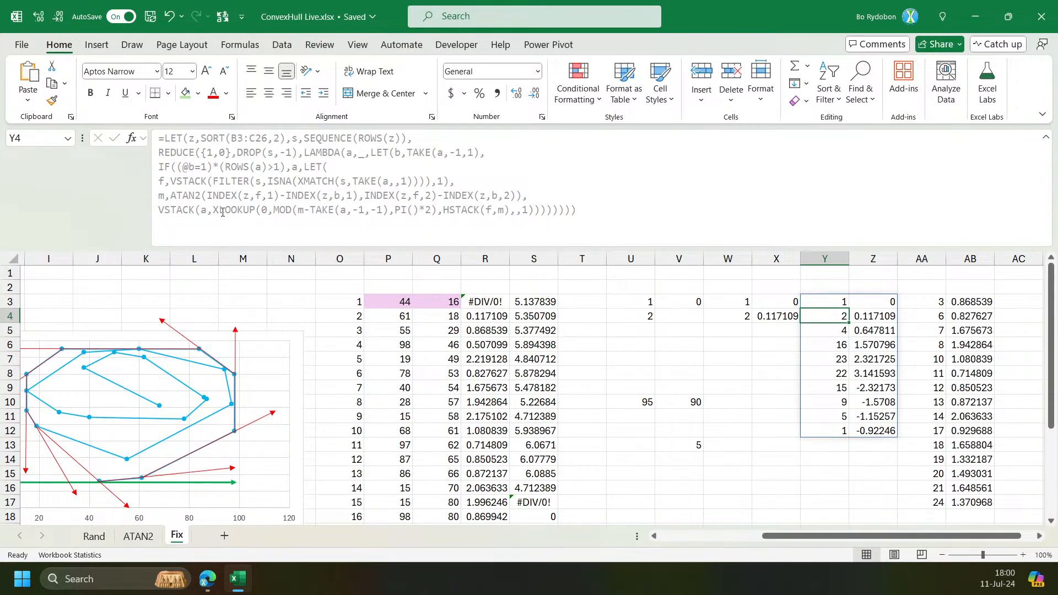
# Examine the IF condition and value-if-true arguments within Y3's formula.
pyautogui.press('Up')
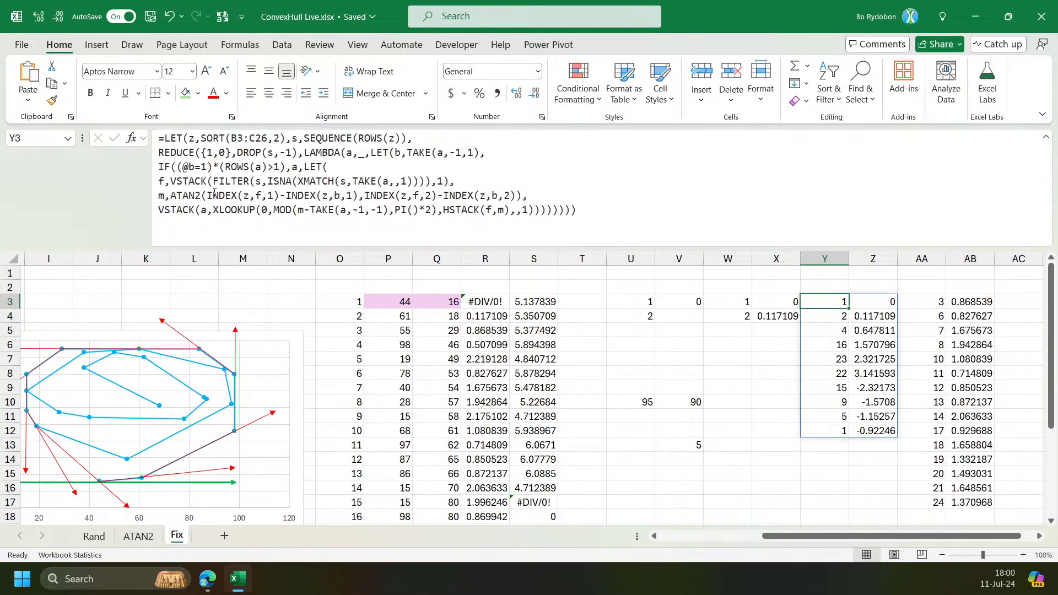
pyautogui.click(190, 171)
pyautogui.press('Escape')
pyautogui.click(409, 152)
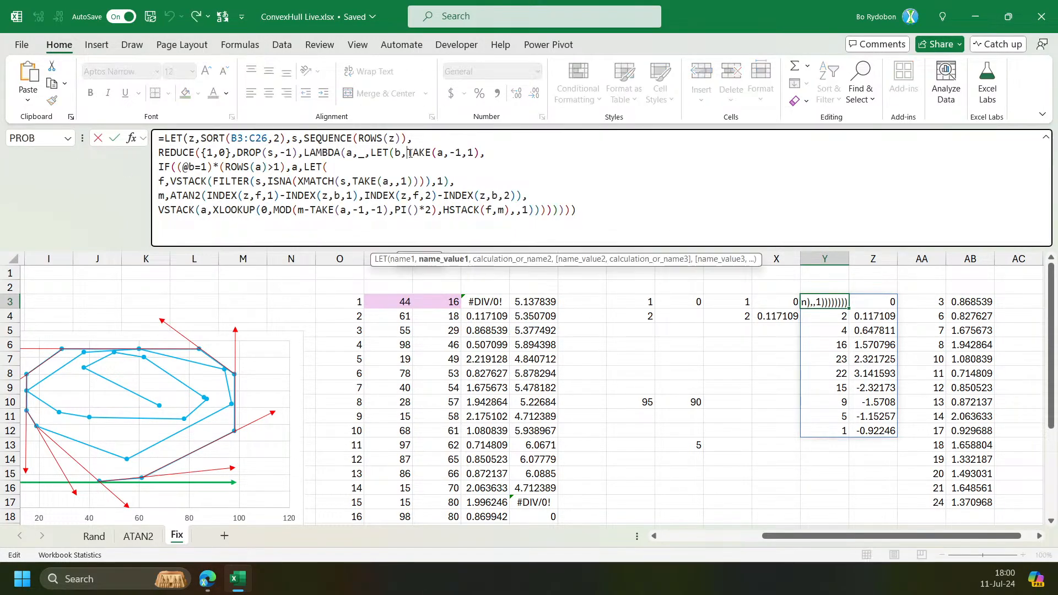
pyautogui.click(441, 260)
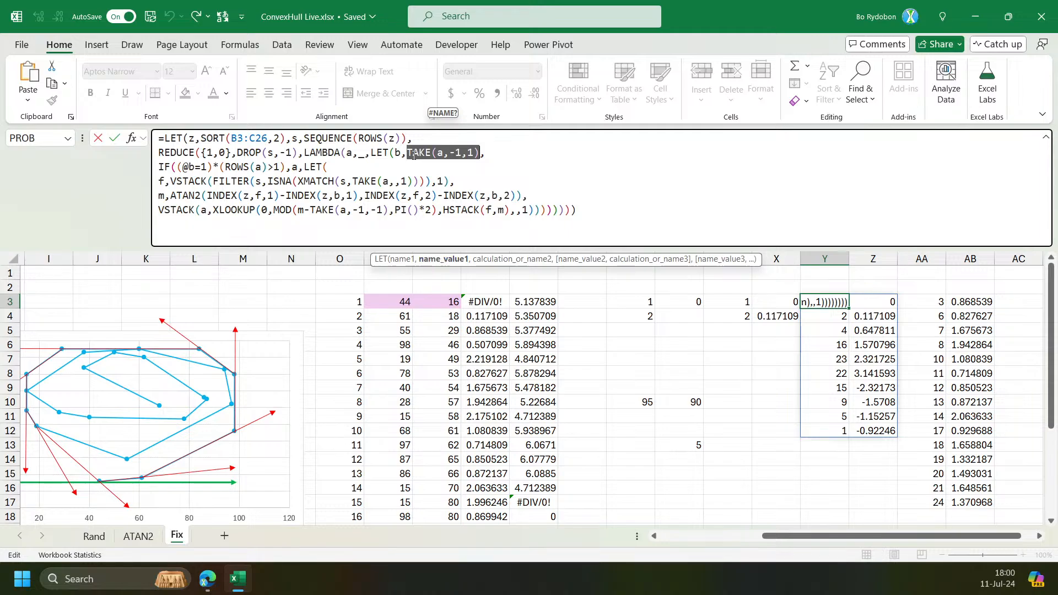
pyautogui.click(439, 263)
pyautogui.doubleClick(192, 167)
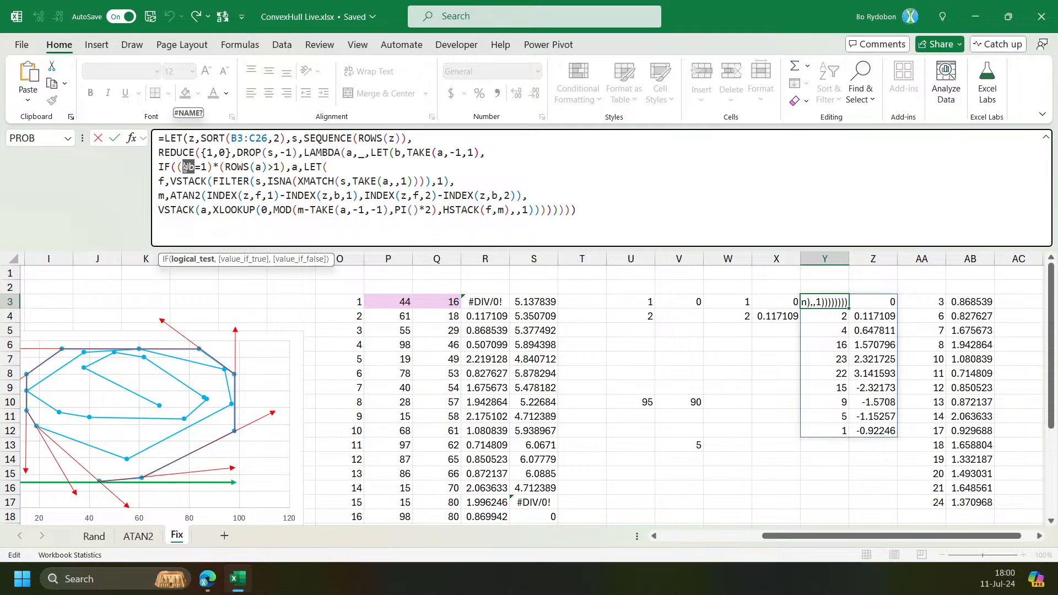
pyautogui.click(185, 166)
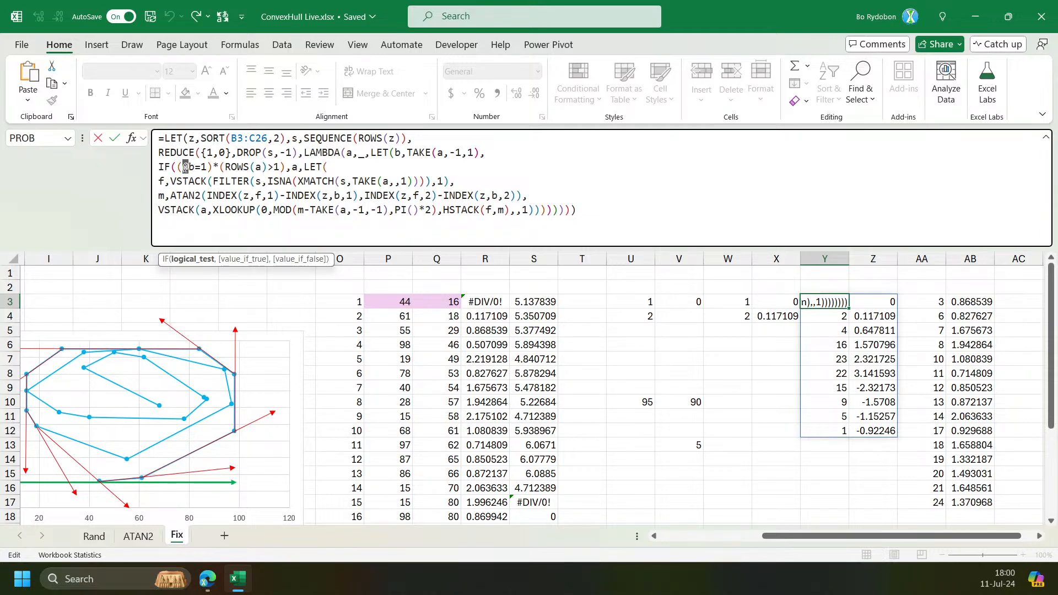
pyautogui.hotkey('ctrl', 'Return')
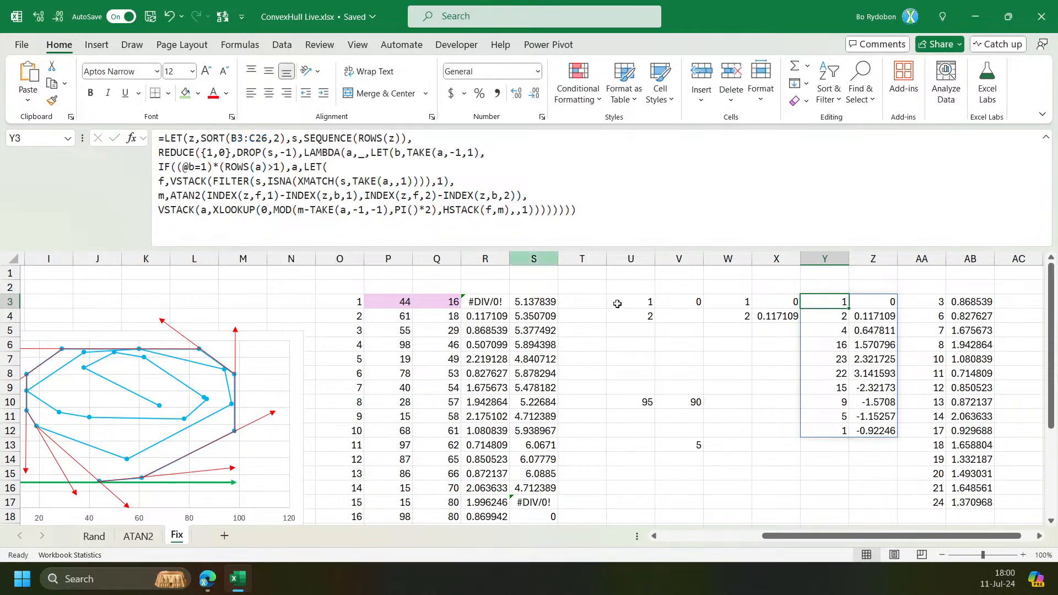
pyautogui.click(284, 168)
pyautogui.doubleClick(294, 166)
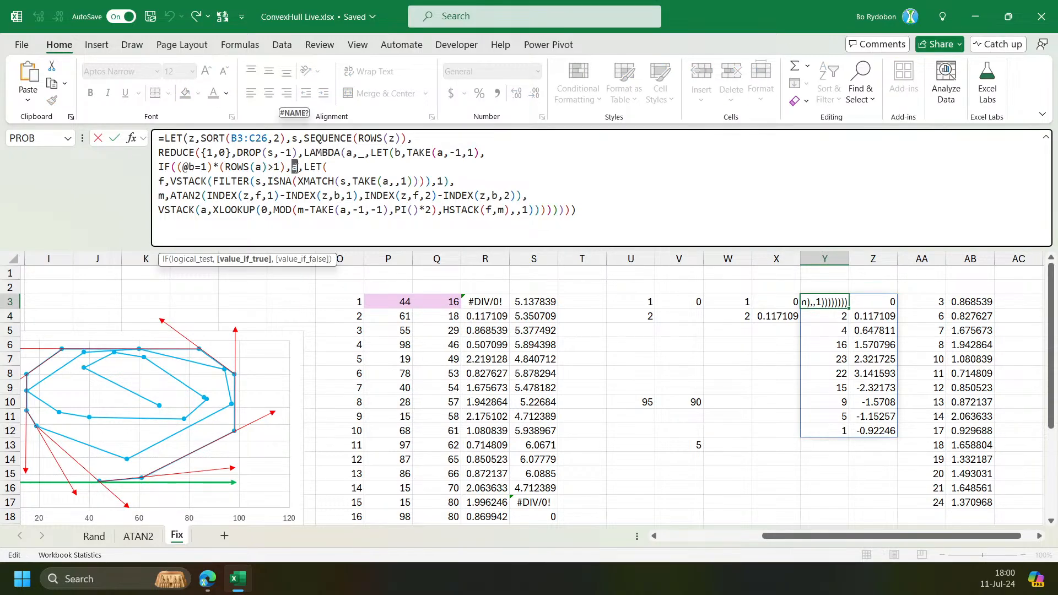
pyautogui.hotkey('ctrl', 'Return')
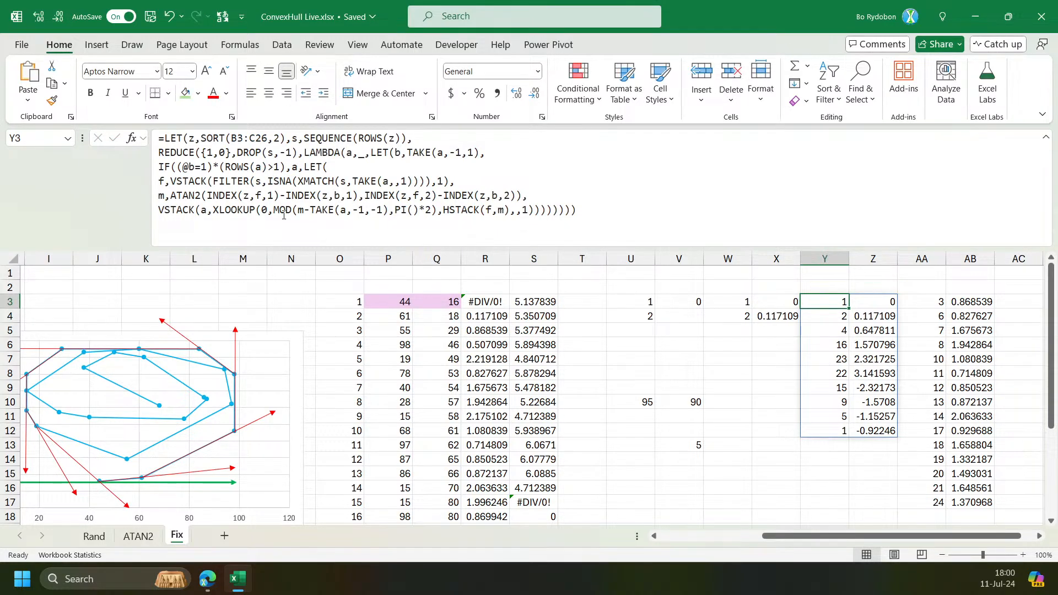
# Name the REDUCE result rd in the outer LET of Y3's formula and return rd as its final calculation.
pyautogui.click(178, 150)
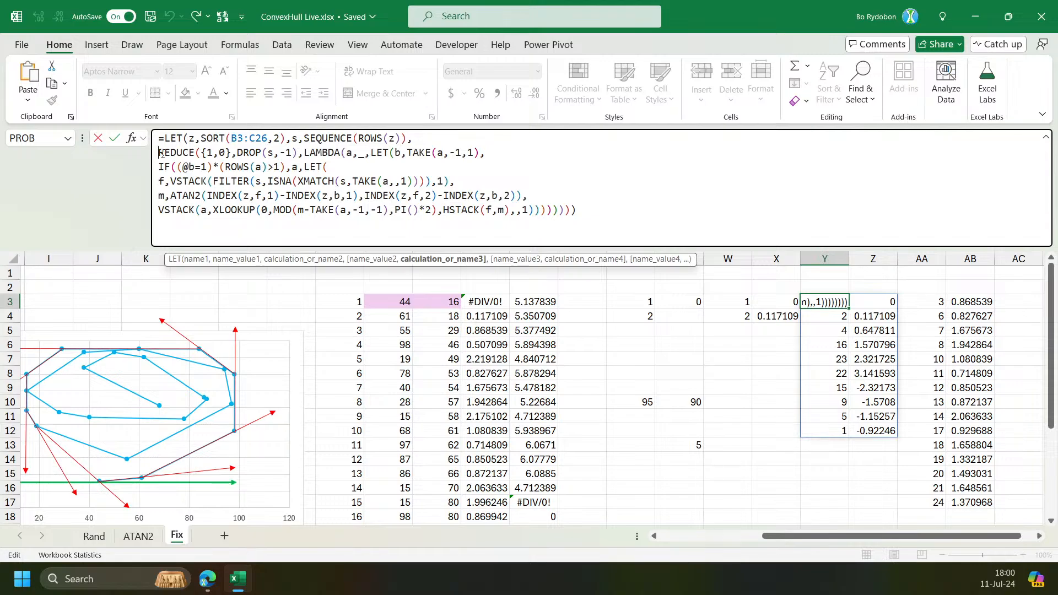
pyautogui.write('rd,')
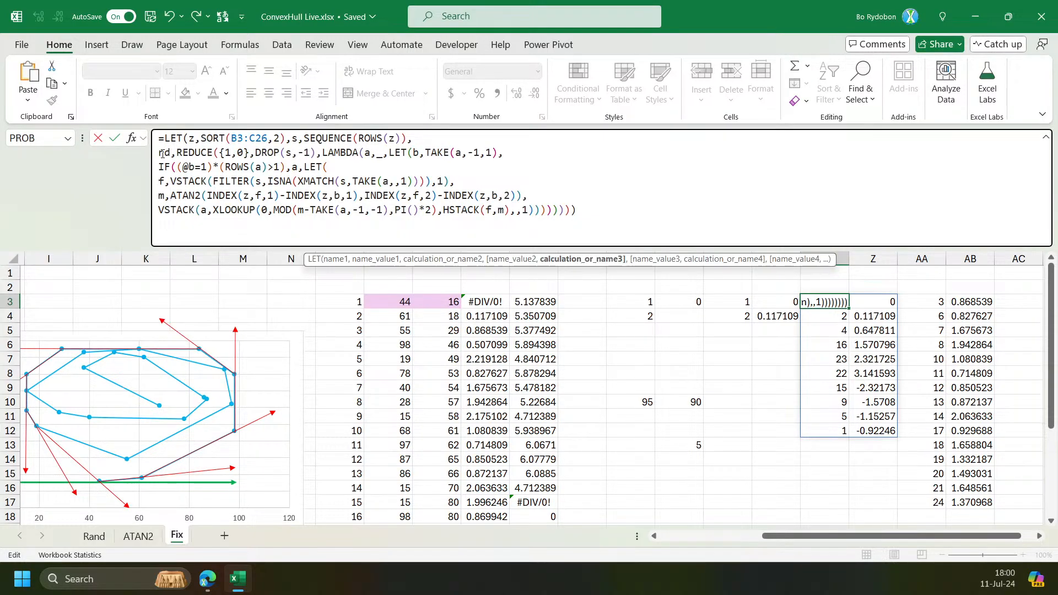
pyautogui.click(617, 219)
pyautogui.press('Left')
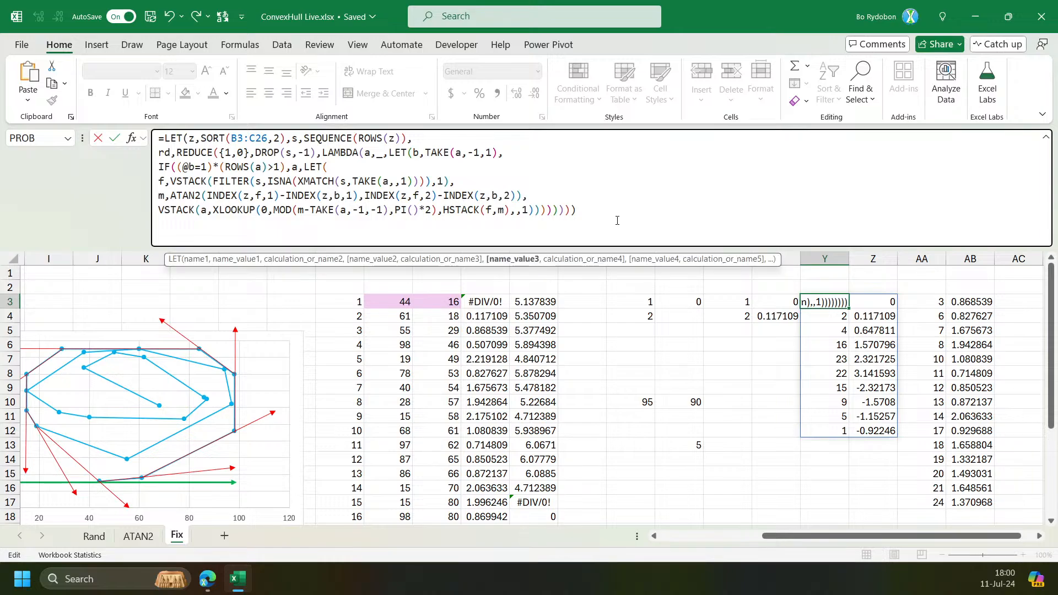
pyautogui.write(',dr')
pyautogui.press('BackSpace')
pyautogui.press('BackSpace')
pyautogui.write('rd')
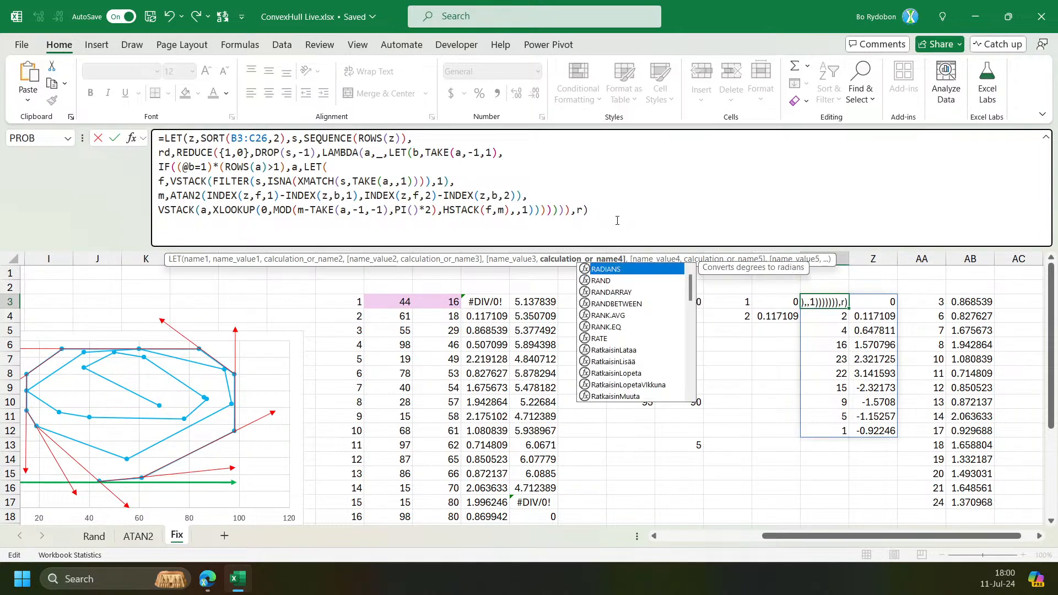
pyautogui.press('Return')
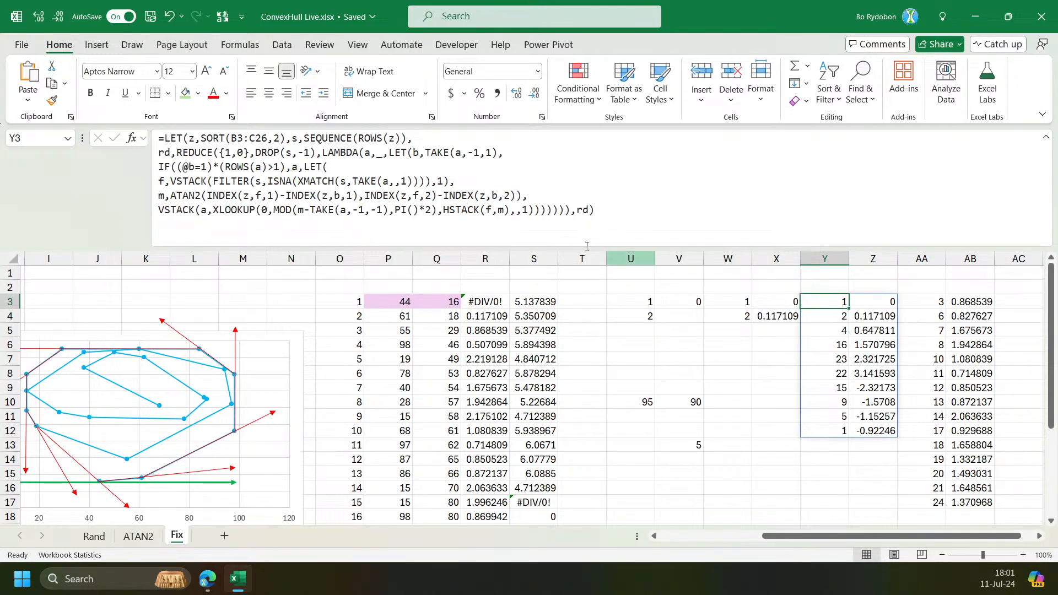
# Replace the returned rd with CHOOSEROWS(z,TAKE(rd,,1)) on a new line to output the hull points' X and Y coordinates.
pyautogui.press('F2')
pyautogui.moveTo(865, 541)
pyautogui.mouseDown()
pyautogui.moveTo(780, 542)
pyautogui.moveTo(846, 544)
pyautogui.mouseUp()
pyautogui.press('Left')
pyautogui.press('Left')
pyautogui.press('Left')
pyautogui.hotkey('alt', 'Return')
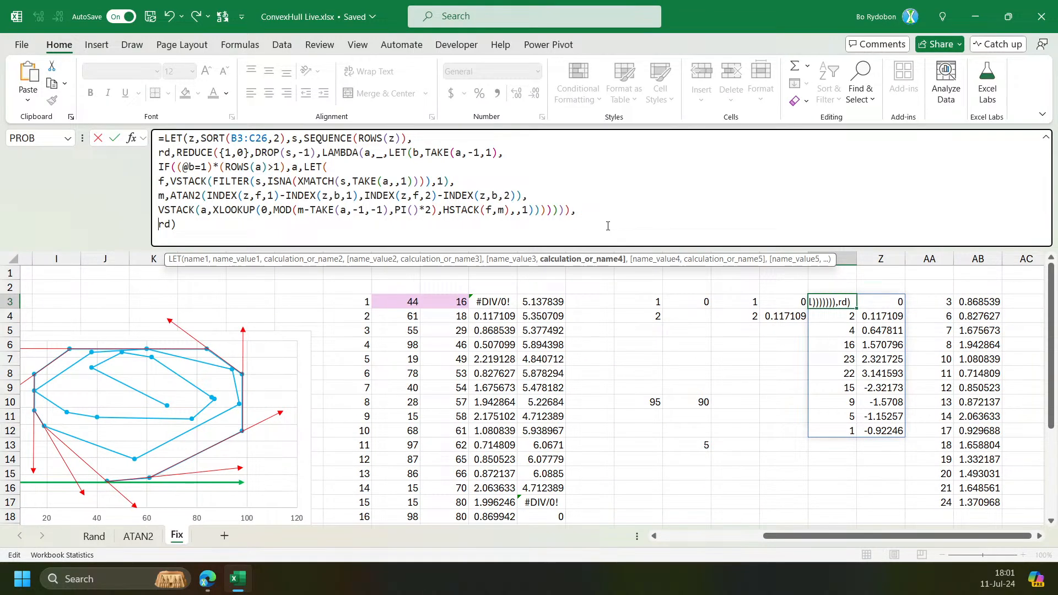
pyautogui.write('cho')
pyautogui.press('Down')
pyautogui.press('Down')
pyautogui.press('Tab')
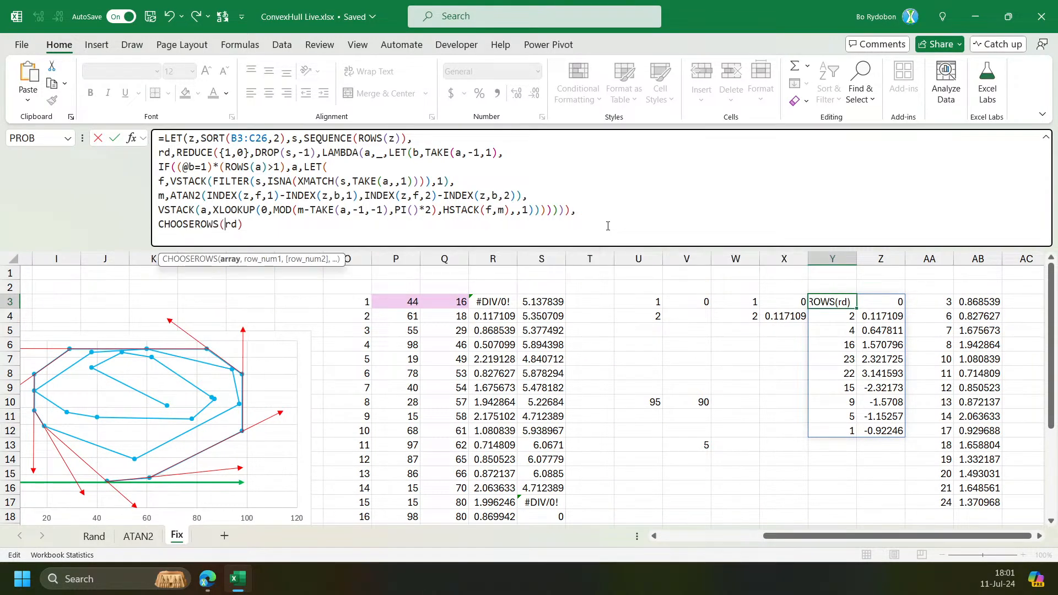
pyautogui.write('z,')
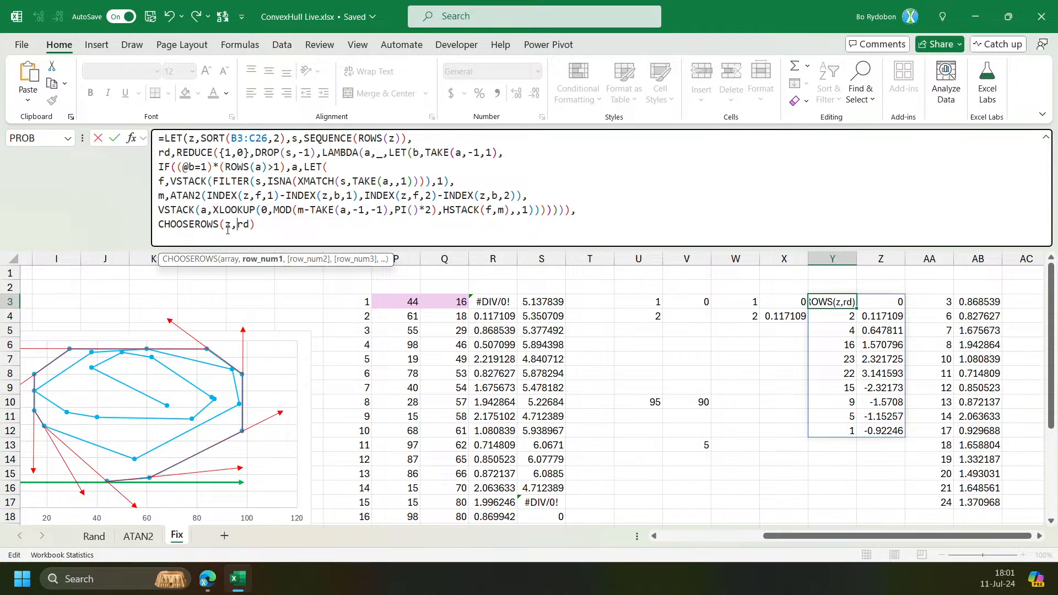
pyautogui.write('ta')
pyautogui.press('Tab')
pyautogui.write(',,1)')
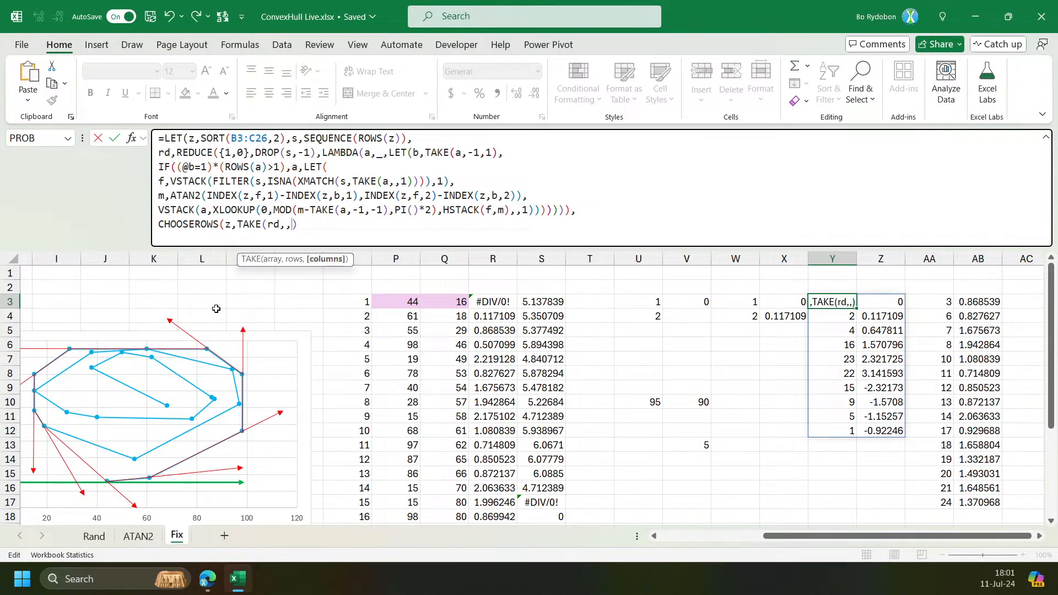
pyautogui.press('End')
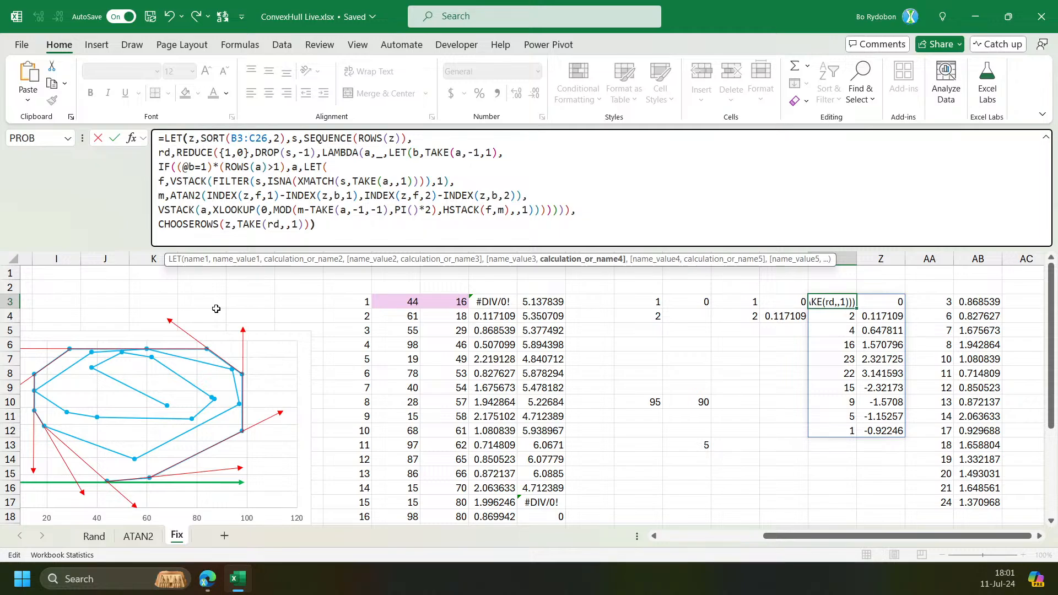
pyautogui.hotkey('ctrl', 'Return')
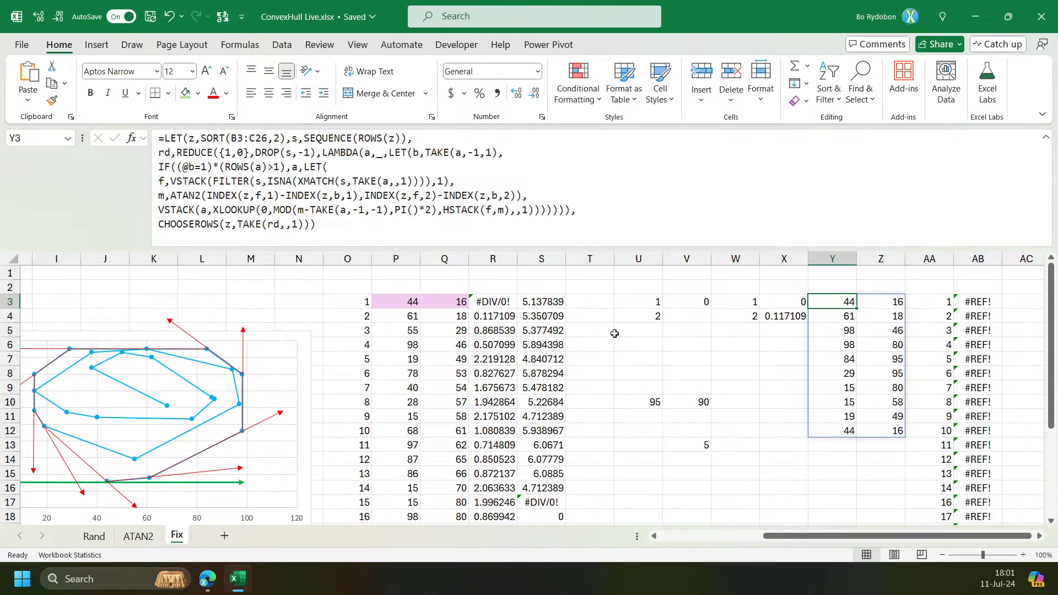
# Copy Y3's finished formula into E3 under the Convex hull heading.
pyautogui.press('F2')
pyautogui.hotkey('ctrl', 'a')
pyautogui.hotkey('ctrl', 'c')
pyautogui.press('Escape')
pyautogui.moveTo(796, 539); pyautogui.dragTo(693, 539)
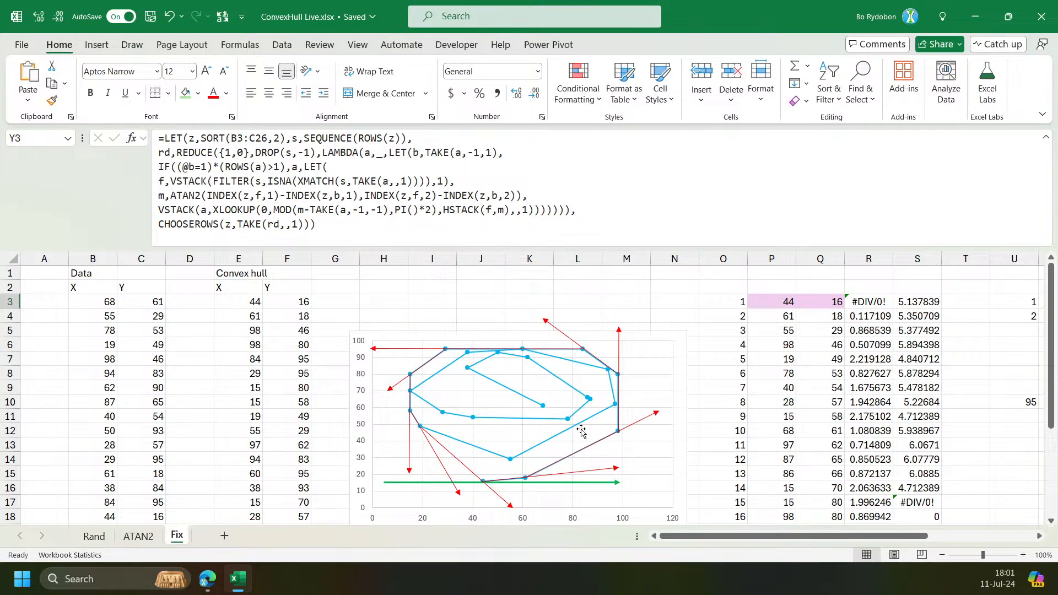
pyautogui.click(252, 302)
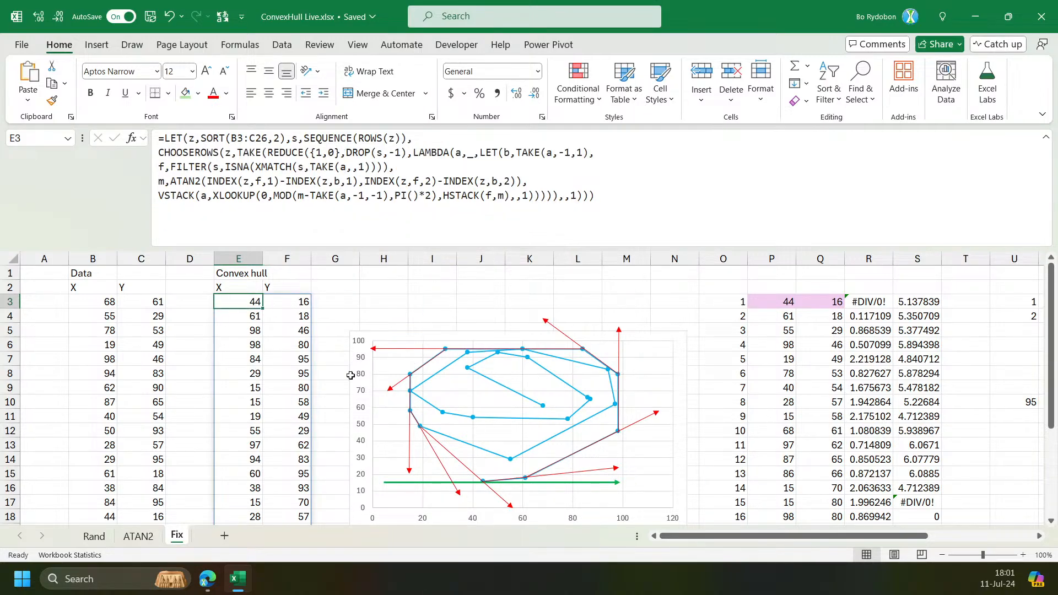
pyautogui.click(606, 210)
pyautogui.hotkey('ctrl', 'a')
pyautogui.hotkey('ctrl', 'v')
pyautogui.press('Return')
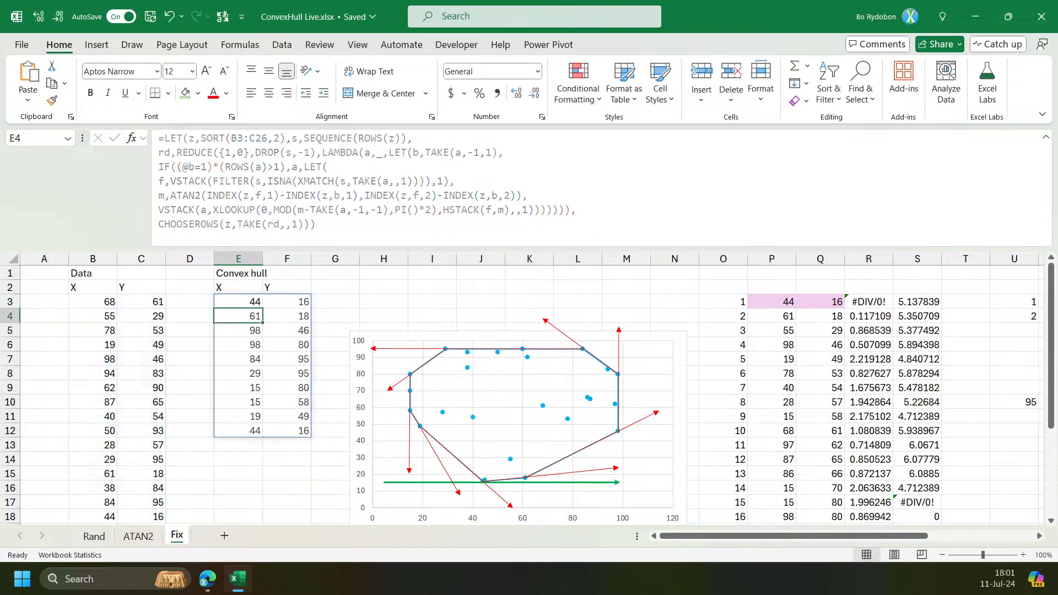
# Inspect the last hull row in E12:F12 and the hull outline drawn on the chart.
pyautogui.press('Up')
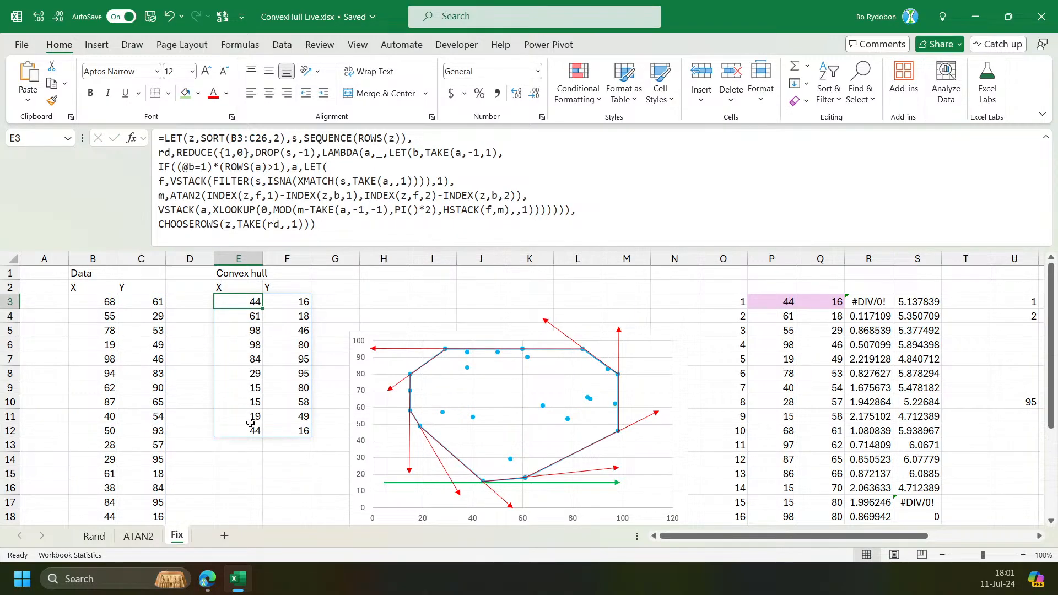
pyautogui.moveTo(251, 428); pyautogui.dragTo(290, 429)
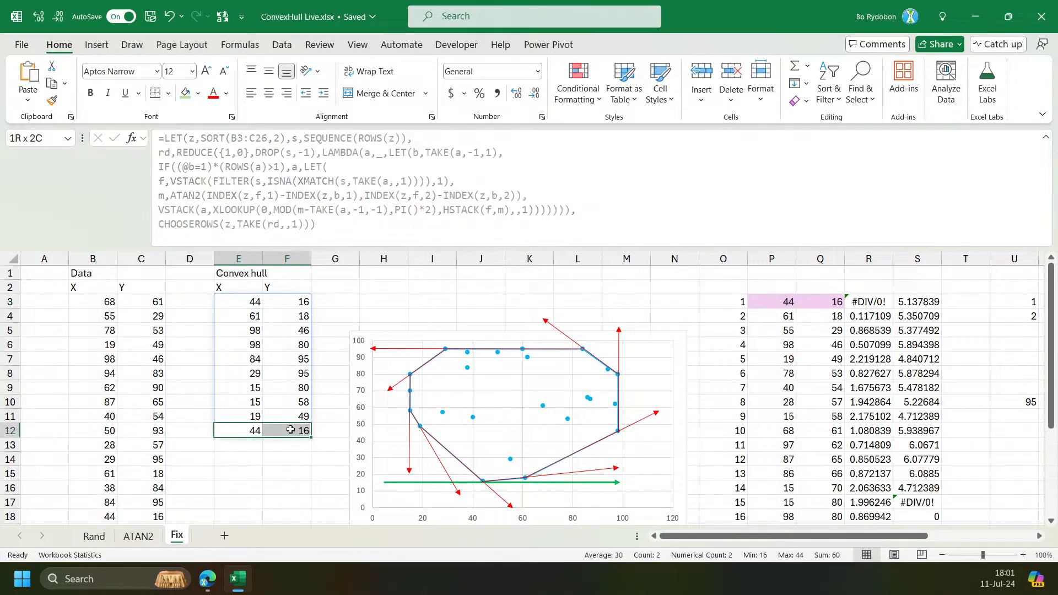
pyautogui.click(472, 418)
pyautogui.click(472, 420)
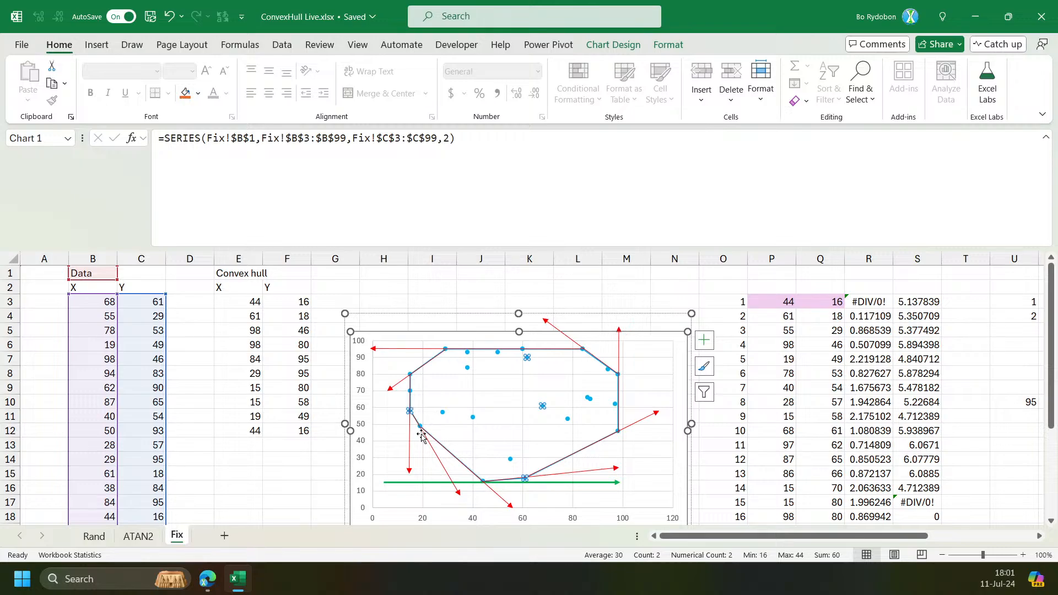
pyautogui.click(506, 482)
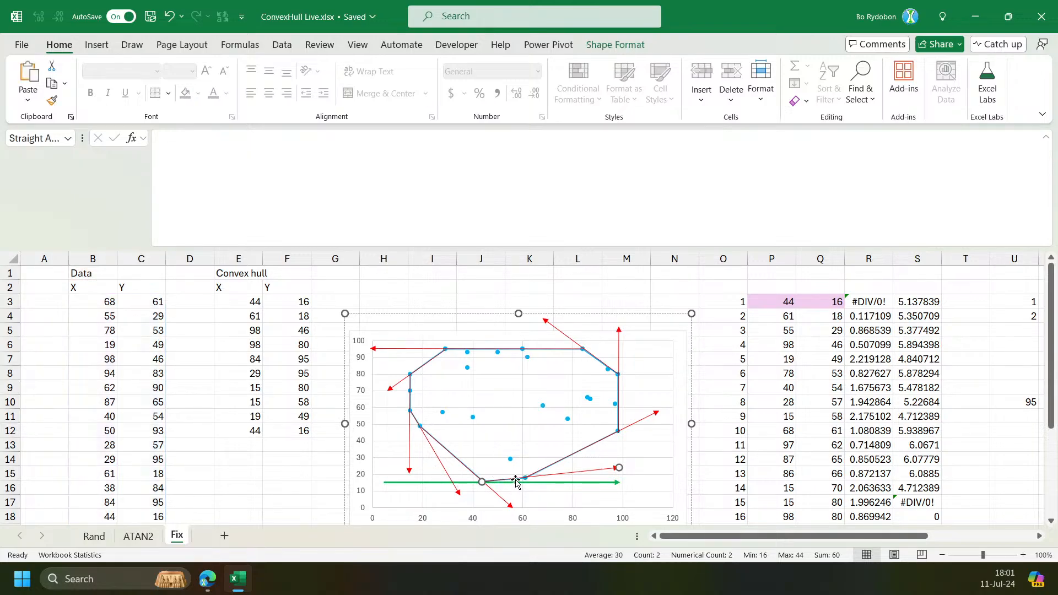
pyautogui.click(589, 455)
pyautogui.click(588, 455)
pyautogui.click(255, 303)
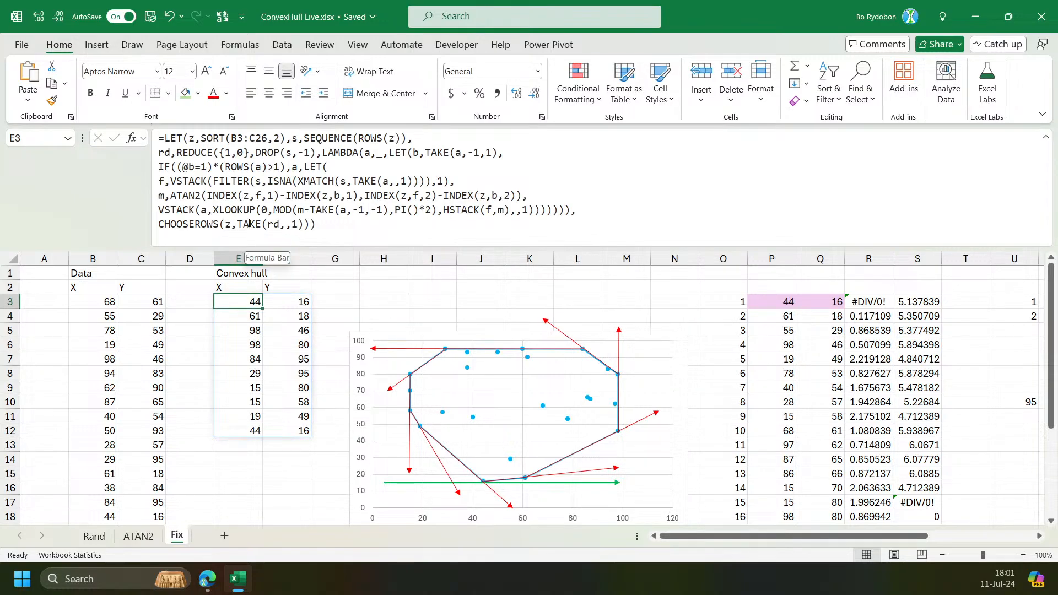
# Try wrapping E3's CHOOSEROWS output in DROP with -1 to remove the closing point, then undo it.
pyautogui.click(158, 224)
pyautogui.write('DROP(')
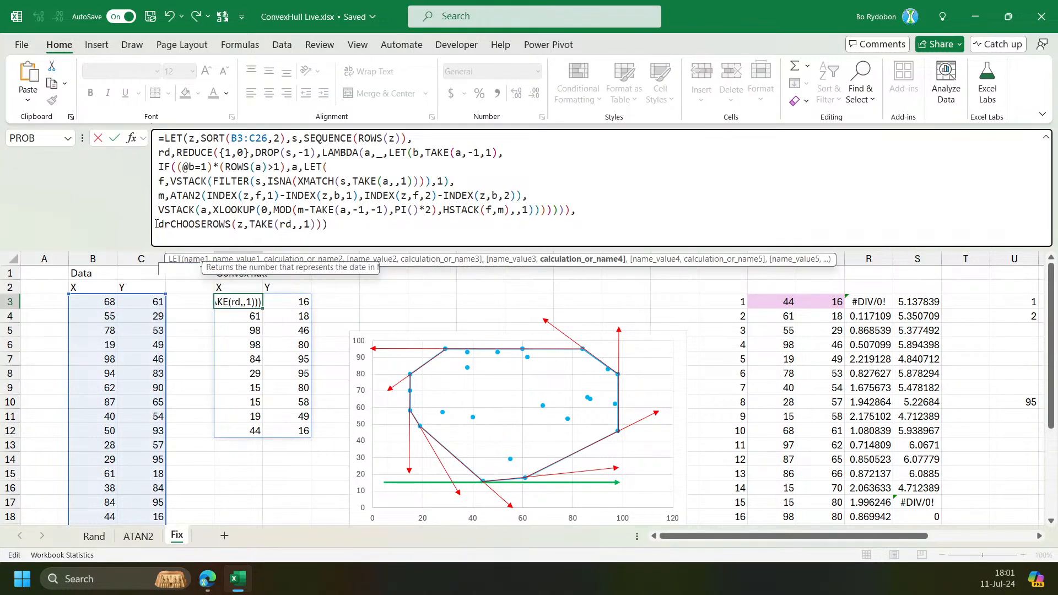
pyautogui.press('End')
pyautogui.press('Left')
pyautogui.write(',')
pyautogui.write('-1')
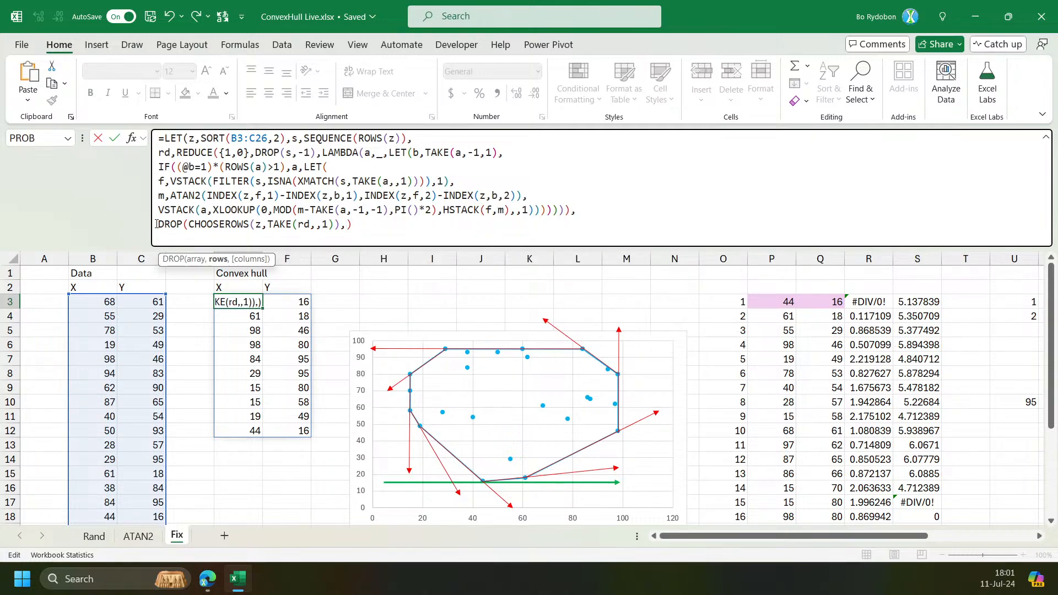
pyautogui.press('Return')
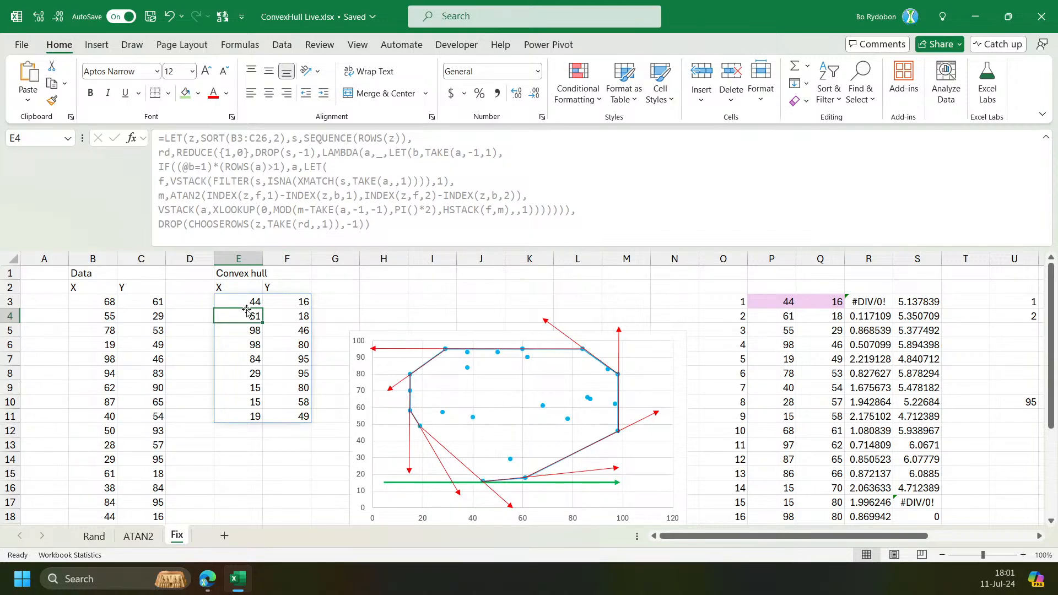
pyautogui.hotkey('ctrl', 'z')
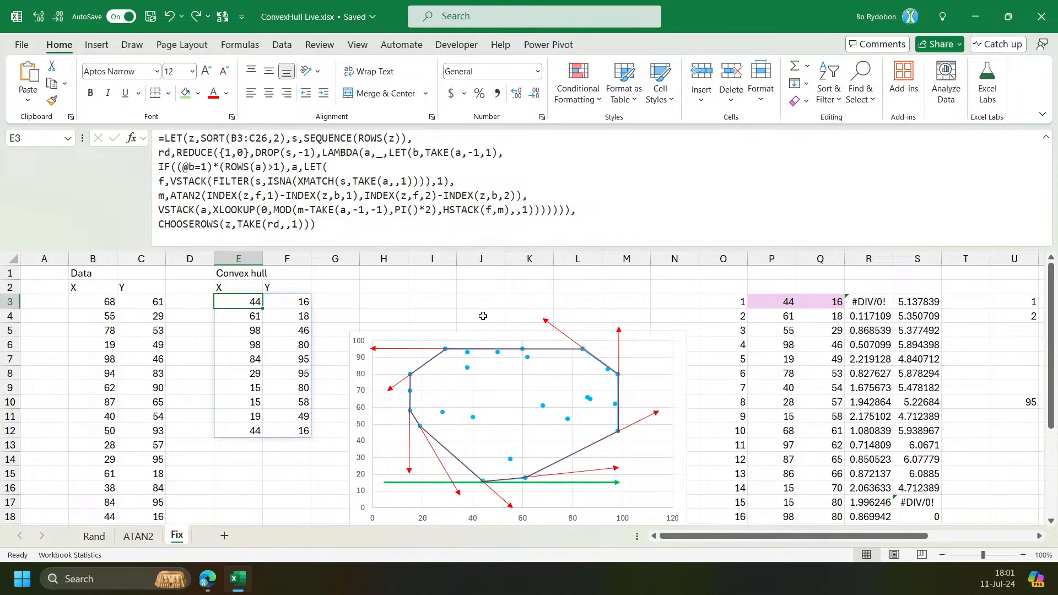
pyautogui.moveTo(695, 537); pyautogui.dragTo(661, 542)
pyautogui.moveTo(823, 536); pyautogui.dragTo(930, 535)
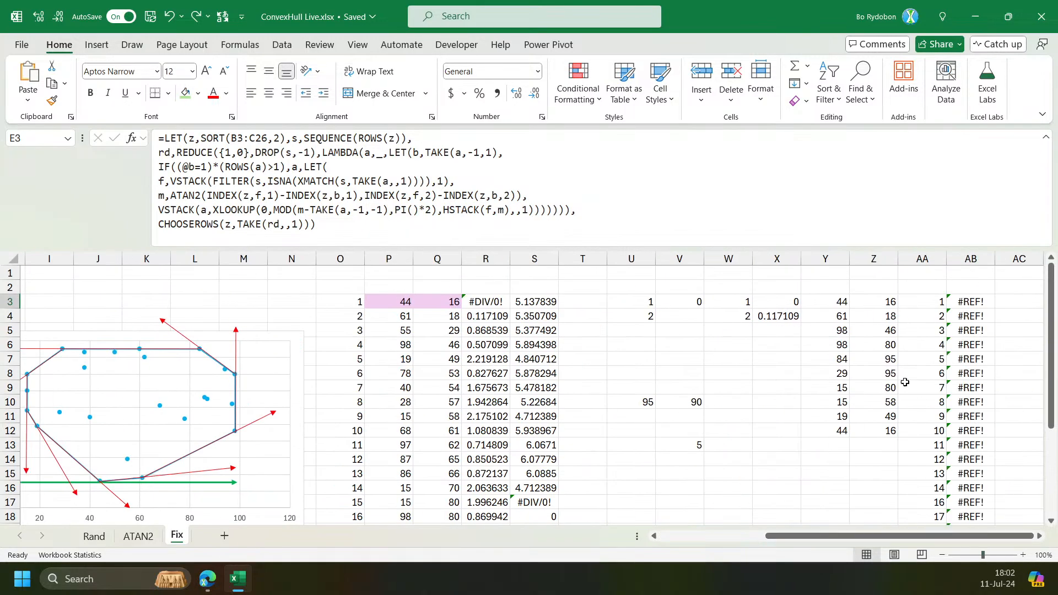
pyautogui.click(833, 302)
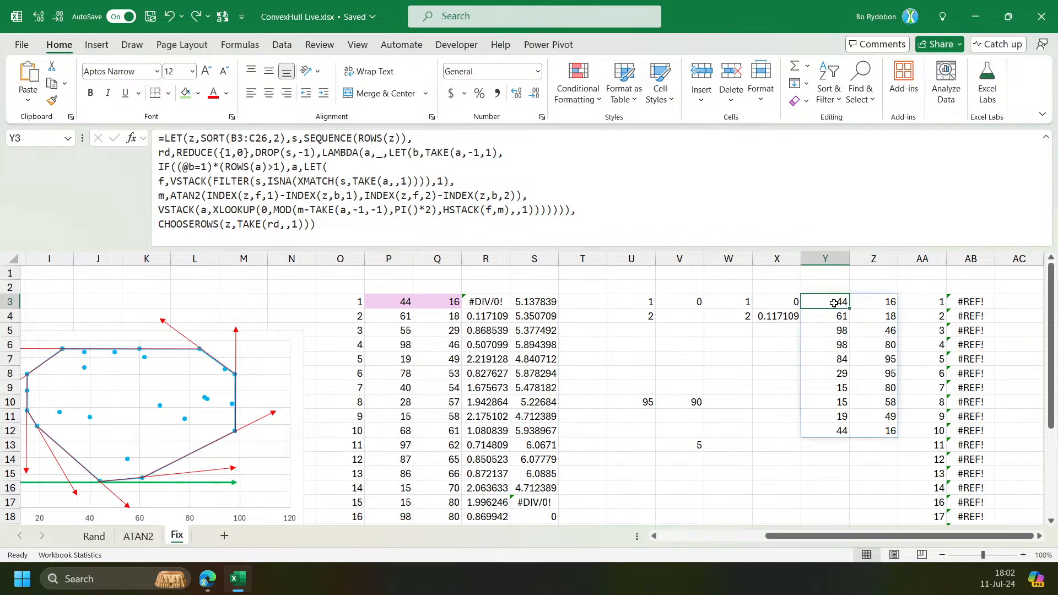
# Set the REDUCE array argument in Y3's formula to s instead of the DROP expression.
pyautogui.click(282, 153)
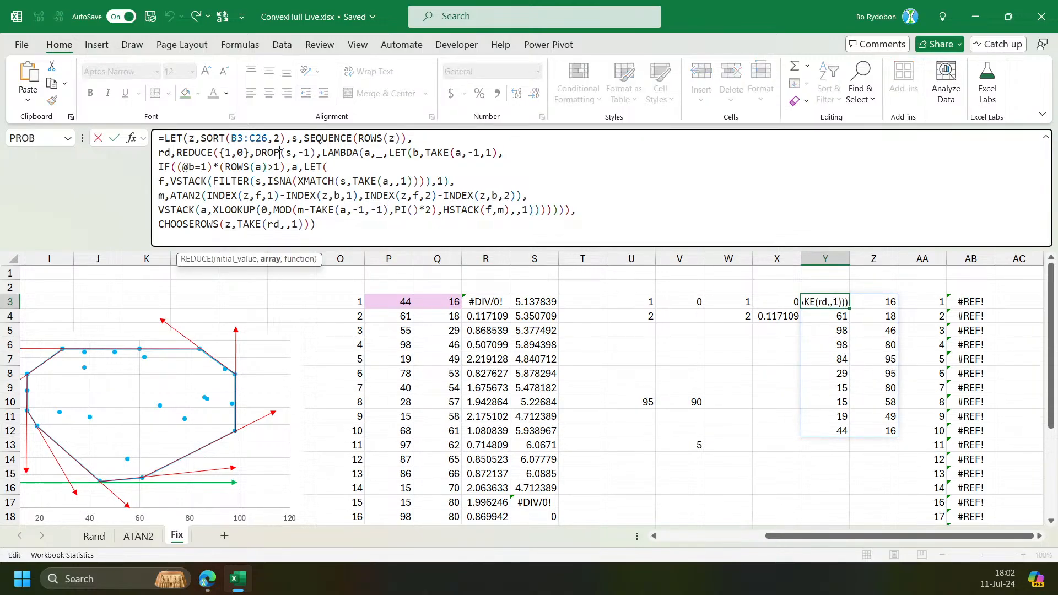
pyautogui.click(270, 265)
pyautogui.write('s')
pyautogui.press('Return')
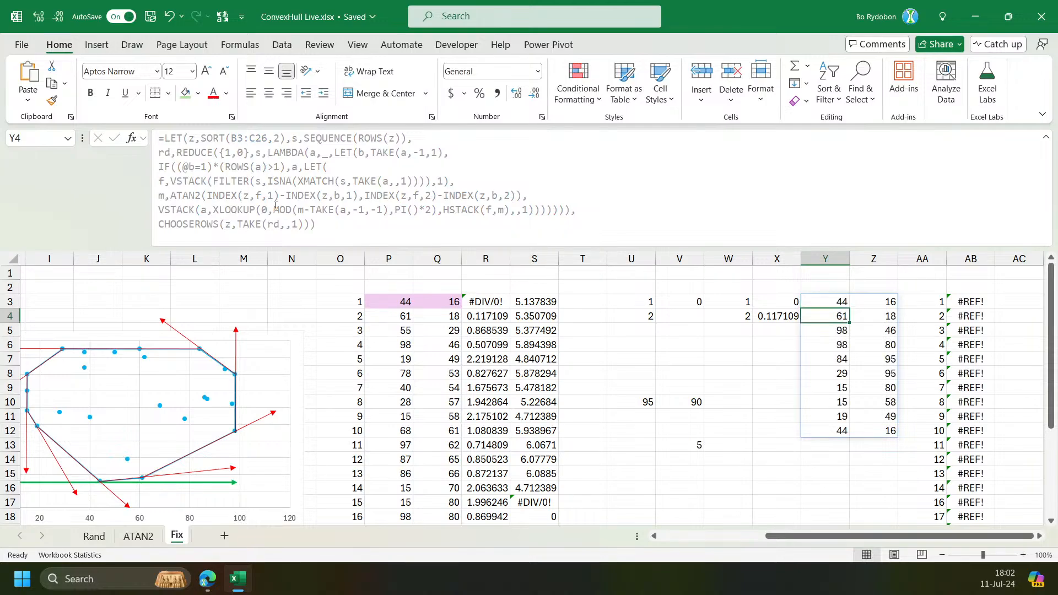
pyautogui.press('Up')
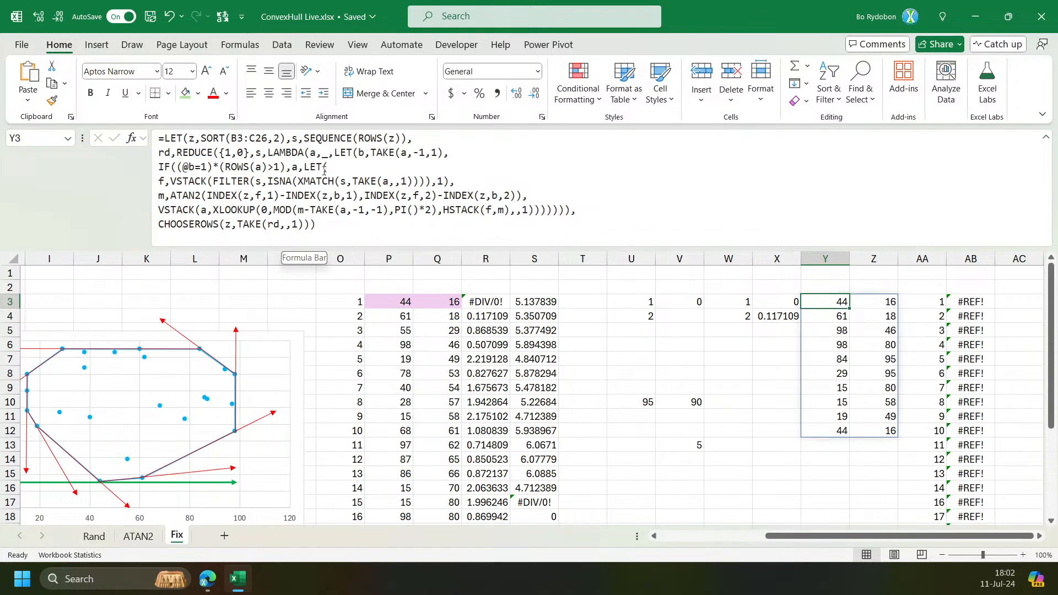
# Move the numbered helper formula in AA3 a few columns further right to free space beside the hull output.
pyautogui.click(927, 303)
pyautogui.moveTo(926, 301); pyautogui.dragTo(1019, 303)
pyautogui.click(765, 300)
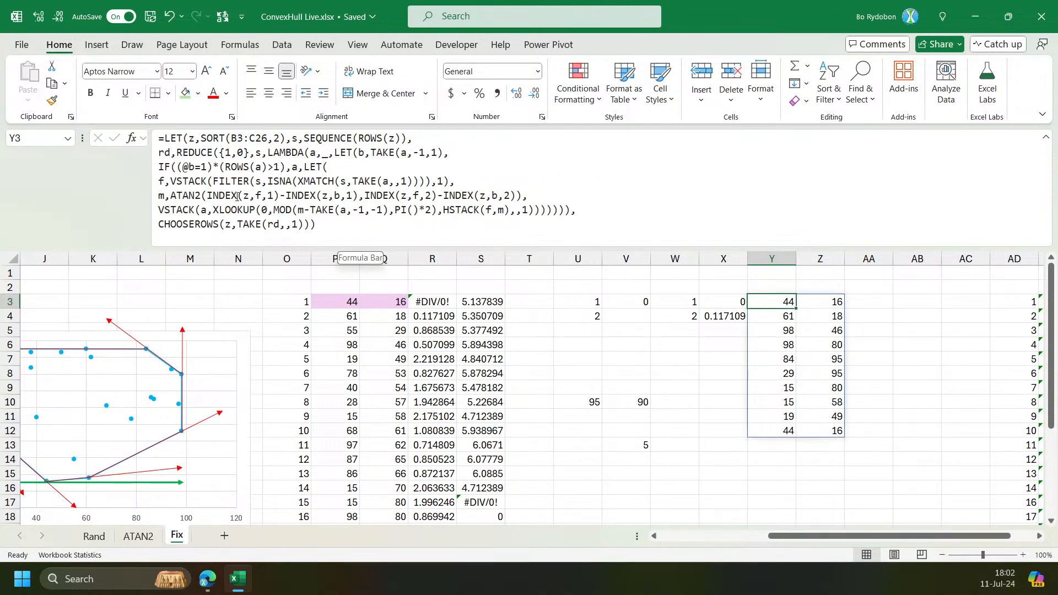
# Paste Y3's formula text into AA3 to start a new version of the hull formula.
pyautogui.moveTo(210, 173); pyautogui.dragTo(177, 169)
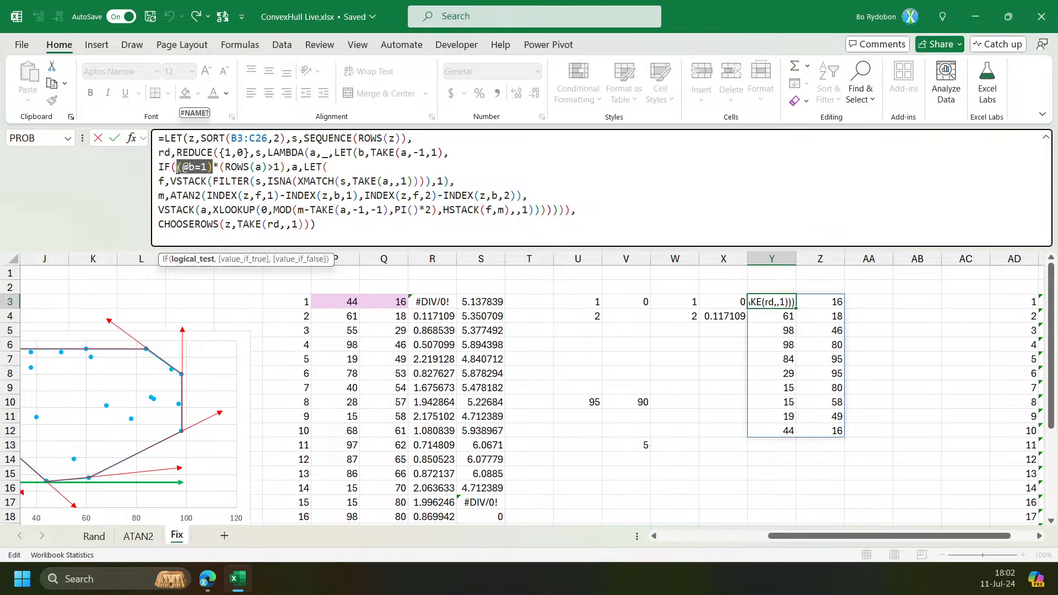
pyautogui.press('Escape')
pyautogui.click(868, 301)
pyautogui.click(459, 224)
pyautogui.write('=LET(z,SORT(B3:C26,2),s,SEQUENCE(ROWS(z)), rd,REDUCE({1,0},s,LAMBDA(a,_,LET(b,TAKE(a,-1,1), IF((@b=1)*(ROWS(a)>1),a,LET( f,VSTACK(FILTER(s,ISNA(XMATCH(s,TAKE(a,,1)))),1), m,ATAN2(INDEX(z,f,1)-INDEX(z,b,1),INDEX(z,f,2)-INDEX(z,b,2)), VSTACK(a,XLOOKUP(0,MOD(m-TAKE(a,-1,-1),PI()*2),HSTACK(f,m),,1)))))))), CHOOSEROWS(z,TAKE(rd,,1)))')
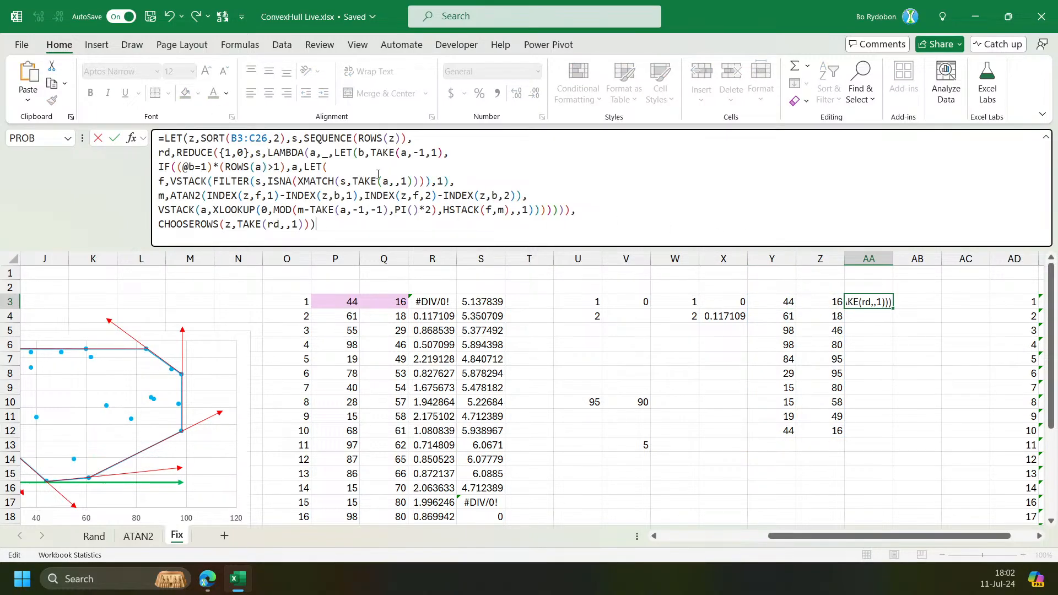
# Insert a new line after the first LET line defining cv as LAMBDA(f,a,.
pyautogui.click(429, 143)
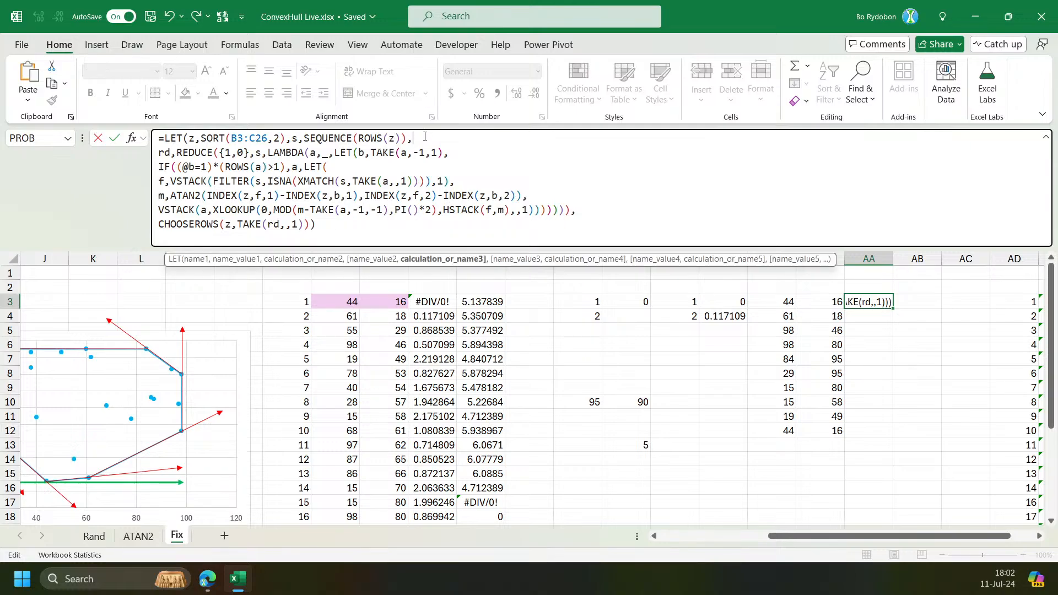
pyautogui.hotkey('alt', 'Return')
pyautogui.hotkey('alt', 'Return')
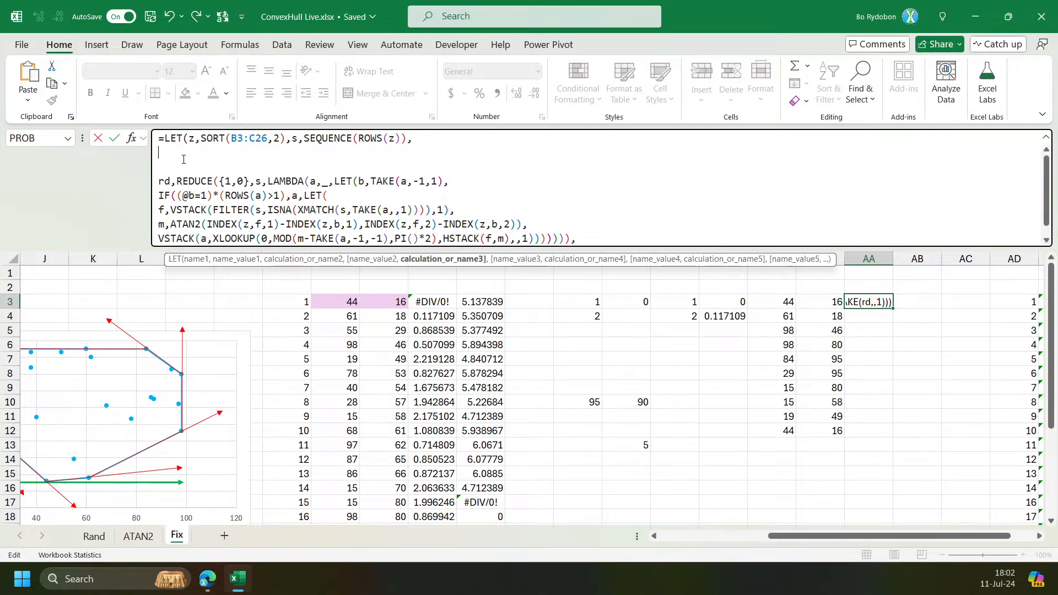
pyautogui.write('cv,lam')
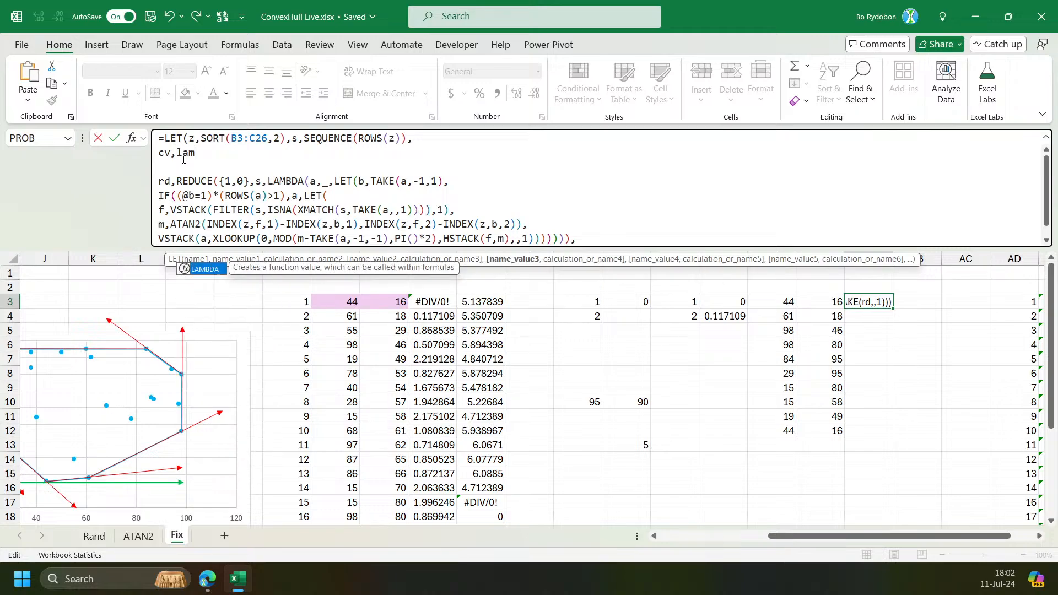
pyautogui.press('Tab')
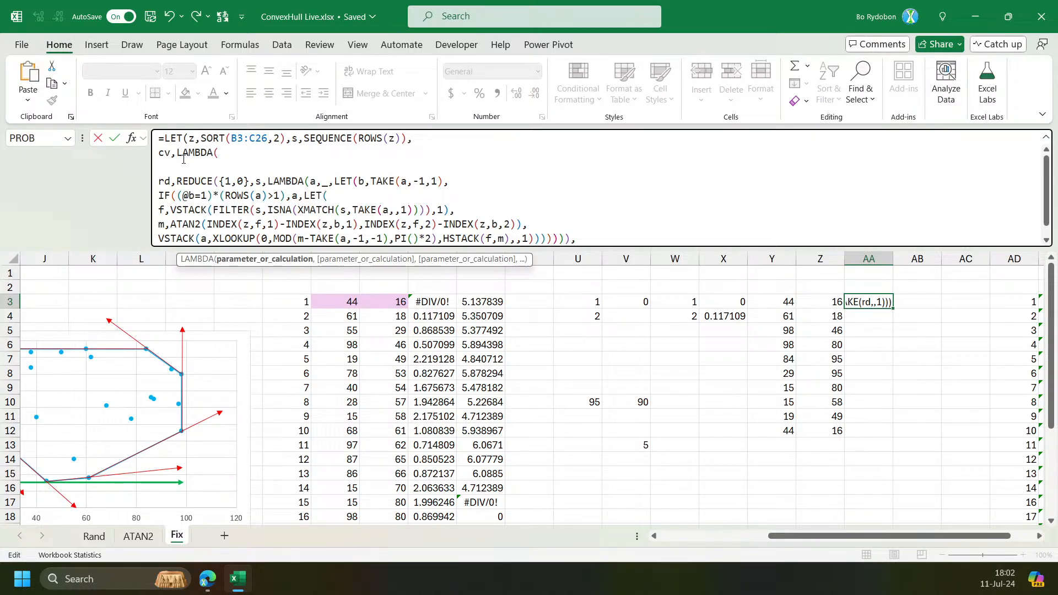
pyautogui.write('f,')
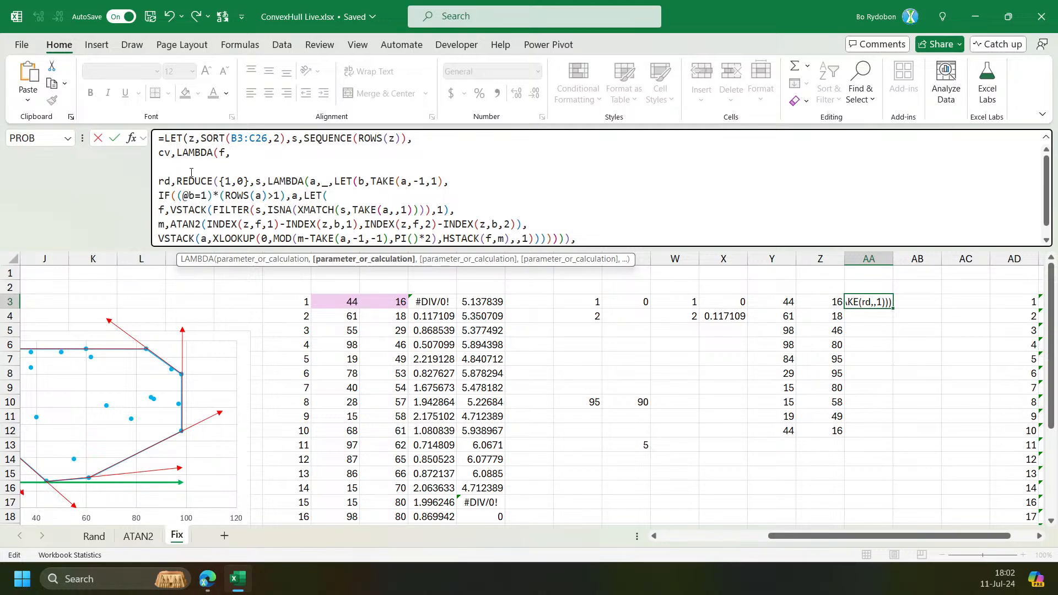
pyautogui.write('a,')
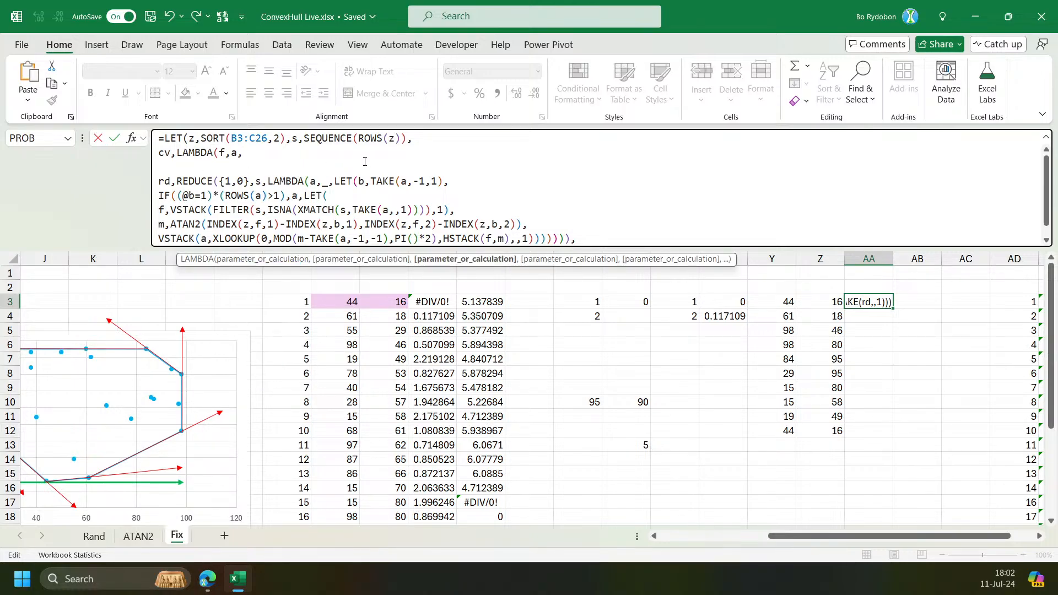
# Delete the rd,REDUCE({1,0},s,LAMBDA(a,_, line start so LET(b,...) follows cv's LAMBDA header.
pyautogui.moveTo(337, 181); pyautogui.dragTo(121, 182)
pyautogui.press('BackSpace')
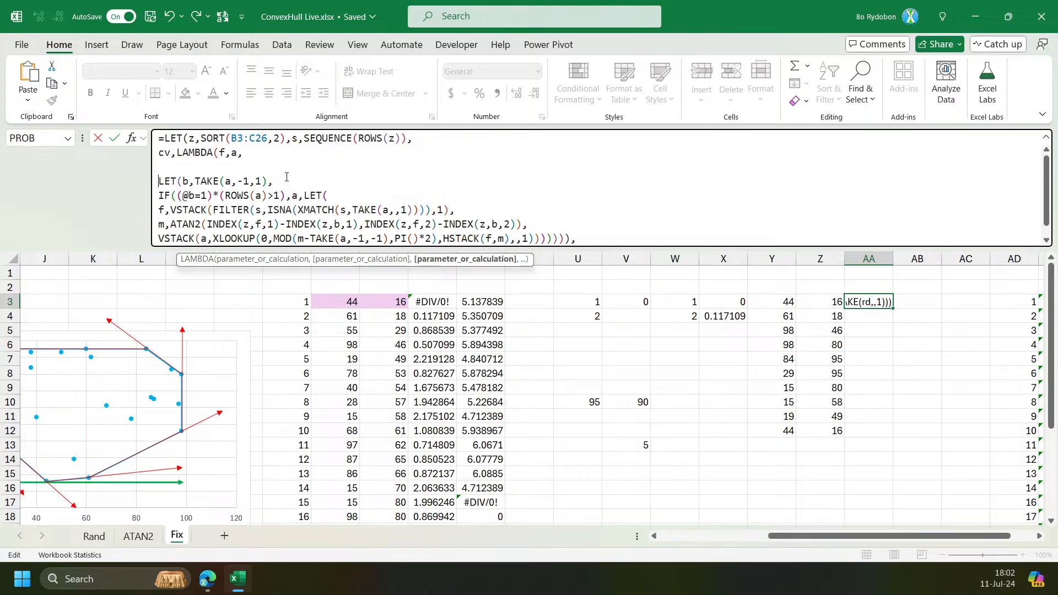
pyautogui.click(202, 181)
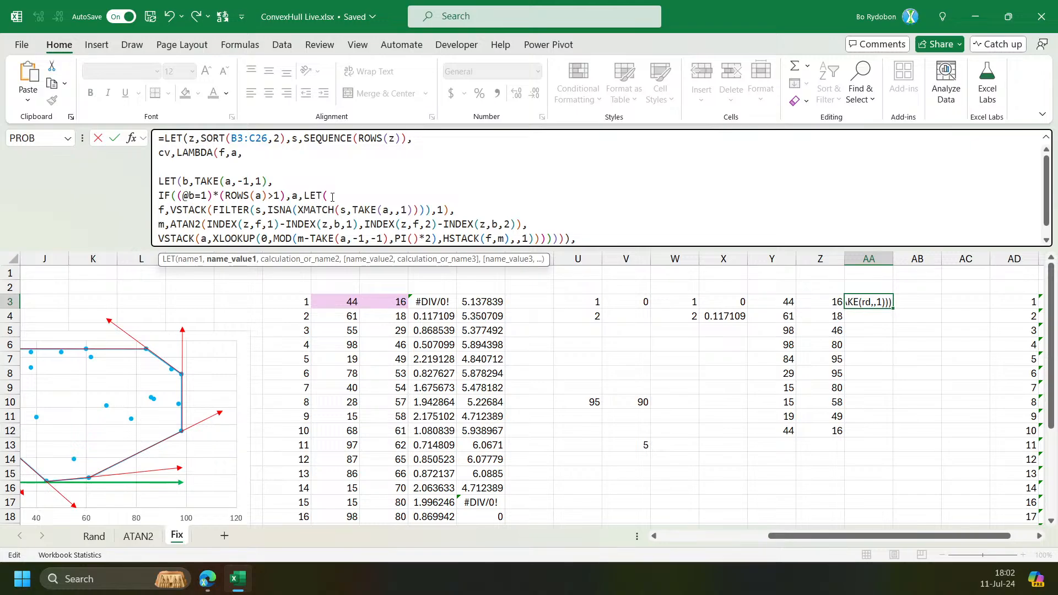
# Define x on a new line after m as XLOOKUP(0,MOD(m-TAKE(a,-1,-1),PI()*2),HSTACK(f,m),,1).
pyautogui.moveTo(278, 249); pyautogui.dragTo(265, 341)
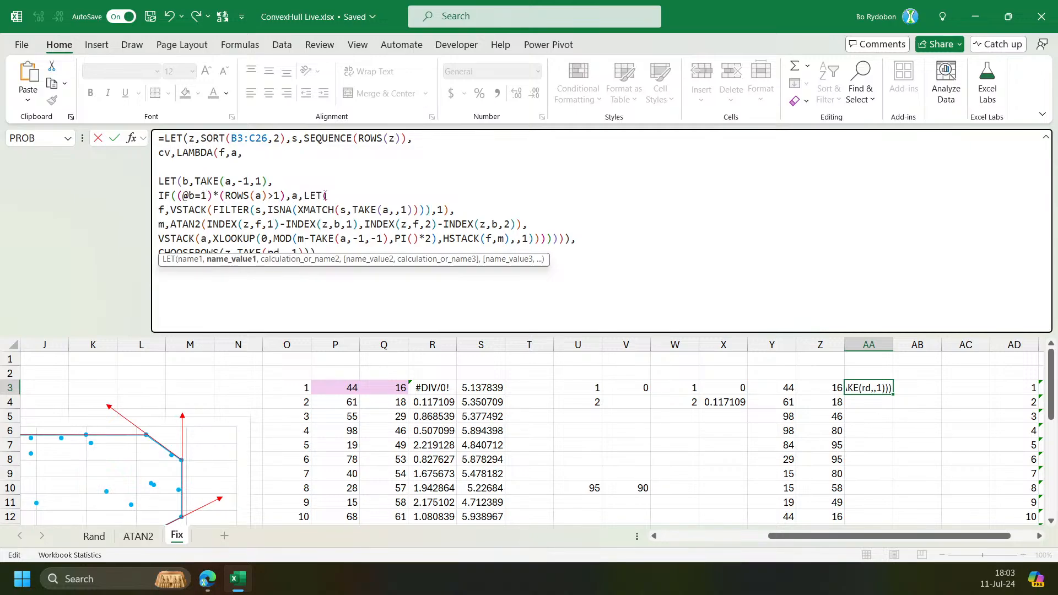
pyautogui.click(324, 256)
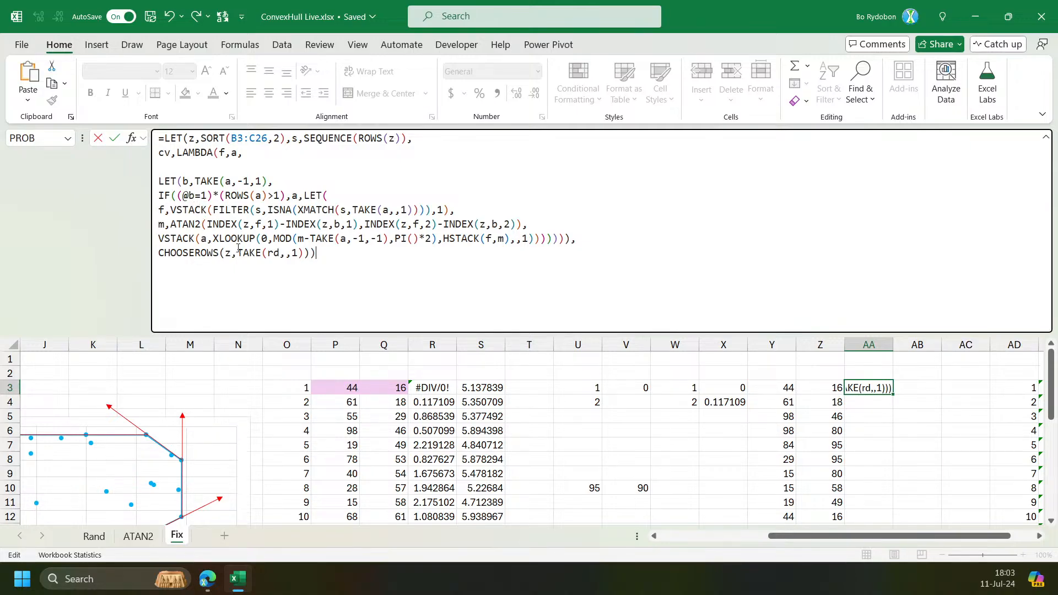
pyautogui.click(292, 242)
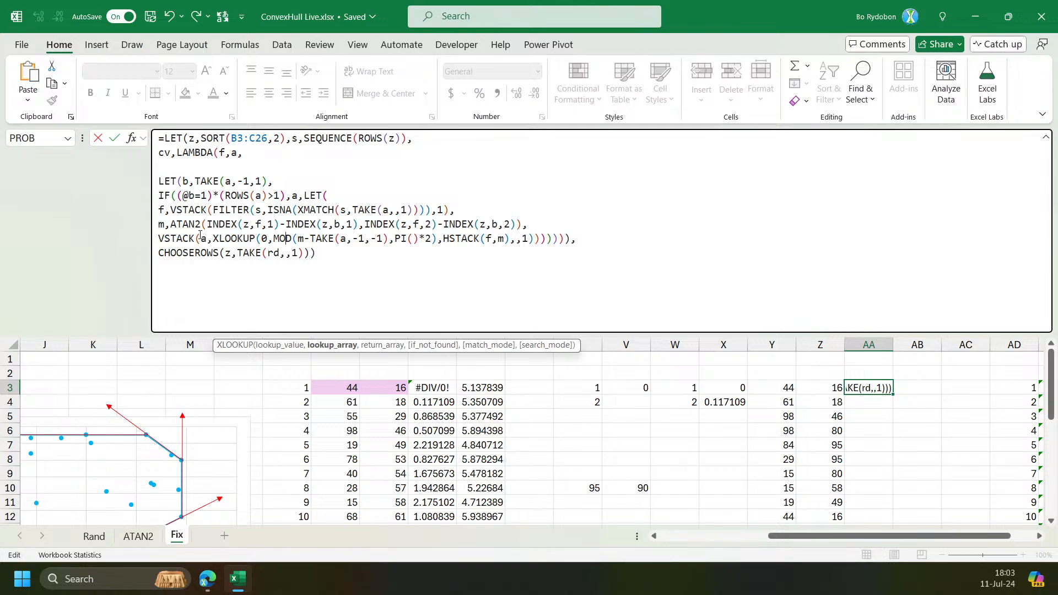
pyautogui.click(468, 240)
pyautogui.click(238, 240)
pyautogui.click(238, 346)
pyautogui.hotkey('ctrl', 'c')
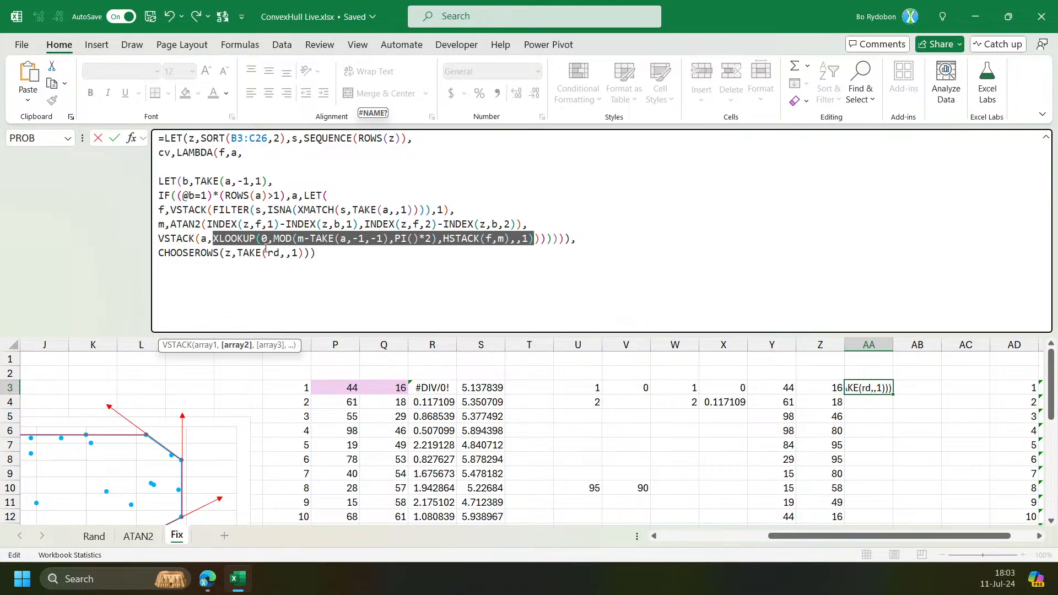
pyautogui.click(534, 224)
pyautogui.hotkey('alt', 'Return')
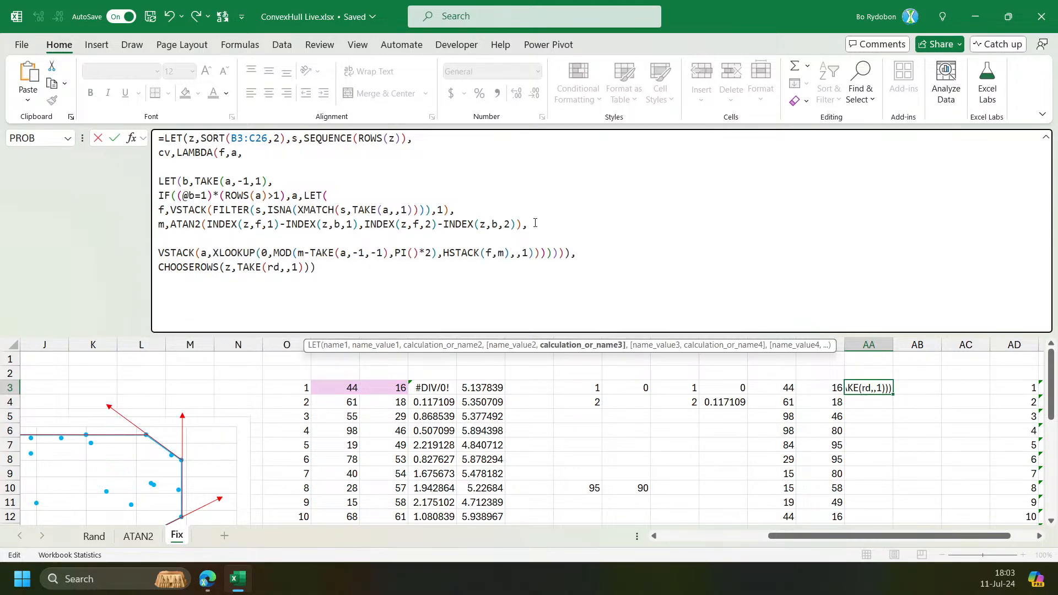
pyautogui.write('x,')
pyautogui.hotkey('ctrl', 'v')
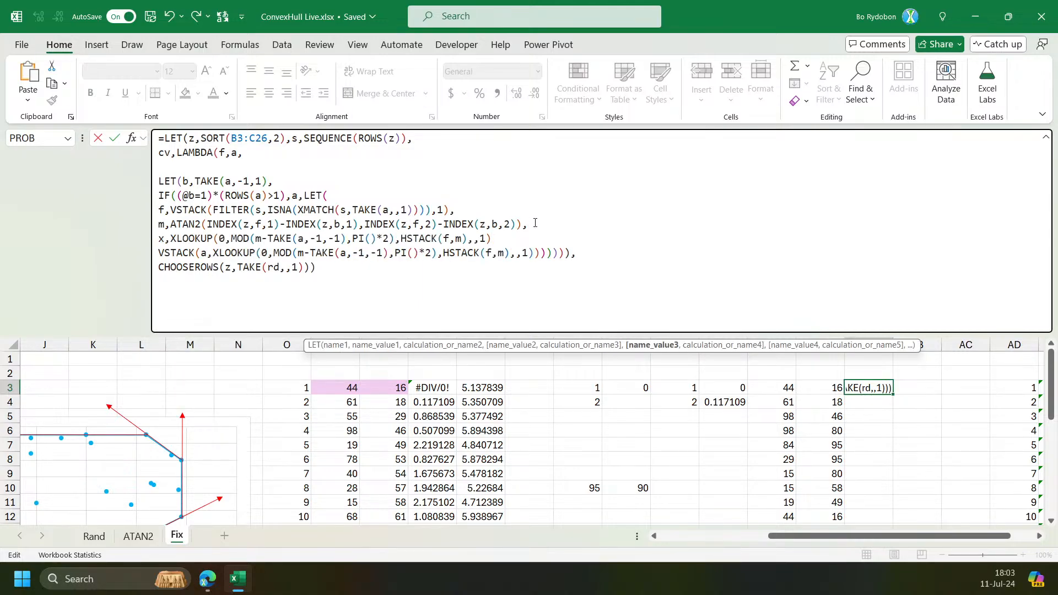
pyautogui.write(',')
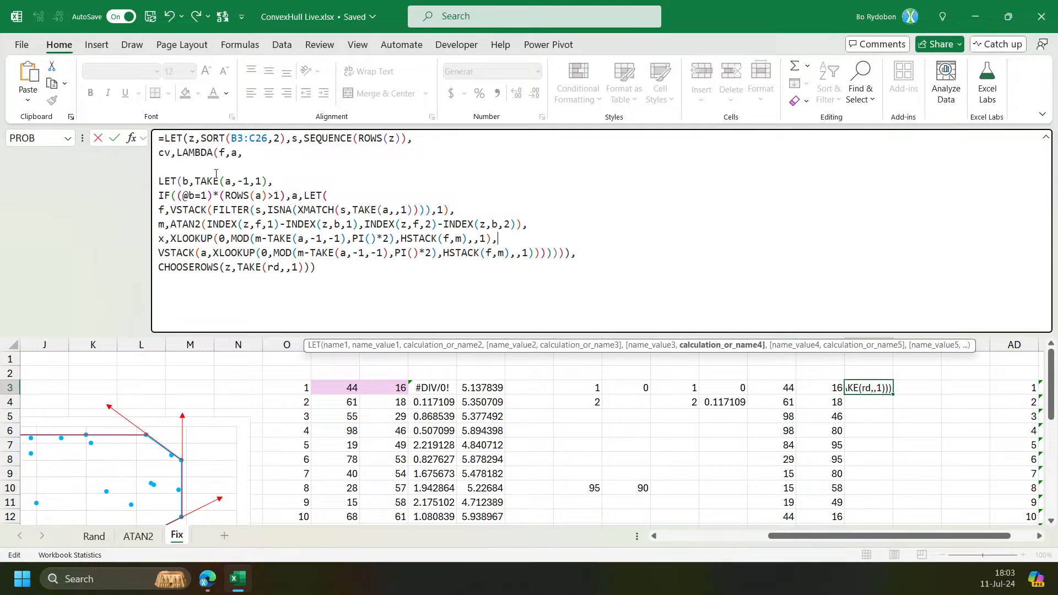
# Prefix the VSTACK line with IF(@x=1,a, on the line after x's definition.
pyautogui.hotkey('alt', 'Return')
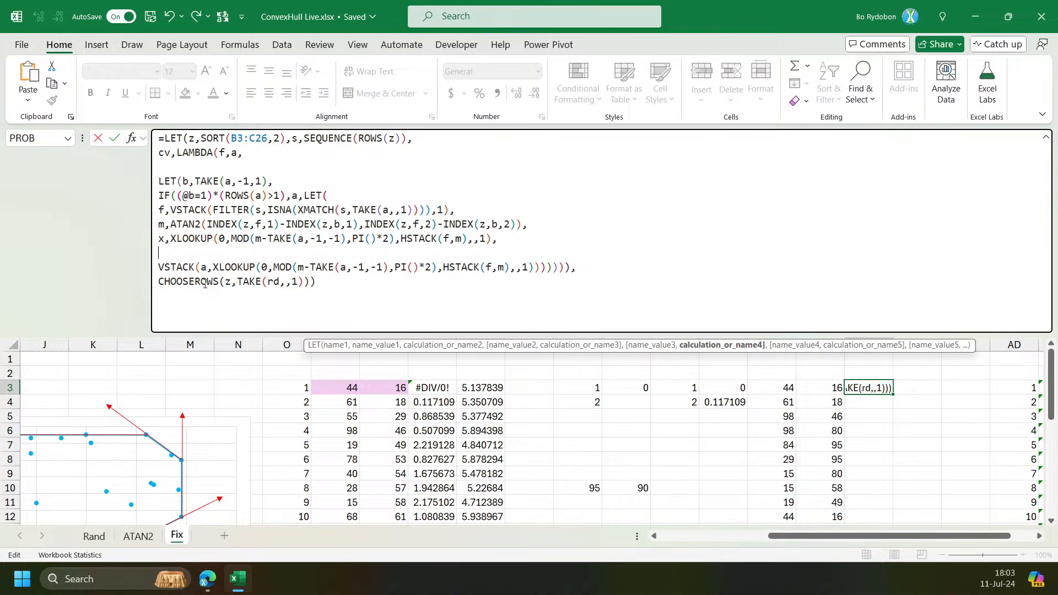
pyautogui.write('if')
pyautogui.press('Tab')
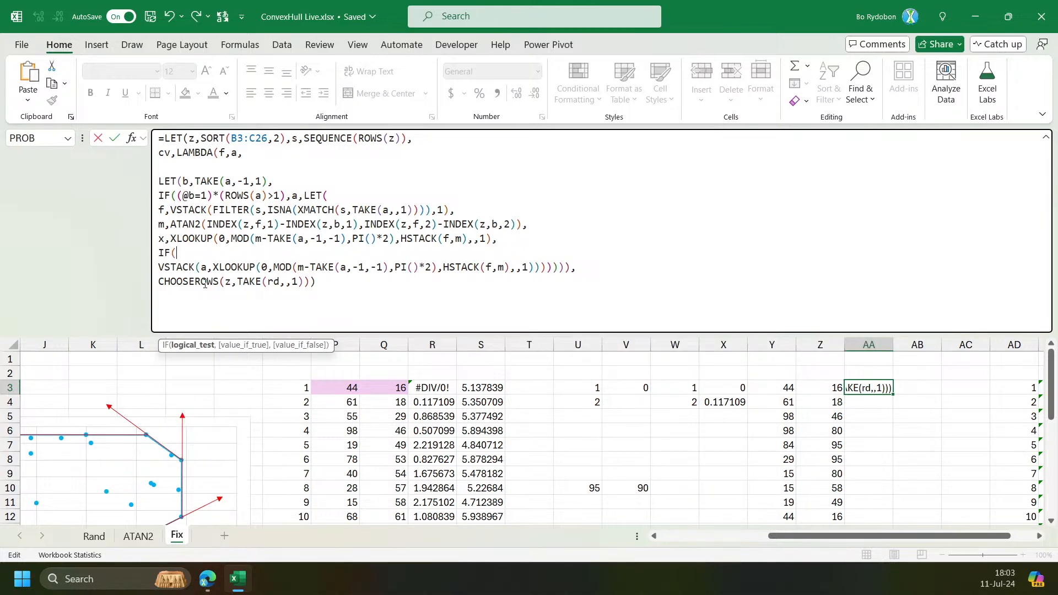
pyautogui.write('@x')
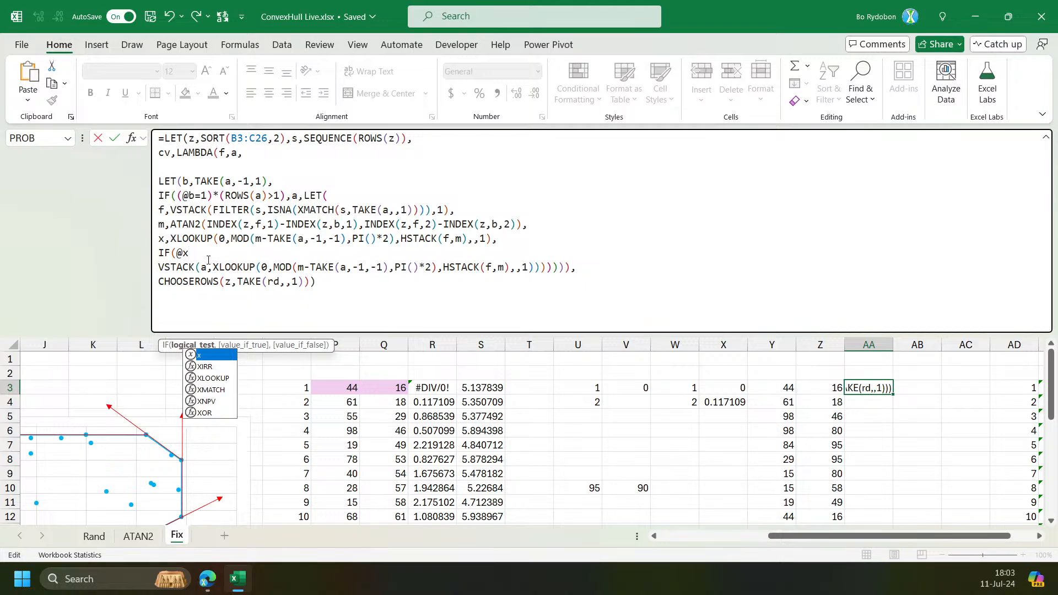
pyautogui.write('=1,')
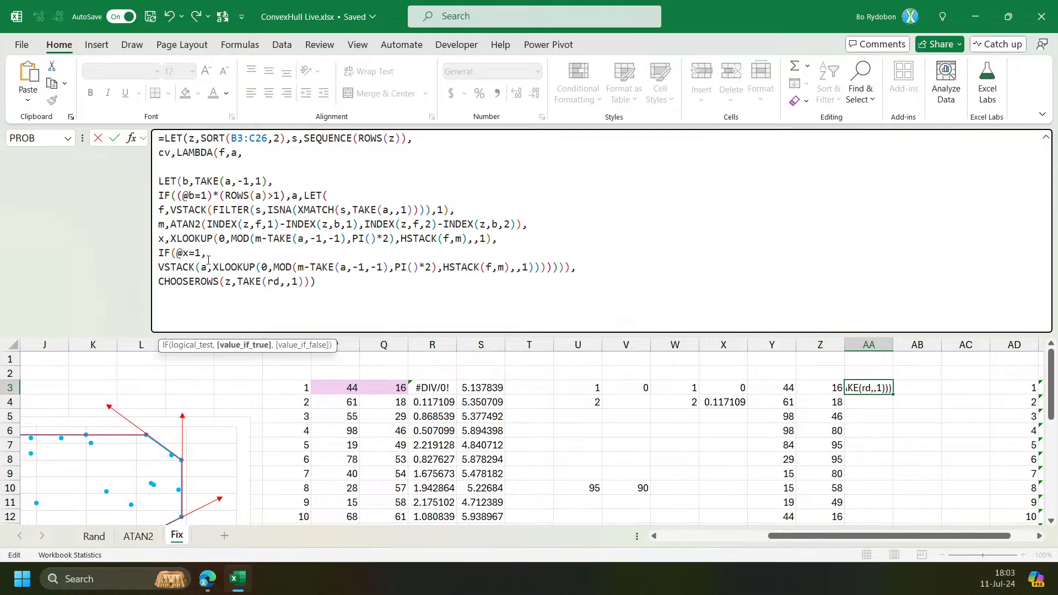
pyautogui.write('a')
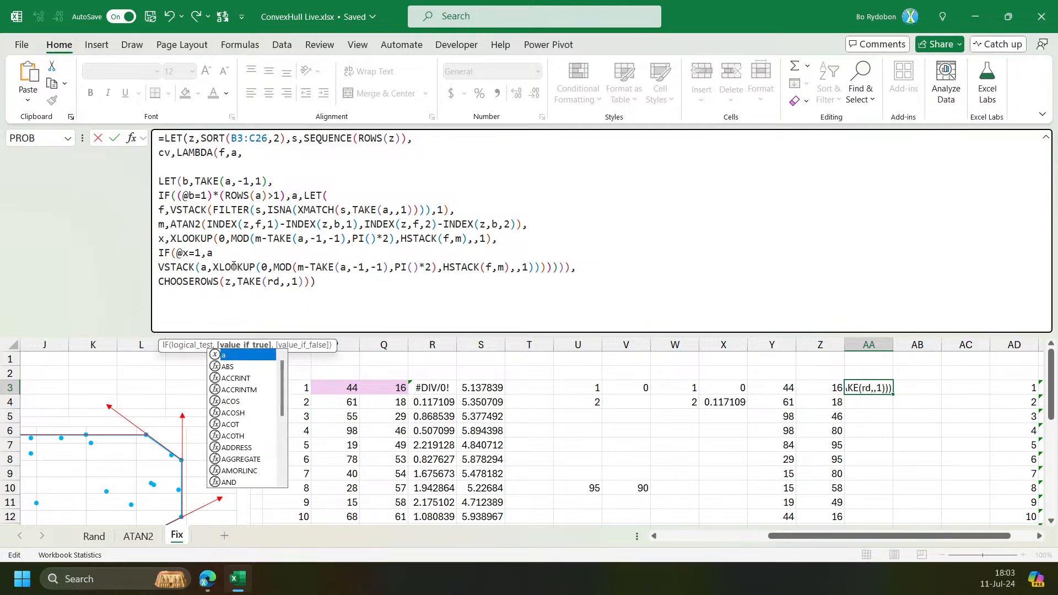
pyautogui.write(',')
pyautogui.press('Delete')
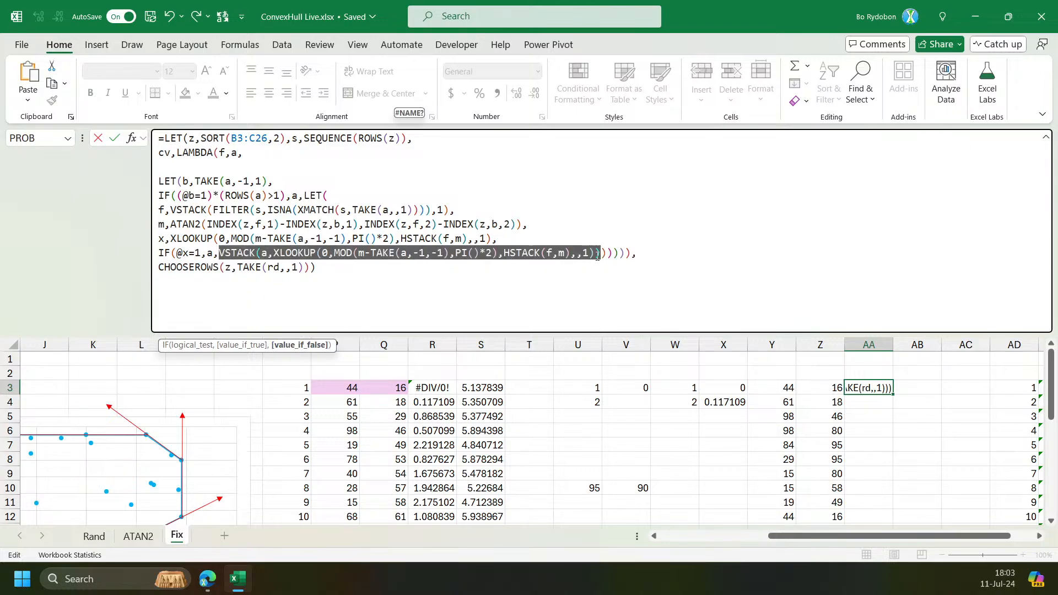
pyautogui.press('Right')
# Remove the IF((@b=1)*(ROWS(a)>1),a,LET( condition line from the formula.
pyautogui.click(283, 195)
pyautogui.moveTo(283, 195); pyautogui.dragTo(158, 196)
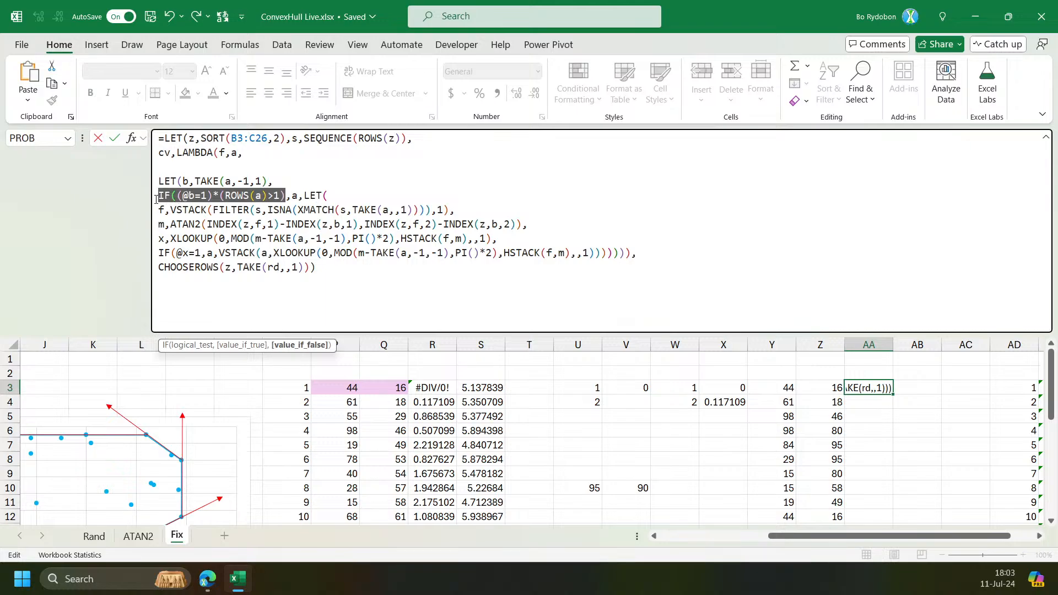
pyautogui.press('Delete')
pyautogui.press('Delete')
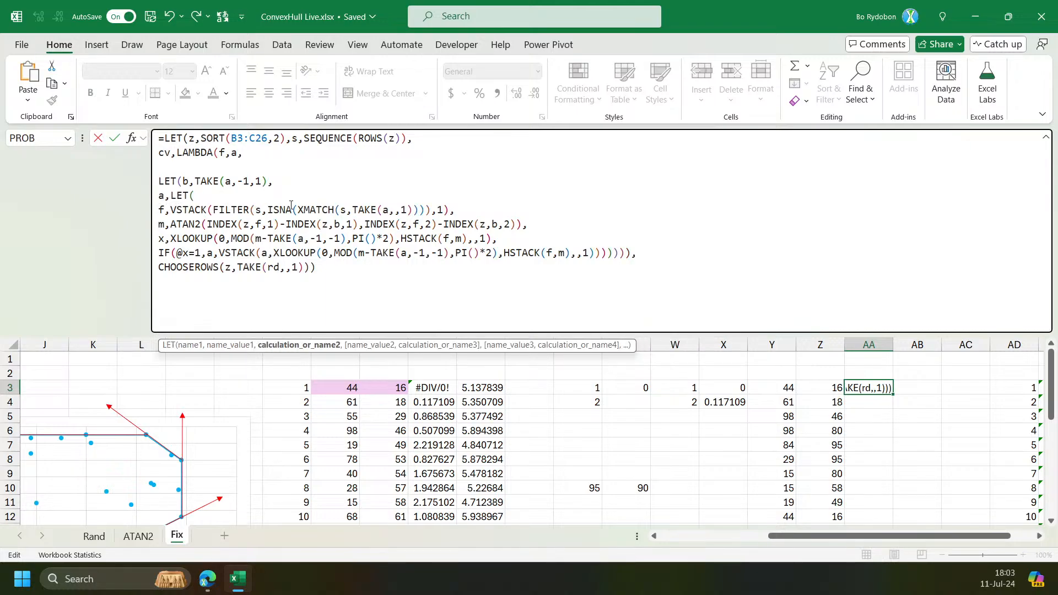
pyautogui.keyDown('shift'); pyautogui.click(193, 196); pyautogui.keyUp('shift')
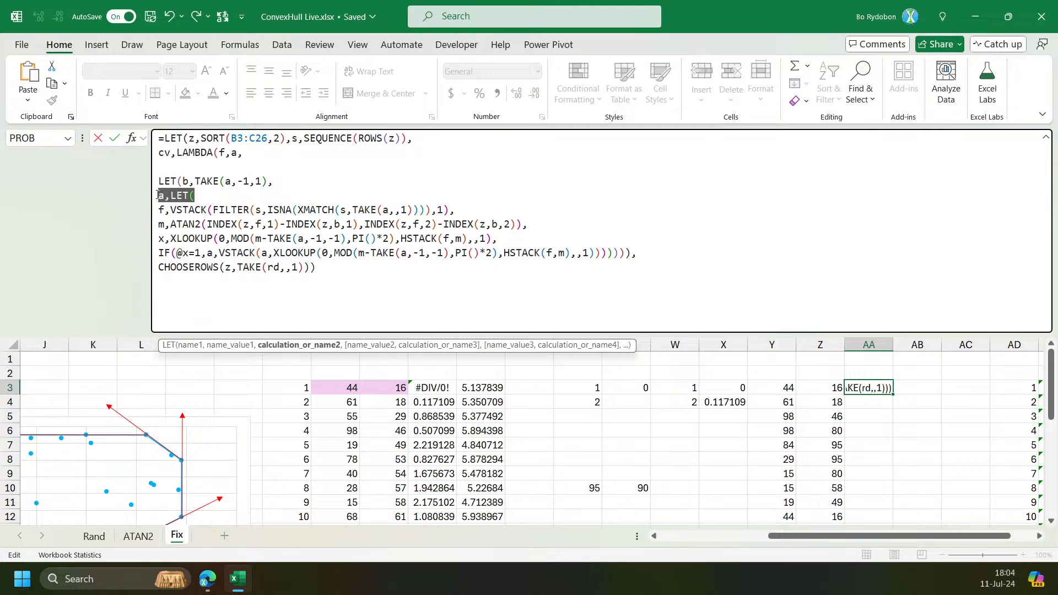
pyautogui.press('Delete')
pyautogui.press('Delete')
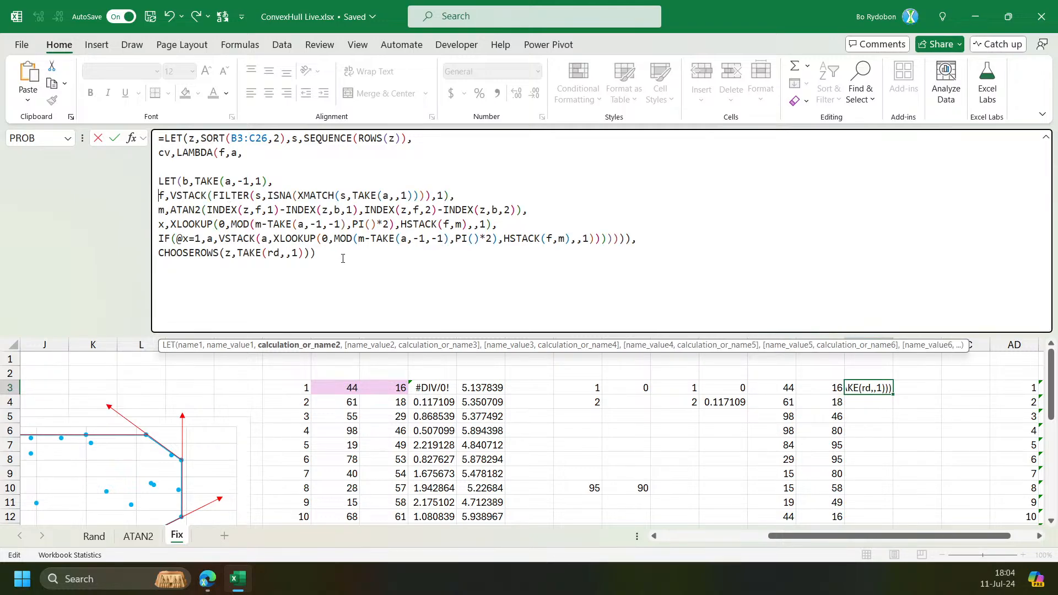
# Add a closing parenthesis at the formula's end and remove the blank line below cv's LAMBDA header.
pyautogui.click(343, 258)
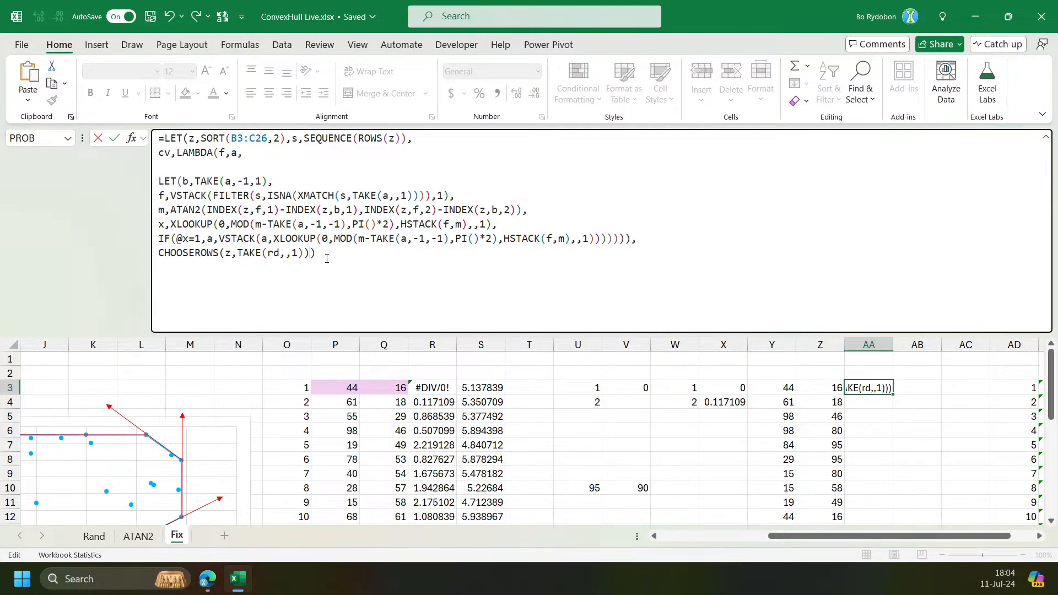
pyautogui.write(')')
pyautogui.press('Right')
pyautogui.click(622, 238)
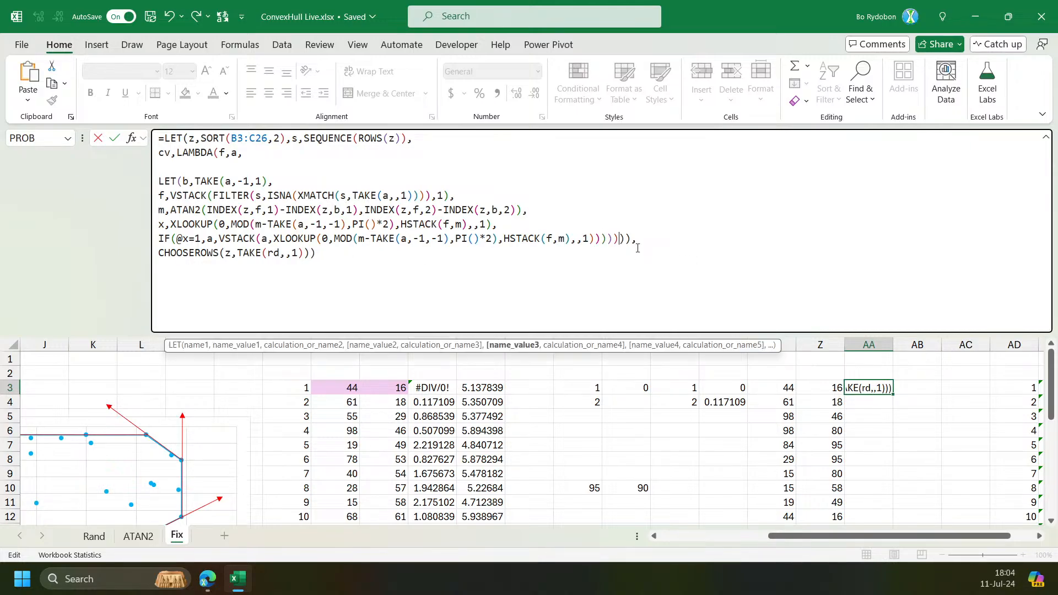
pyautogui.click(210, 167)
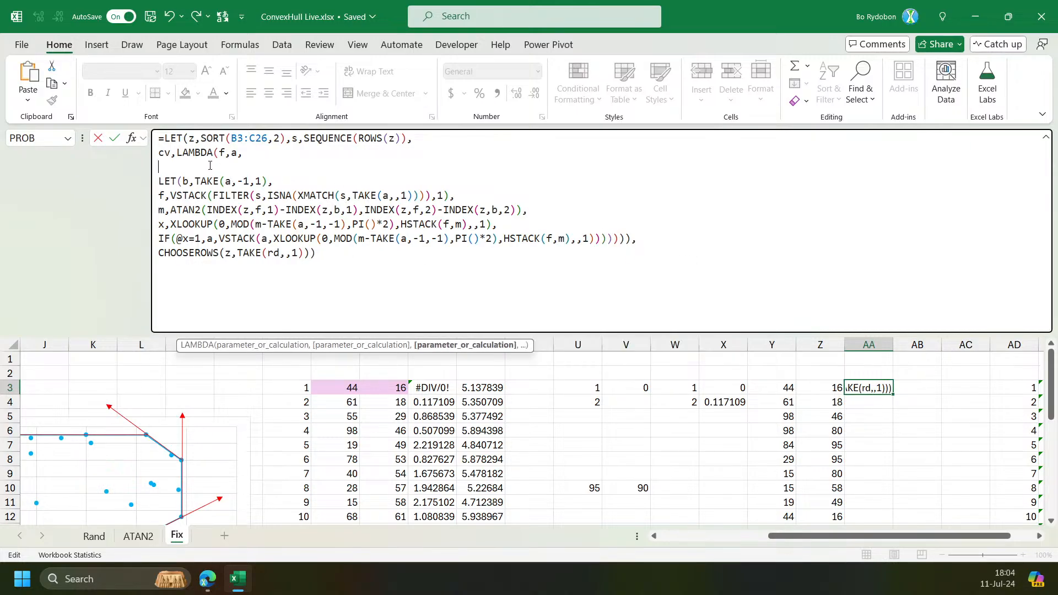
pyautogui.press('BackSpace')
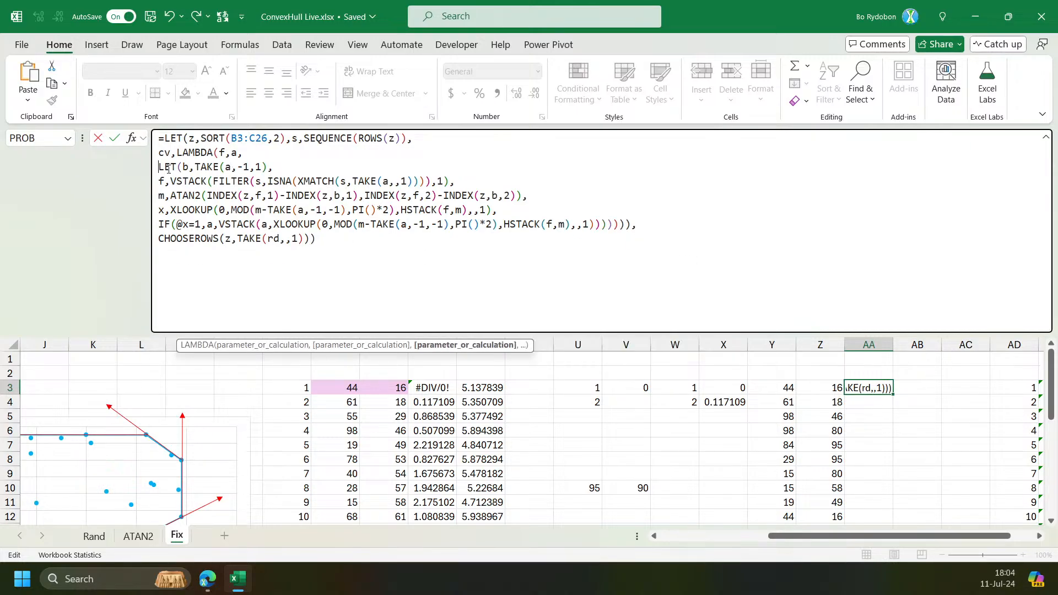
# Replace the final CHOOSEROWS line of the formula with a new line starting with cv.
pyautogui.click(449, 345)
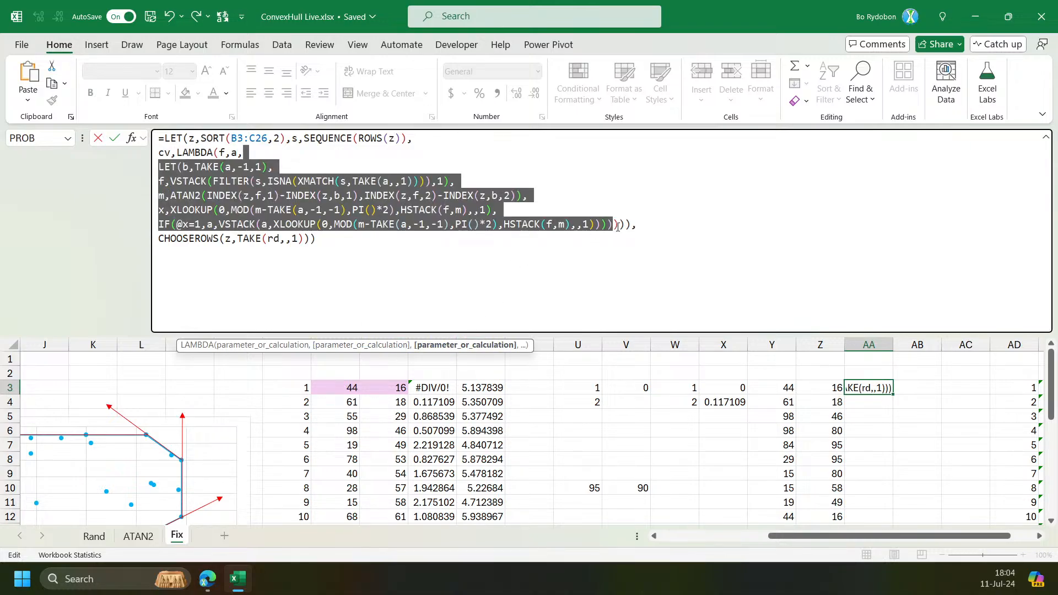
pyautogui.click(618, 227)
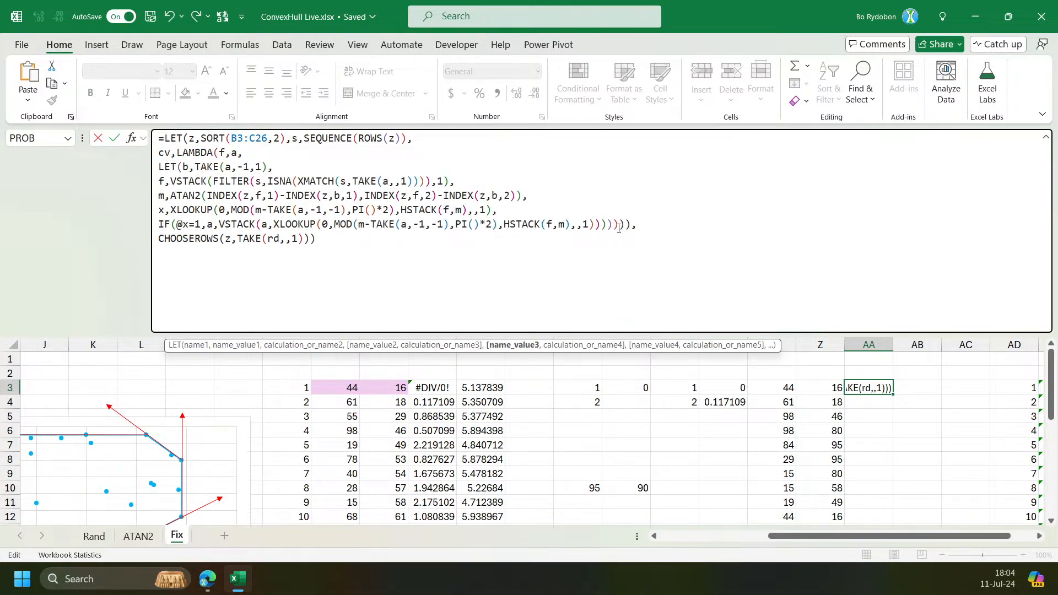
pyautogui.hotkey('alt', 'Return')
pyautogui.hotkey('alt', 'Return')
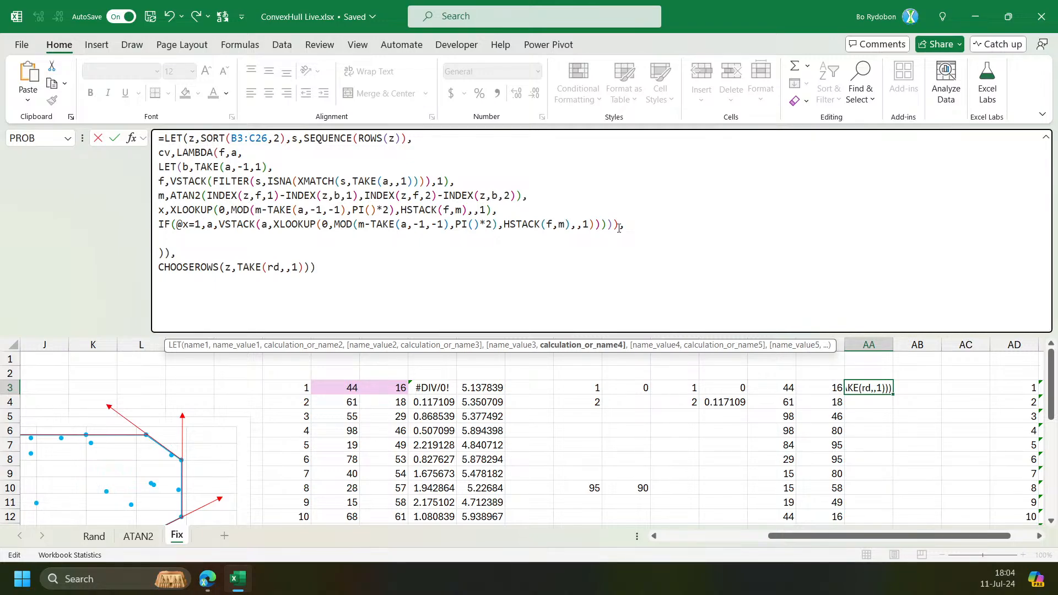
pyautogui.write('cv')
pyautogui.moveTo(369, 274); pyautogui.dragTo(134, 257)
pyautogui.press('BackSpace')
pyautogui.press('BackSpace')
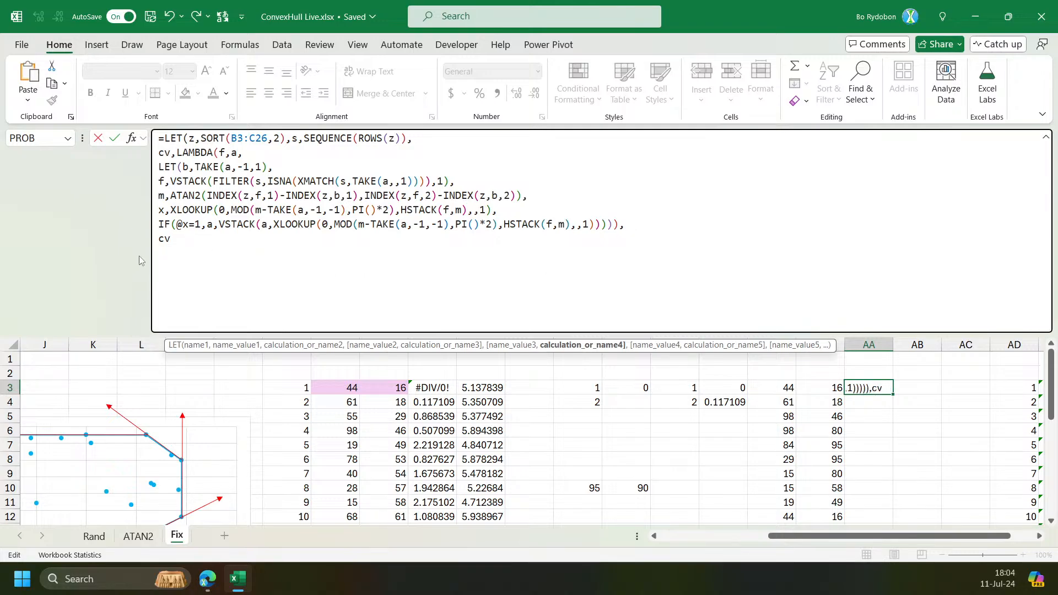
# Complete the final line as cv(cv,{1,0})) and enter the formula.
pyautogui.write('(cv,{1,0}))')
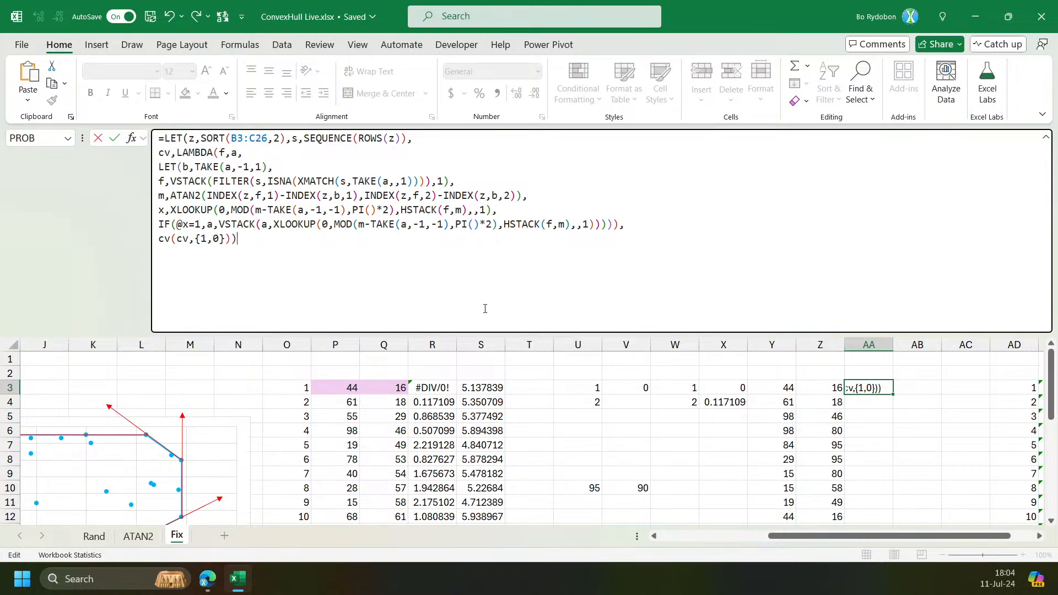
pyautogui.hotkey('ctrl', 'Return')
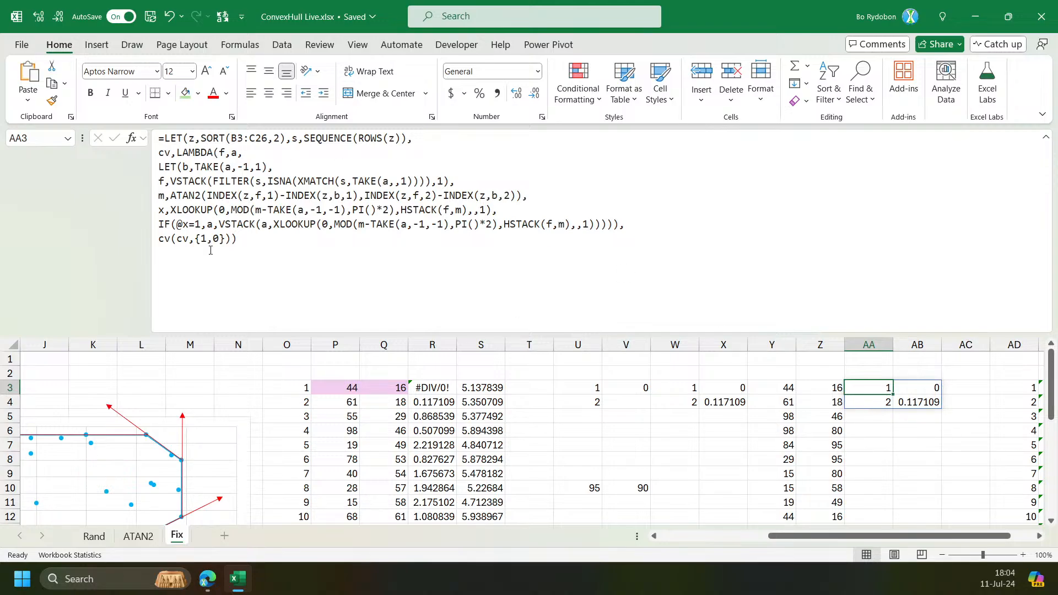
# Wrap the VSTACK false branch of the IF in a recursive call f(f, … ) with an extra closing parenthesis, and enter the formula.
pyautogui.click(219, 224)
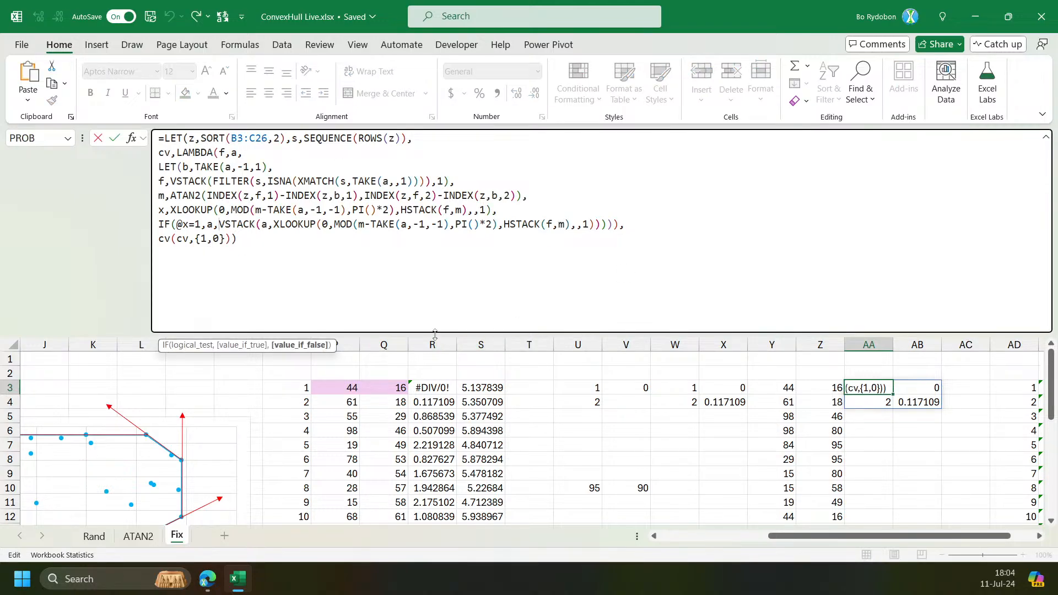
pyautogui.moveTo(434, 334); pyautogui.dragTo(434, 392)
pyautogui.click(301, 403)
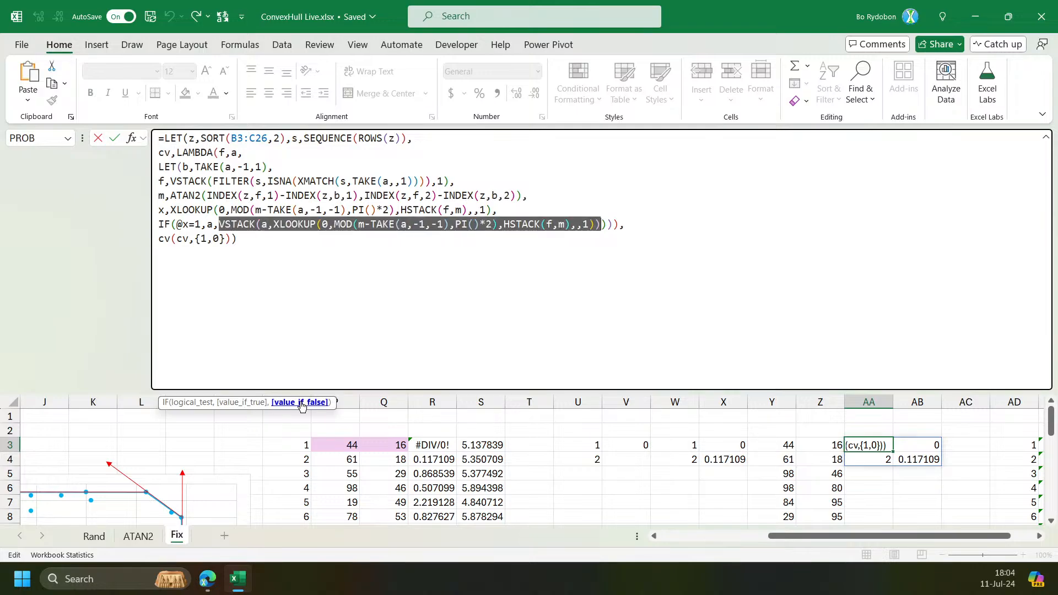
pyautogui.click(220, 224)
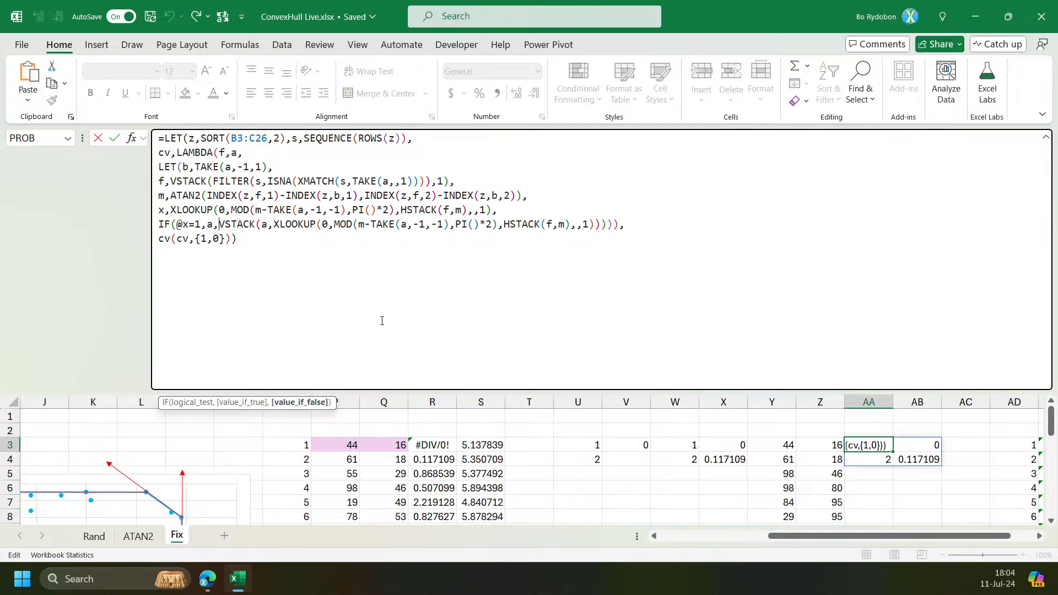
pyautogui.write('f')
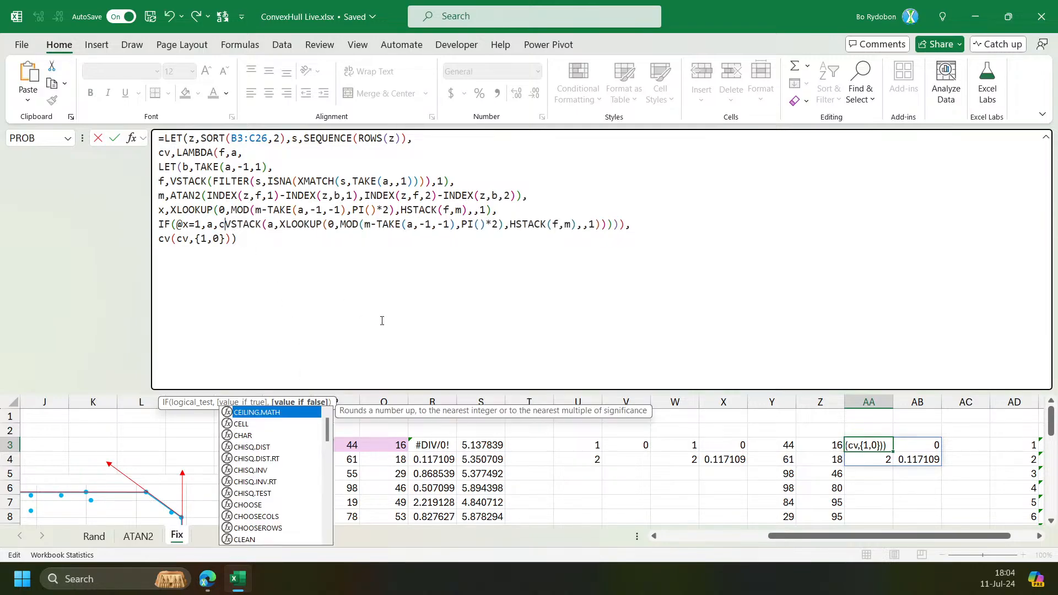
pyautogui.write('(f,')
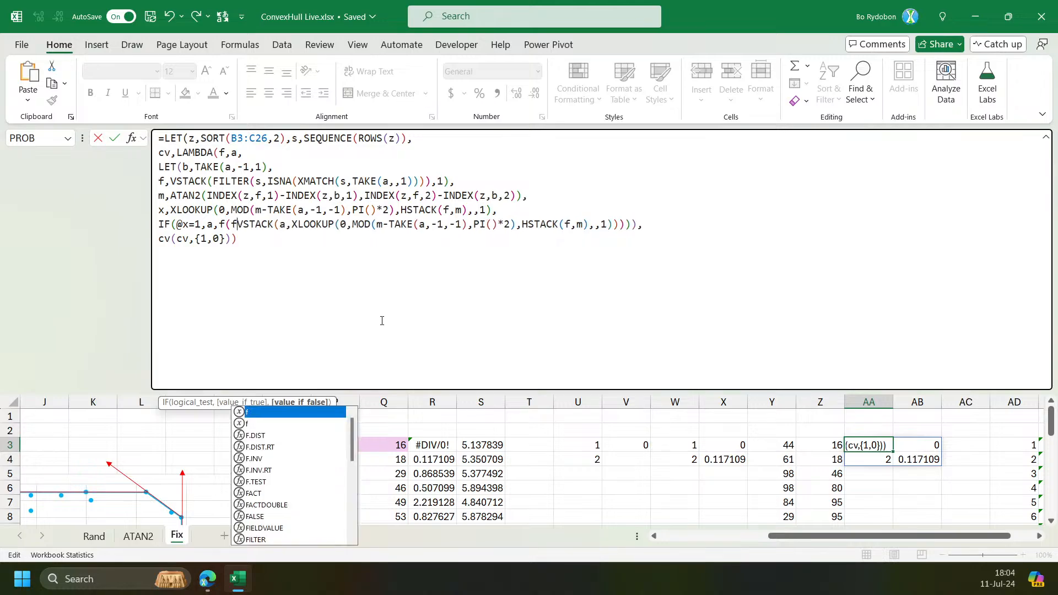
pyautogui.doubleClick(226, 157)
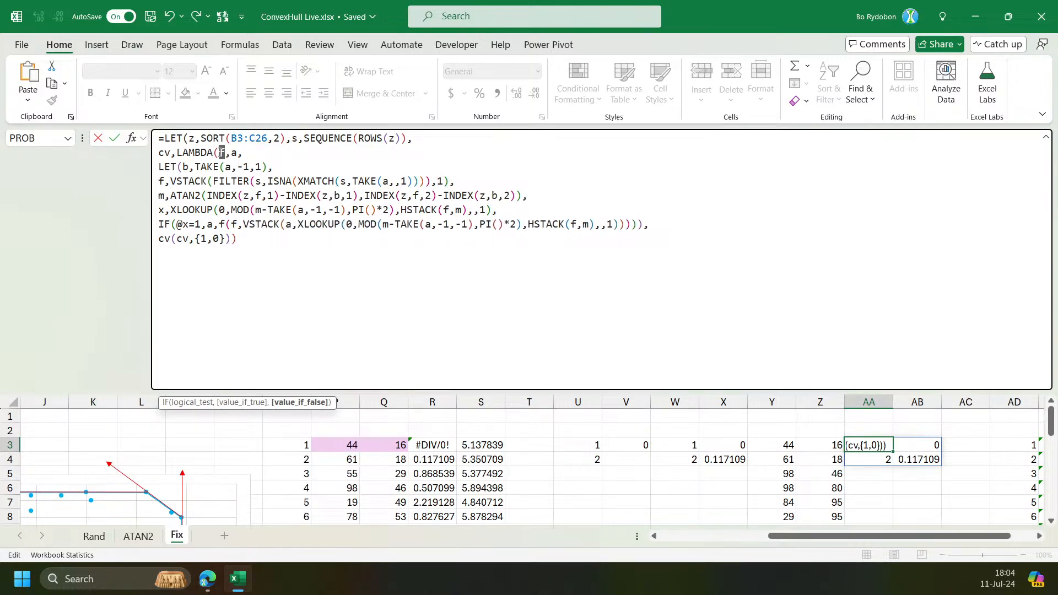
pyautogui.click(234, 227)
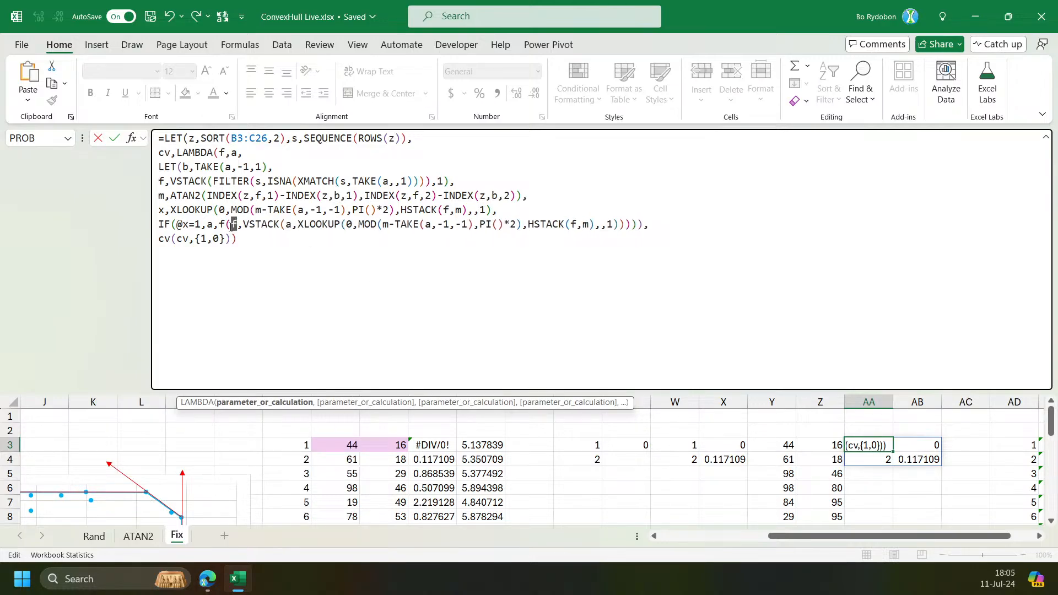
pyautogui.click(645, 225)
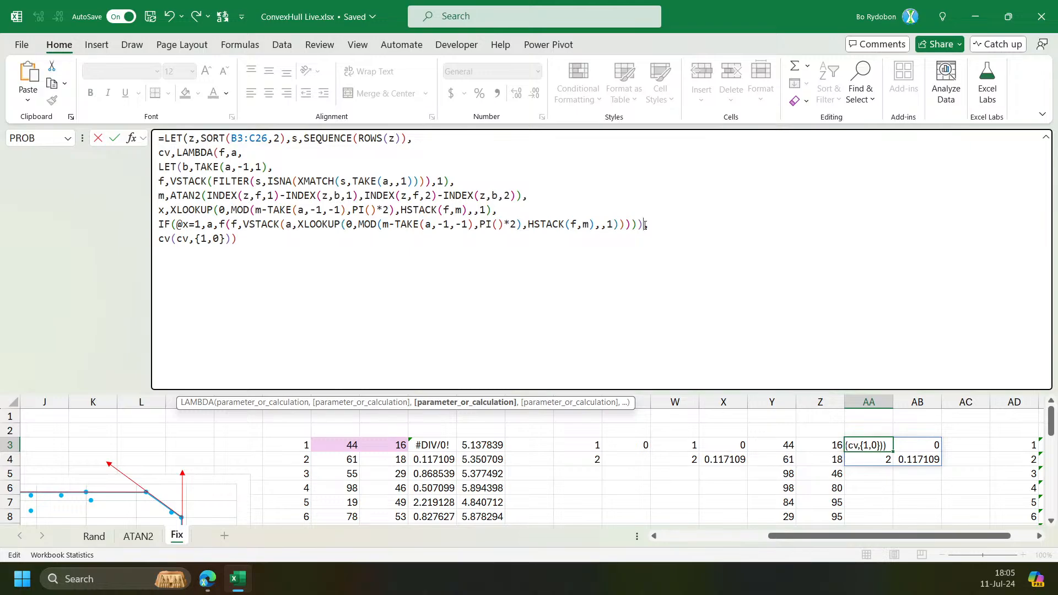
pyautogui.write('),')
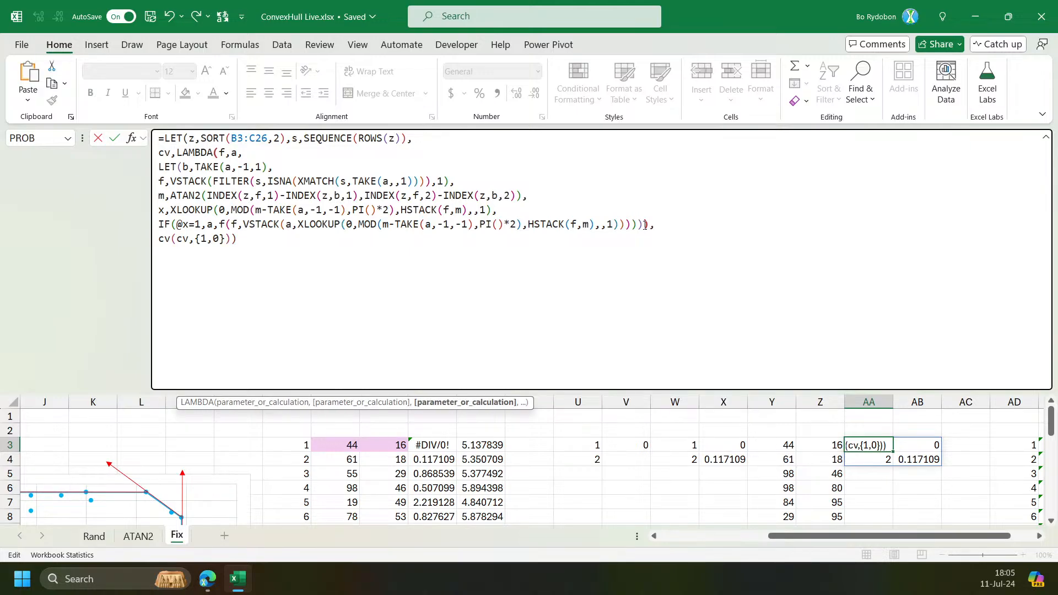
pyautogui.press('Return')
pyautogui.press('Up')
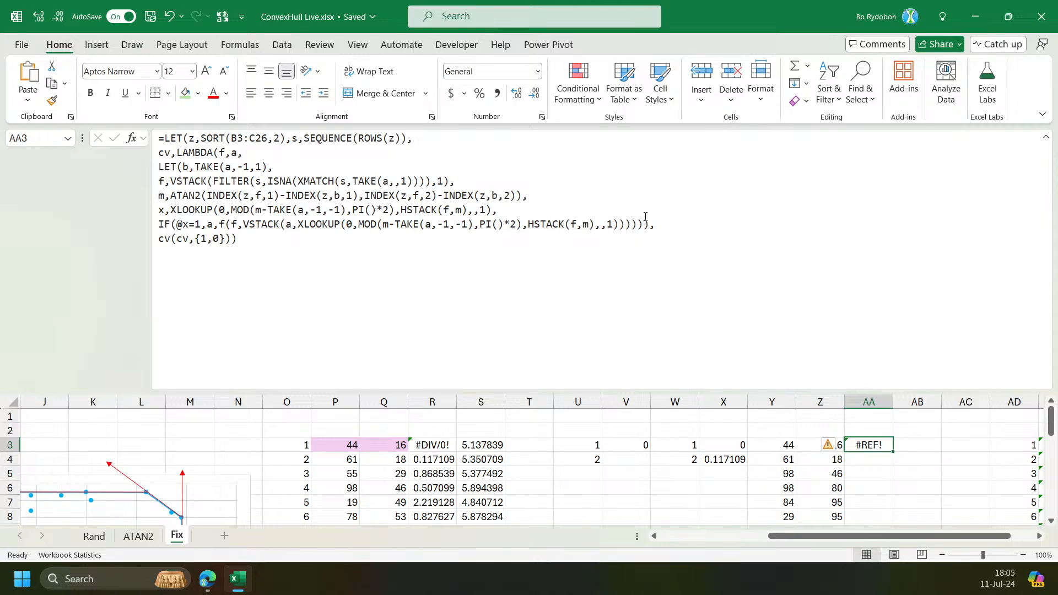
# Rename cv to f in the LET definition and the final call, making it f(f,{1,0}), and enter the formula.
pyautogui.click(223, 153)
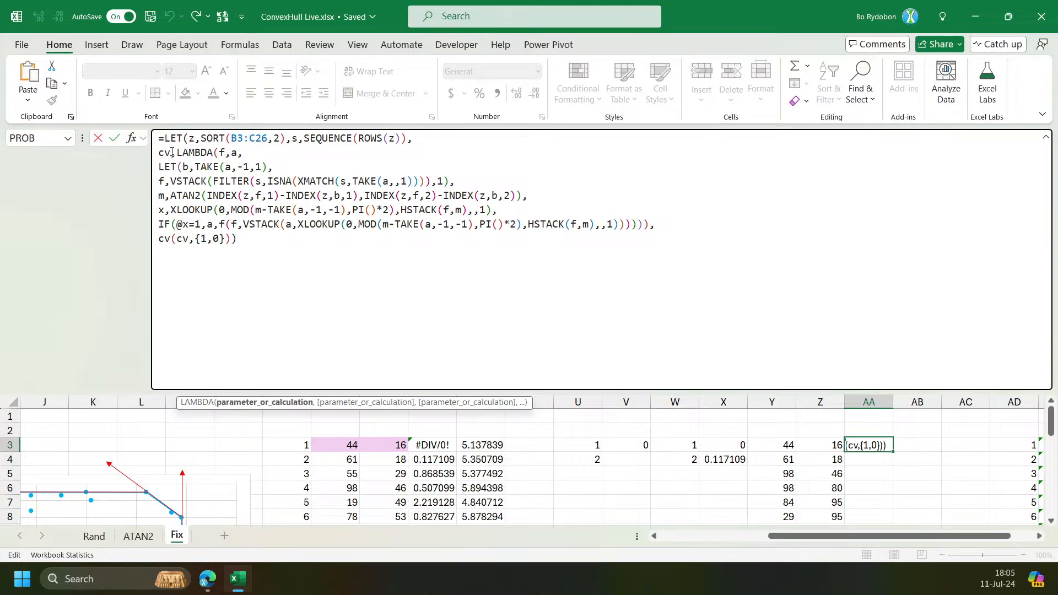
pyautogui.doubleClick(165, 153)
pyautogui.write('f')
pyautogui.click(172, 241)
pyautogui.press('BackSpace')
pyautogui.write('f')
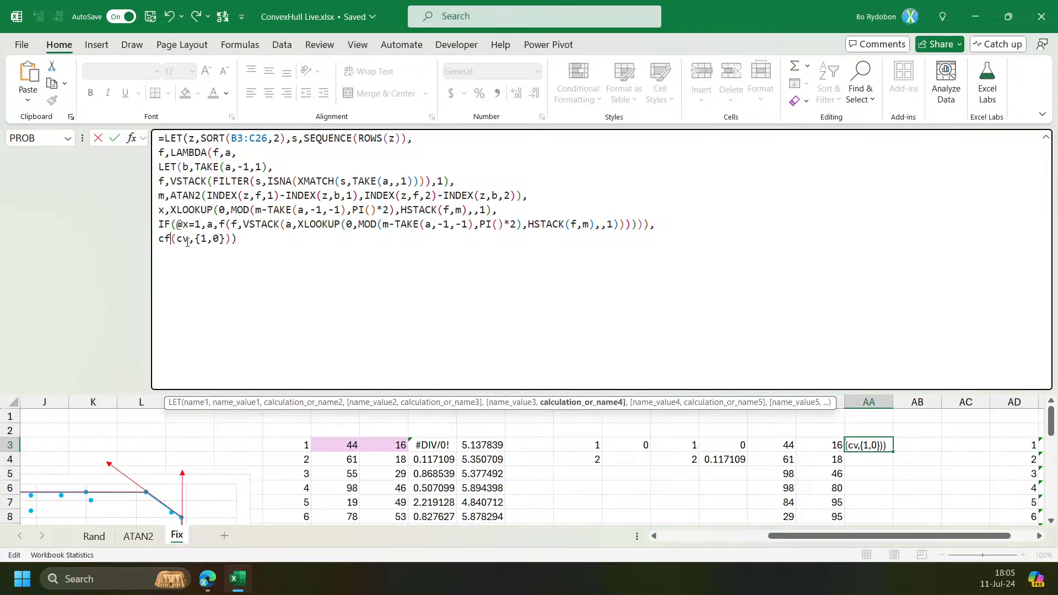
pyautogui.press('BackSpace')
pyautogui.press('BackSpace')
pyautogui.write('f')
pyautogui.doubleClick(176, 240)
pyautogui.write('f')
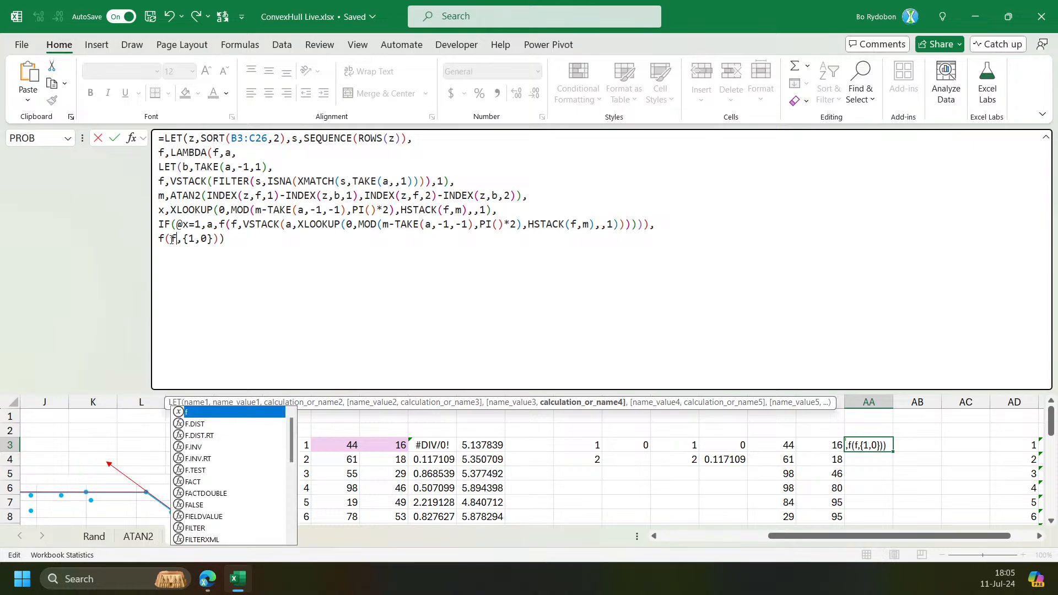
pyautogui.press('Return')
pyautogui.press('Up')
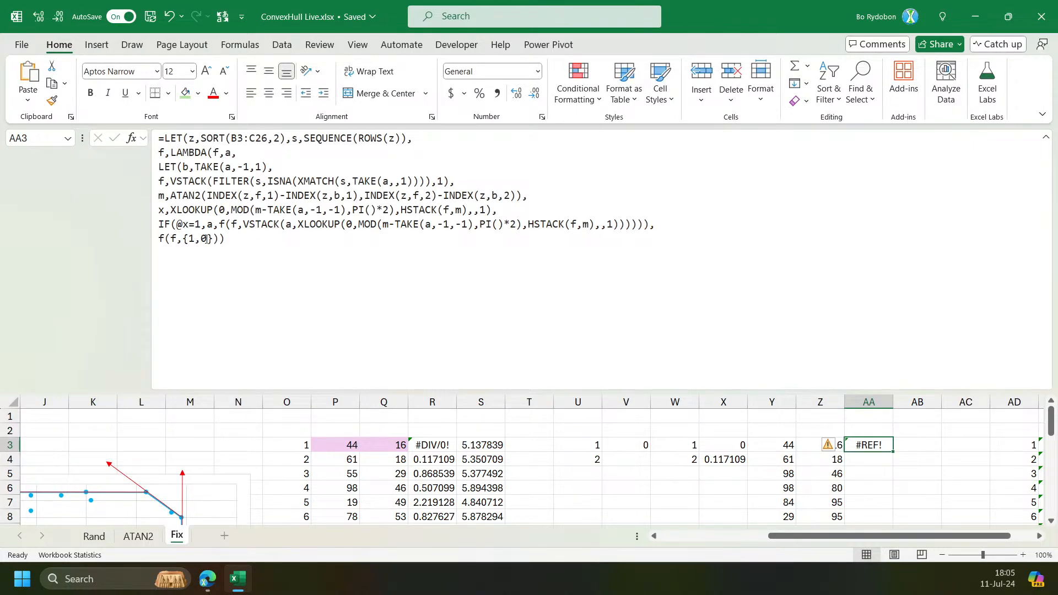
# Remove the f(f, wrapper before VSTACK and its closing parenthesis, then re-enter the formula.
pyautogui.click(197, 224)
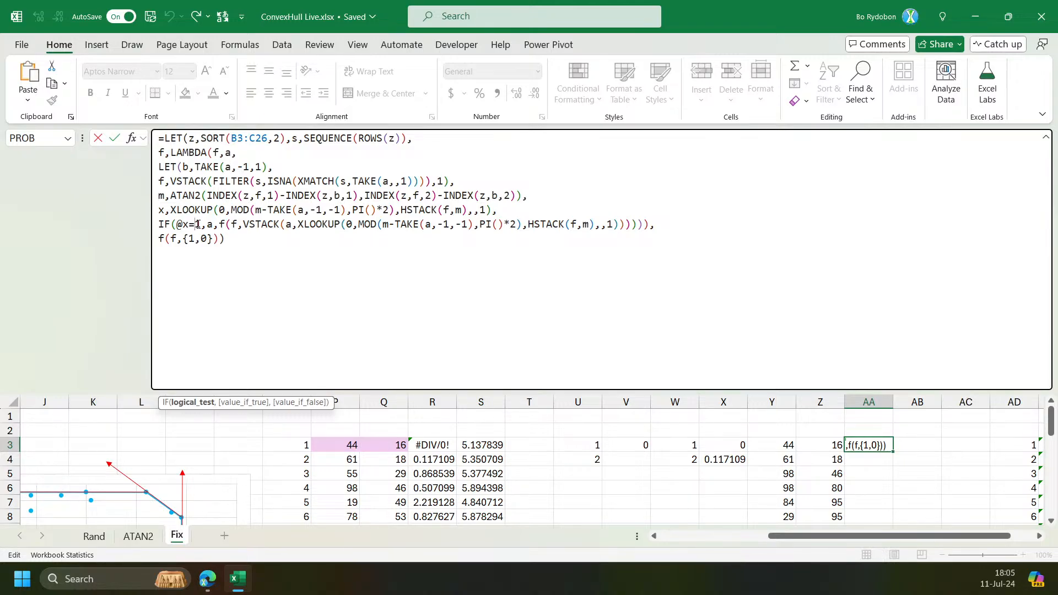
pyautogui.hotkey('ctrl', 'Return')
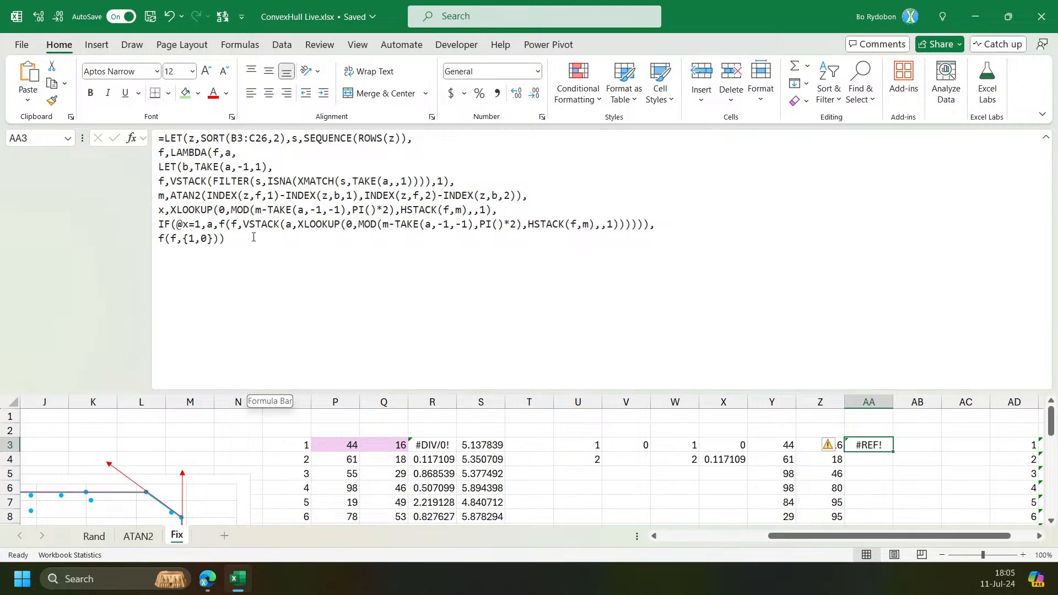
pyautogui.click(180, 225)
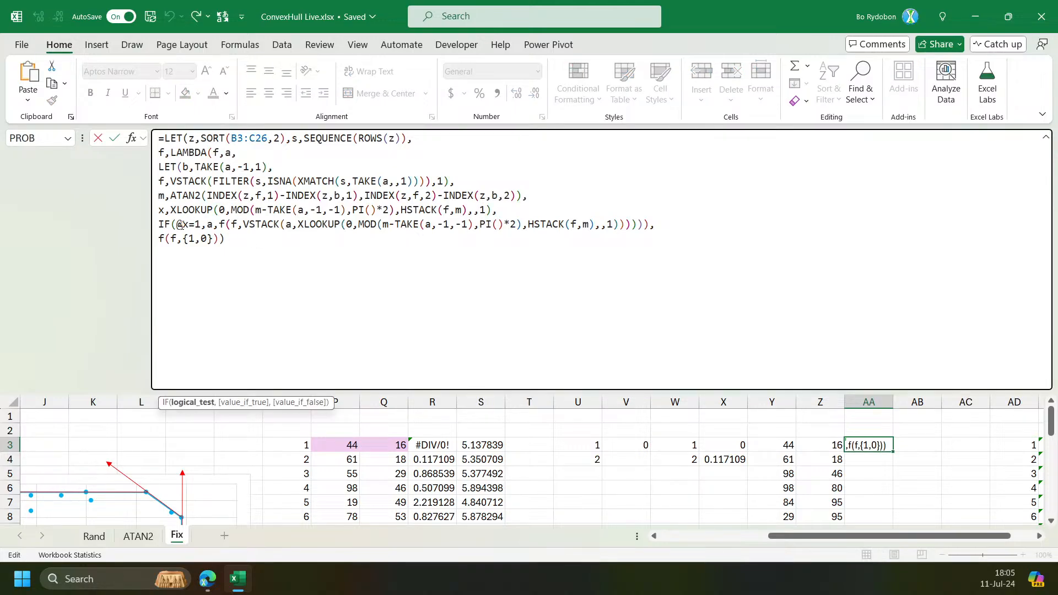
pyautogui.click(645, 403)
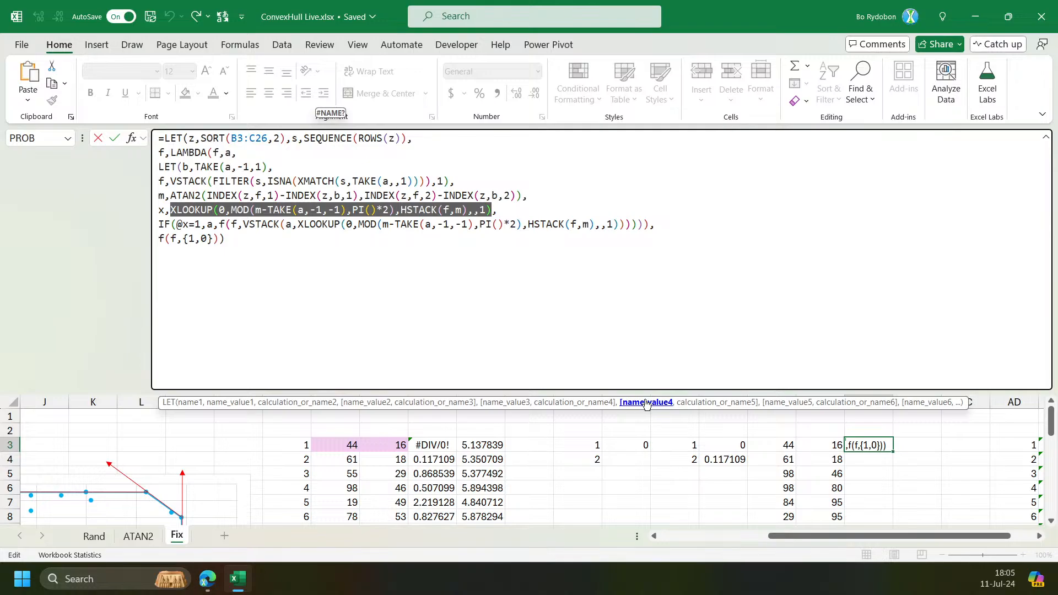
pyautogui.moveTo(219, 225); pyautogui.dragTo(242, 225)
pyautogui.press('Delete')
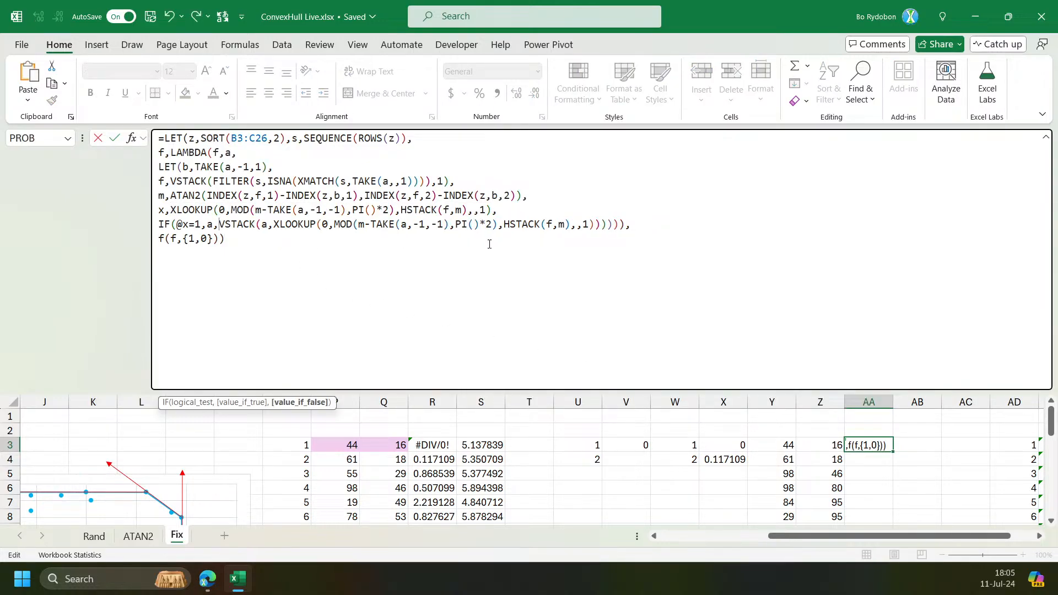
pyautogui.click(610, 224)
pyautogui.press('Delete')
pyautogui.press('Return')
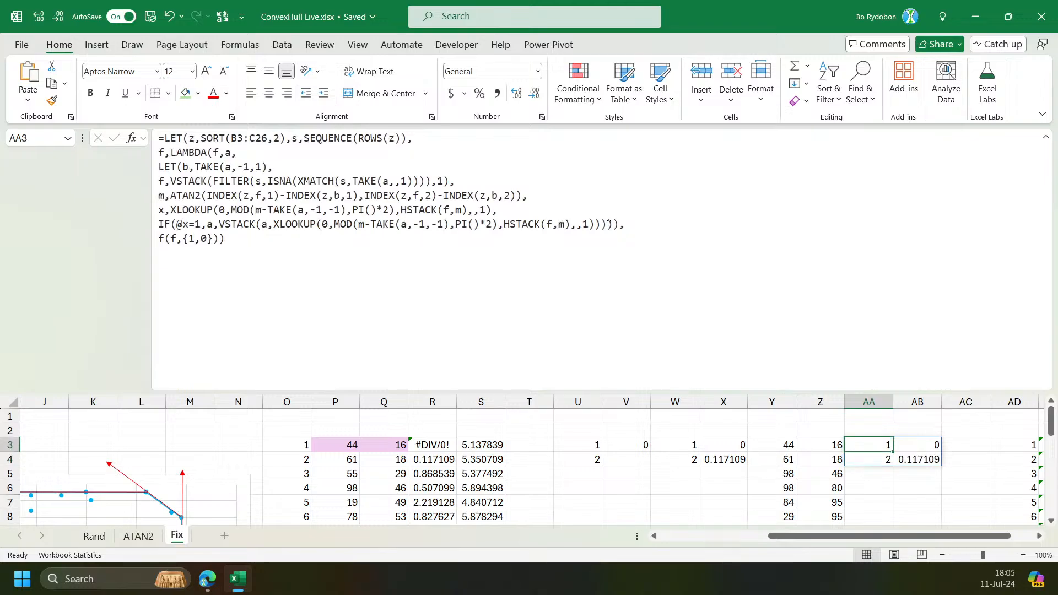
# Wrap the VSTACK false branch of the IF in a recursive f(f, … ) call with a closing parenthesis, and enter the formula.
pyautogui.click(191, 210)
pyautogui.click(646, 408)
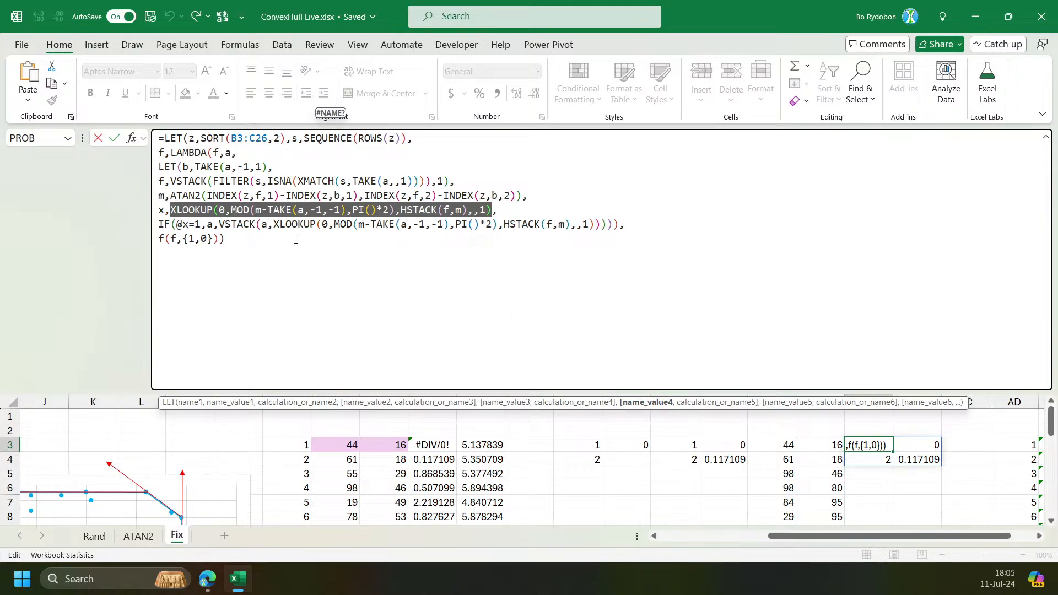
pyautogui.click(220, 225)
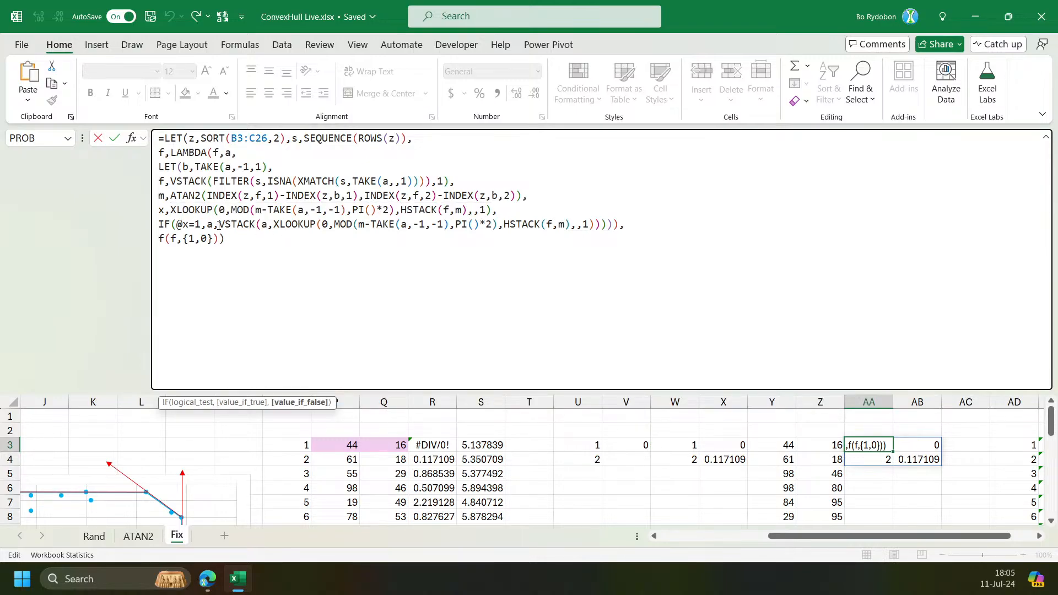
pyautogui.click(192, 403)
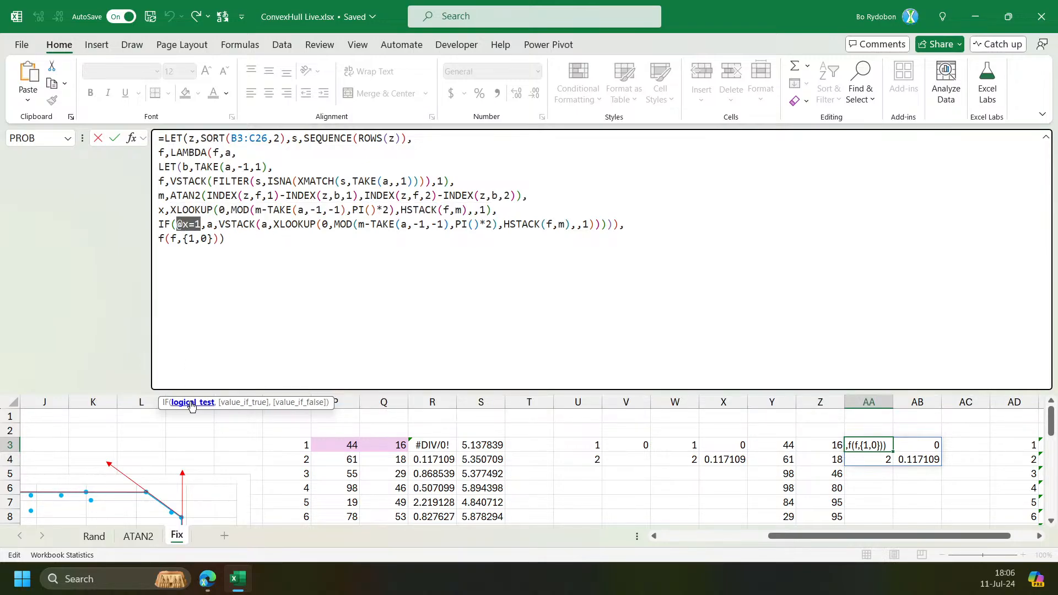
pyautogui.click(238, 403)
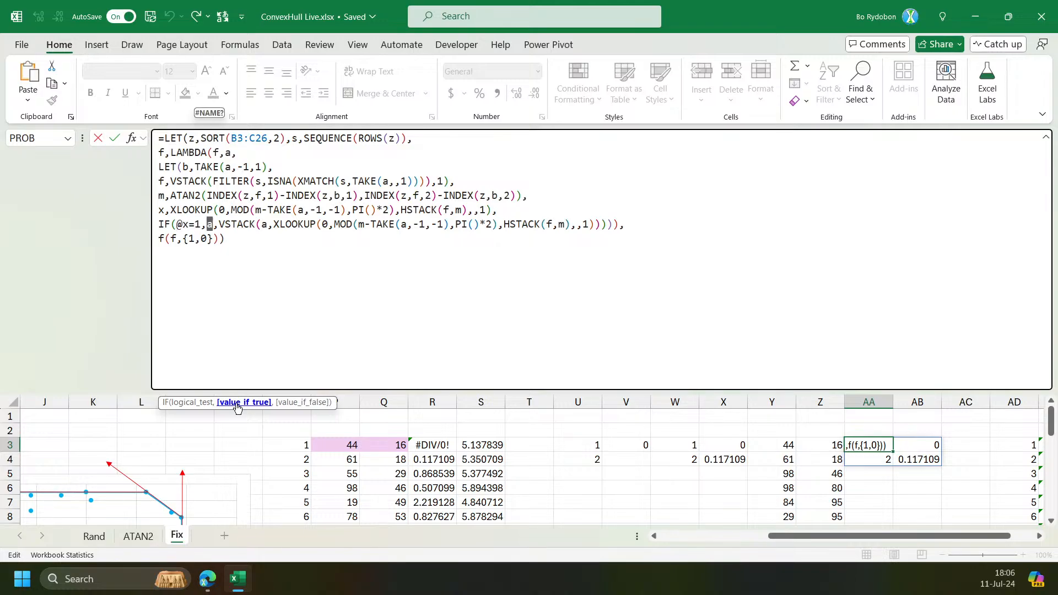
pyautogui.click(322, 404)
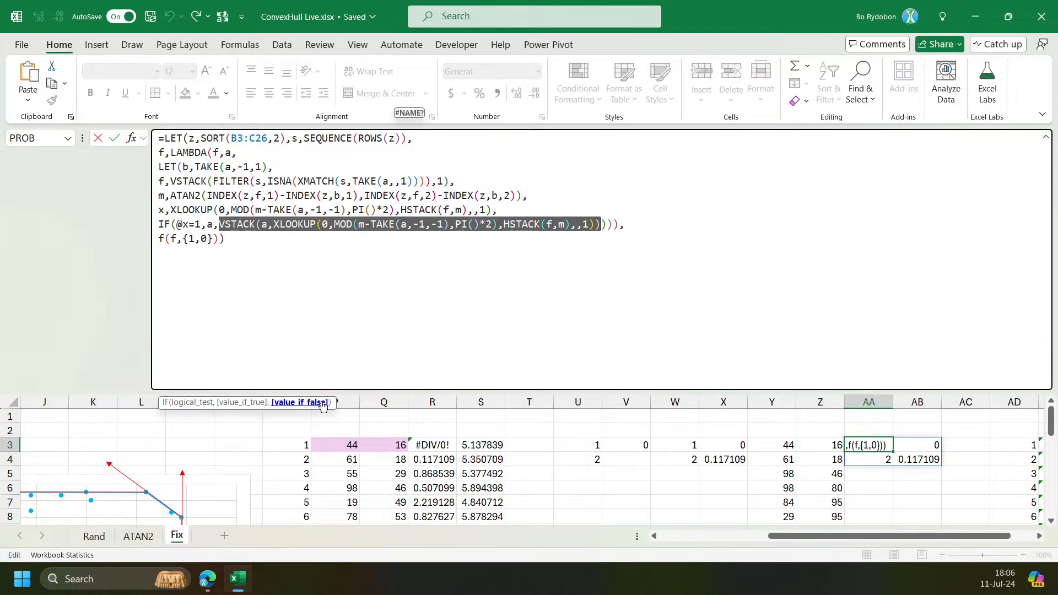
pyautogui.click(221, 226)
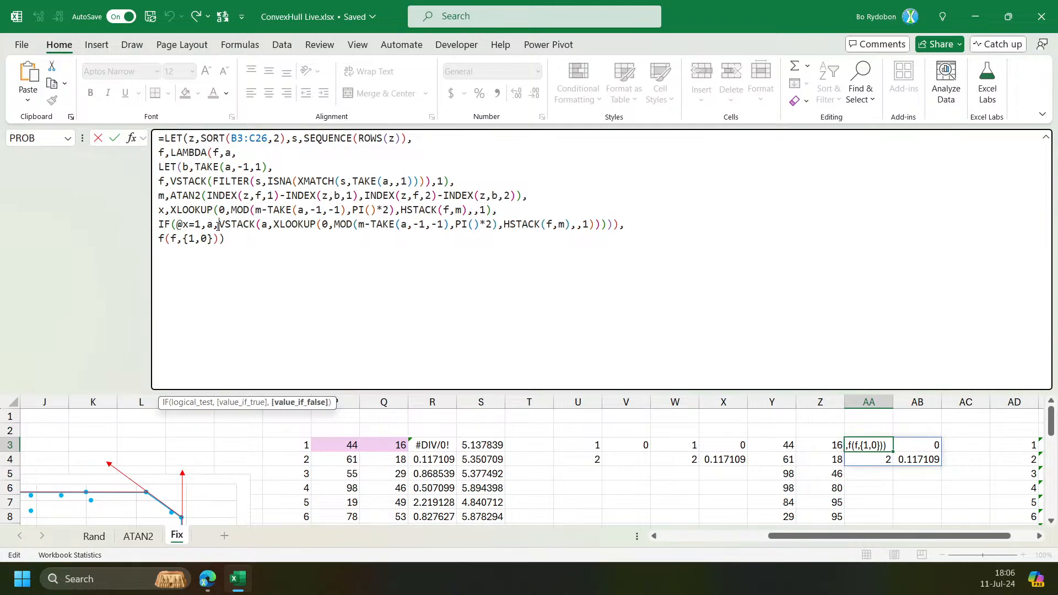
pyautogui.write('f(f,')
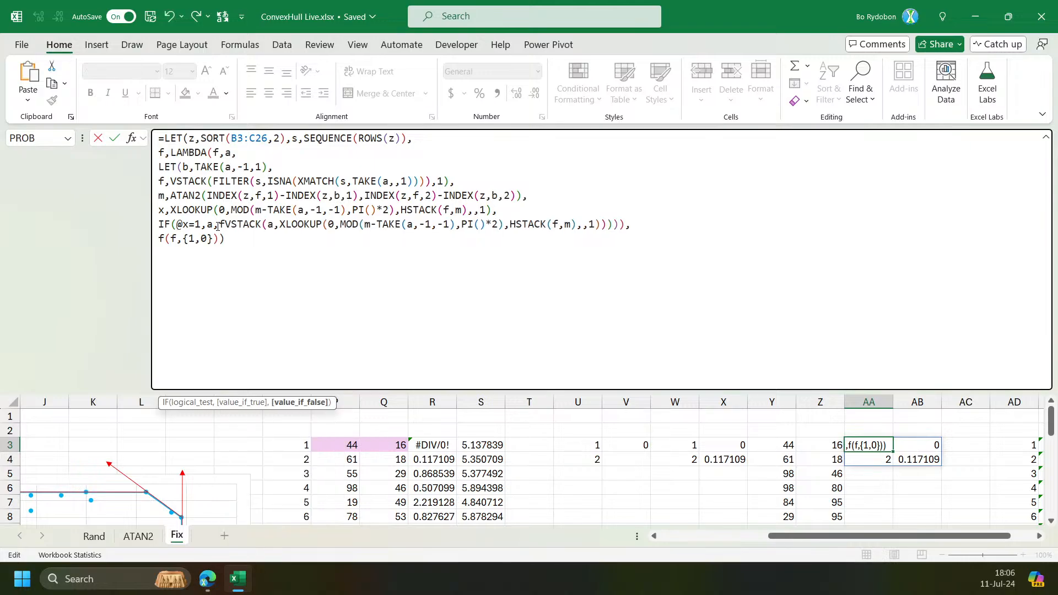
pyautogui.click(300, 402)
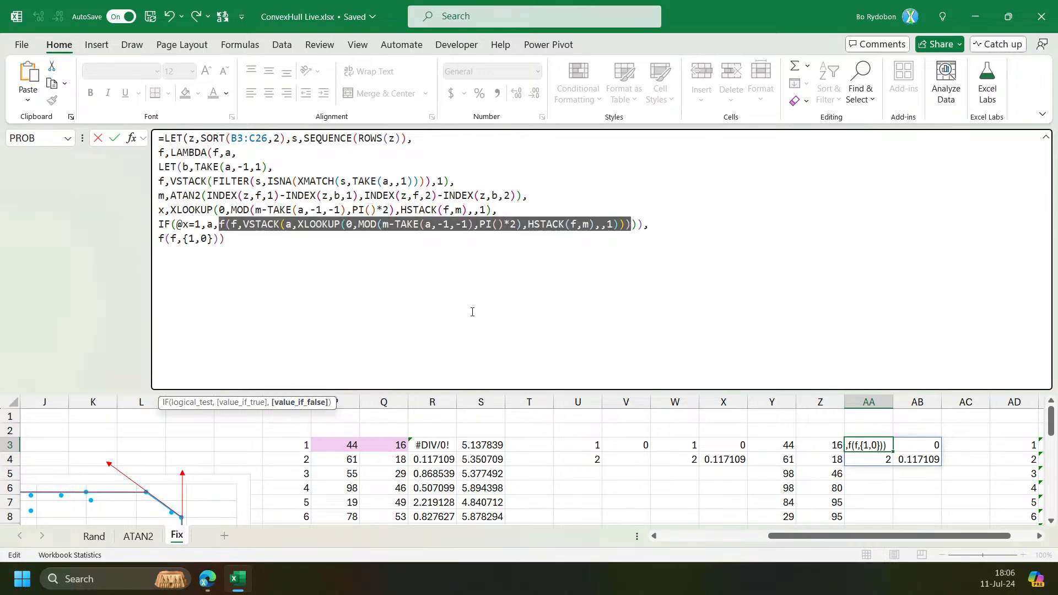
pyautogui.click(638, 226)
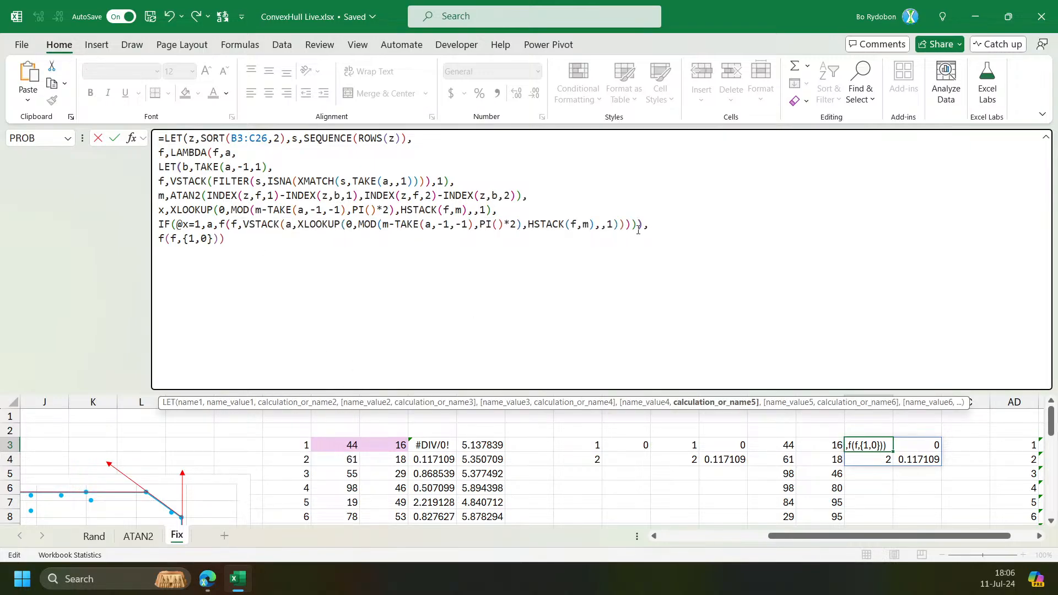
pyautogui.write(')')
pyautogui.press('Return')
pyautogui.press('Up')
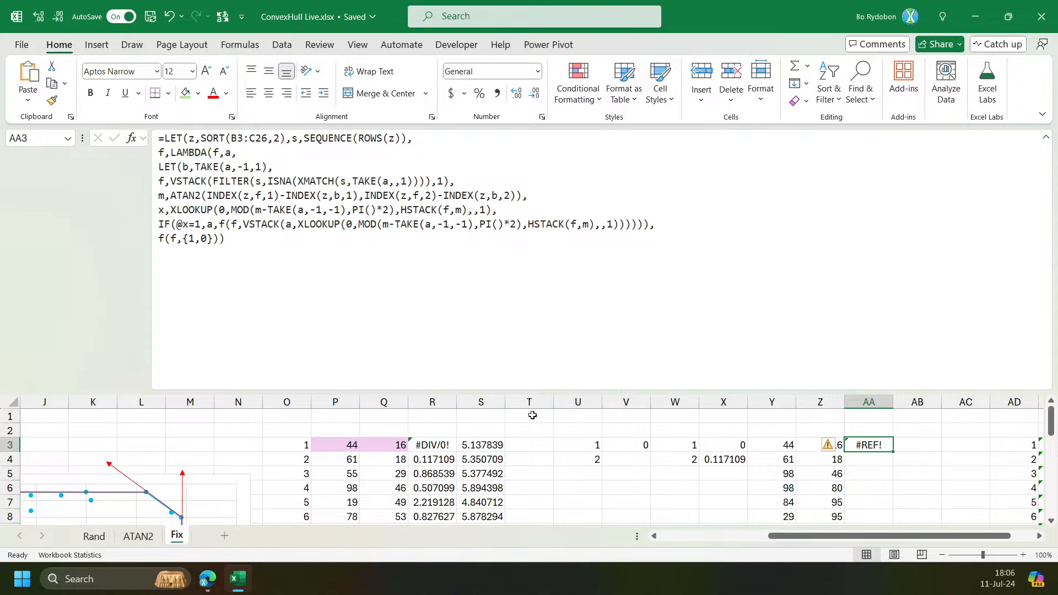
pyautogui.click(234, 159)
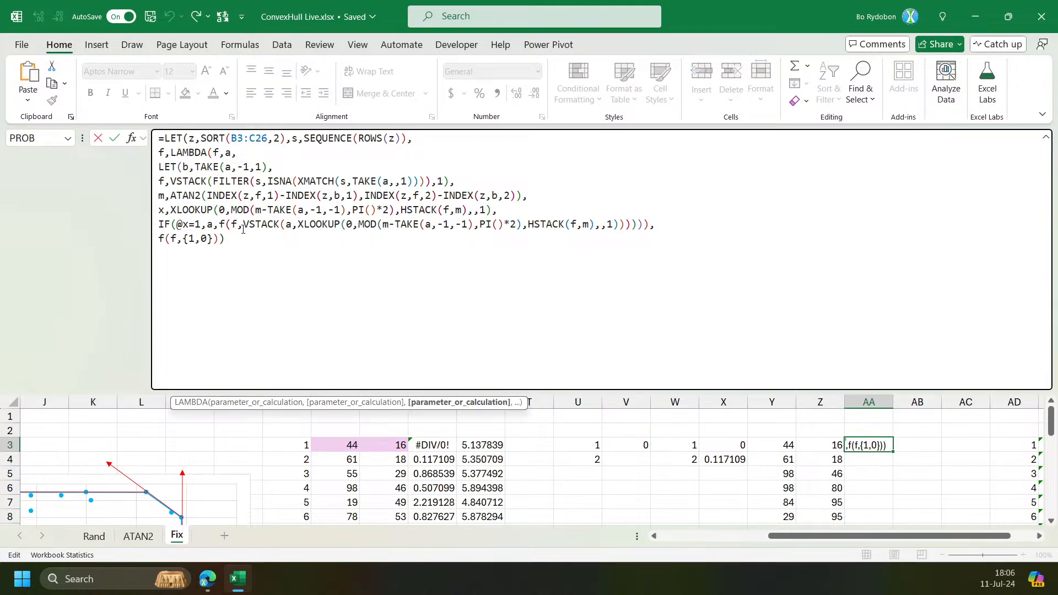
pyautogui.hotkey('ctrl', 'Return')
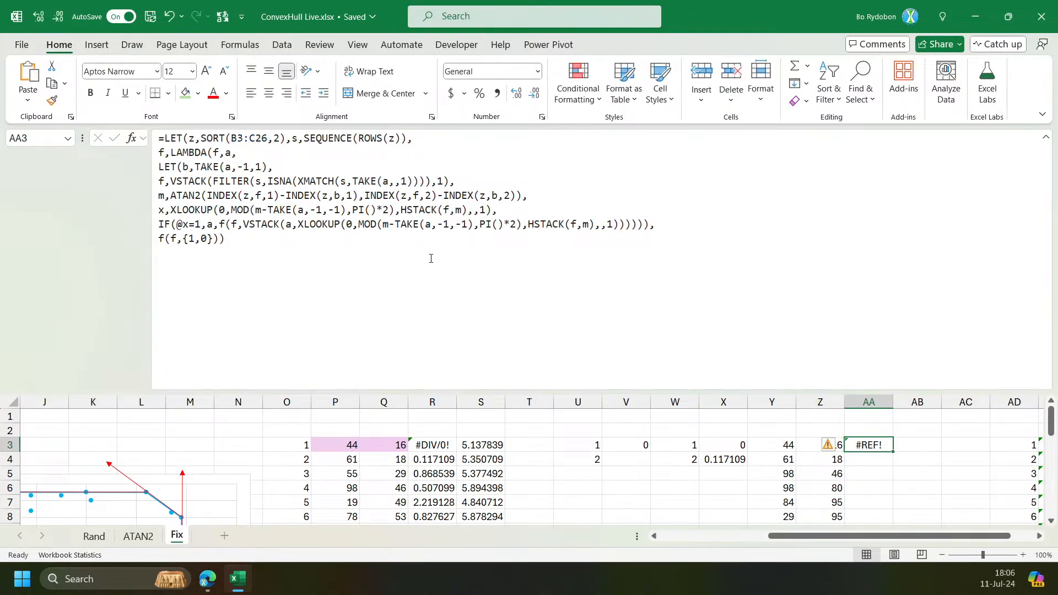
pyautogui.click(569, 255)
pyautogui.hotkey('ctrl', 'a')
pyautogui.press('Escape')
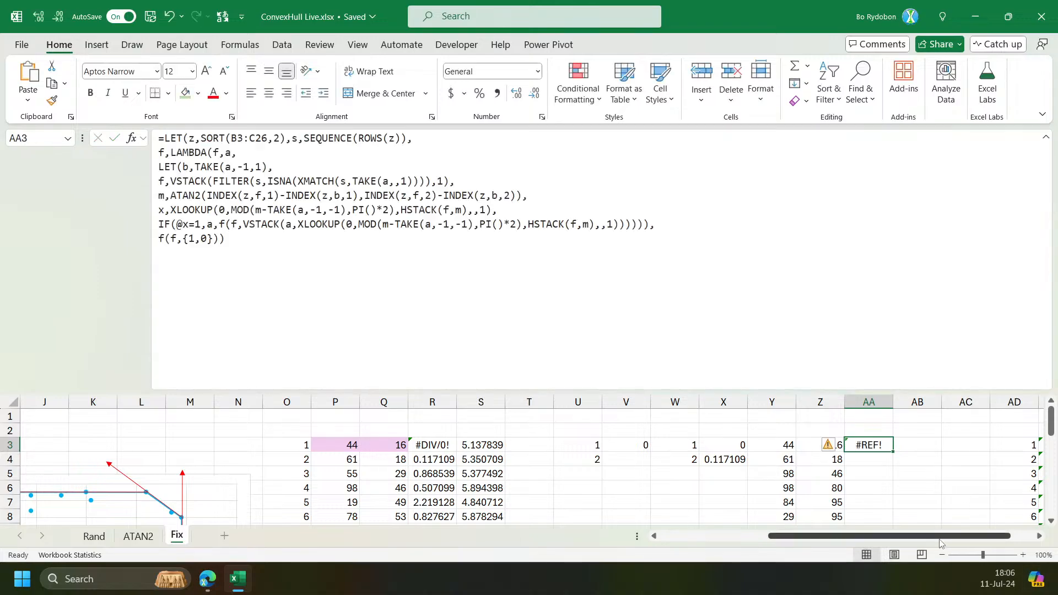
# In the REDUCE formula in Y3, replace the final CHOOSEROWS line with rd and enter it.
pyautogui.hscroll(2, 940, 540)
pyautogui.click(684, 444)
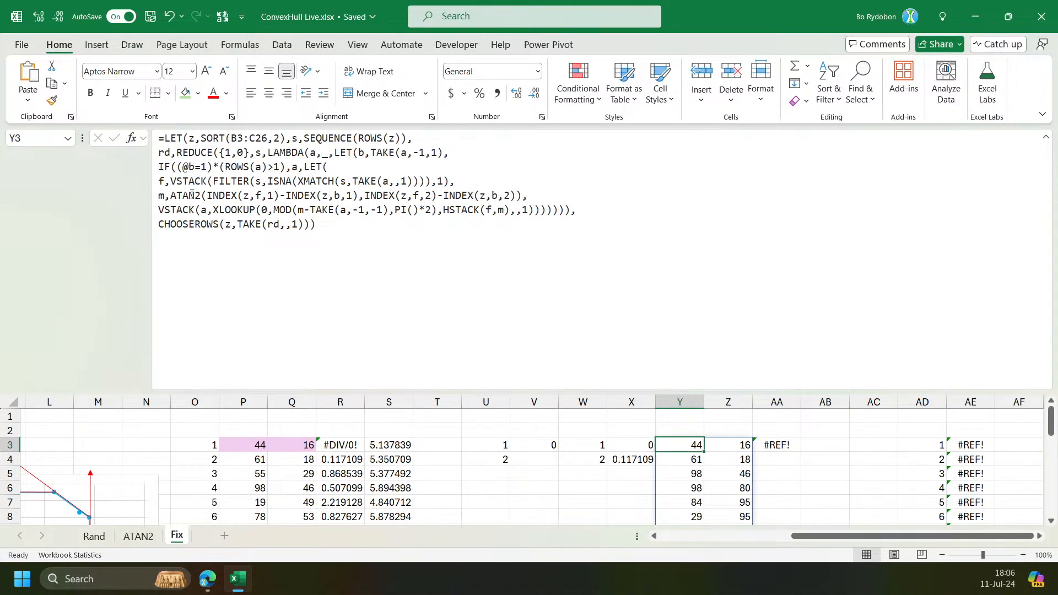
pyautogui.click(183, 224)
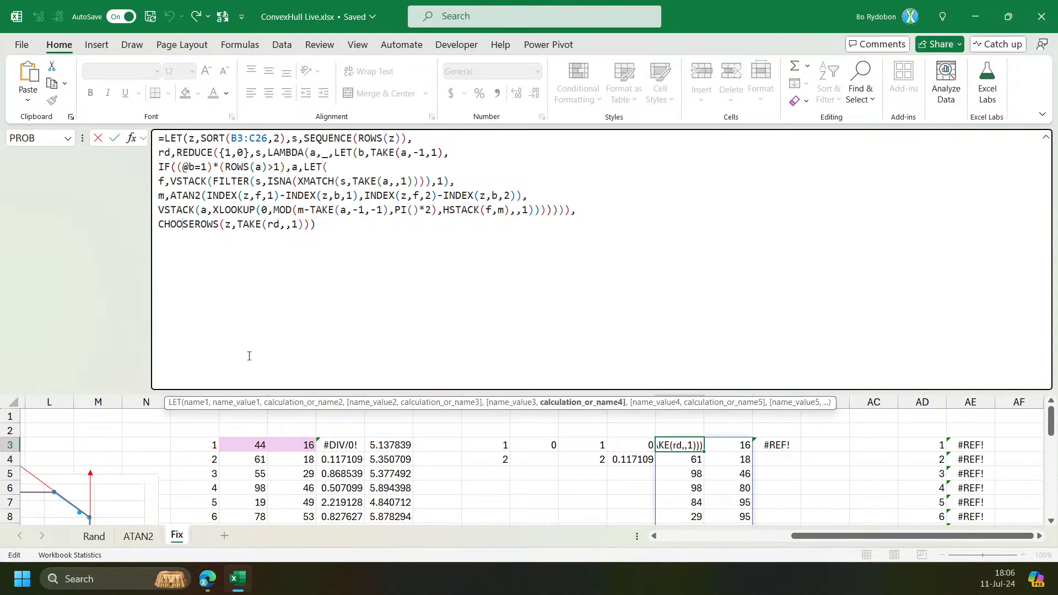
pyautogui.press('End')
pyautogui.press('Left')
pyautogui.hotkey('shift', 'Home')
pyautogui.hotkey('shift', 'Left')
pyautogui.write('rd')
pyautogui.press('Return')
# In the recursive formula in AA3, change the IF stop test to @x=4 and enter the formula.
pyautogui.press('Up')
pyautogui.press('Right')
pyautogui.press('Right')
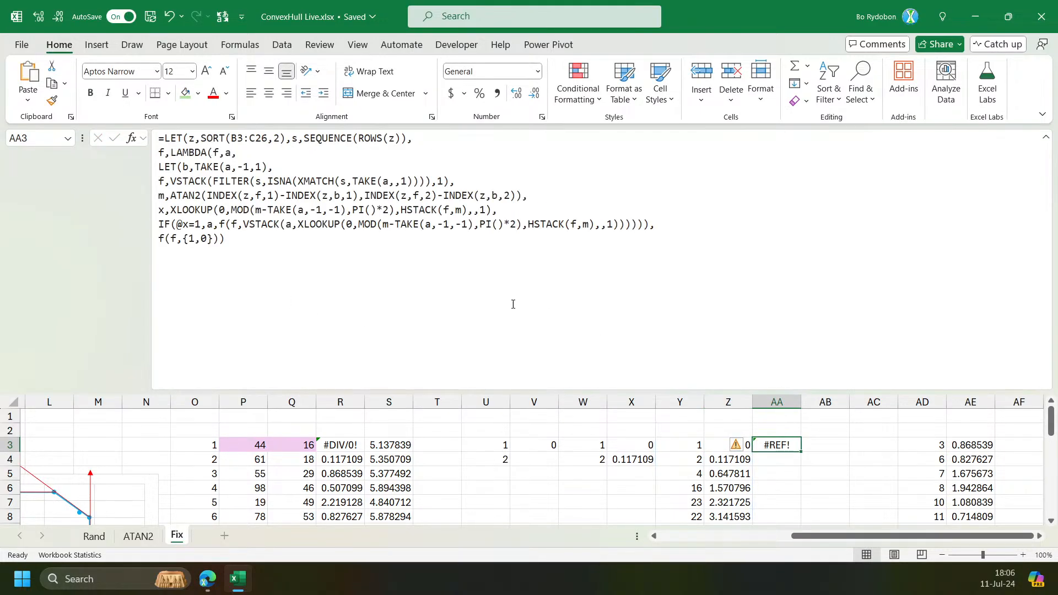
pyautogui.click(201, 224)
pyautogui.press('BackSpace')
pyautogui.write('4')
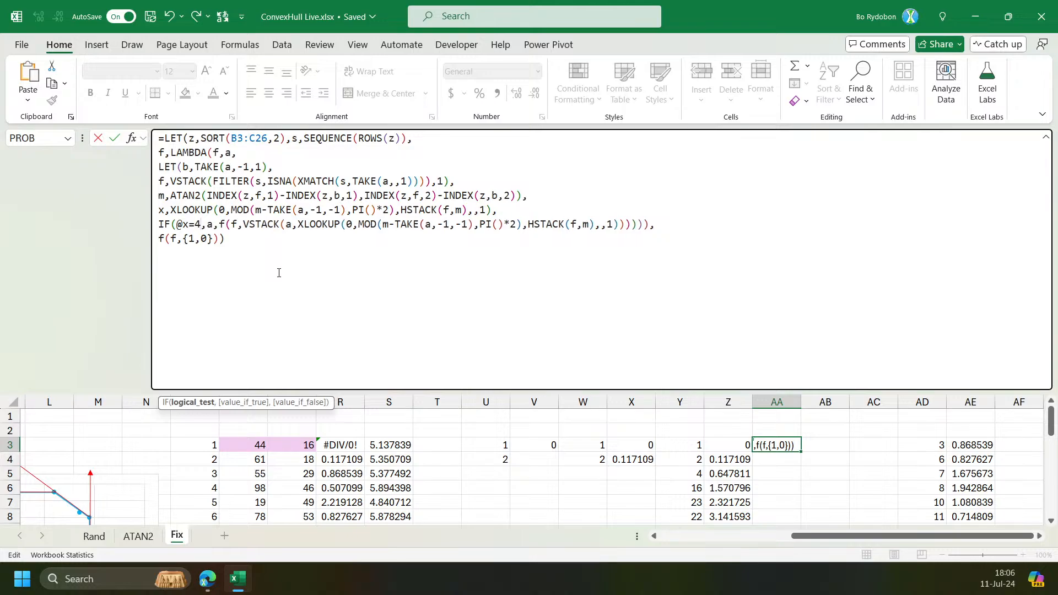
pyautogui.press('Return')
pyautogui.press('Up')
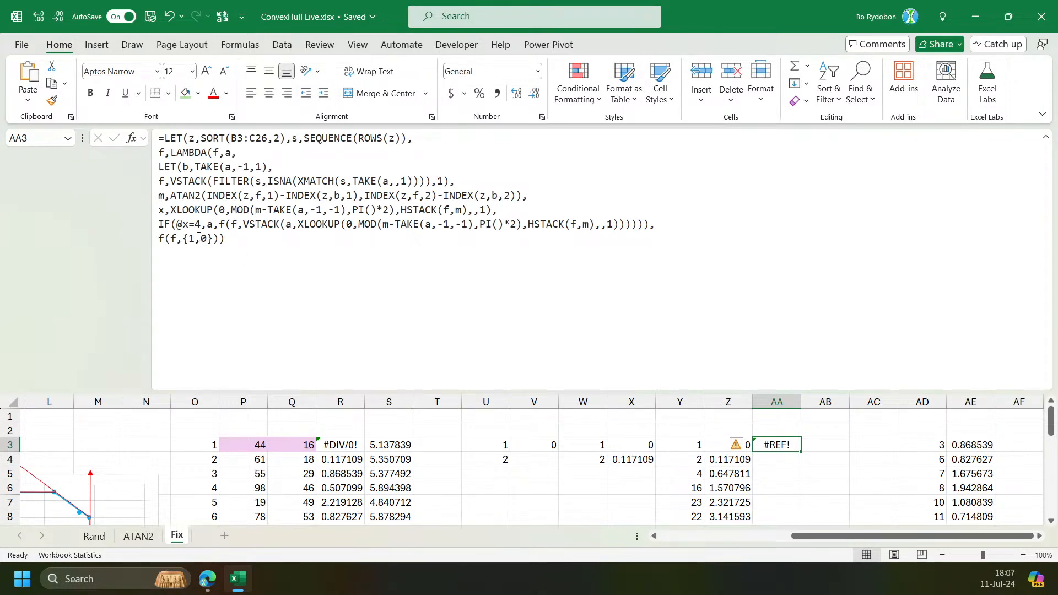
# Replace the repeated XLOOKUP expression inside VSTACK with x and enter the formula.
pyautogui.click(190, 210)
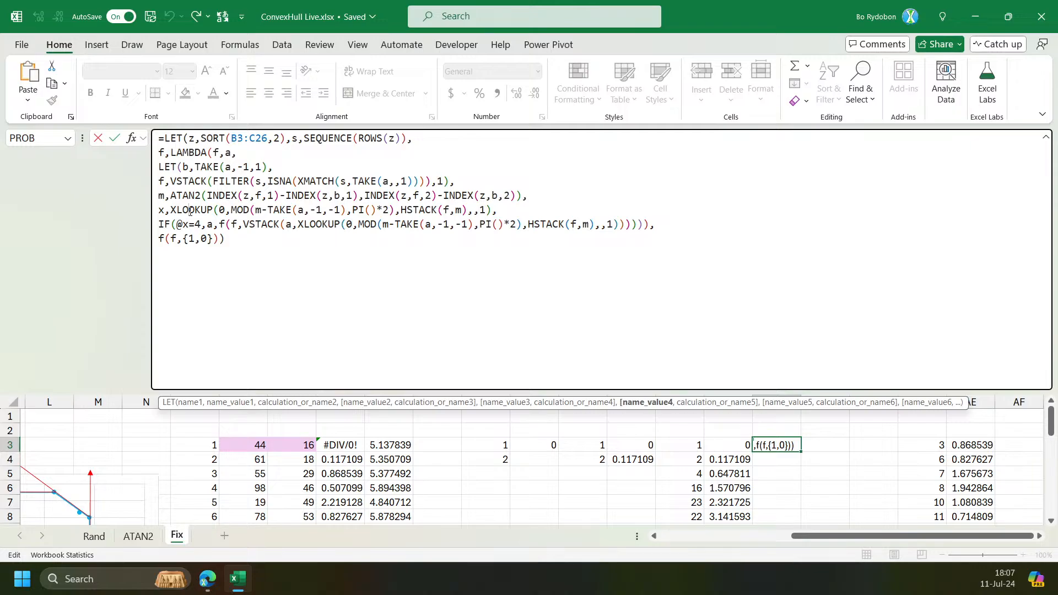
pyautogui.click(326, 229)
pyautogui.click(316, 402)
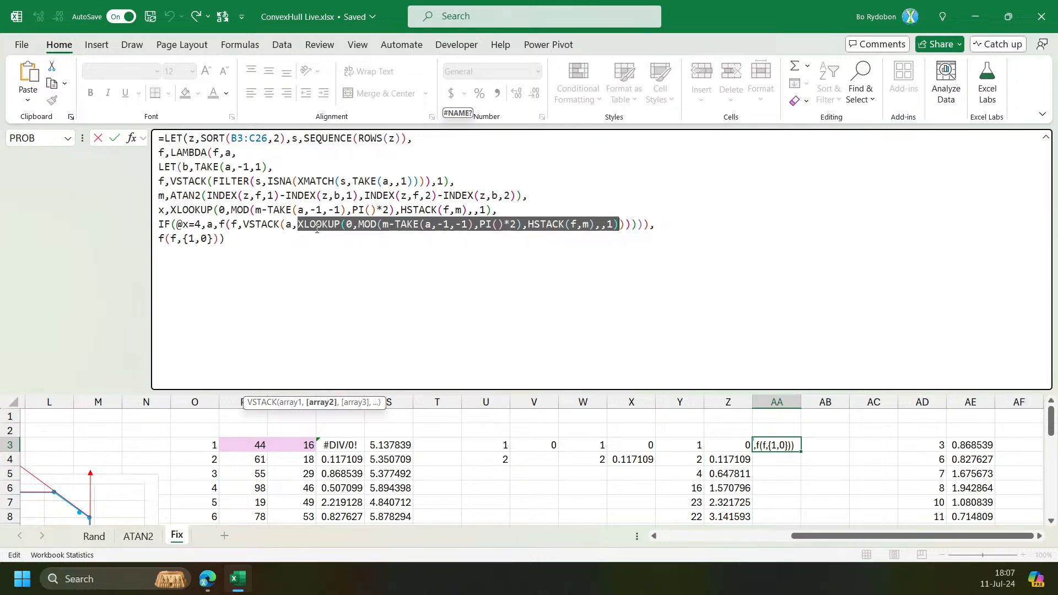
pyautogui.write('x=4,a,f(f,VSTACK(a,x')
pyautogui.press('Return')
pyautogui.press('Up')
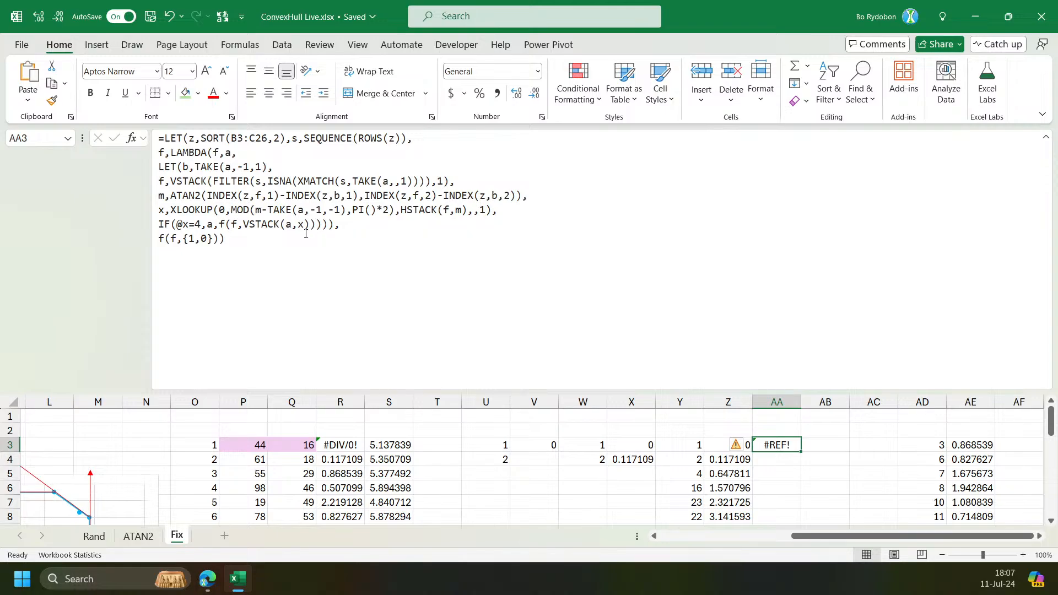
# Change the IF test to @x=1 and enter the formula, then set it back to @x=4.
pyautogui.click(195, 224)
pyautogui.press('BackSpace')
pyautogui.write('1')
pyautogui.press('Delete')
pyautogui.hotkey('ctrl', 'Return')
pyautogui.click(188, 225)
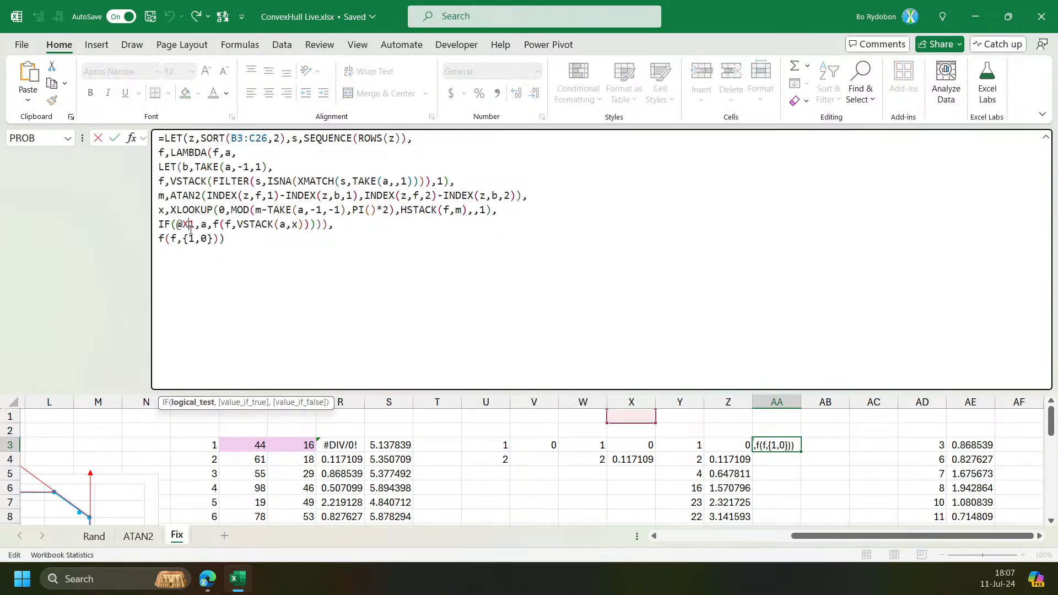
pyautogui.write('=')
pyautogui.press('Return')
pyautogui.press('Up')
pyautogui.click(190, 226)
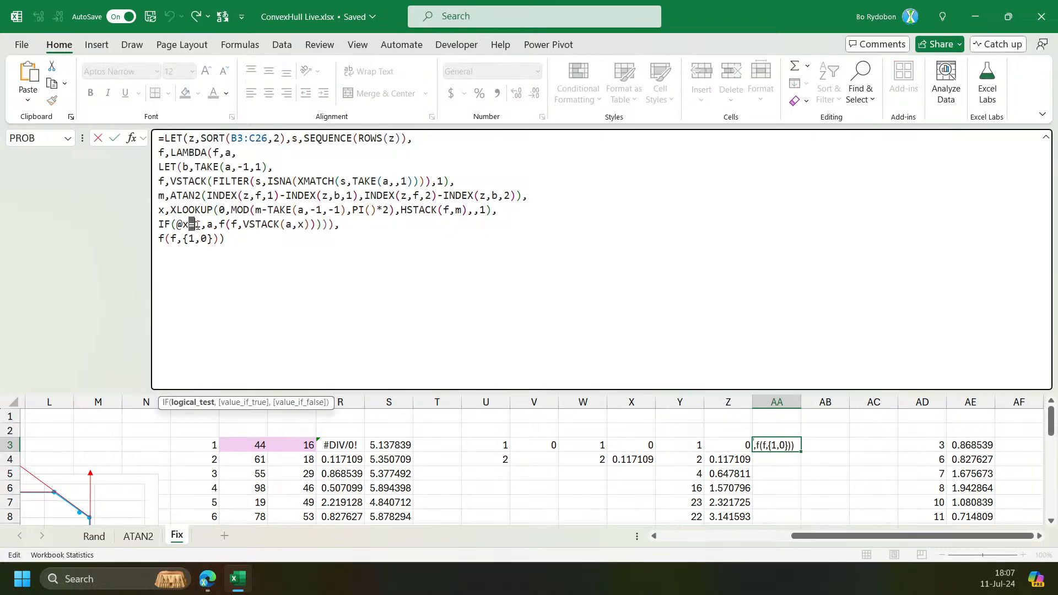
pyautogui.press('BackSpace')
pyautogui.write('4')
pyautogui.hotkey('ctrl', 'Return')
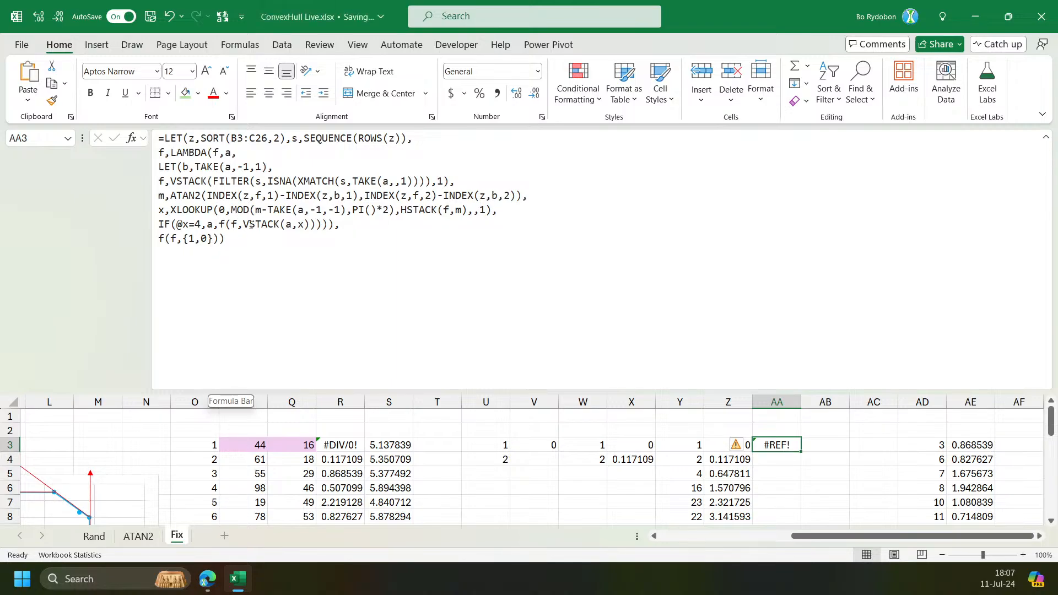
# Step through the inner LET's arguments to examine each name and its calculation.
pyautogui.click(189, 167)
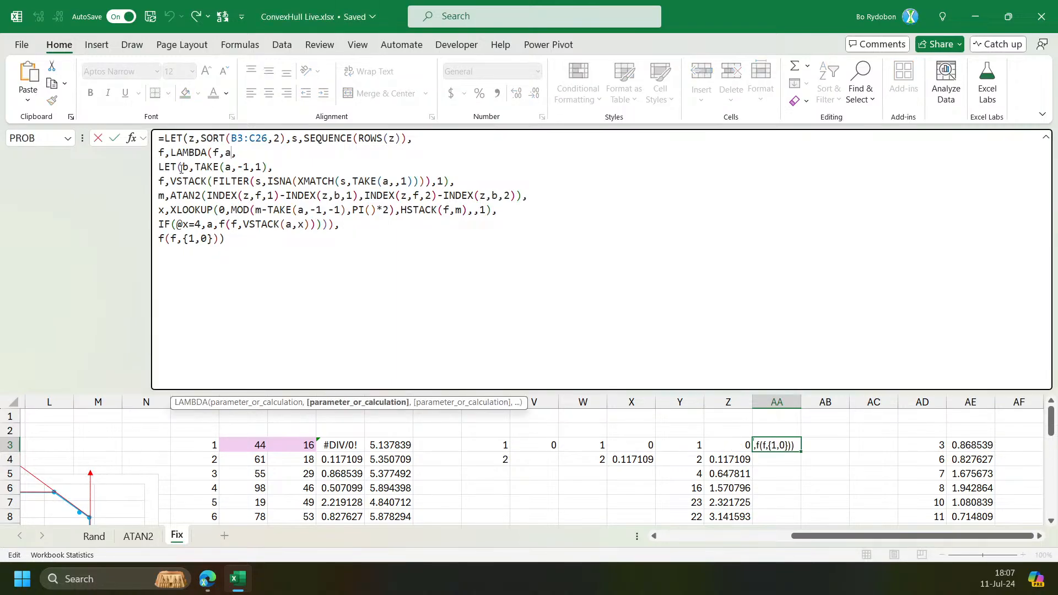
pyautogui.click(238, 403)
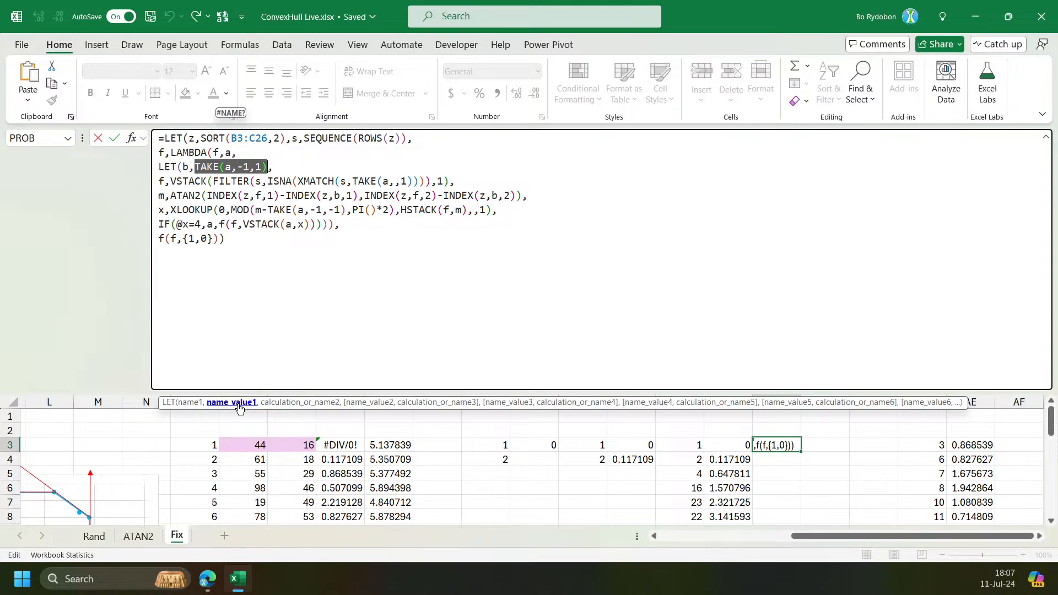
pyautogui.click(271, 403)
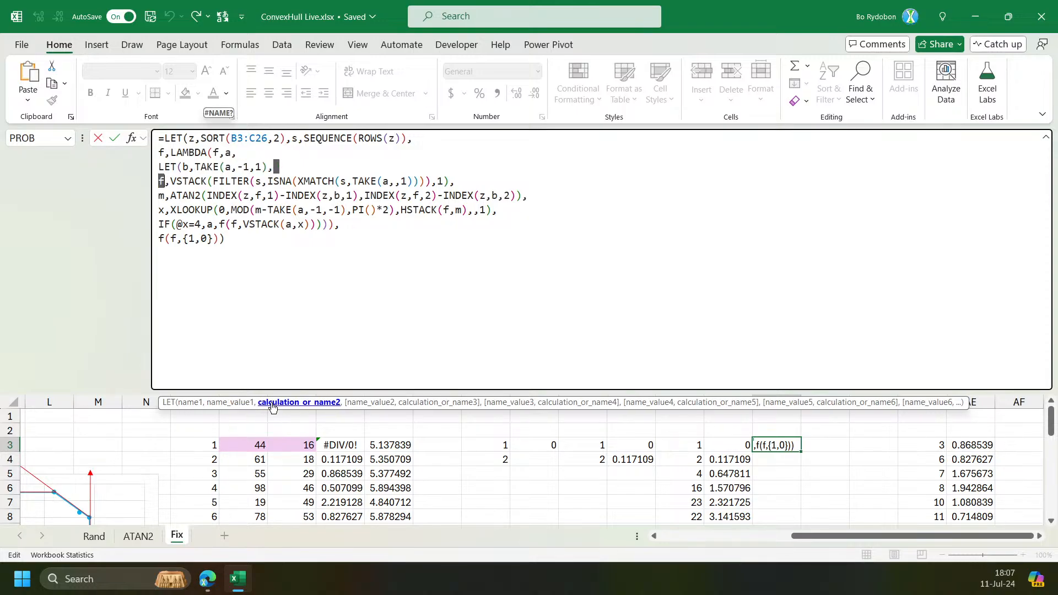
pyautogui.click(384, 403)
pyautogui.click(439, 404)
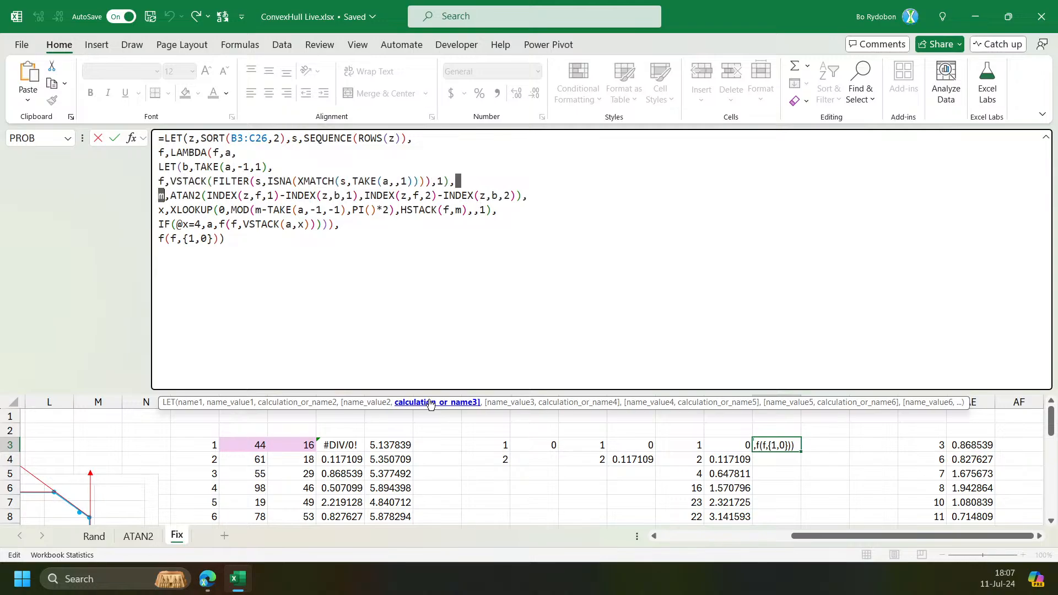
pyautogui.click(506, 404)
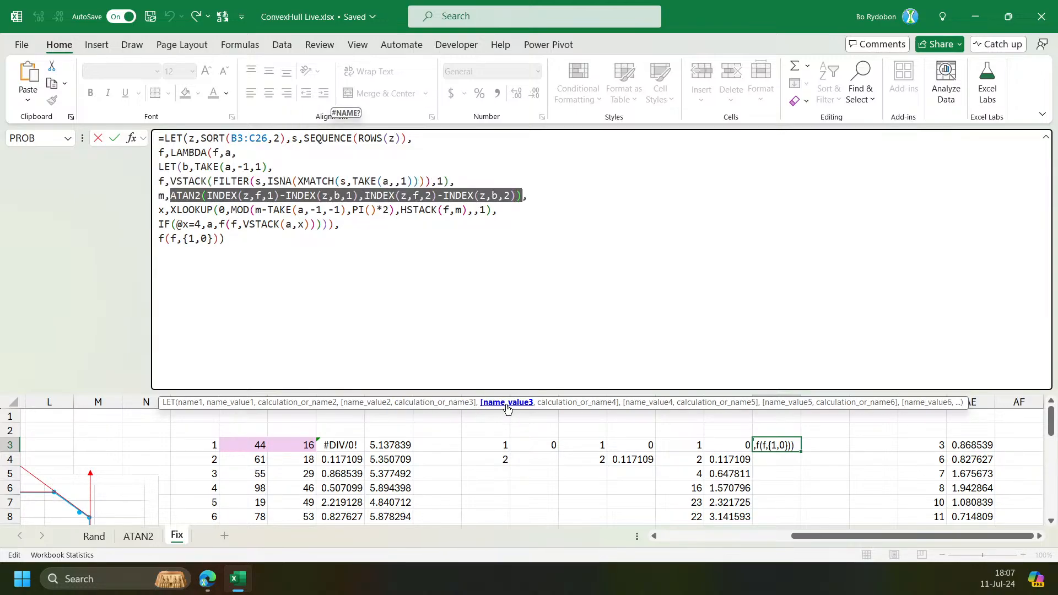
pyautogui.press('Escape')
# In the REDUCE formula in Y3, delete the IF((@b=1)*(ROWS(a)>1),a,LET( line.
pyautogui.click(683, 445)
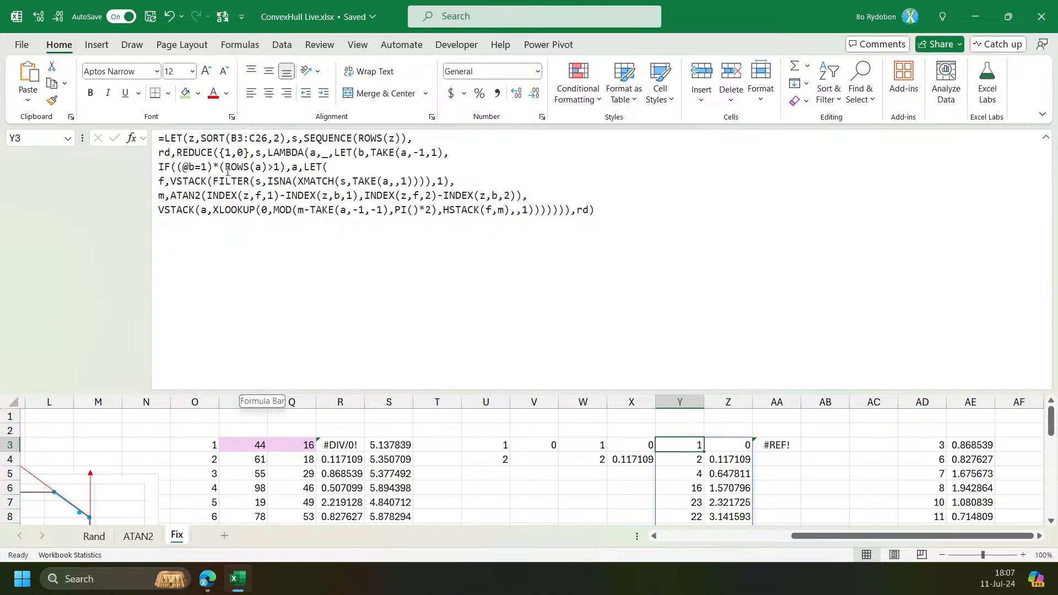
pyautogui.moveTo(293, 166); pyautogui.dragTo(156, 167)
pyautogui.press('BackSpace')
pyautogui.press('BackSpace')
pyautogui.press('Delete')
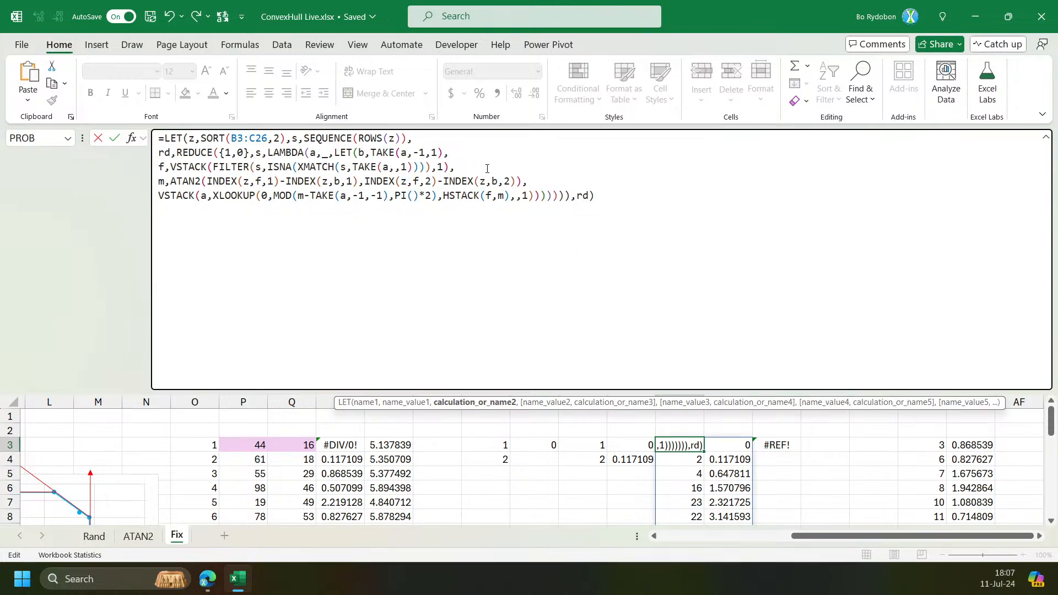
# In Y3, define x as the XLOOKUP(0,MOD(m-TAKE(a,-1,-1),PI()*2),HSTACK(f,m),,1) expression on its own LET line, replace VSTACK's XLOOKUP with x, and enter.
pyautogui.click(486, 172)
pyautogui.click(506, 180)
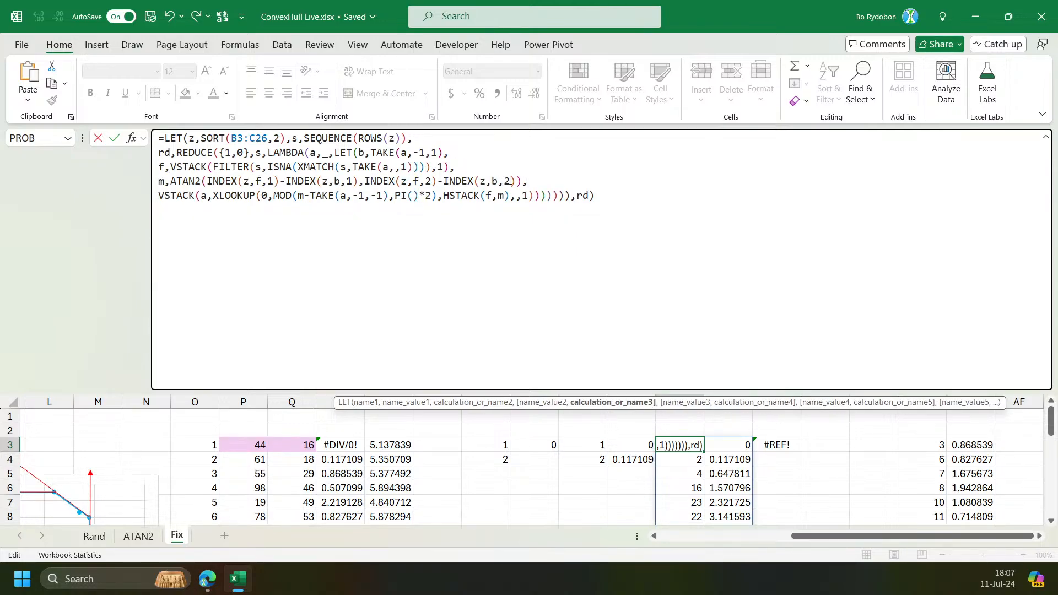
pyautogui.click(190, 181)
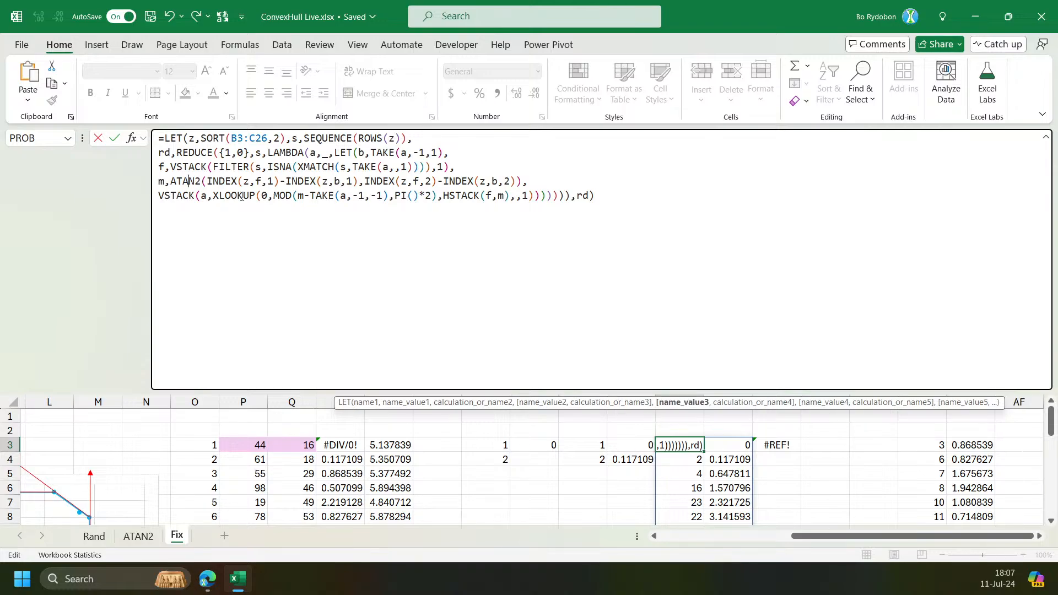
pyautogui.click(242, 196)
pyautogui.click(223, 402)
pyautogui.hotkey('ctrl', 'c')
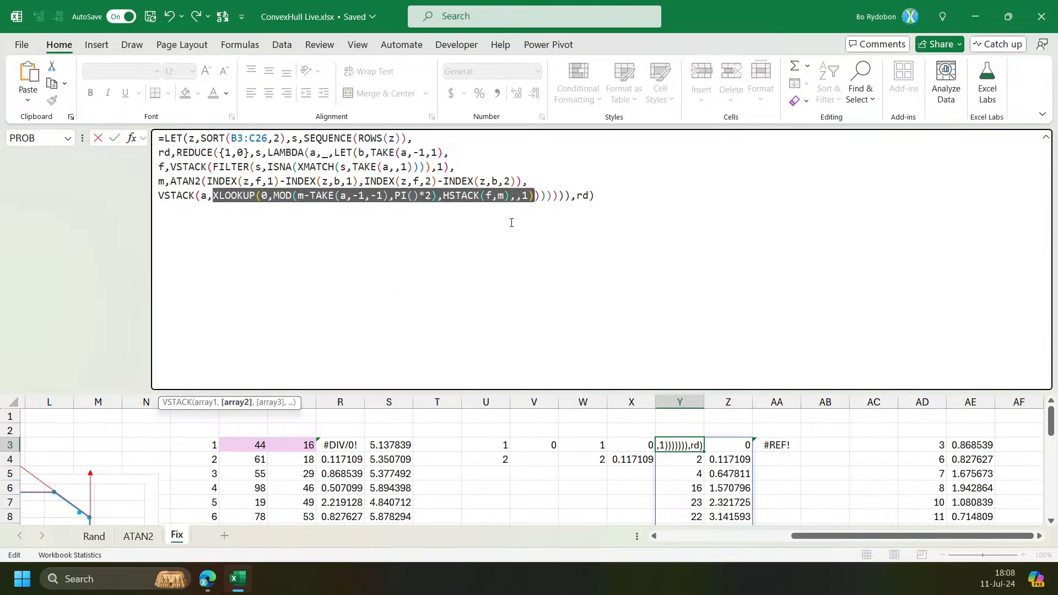
pyautogui.press('Home')
pyautogui.hotkey('alt', 'Return')
pyautogui.press('Up')
pyautogui.write('x,')
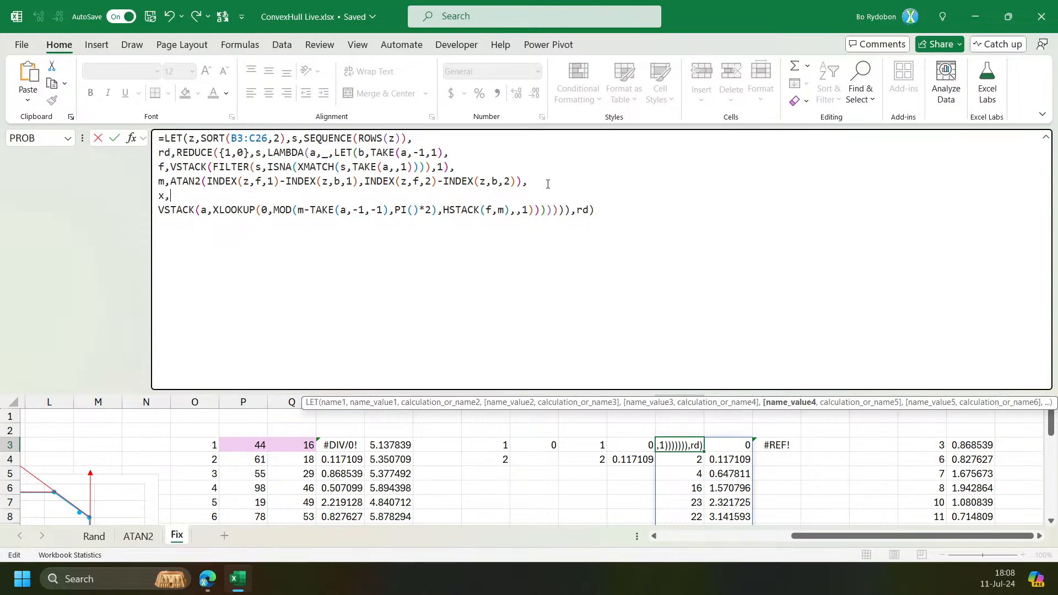
pyautogui.hotkey('ctrl', 'v')
pyautogui.write(',')
pyautogui.click(228, 211)
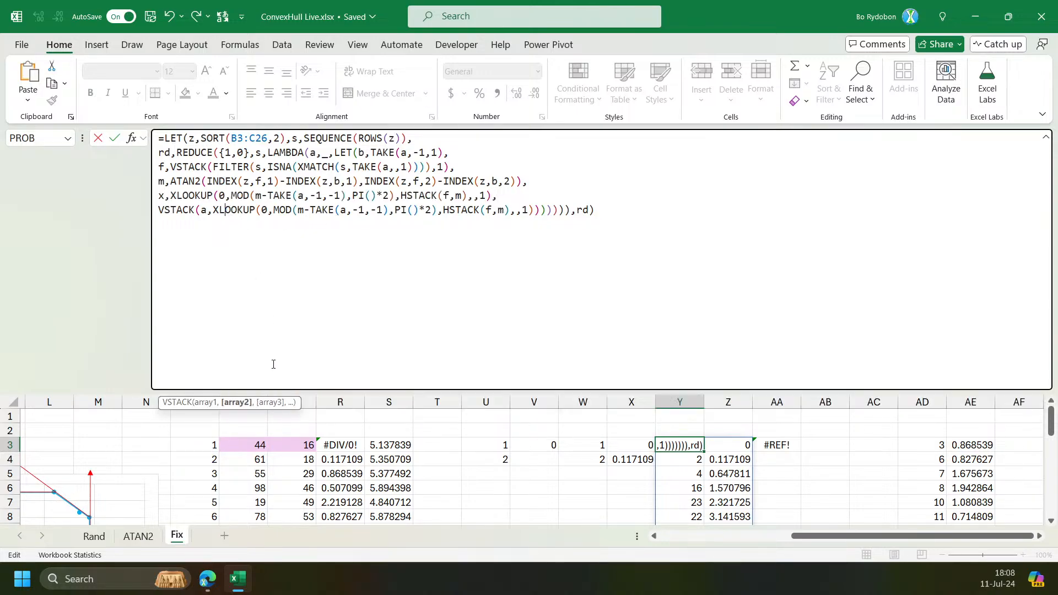
pyautogui.click(236, 402)
pyautogui.write('x')
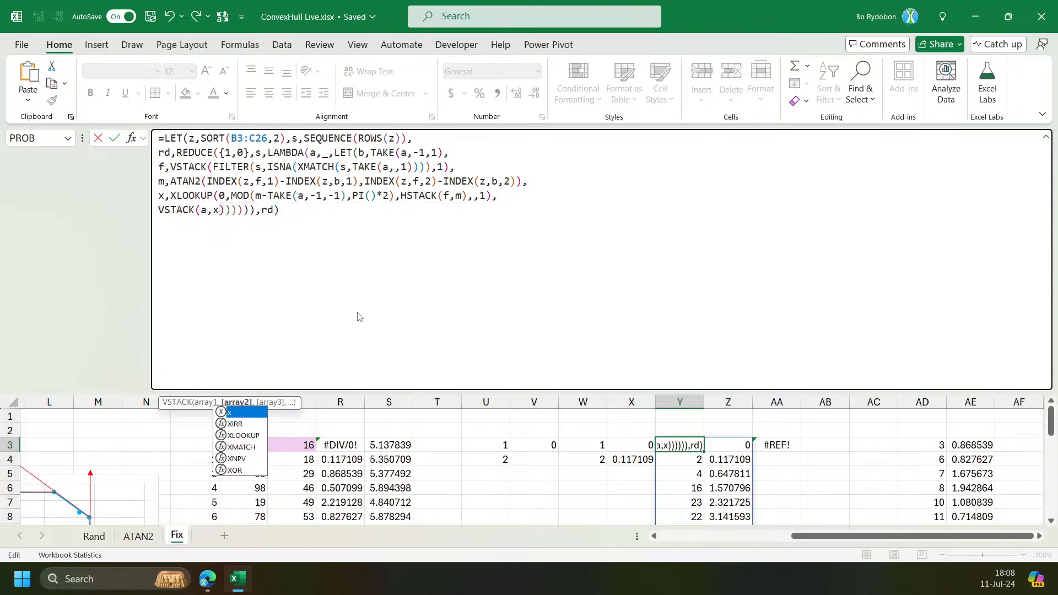
pyautogui.press('Return')
pyautogui.press('Return')
pyautogui.press('BackSpace')
pyautogui.press('Return')
pyautogui.press('Return')
pyautogui.press('BackSpace')
pyautogui.press('Return')
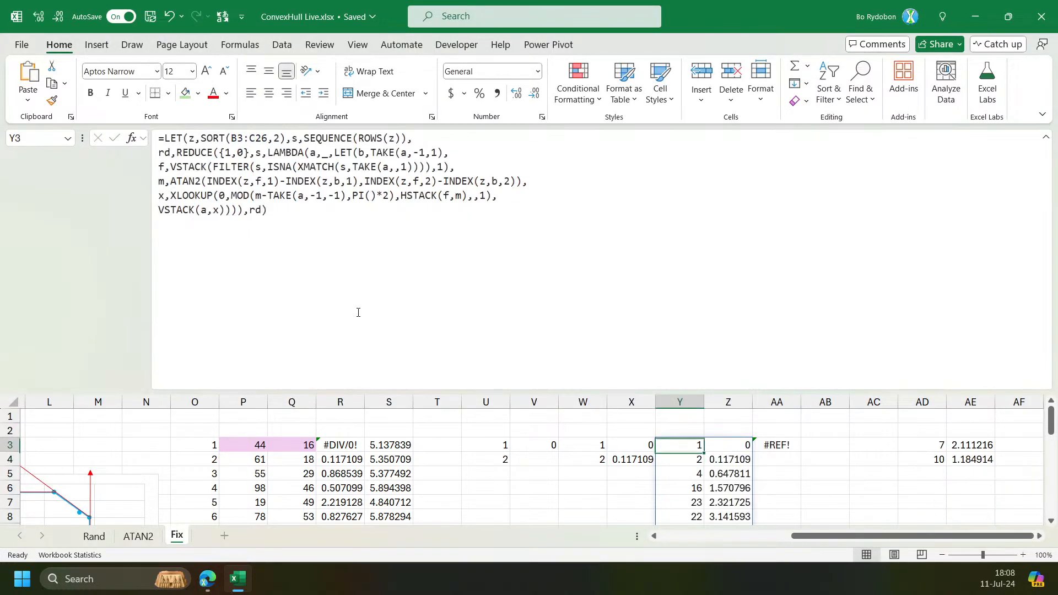
# Scroll through the REDUCE results in columns Y and Z to examine the returned points.
pyautogui.scroll(-6, 658, 461)
pyautogui.scroll(3, 659, 472)
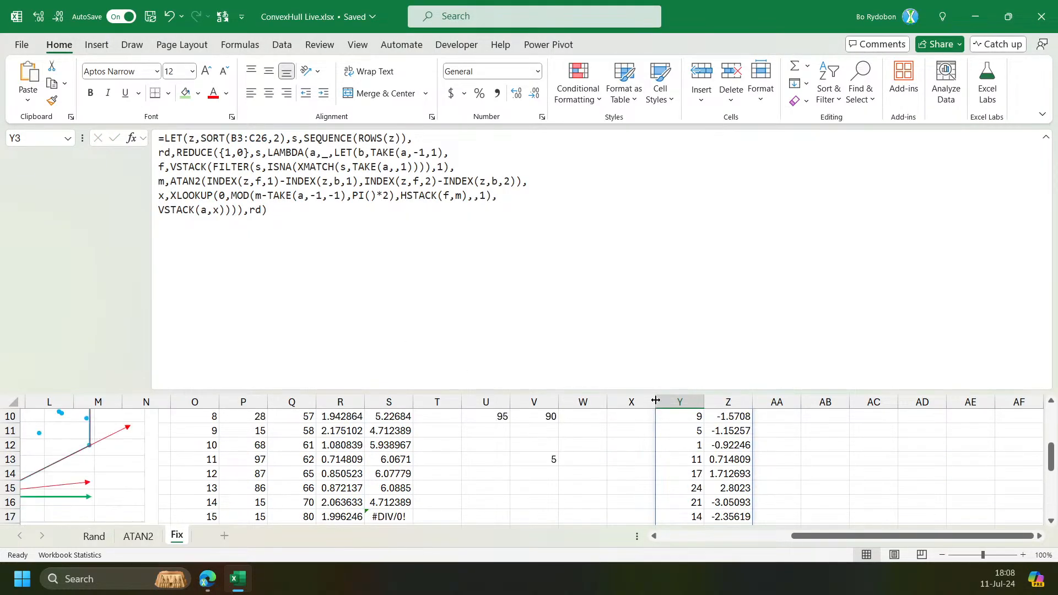
pyautogui.moveTo(224, 389); pyautogui.dragTo(224, 318)
pyautogui.scroll(-2, 639, 410)
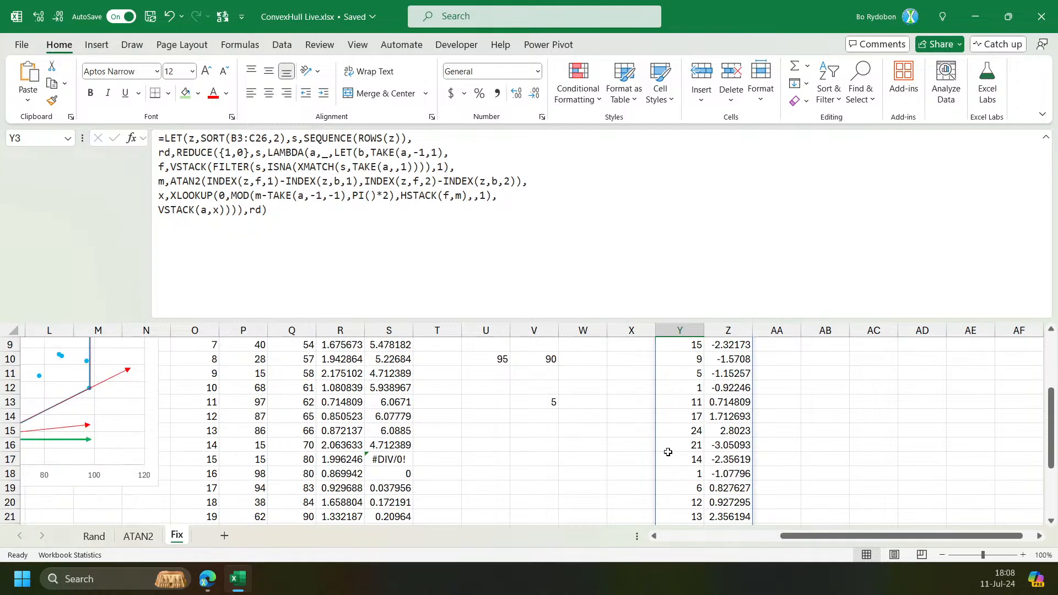
pyautogui.moveTo(681, 389); pyautogui.dragTo(716, 389)
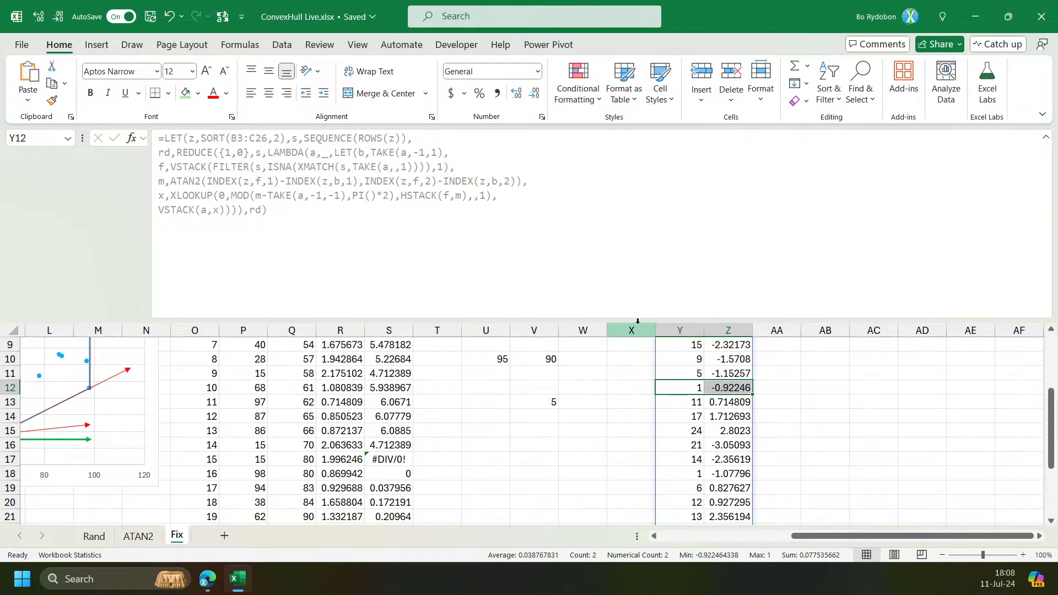
pyautogui.moveTo(637, 321); pyautogui.dragTo(644, 393)
pyautogui.click(674, 428)
pyautogui.hotkey('ctrl', 'Up')
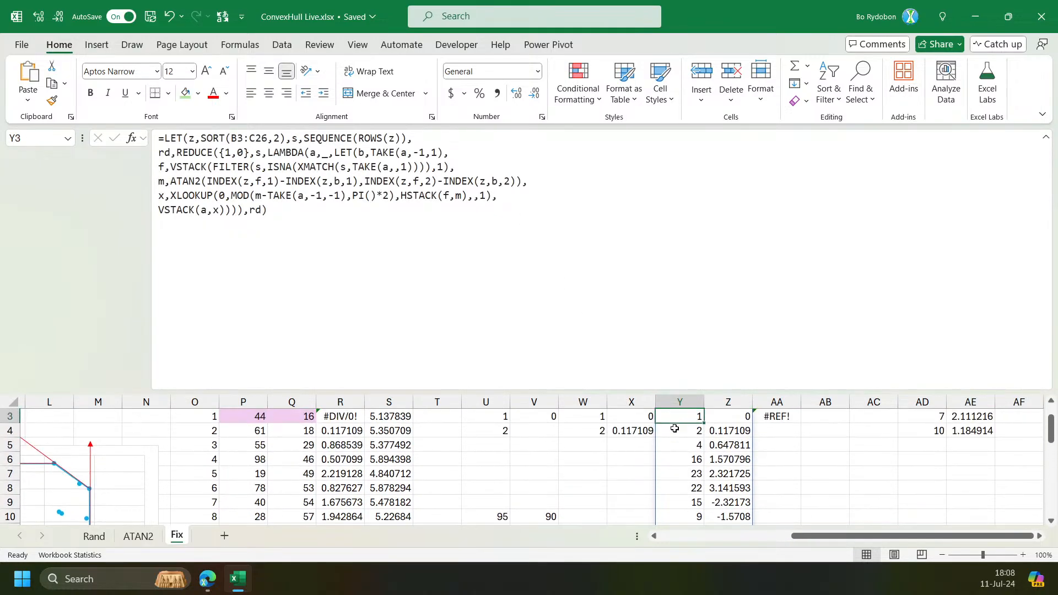
# Wrap the final VSTACK in IF(@x=1,a,VSTACK(a,x)) on a new line and enter the formula.
pyautogui.click(512, 194)
pyautogui.hotkey('alt', 'Return')
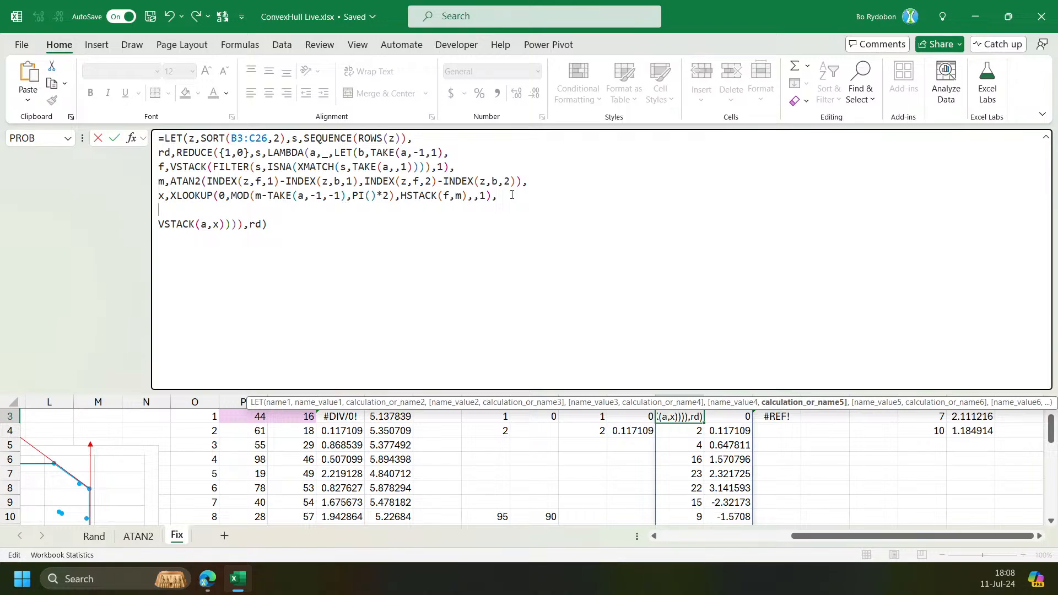
pyautogui.write('IF(')
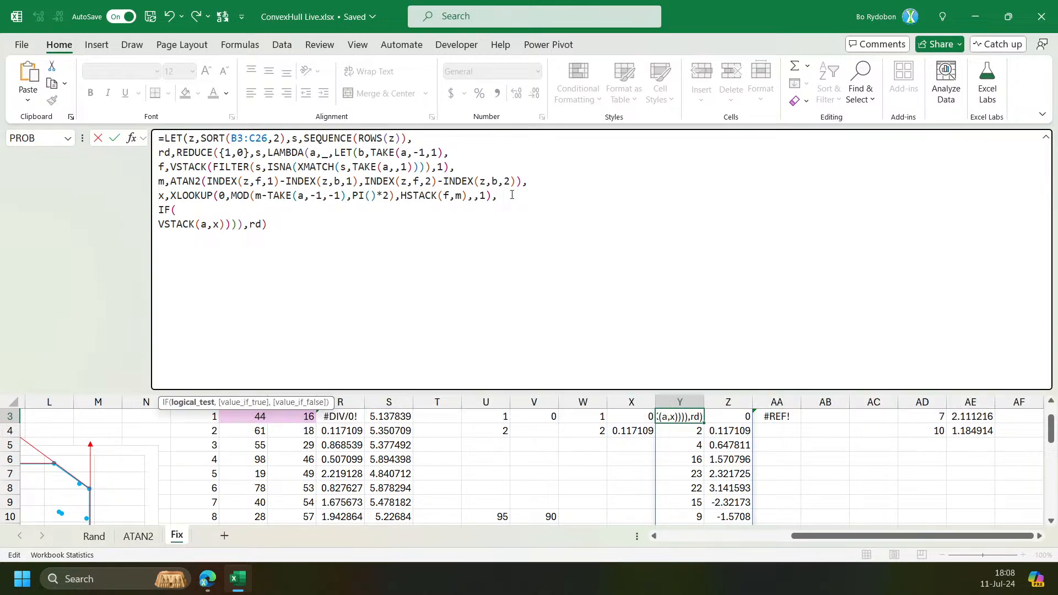
pyautogui.write('@x')
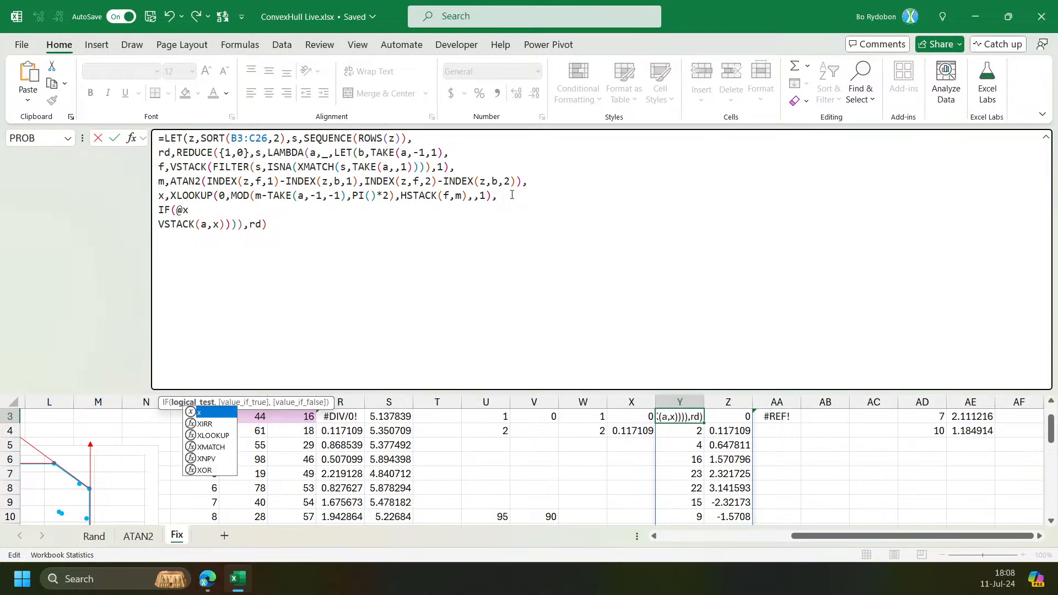
pyautogui.write('=1,a,')
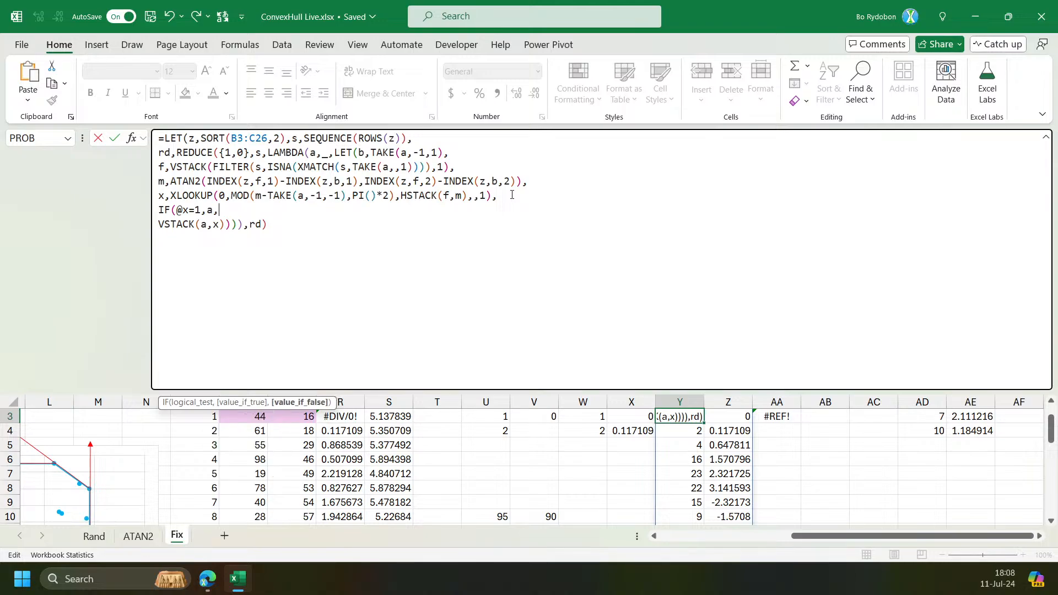
pyautogui.press('Delete')
pyautogui.click(311, 214)
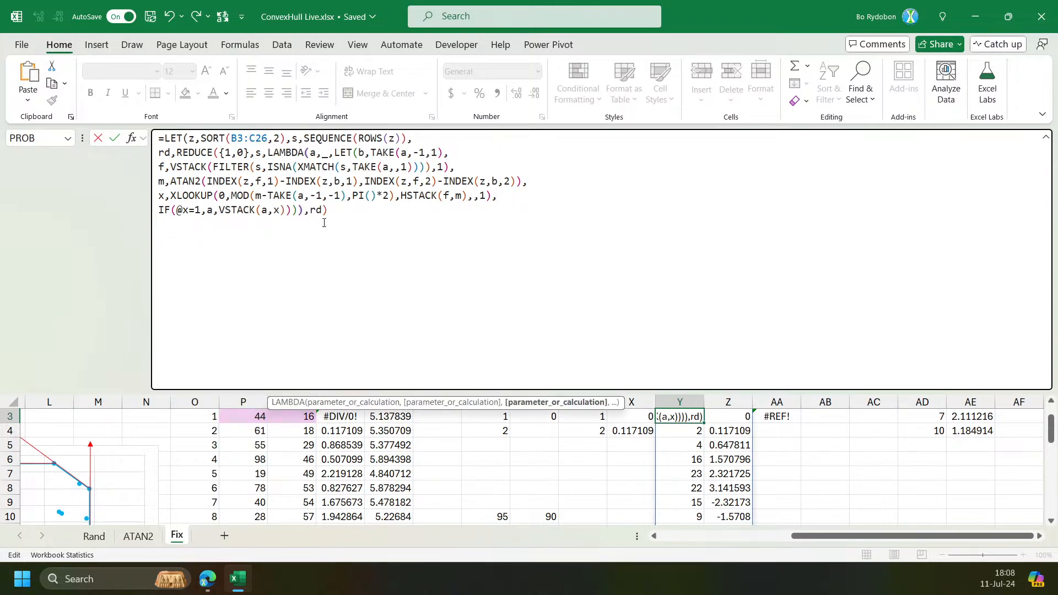
pyautogui.write(')')
pyautogui.press('Return')
# Compare the REDUCE formula in Y3 with the recursive LAMBDA formula in AA3.
pyautogui.press('Down')
pyautogui.press('Down')
pyautogui.press('Down')
pyautogui.press('Down')
pyautogui.press('Down')
pyautogui.press('Down')
pyautogui.press('Down')
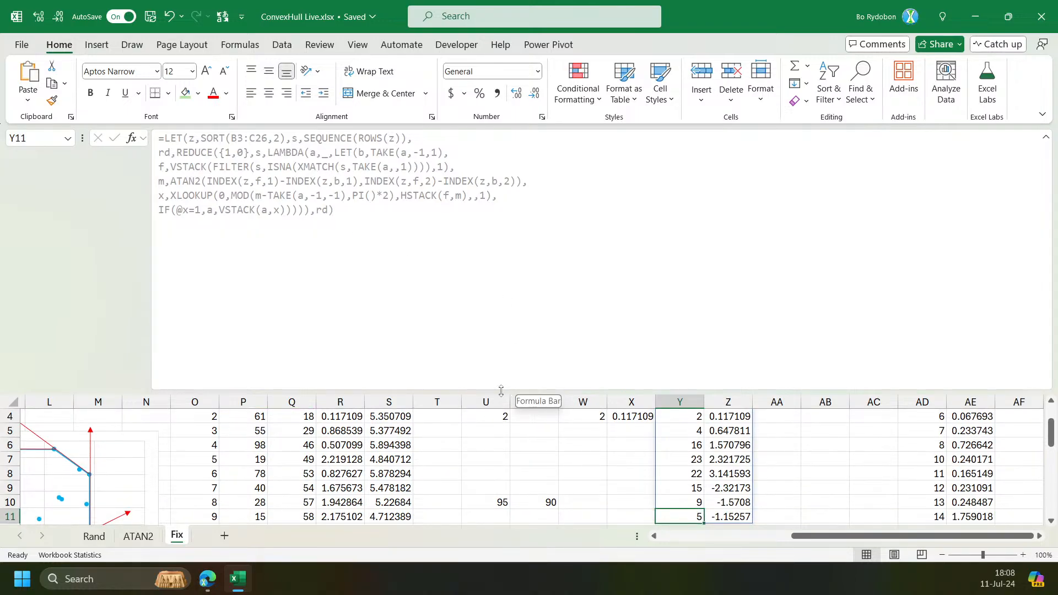
pyautogui.moveTo(500, 392); pyautogui.dragTo(510, 263)
pyautogui.scroll(1, 587, 404)
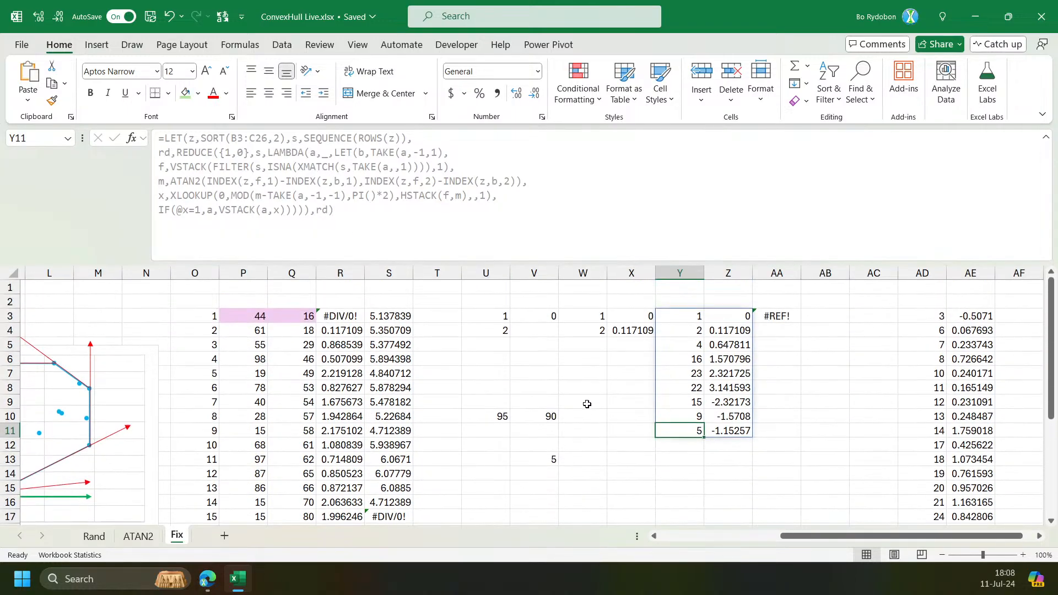
pyautogui.click(681, 316)
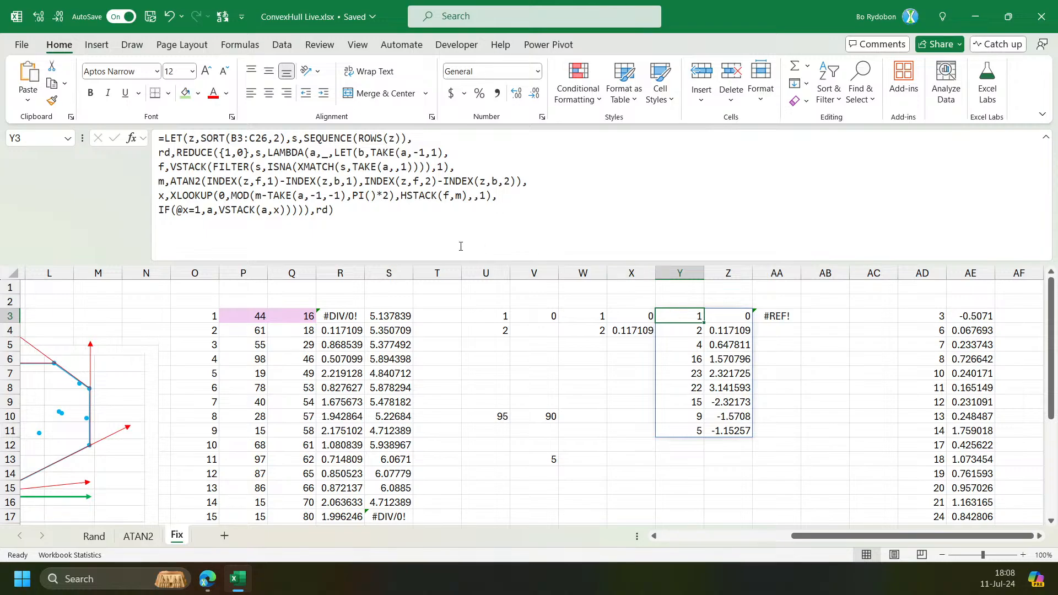
pyautogui.click(789, 317)
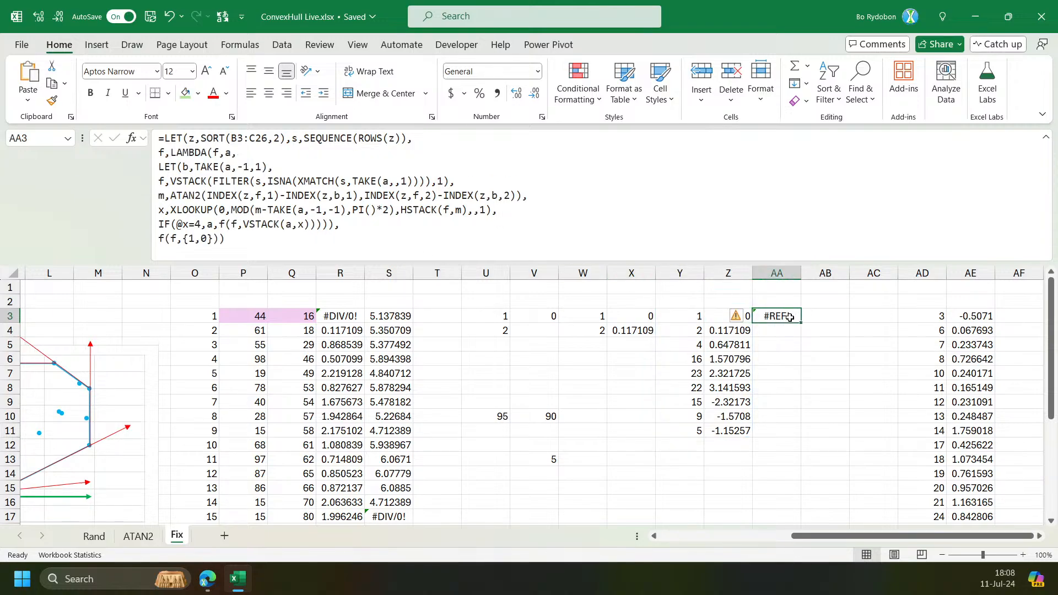
pyautogui.click(693, 316)
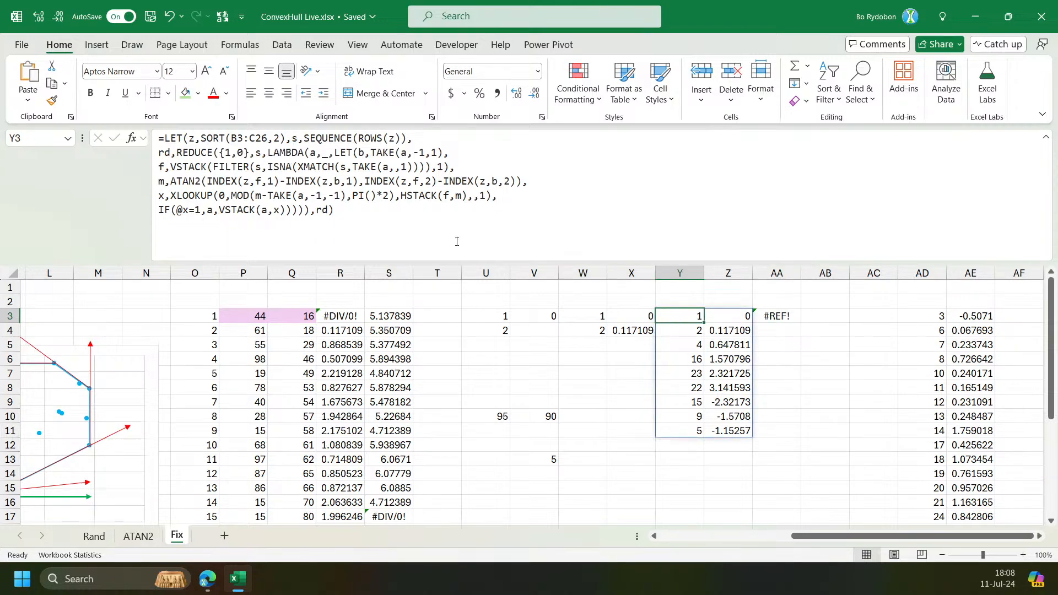
# Copy the full REDUCE formula from Y3 and paste it over the formula in AA3.
pyautogui.moveTo(367, 218); pyautogui.dragTo(159, 137)
pyautogui.hotkey('ctrl', 'c')
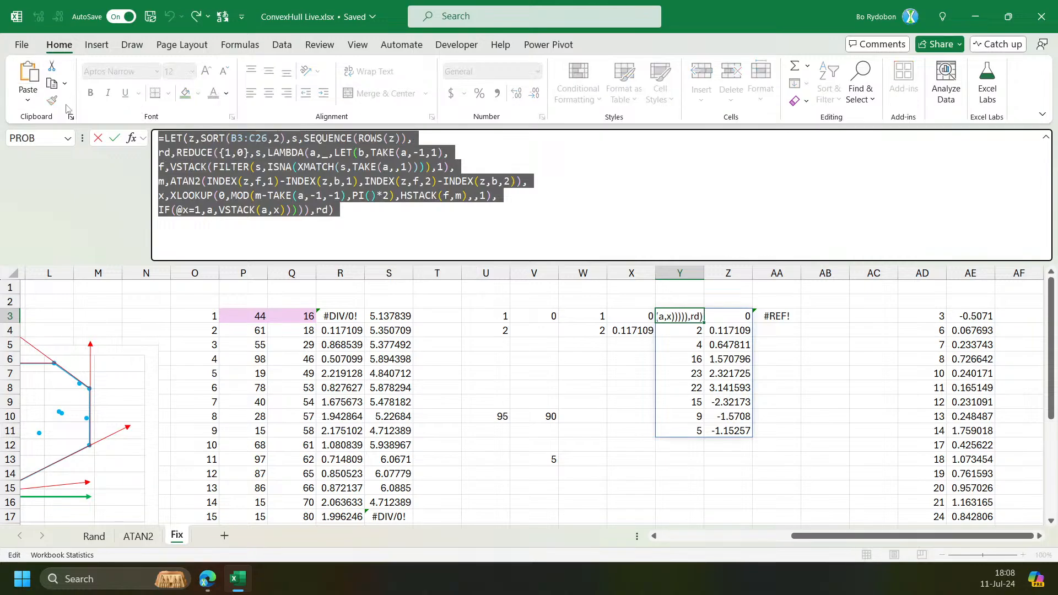
pyautogui.press('Escape')
pyautogui.click(789, 318)
pyautogui.press('F2')
pyautogui.hotkey('ctrl', 'a')
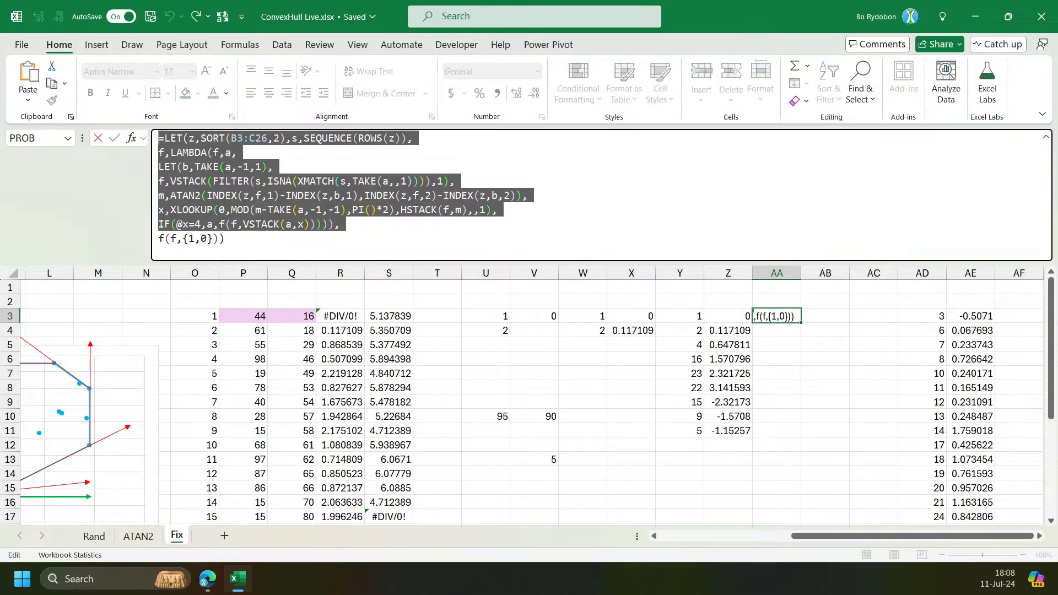
pyautogui.hotkey('ctrl', 'v')
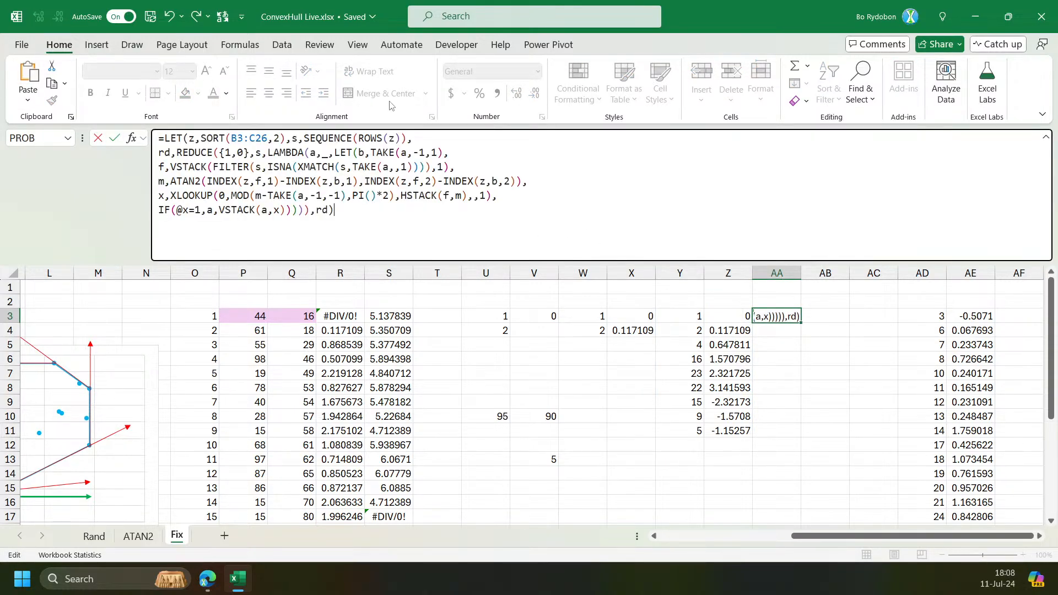
# Replace the rd,REDUCE line with a new name R defined as LAMBDA(r,a, wrapping the inner LET.
pyautogui.click(418, 139)
pyautogui.hotkey('alt', 'Return')
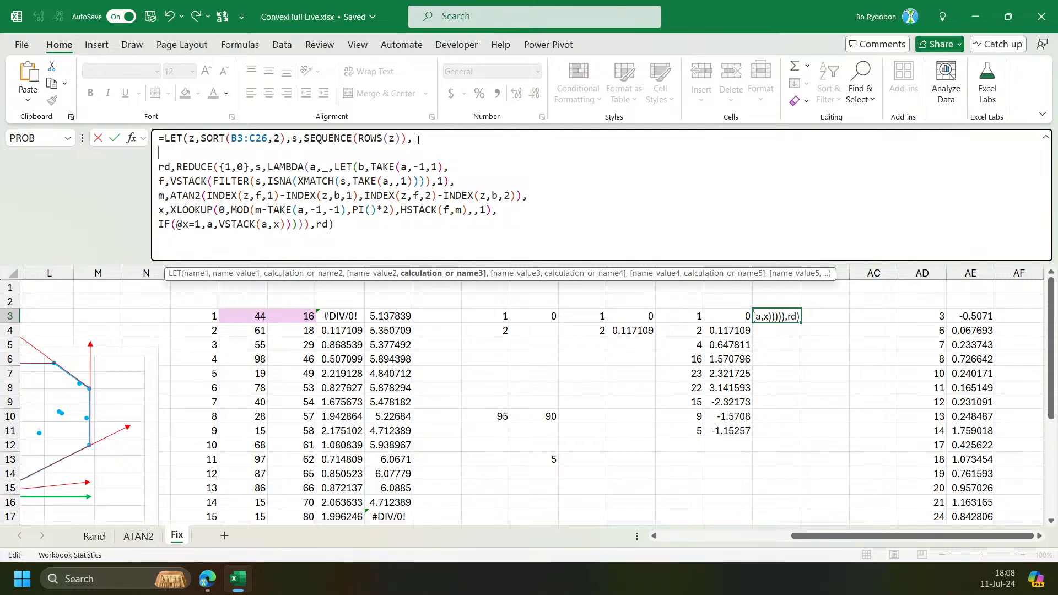
pyautogui.write('R,LAMBDA(')
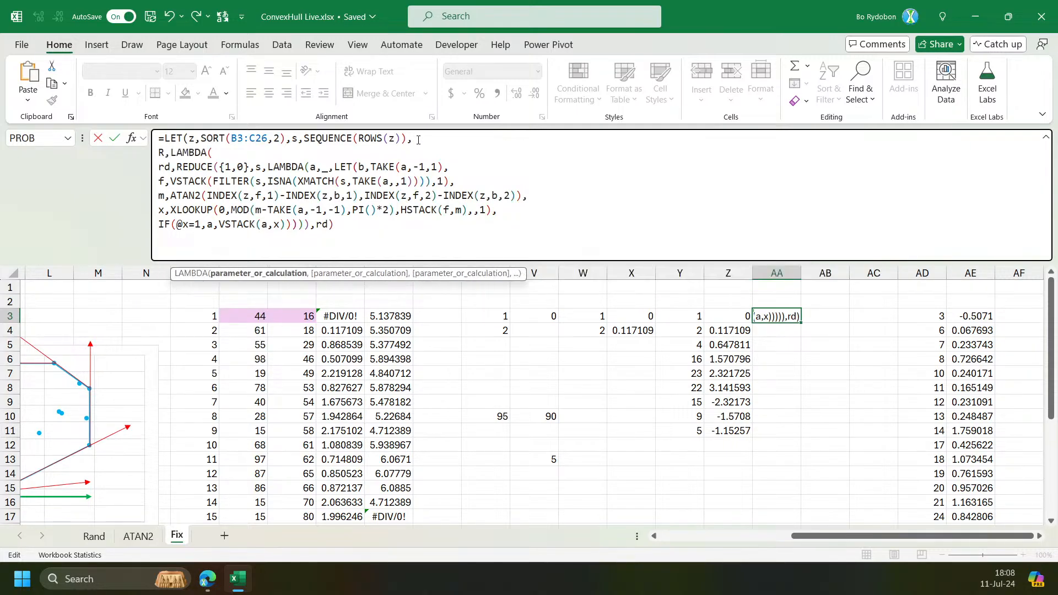
pyautogui.write('r,a,')
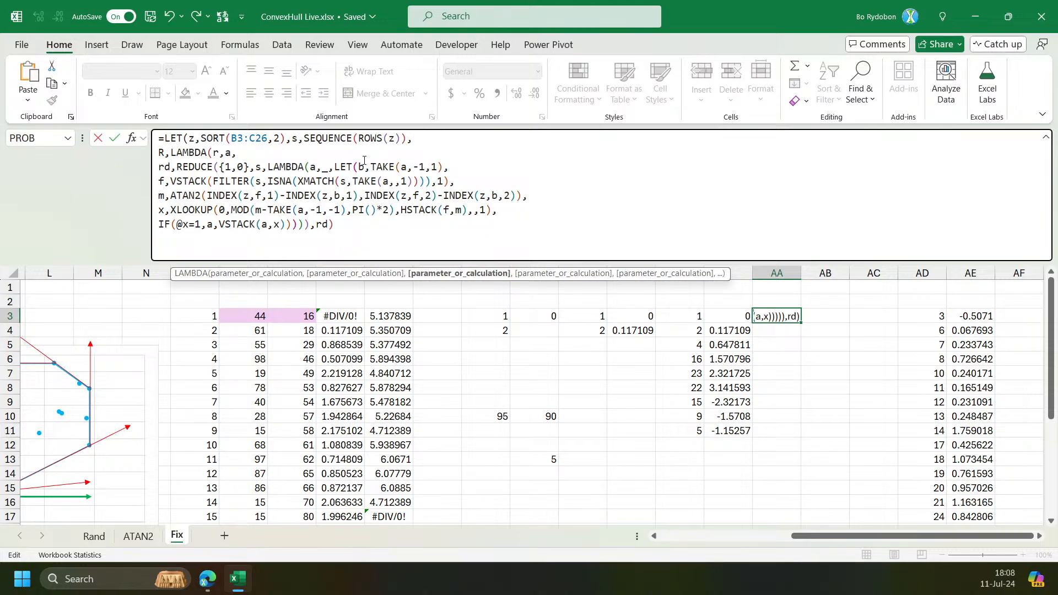
pyautogui.moveTo(335, 171); pyautogui.dragTo(142, 174)
pyautogui.press('BackSpace')
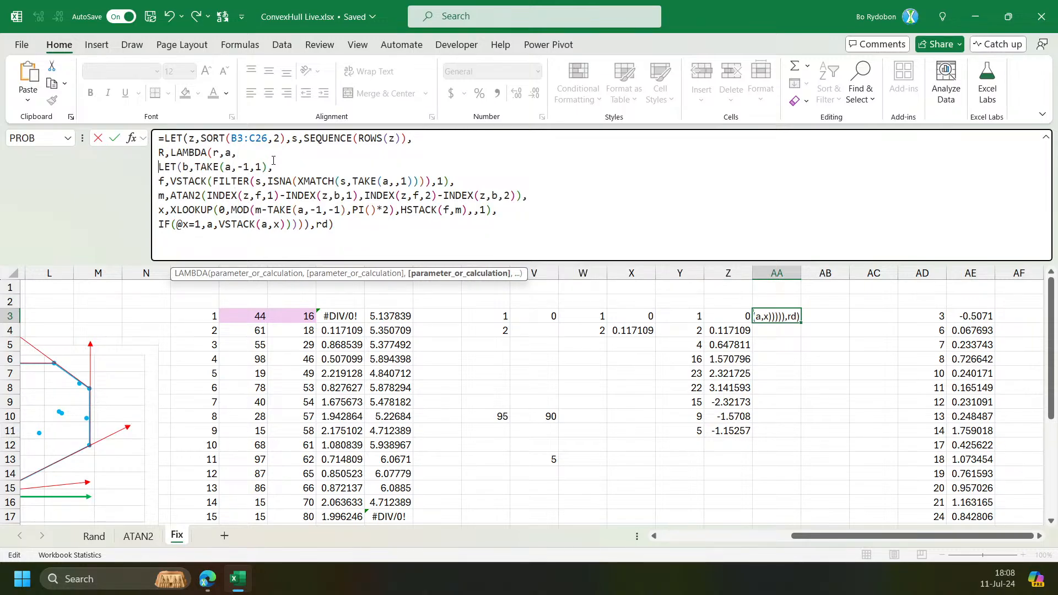
# Replace the final rd with R(R,{1,0}) and enter the formula in AA3.
pyautogui.click(336, 227)
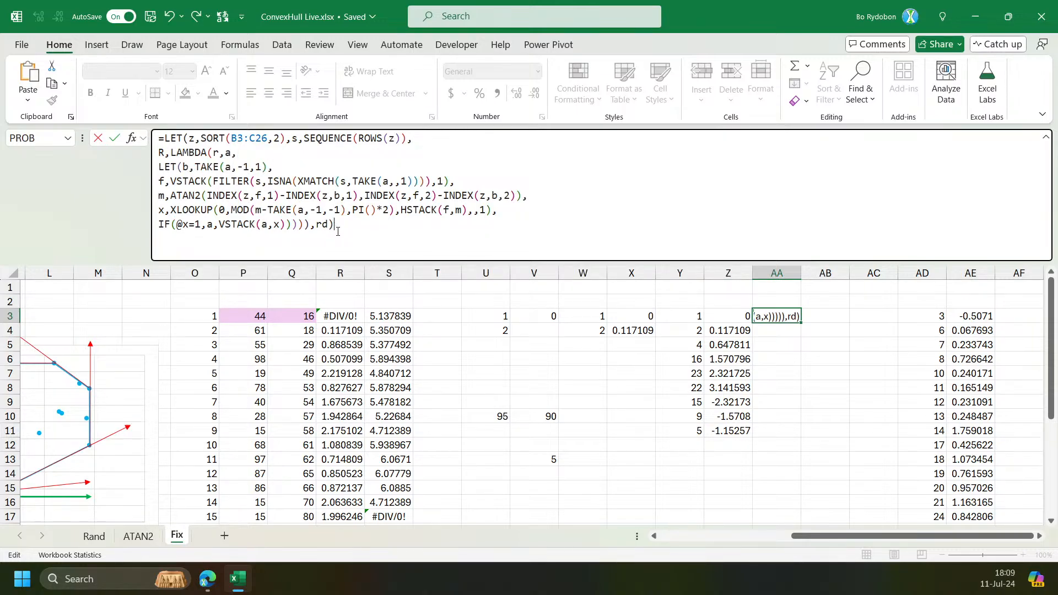
pyautogui.moveTo(316, 224); pyautogui.dragTo(373, 233)
pyautogui.write('R(r,P')
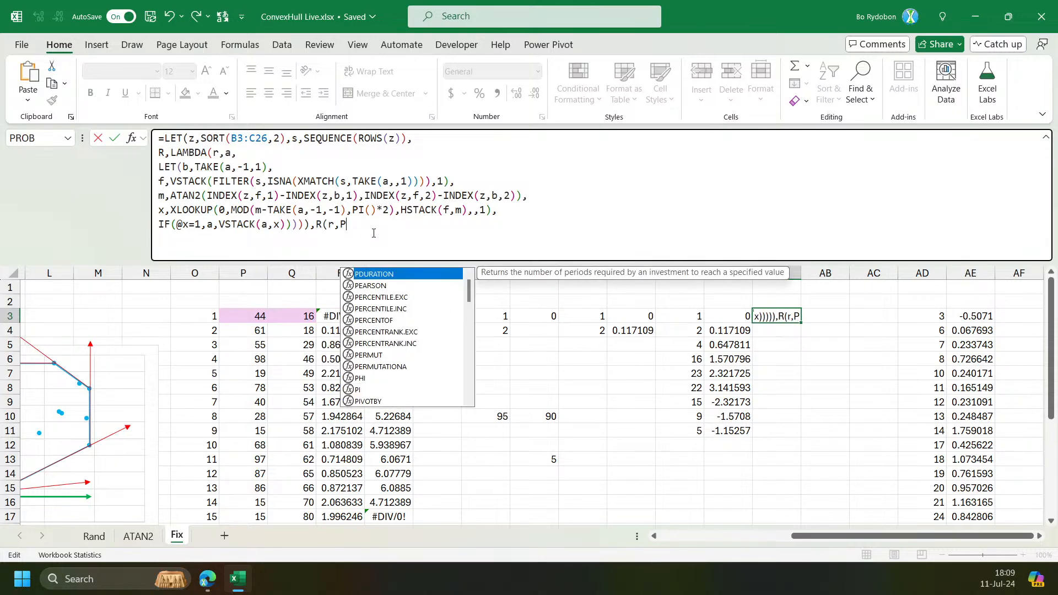
pyautogui.press('BackSpace')
pyautogui.write('{1,0')
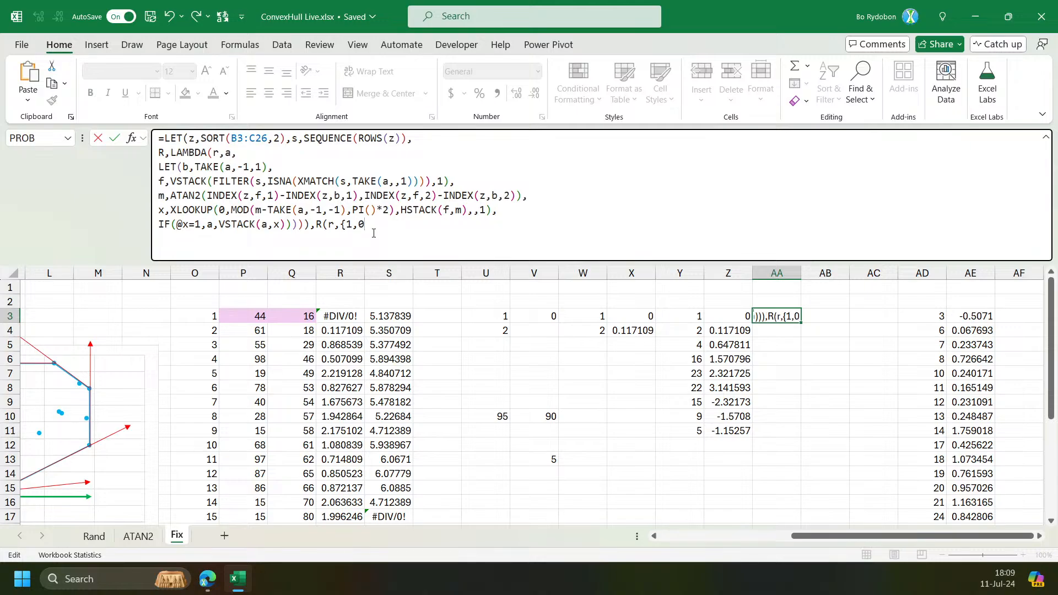
pyautogui.write('}))')
pyautogui.press('Return')
pyautogui.press('Return')
pyautogui.press('Delete')
pyautogui.press('Return')
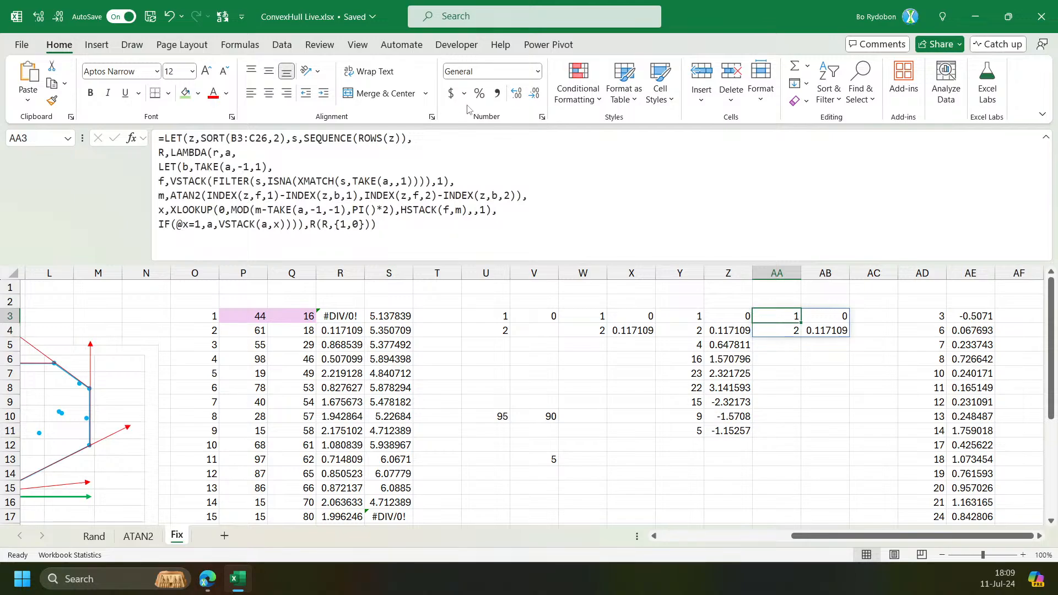
# Make the IF's false branch call r(r,VSTACK(a,x)) recursively and enter the formula.
pyautogui.click(220, 226)
pyautogui.write('R(r,')
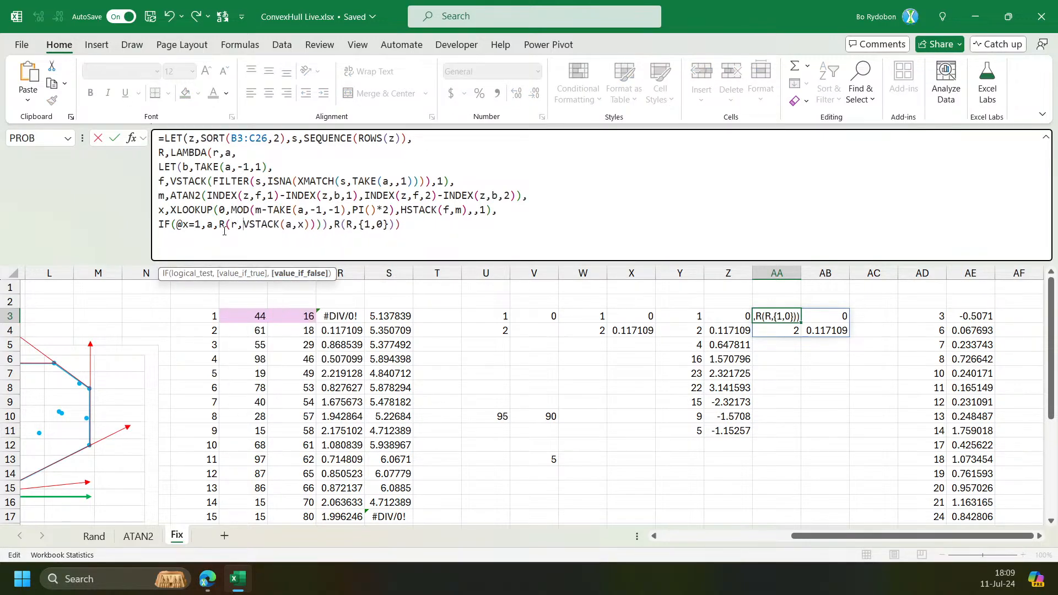
pyautogui.write(')')
pyautogui.press('Return')
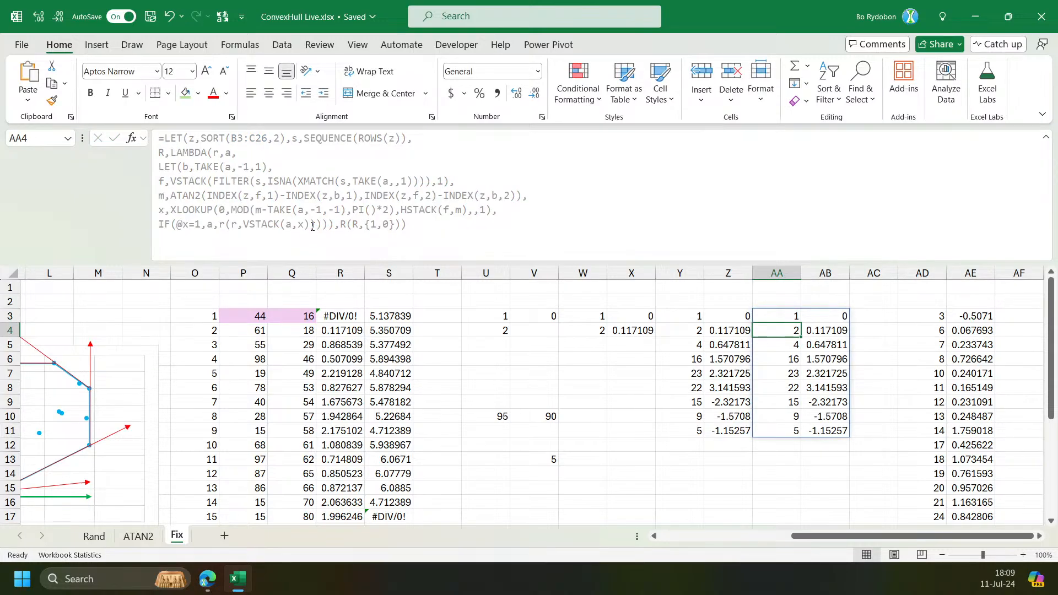
pyautogui.press('Up')
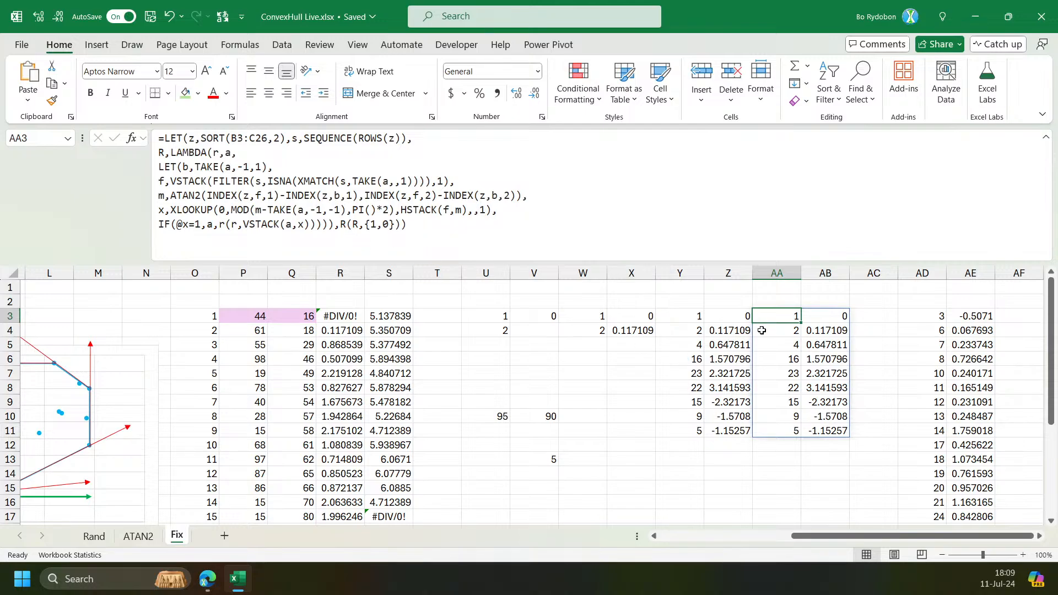
# Make the IF's true branch return TAKE(a,,1) and enter the formula in AA3.
pyautogui.moveTo(774, 319); pyautogui.dragTo(778, 430)
pyautogui.click(207, 225)
pyautogui.write('tak')
pyautogui.press('Tab')
pyautogui.write(',,1)')
pyautogui.press('Return')
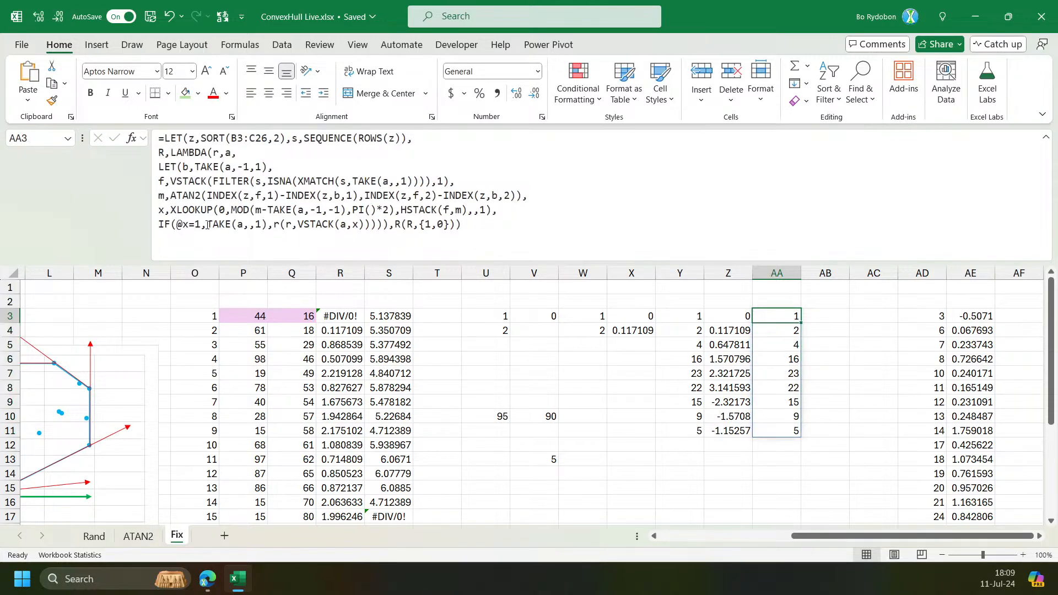
# Wrap the true branch in VSTACK to append 1 after TAKE(a,,1), and enter the formula.
pyautogui.click(784, 444)
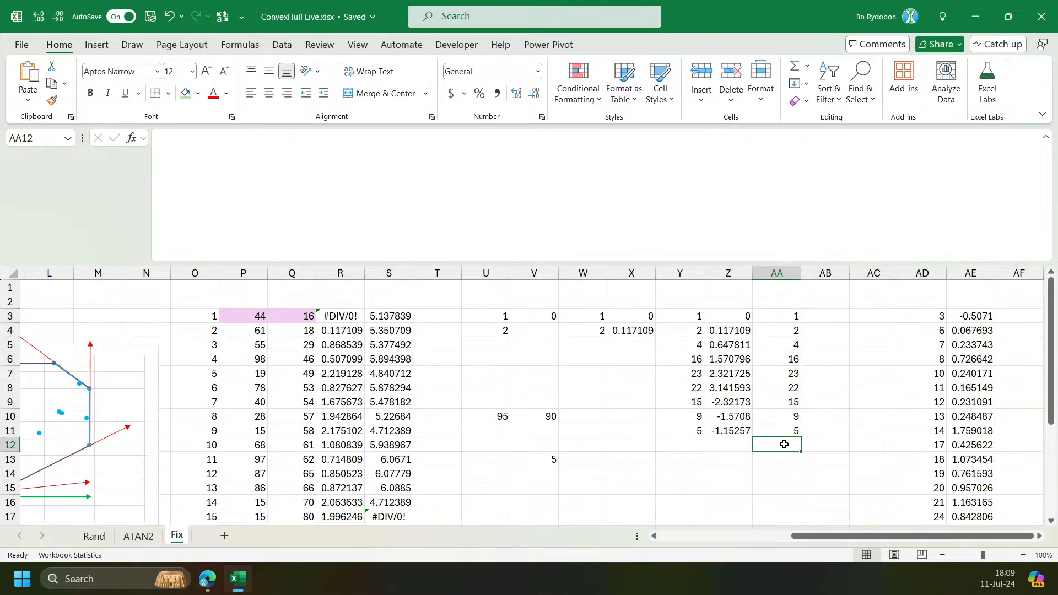
pyautogui.click(779, 317)
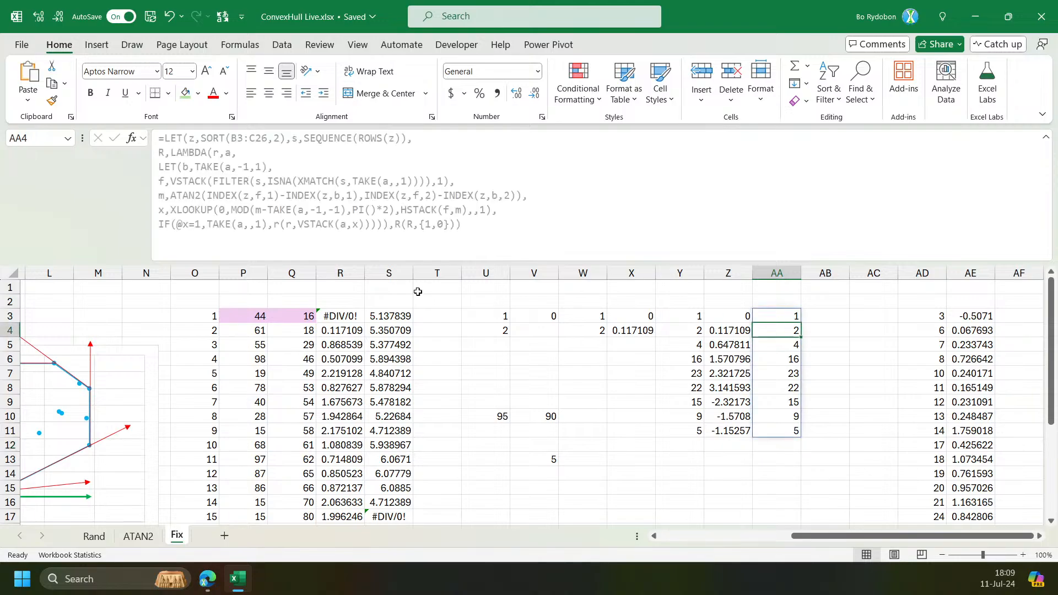
pyautogui.click(209, 223)
pyautogui.write('VSTACK(TAKE(a')
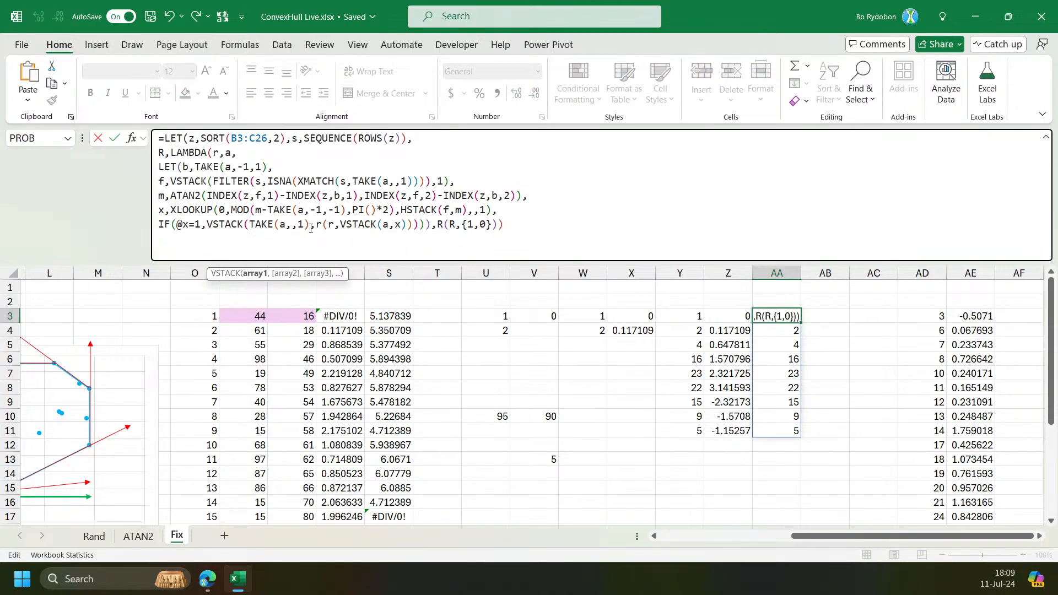
pyautogui.write(',,1)')
pyautogui.press('Return')
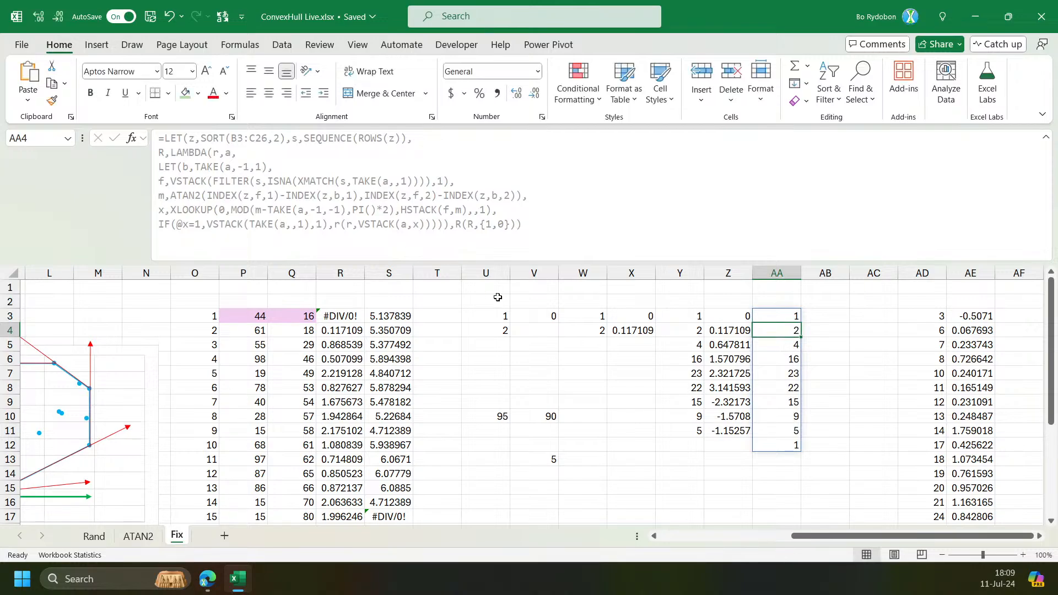
# Wrap the true branch in CHOOSEROWS(z, ...) so it returns the hull points' coordinates, and enter the formula.
pyautogui.click(456, 224)
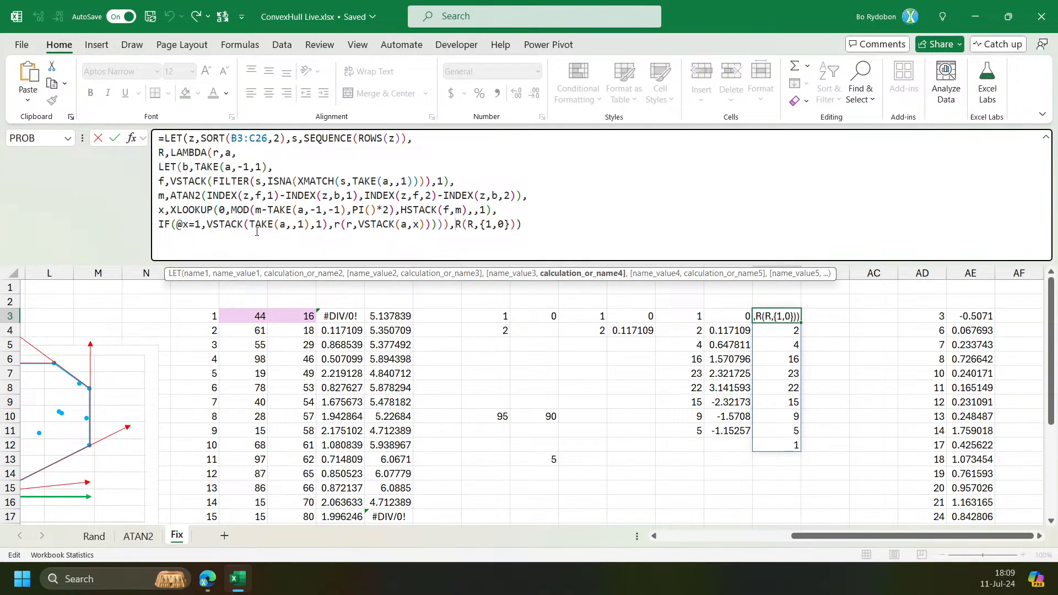
pyautogui.click(209, 224)
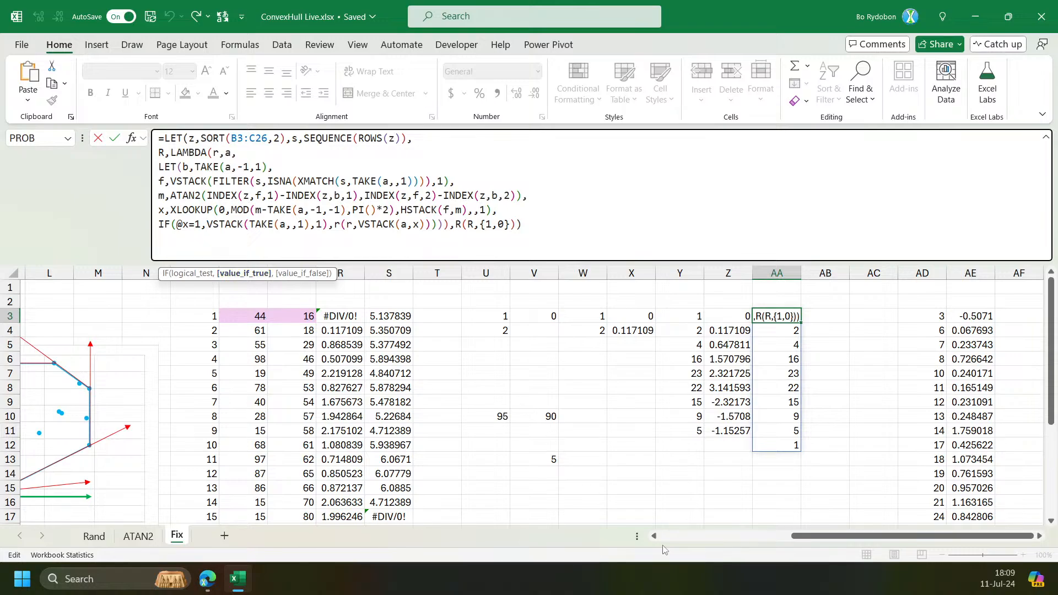
pyautogui.moveTo(787, 536); pyautogui.dragTo(691, 536)
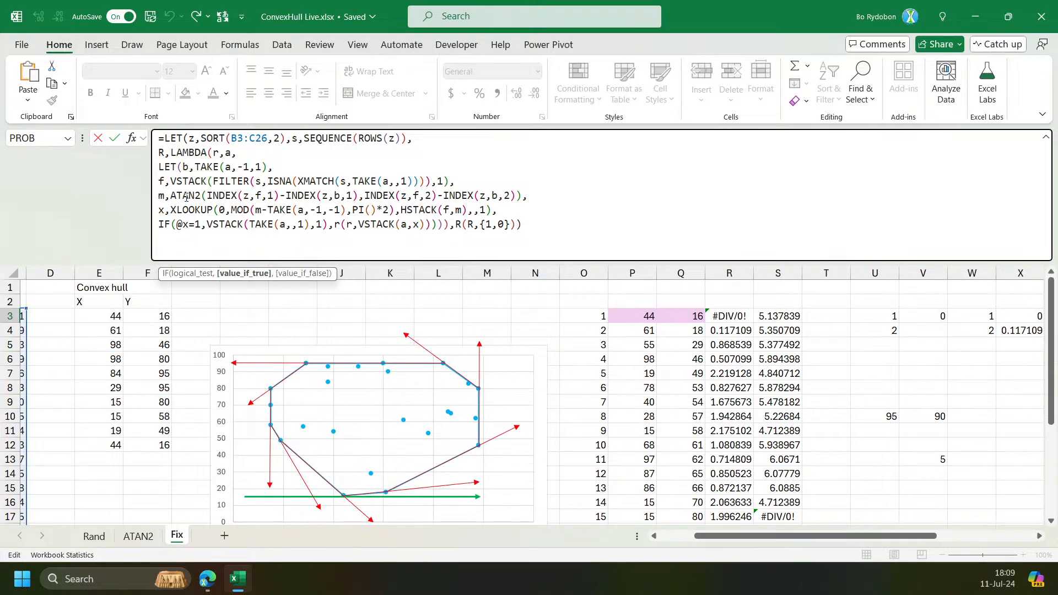
pyautogui.write('cho')
pyautogui.press('Down')
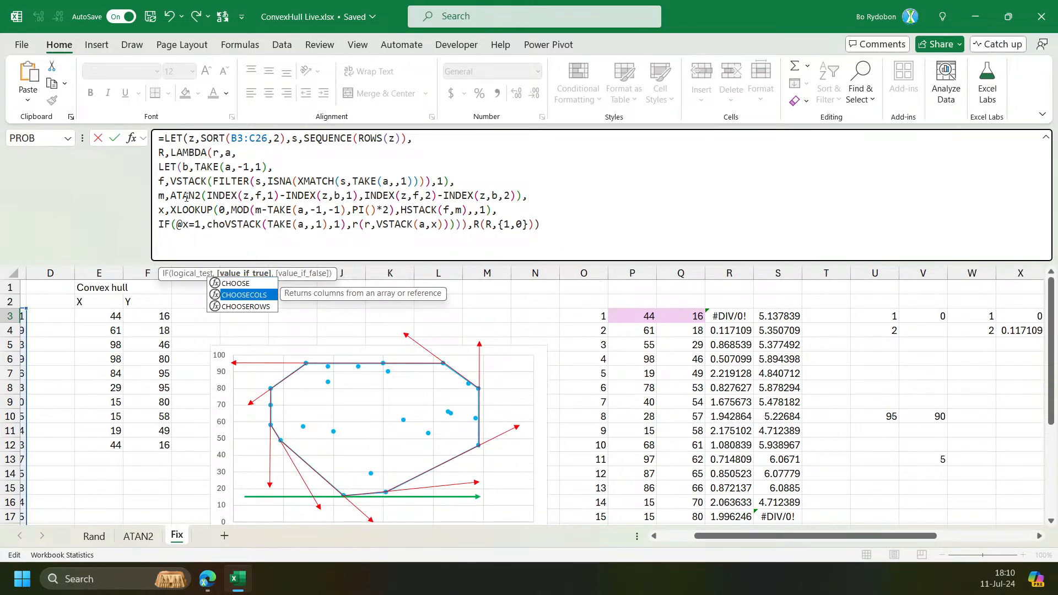
pyautogui.press('Down')
pyautogui.press('Tab')
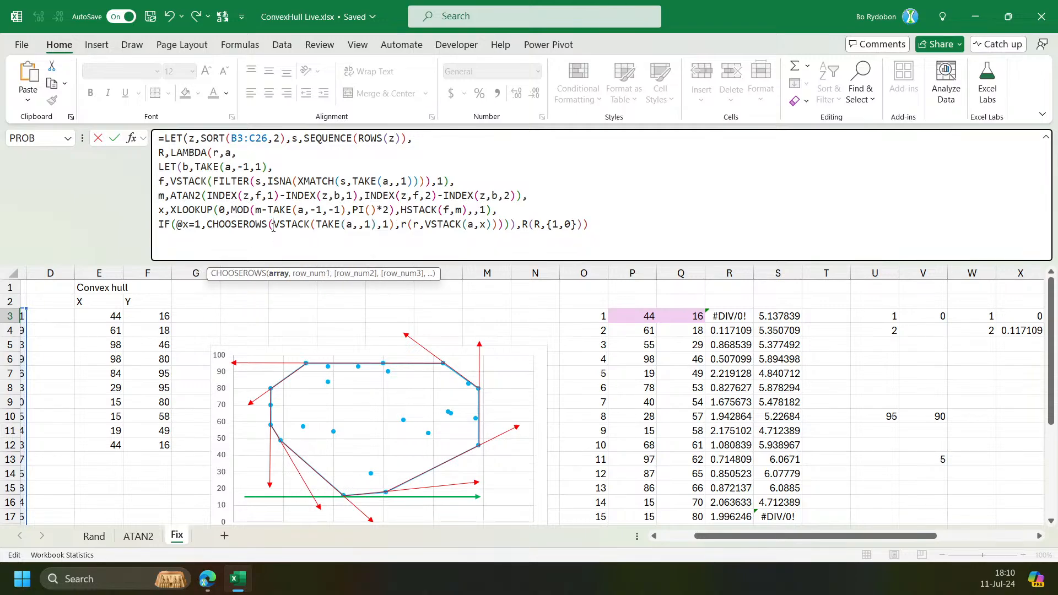
pyautogui.write('z')
pyautogui.write(',f,1')
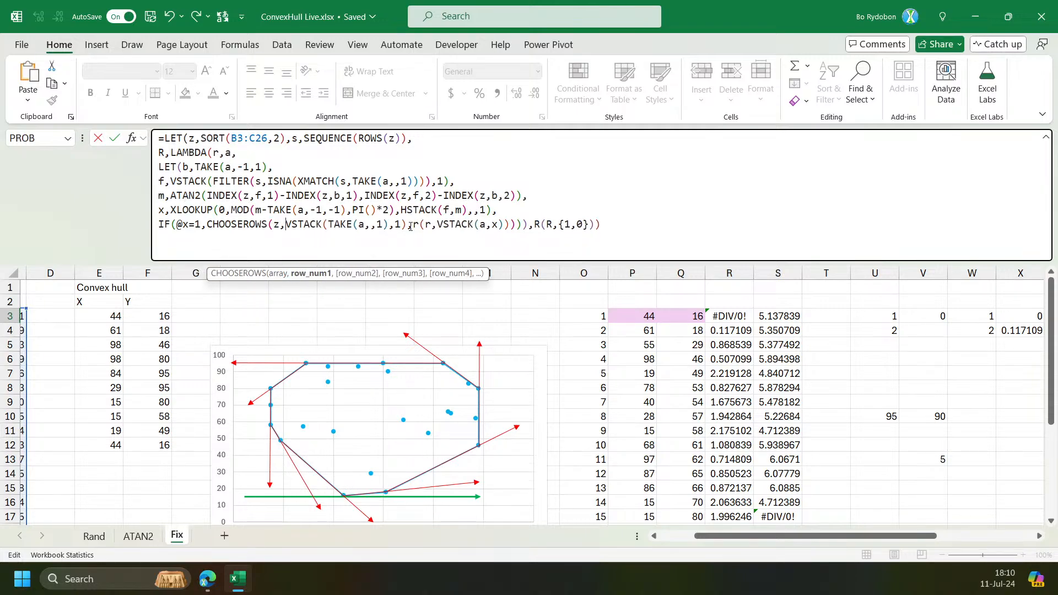
pyautogui.write(')')
pyautogui.press('Return')
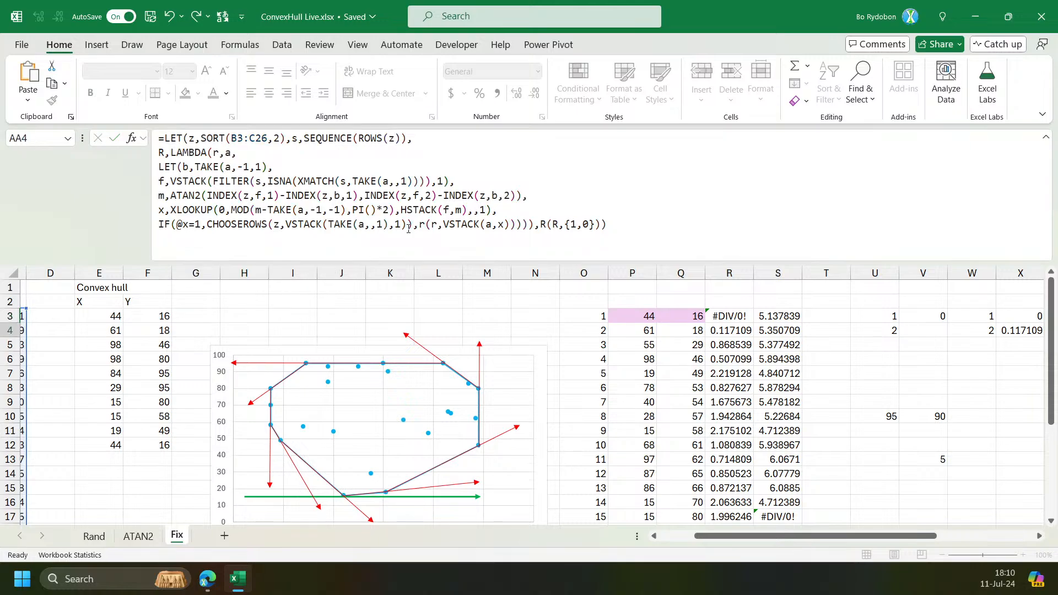
# Copy the recursive formula from AA3 and paste it over the Convex hull formula in E3.
pyautogui.press('Up')
pyautogui.press('Right')
pyautogui.press('Left')
pyautogui.press('F2')
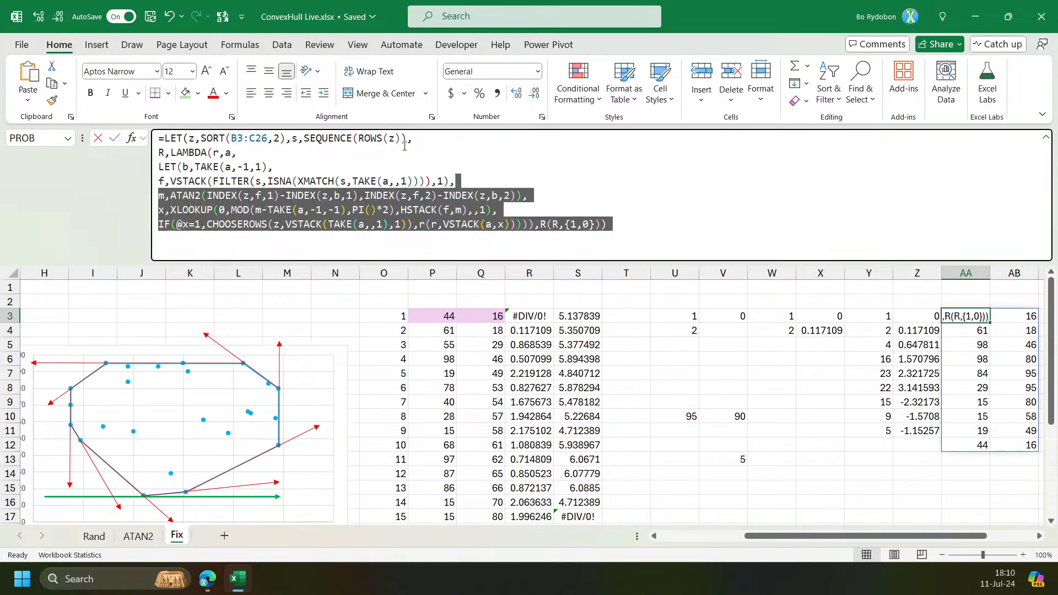
pyautogui.press('Escape')
pyautogui.moveTo(744, 535); pyautogui.dragTo(657, 545)
pyautogui.click(251, 312)
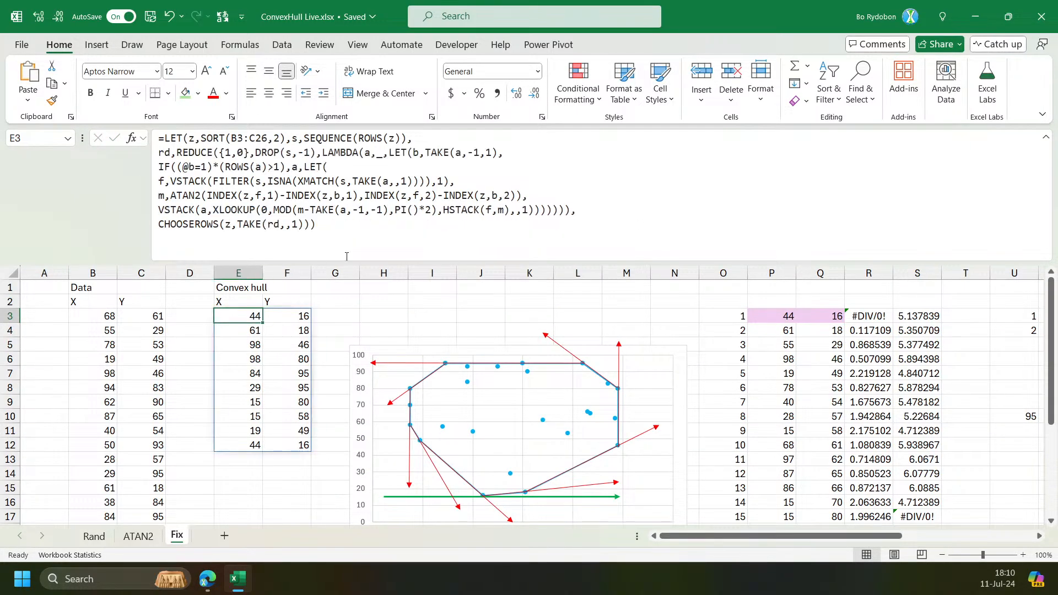
pyautogui.press('F2')
pyautogui.hotkey('ctrl', 'a')
pyautogui.write('=LET(z,SORT(B3:C26,2),s,SEQUENCE(ROWS(z)), R,LAMBDA(r,a, LET(b,TAKE(a,-1,1), f,VSTACK(FILTER(s,ISNA(XMATCH(s,TAKE(a,,1)))),1), m,ATAN2(INDEX(z,f,1)-INDEX(z,b,1),INDEX(z,f,2)-INDEX(z,b,2)), x,XLOOKUP(0,MOD(m-TAKE(a,-1,-1),PI()*2),HSTACK(f,m),,1), IF(@x=1,CHOOSEROWS(z,VSTACK(TAKE(a,,1),1)),r(r,VSTACK(a,x))))),R(R,{1,0}))')
pyautogui.press('Return')
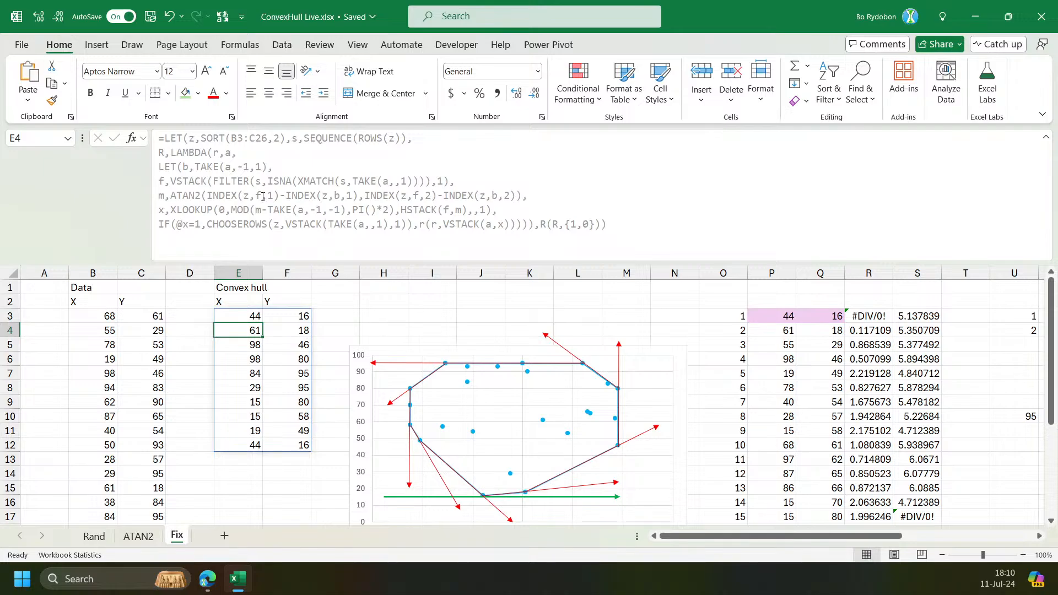
# Recalculate the Rand sheet several times to generate new random points and hulls.
pyautogui.click(100, 541)
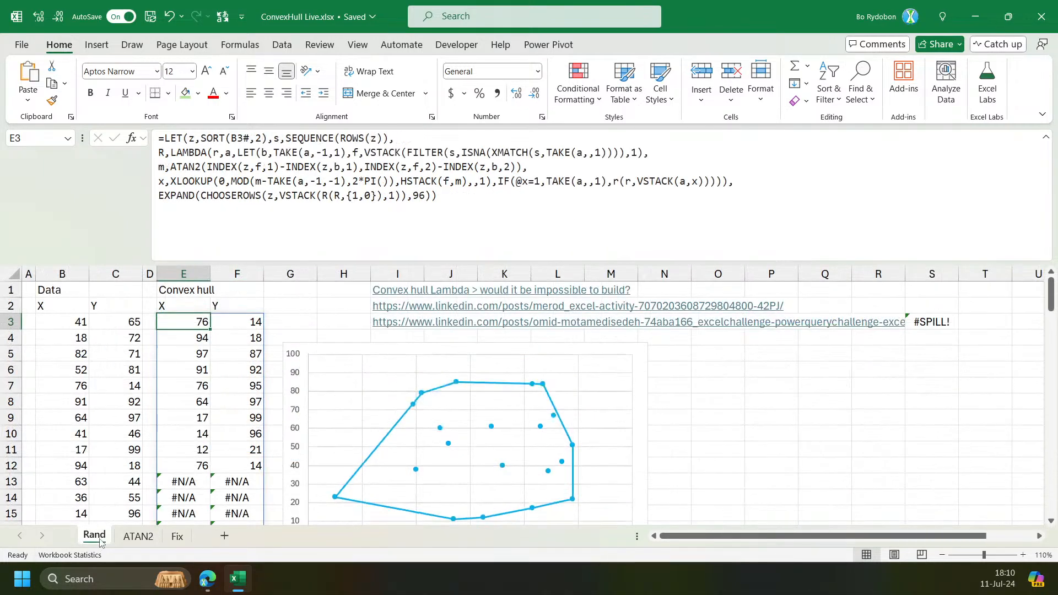
pyautogui.hotkey('ctrl', 'shift', 'u')
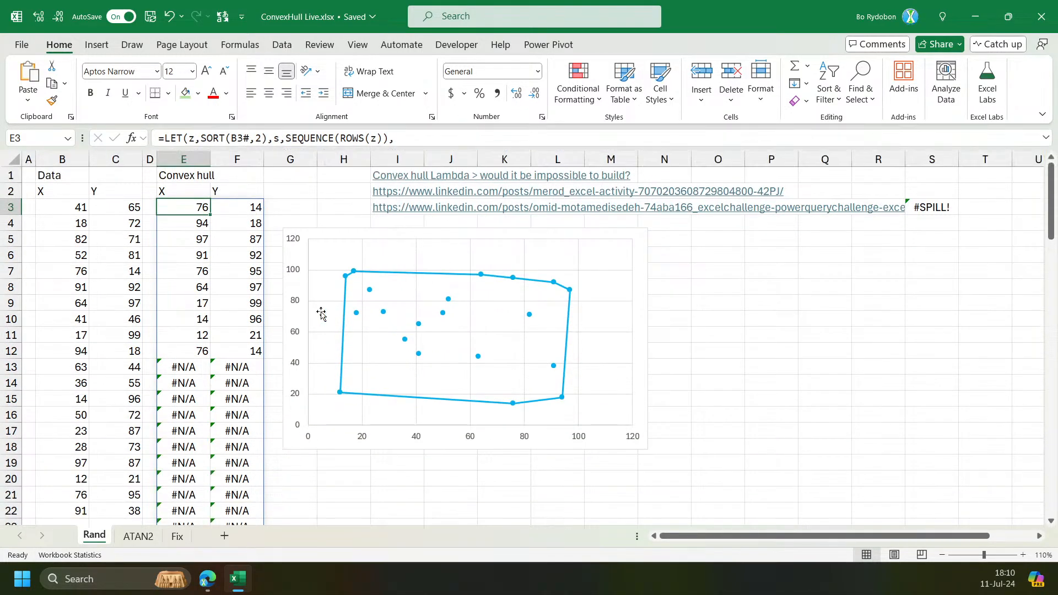
pyautogui.press('F9')
pyautogui.press('F9')
pyautogui.press('F9')
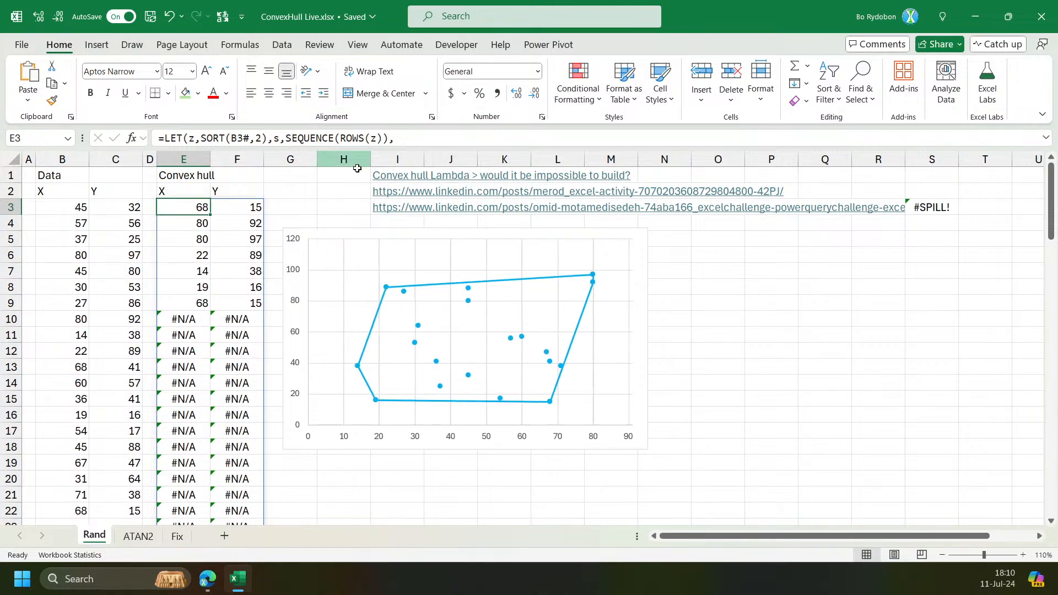
pyautogui.click(138, 537)
pyautogui.click(100, 541)
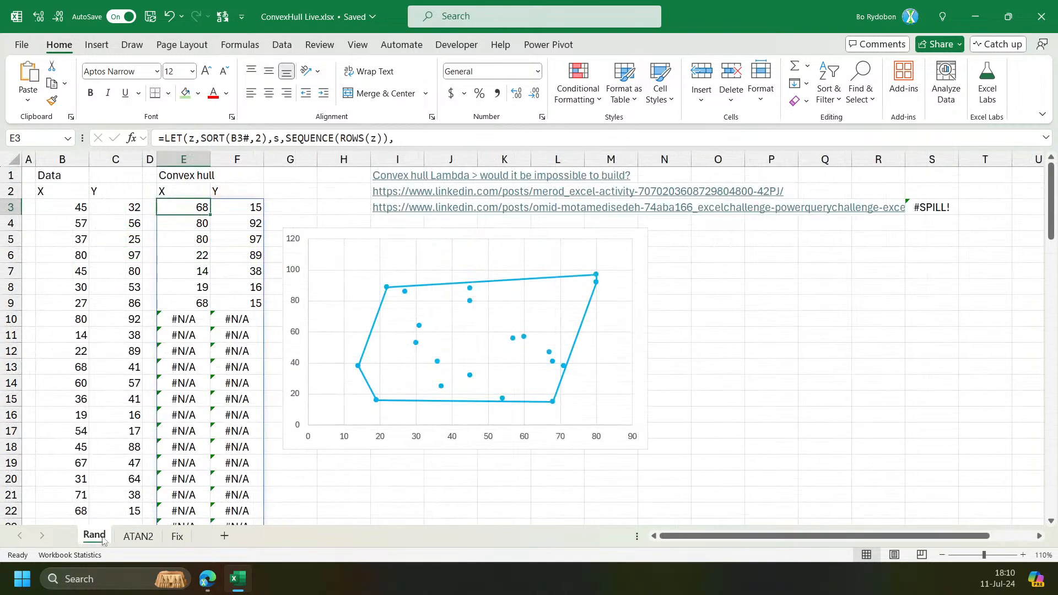
pyautogui.click(177, 536)
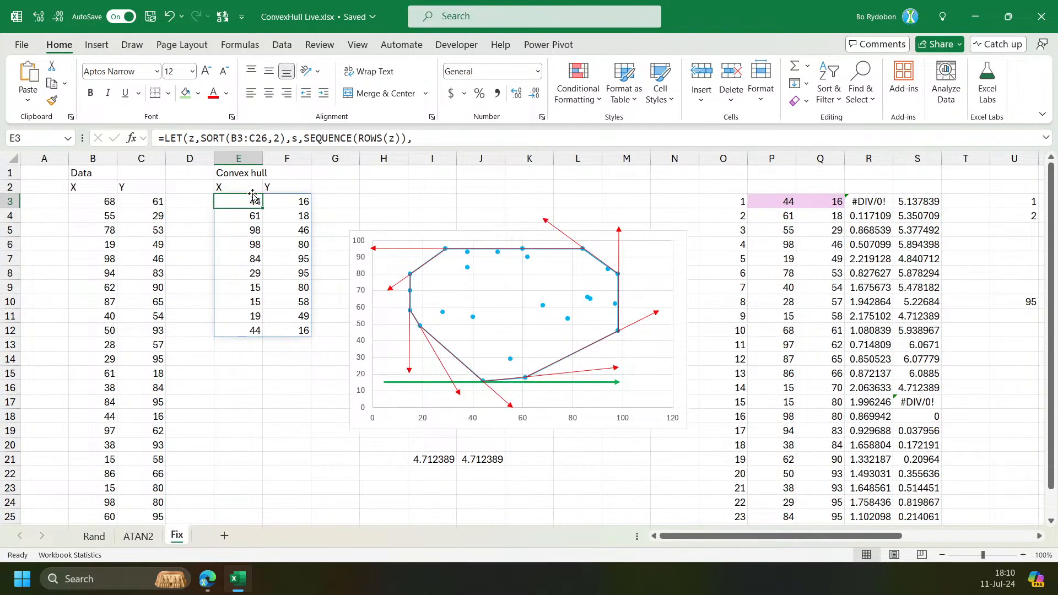
pyautogui.moveTo(386, 147); pyautogui.dragTo(386, 304)
pyautogui.moveTo(689, 293); pyautogui.dragTo(50, 43)
pyautogui.hotkey('ctrl', 'c')
pyautogui.press('Escape')
pyautogui.click(94, 536)
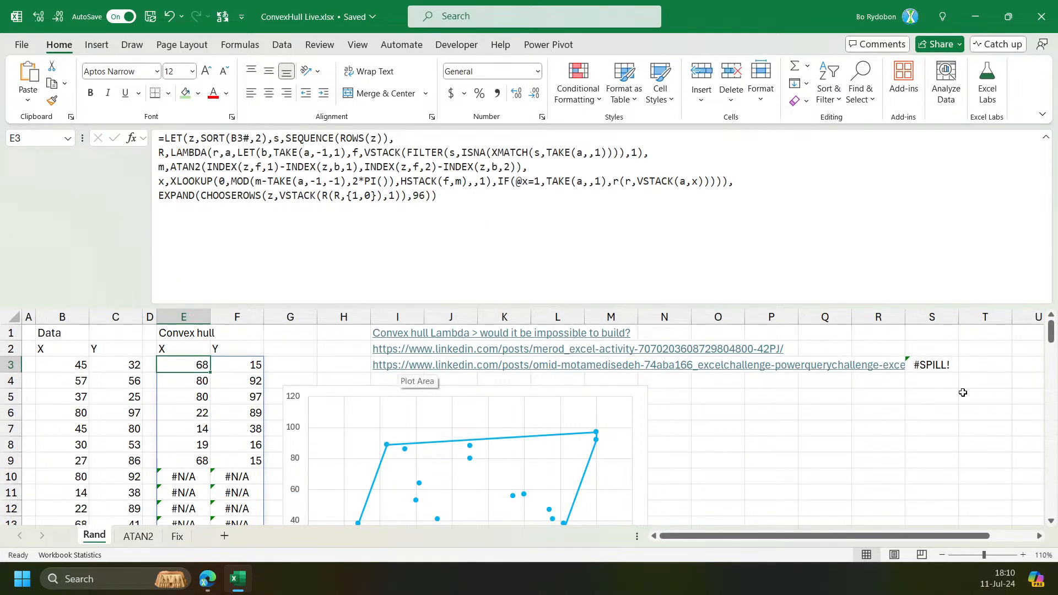
# Paste the recursive hull formula into cell X3 on the Rand sheet.
pyautogui.click(933, 365)
pyautogui.click(985, 363)
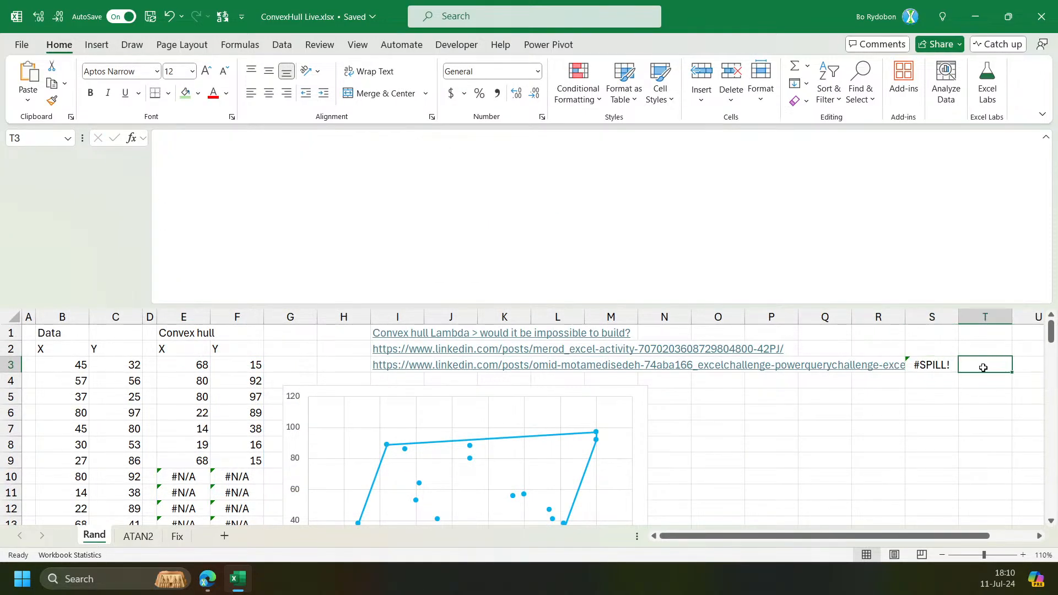
pyautogui.hscroll(2, 802, 542)
pyautogui.press('Right')
pyautogui.press('Right')
pyautogui.press('Right')
pyautogui.press('Right')
pyautogui.press('Right')
pyautogui.press('Down')
pyautogui.press('Down')
pyautogui.press('Left')
pyautogui.press('Left')
pyautogui.press('Up')
pyautogui.click(308, 204)
pyautogui.hotkey('ctrl', 'v')
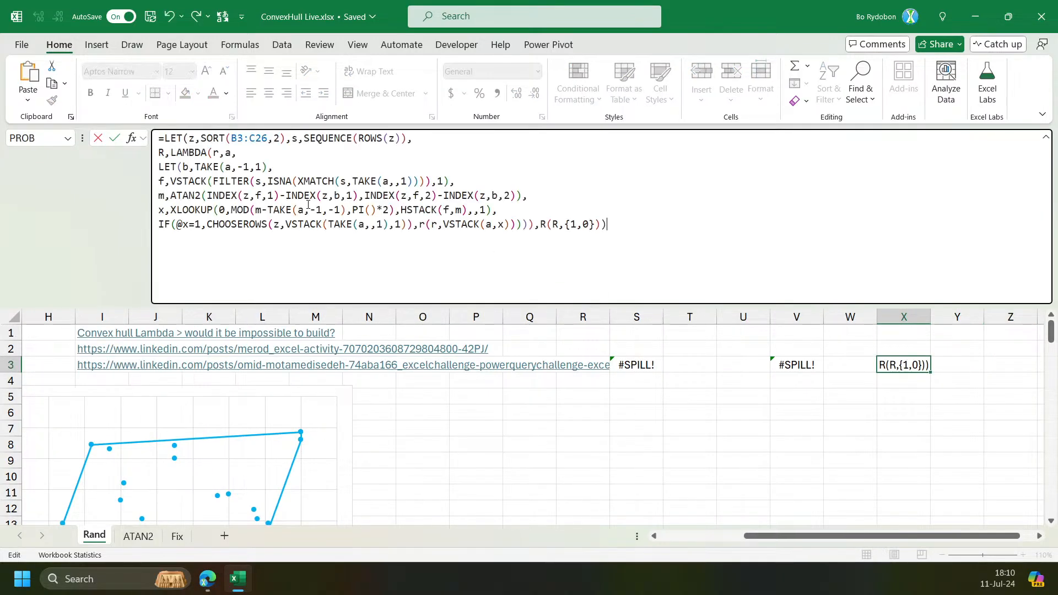
# Replace the B3:C26 reference with the spilled data range B3# and enter the formula.
pyautogui.doubleClick(255, 138)
pyautogui.moveTo(812, 535); pyautogui.dragTo(728, 535)
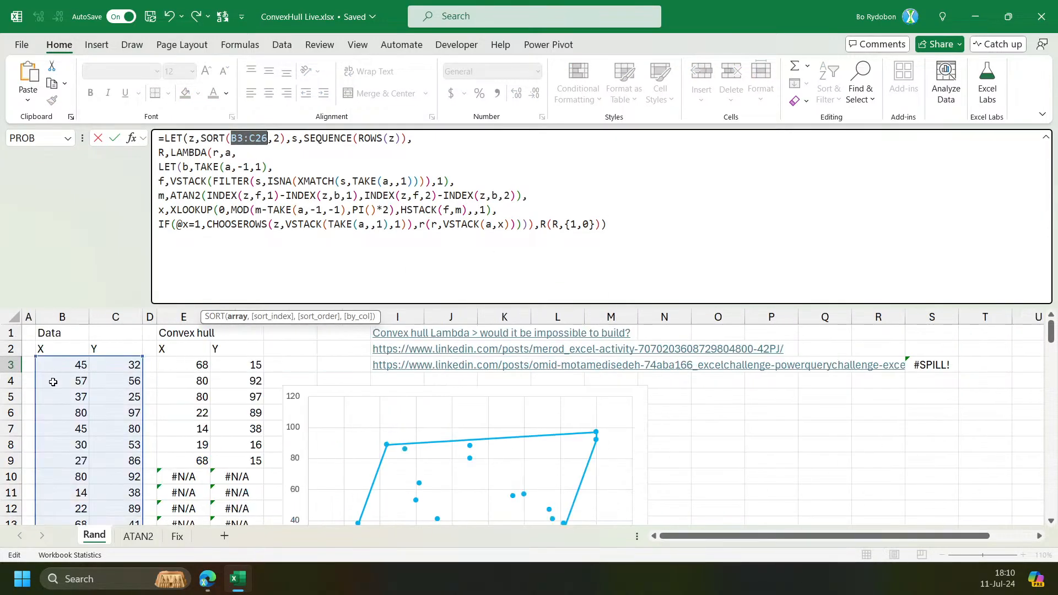
pyautogui.click(59, 368)
pyautogui.hotkey('shift', 'Right')
pyautogui.hotkey('ctrl', 'shift', 'Down')
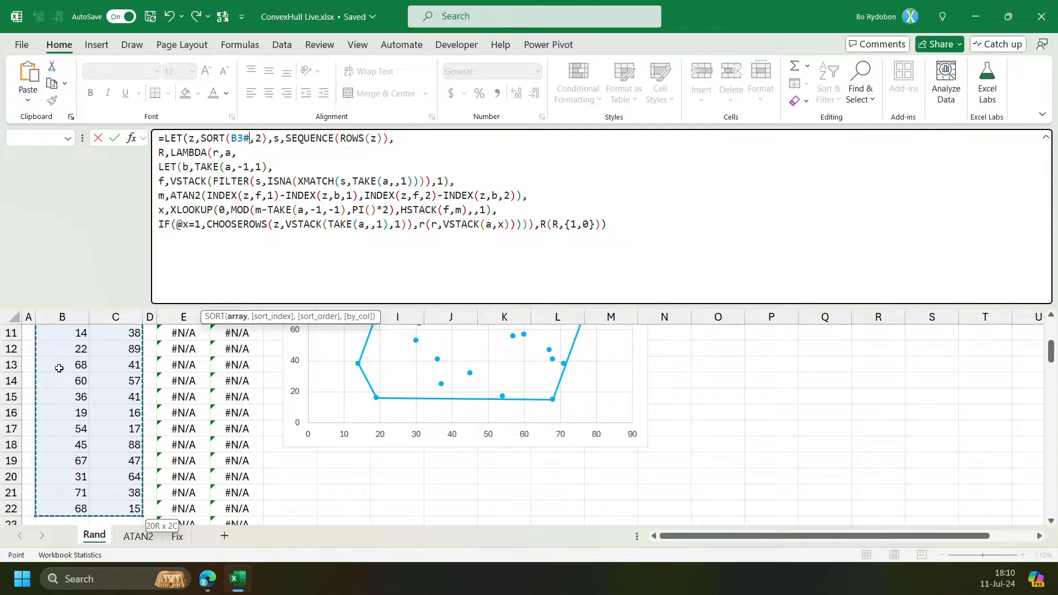
pyautogui.press('Return')
# Recalculate the random data repeatedly and inspect the recursive formula's output around X3.
pyautogui.press('Up')
pyautogui.press('Up')
pyautogui.press('Right')
pyautogui.press('Down')
pyautogui.press('Down')
pyautogui.press('Left')
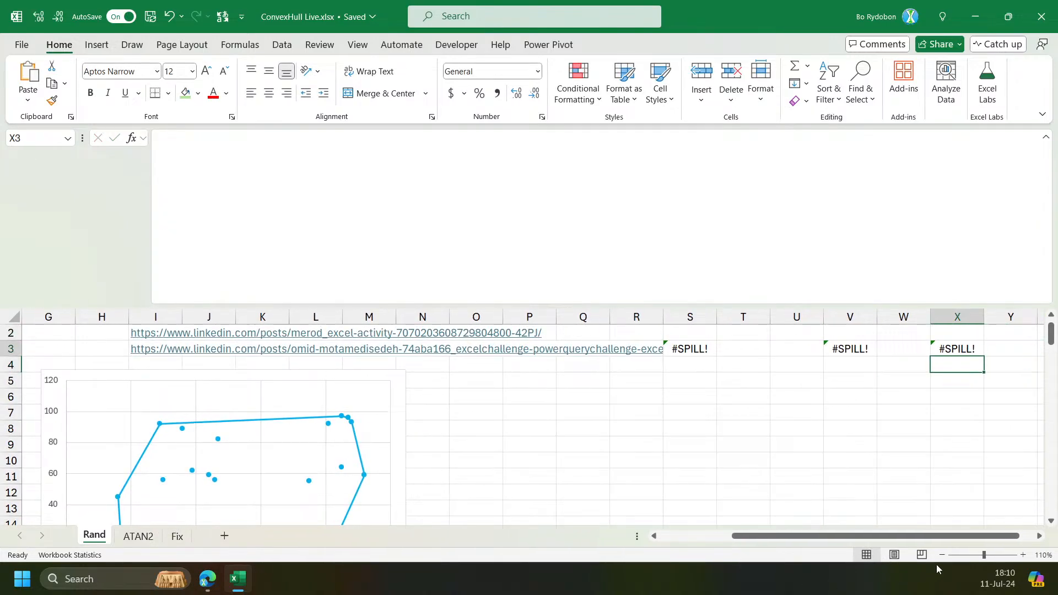
pyautogui.press('Up')
pyautogui.click(1038, 536)
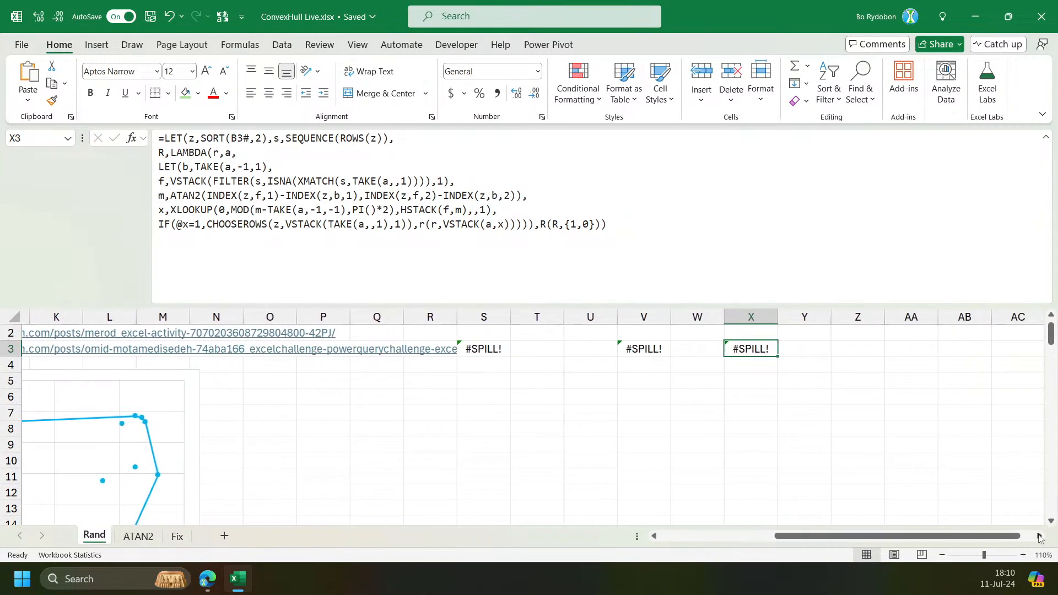
pyautogui.press('F9')
pyautogui.press('F9')
pyautogui.press('F9')
pyautogui.press('F9')
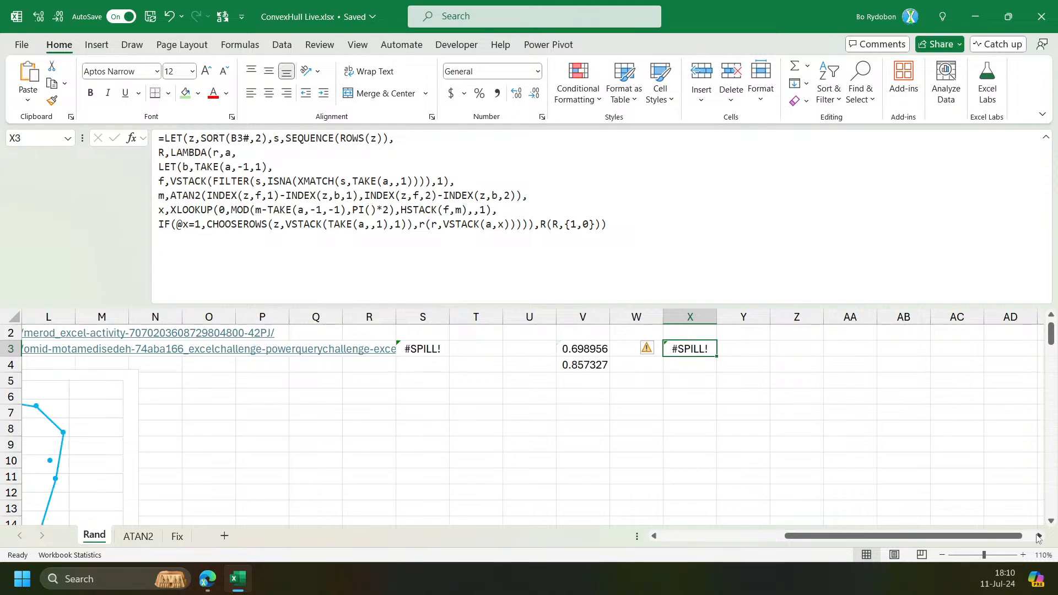
pyautogui.press('F9')
pyautogui.press('F9')
pyautogui.press('F9')
pyautogui.press('F9')
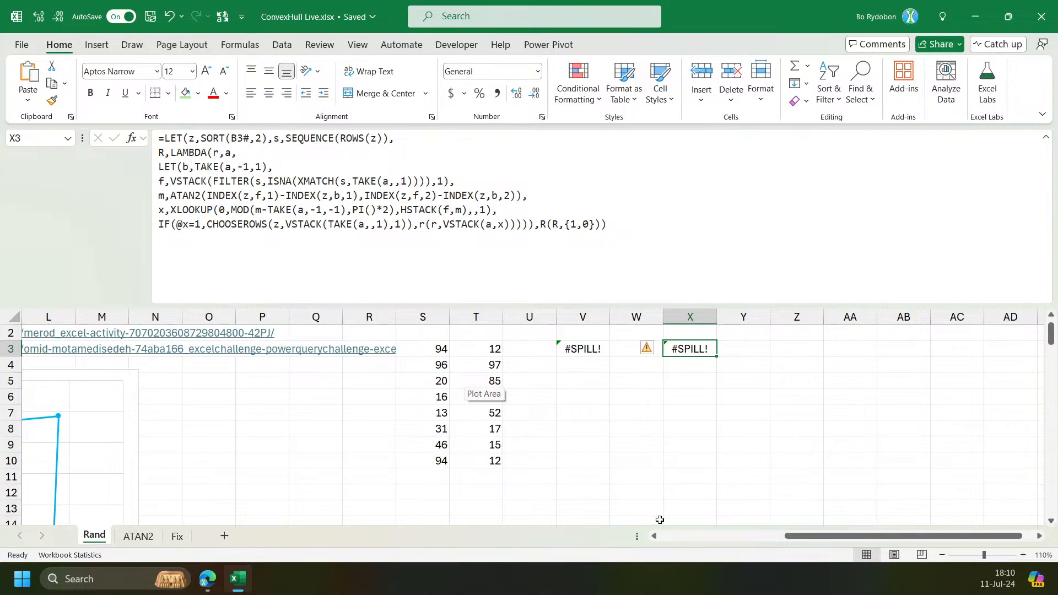
pyautogui.click(737, 536)
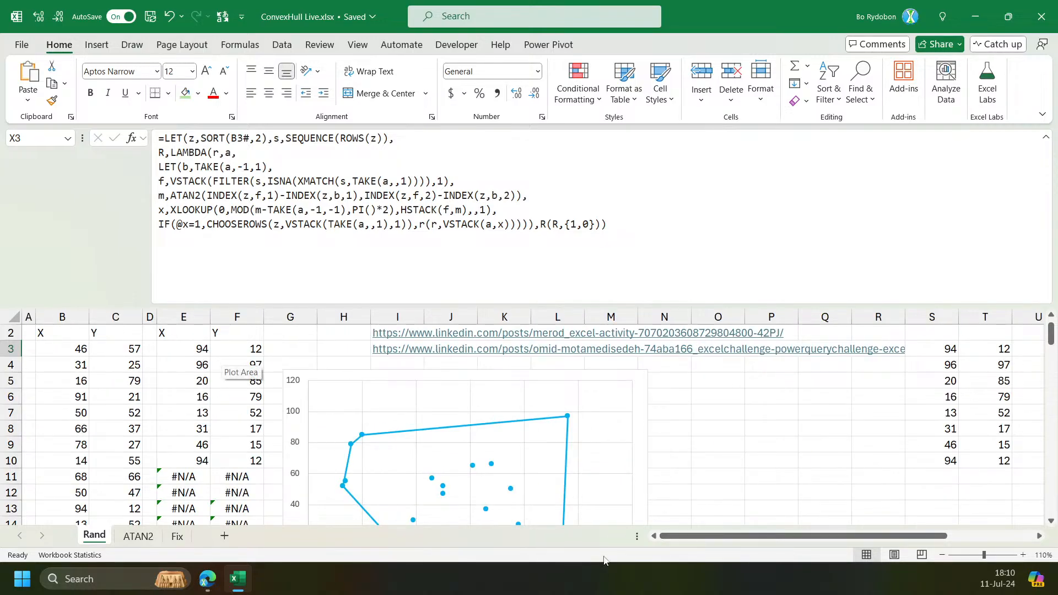
pyautogui.hscroll(3, 226, 374)
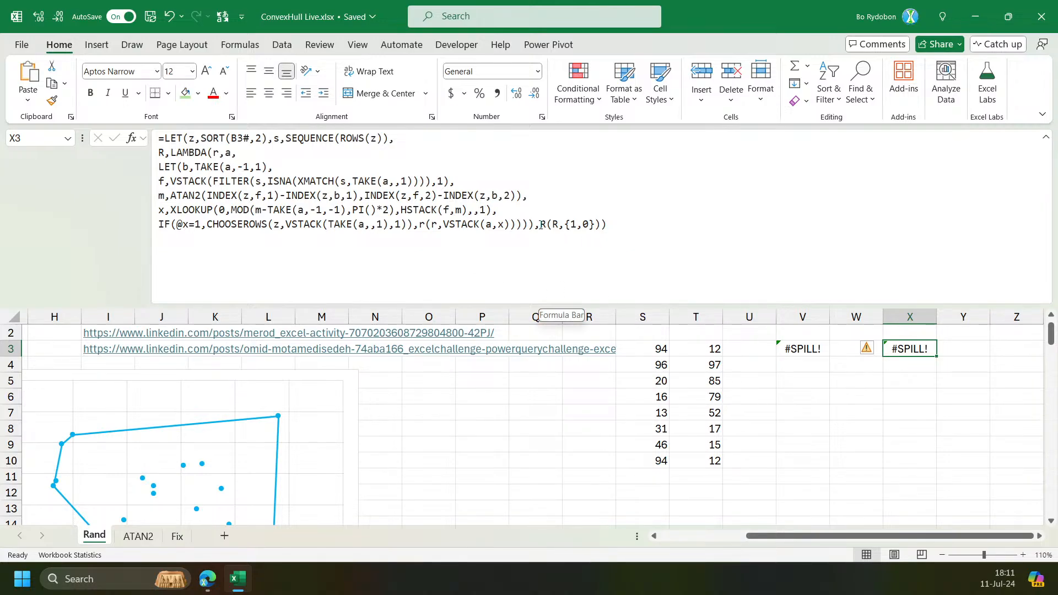
# Wrap the final R(R,{1,0}) call in EXPAND with 99 rows and enter the formula.
pyautogui.click(538, 224)
pyautogui.write('Ex')
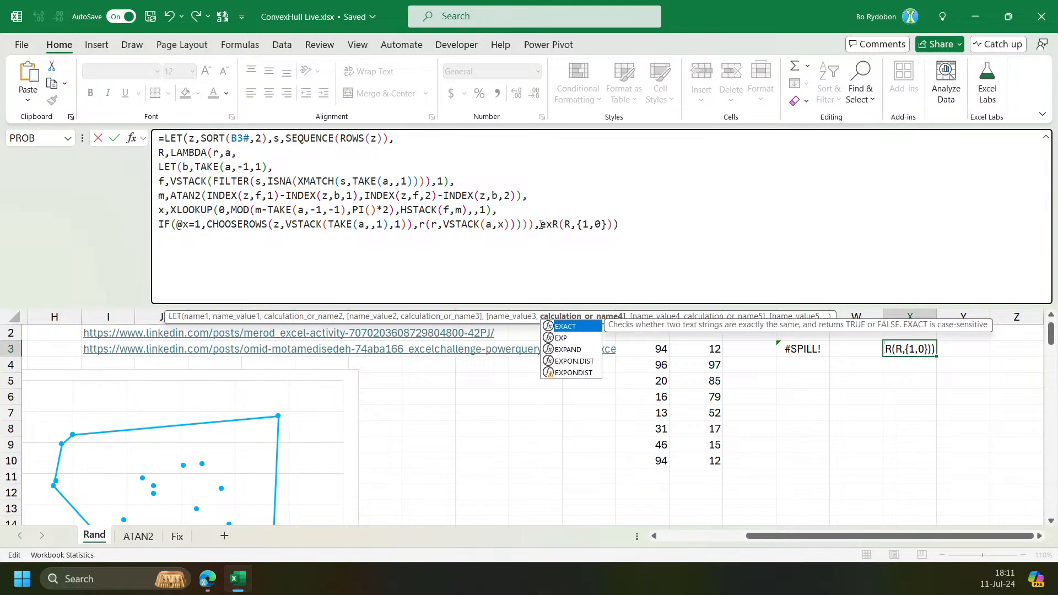
pyautogui.press('Down')
pyautogui.press('Down')
pyautogui.press('Tab')
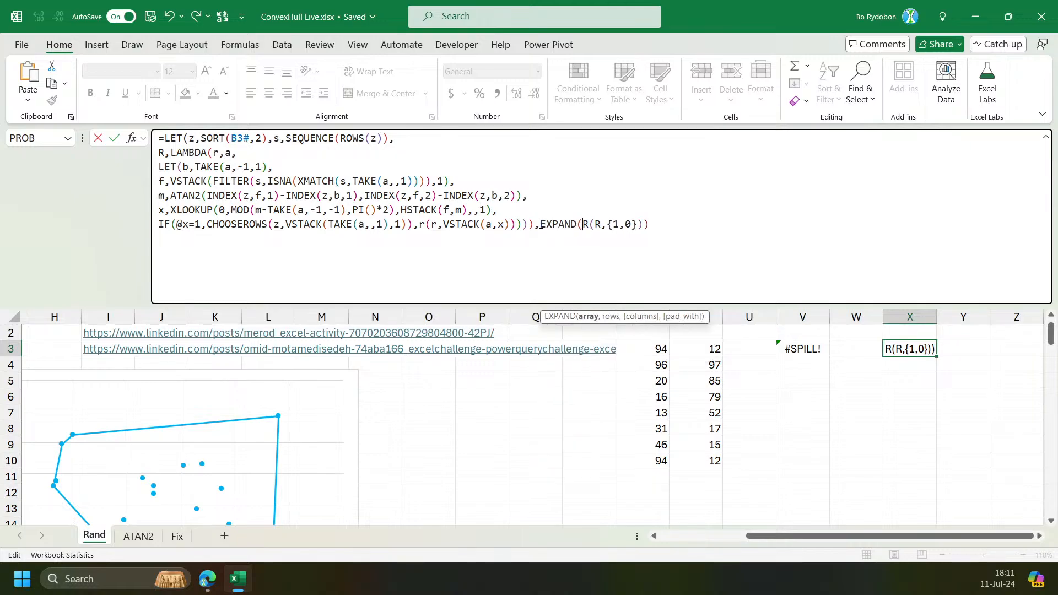
pyautogui.click(598, 317)
pyautogui.click(643, 226)
pyautogui.write(',99')
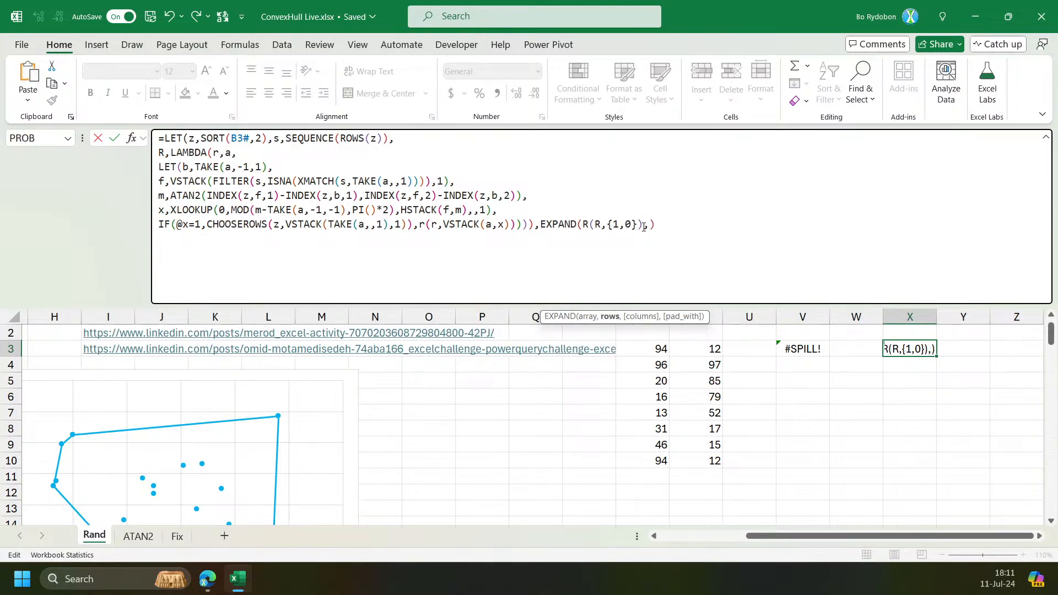
pyautogui.write(')')
pyautogui.hotkey('ctrl', 'Return')
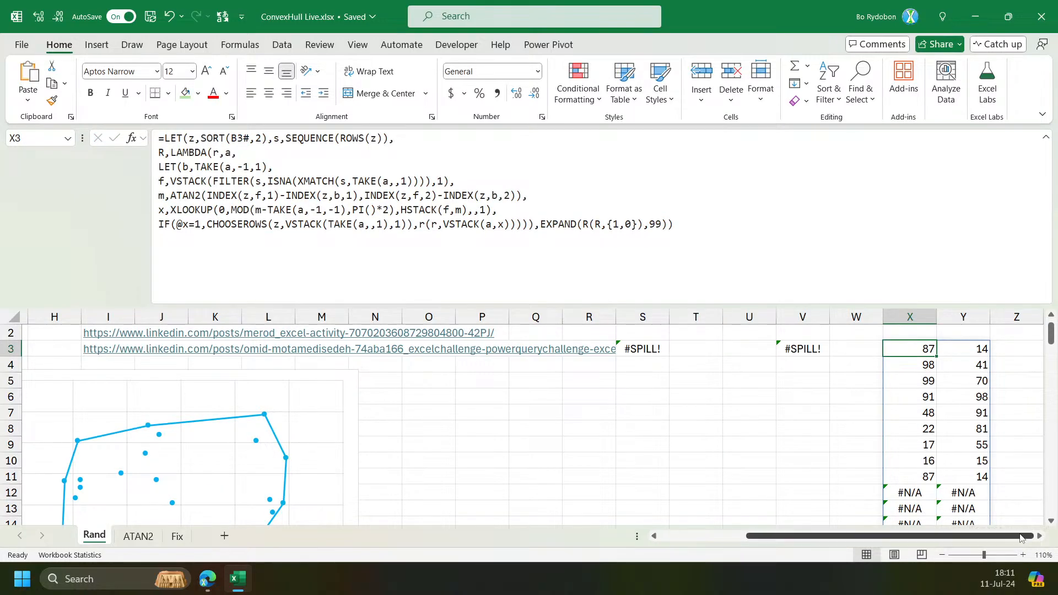
# Recalculate the random data several times and review the recursive hull output in X3.
pyautogui.doubleClick(1039, 536)
pyautogui.click(1038, 536)
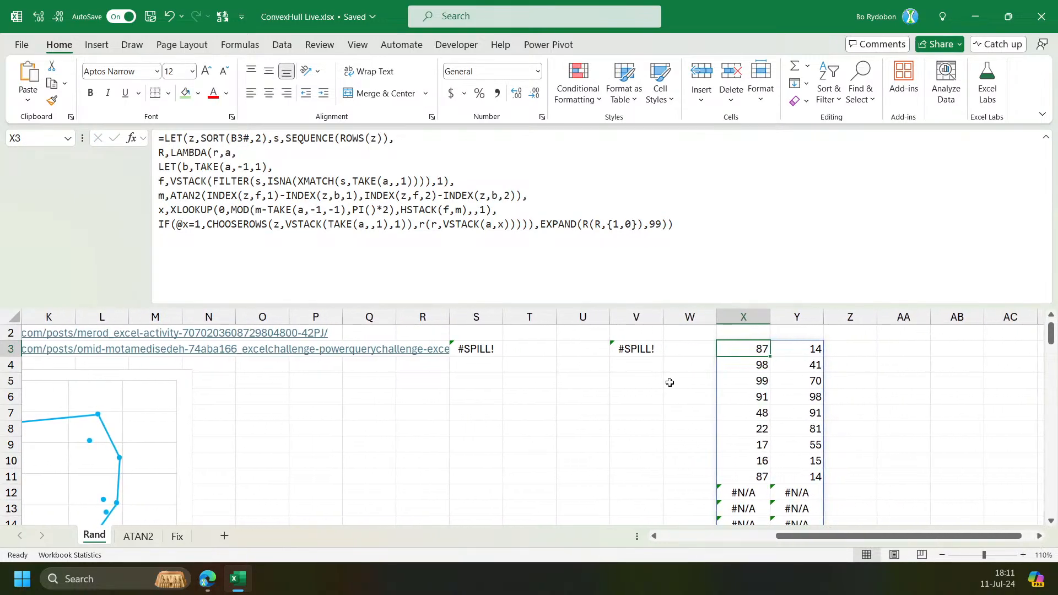
pyautogui.click(484, 350)
pyautogui.click(745, 348)
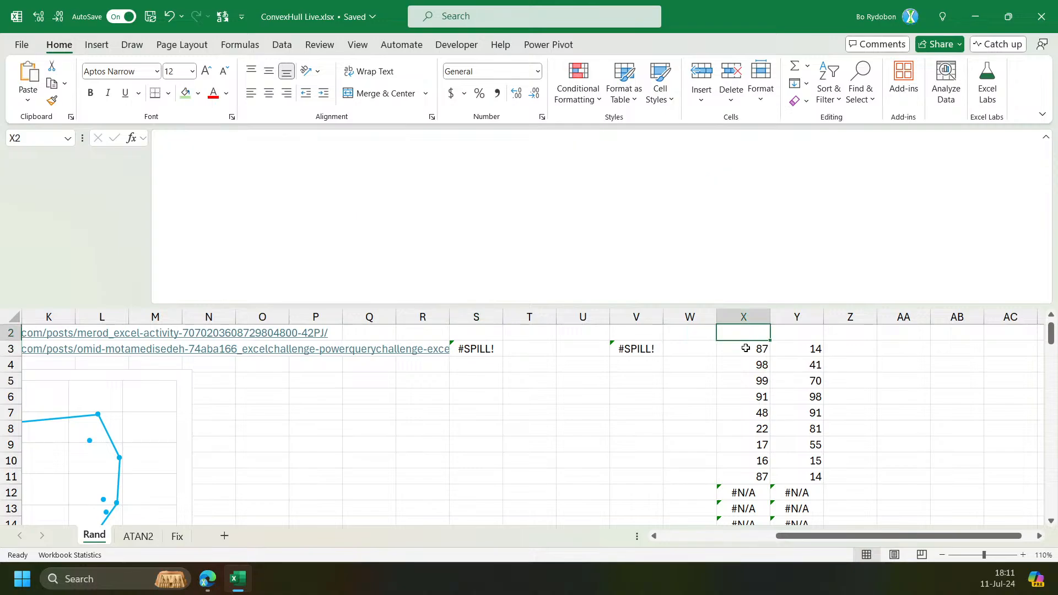
pyautogui.press('F9')
pyautogui.press('F9')
pyautogui.press('F9')
pyautogui.press('F9')
pyautogui.press('F9')
pyautogui.press('F9')
pyautogui.press('F9')
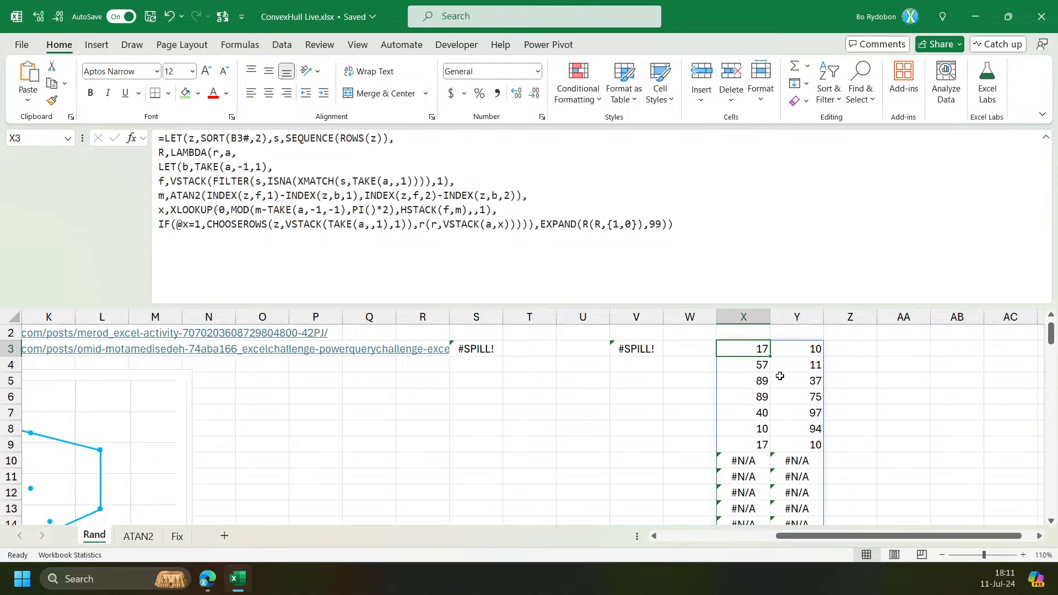
pyautogui.press('F9')
pyautogui.press('F9')
pyautogui.press('F9')
pyautogui.moveTo(848, 536); pyautogui.dragTo(749, 536)
# Recalculate the data and compare the REDUCE-based hull in E3 against the recursive hull in X3.
pyautogui.click(201, 346)
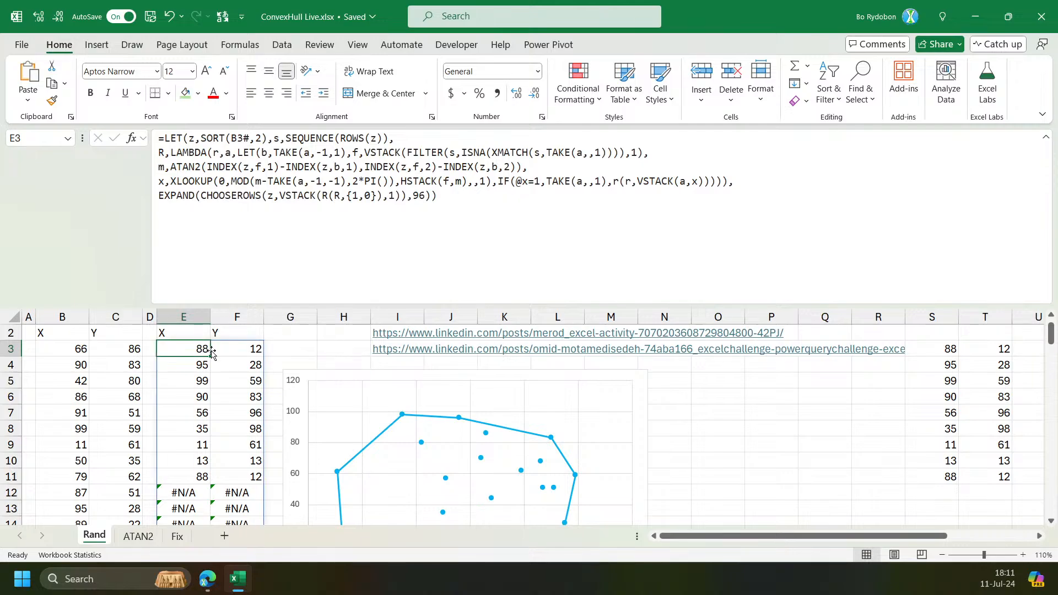
pyautogui.press('F9')
pyautogui.press('F9')
pyautogui.press('F9')
pyautogui.press('F9')
pyautogui.press('F9')
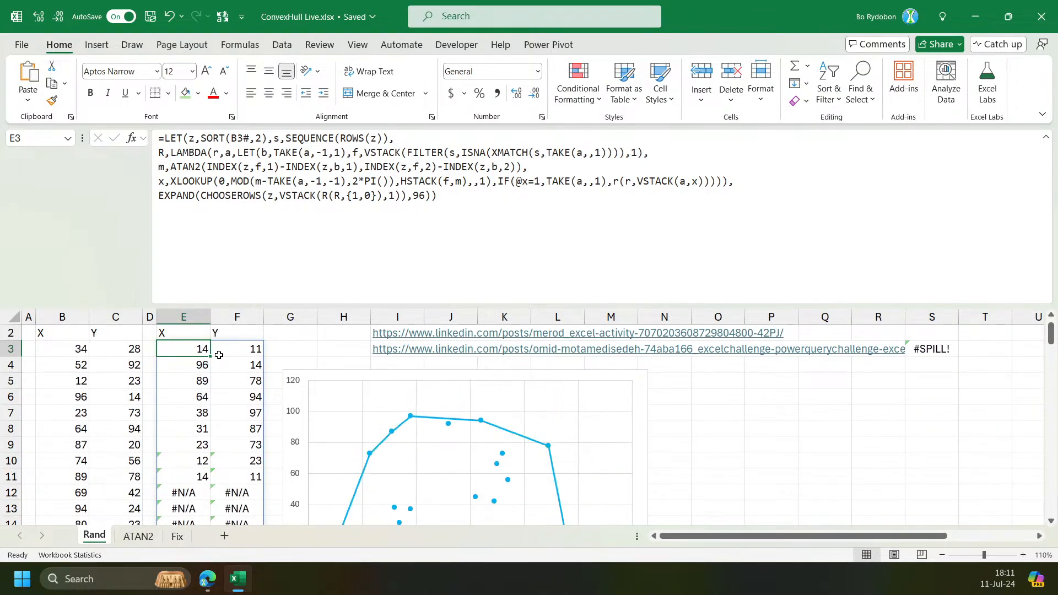
pyautogui.moveTo(809, 536); pyautogui.dragTo(1028, 554)
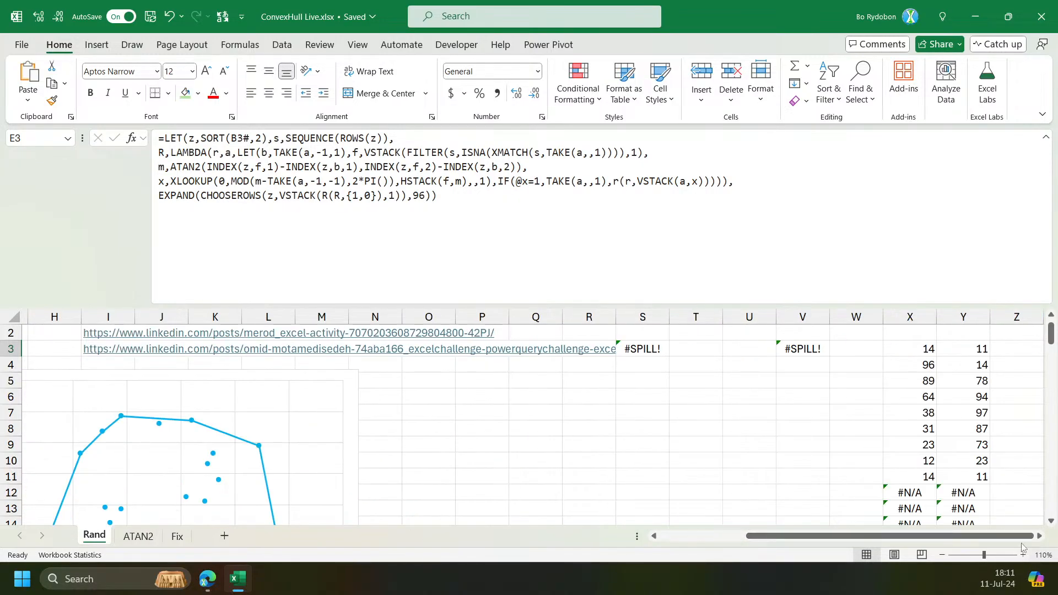
pyautogui.click(943, 348)
pyautogui.press('Right')
pyautogui.press('Right')
pyautogui.press('Right')
pyautogui.press('Right')
pyautogui.press('Right')
pyautogui.press('Right')
pyautogui.press('Right')
pyautogui.press('Right')
pyautogui.press('Right')
pyautogui.press('Right')
pyautogui.press('Right')
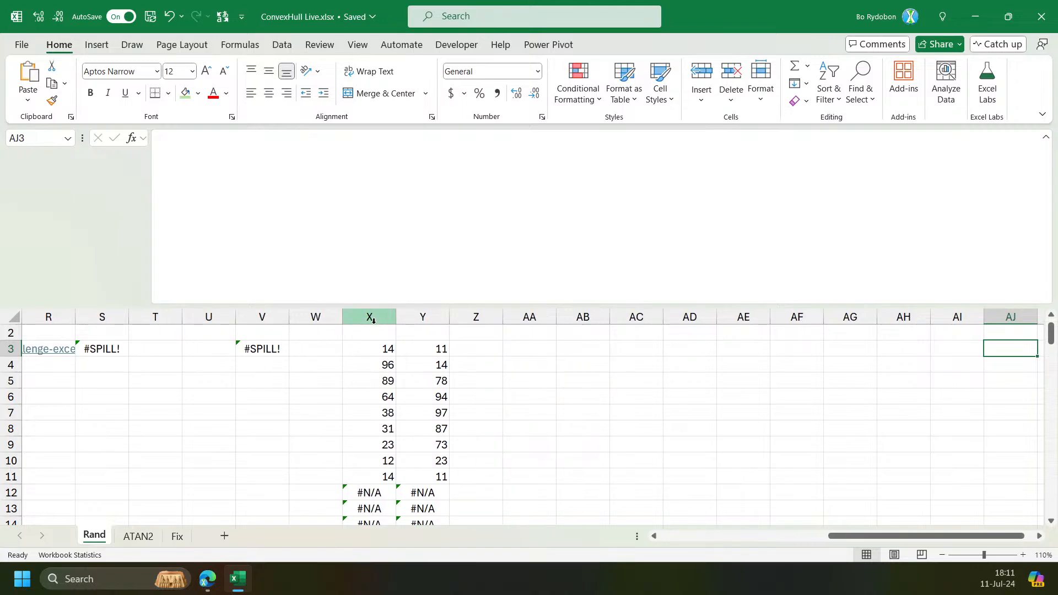
pyautogui.click(373, 345)
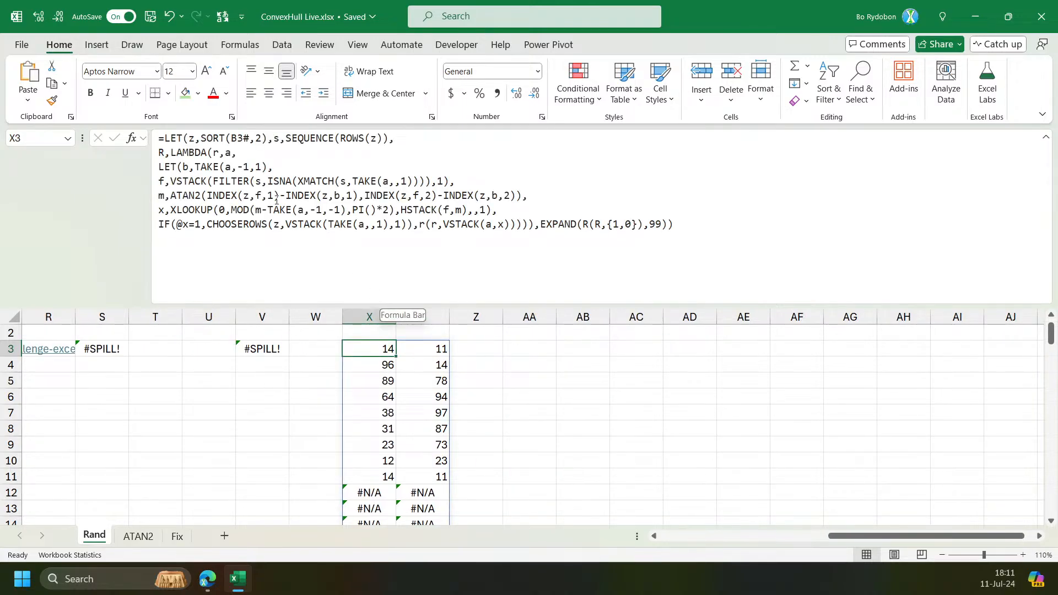
# Examine the data reference in the X3 formula and the RANDARRAY formula generating the data in B3.
pyautogui.click(240, 138)
pyautogui.doubleClick(237, 139)
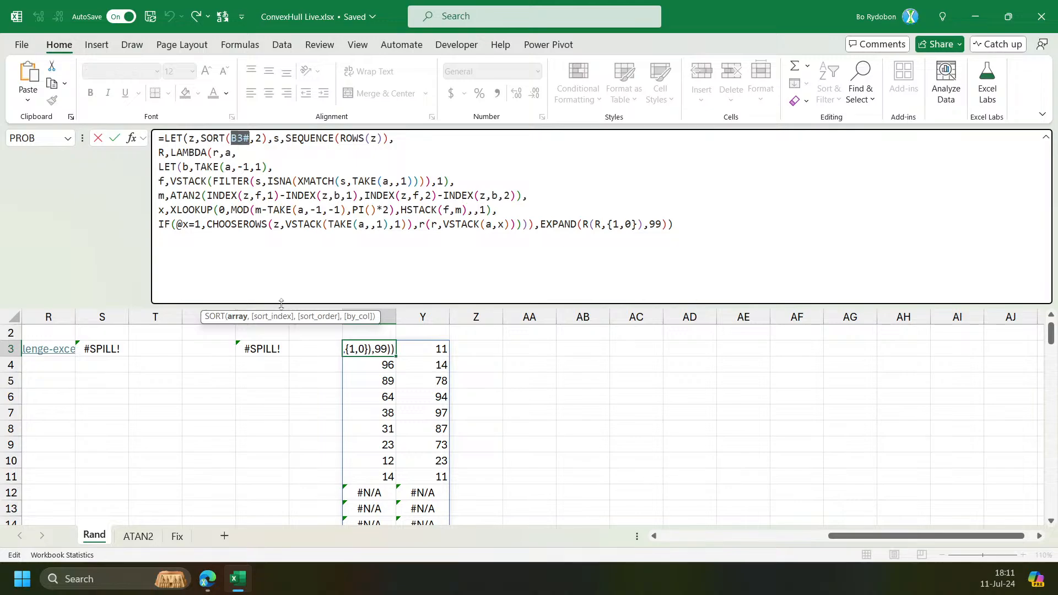
pyautogui.moveTo(914, 537); pyautogui.dragTo(749, 535)
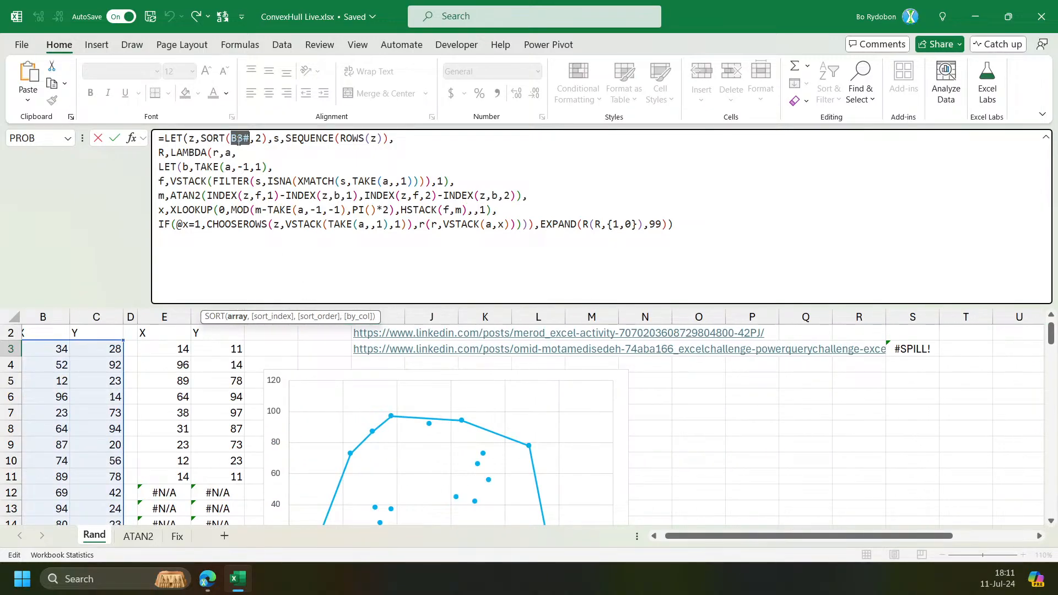
pyautogui.press('Return')
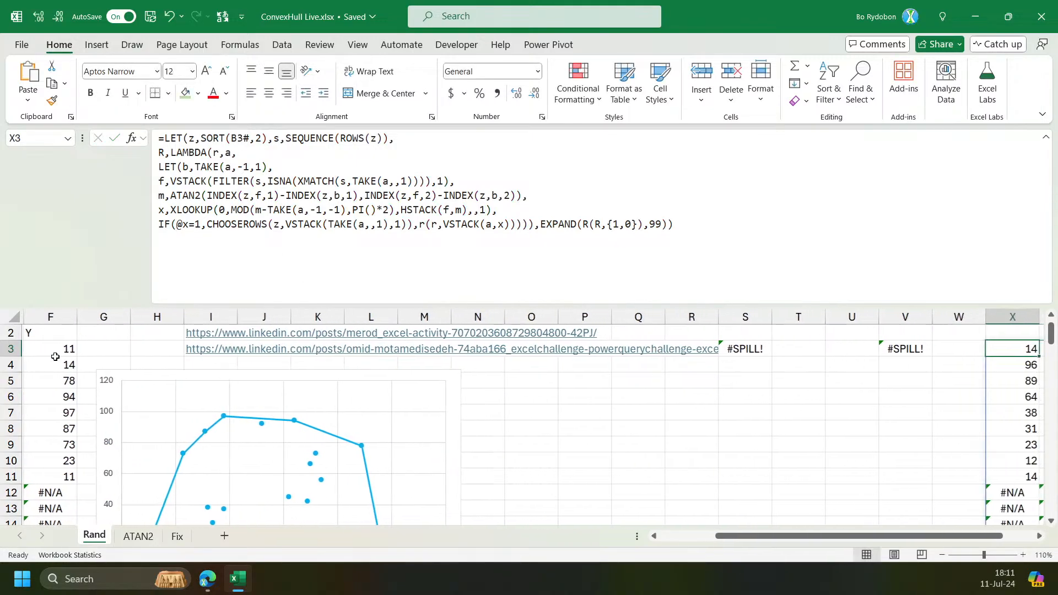
pyautogui.hscroll(-3, 111, 389)
pyautogui.click(75, 353)
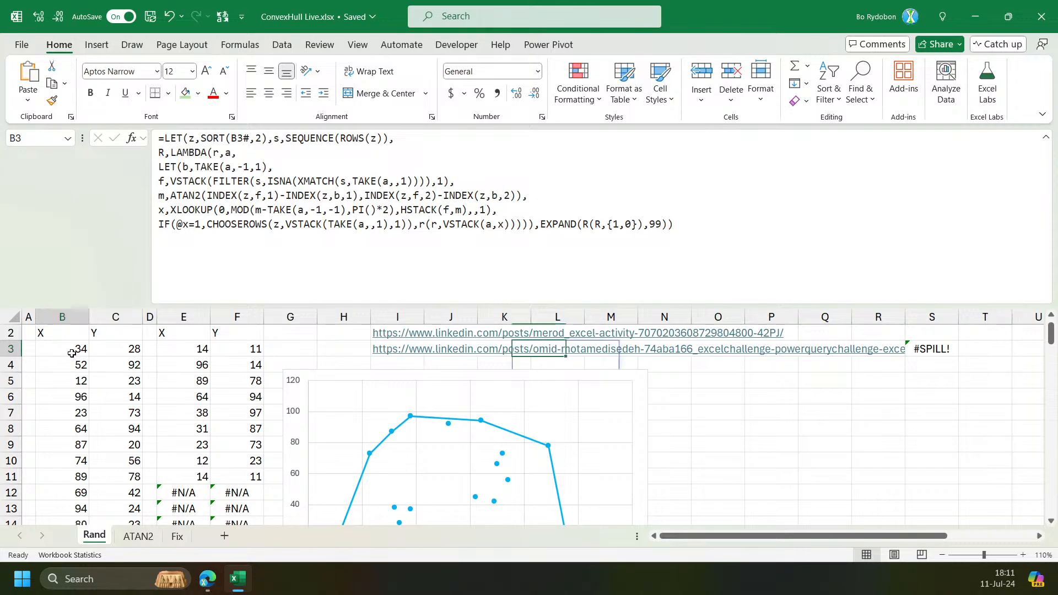
pyautogui.hotkey('ctrl', 'Down')
pyautogui.press('Down')
pyautogui.press('Up')
pyautogui.press('Down')
pyautogui.press('Up')
pyautogui.hotkey('ctrl', 'Up')
pyautogui.press('Down')
pyautogui.press('Down')
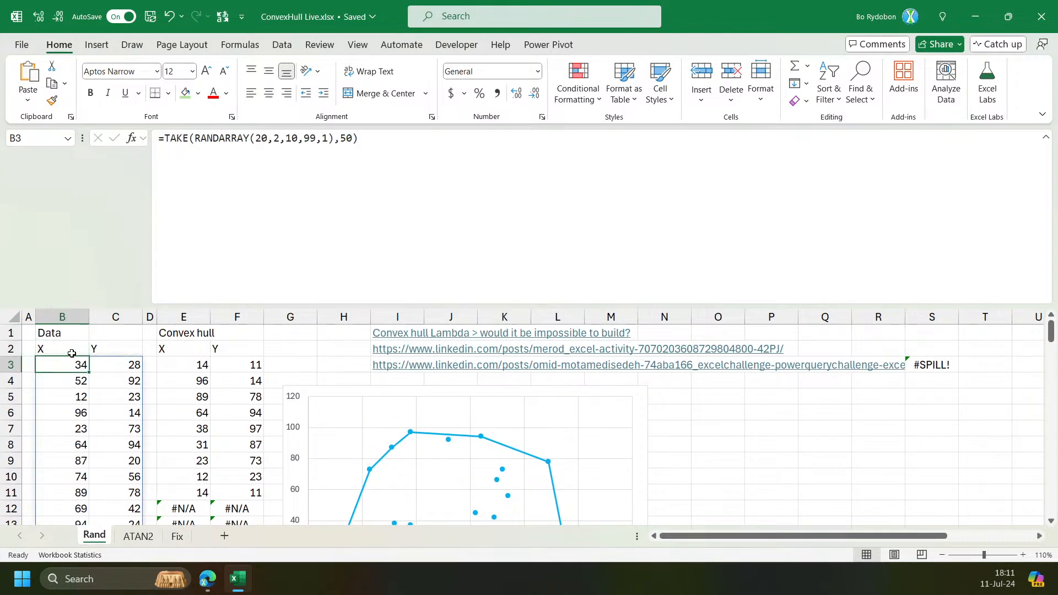
pyautogui.moveTo(754, 536); pyautogui.dragTo(886, 534)
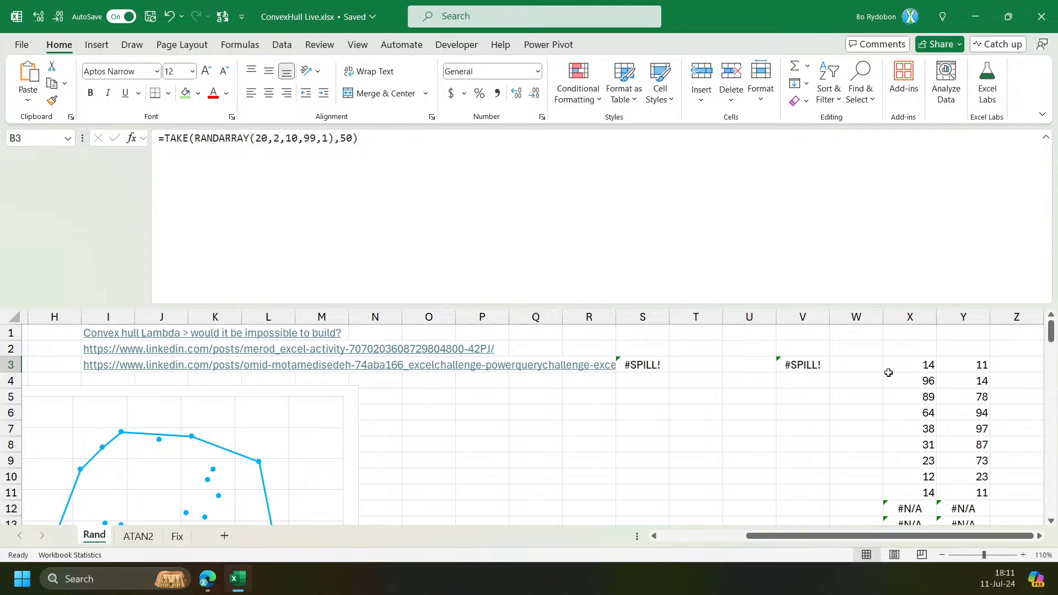
# Replace the B3# reference in the X3 hull formula with the fixed range B3:C32 and enter it.
pyautogui.click(931, 365)
pyautogui.doubleClick(240, 138)
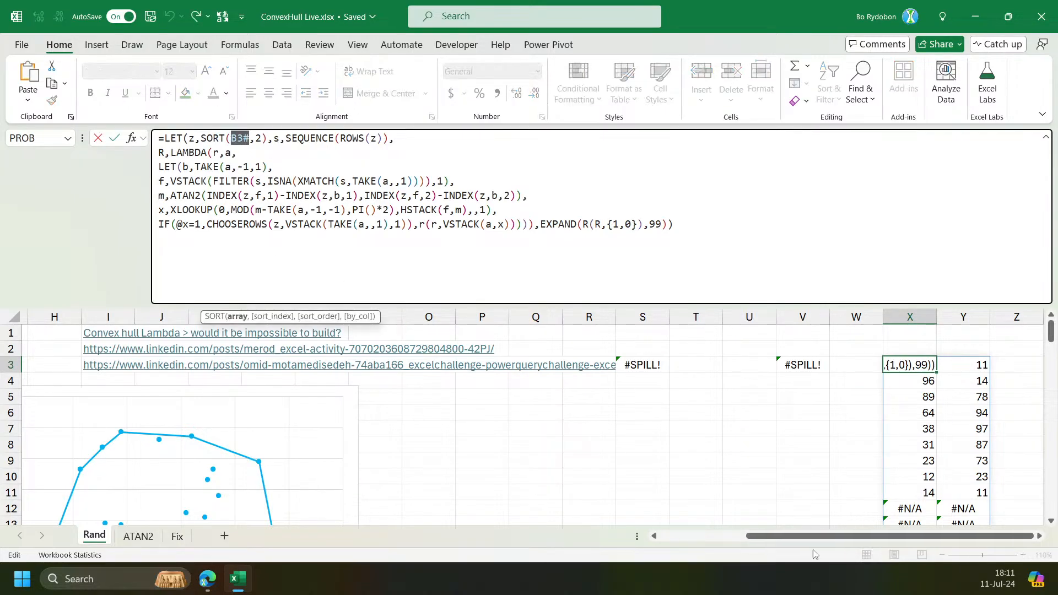
pyautogui.click(58, 370)
pyautogui.hotkey('shift', 'Right')
pyautogui.hotkey('shift', 'Down')
pyautogui.hotkey('shift', 'Down')
pyautogui.hotkey('shift', 'Down')
pyautogui.hotkey('shift', 'Down')
pyautogui.hotkey('shift', 'Down')
pyautogui.hotkey('shift', 'Down')
pyautogui.hotkey('shift', 'Down')
pyautogui.hotkey('shift', 'Down')
pyautogui.hotkey('shift', 'Down')
pyautogui.hotkey('shift', 'Down')
pyautogui.hotkey('shift', 'Down')
pyautogui.hotkey('shift', 'Down')
pyautogui.hotkey('shift', 'Down')
pyautogui.hotkey('shift', 'Down')
pyautogui.hotkey('shift', 'Down')
pyautogui.hotkey('shift', 'Down')
pyautogui.hotkey('shift', 'Down')
pyautogui.hotkey('shift', 'Down')
pyautogui.hotkey('shift', 'Down')
pyautogui.hotkey('shift', 'Down')
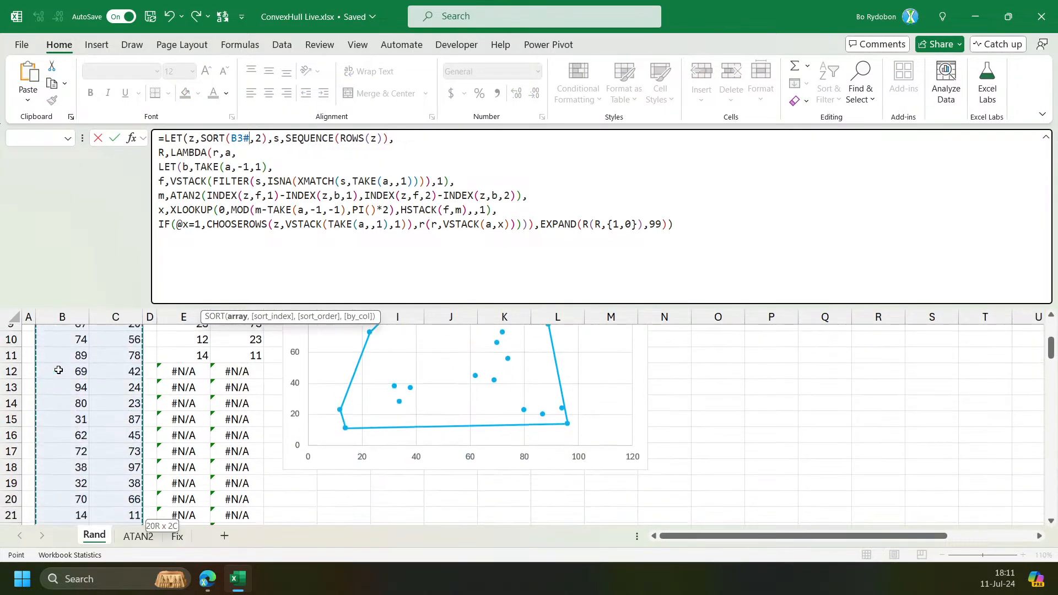
pyautogui.hotkey('shift', 'Down')
pyautogui.hotkey('shift', 'Down')
pyautogui.hotkey('shift', 'Down')
pyautogui.press('Tab')
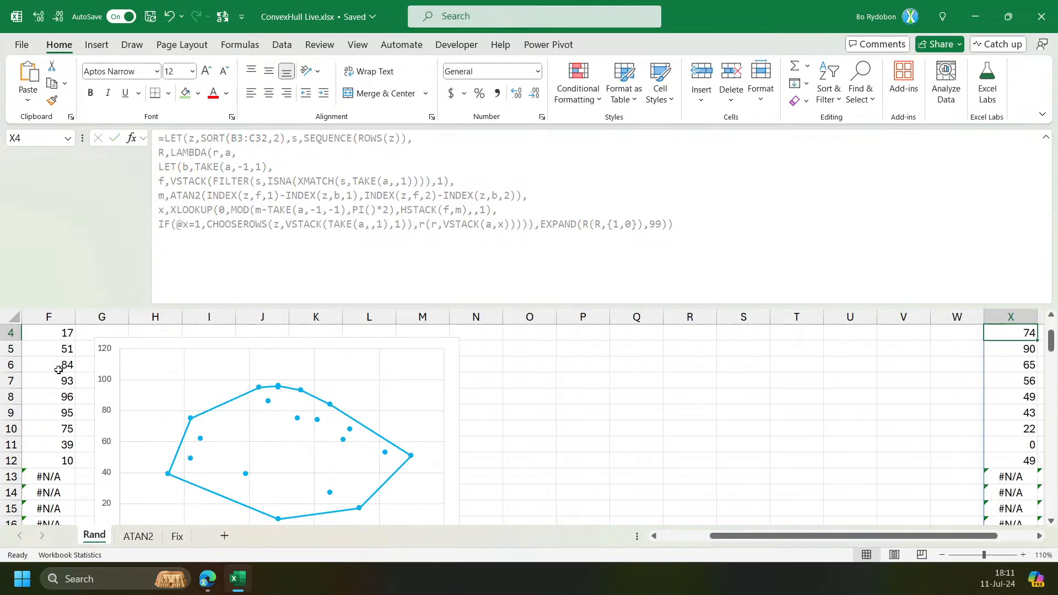
# Inspect the hull output in column X and the empty cells below the data in column B.
pyautogui.hscroll(1, 59, 374)
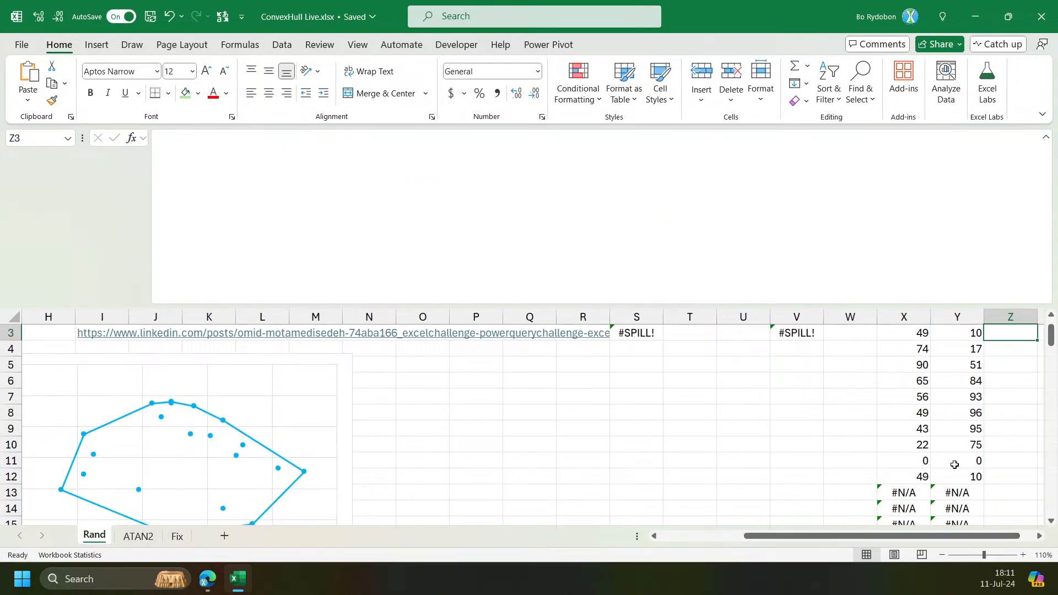
pyautogui.click(919, 459)
pyautogui.moveTo(826, 538); pyautogui.dragTo(741, 538)
pyautogui.scroll(-5, 71, 496)
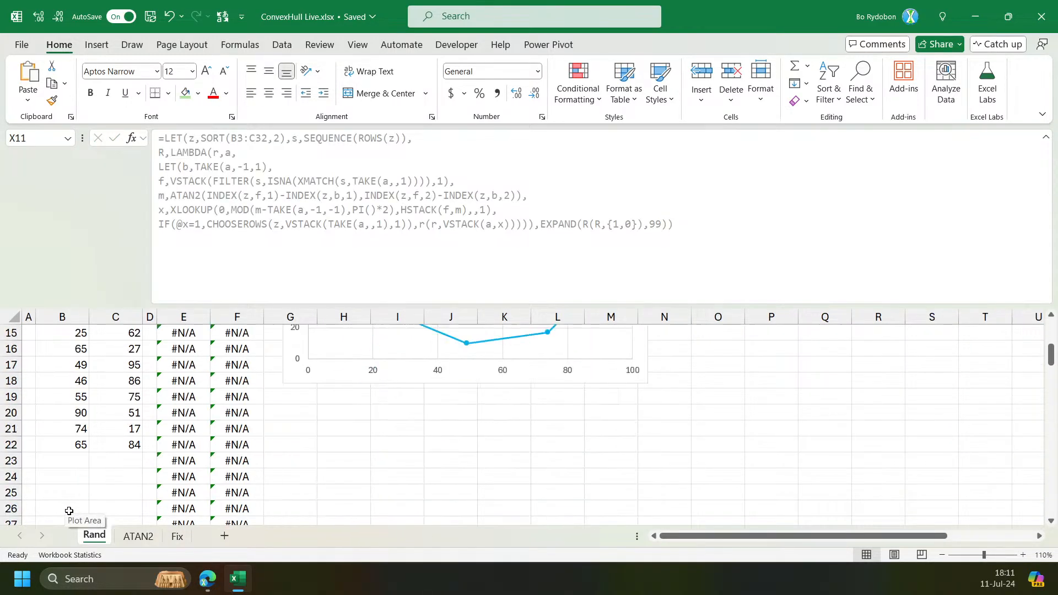
pyautogui.click(62, 427)
pyautogui.moveTo(64, 413); pyautogui.dragTo(64, 508)
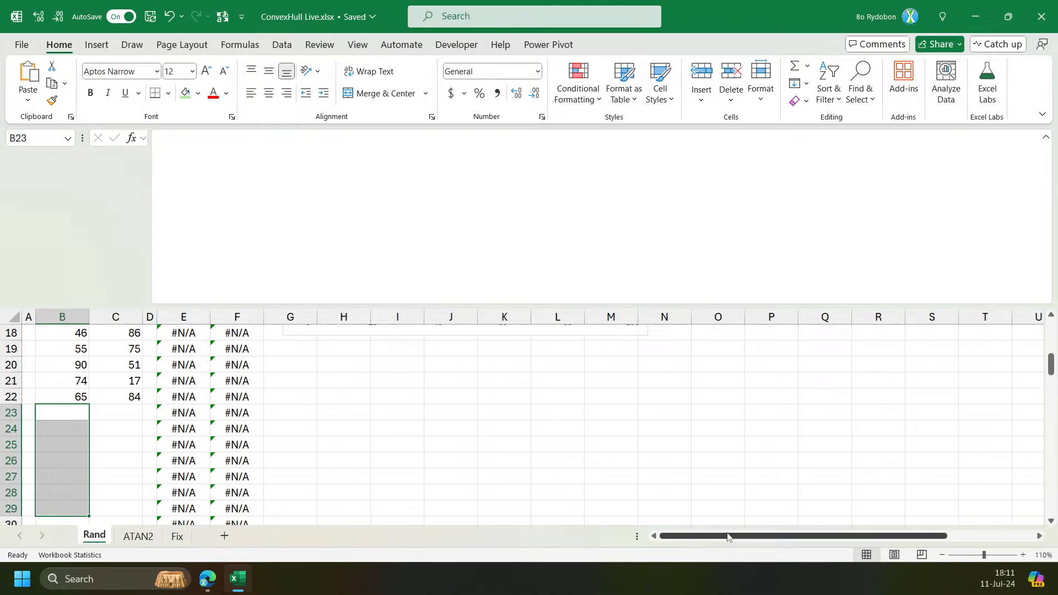
pyautogui.moveTo(724, 541); pyautogui.dragTo(811, 540)
pyautogui.click(886, 395)
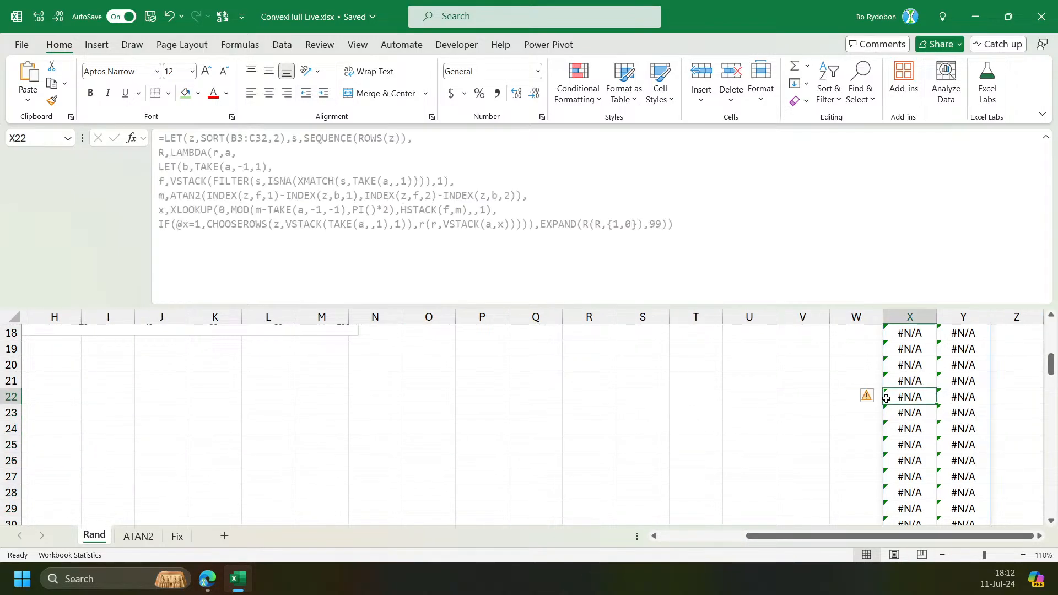
pyautogui.hotkey('ctrl', 'Up')
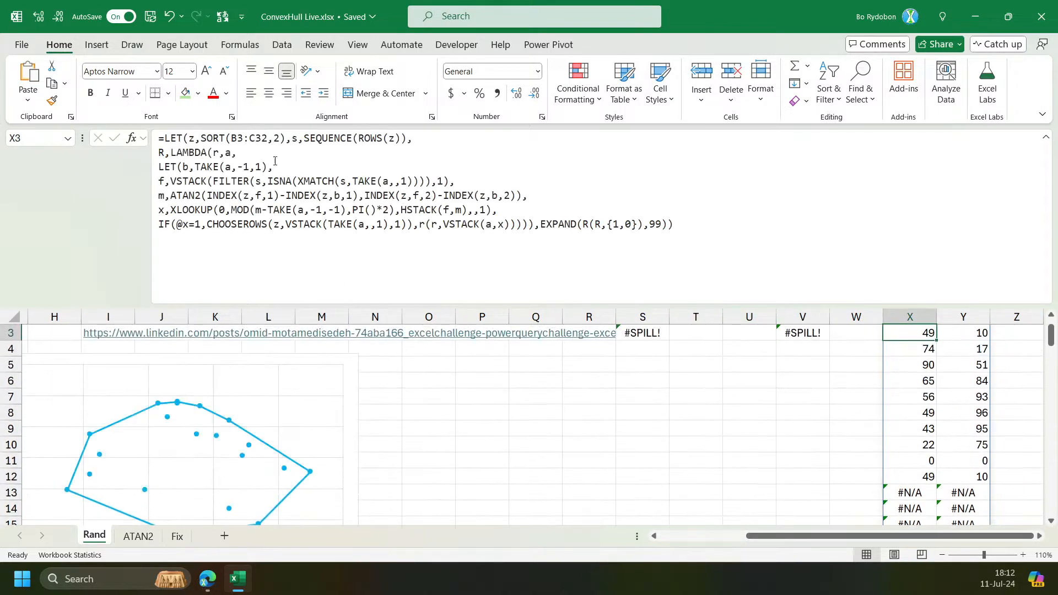
# Add a LET variable xy set to B3:C32, use xy inside SORT, and enter the formula.
pyautogui.doubleClick(247, 140)
pyautogui.click(190, 140)
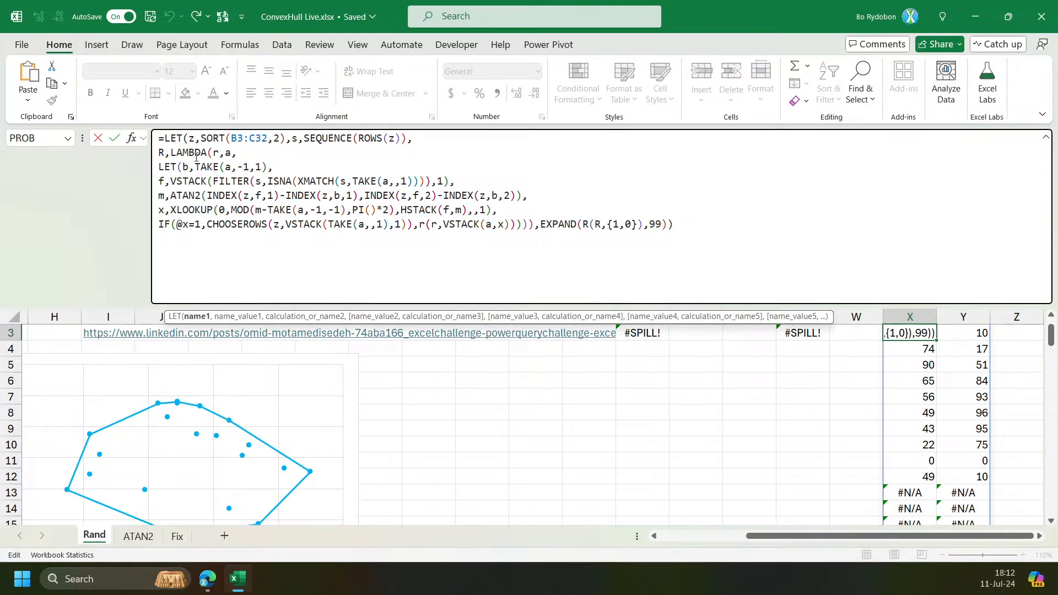
pyautogui.write('xy,')
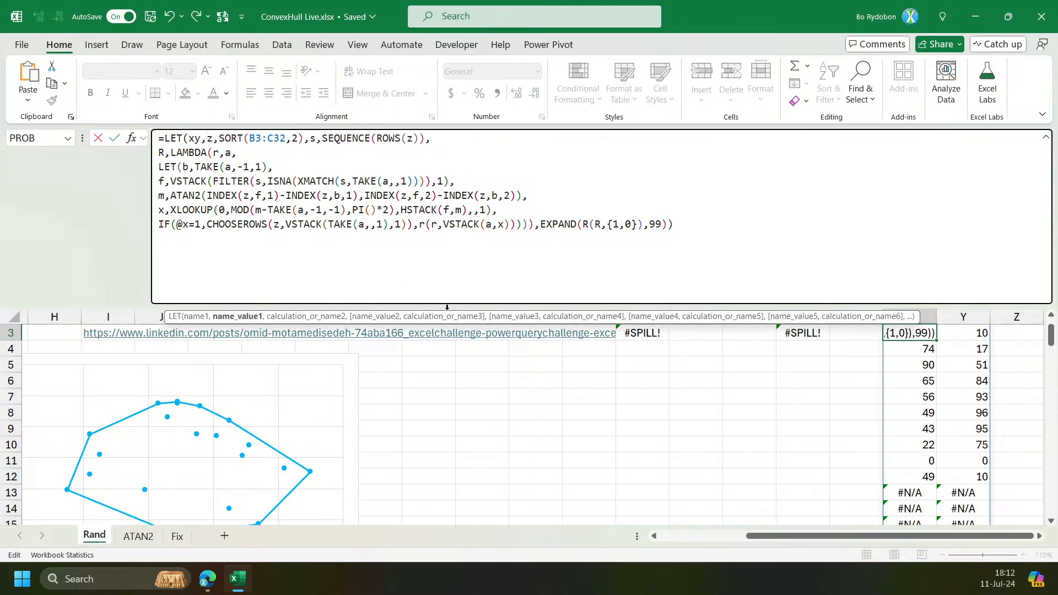
pyautogui.moveTo(774, 536); pyautogui.dragTo(669, 535)
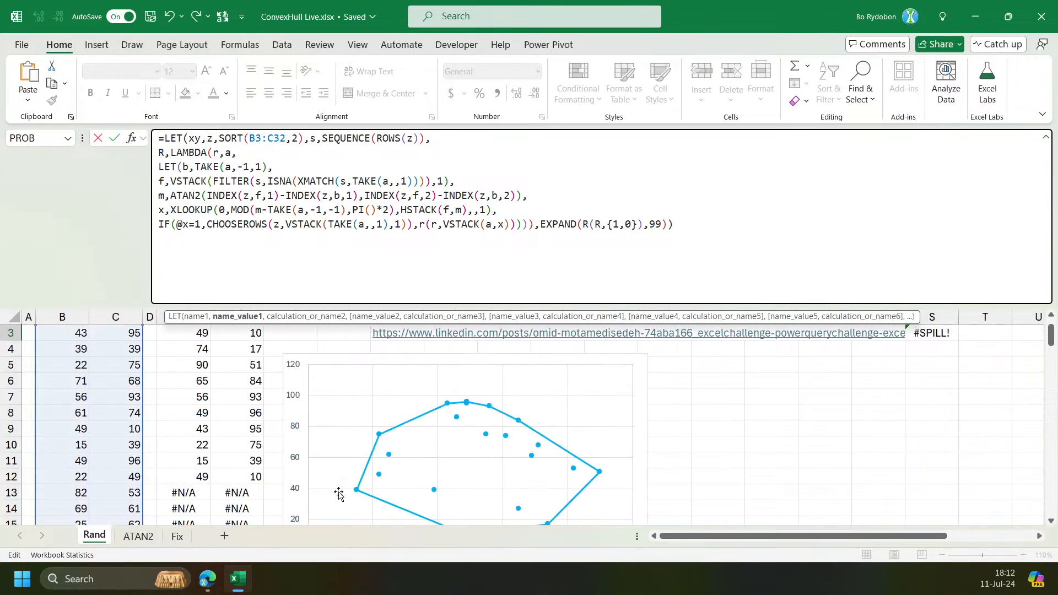
pyautogui.doubleClick(272, 141)
pyautogui.hotkey('ctrl', 'c')
pyautogui.click(209, 141)
pyautogui.hotkey('ctrl', 'v')
pyautogui.write(',')
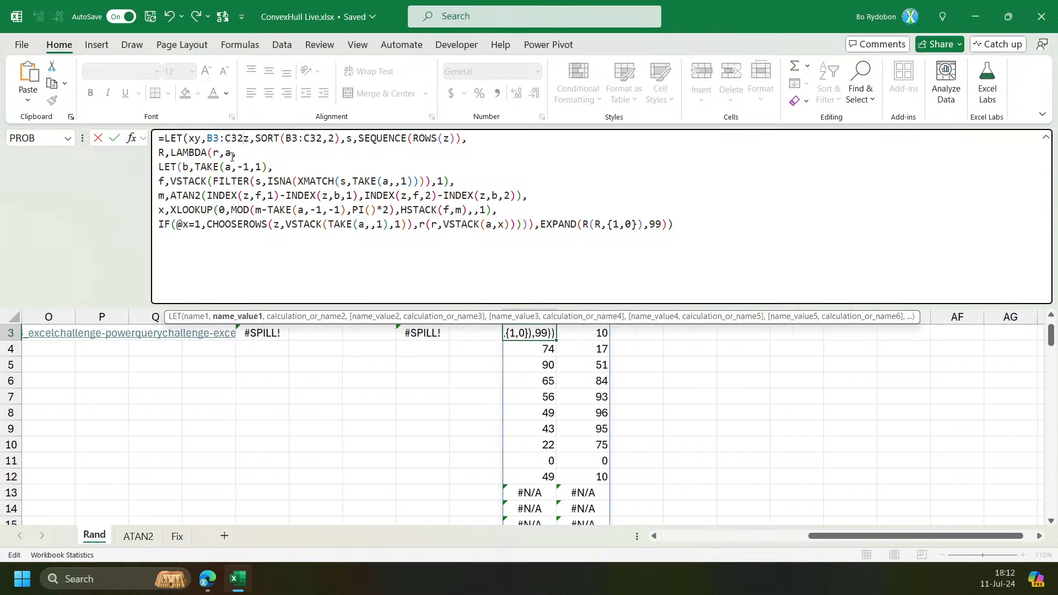
pyautogui.doubleClick(301, 139)
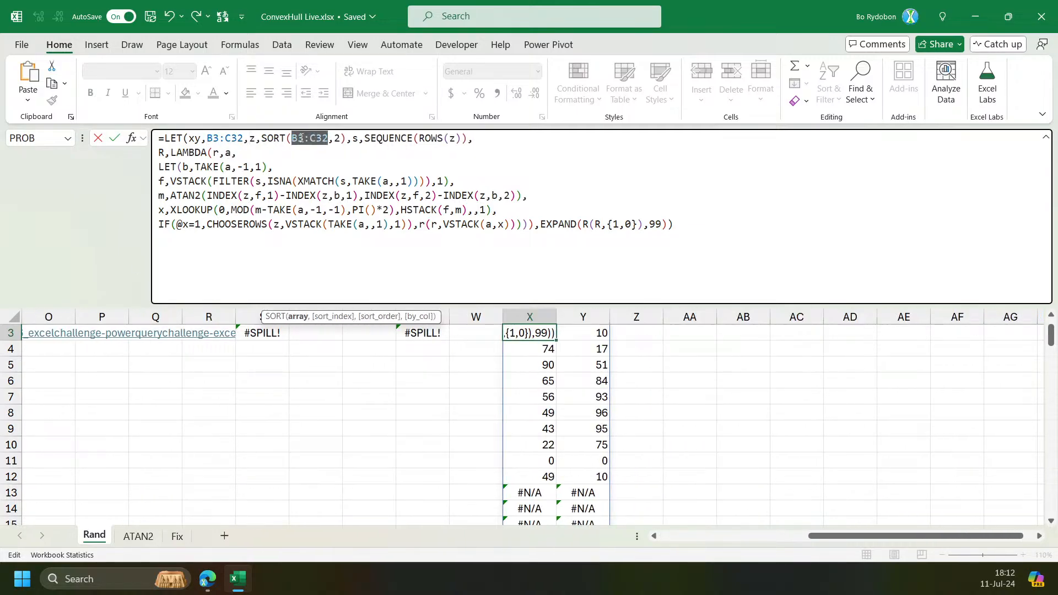
pyautogui.write('xy')
pyautogui.hotkey('ctrl', 'Return')
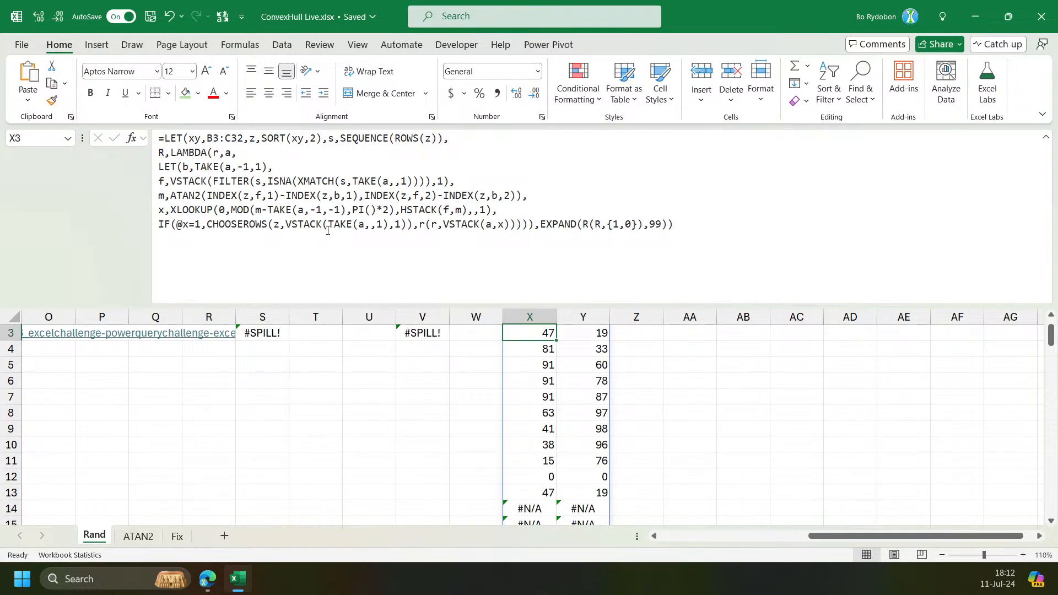
# Wrap the xy argument of SORT in the hull formula with a FILTER function.
pyautogui.doubleClick(296, 138)
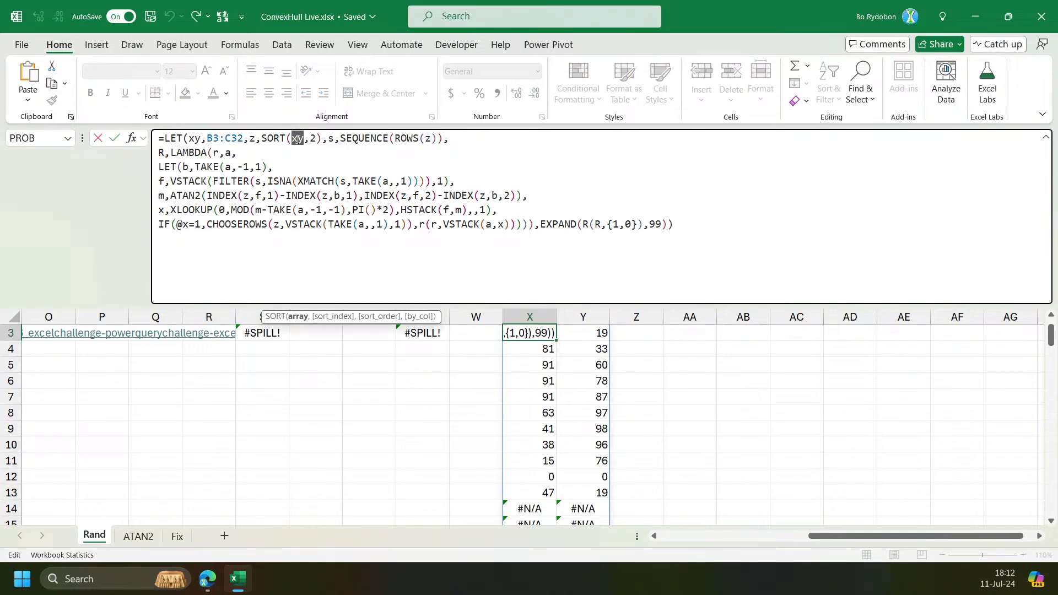
pyautogui.click(790, 538)
pyautogui.moveTo(792, 538); pyautogui.dragTo(881, 537)
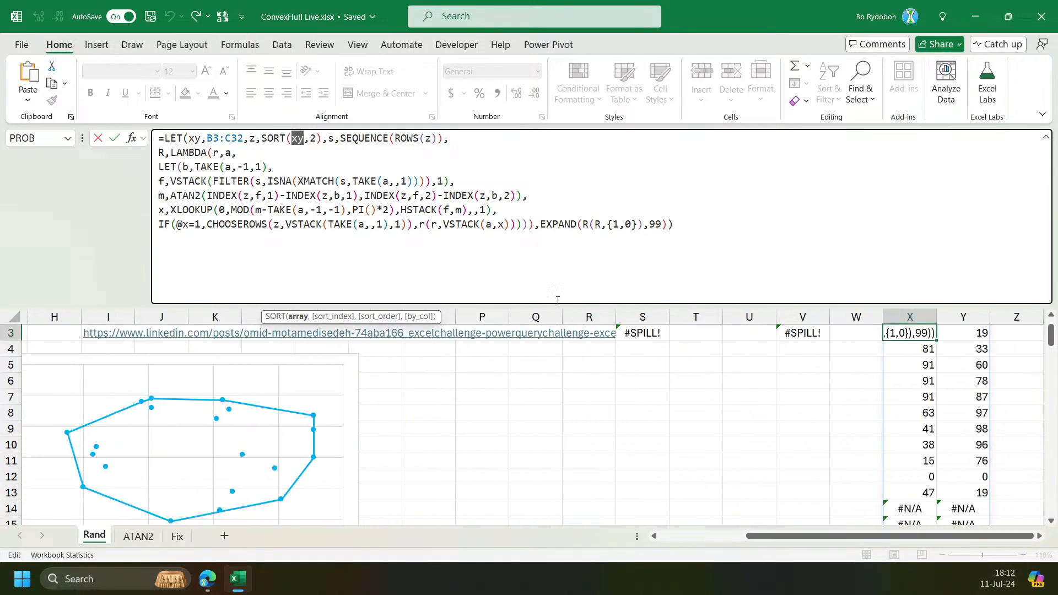
pyautogui.click(293, 138)
pyautogui.write('Fil')
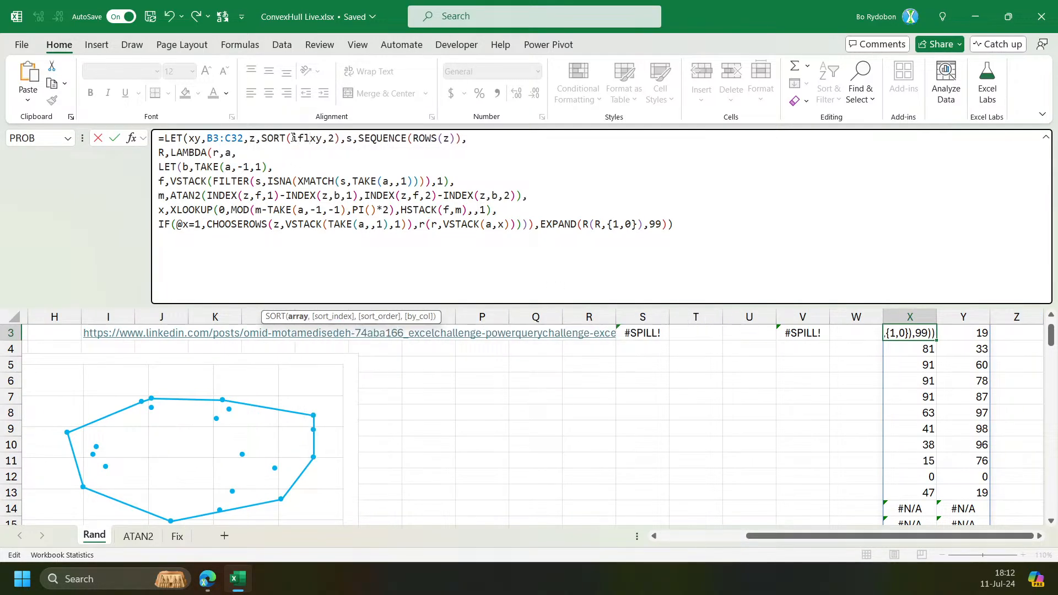
pyautogui.press('Tab')
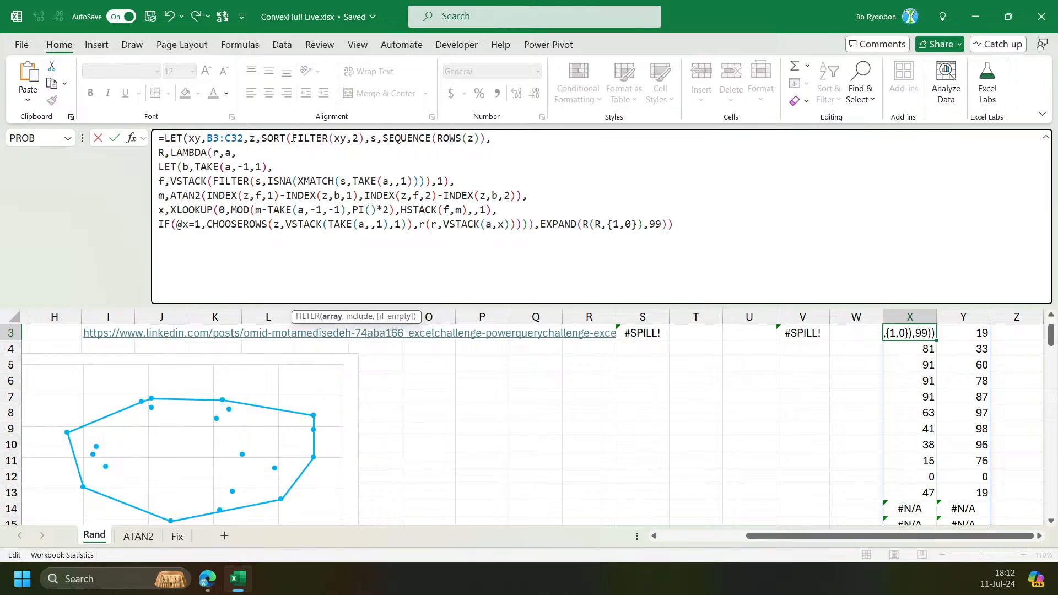
pyautogui.press('Right')
pyautogui.press('Right')
pyautogui.write(',')
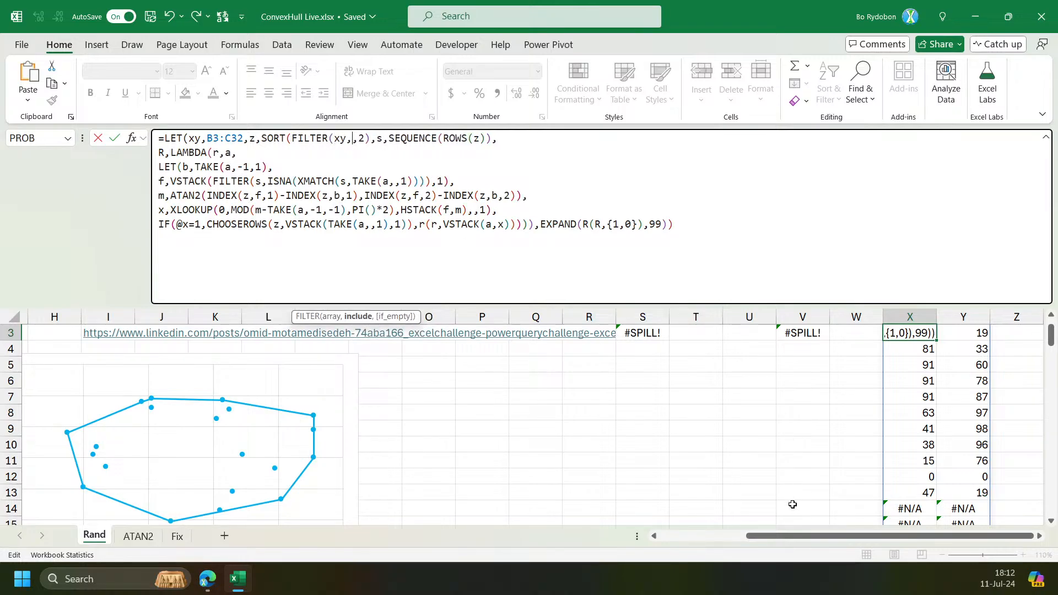
pyautogui.hscroll(-3, 495, 440)
pyautogui.scroll(-8, 132, 389)
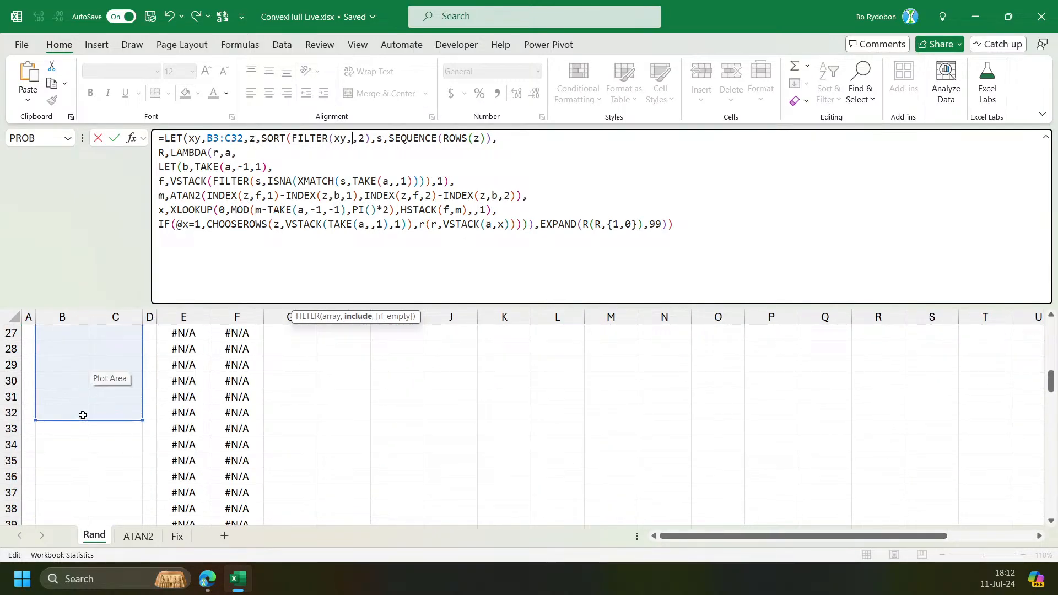
pyautogui.scroll(3, 83, 416)
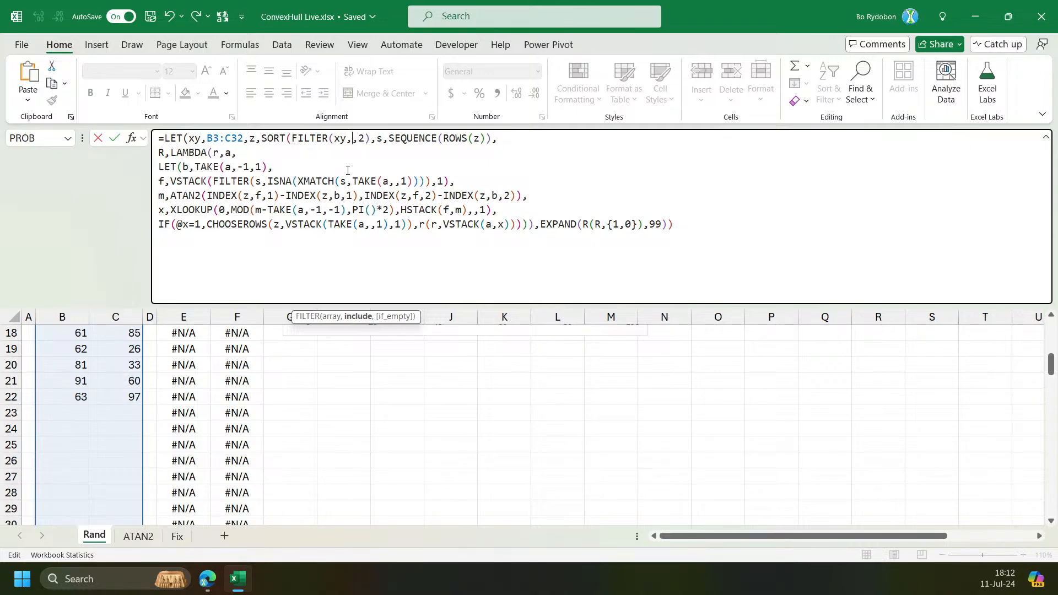
pyautogui.write('t')
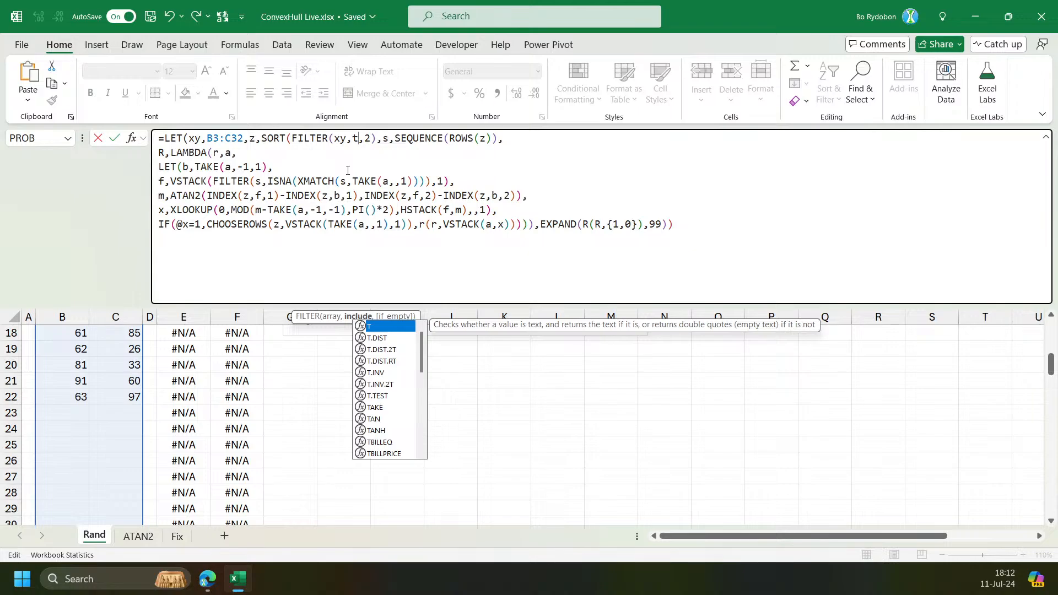
pyautogui.press('BackSpace')
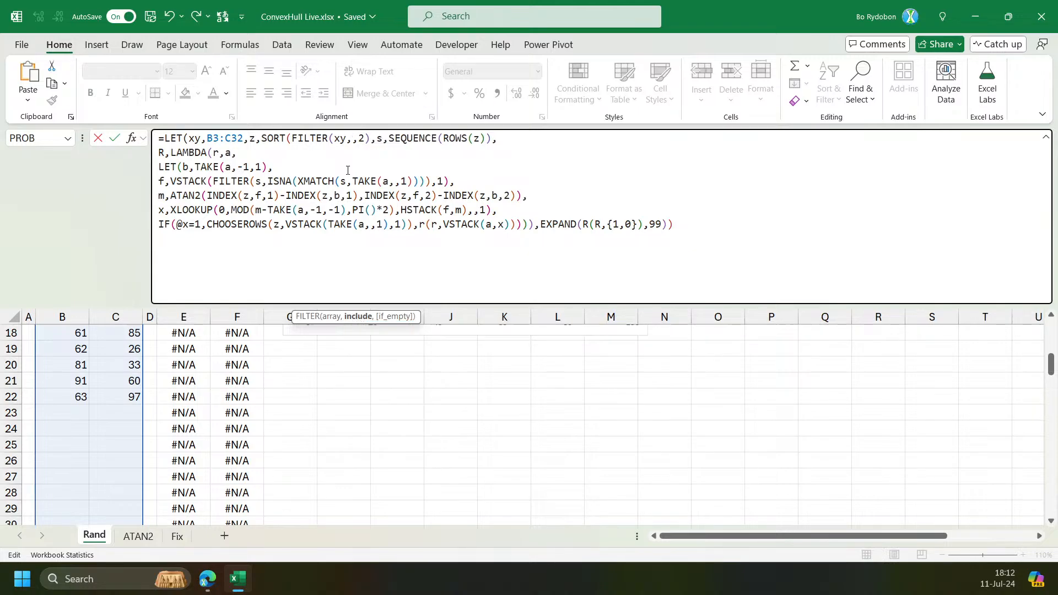
# Set the FILTER condition to TAKE(xy,,1)&DROP(xy,,1)>"" to skip blank rows, and enter the formula.
pyautogui.write('take')
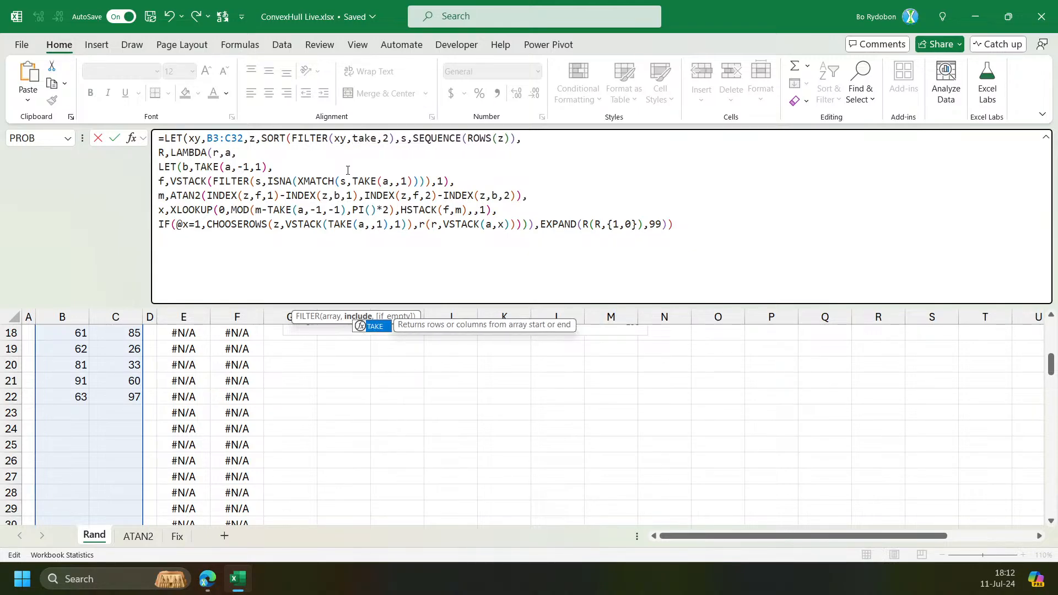
pyautogui.press('Tab')
pyautogui.write('x,,1)')
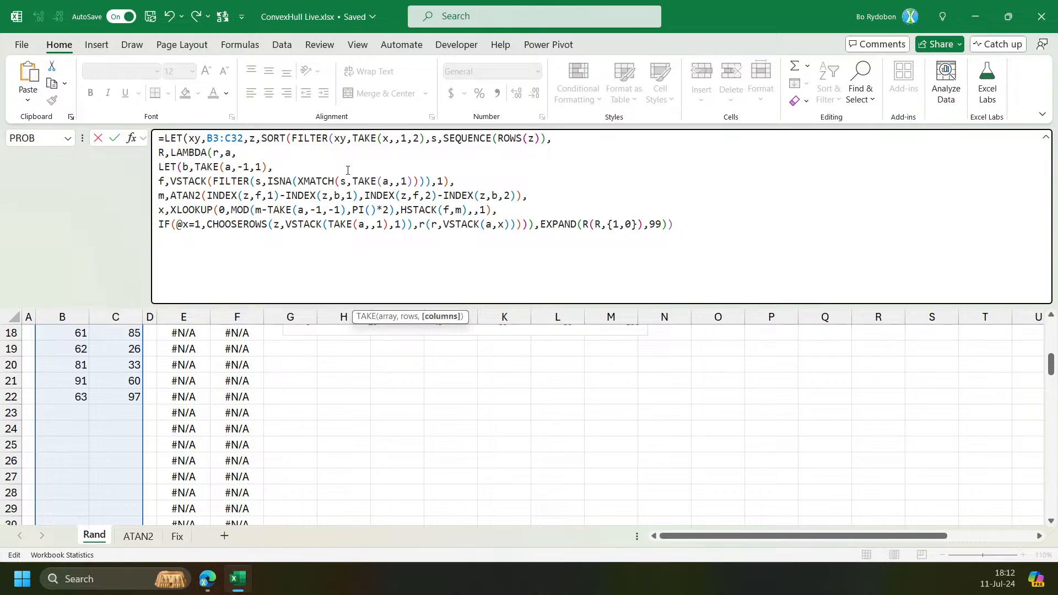
pyautogui.write('&dr')
pyautogui.press('Tab')
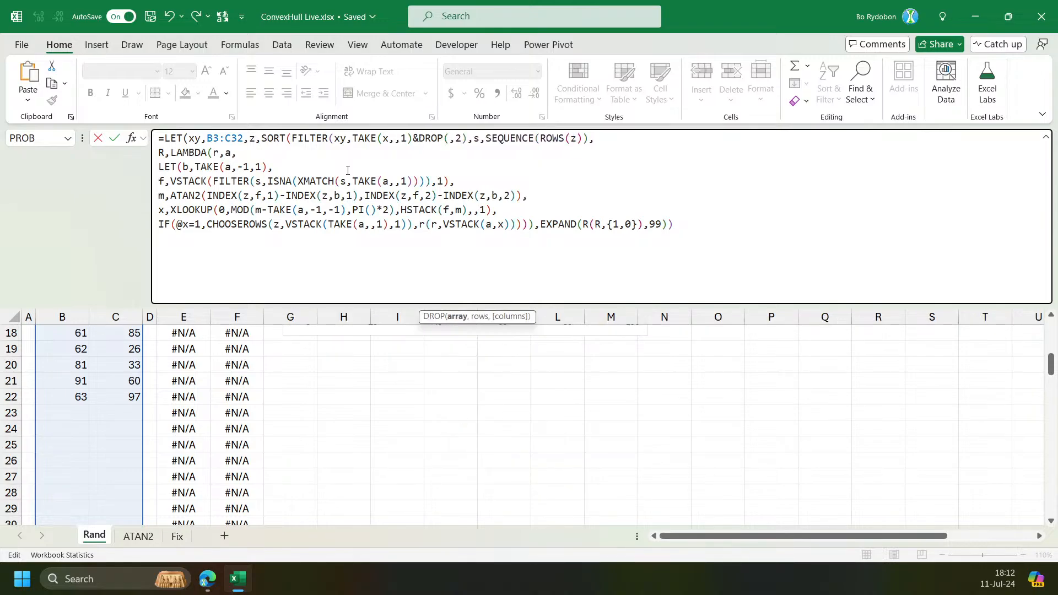
pyautogui.click(390, 139)
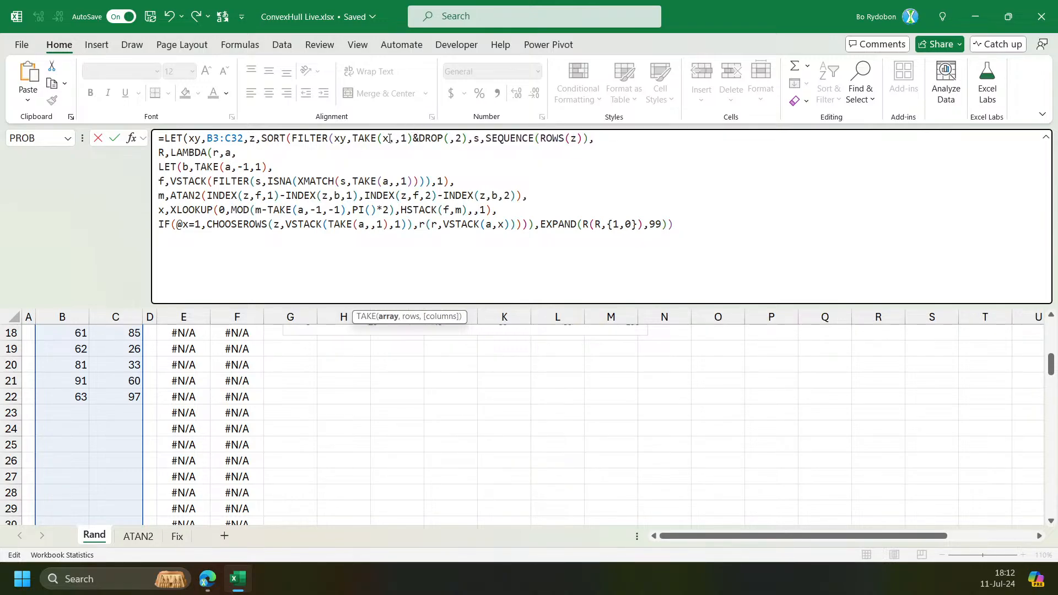
pyautogui.write('y')
pyautogui.click(458, 138)
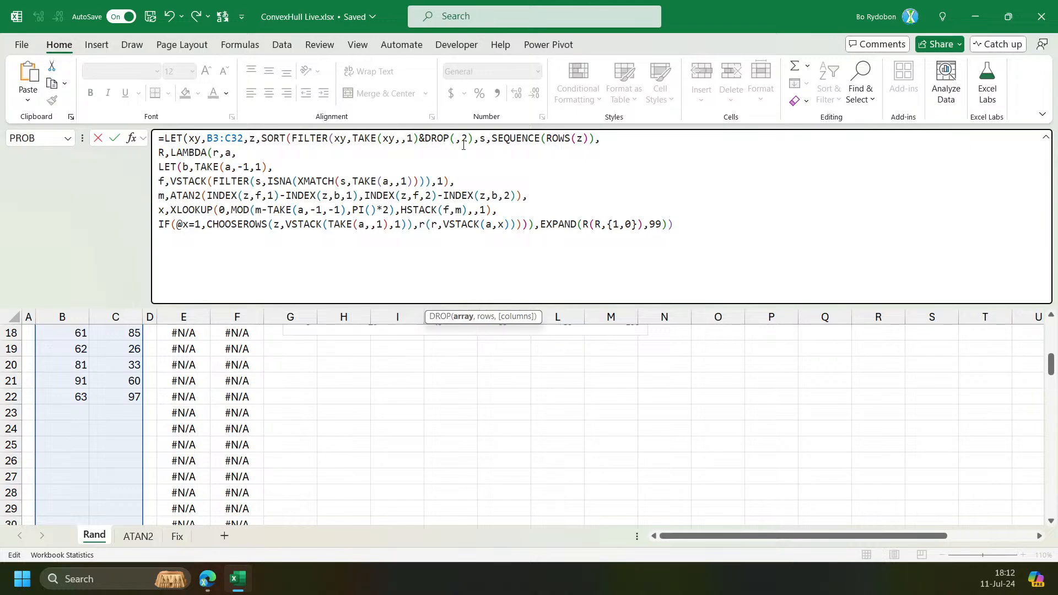
pyautogui.write('xy,,1)')
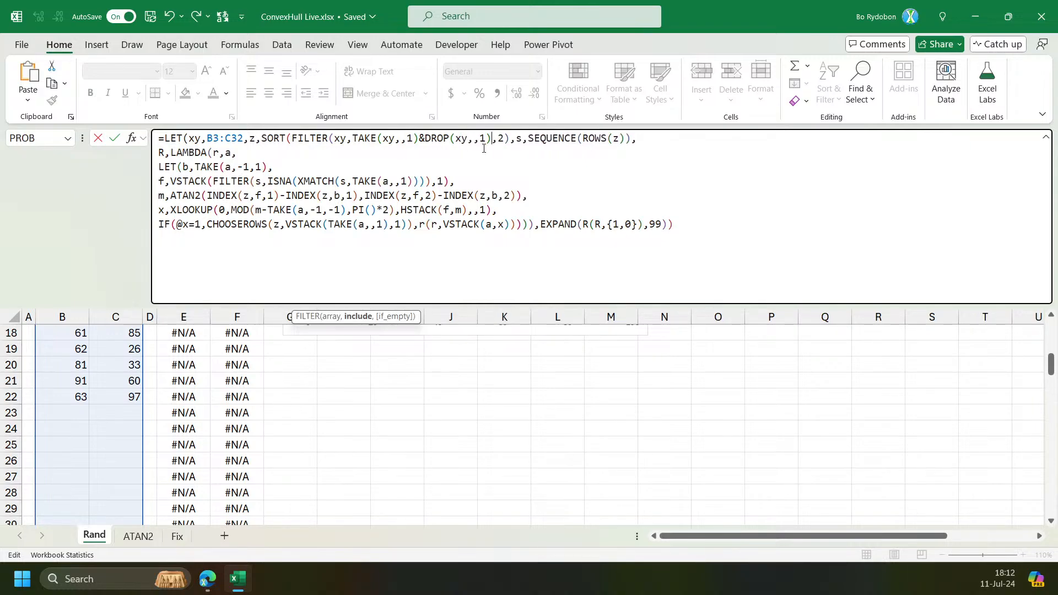
pyautogui.write('>""')
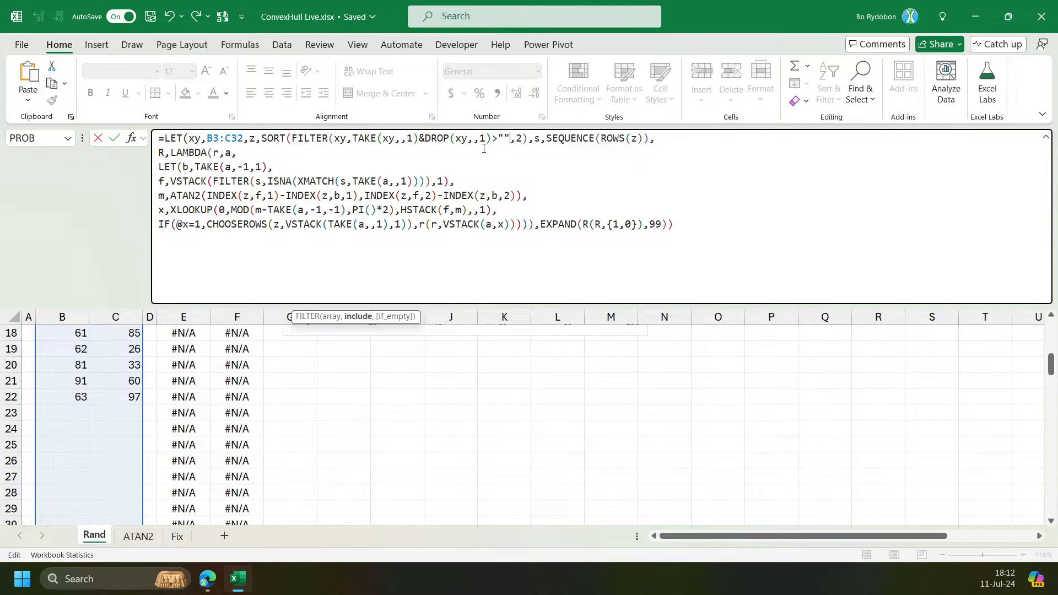
pyautogui.write('0')
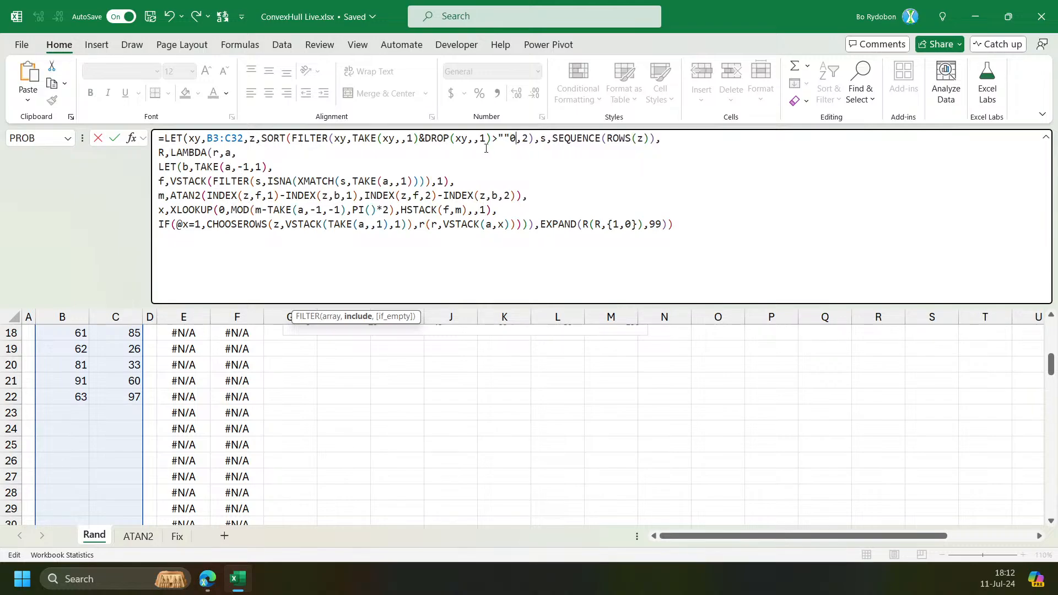
pyautogui.press('BackSpace')
pyautogui.write(')')
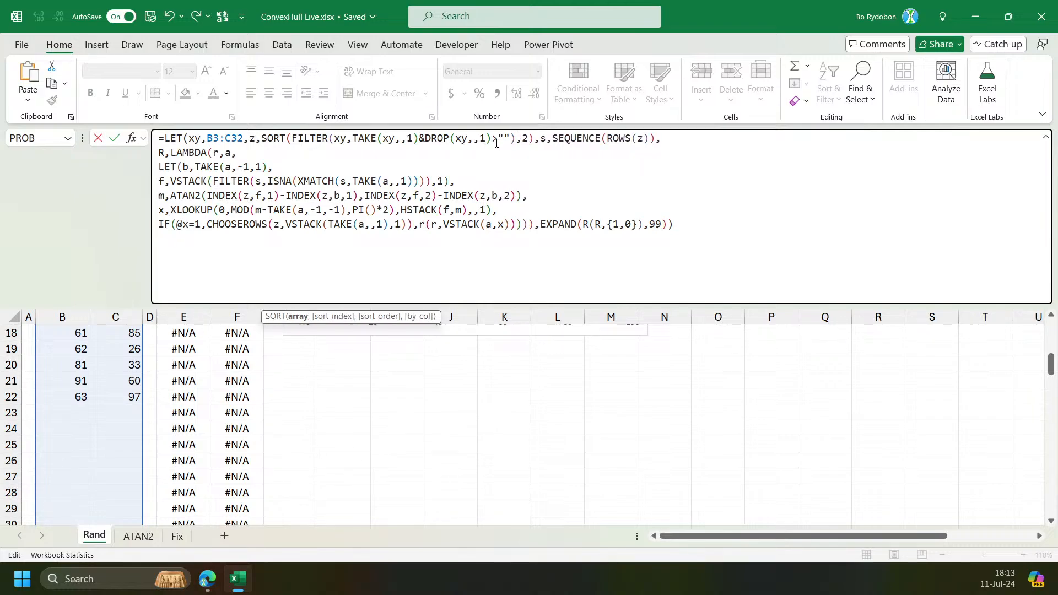
pyautogui.press('Return')
# Reopen the X3 hull formula, join the LAMBDA and LET lines into one, and enter it.
pyautogui.press('Up')
pyautogui.press('Right')
pyautogui.press('Right')
pyautogui.press('Right')
pyautogui.press('Right')
pyautogui.press('Right')
pyautogui.press('Right')
pyautogui.press('Right')
pyautogui.press('Right')
pyautogui.press('Right')
pyautogui.press('Right')
pyautogui.press('Right')
pyautogui.press('Right')
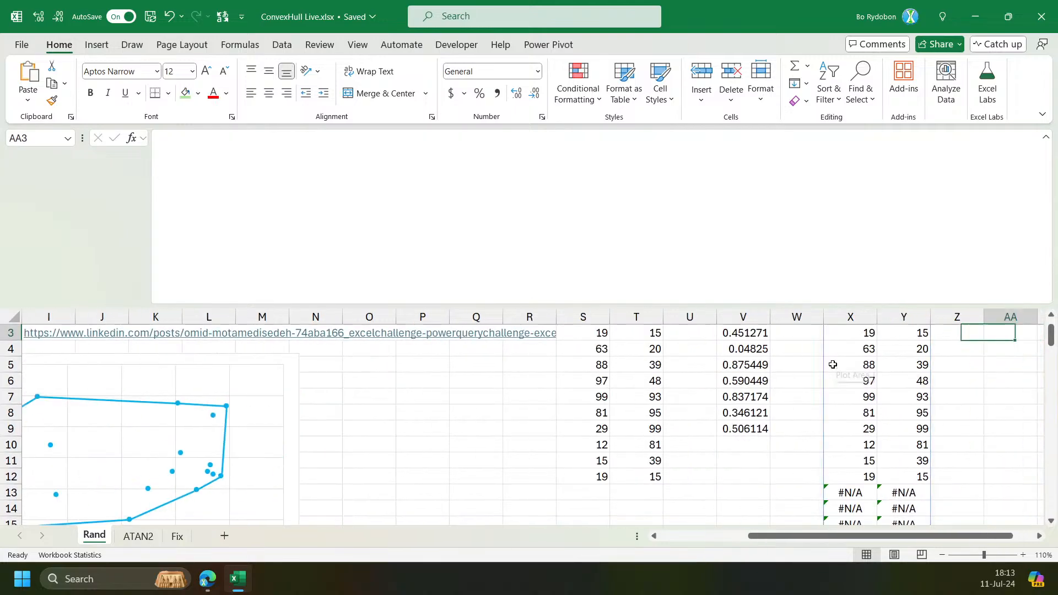
pyautogui.scroll(1, 370, 366)
pyautogui.click(373, 369)
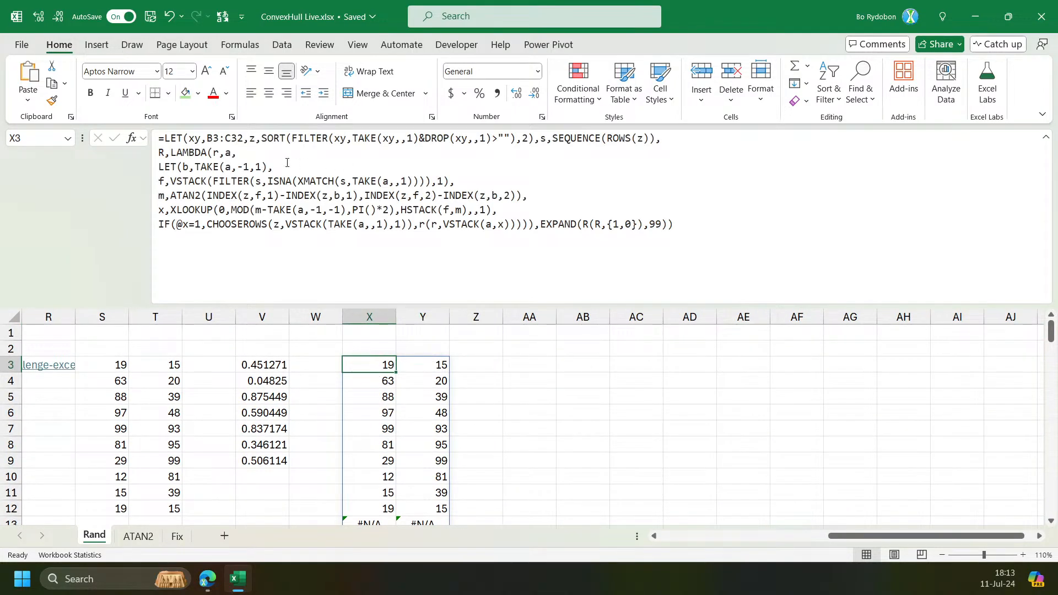
pyautogui.click(261, 155)
pyautogui.press('Delete')
pyautogui.hotkey('ctrl', 'Return')
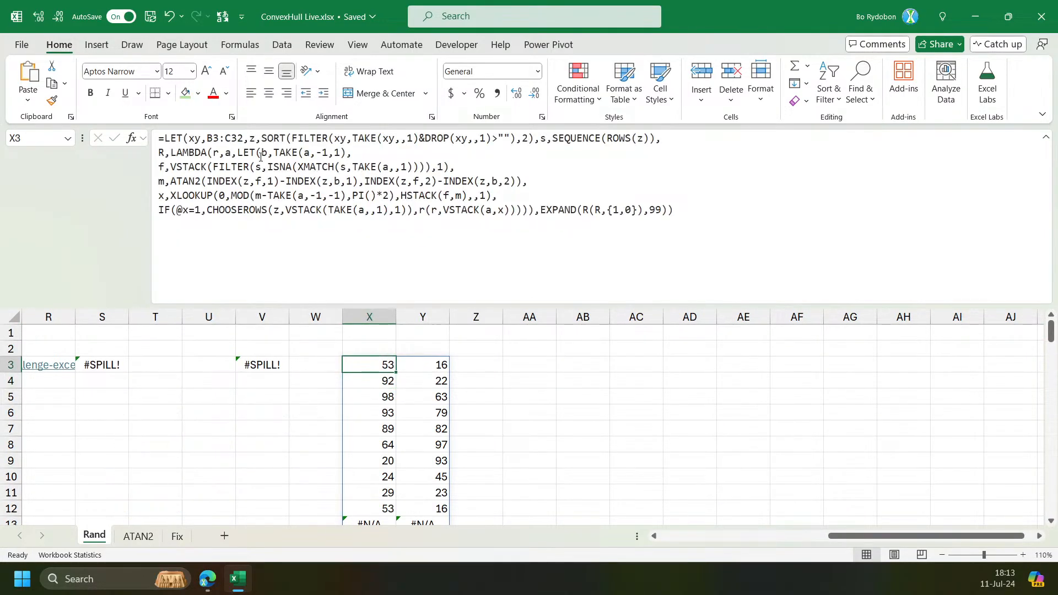
# Add a LET variable r set to ROWS(z), and use r in SEQUENCE and as the EXPAND row count instead of 99.
pyautogui.doubleClick(654, 209)
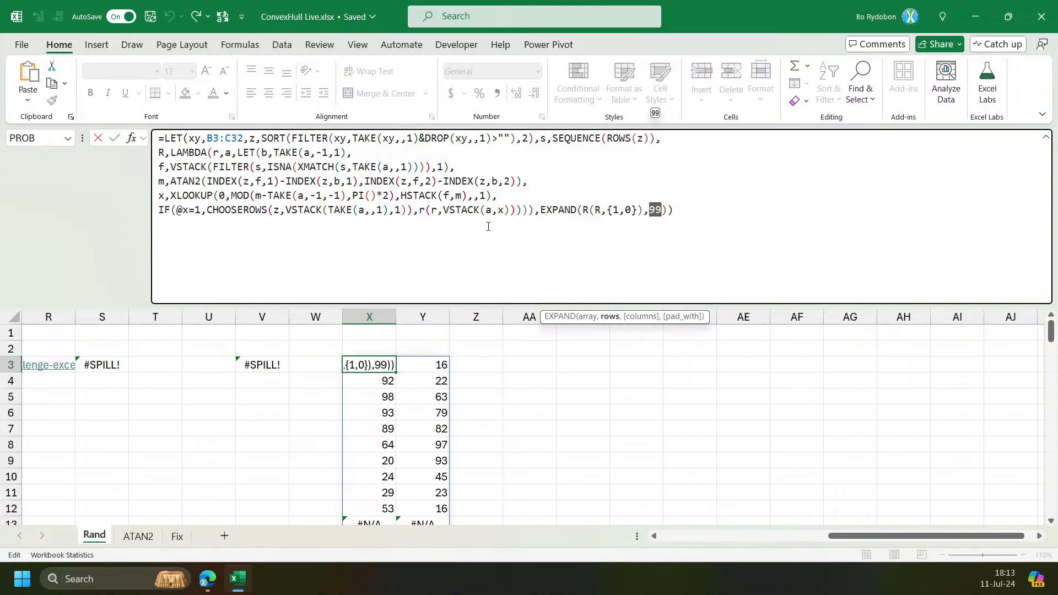
pyautogui.write('rows')
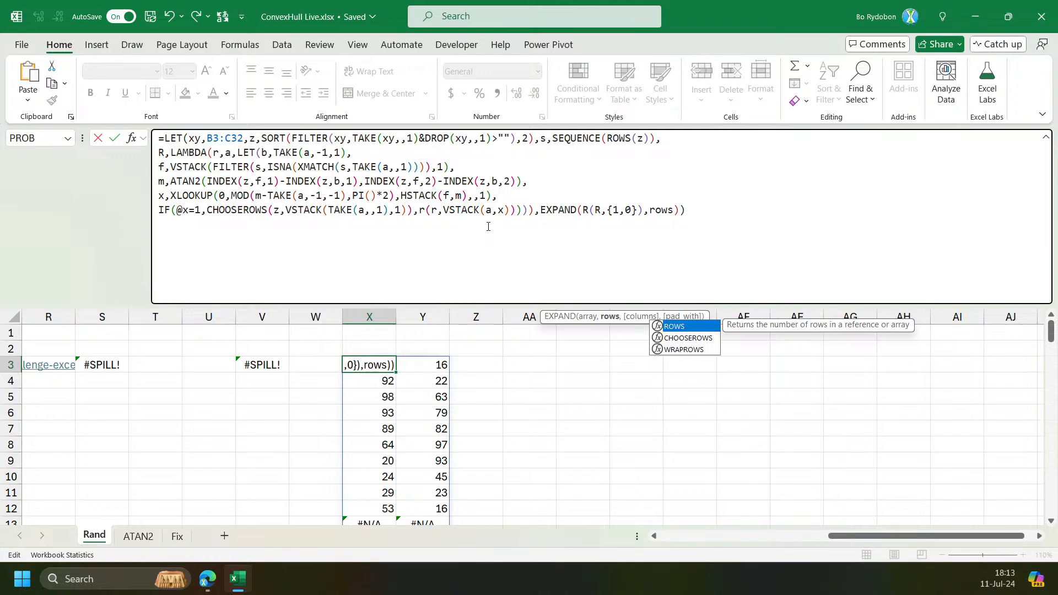
pyautogui.press('Escape')
pyautogui.click(555, 138)
pyautogui.click(608, 138)
pyautogui.click(608, 317)
pyautogui.click(541, 138)
pyautogui.write('r,ROWS(z),')
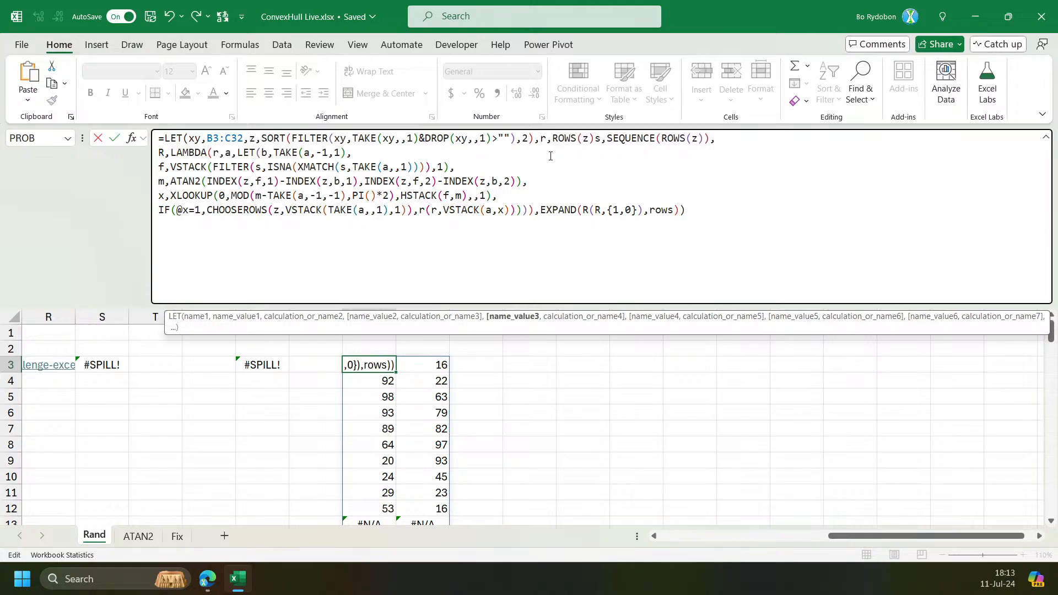
pyautogui.click(680, 137)
pyautogui.click(656, 317)
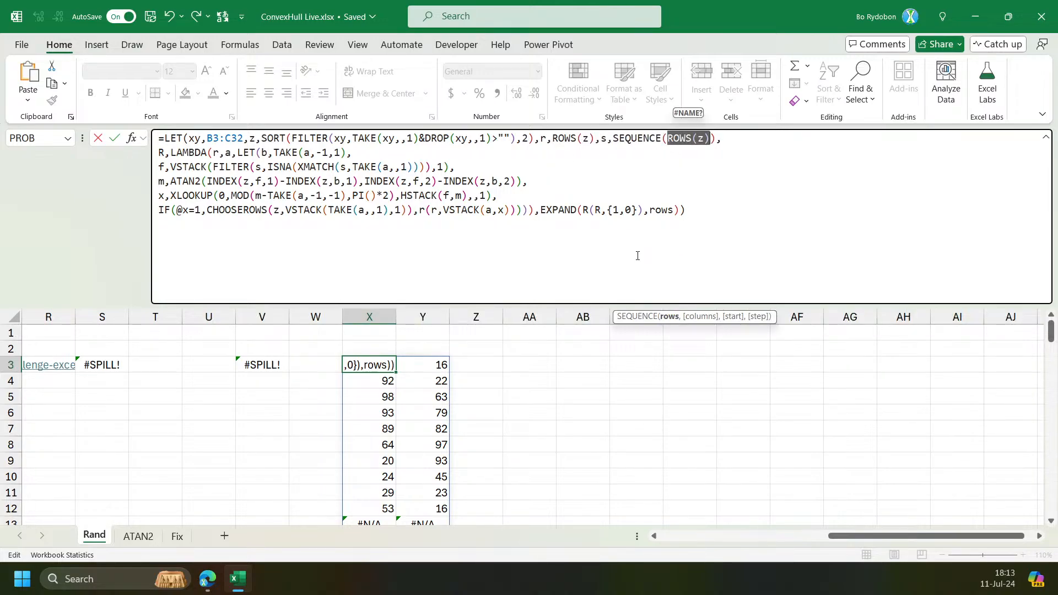
pyautogui.write('r')
pyautogui.doubleClick(661, 210)
pyautogui.write('r')
pyautogui.press('Return')
pyautogui.press('Return')
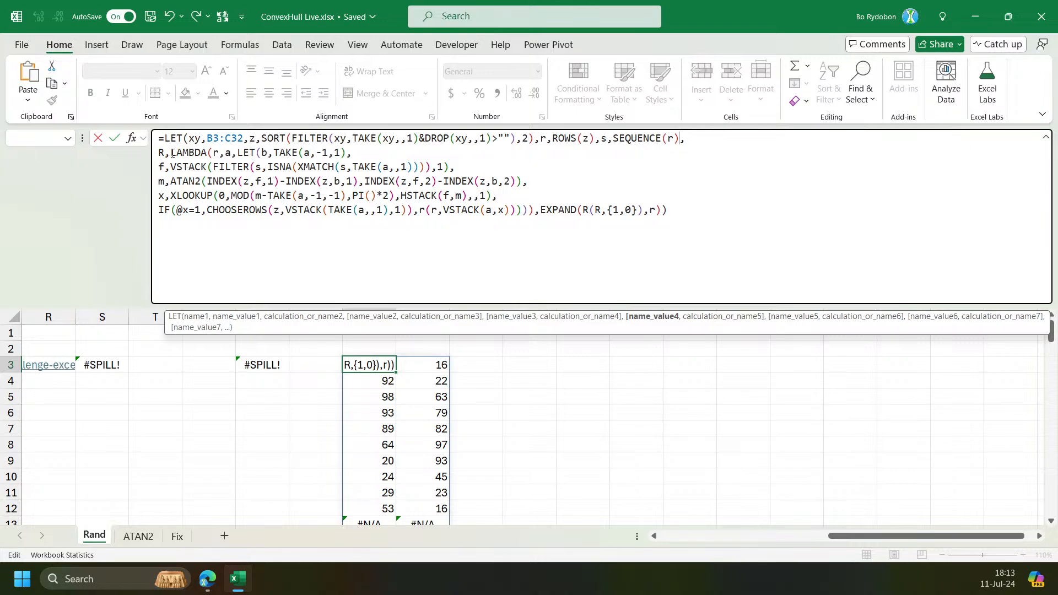
# Rename the row-count variable from r to n in its definition, in SEQUENCE and in EXPAND, and enter the formula.
pyautogui.moveTo(159, 155); pyautogui.dragTo(166, 154)
pyautogui.click(543, 137)
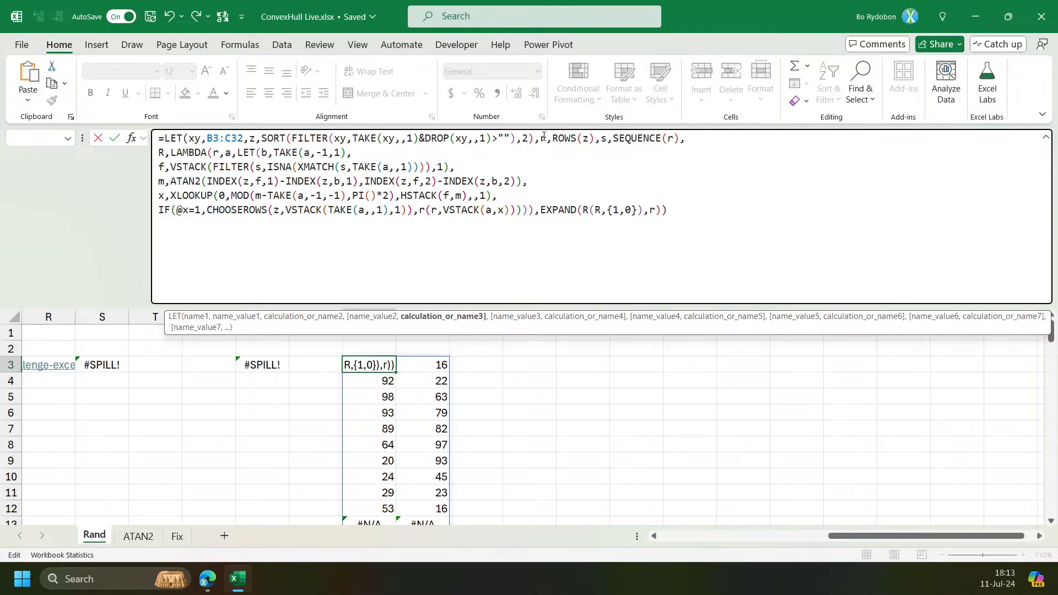
pyautogui.press('BackSpace')
pyautogui.write('n')
pyautogui.press('Escape')
pyautogui.click(674, 139)
pyautogui.write('n')
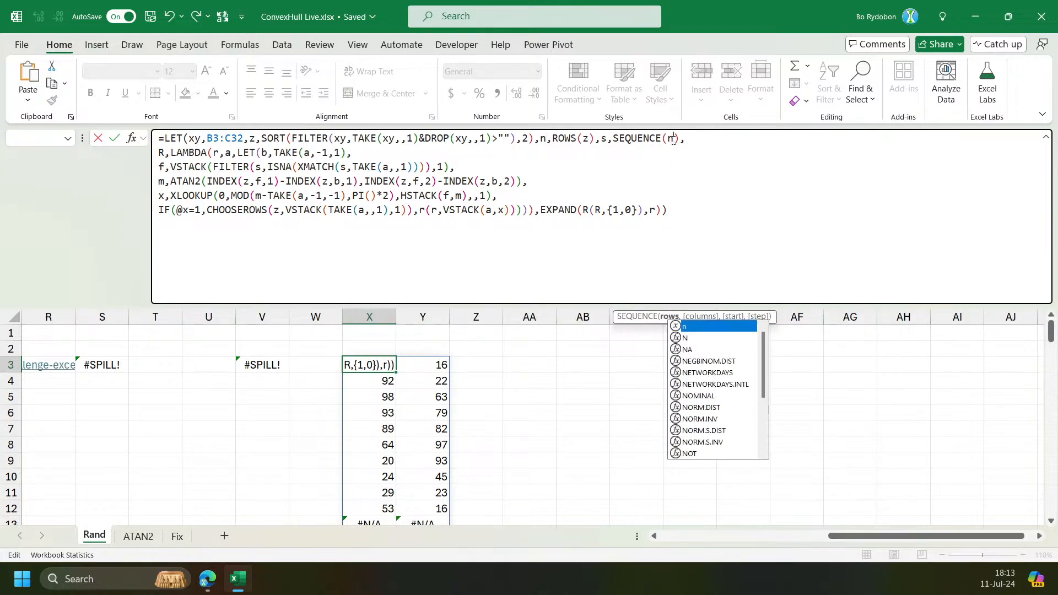
pyautogui.doubleClick(658, 210)
pyautogui.write('n')
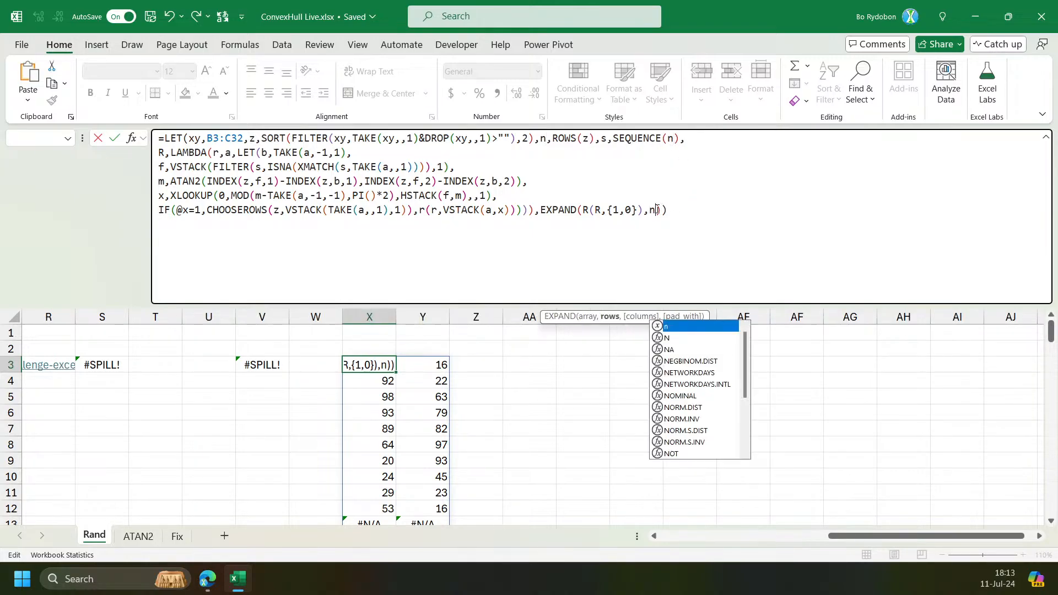
pyautogui.press('Return')
# Paste the copied hull formula into cell Z3.
pyautogui.scroll(-3, 398, 386)
pyautogui.scroll(3, 397, 387)
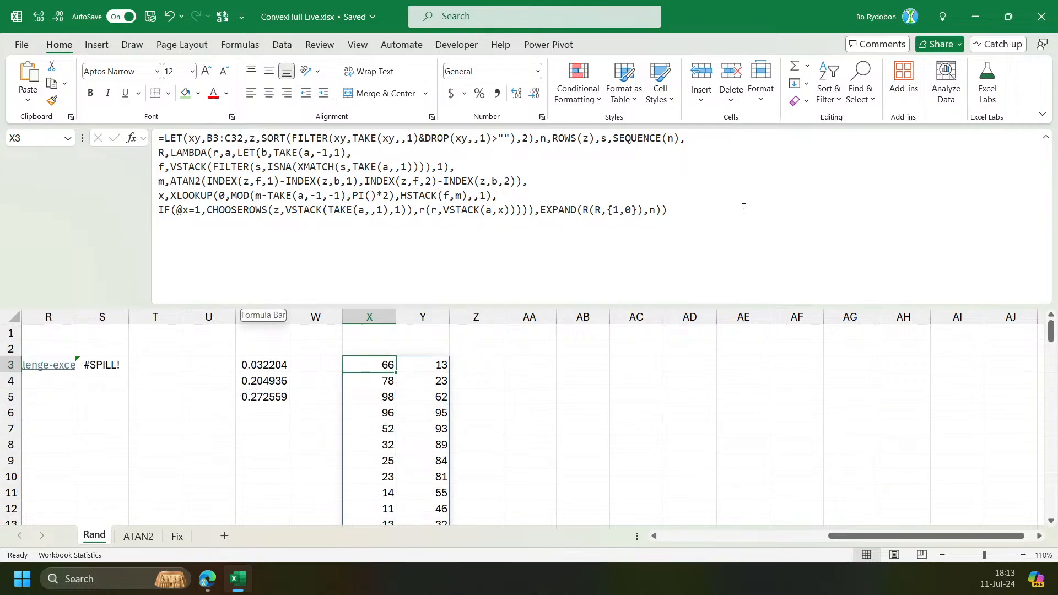
pyautogui.click(762, 226)
pyautogui.press('Escape')
pyautogui.click(460, 366)
pyautogui.click(256, 186)
pyautogui.write('=LET(xy,B3:C32,z,SORT(FILTER(xy,TAKE(xy,,1)&DROP(xy,,1)>""),2),n,ROWS(z),s,SEQUENCE(n), R,LAMBDA(r,a,LET(b,TAKE(a,-1,1), f,VSTACK(FILTER(s,ISNA(XMATCH(s,TAKE(a,,1)))),1), m,ATAN2(INDEX(z,f,1)-INDEX(z,b,1),INDEX(z,f,2)-INDEX(z,b,2)), x,XLOOKUP(0,MOD(m-TAKE(a,-1,-1),PI()*2),HSTACK(f,m),,1), IF(@x=1,CHOOSEROWS(z,VSTACK(TAKE(a,,1),1)),r(r,VSTACK(a,x))))),EXPAND(R(R,{1,0}),n))')
# Wrap the formula in a LAMBDA with parameter xy and delete the xy,B3:C32 definition from LET.
pyautogui.click(163, 139)
pyautogui.write('la')
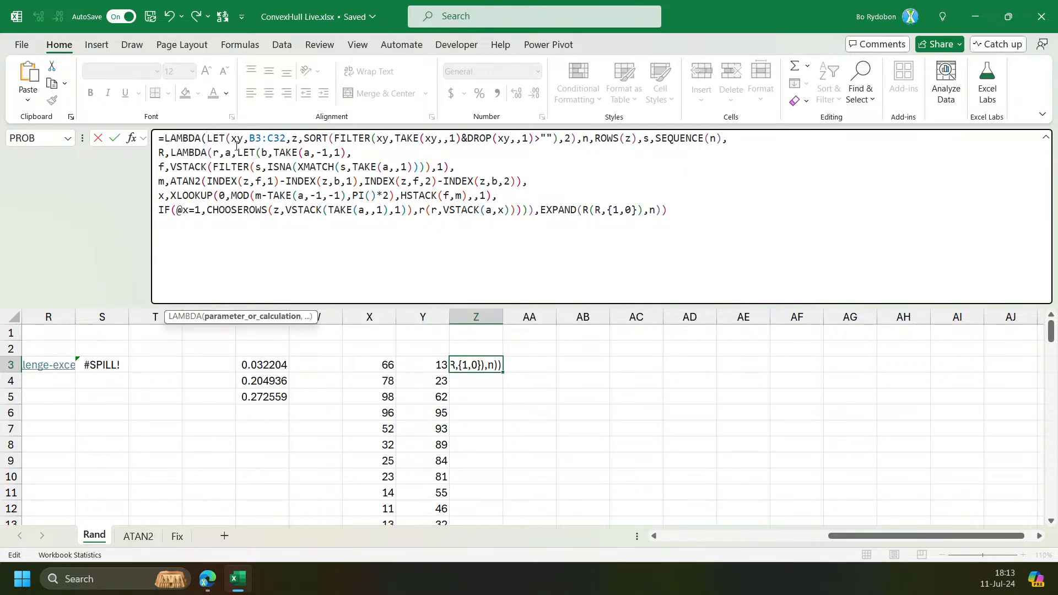
pyautogui.write('xy,')
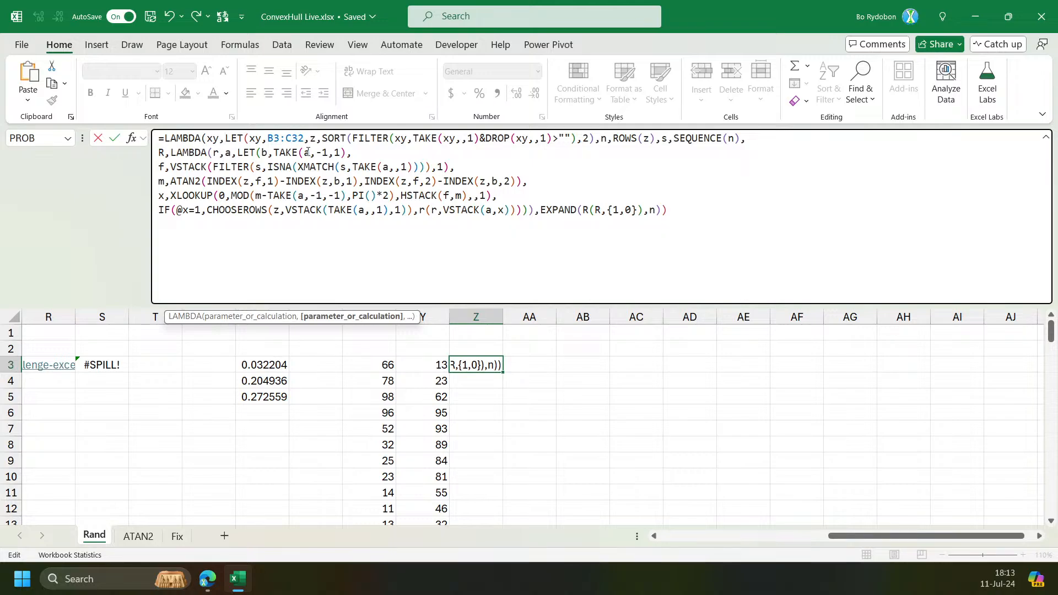
pyautogui.moveTo(305, 138); pyautogui.dragTo(249, 137)
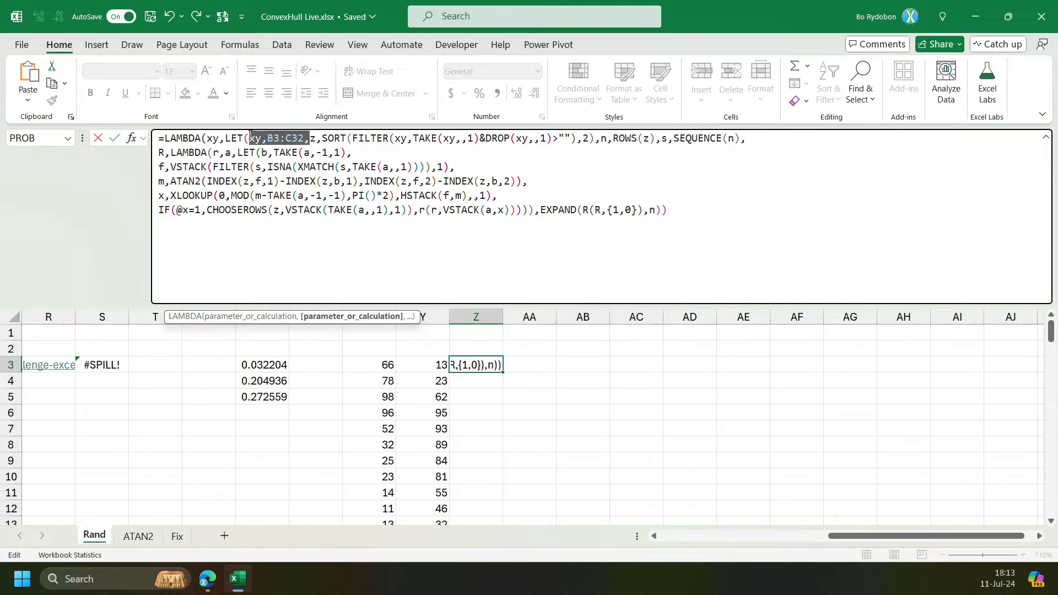
pyautogui.press('BackSpace')
# Call the LAMBDA on the range B3:C46 by closing it and appending the argument, then enter the formula.
pyautogui.click(696, 216)
pyautogui.press('Left')
pyautogui.press('Right')
pyautogui.write(')(')
pyautogui.moveTo(851, 535); pyautogui.dragTo(559, 526)
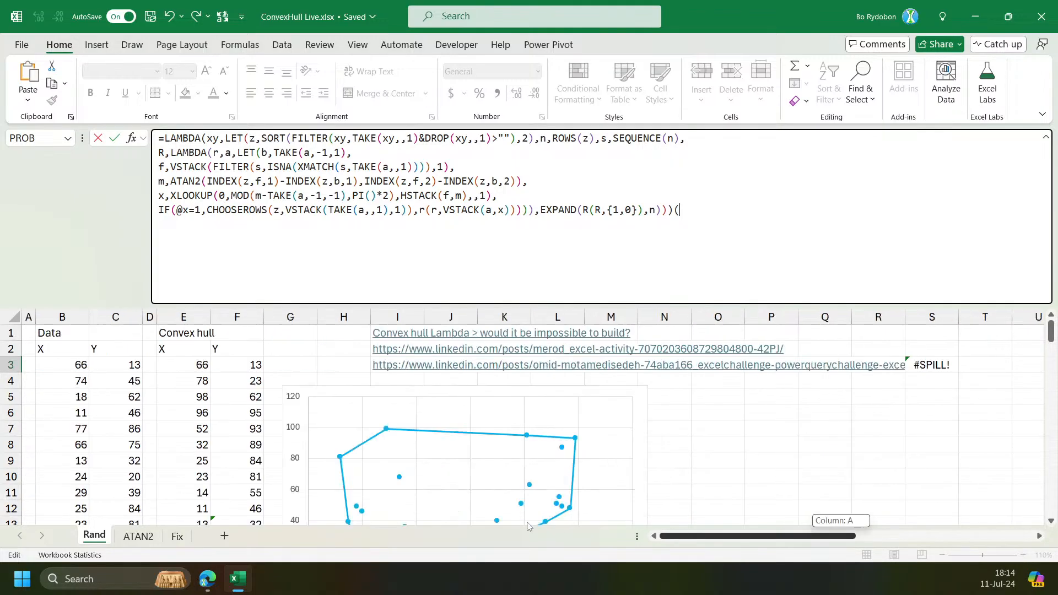
pyautogui.moveTo(81, 365)
pyautogui.mouseDown()
pyautogui.moveTo(130, 518)
pyautogui.moveTo(81, 366)
pyautogui.mouseUp()
pyautogui.scroll(-8, 81, 366)
pyautogui.press('Return')
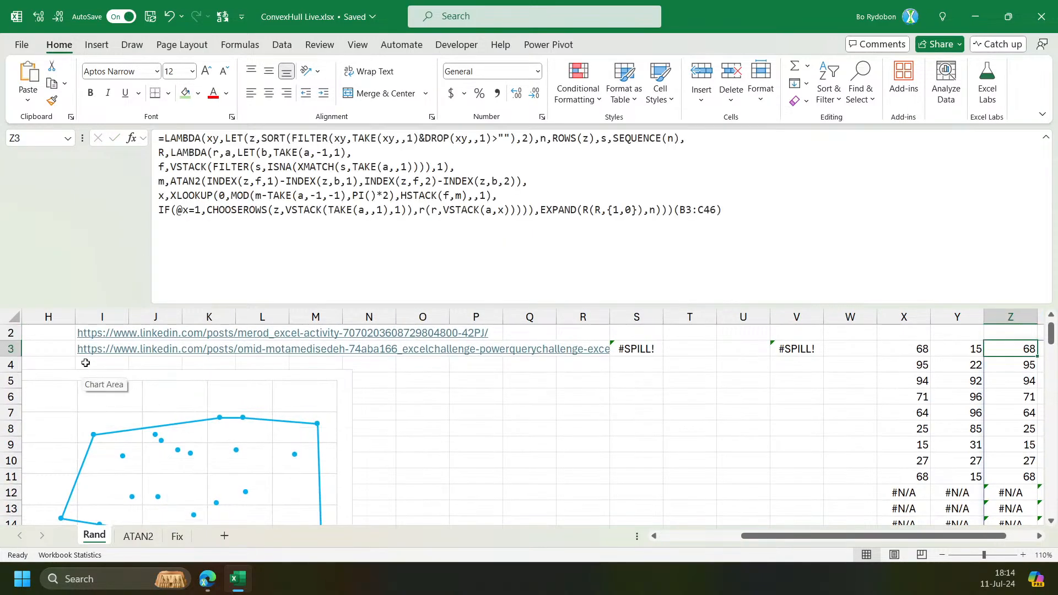
# Copy the LAMBDA part of the formula in Z3, leaving out the trailing (B3:C46) call.
pyautogui.click(674, 216)
pyautogui.hotkey('ctrl', 'shift', 'Home')
pyautogui.hotkey('ctrl', 'c')
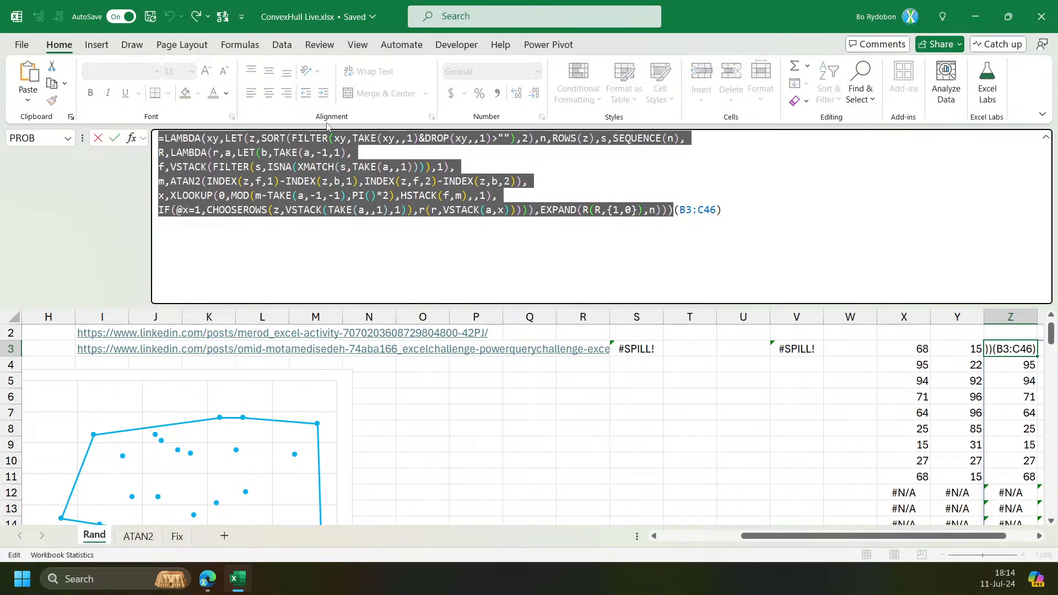
pyautogui.press('Escape')
# Define a workbook-scoped name ConvexHull that refers to the copied LAMBDA formula.
pyautogui.click(281, 45)
pyautogui.click(239, 44)
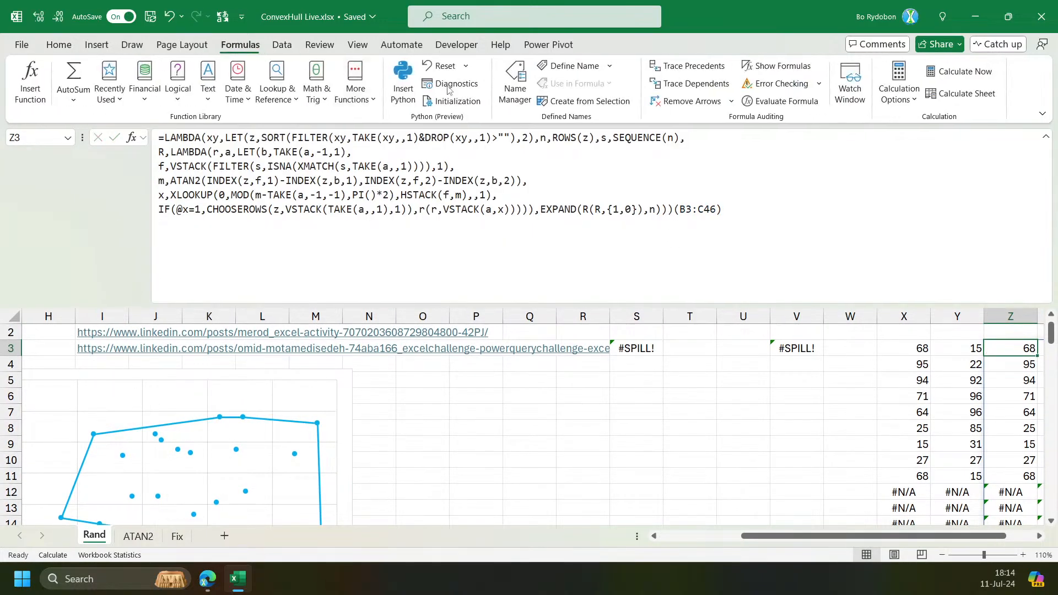
pyautogui.click(514, 83)
pyautogui.click(569, 218)
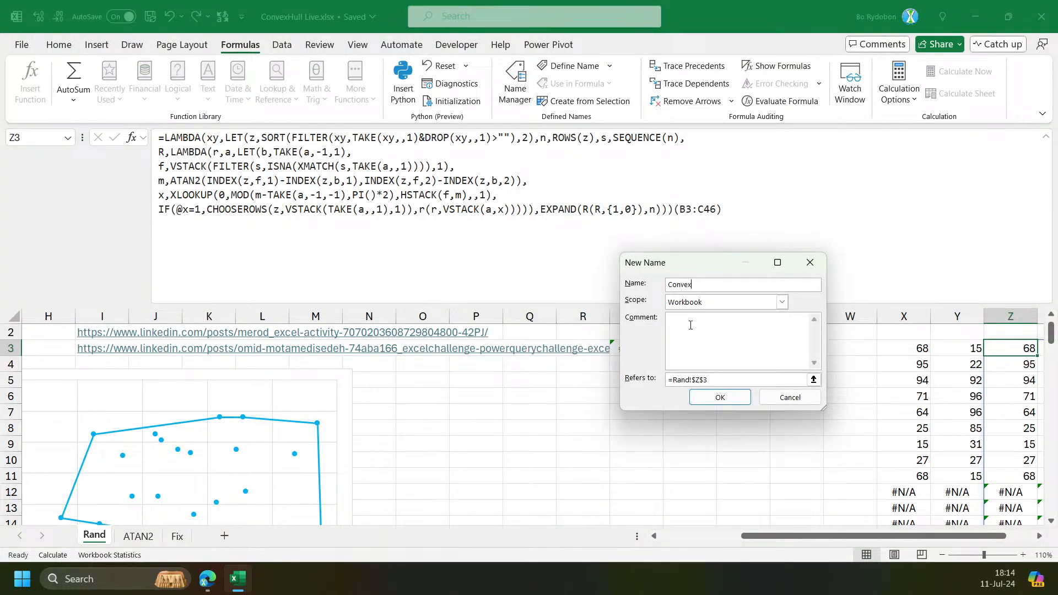
pyautogui.click(722, 380)
pyautogui.moveTo(711, 380); pyautogui.dragTo(653, 377)
pyautogui.hotkey('ctrl', 'v')
pyautogui.click(720, 397)
pyautogui.click(856, 470)
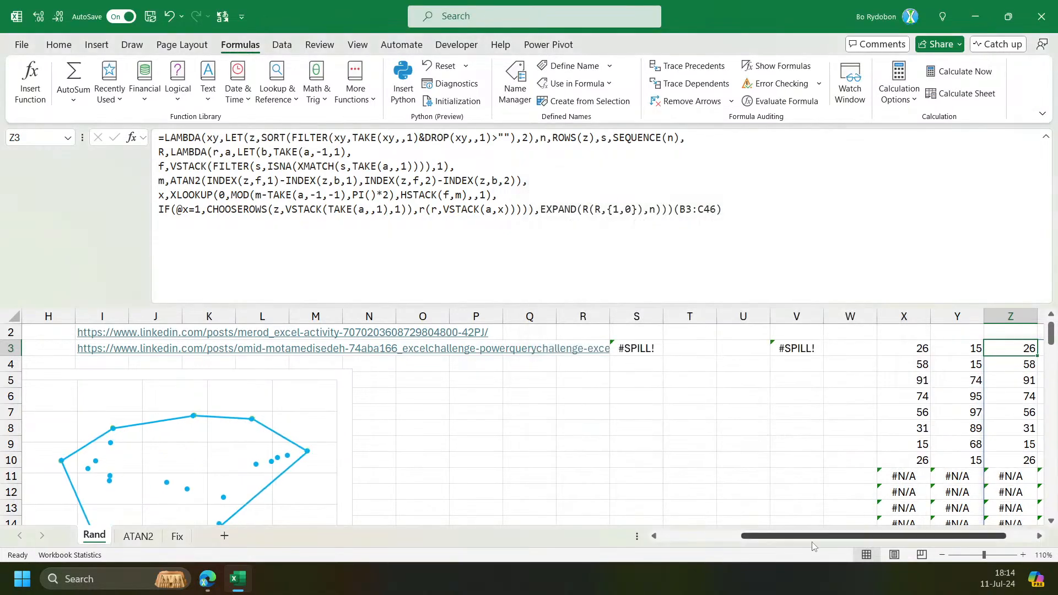
# Clear the existing hull formula from cell E3.
pyautogui.hscroll(-3, 429, 397)
pyautogui.click(179, 351)
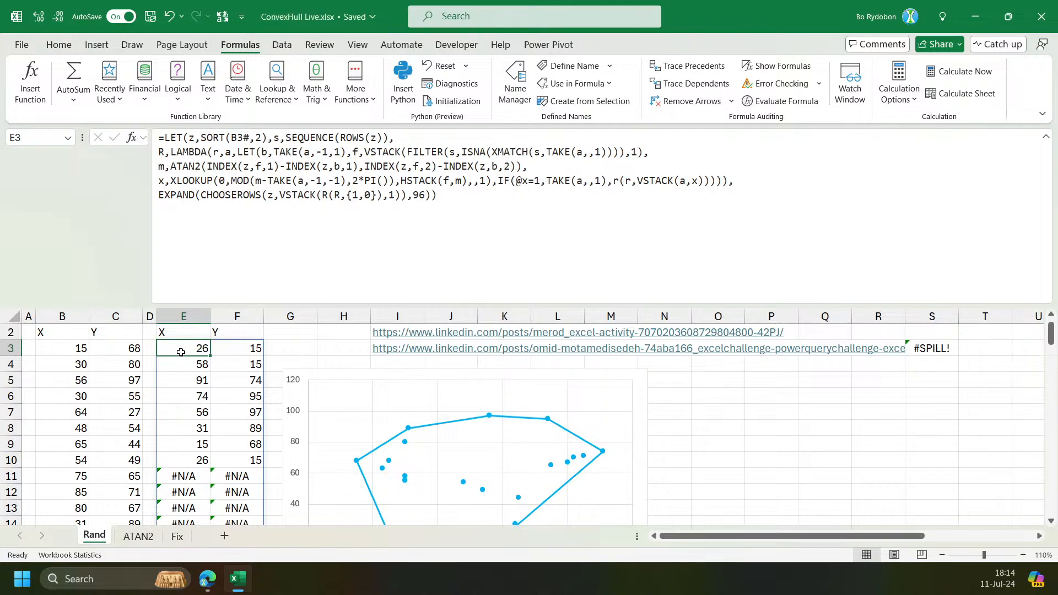
pyautogui.press('Delete')
# Enter =ConvexHull(B3:C99) in cell E3 to call the named LAMBDA on the data columns.
pyautogui.click(265, 196)
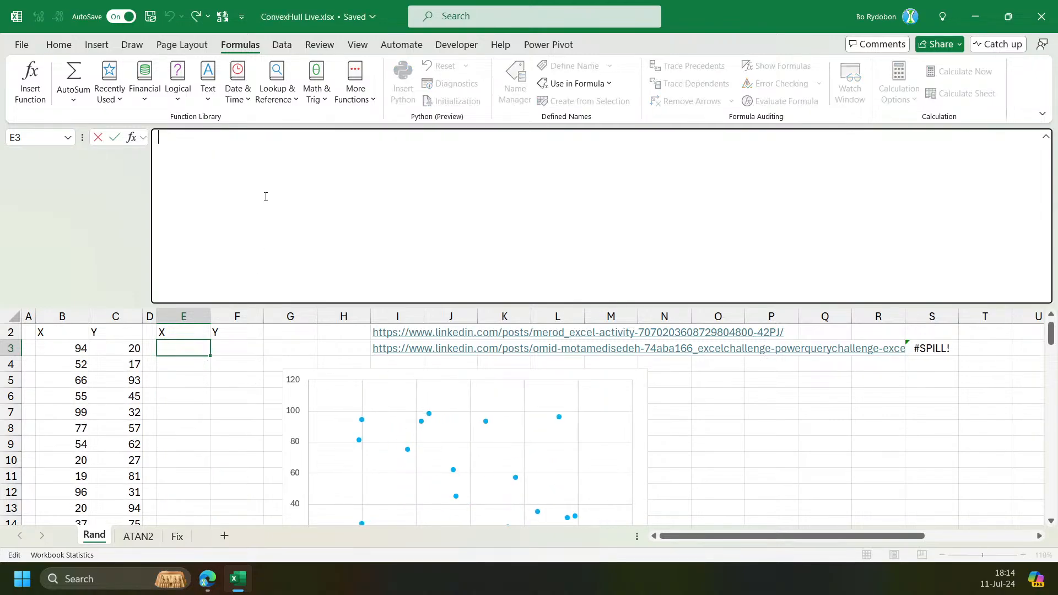
pyautogui.write('=conve')
pyautogui.press('Tab')
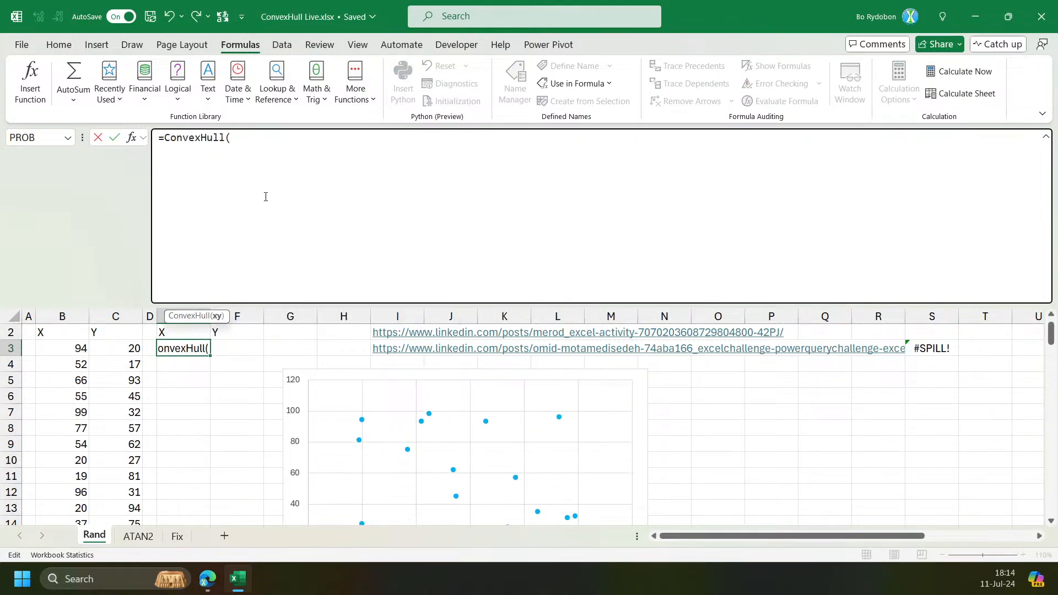
pyautogui.press('Left')
pyautogui.press('Left')
pyautogui.press('Left')
pyautogui.hotkey('shift', 'Right')
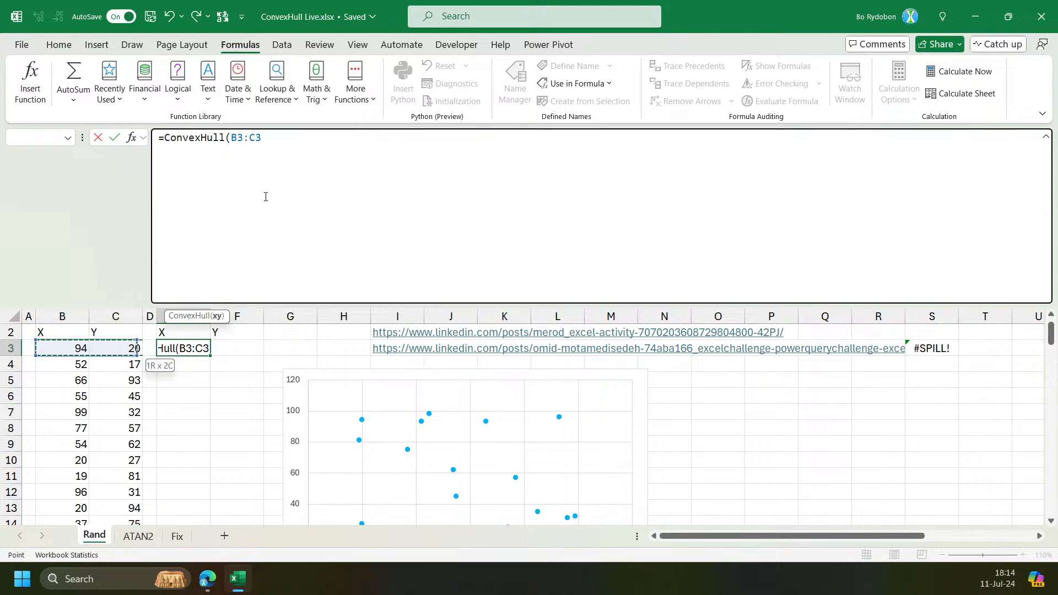
pyautogui.hotkey('ctrl', 'shift', 'Down')
pyautogui.hotkey('shift', 'Down')
pyautogui.press('BackSpace')
pyautogui.press('BackSpace')
pyautogui.write('99')
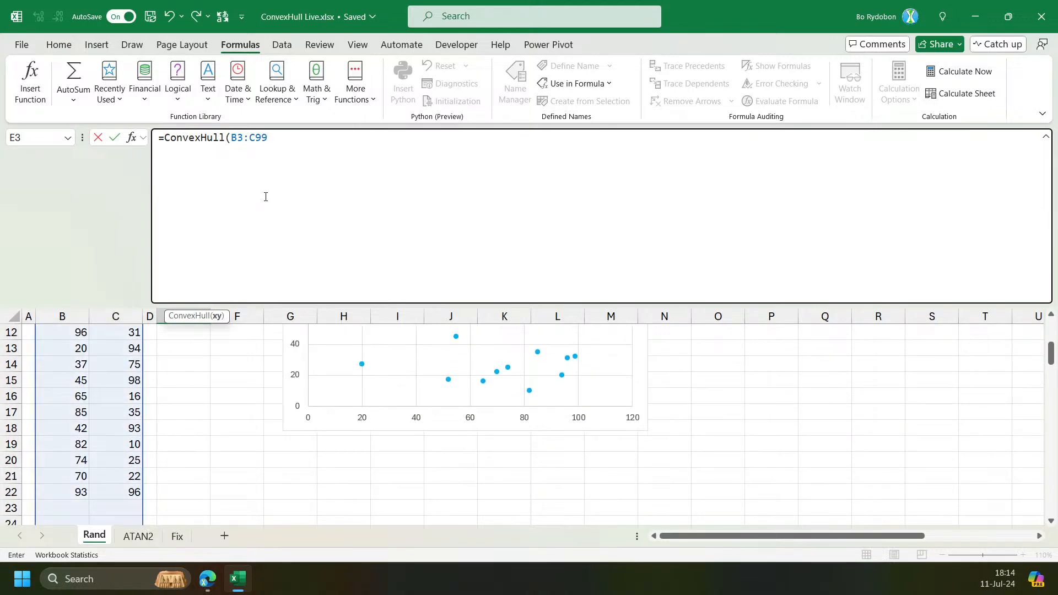
pyautogui.hotkey('ctrl', 'Return')
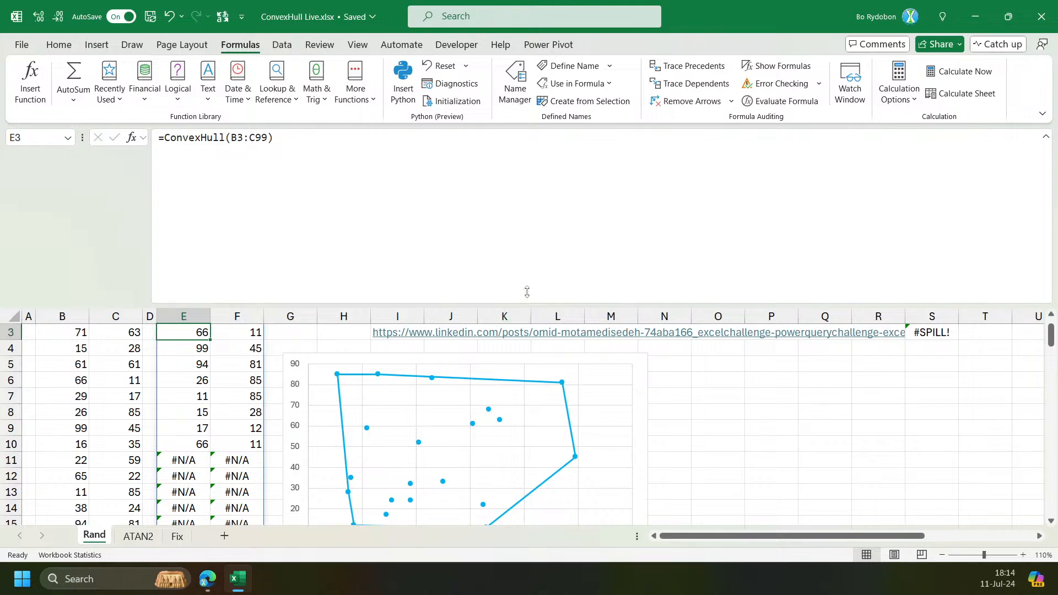
# Shrink the formula bar and recalculate the sheet several times to test the hull on new random data.
pyautogui.moveTo(525, 302); pyautogui.dragTo(525, 166)
pyautogui.scroll(1, 551, 331)
pyautogui.press('F9')
pyautogui.press('F9')
pyautogui.press('F9')
pyautogui.press('F9')
pyautogui.press('F9')
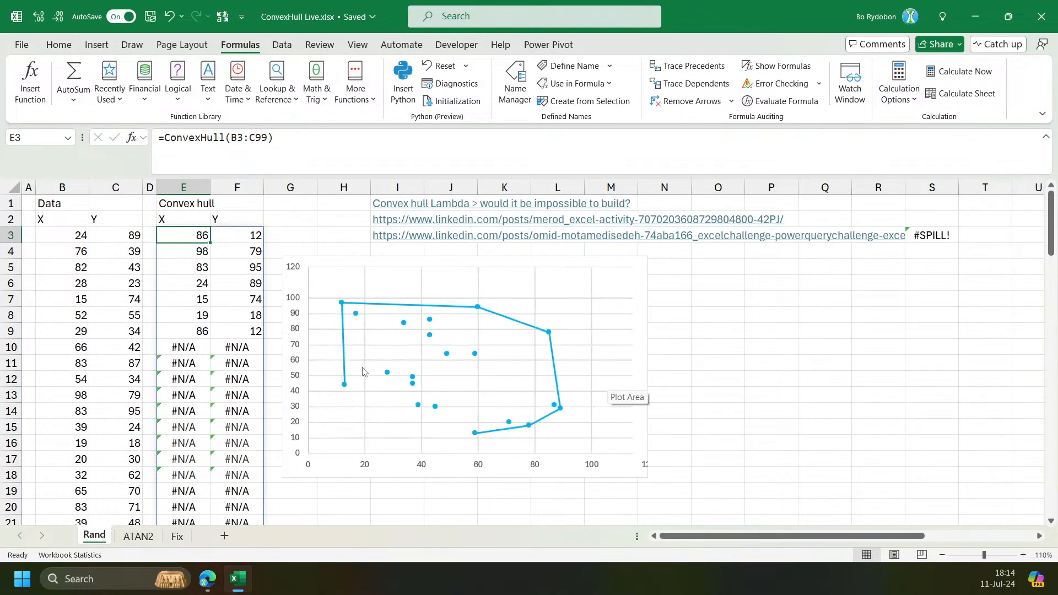
pyautogui.press('F9')
# Change the RANDARRAY row count in cell B3's formula to 90.
pyautogui.click(71, 238)
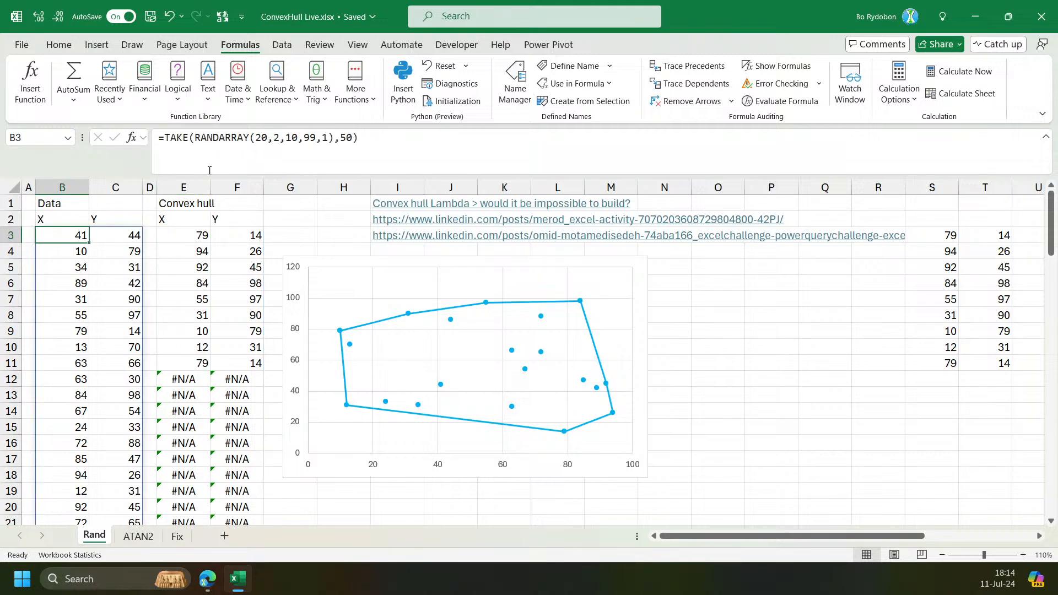
pyautogui.click(260, 138)
pyautogui.press('BackSpace')
pyautogui.write('9')
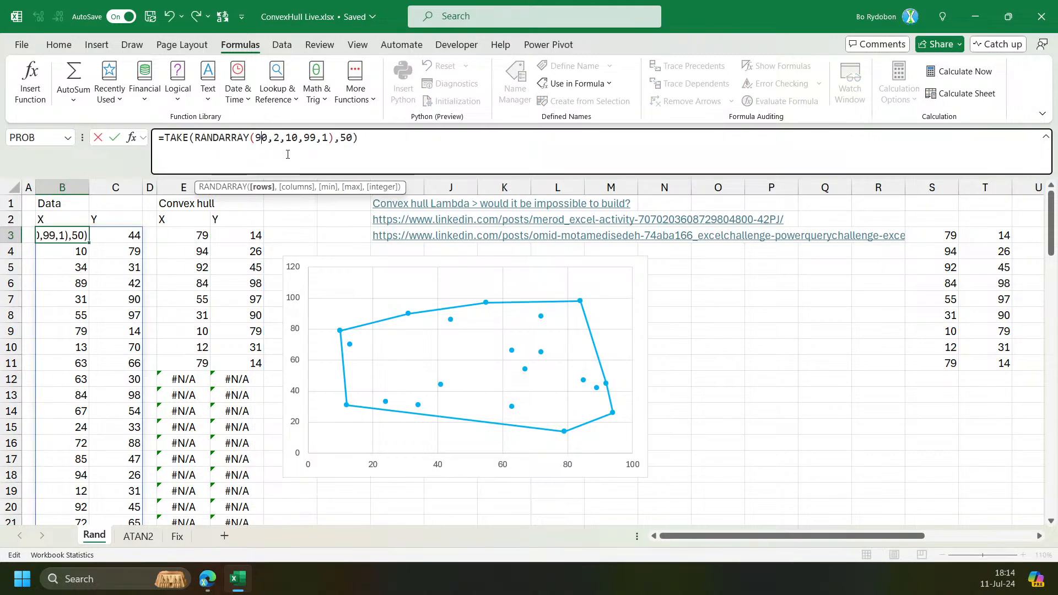
pyautogui.press('Return')
# Recalculate repeatedly to check the hull chart against fresh random points.
pyautogui.press('F9')
pyautogui.press('F9')
pyautogui.press('F9')
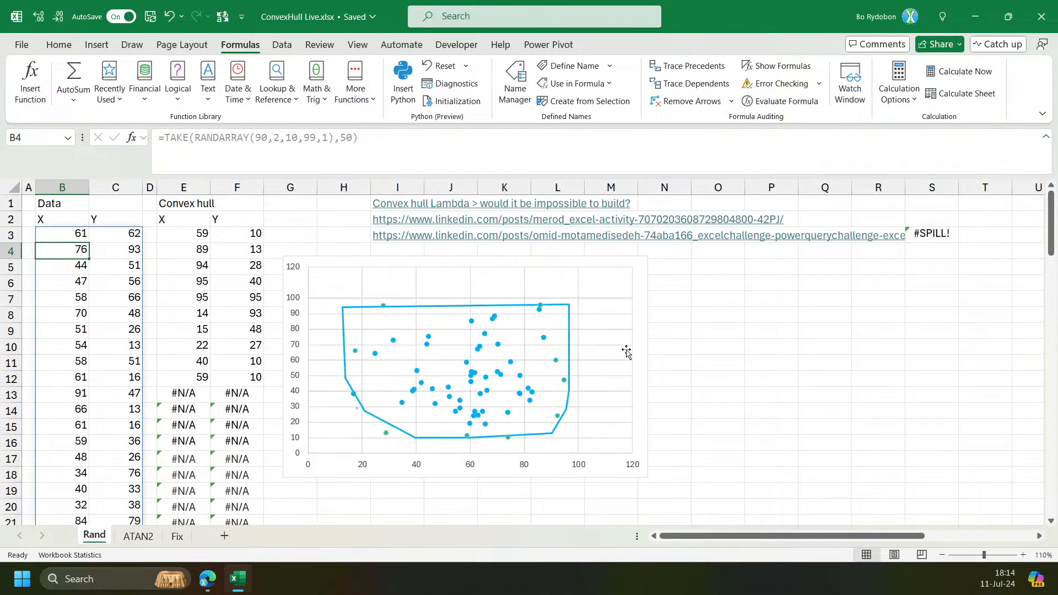
pyautogui.press('F9')
pyautogui.press('F9')
pyautogui.press('F9')
pyautogui.press('F9')
pyautogui.press('F9')
pyautogui.press('F9')
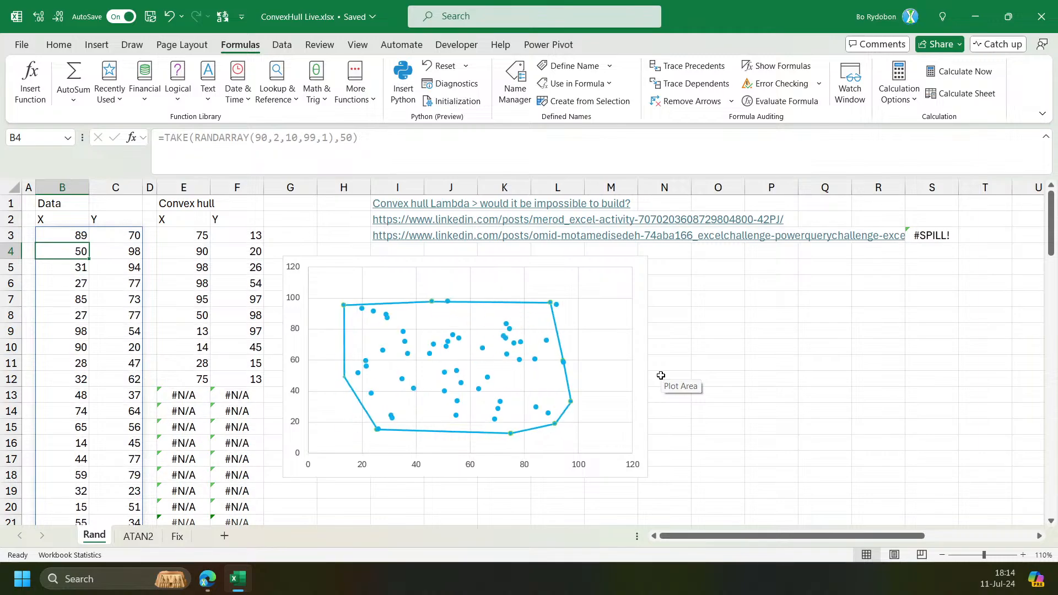
pyautogui.press('F9')
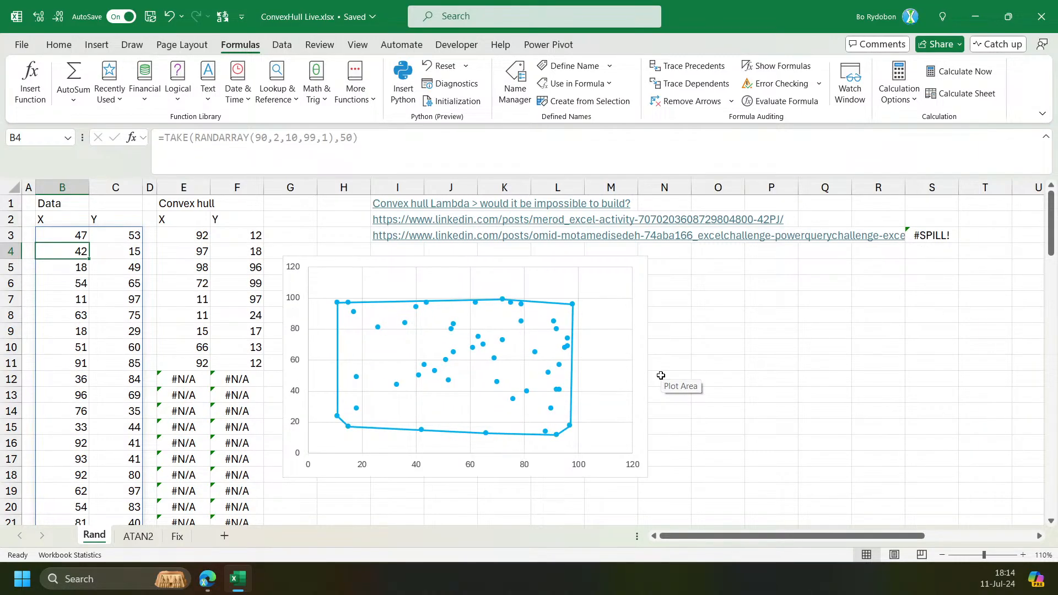
pyautogui.press('F9')
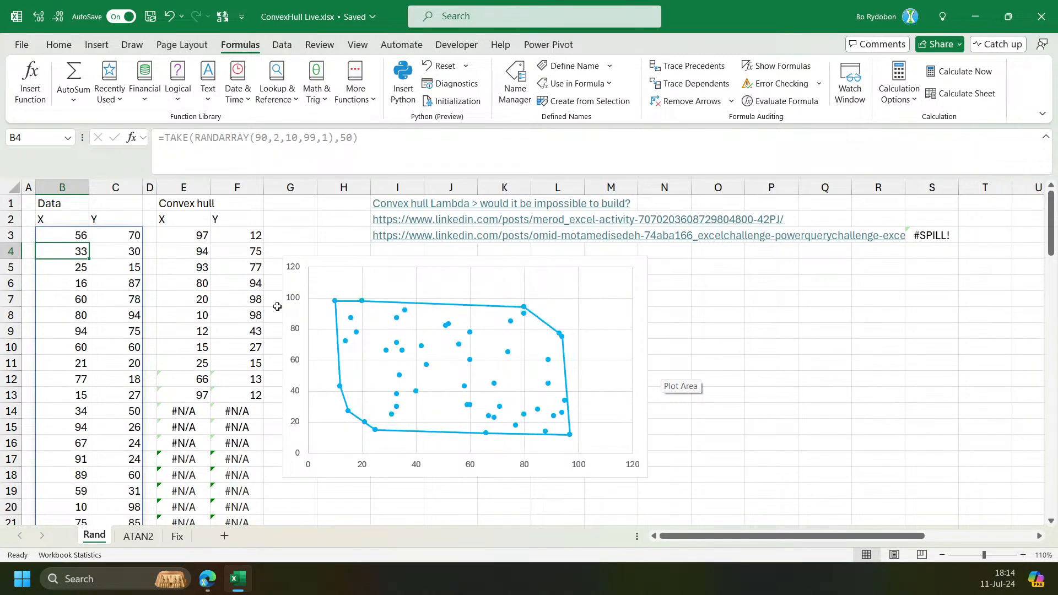
# Browse the Fix and ATAN2 sheets and return to the Rand sheet.
pyautogui.click(174, 537)
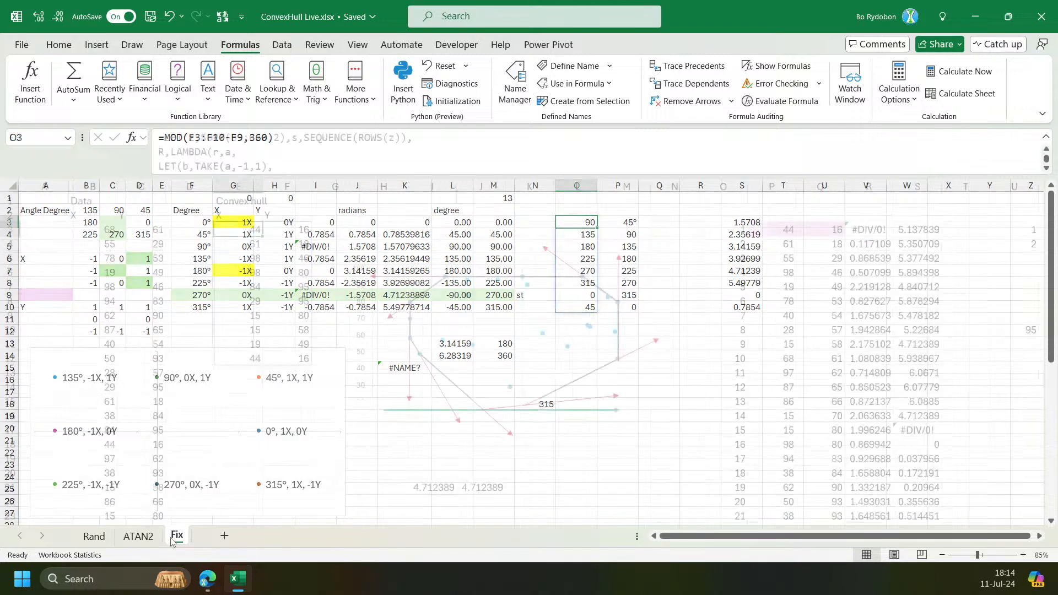
pyautogui.click(138, 536)
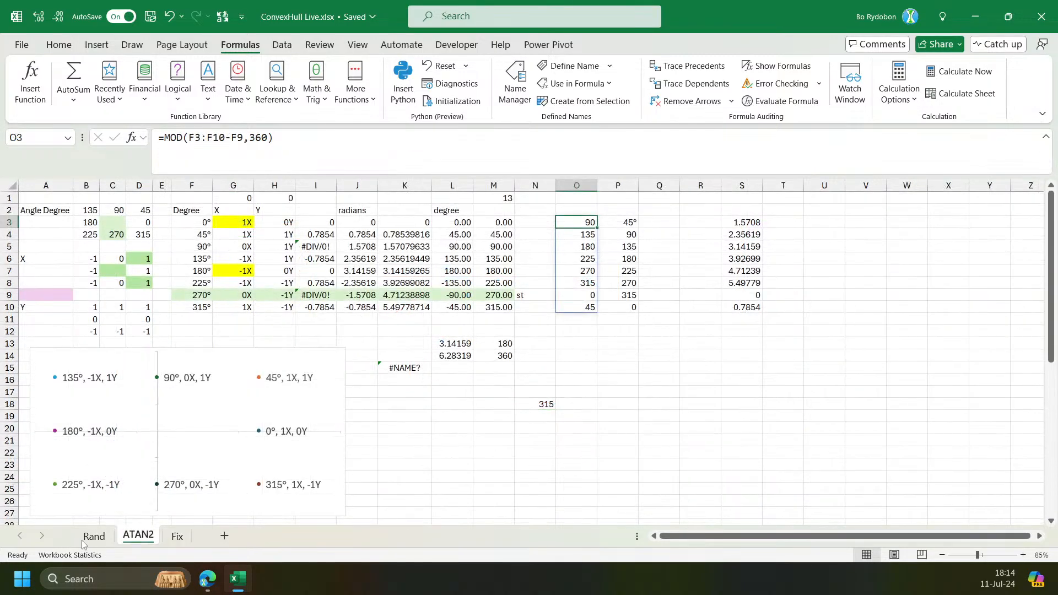
pyautogui.click(93, 536)
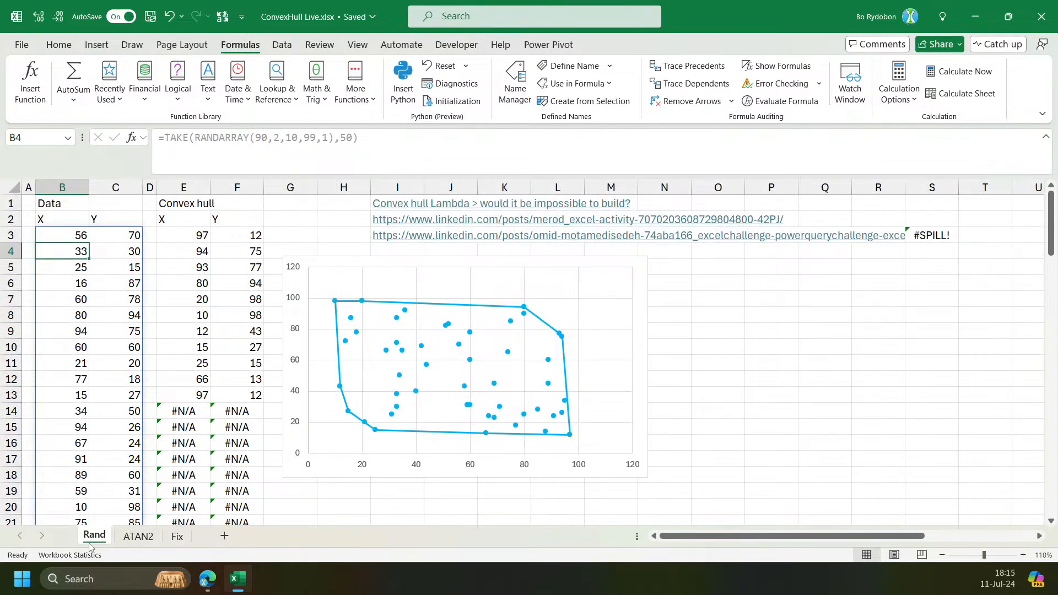